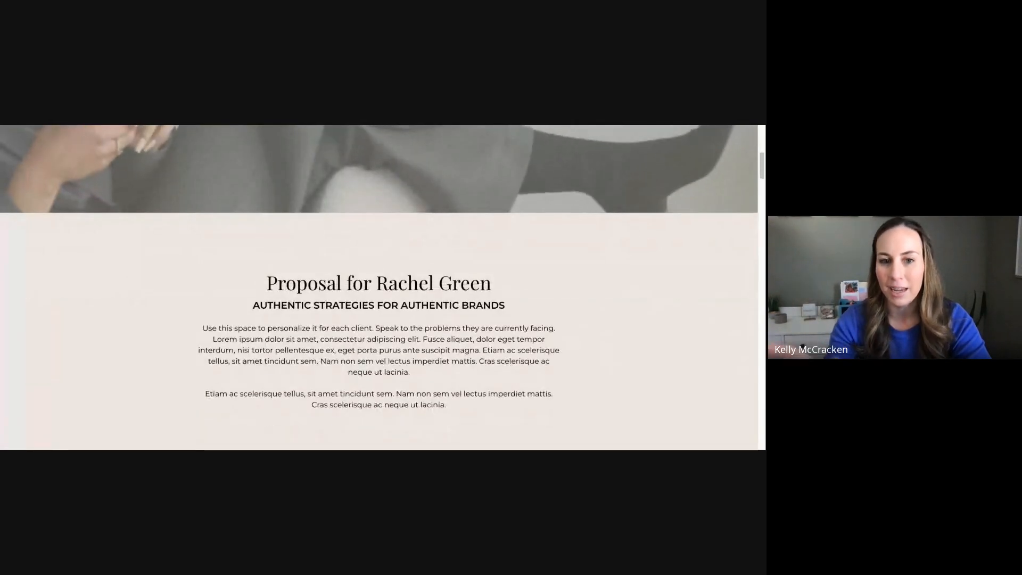
Examine the sample proposal's personalized introduction and its Current Challenges and Goals sections.
{"action": "scroll", "coordinate": [378, 288], "scroll_direction": "down", "scroll_amount": 3}
{"action": "scroll", "coordinate": [378, 288], "scroll_direction": "down", "scroll_amount": 6}
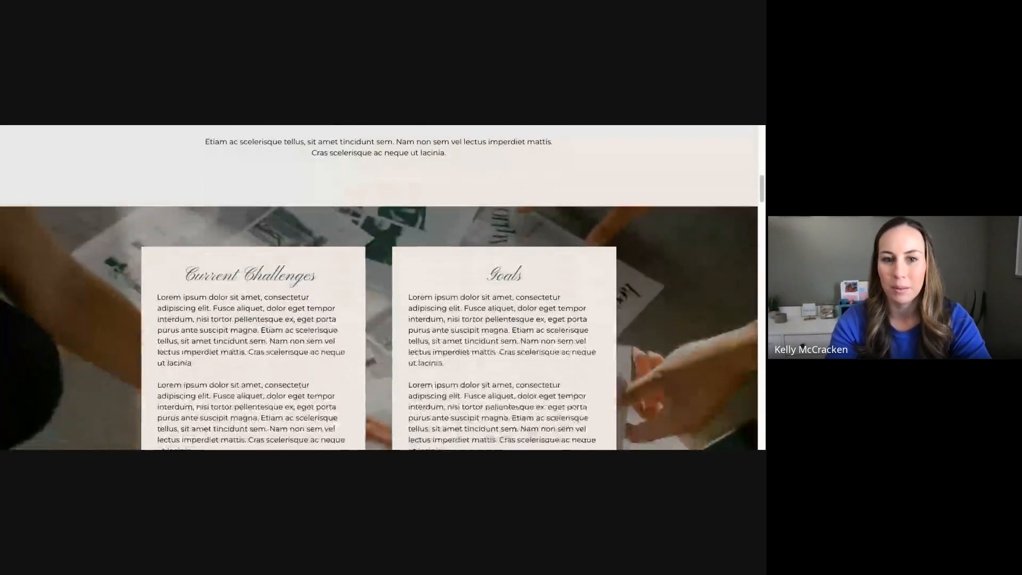
{"action": "scroll", "coordinate": [321, 247], "scroll_direction": "up", "scroll_amount": 10}
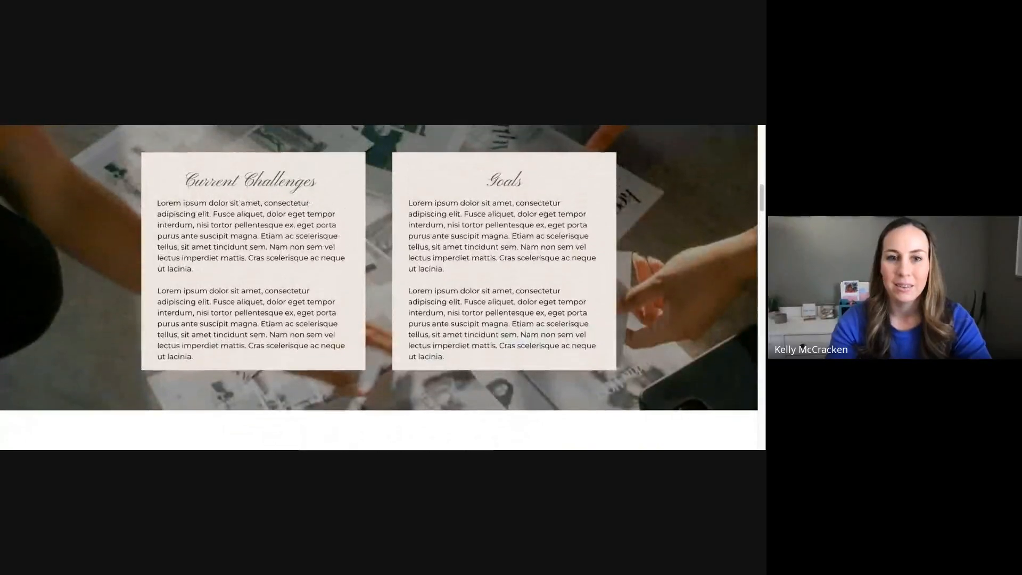
{"action": "scroll", "coordinate": [320, 248], "scroll_direction": "down", "scroll_amount": 3}
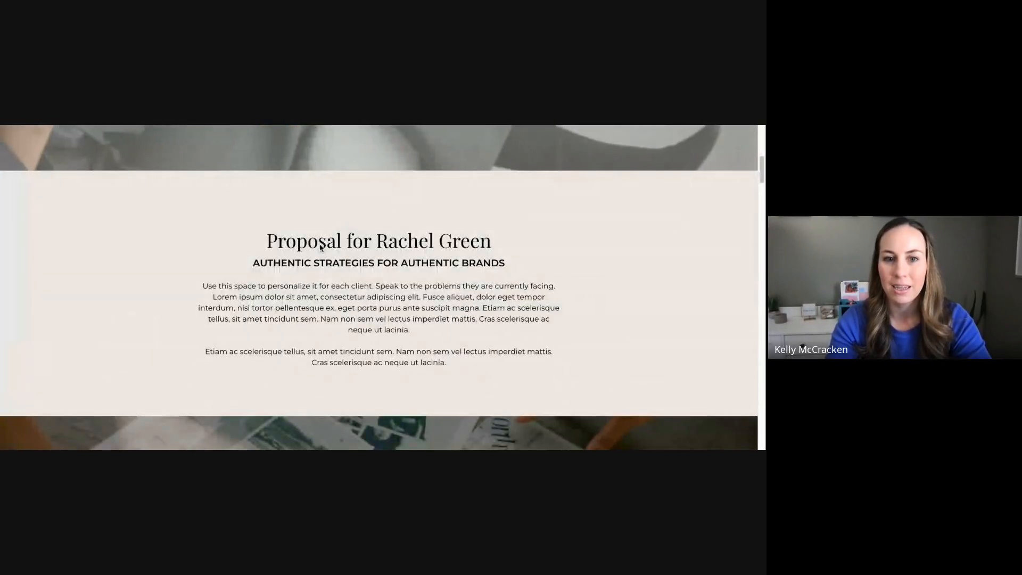
{"action": "scroll", "coordinate": [323, 276], "scroll_direction": "down", "scroll_amount": 3}
{"action": "scroll", "coordinate": [323, 277], "scroll_direction": "down", "scroll_amount": 2}
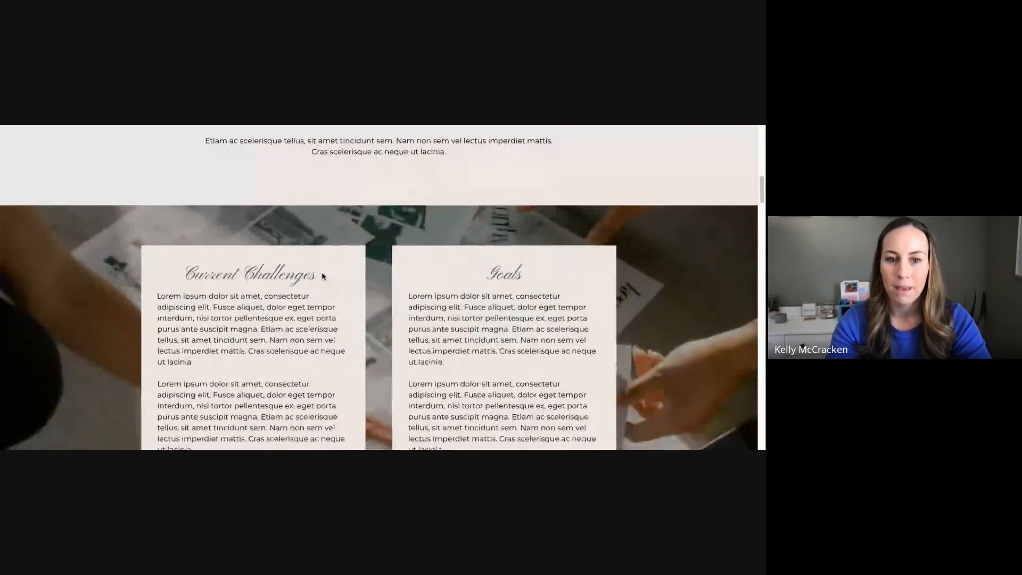
{"action": "scroll", "coordinate": [382, 288], "scroll_direction": "down", "scroll_amount": 2}
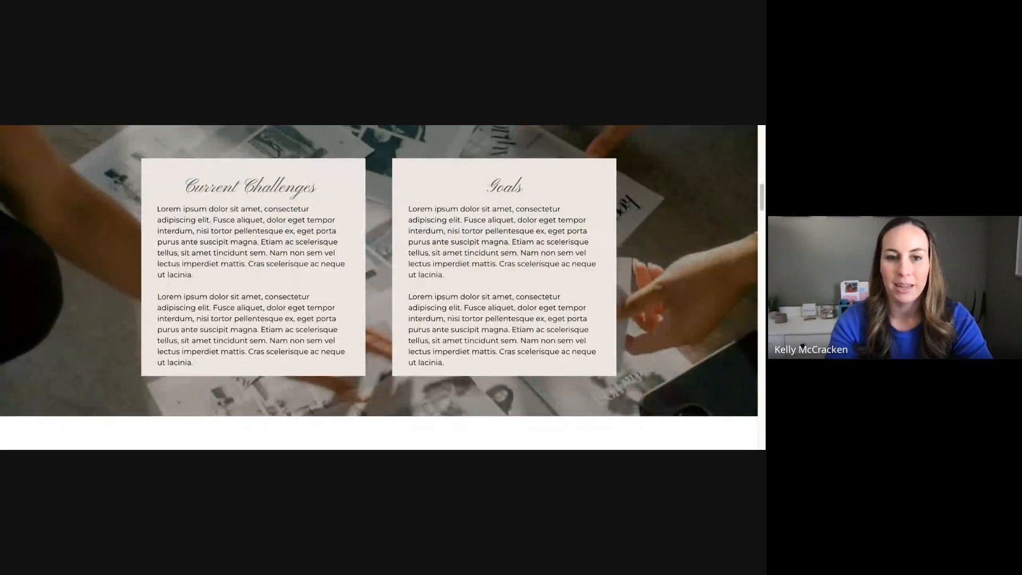
{"action": "scroll", "coordinate": [347, 312], "scroll_direction": "up", "scroll_amount": 2}
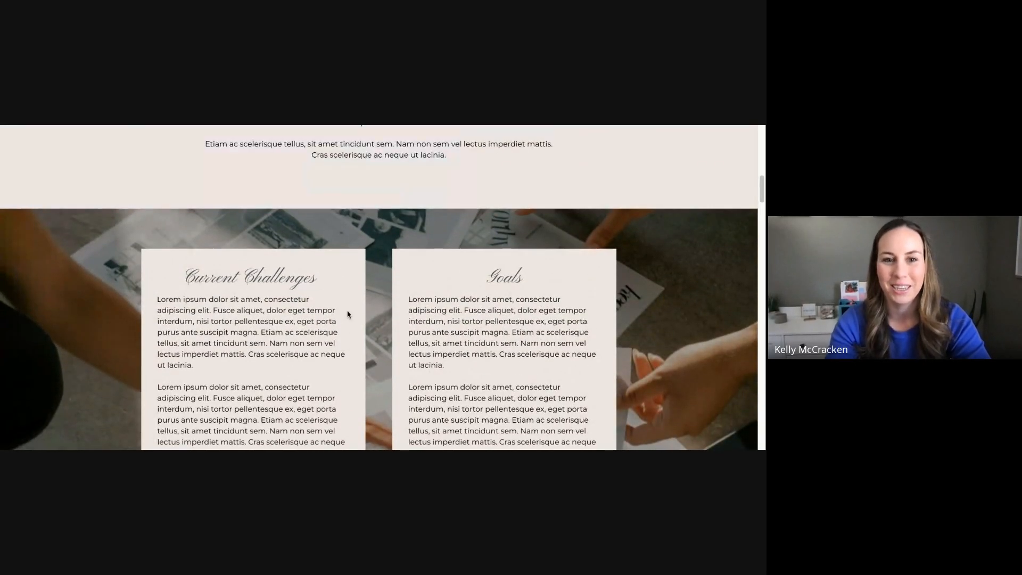
{"action": "scroll", "coordinate": [349, 314], "scroll_direction": "up", "scroll_amount": 5}
{"action": "scroll", "coordinate": [348, 314], "scroll_direction": "down", "scroll_amount": 6}
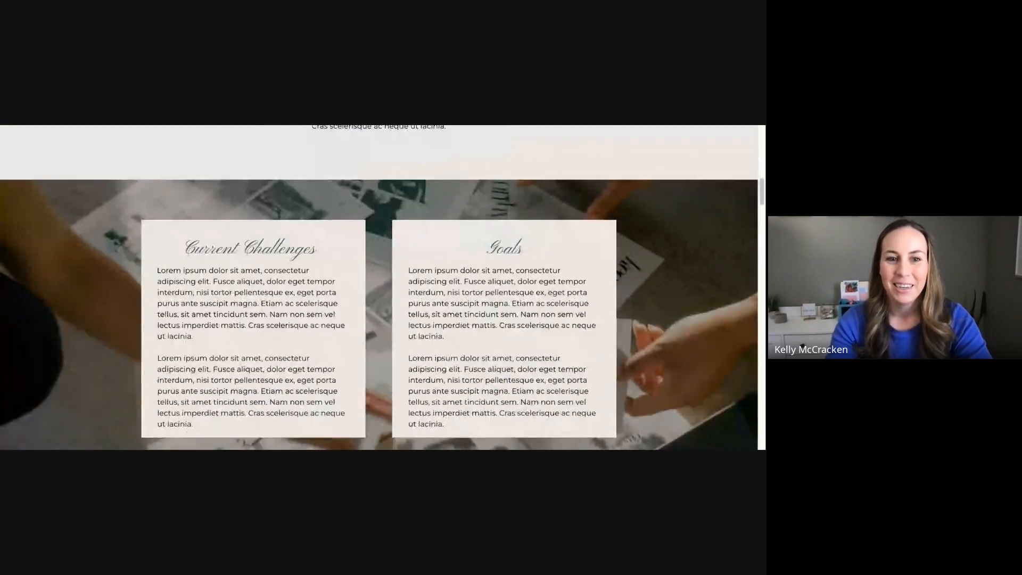
{"action": "scroll", "coordinate": [267, 222], "scroll_direction": "down", "scroll_amount": 2}
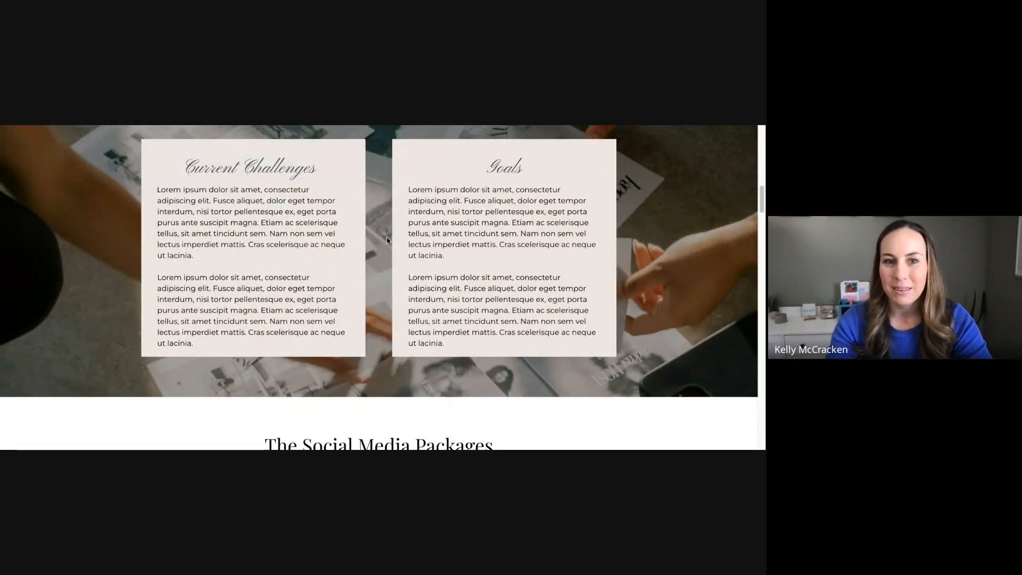
{"action": "scroll", "coordinate": [439, 209], "scroll_direction": "down", "scroll_amount": 1}
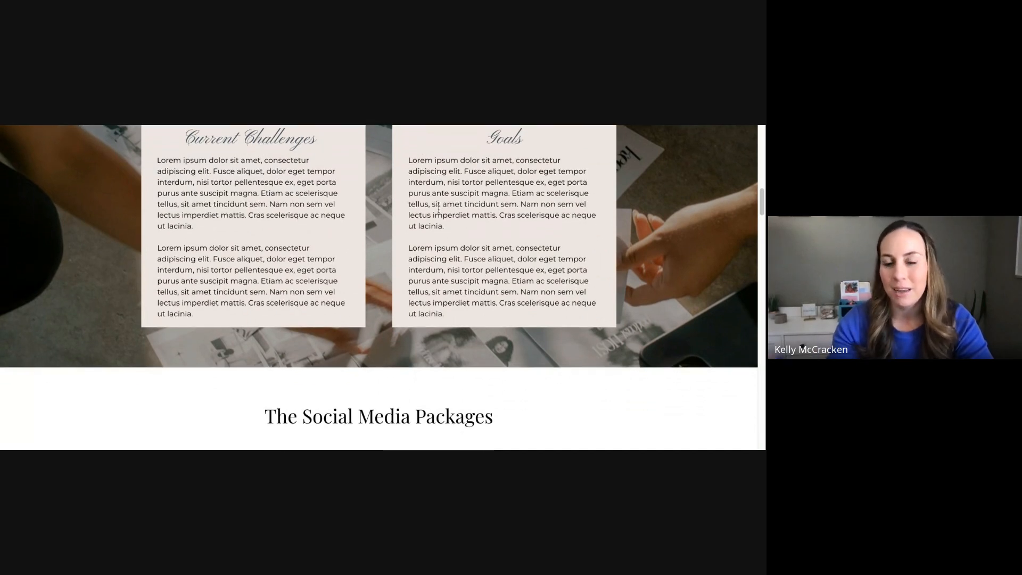
Review the rest of the sample proposal, covering its packages, results, testimonial, Behind the Brand and Next Steps sections.
{"action": "scroll", "coordinate": [382, 287], "scroll_direction": "down", "scroll_amount": 6}
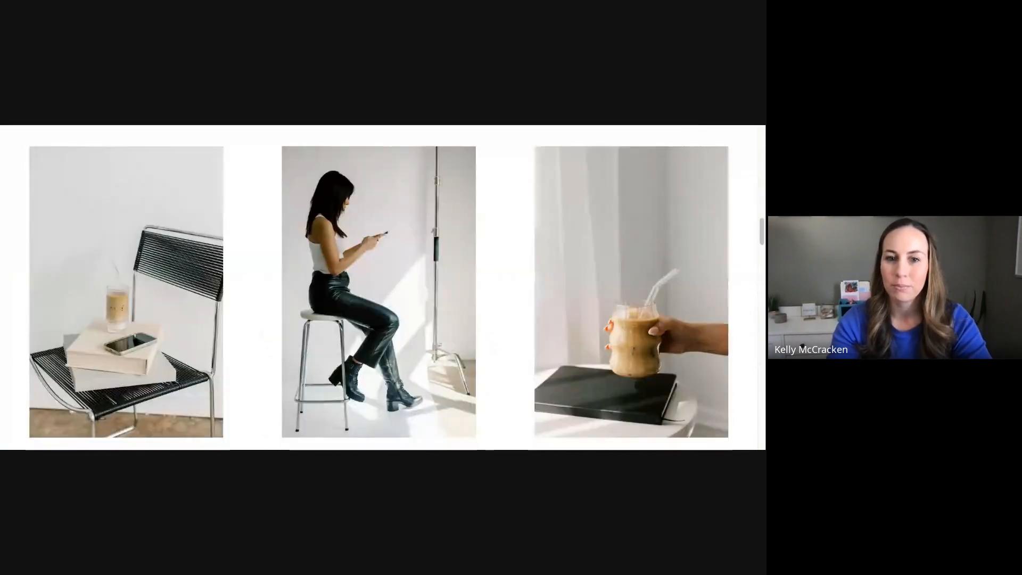
{"action": "scroll", "coordinate": [382, 288], "scroll_direction": "down", "scroll_amount": 2}
{"action": "scroll", "coordinate": [382, 287], "scroll_direction": "down", "scroll_amount": 5}
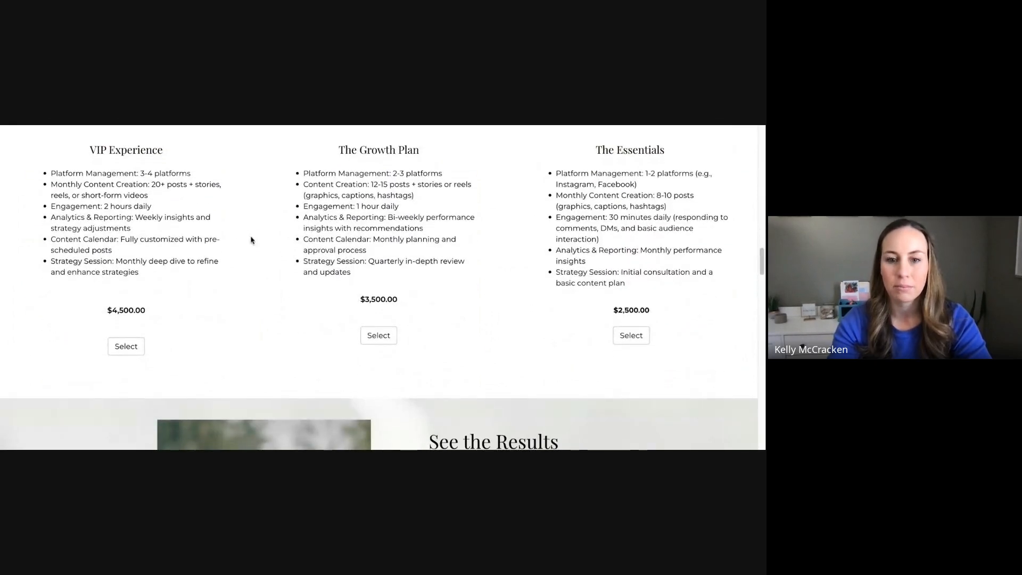
{"action": "scroll", "coordinate": [236, 243], "scroll_direction": "down", "scroll_amount": 7}
{"action": "scroll", "coordinate": [236, 242], "scroll_direction": "down", "scroll_amount": 6}
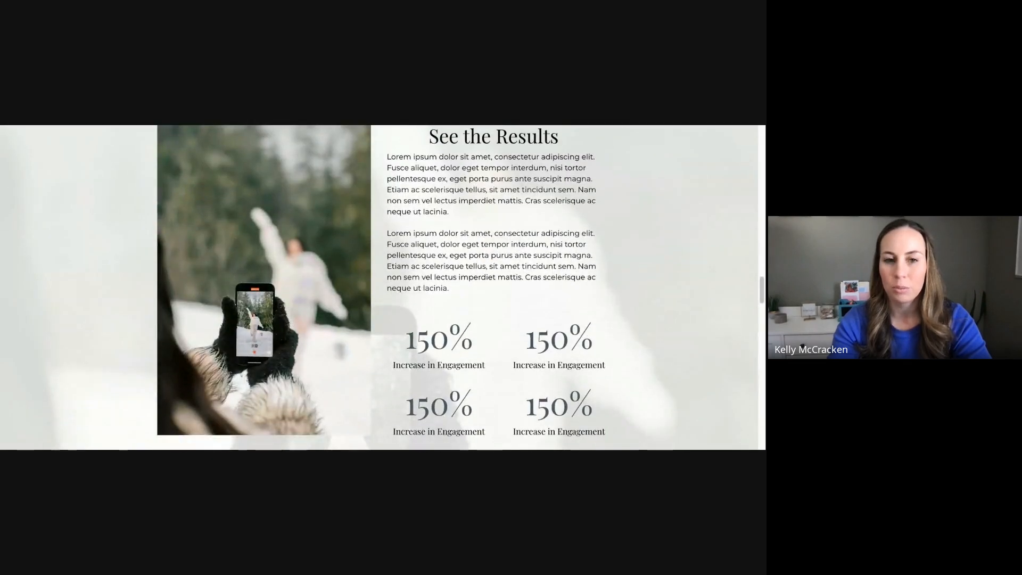
{"action": "scroll", "coordinate": [382, 287], "scroll_direction": "down", "scroll_amount": 10}
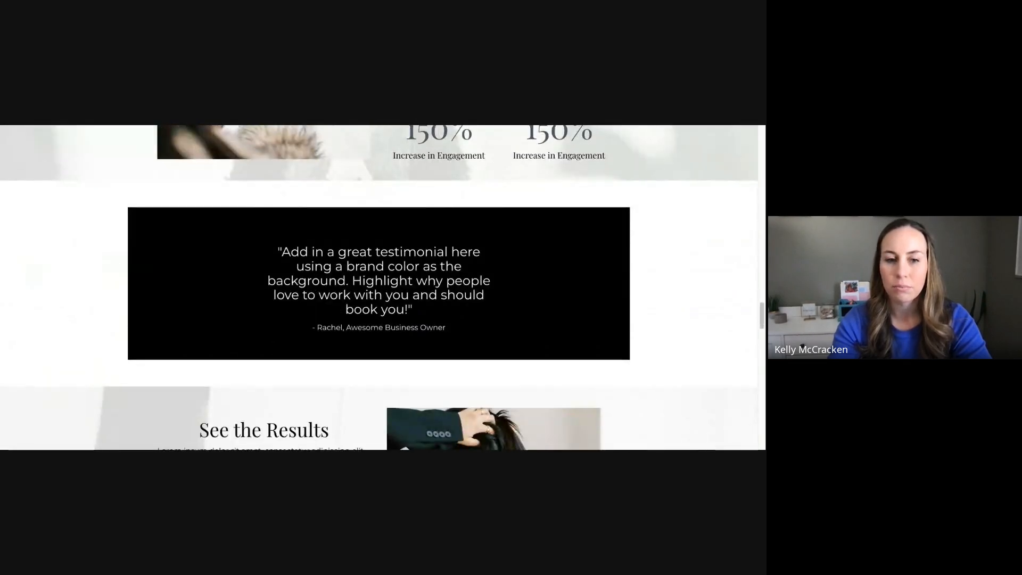
{"action": "scroll", "coordinate": [87, 278], "scroll_direction": "down", "scroll_amount": 10}
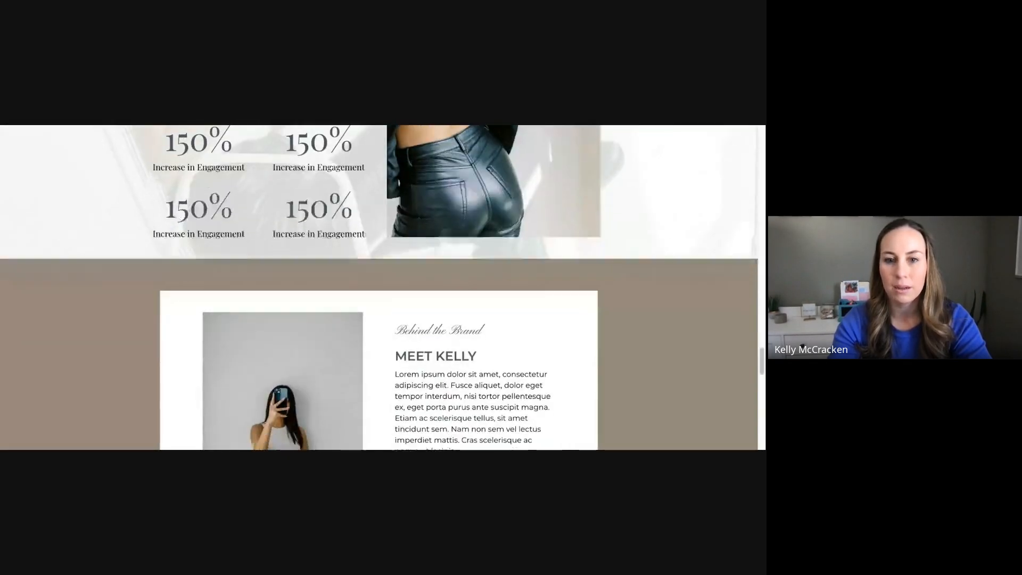
{"action": "scroll", "coordinate": [87, 277], "scroll_direction": "up", "scroll_amount": 6}
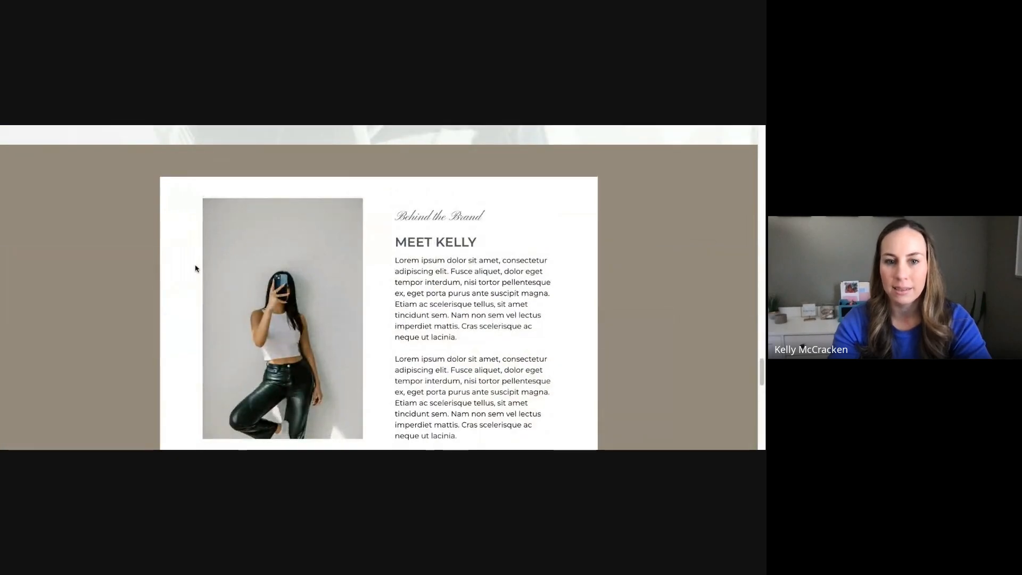
{"action": "scroll", "coordinate": [196, 268], "scroll_direction": "down", "scroll_amount": 3}
{"action": "scroll", "coordinate": [196, 269], "scroll_direction": "down", "scroll_amount": 8}
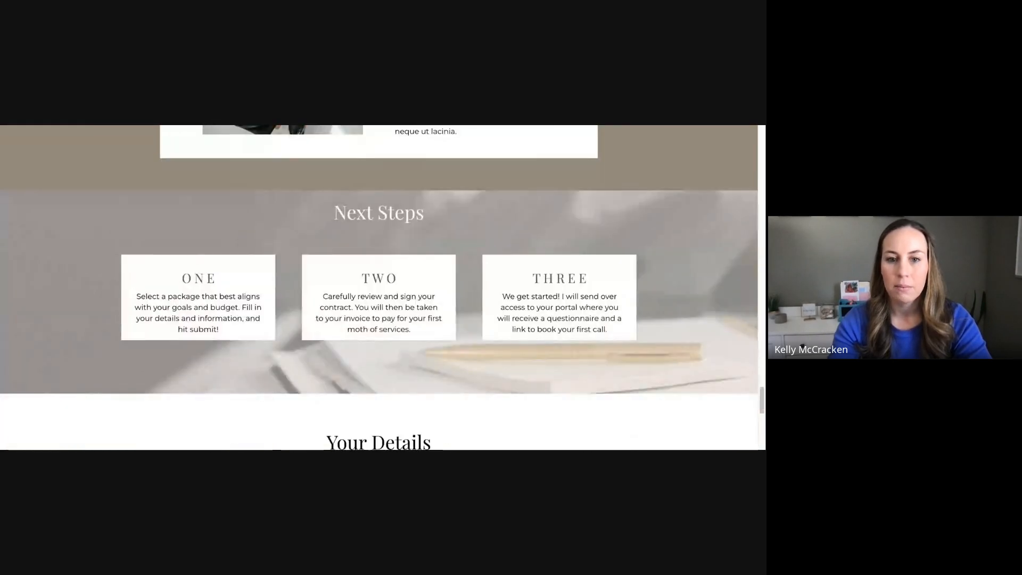
{"action": "scroll", "coordinate": [198, 248], "scroll_direction": "down", "scroll_amount": 2}
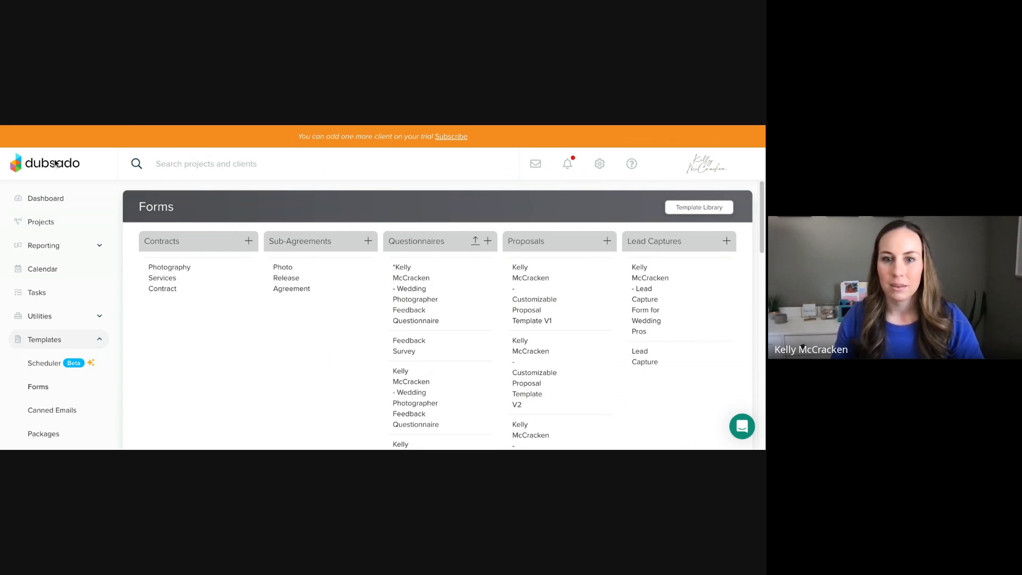
Create a new proposal form and add a container as its first element.
{"action": "left_click", "coordinate": [607, 242]}
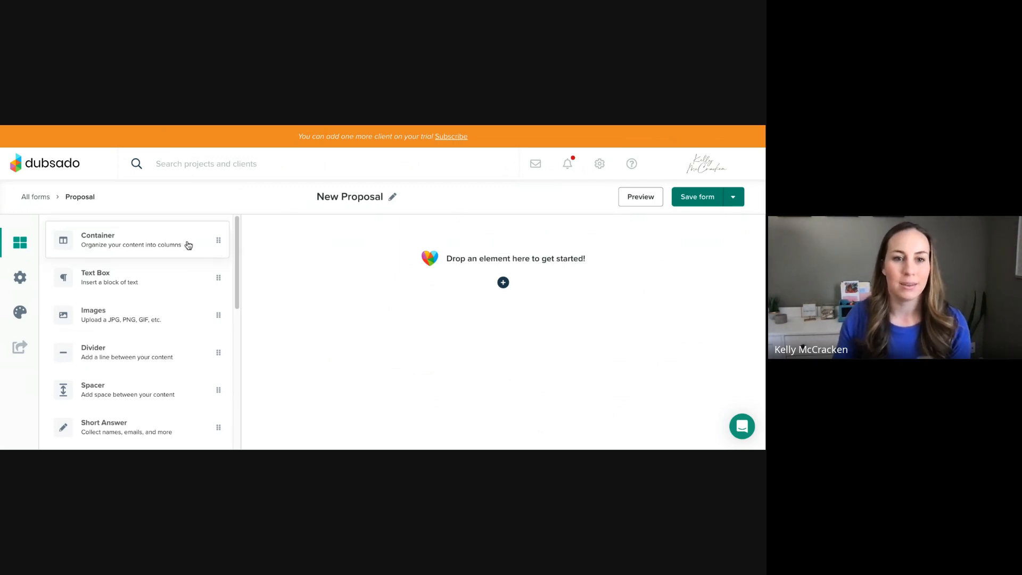
{"action": "left_click", "coordinate": [190, 244]}
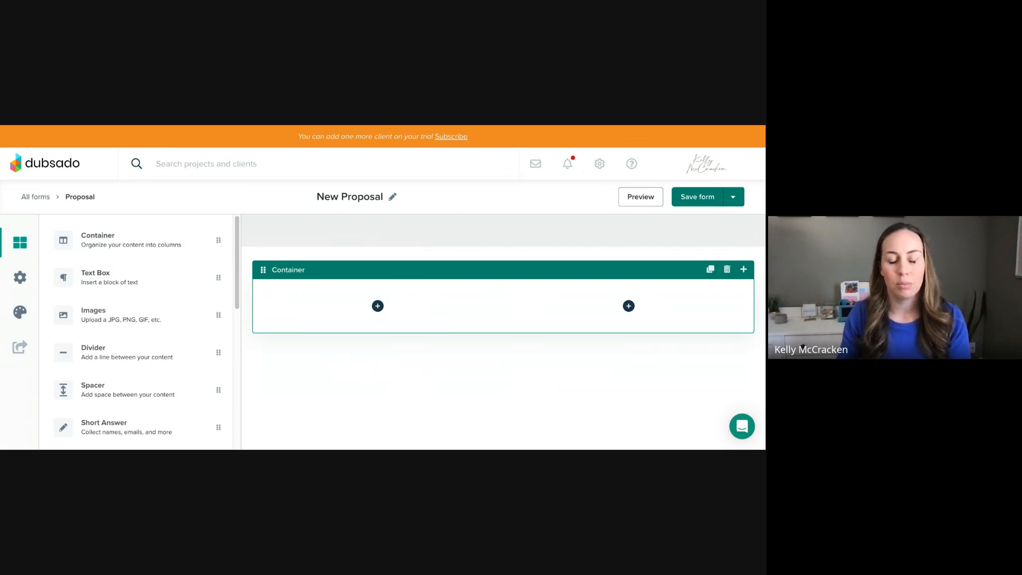
Give the container the portrait sky-and-hills placeholder from the image library as its background image.
{"action": "left_click", "coordinate": [404, 296]}
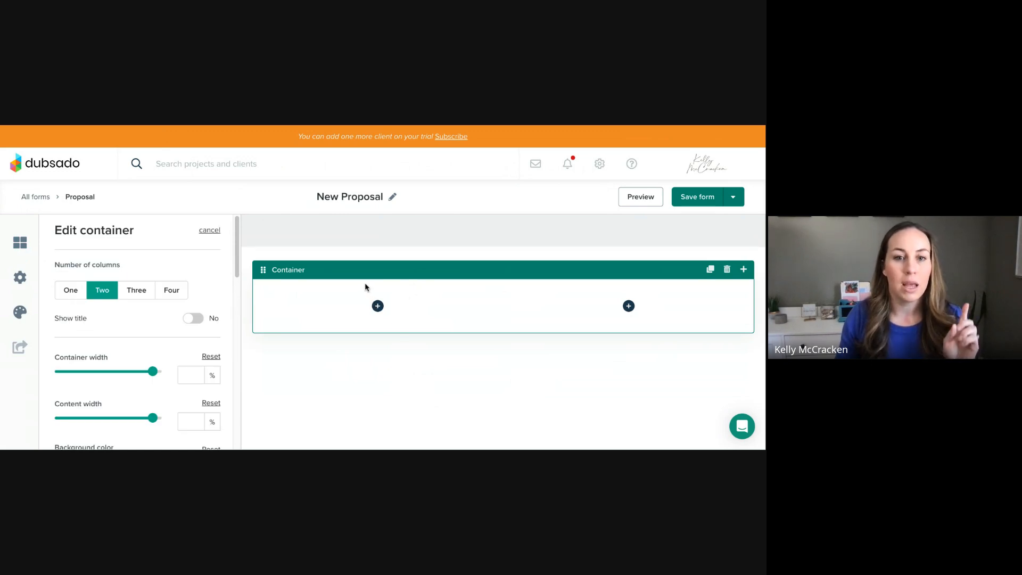
{"action": "scroll", "coordinate": [179, 401], "scroll_direction": "down", "scroll_amount": 5}
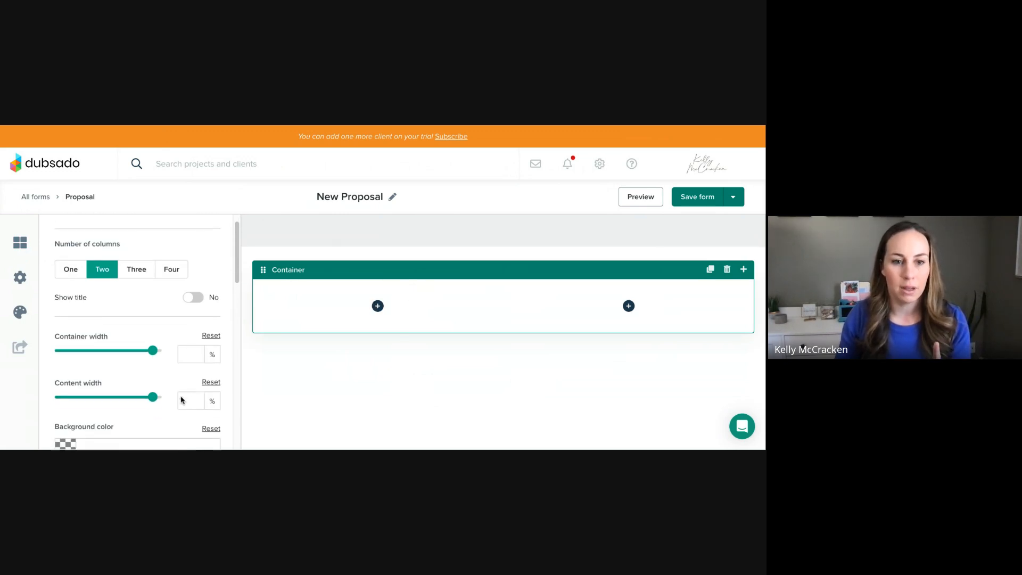
{"action": "scroll", "coordinate": [171, 402], "scroll_direction": "down", "scroll_amount": 6}
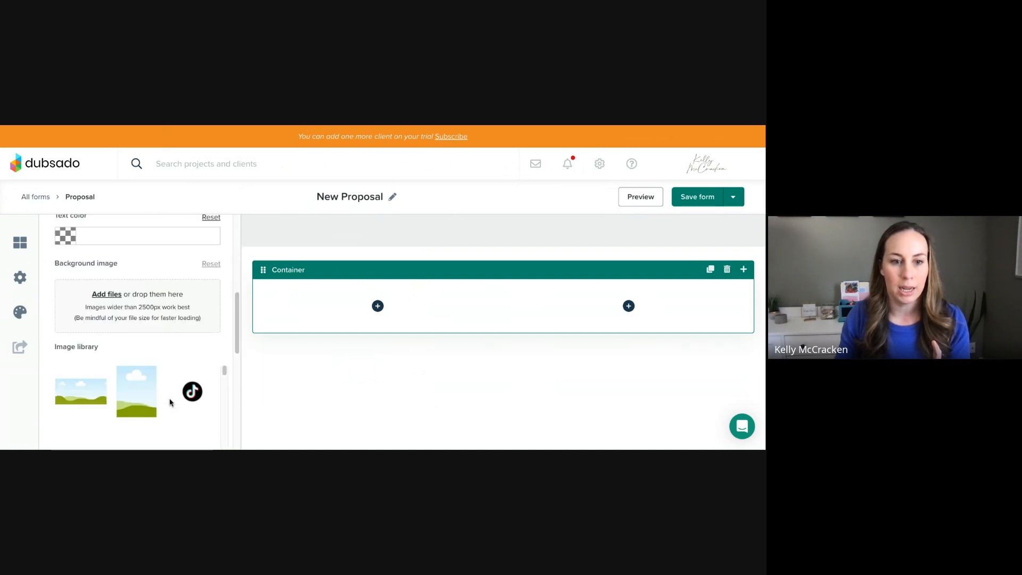
{"action": "left_click", "coordinate": [143, 401]}
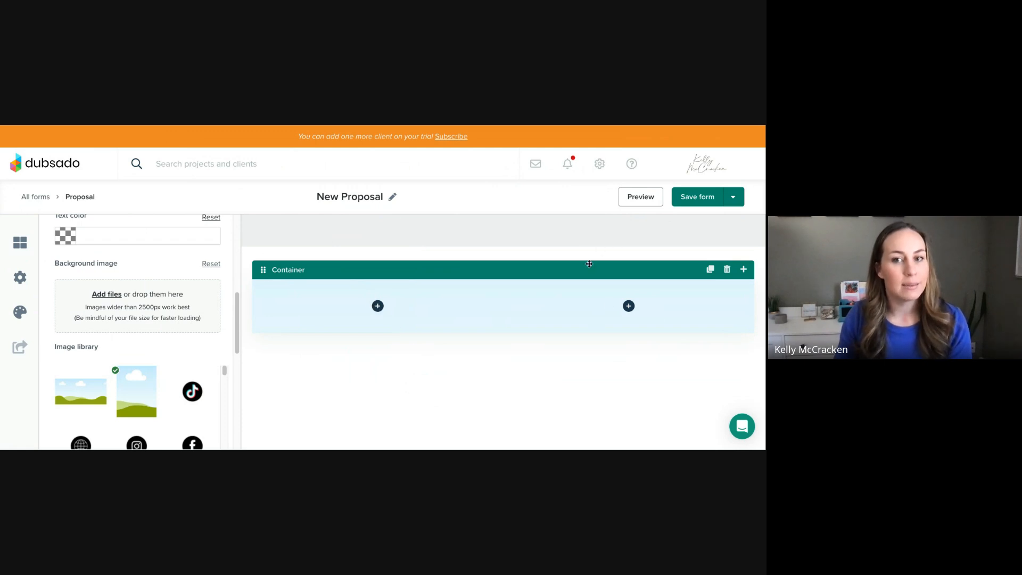
Preview the new proposal form and return to editing it.
{"action": "left_click", "coordinate": [633, 201]}
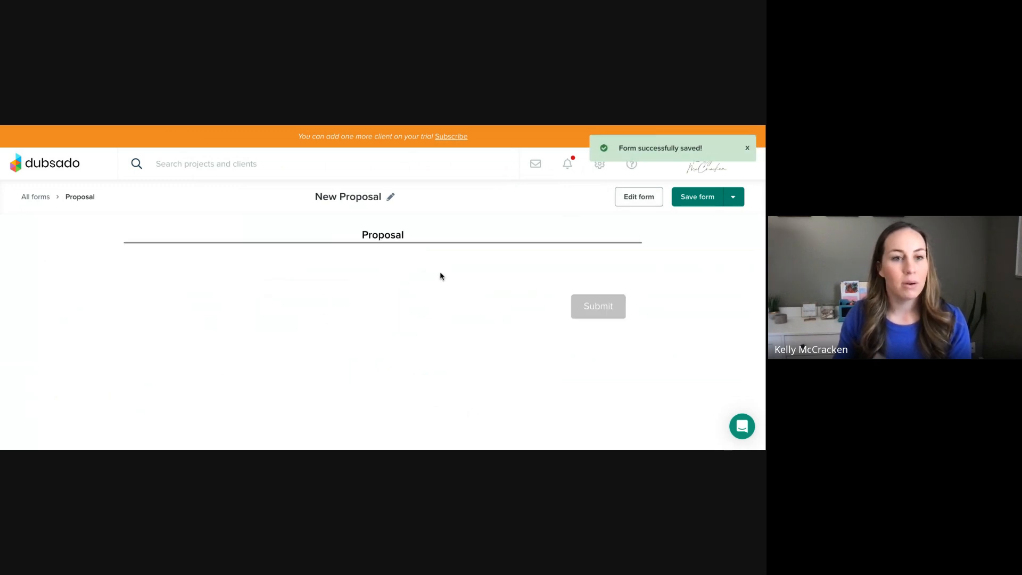
{"action": "left_click", "coordinate": [628, 198]}
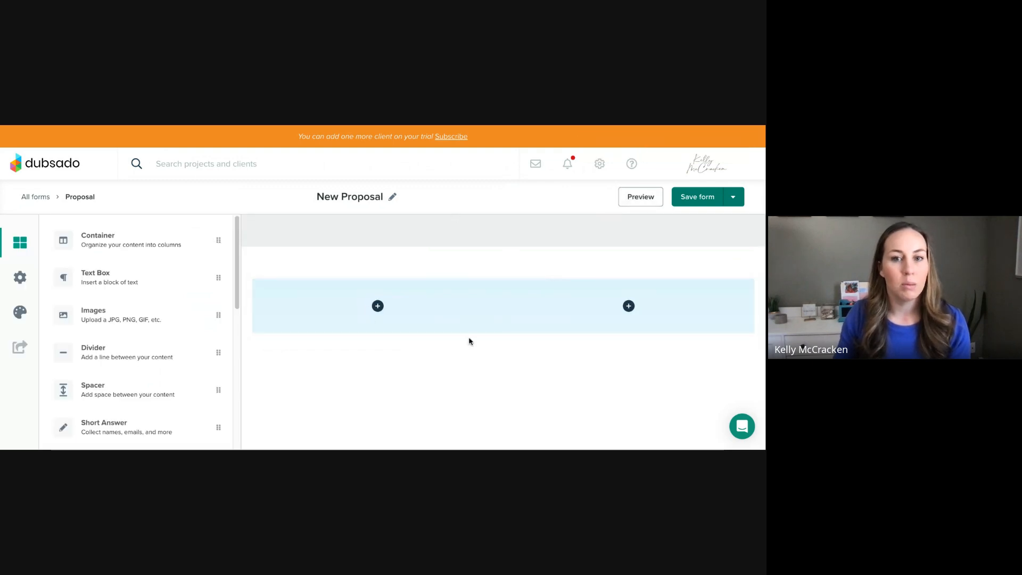
{"action": "mouse_move", "coordinate": [401, 304]}
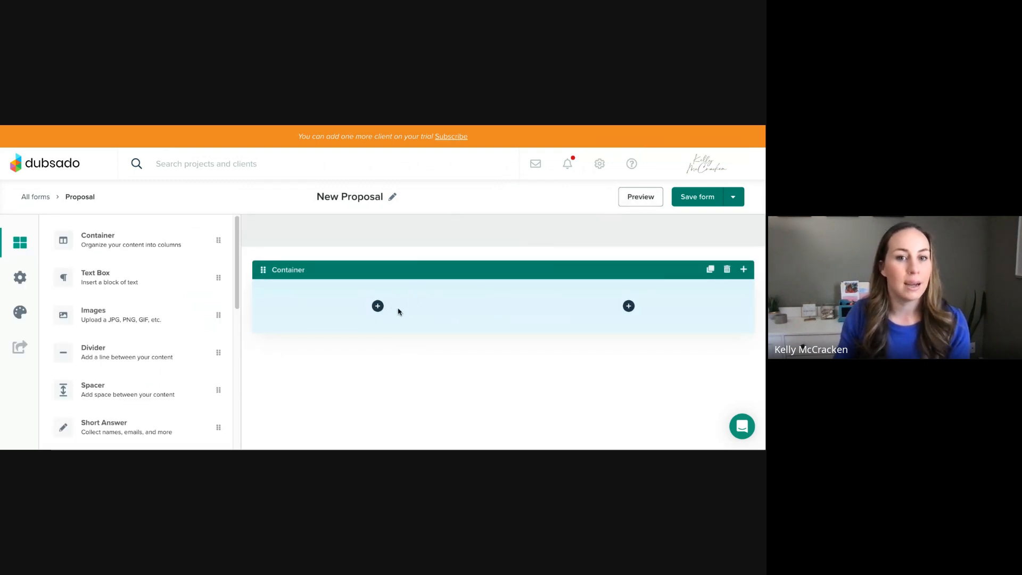
{"action": "left_click", "coordinate": [377, 306]}
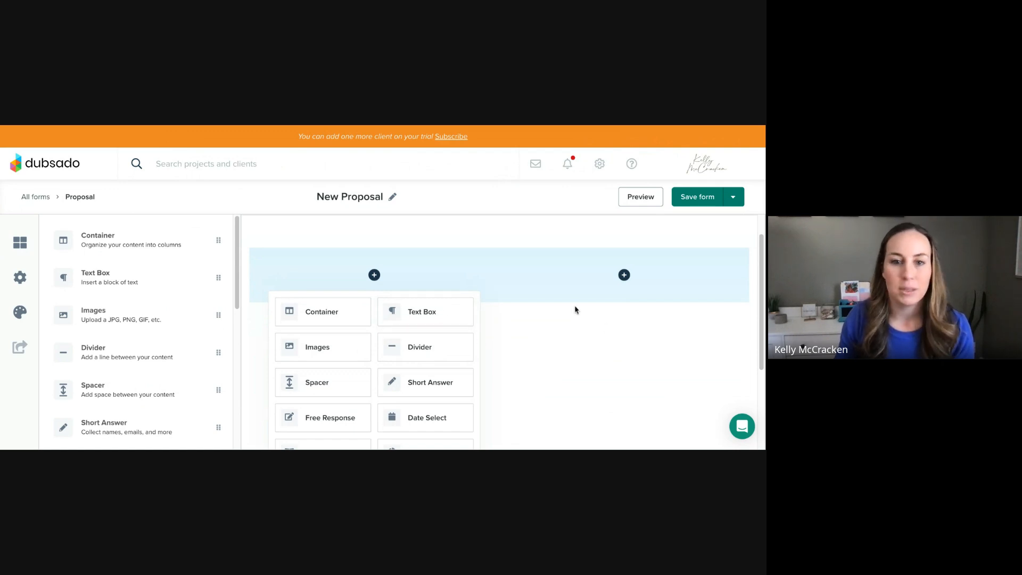
{"action": "left_click", "coordinate": [532, 278]}
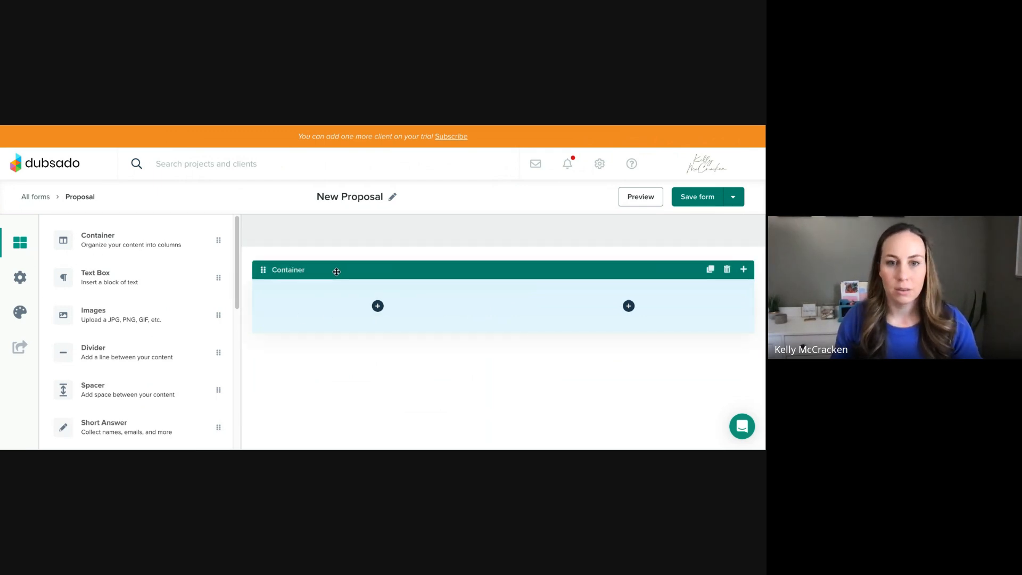
Set the container's width to 100% and its number of columns to one.
{"action": "left_click", "coordinate": [494, 276]}
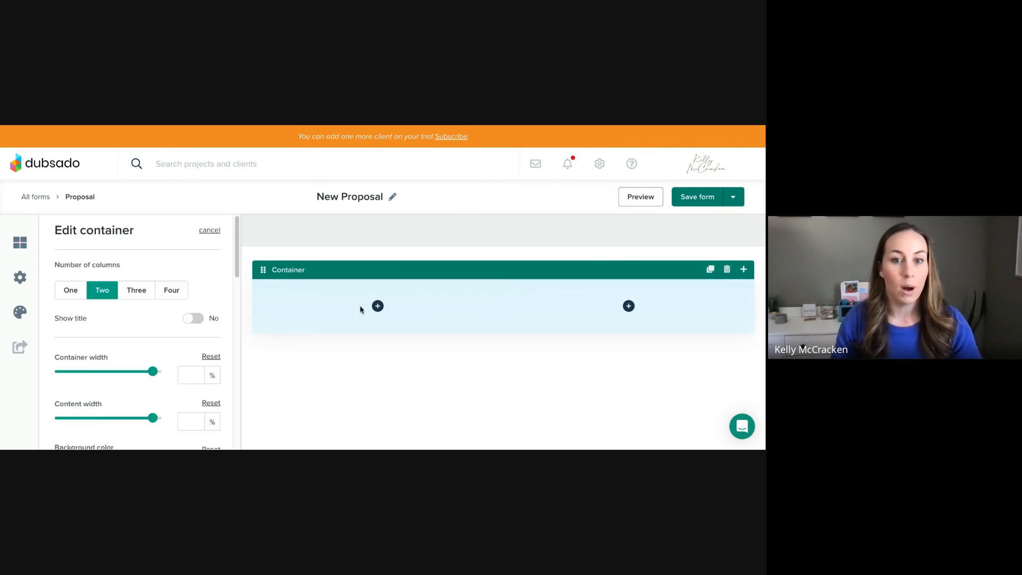
{"action": "left_click_drag", "start_coordinate": [157, 371], "coordinate": [189, 374]}
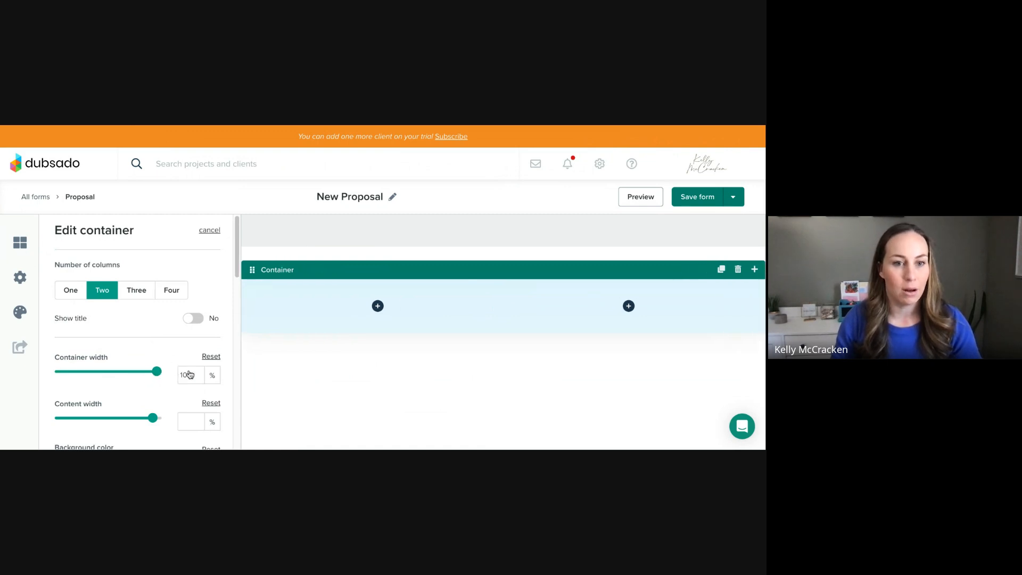
{"action": "left_click", "coordinate": [216, 359]}
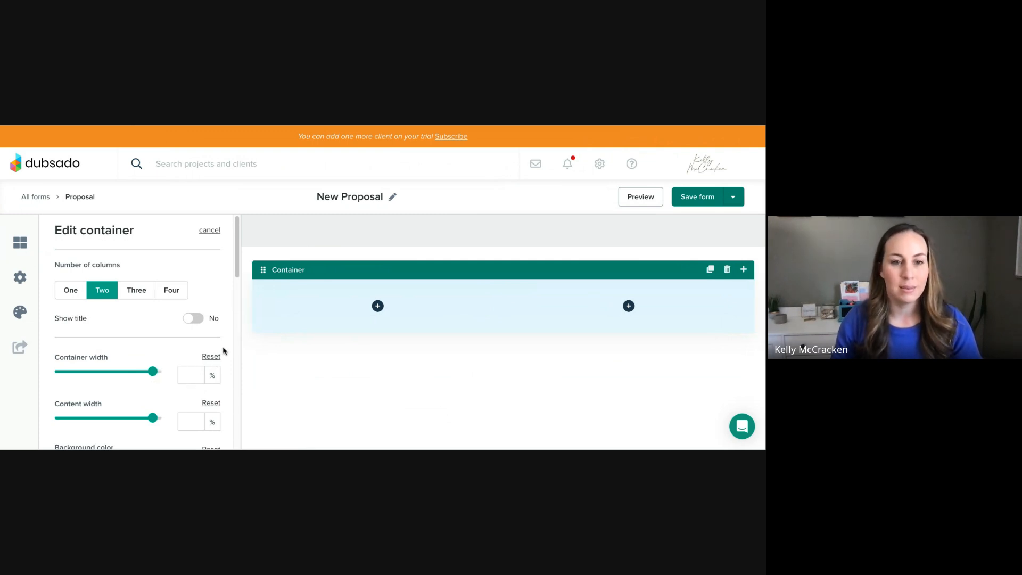
{"action": "left_click_drag", "start_coordinate": [155, 374], "coordinate": [165, 374]}
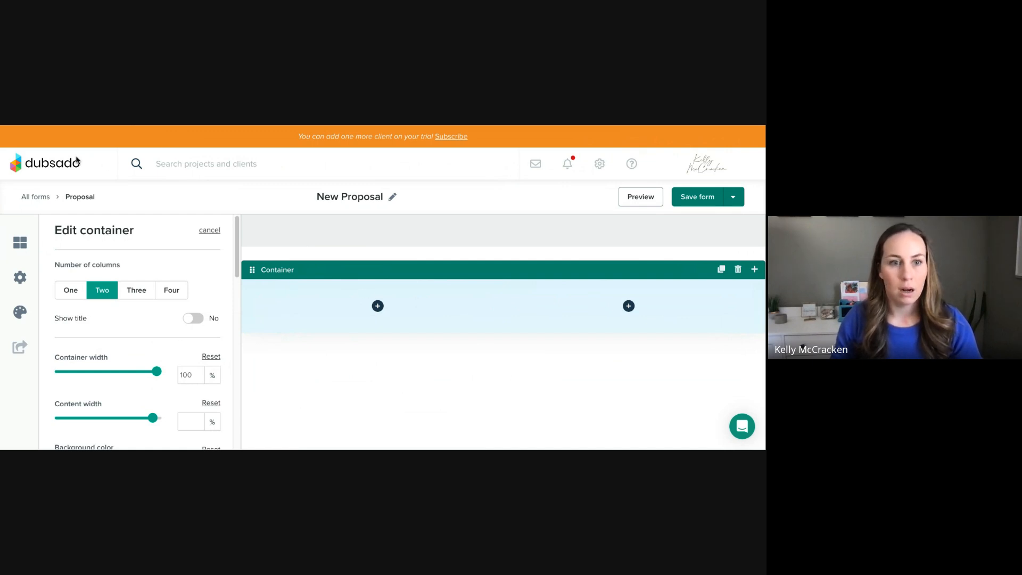
{"action": "left_click", "coordinate": [71, 294]}
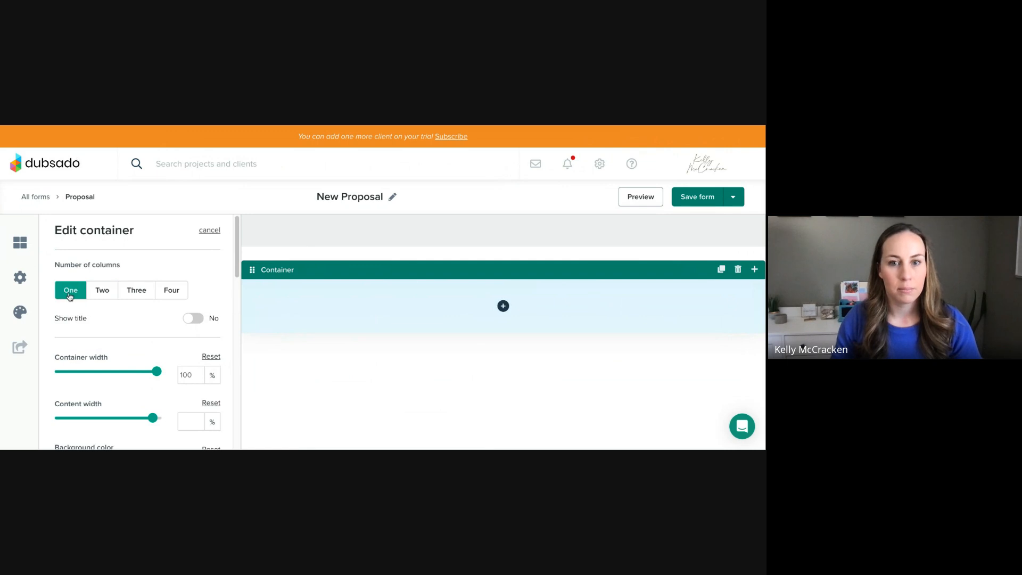
Insert an Images element inside the single-column container.
{"action": "left_click", "coordinate": [502, 308]}
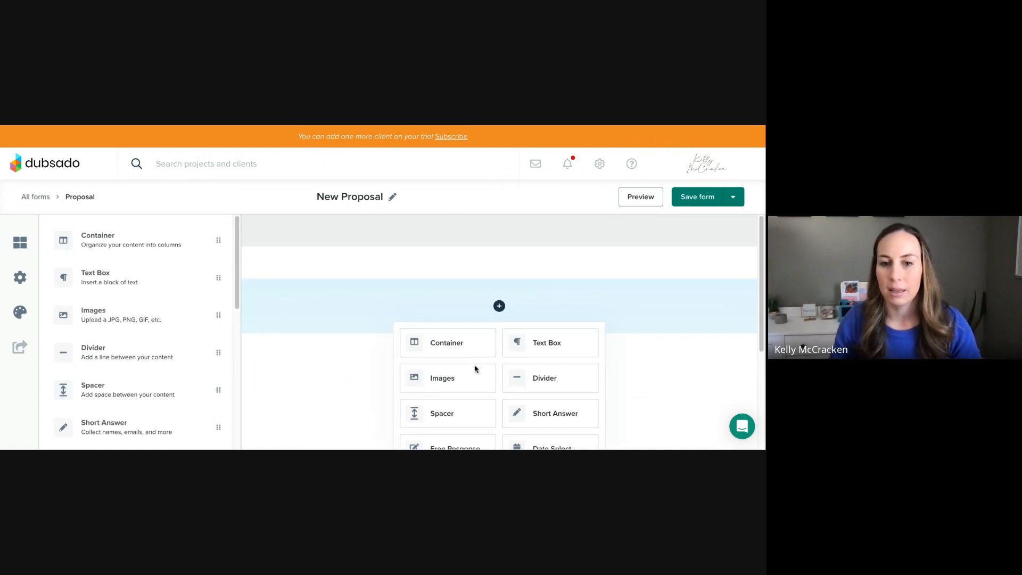
{"action": "left_click", "coordinate": [443, 379]}
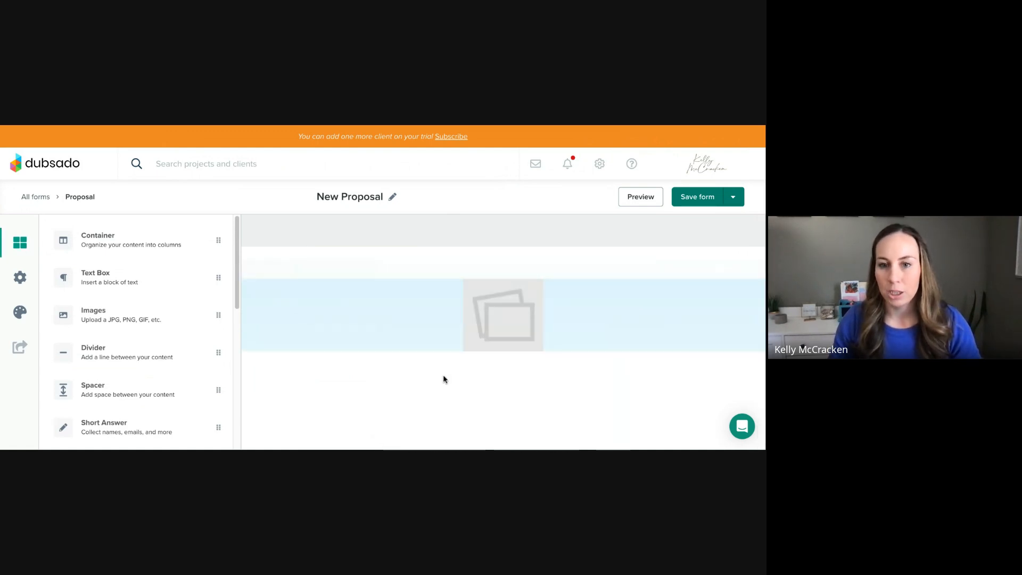
Fill the empty image element in the container with the SH Social House logo from the image library.
{"action": "left_click", "coordinate": [520, 306]}
{"action": "scroll", "coordinate": [151, 352], "scroll_direction": "down", "scroll_amount": 2}
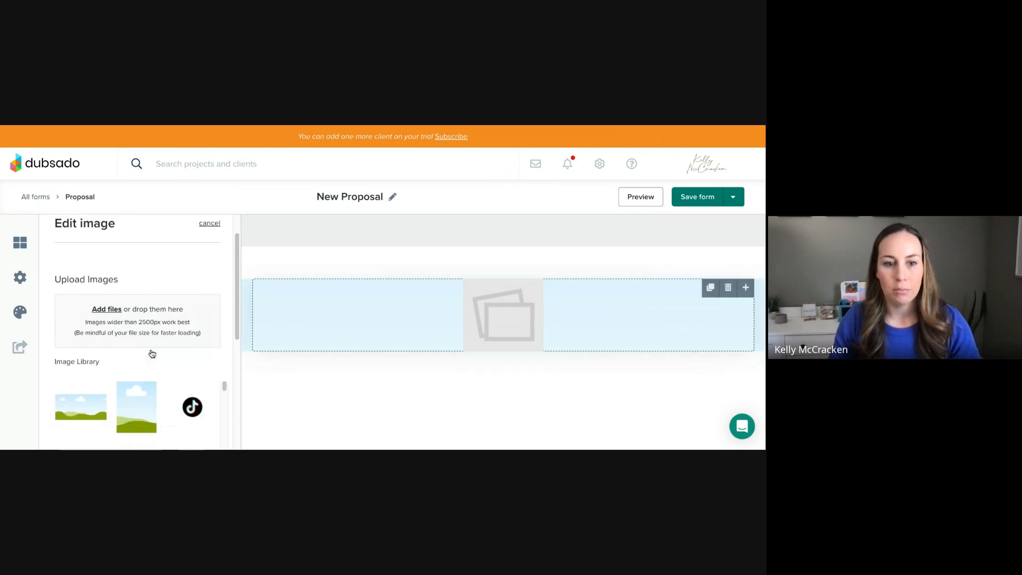
{"action": "scroll", "coordinate": [151, 356], "scroll_direction": "down", "scroll_amount": 4}
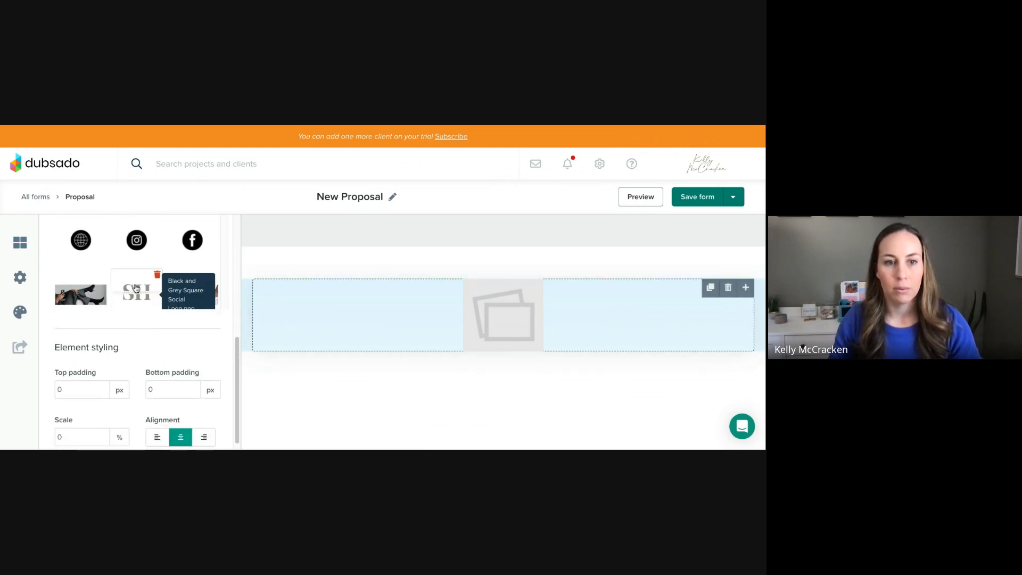
{"action": "left_click", "coordinate": [137, 292]}
{"action": "scroll", "coordinate": [375, 255], "scroll_direction": "down", "scroll_amount": 1}
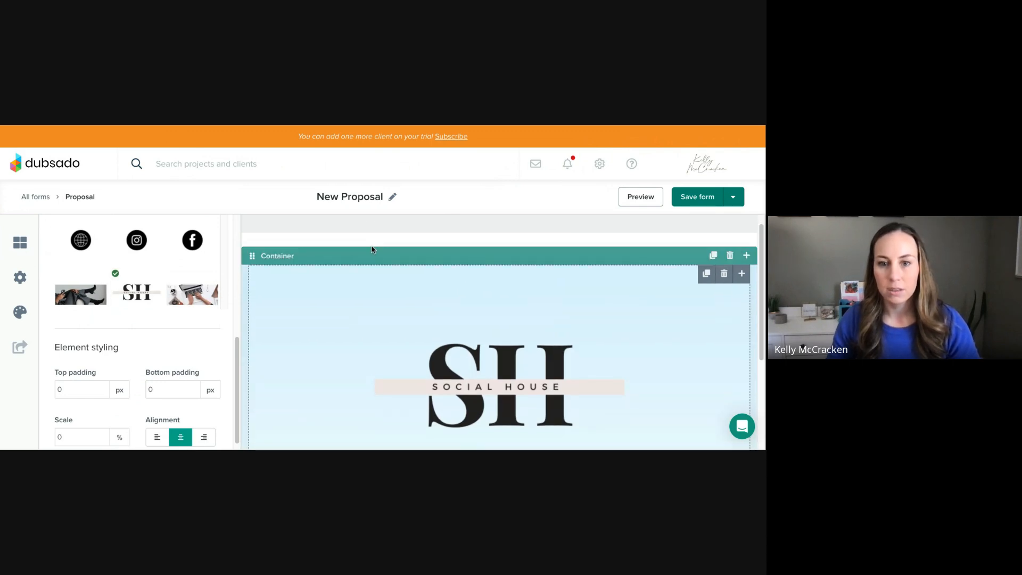
{"action": "scroll", "coordinate": [389, 299], "scroll_direction": "down", "scroll_amount": 2}
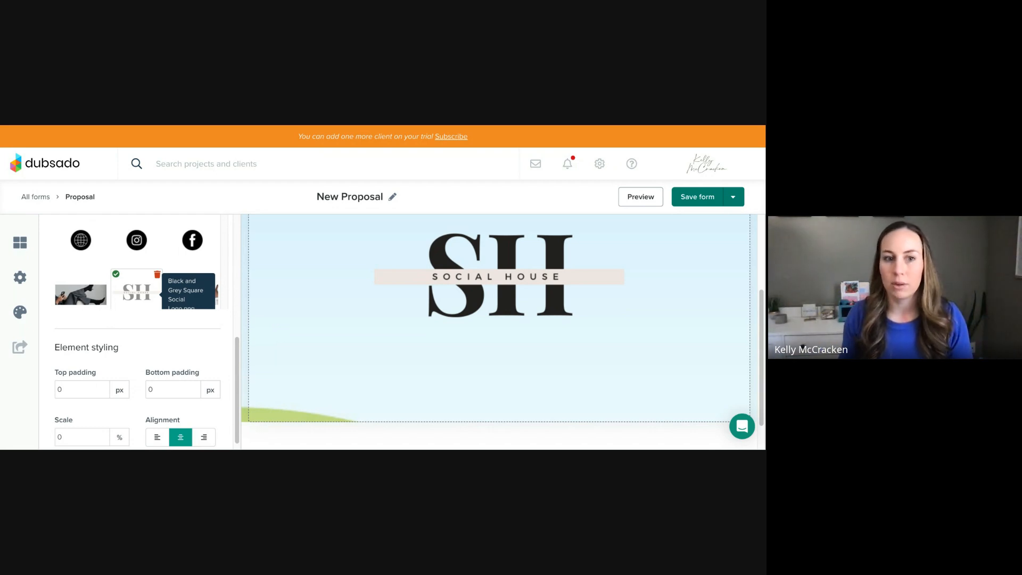
Try the two Modern Photographer Initials logos from the image library in the image element, ending with the full photography logo.
{"action": "scroll", "coordinate": [152, 278], "scroll_direction": "up", "scroll_amount": 5}
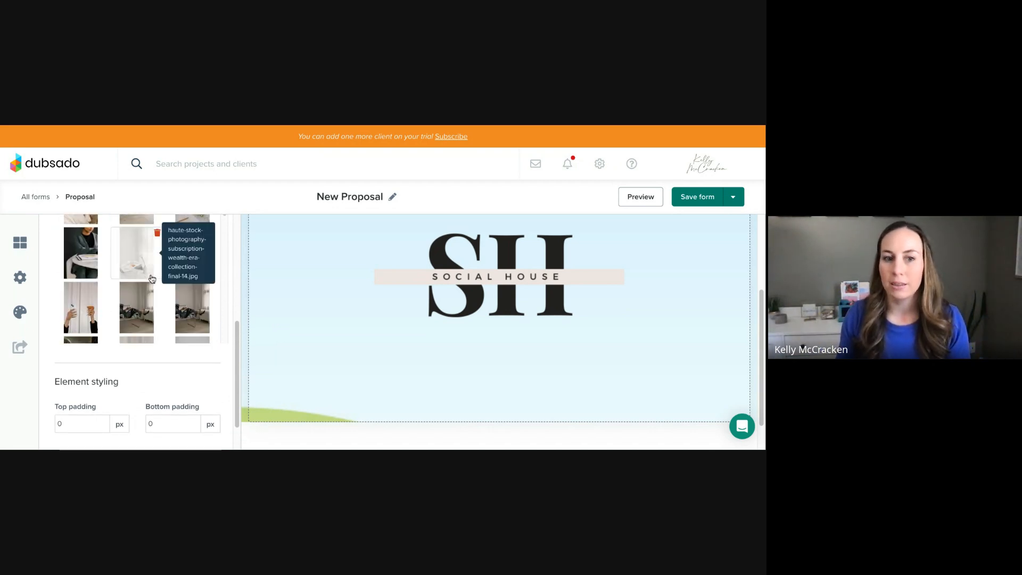
{"action": "scroll", "coordinate": [144, 271], "scroll_direction": "up", "scroll_amount": 6}
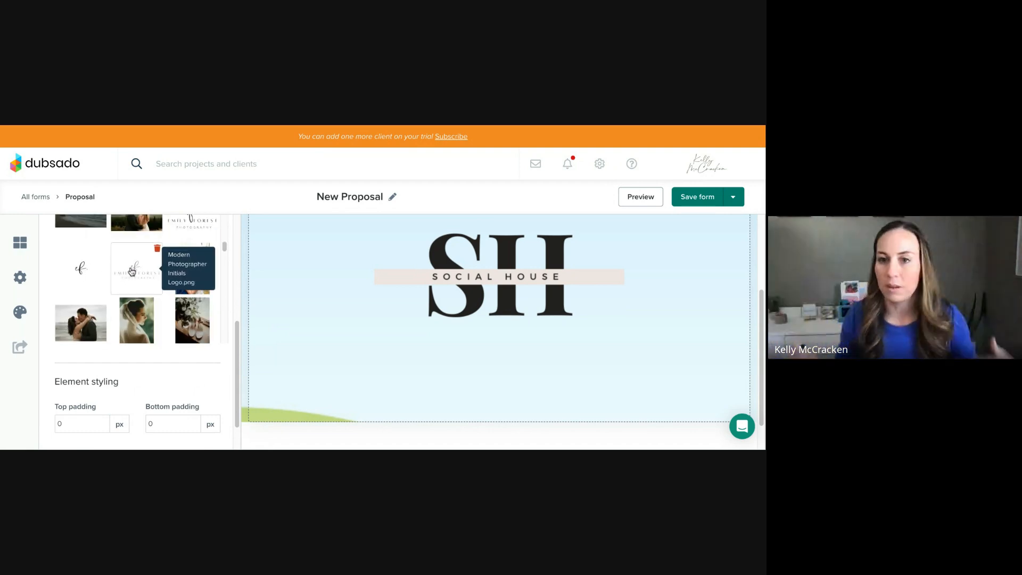
{"action": "left_click", "coordinate": [87, 277]}
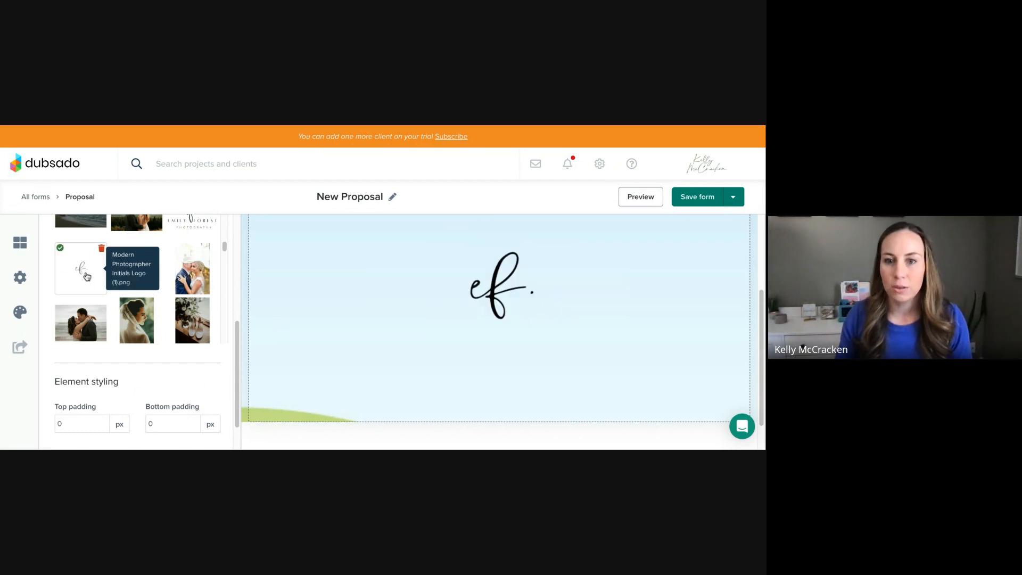
{"action": "left_click", "coordinate": [130, 273]}
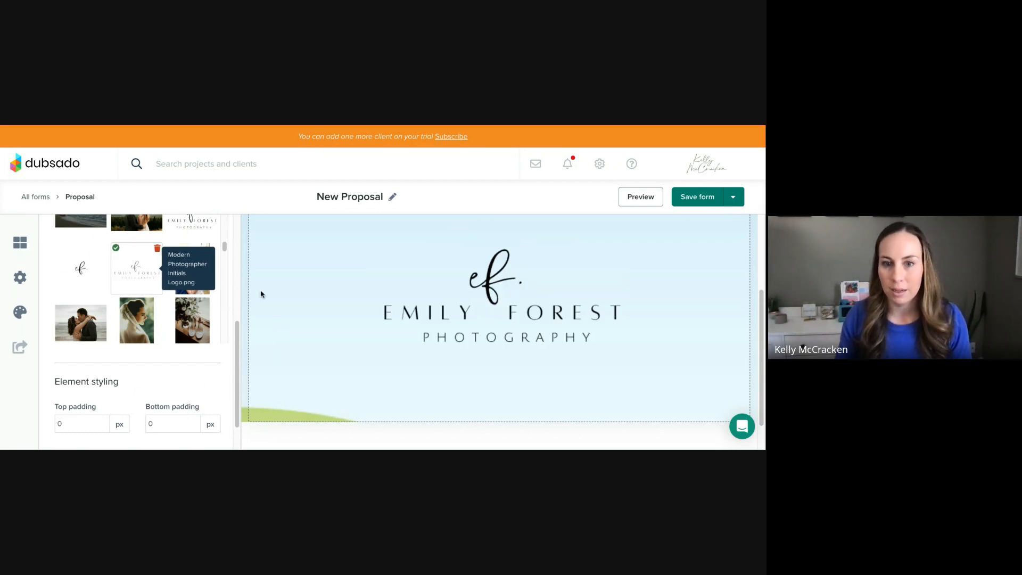
Try the typographic wedding logo and then the O & M monogram from the image library in the image element.
{"action": "scroll", "coordinate": [160, 283], "scroll_direction": "down", "scroll_amount": 6}
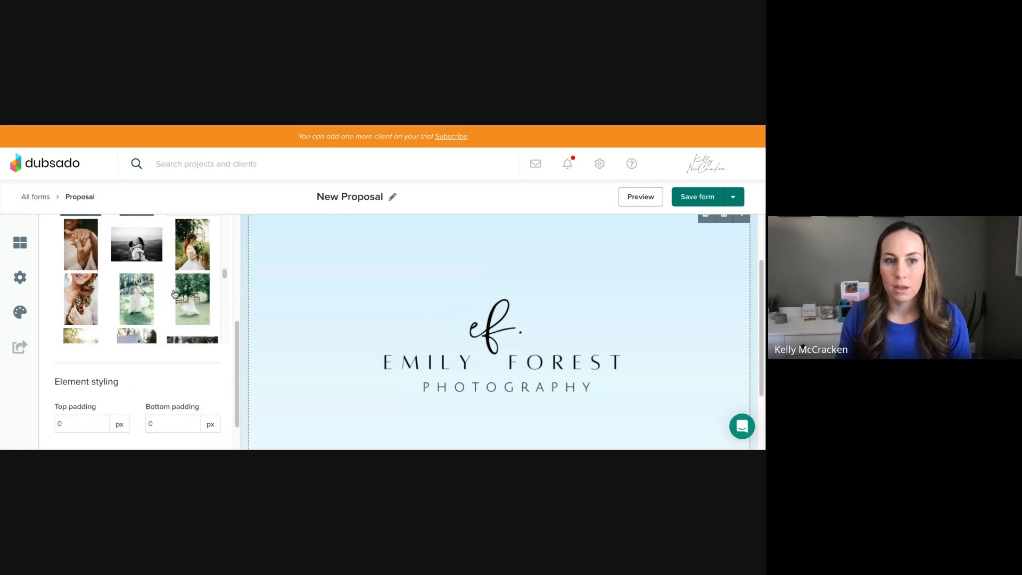
{"action": "scroll", "coordinate": [175, 293], "scroll_direction": "up", "scroll_amount": 3}
{"action": "left_click", "coordinate": [199, 255]}
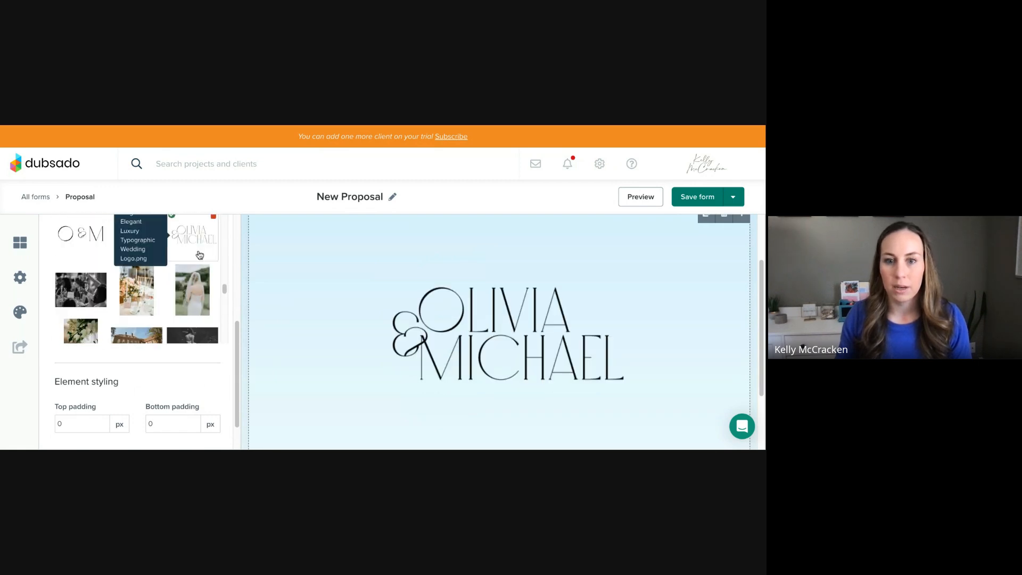
{"action": "left_click", "coordinate": [67, 245]}
{"action": "scroll", "coordinate": [159, 283], "scroll_direction": "down", "scroll_amount": 4}
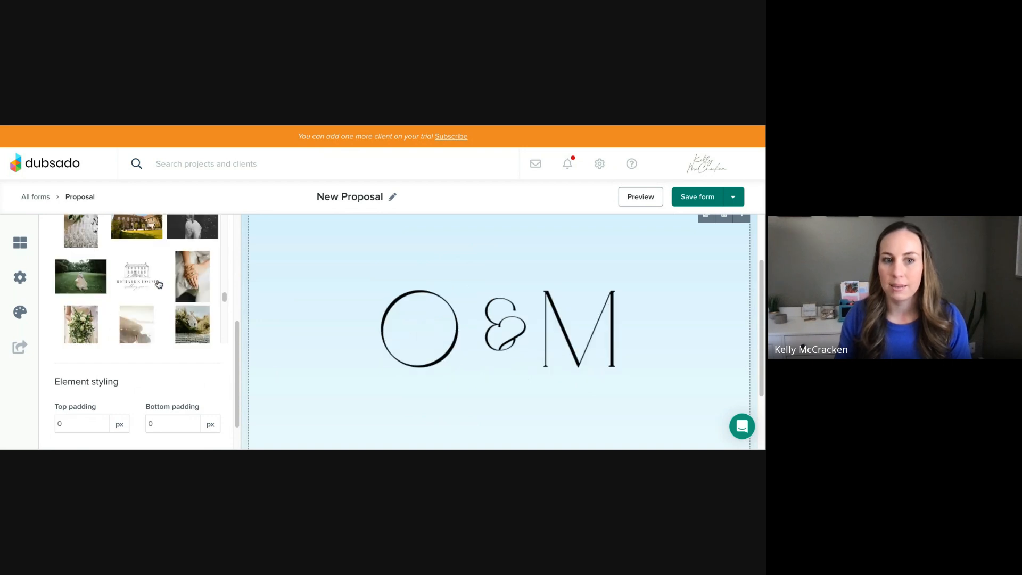
{"action": "scroll", "coordinate": [348, 310], "scroll_direction": "up", "scroll_amount": 1}
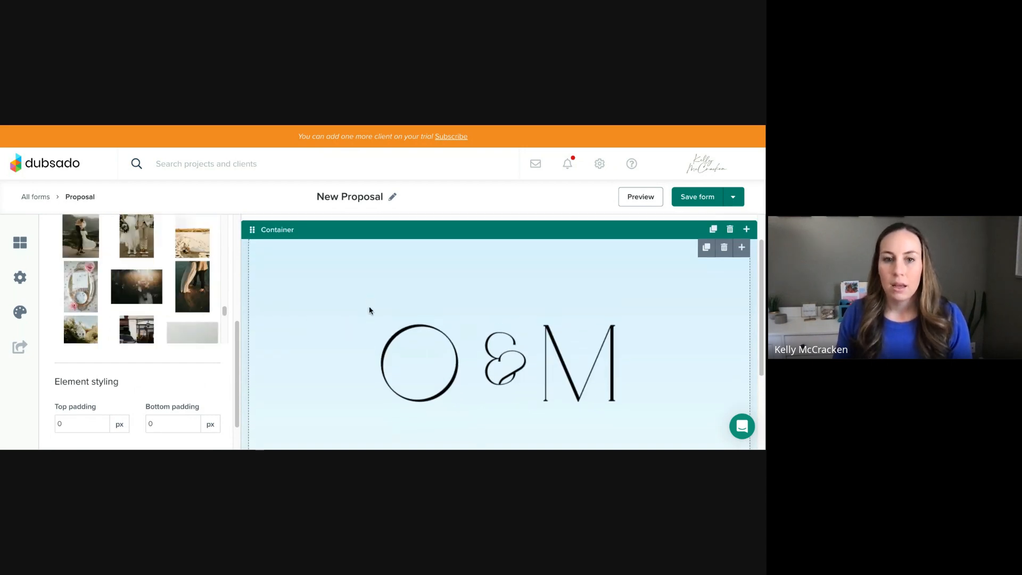
Replace the container's background image with the library photo of a seated person in grey trousers and black boots holding a phone.
{"action": "left_click", "coordinate": [291, 242]}
{"action": "scroll", "coordinate": [176, 275], "scroll_direction": "up", "scroll_amount": 5}
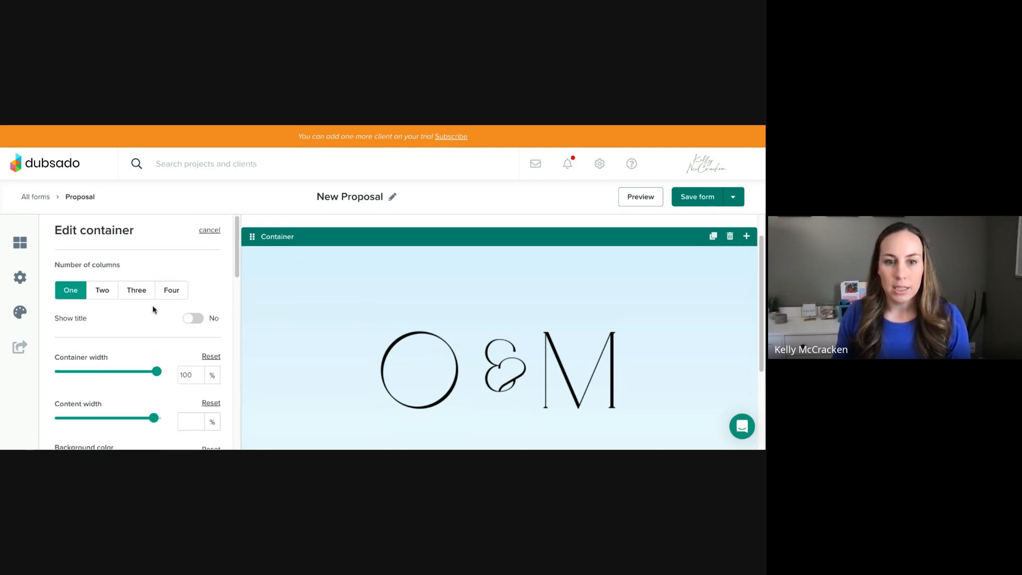
{"action": "scroll", "coordinate": [154, 307], "scroll_direction": "down", "scroll_amount": 8}
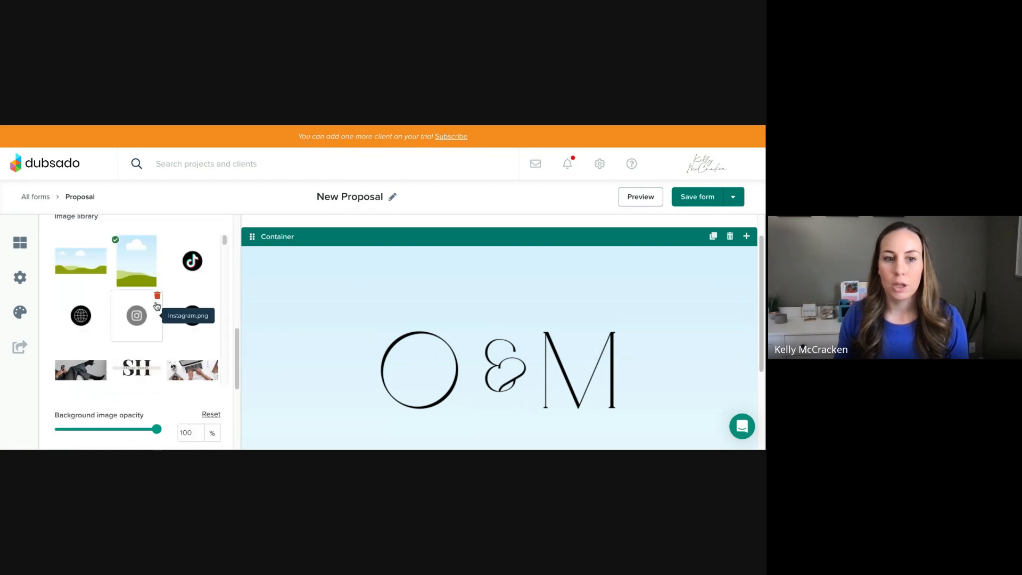
{"action": "scroll", "coordinate": [111, 327], "scroll_direction": "down", "scroll_amount": 1}
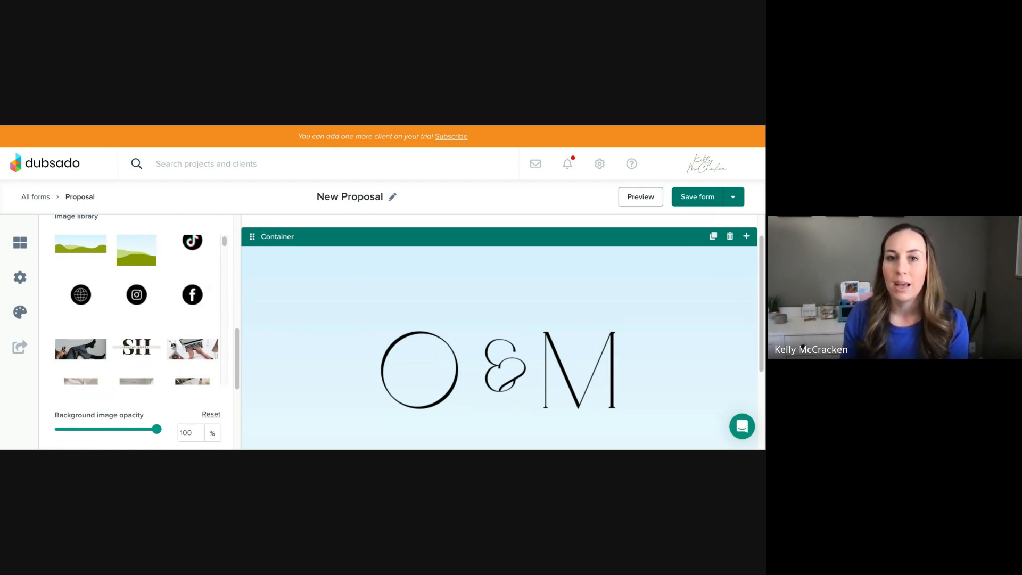
{"action": "left_click", "coordinate": [91, 354]}
{"action": "scroll", "coordinate": [414, 341], "scroll_direction": "down", "scroll_amount": 1}
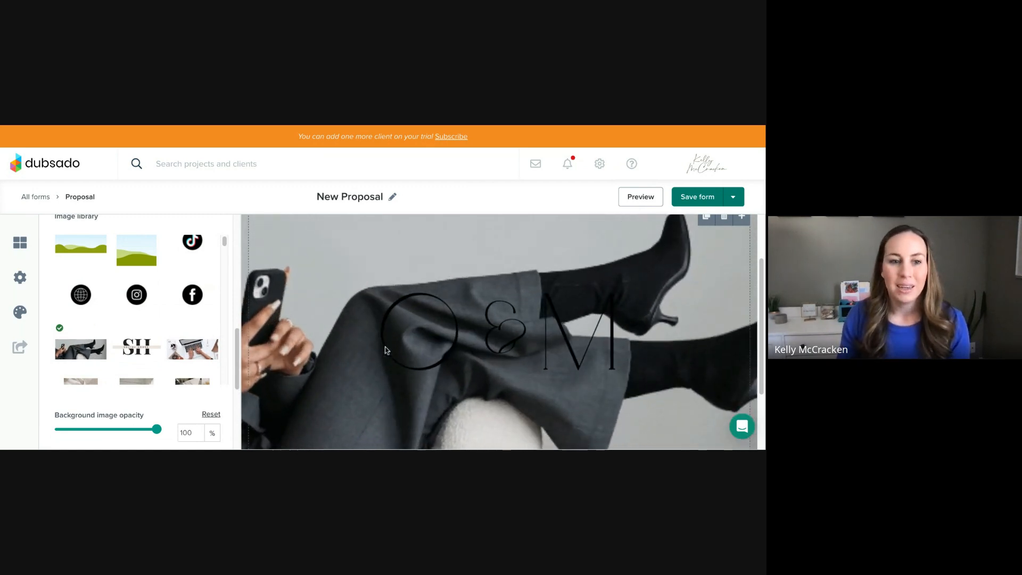
{"action": "scroll", "coordinate": [387, 350], "scroll_direction": "up", "scroll_amount": 1}
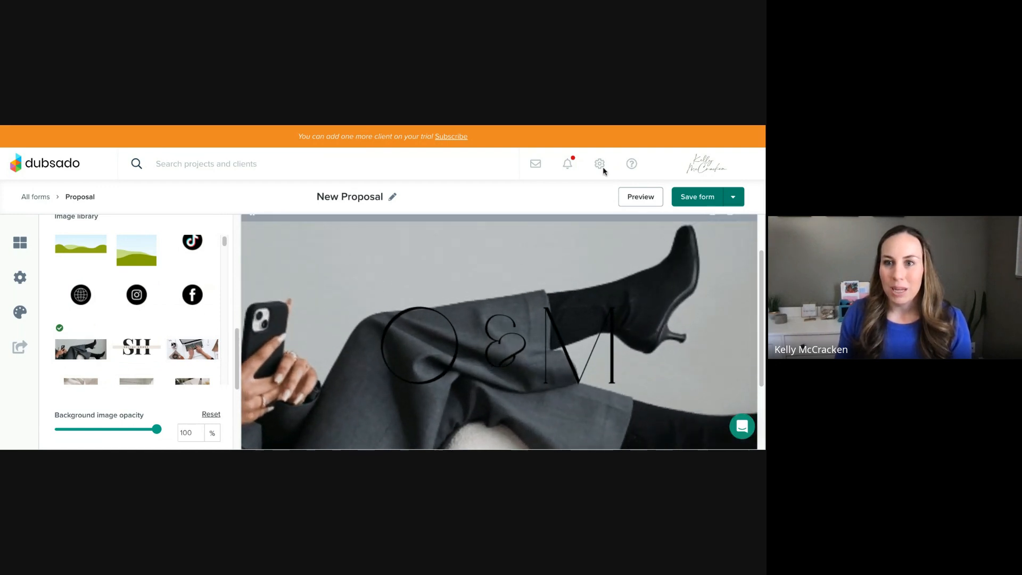
{"action": "scroll", "coordinate": [498, 331], "scroll_direction": "down", "scroll_amount": 3}
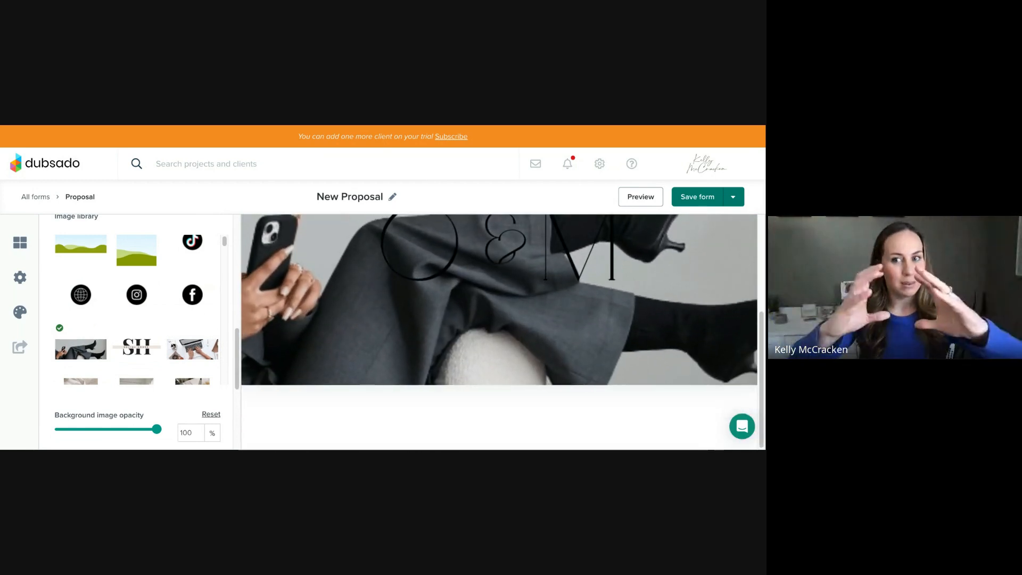
{"action": "scroll", "coordinate": [428, 271], "scroll_direction": "up", "scroll_amount": 4}
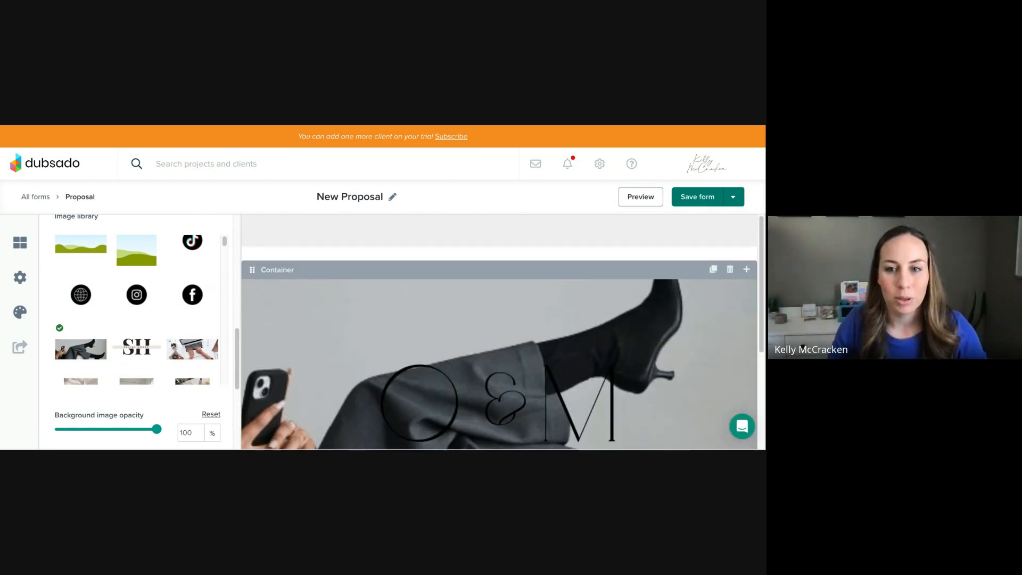
Set the container's background image opacity to 50%.
{"action": "scroll", "coordinate": [428, 271], "scroll_direction": "down", "scroll_amount": 1}
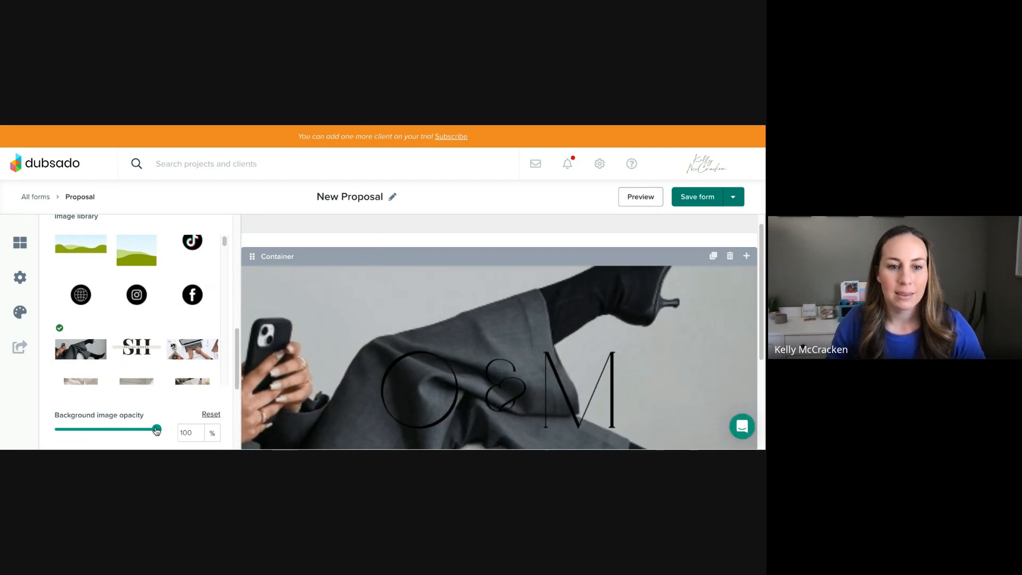
{"action": "left_click_drag", "start_coordinate": [150, 429], "coordinate": [108, 431]}
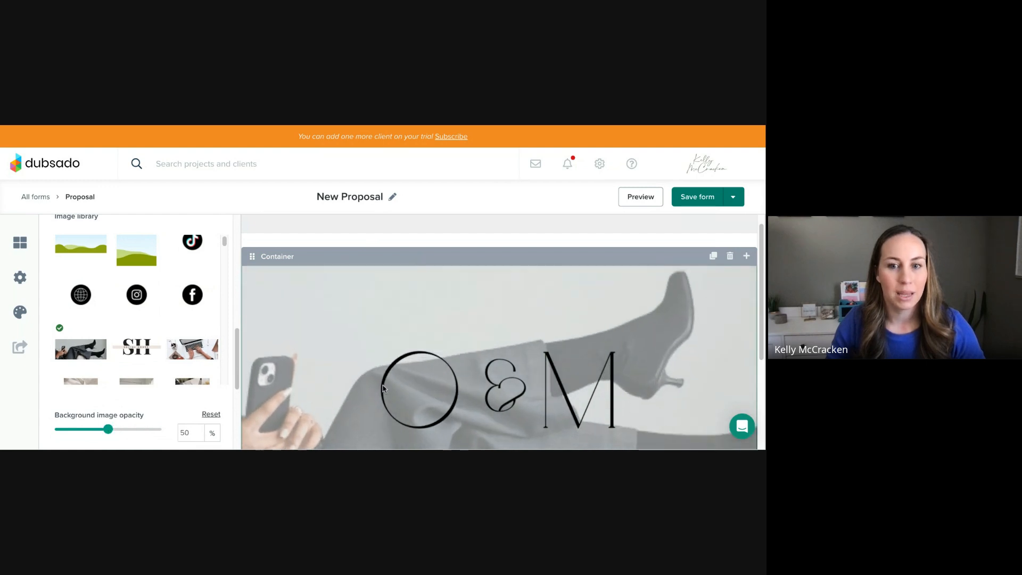
{"action": "scroll", "coordinate": [411, 395], "scroll_direction": "down", "scroll_amount": 1}
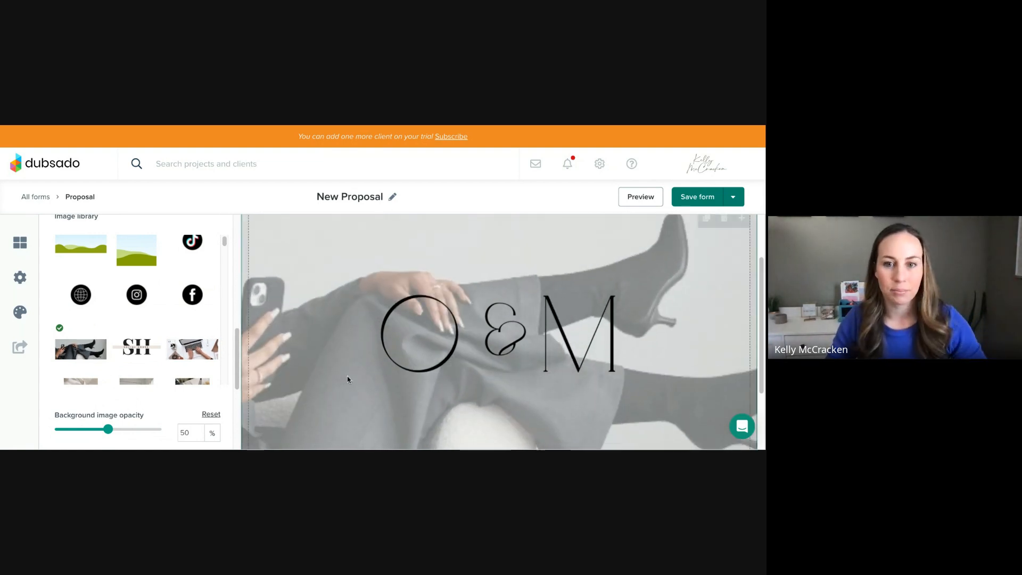
Replace the O & M monogram in the image element with the SH Social House logo.
{"action": "scroll", "coordinate": [355, 377], "scroll_direction": "down", "scroll_amount": 1}
{"action": "left_click", "coordinate": [421, 323]}
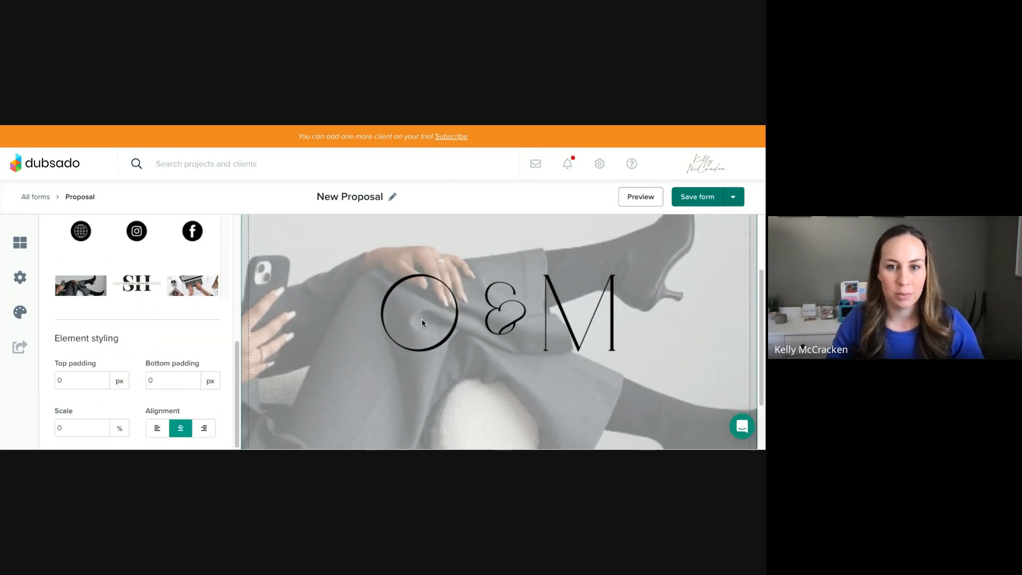
{"action": "scroll", "coordinate": [187, 341], "scroll_direction": "up", "scroll_amount": 3}
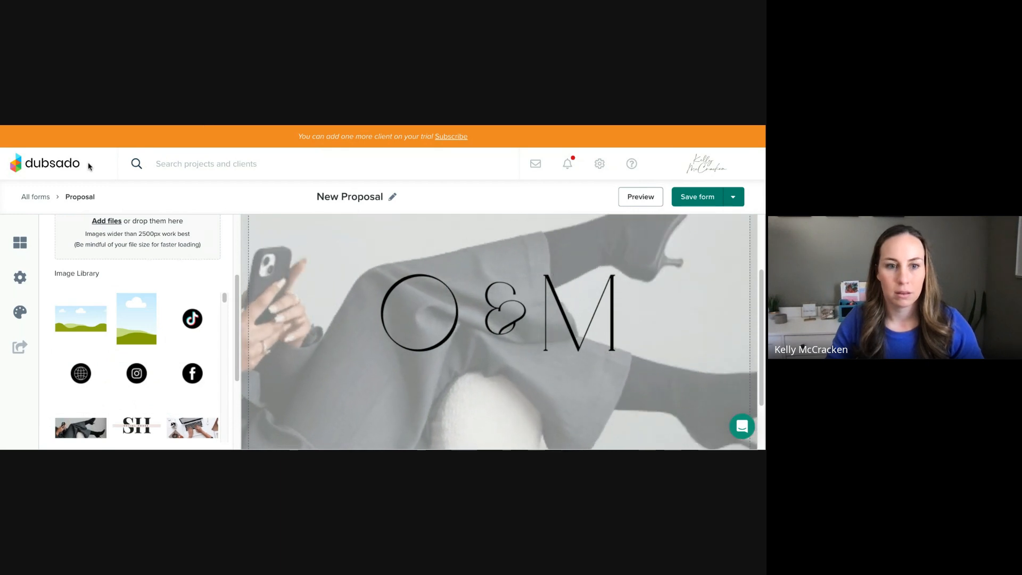
{"action": "scroll", "coordinate": [89, 167], "scroll_direction": "up", "scroll_amount": 3}
{"action": "scroll", "coordinate": [88, 166], "scroll_direction": "down", "scroll_amount": 5}
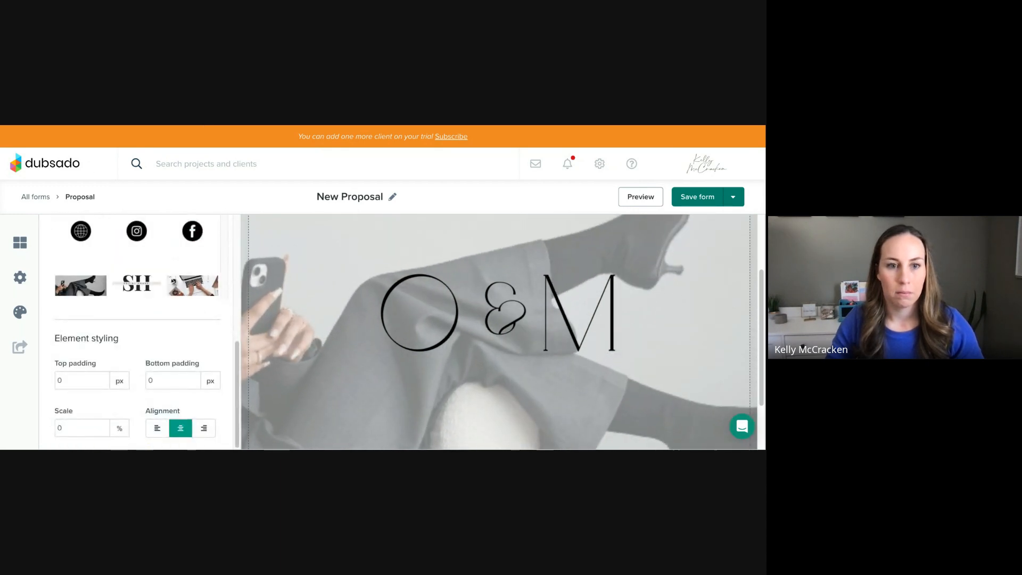
{"action": "left_click", "coordinate": [152, 287]}
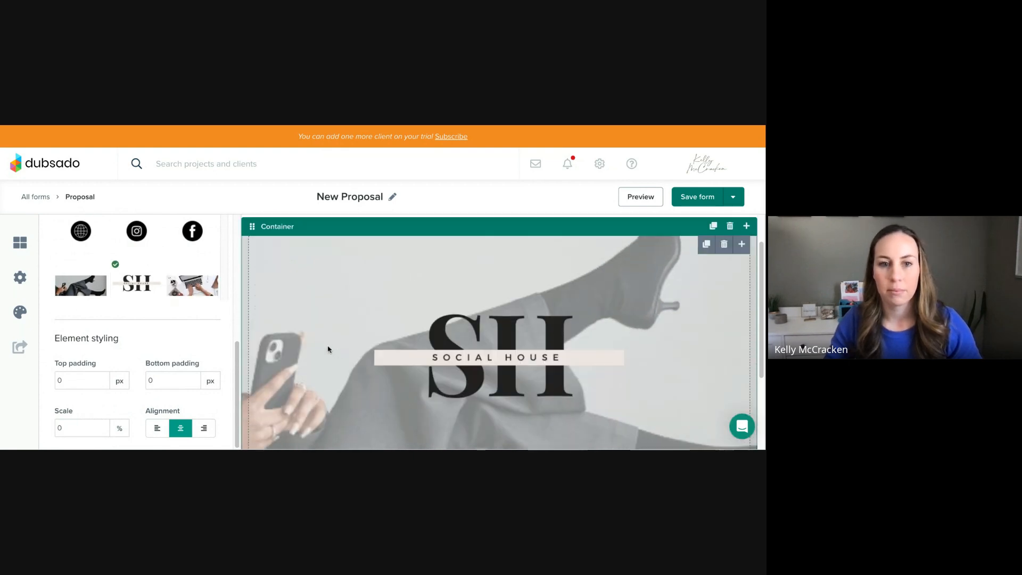
{"action": "scroll", "coordinate": [133, 357], "scroll_direction": "up", "scroll_amount": 3}
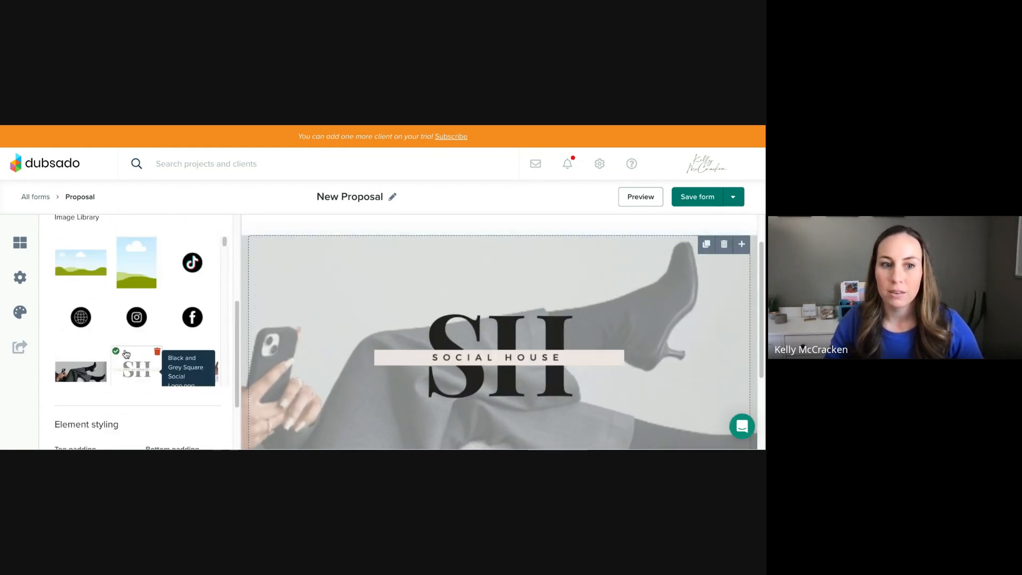
{"action": "scroll", "coordinate": [124, 351], "scroll_direction": "up", "scroll_amount": 2}
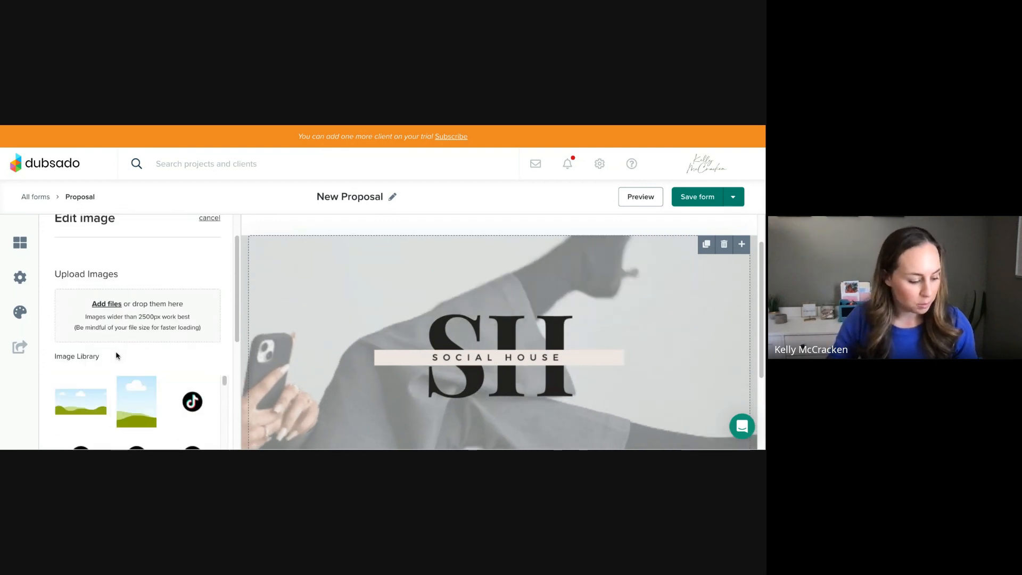
{"action": "scroll", "coordinate": [115, 301], "scroll_direction": "up", "scroll_amount": 2}
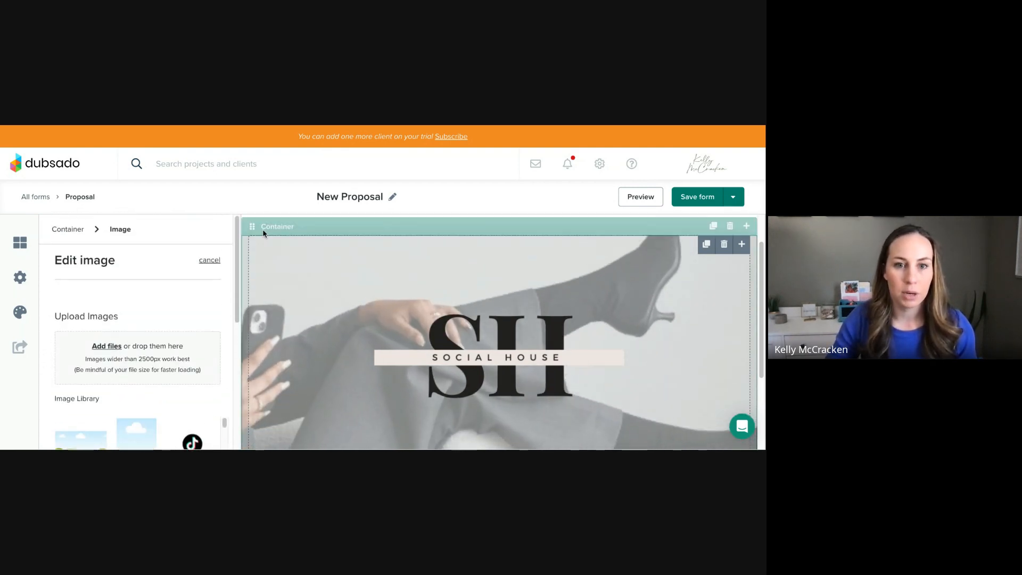
Set the container's background color to #bab4ad.
{"action": "left_click", "coordinate": [262, 227]}
{"action": "scroll", "coordinate": [107, 348], "scroll_direction": "down", "scroll_amount": 3}
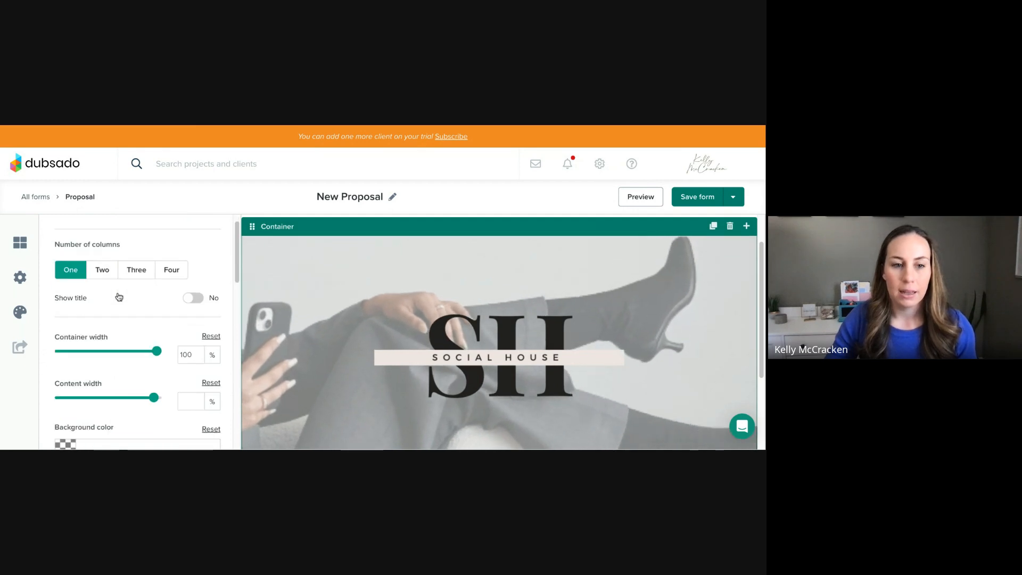
{"action": "left_click", "coordinate": [106, 336]}
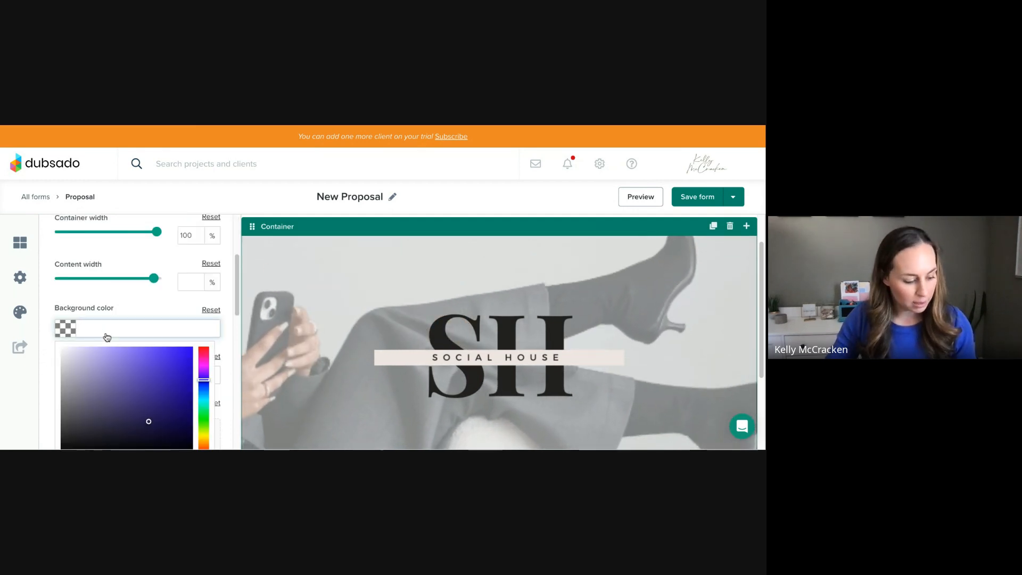
{"action": "type", "text": "#b"}
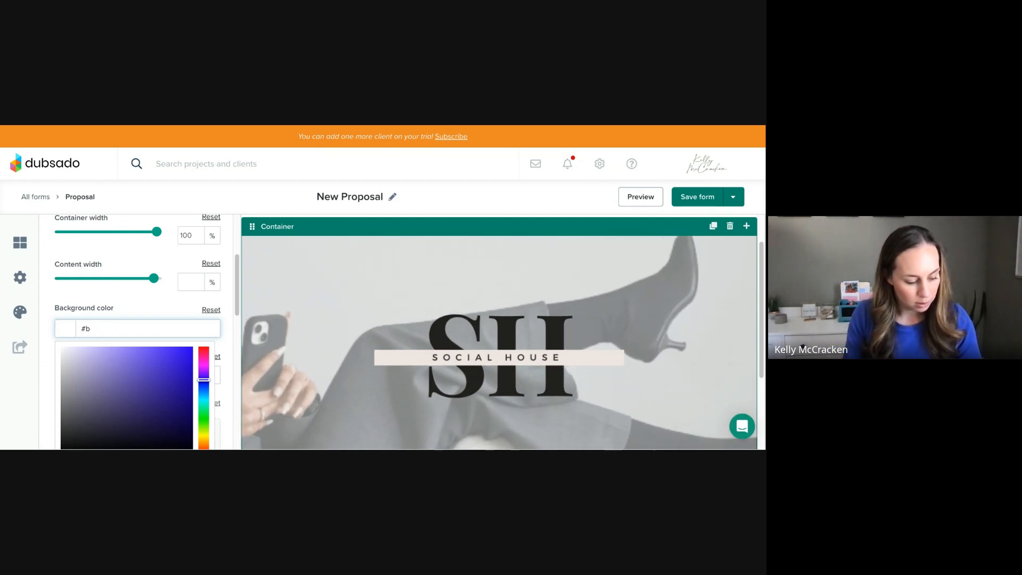
{"action": "type", "text": "ab4ad"}
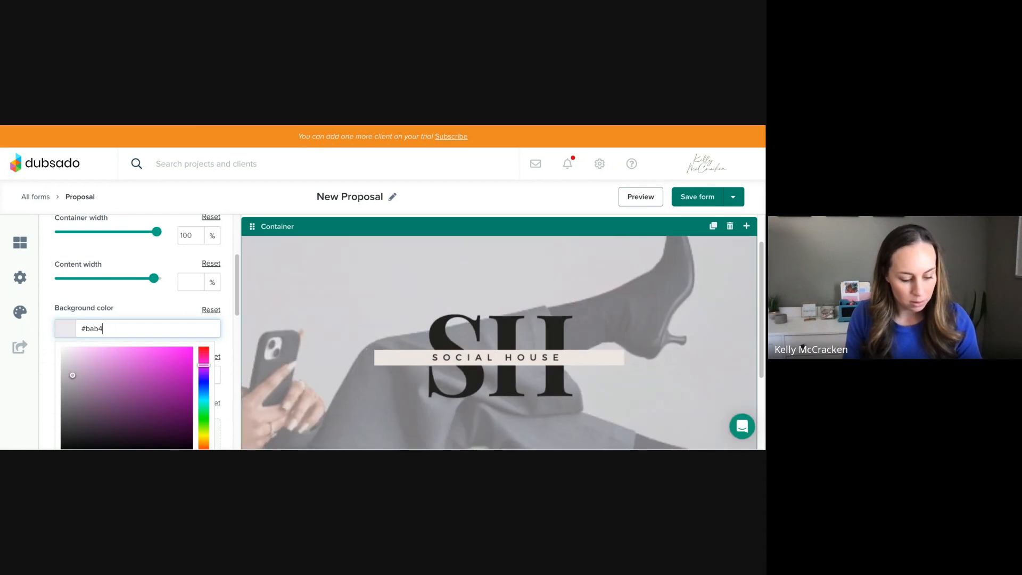
{"action": "left_click", "coordinate": [148, 302]}
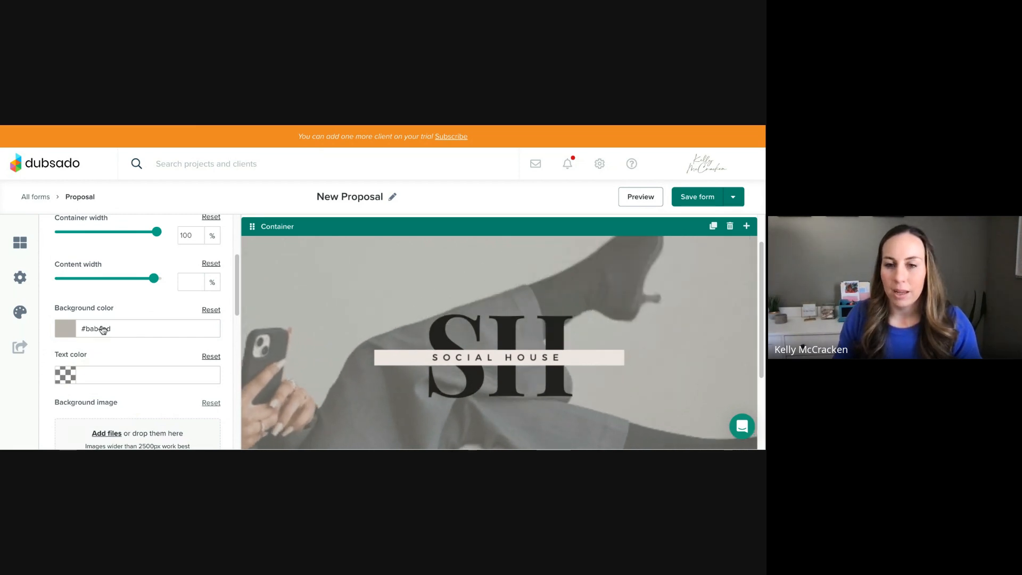
{"action": "scroll", "coordinate": [166, 355], "scroll_direction": "down", "scroll_amount": 5}
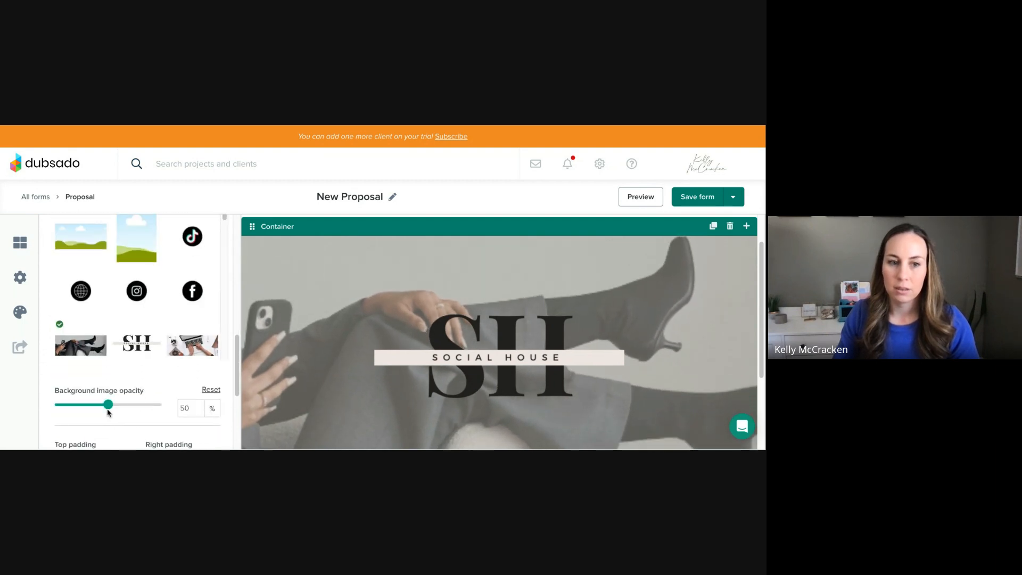
Set the header container's background image opacity to 30% and save the form.
{"action": "mouse_move", "coordinate": [108, 410]}
{"action": "left_mouse_down"}
{"action": "mouse_move", "coordinate": [81, 410]}
{"action": "mouse_move", "coordinate": [121, 414]}
{"action": "mouse_move", "coordinate": [88, 410]}
{"action": "left_mouse_up"}
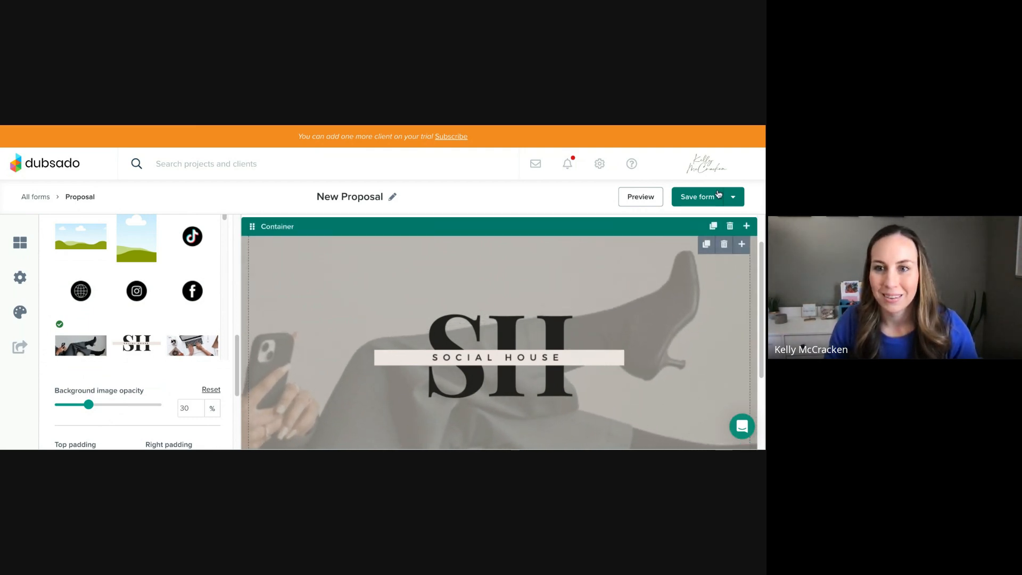
{"action": "left_click", "coordinate": [697, 197]}
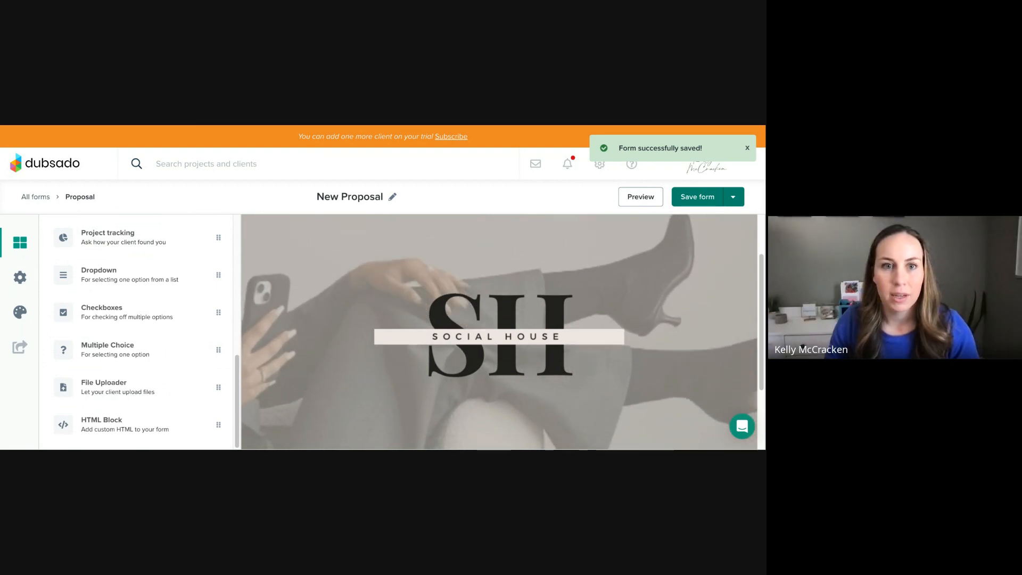
Switch to the Dubsado Proposal Workshop design in Canva, leave its presentation view and examine the file types offered for download.
{"action": "key", "text": "alt+Tab"}
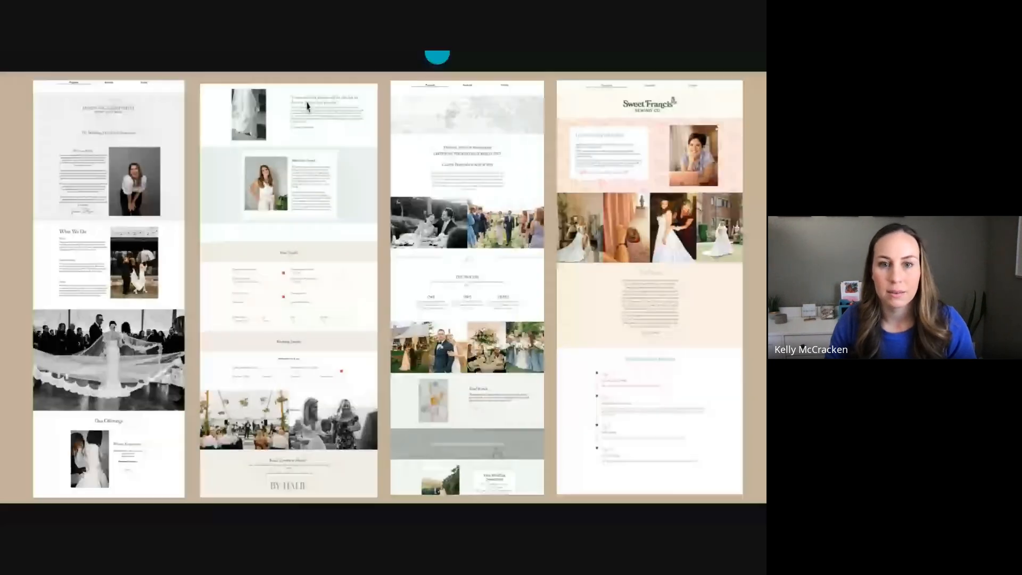
{"action": "key", "text": "Escape"}
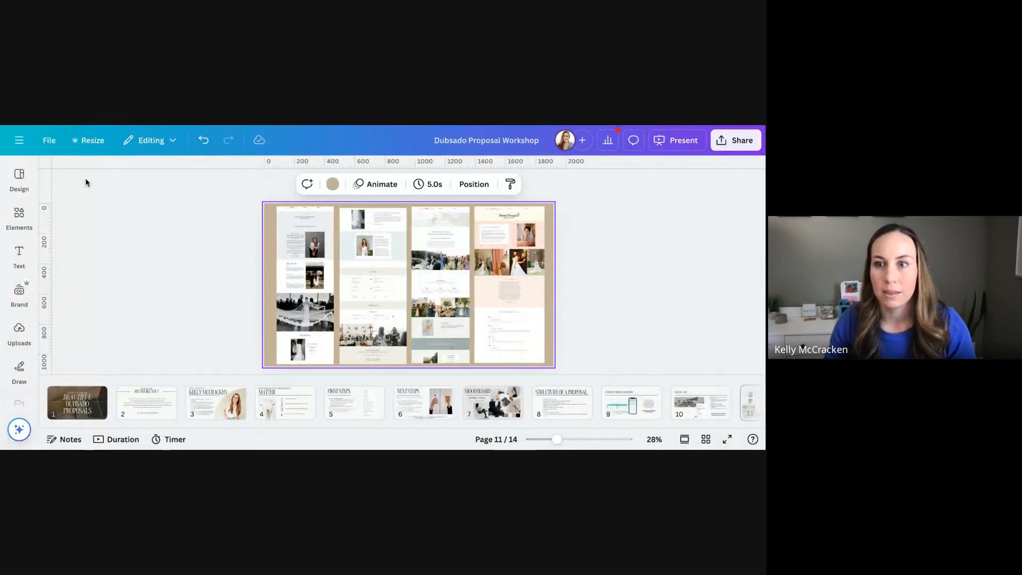
{"action": "left_click", "coordinate": [733, 144]}
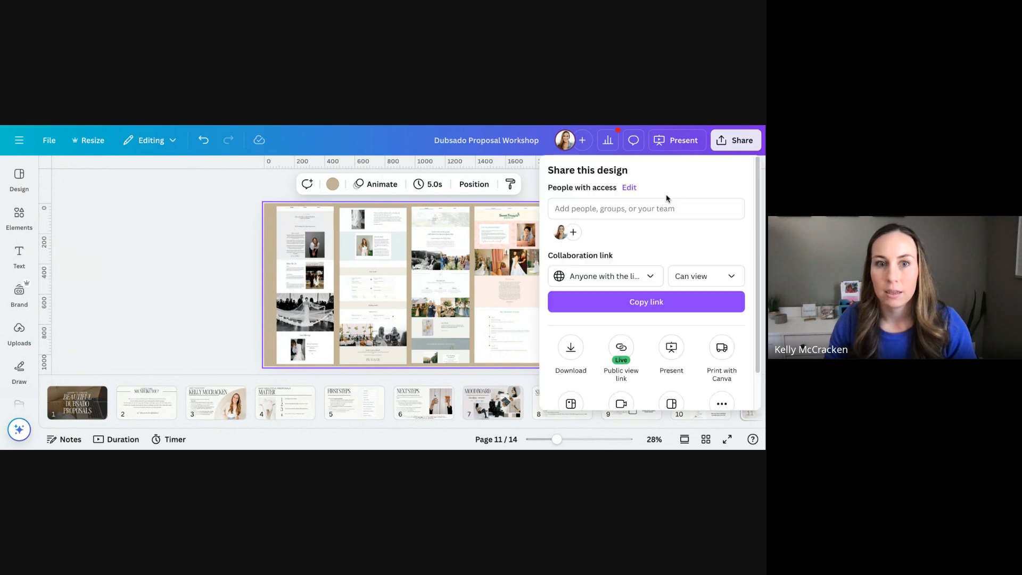
{"action": "left_click", "coordinate": [571, 349]}
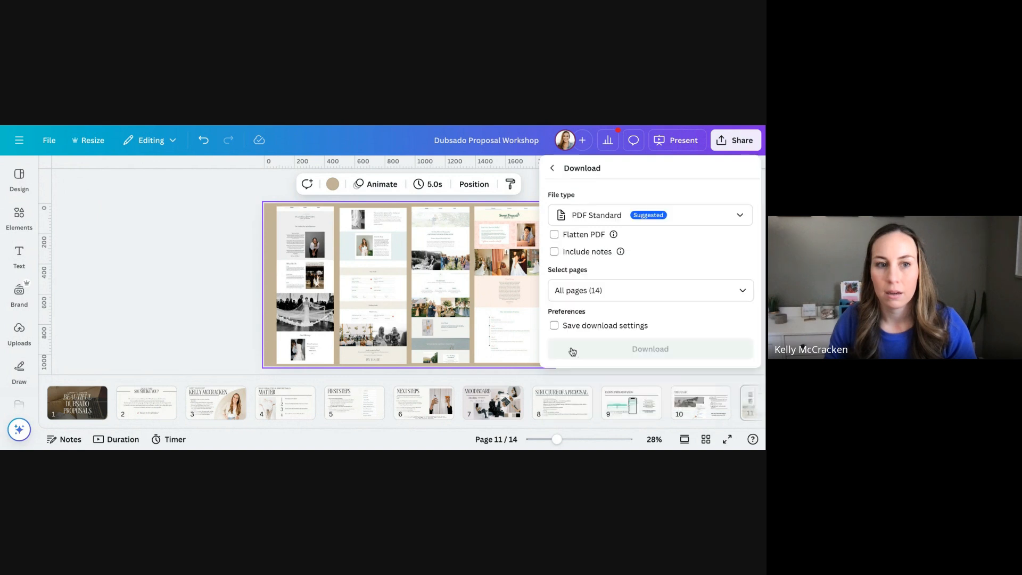
{"action": "left_click", "coordinate": [607, 218]}
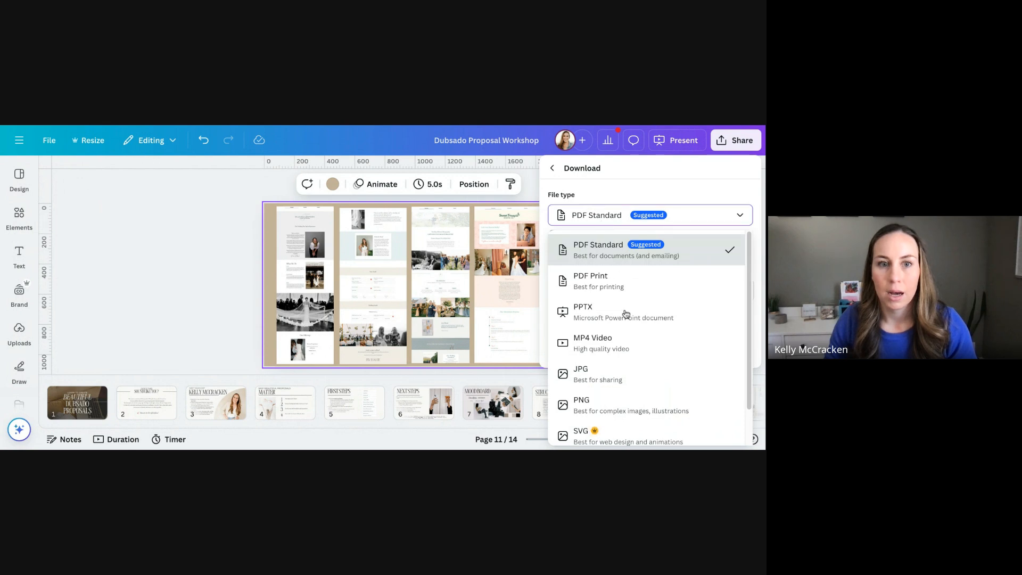
{"action": "scroll", "coordinate": [624, 341], "scroll_direction": "down", "scroll_amount": 1}
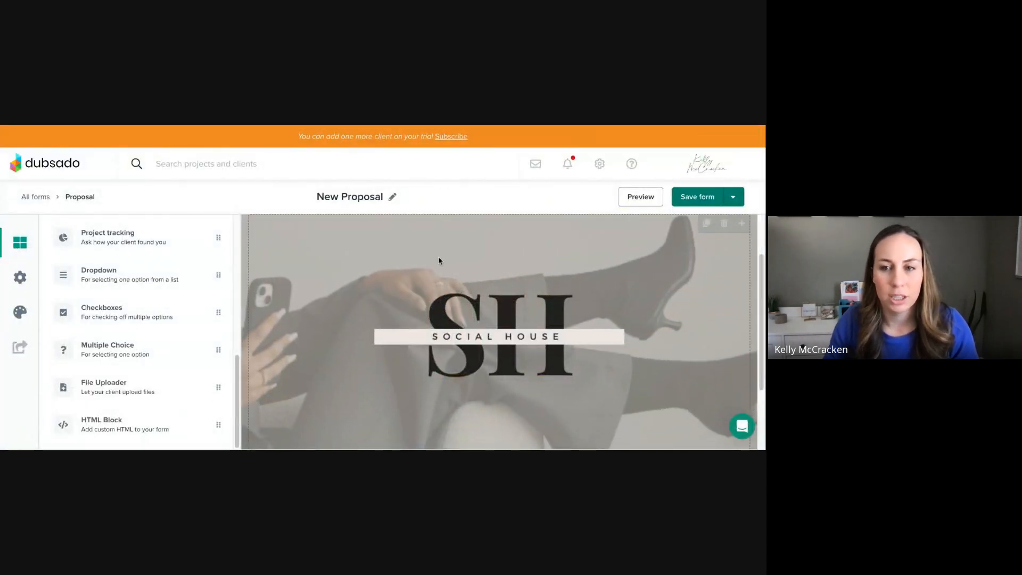
Preview the proposal in Dubsado to check the whole header section, and return to editing the form.
{"action": "scroll", "coordinate": [452, 282], "scroll_direction": "down", "scroll_amount": 1}
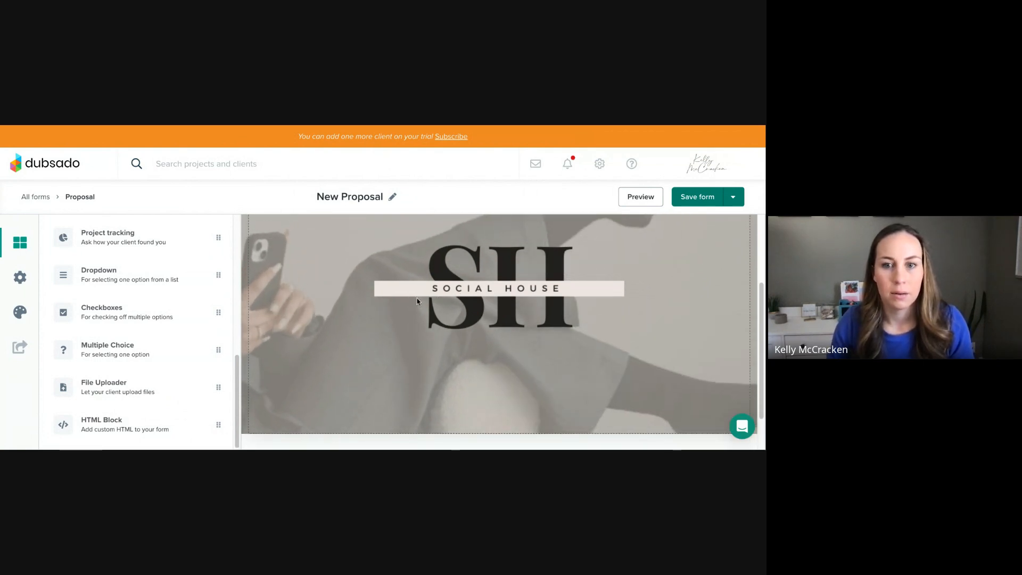
{"action": "scroll", "coordinate": [426, 306], "scroll_direction": "down", "scroll_amount": 1}
{"action": "scroll", "coordinate": [525, 305], "scroll_direction": "up", "scroll_amount": 1}
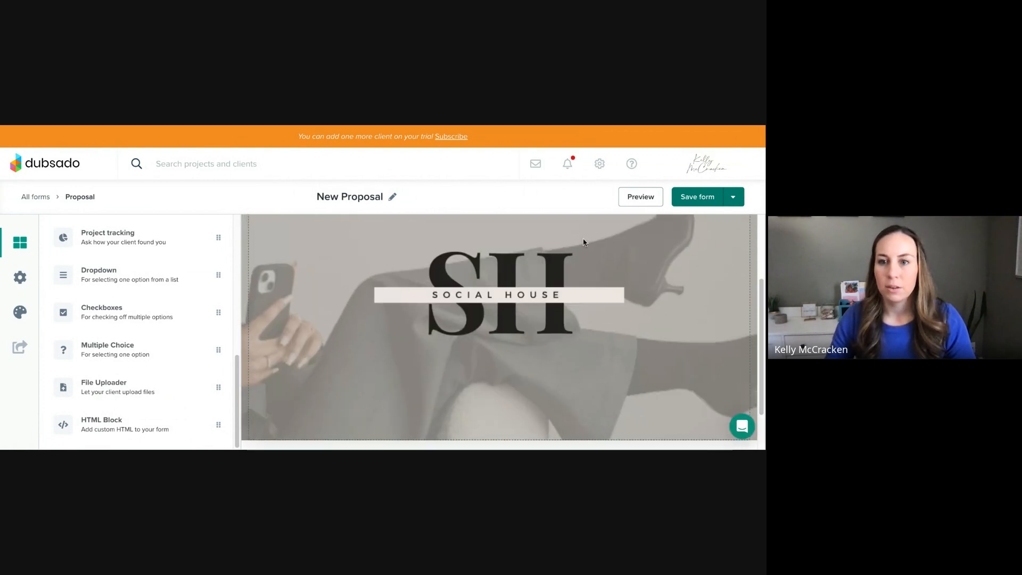
{"action": "left_click", "coordinate": [642, 197]}
{"action": "left_click", "coordinate": [639, 197]}
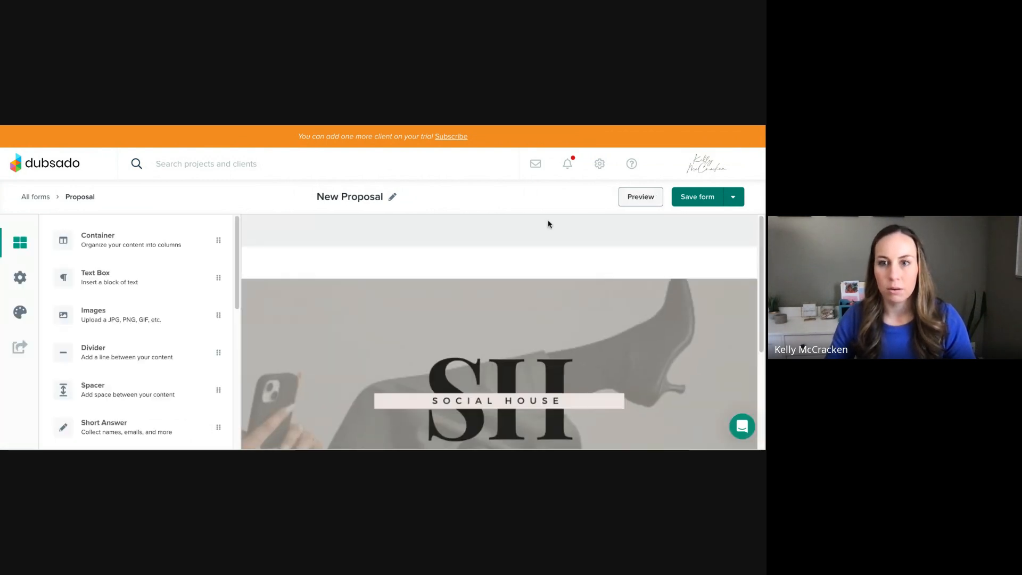
{"action": "left_click", "coordinate": [629, 198]}
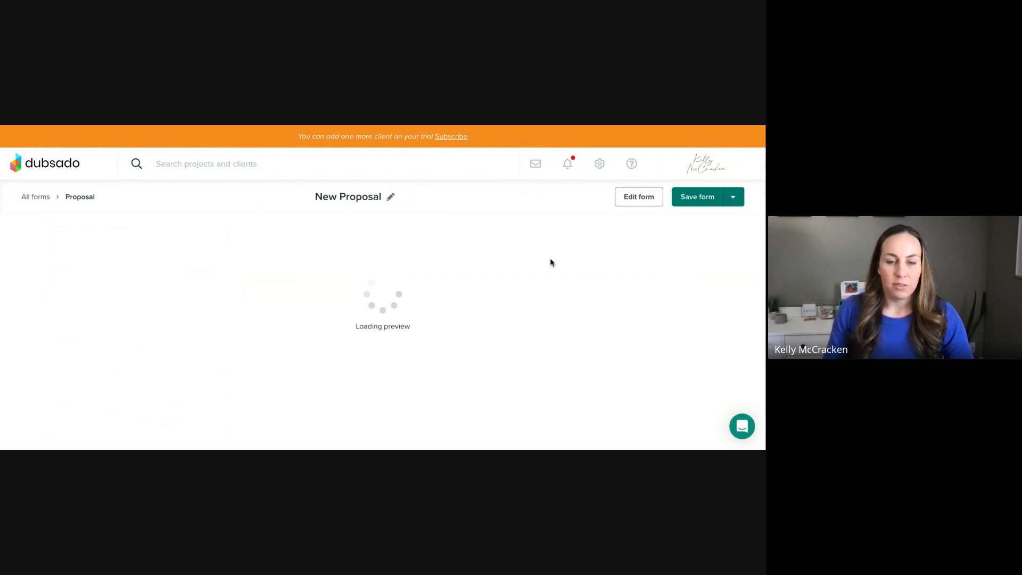
{"action": "scroll", "coordinate": [550, 283], "scroll_direction": "down", "scroll_amount": 2}
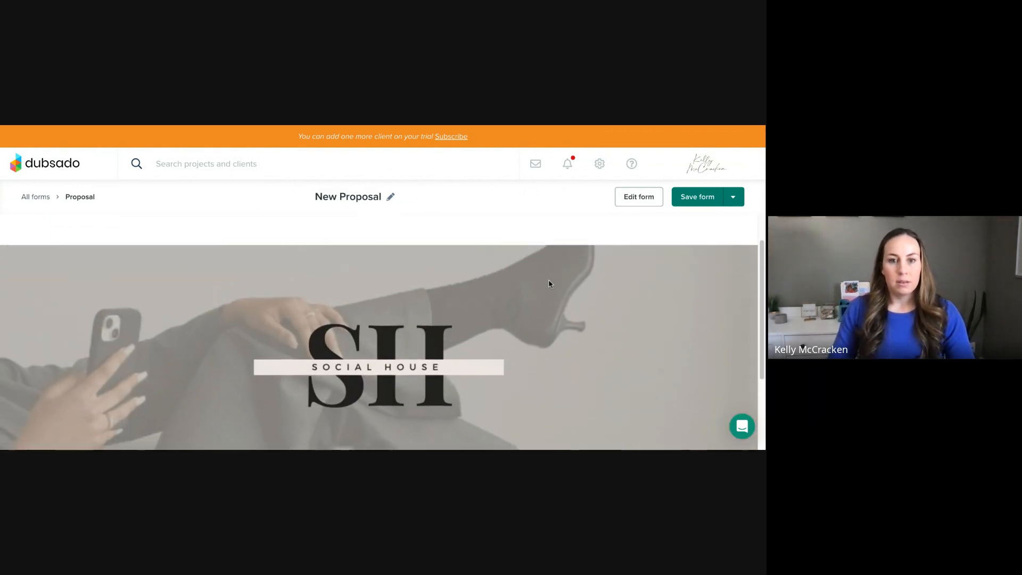
{"action": "scroll", "coordinate": [550, 283], "scroll_direction": "down", "scroll_amount": 3}
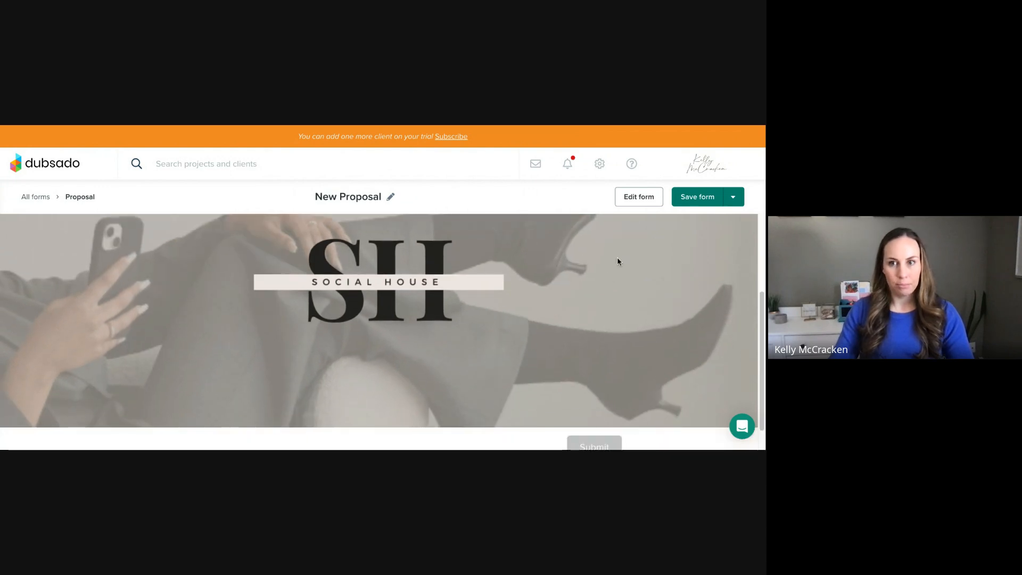
{"action": "left_click", "coordinate": [641, 201]}
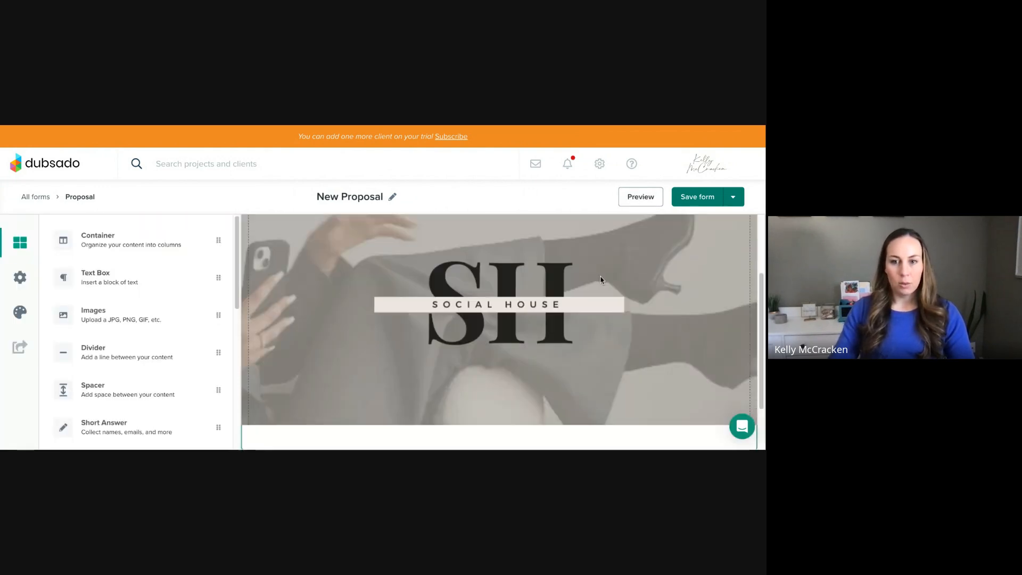
Add a one-column container below the header container and insert a text box in it.
{"action": "scroll", "coordinate": [602, 280], "scroll_direction": "down", "scroll_amount": 2}
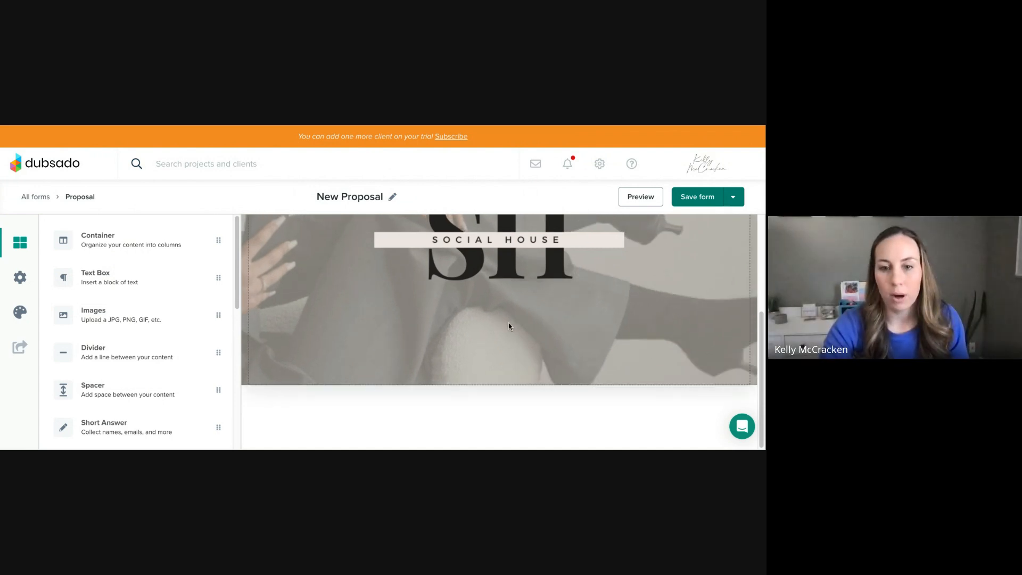
{"action": "left_click", "coordinate": [60, 240]}
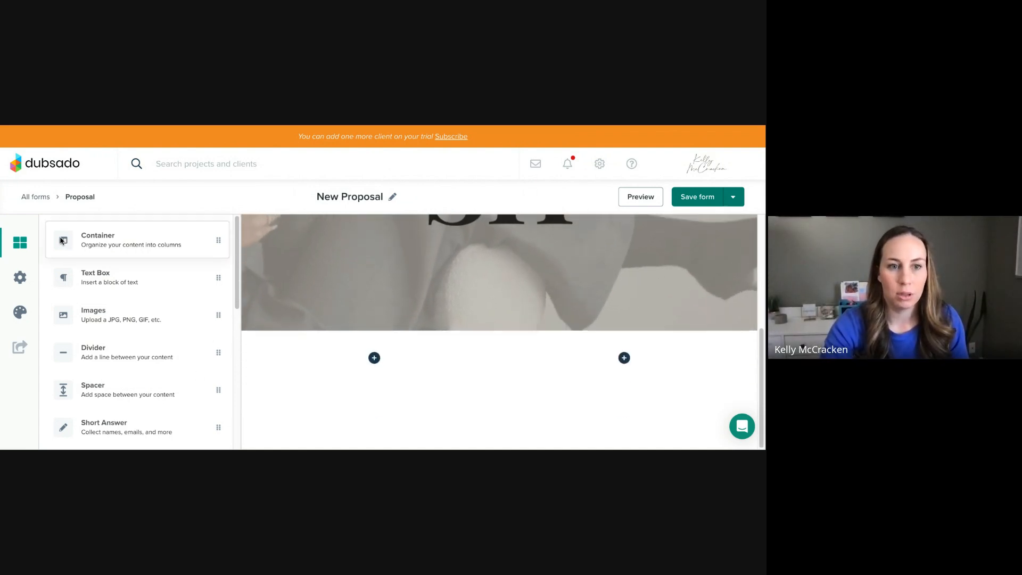
{"action": "mouse_move", "coordinate": [357, 333]}
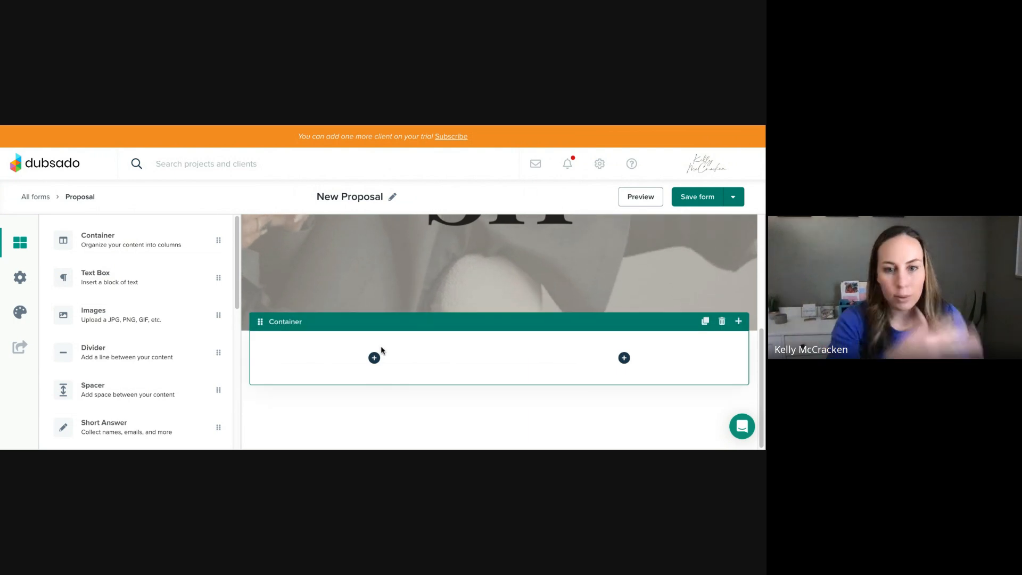
{"action": "left_click", "coordinate": [364, 355]}
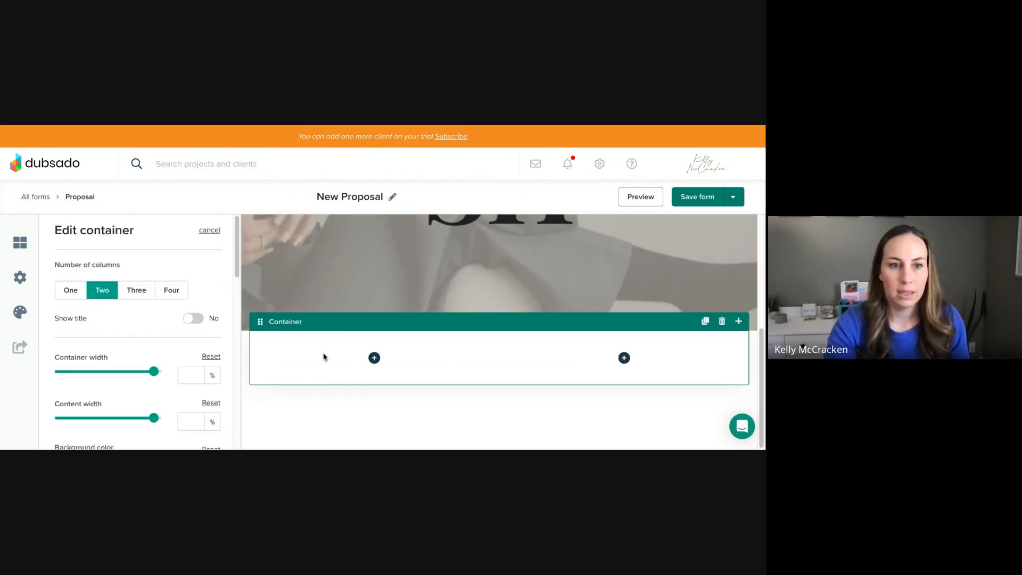
{"action": "left_click", "coordinate": [67, 294]}
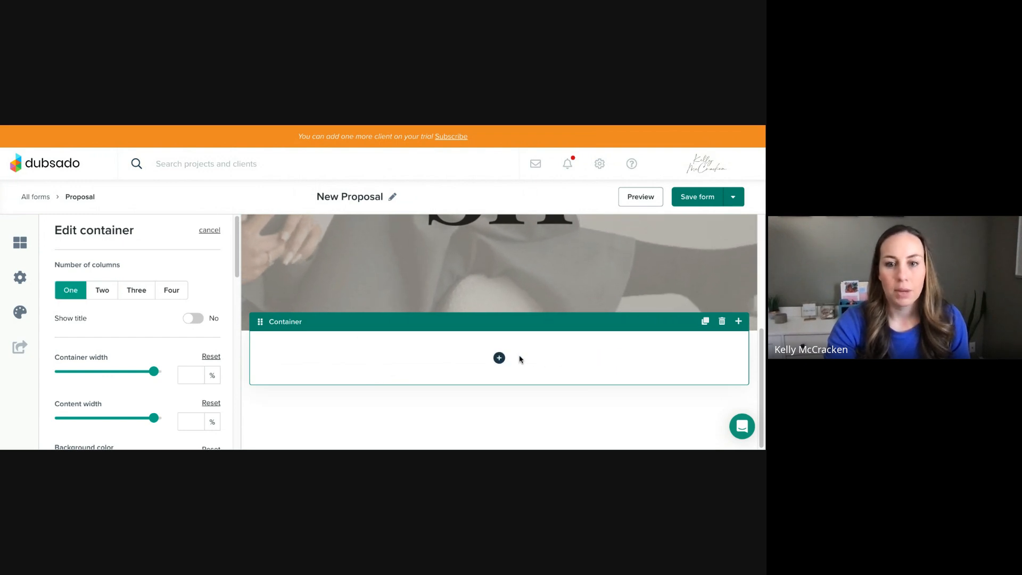
{"action": "left_click", "coordinate": [499, 358]}
{"action": "left_click", "coordinate": [528, 400]}
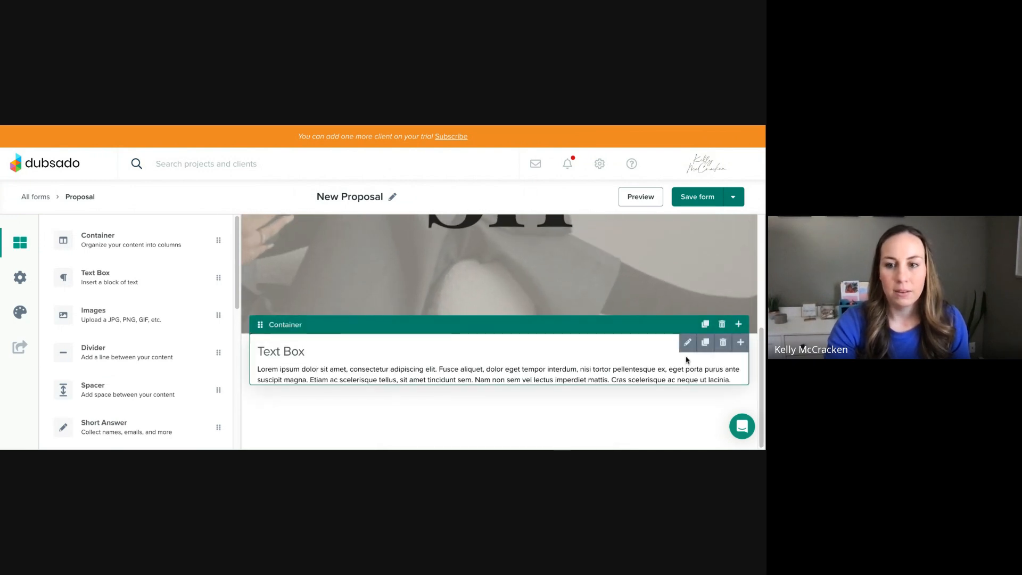
Format the new text box's "Text Box" heading in Playfair Display at size 30.
{"action": "left_click", "coordinate": [688, 344]}
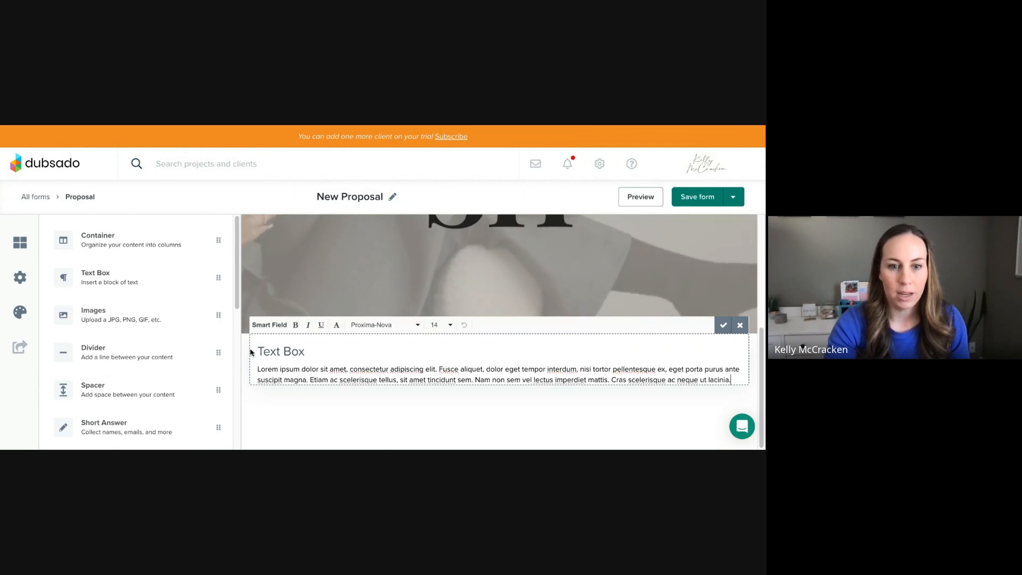
{"action": "left_click_drag", "start_coordinate": [328, 355], "coordinate": [254, 353]}
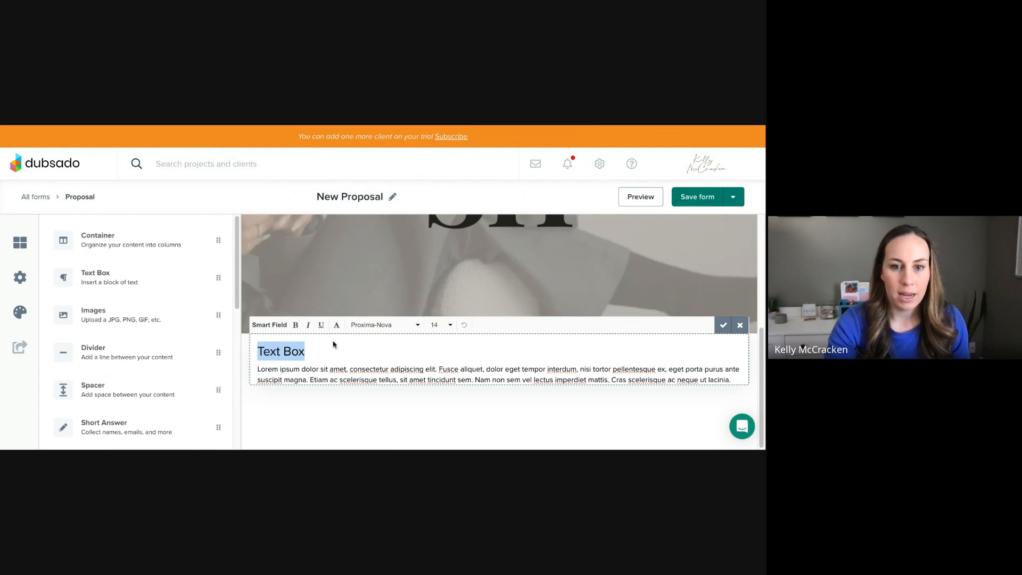
{"action": "left_click", "coordinate": [367, 325]}
{"action": "left_click", "coordinate": [397, 375]}
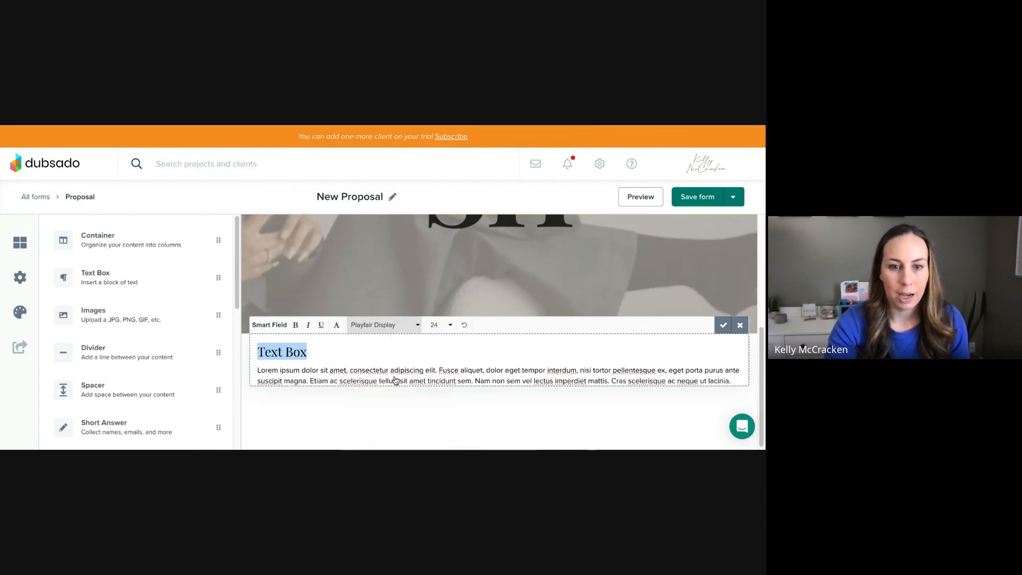
{"action": "left_click", "coordinate": [436, 325]}
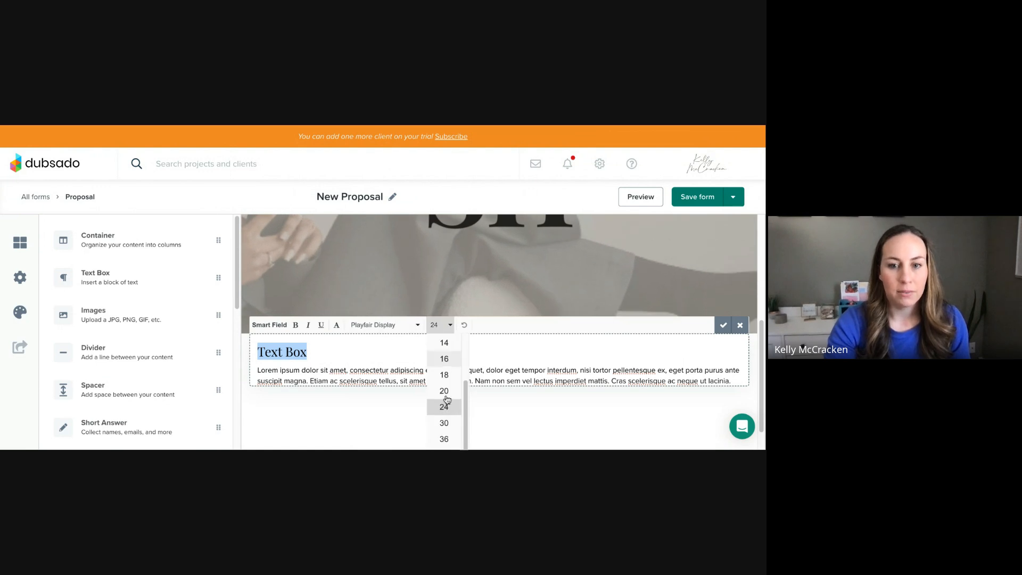
{"action": "left_click", "coordinate": [443, 422]}
{"action": "left_click", "coordinate": [349, 352]}
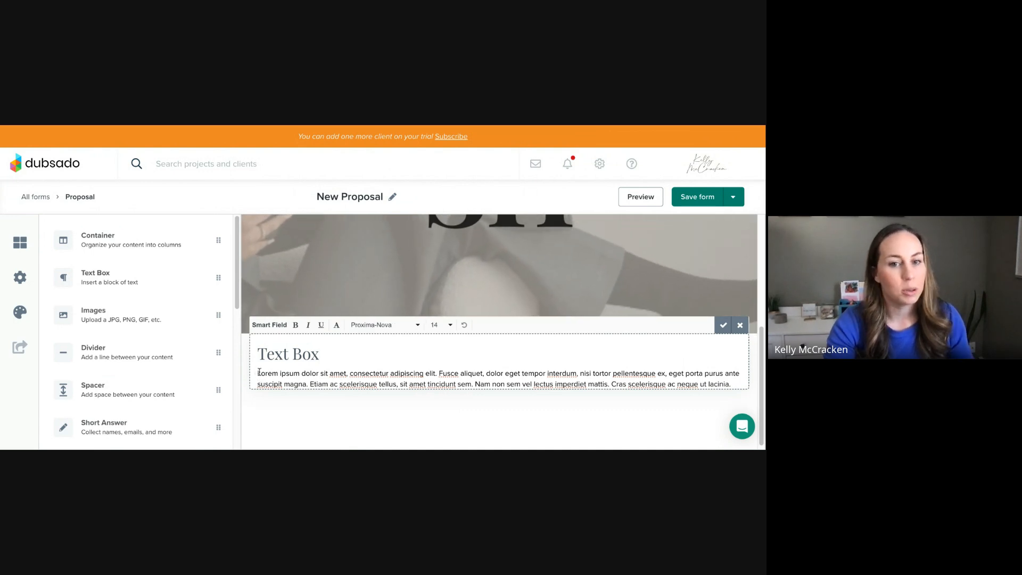
Change the font of the lorem ipsum paragraph below the heading to Montserrat.
{"action": "left_click_drag", "start_coordinate": [257, 373], "coordinate": [713, 403]}
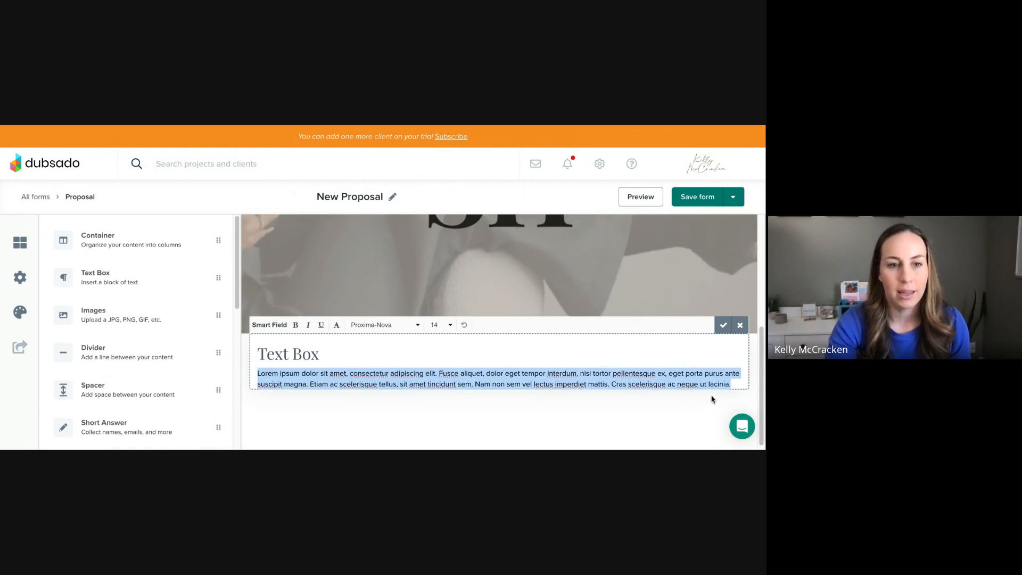
{"action": "left_click", "coordinate": [335, 325]}
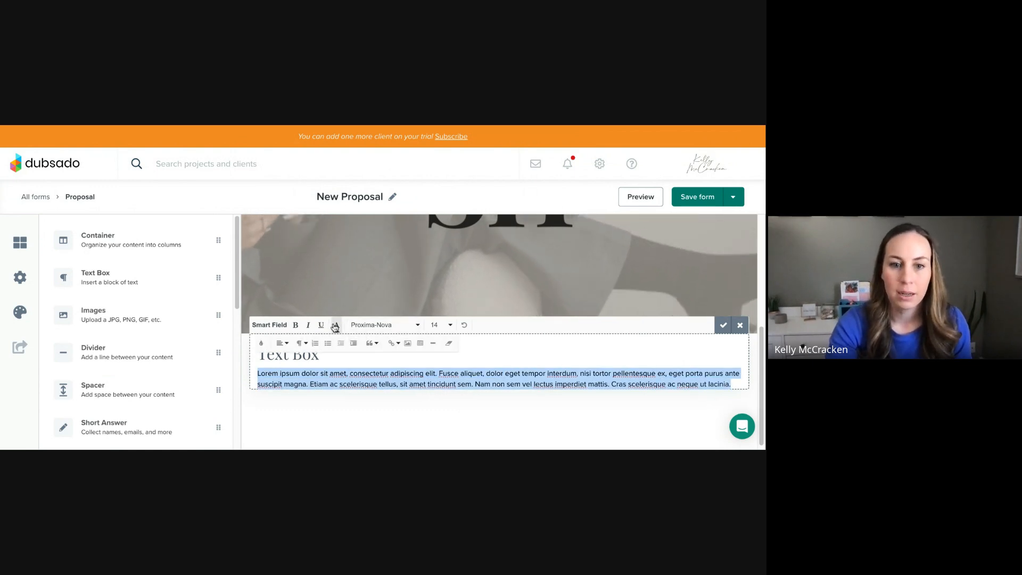
{"action": "left_click", "coordinate": [373, 324]}
{"action": "scroll", "coordinate": [382, 394], "scroll_direction": "up", "scroll_amount": 3}
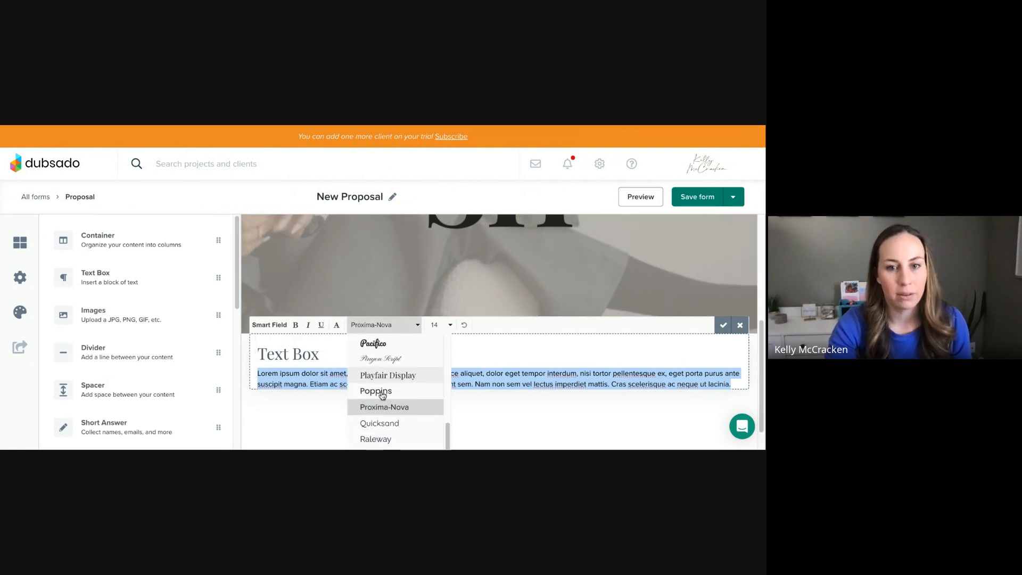
{"action": "scroll", "coordinate": [384, 396], "scroll_direction": "up", "scroll_amount": 3}
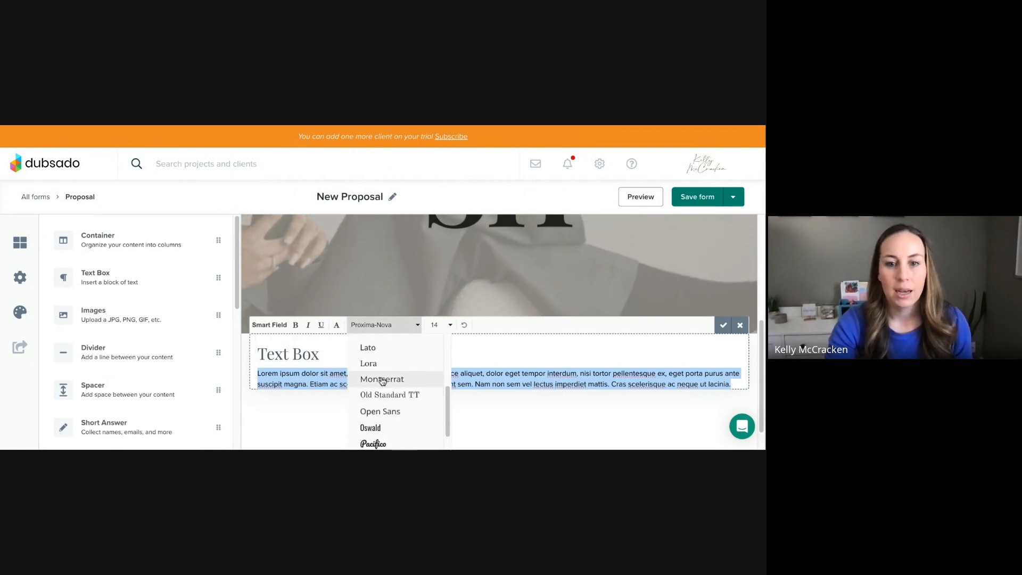
{"action": "left_click", "coordinate": [381, 379]}
Center-align both the lorem ipsum paragraph and the "Text Box" heading.
{"action": "left_click", "coordinate": [336, 326]}
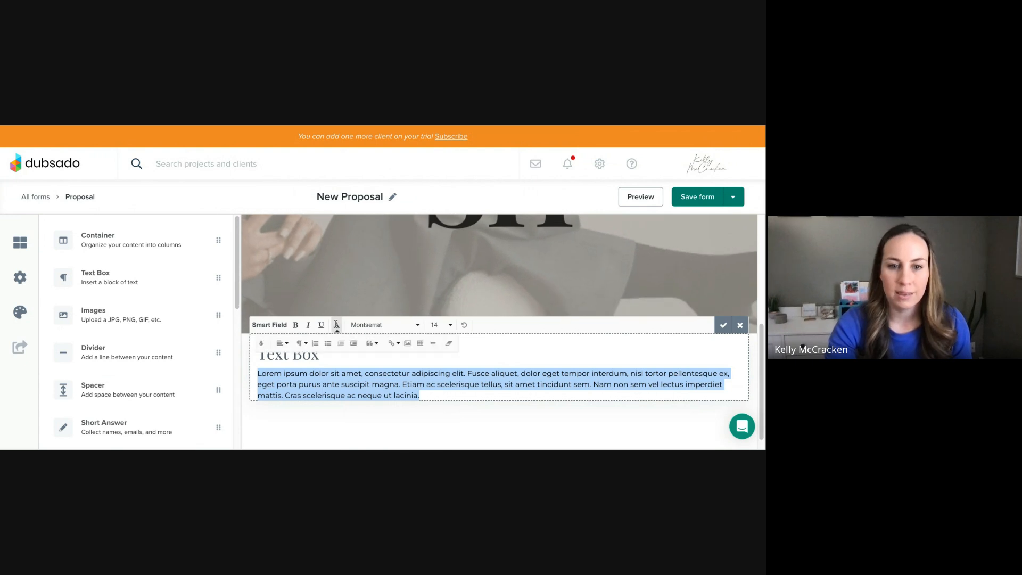
{"action": "left_click", "coordinate": [281, 343]}
{"action": "left_click", "coordinate": [281, 376]}
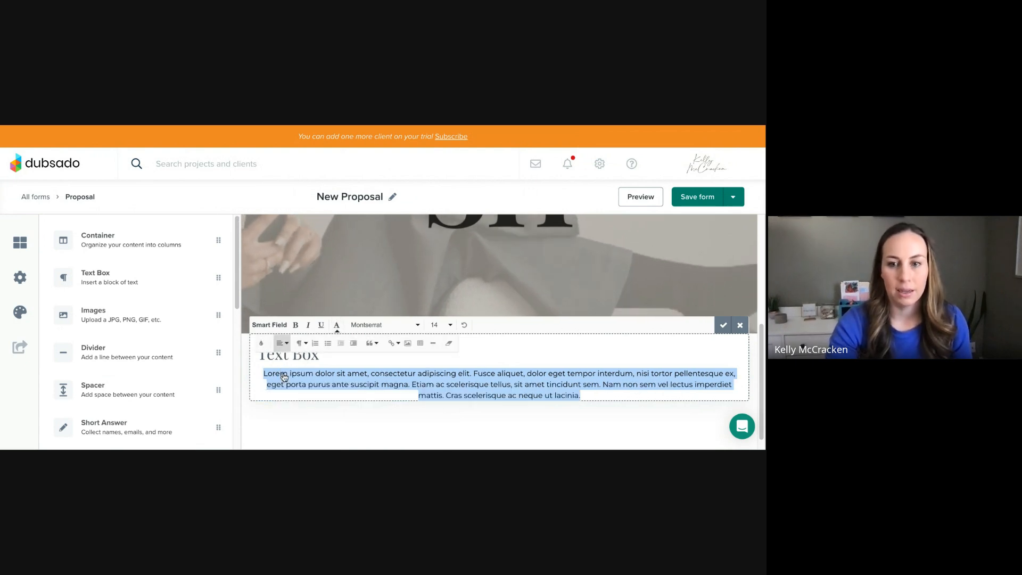
{"action": "left_click", "coordinate": [312, 355]}
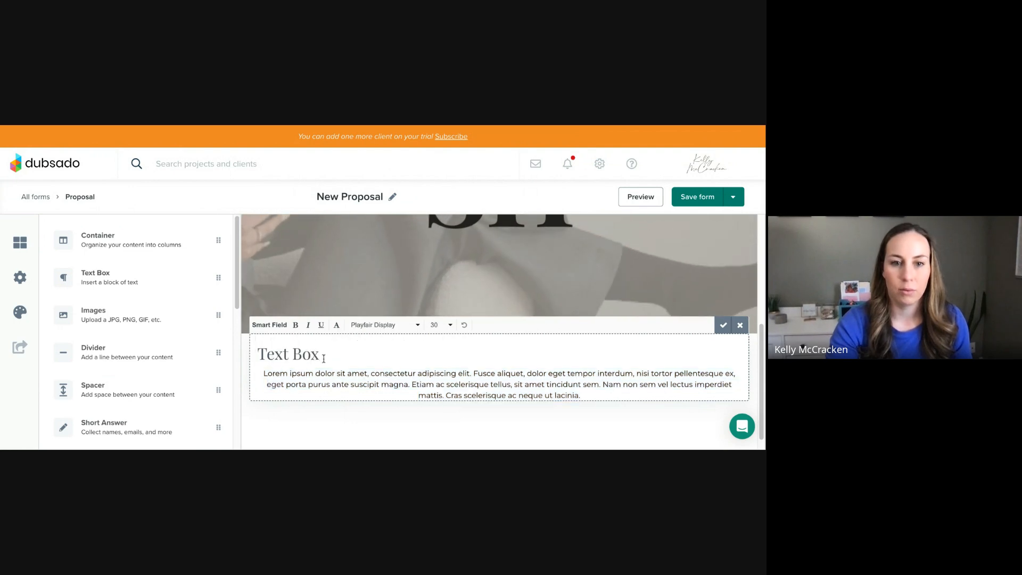
{"action": "left_click", "coordinate": [337, 326]}
{"action": "left_click", "coordinate": [283, 343]}
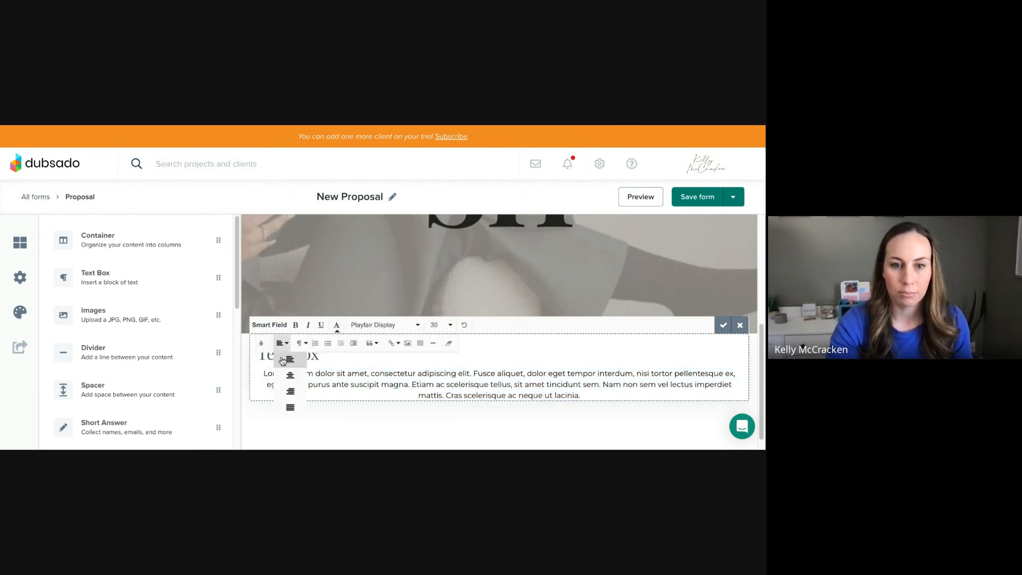
{"action": "left_click", "coordinate": [283, 372]}
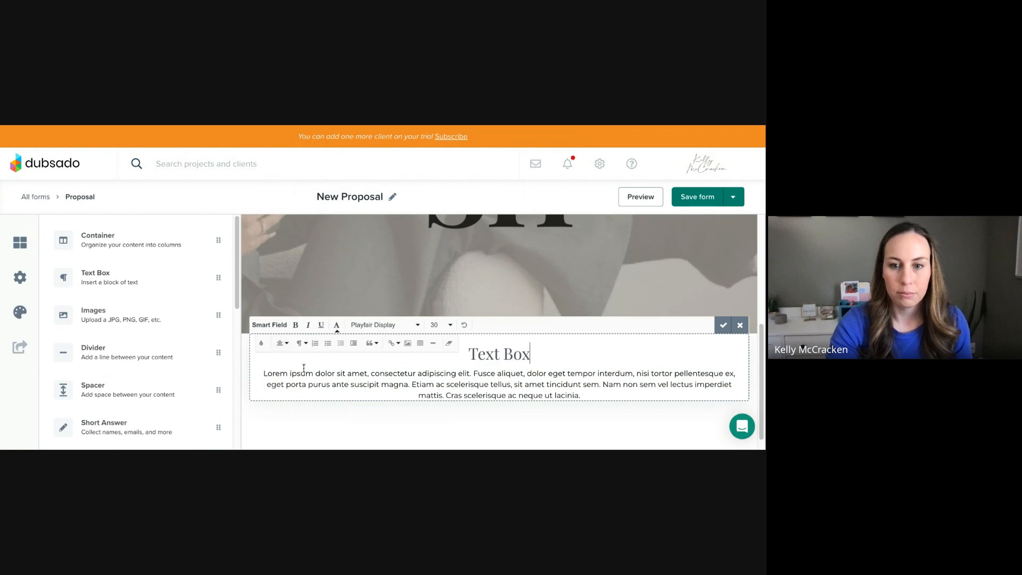
Finish editing the centered text box and add one spacer above it and one below it inside its container.
{"action": "left_click", "coordinate": [720, 325]}
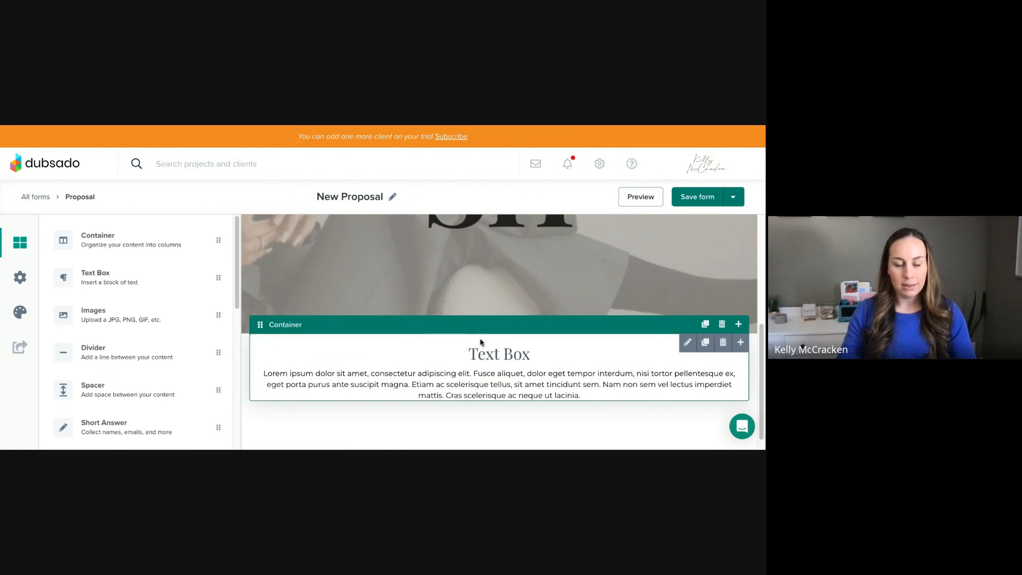
{"action": "left_click", "coordinate": [425, 329]}
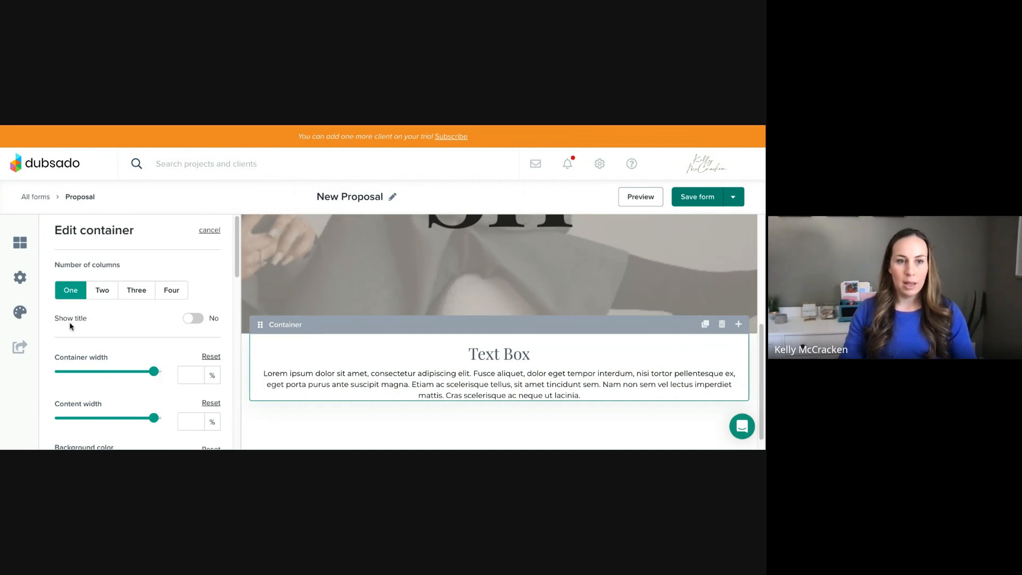
{"action": "left_click", "coordinate": [20, 243]}
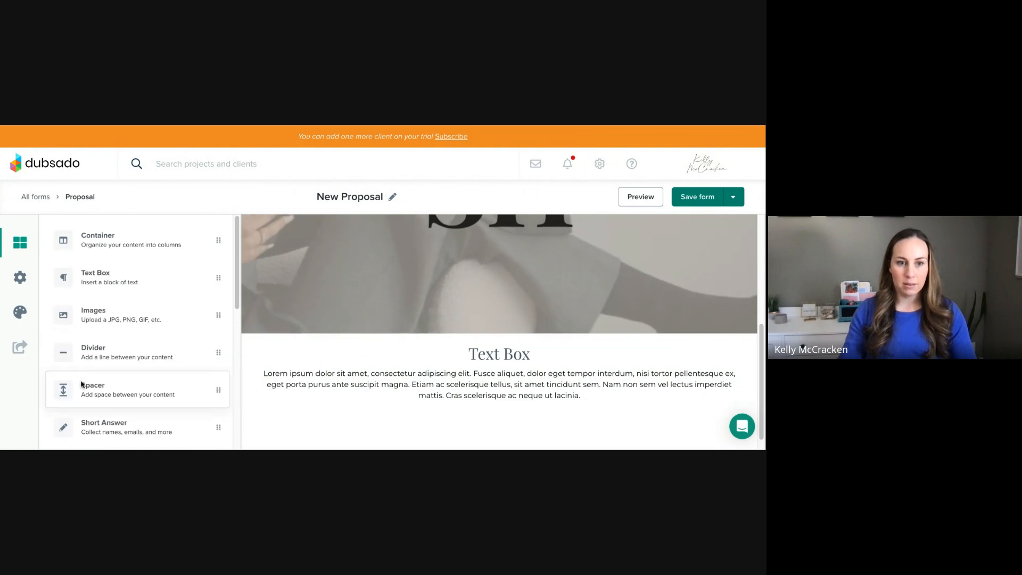
{"action": "left_click_drag", "start_coordinate": [82, 383], "coordinate": [384, 350]}
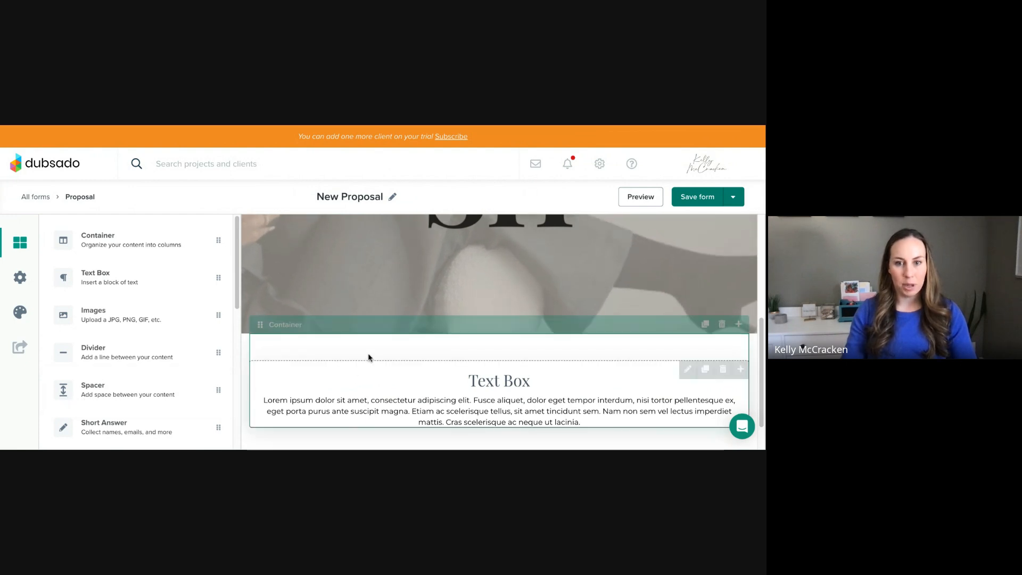
{"action": "left_click_drag", "start_coordinate": [178, 390], "coordinate": [447, 379]}
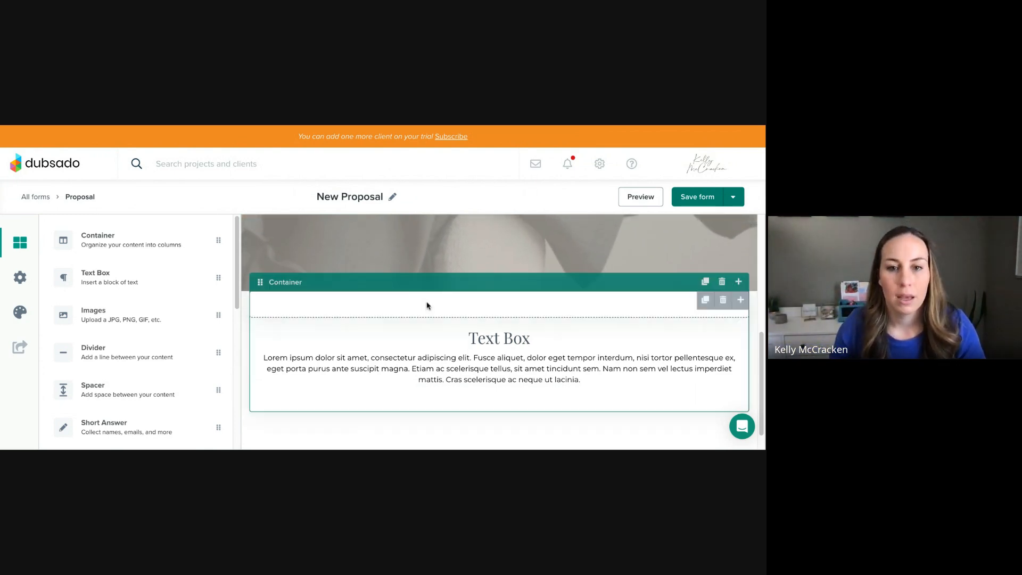
Set the text section's container width to 100% and its content width to 50%.
{"action": "left_click", "coordinate": [414, 282]}
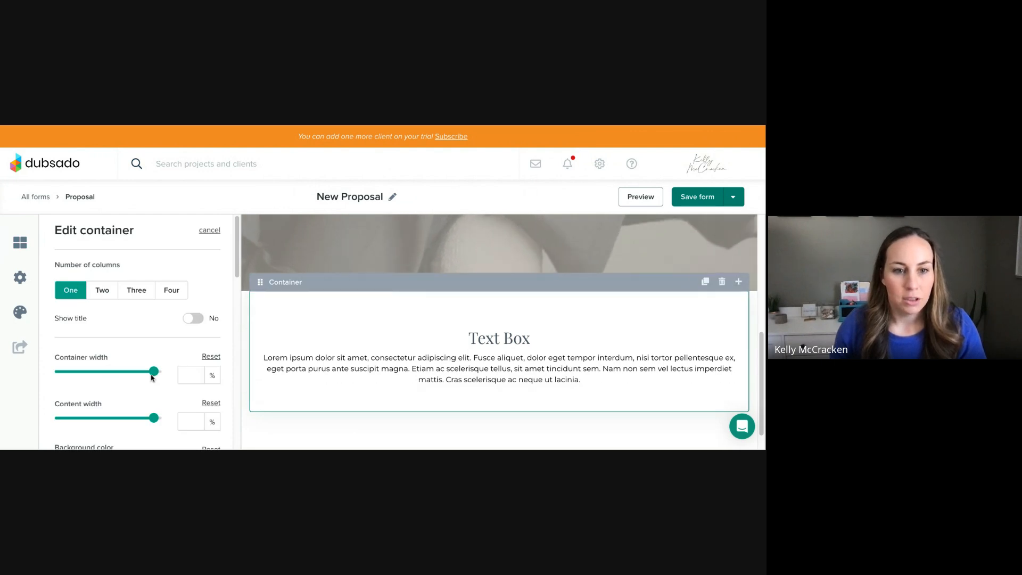
{"action": "left_click_drag", "start_coordinate": [154, 371], "coordinate": [165, 377]}
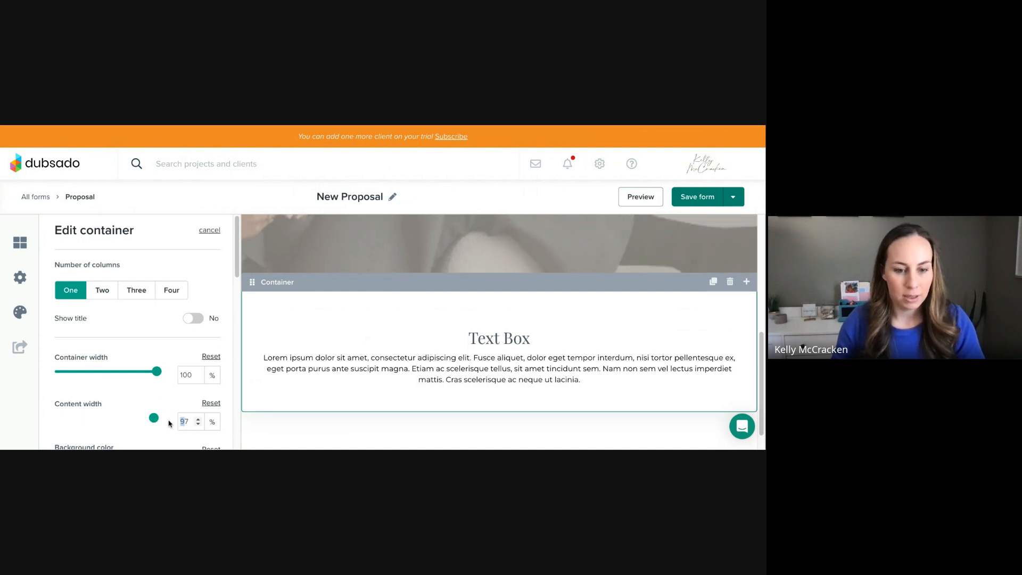
{"action": "type", "text": "050"}
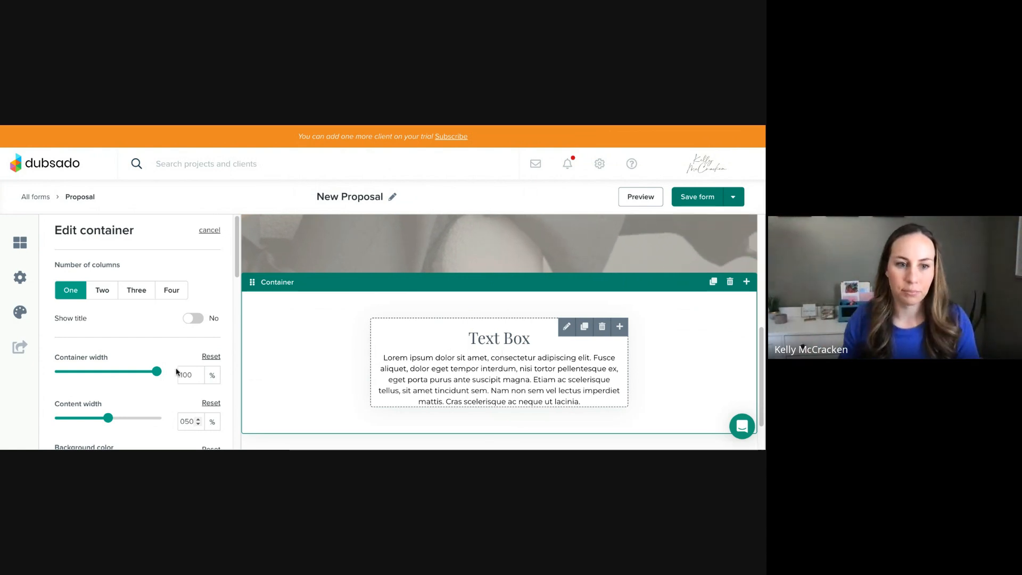
Try #96897c as the background color of the text section's container.
{"action": "scroll", "coordinate": [69, 403], "scroll_direction": "down", "scroll_amount": 1}
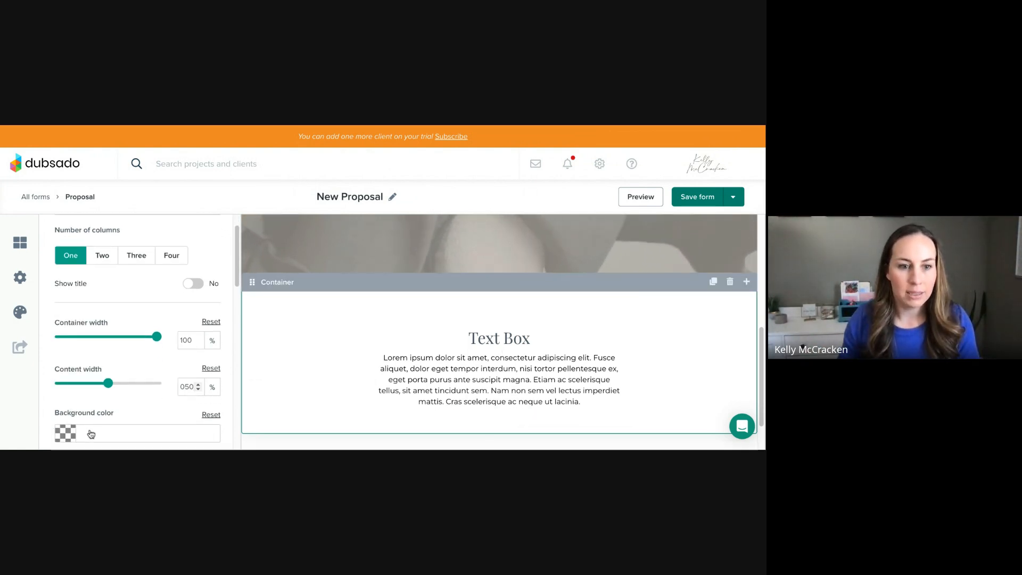
{"action": "left_click", "coordinate": [91, 433]}
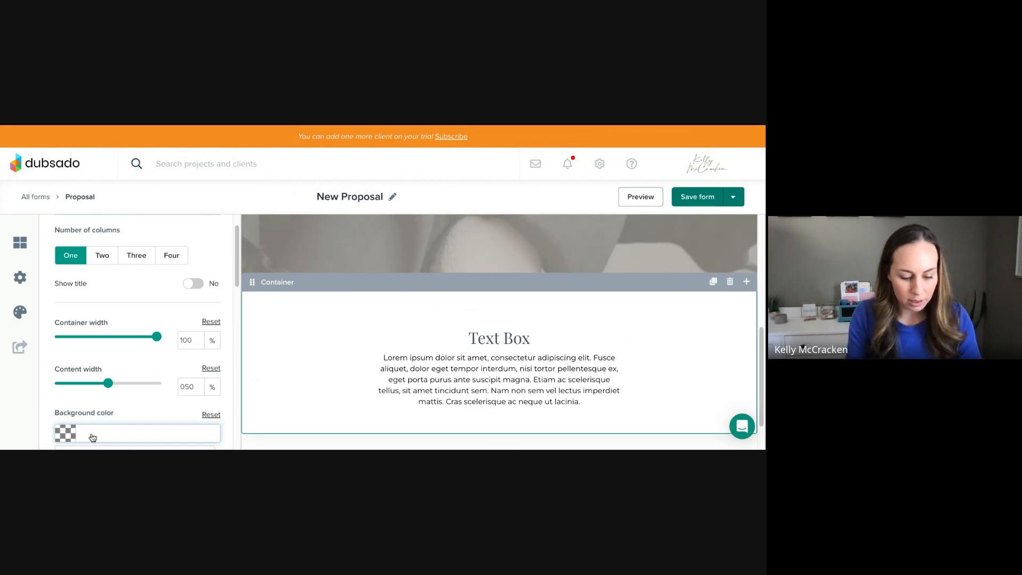
{"action": "type", "text": "#968"}
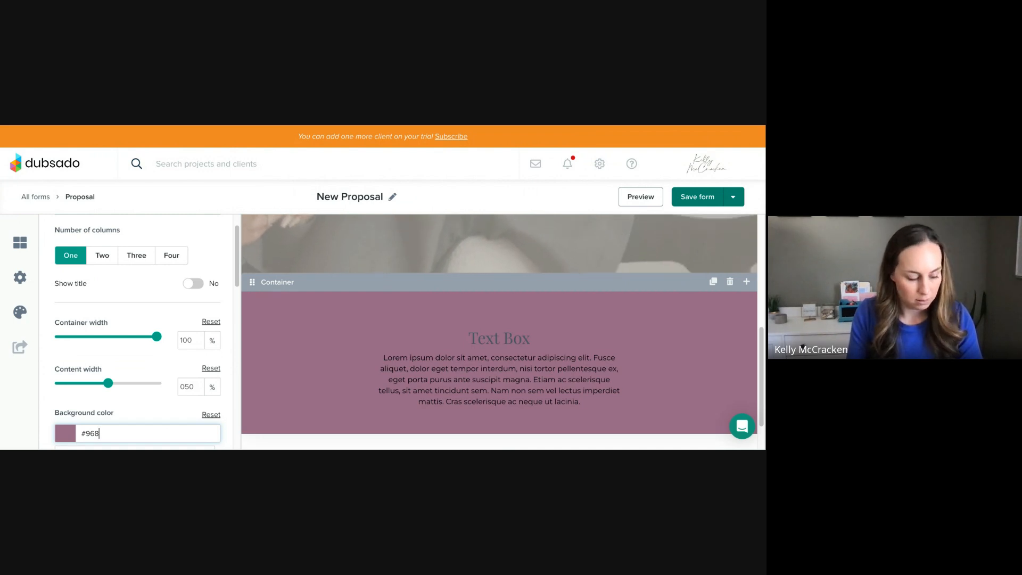
{"action": "type", "text": "97c"}
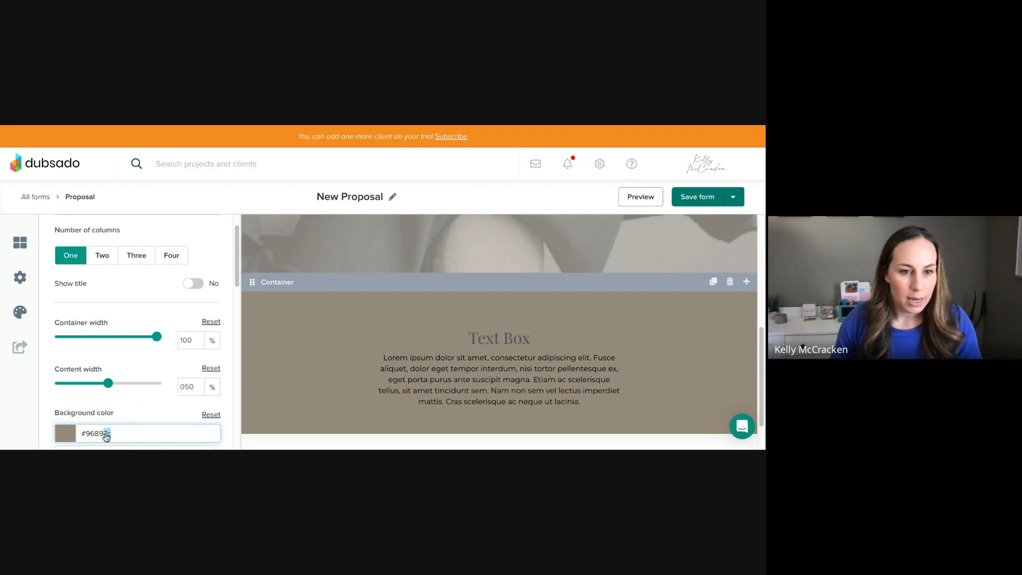
Set the text section container's background color to #efef5ef and save the form.
{"action": "left_click_drag", "start_coordinate": [89, 437], "coordinate": [85, 437]}
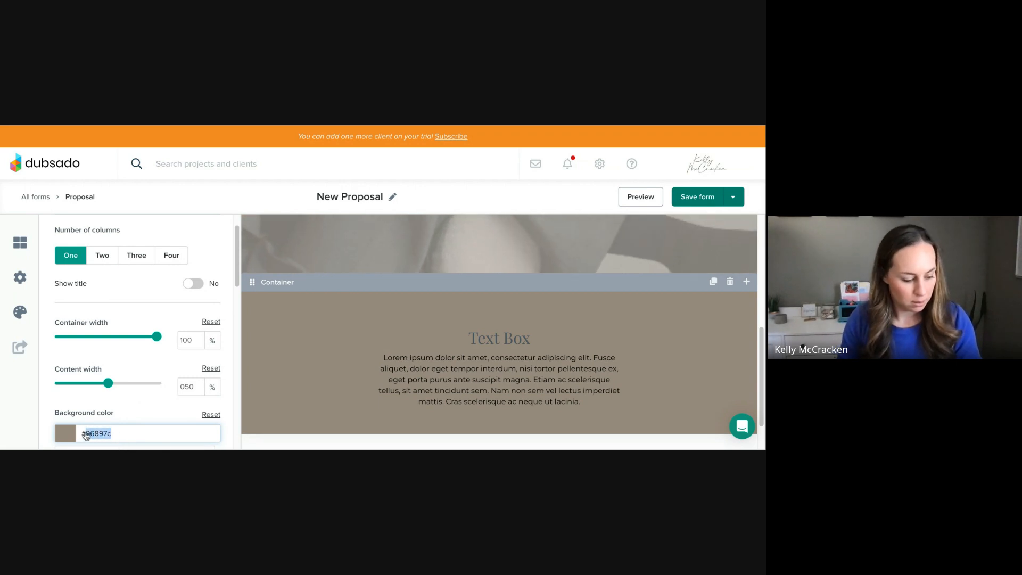
{"action": "type", "text": "efef5"}
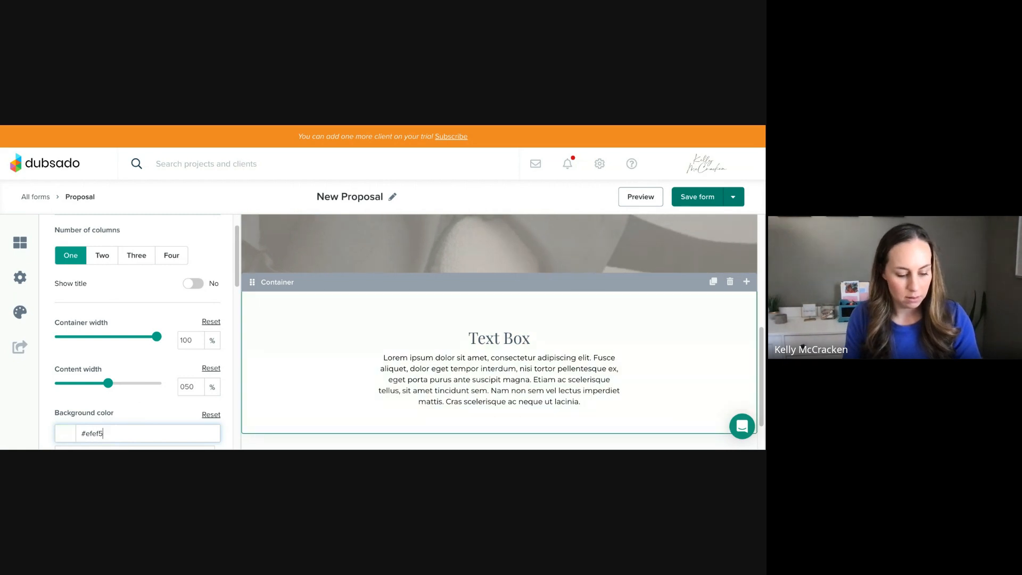
{"action": "type", "text": "ef"}
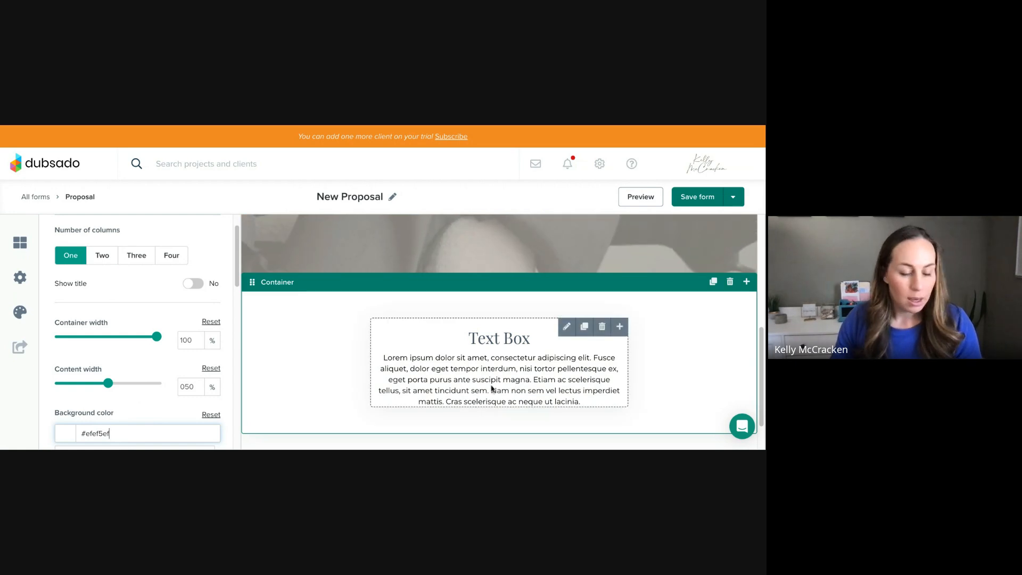
{"action": "left_click", "coordinate": [691, 197]}
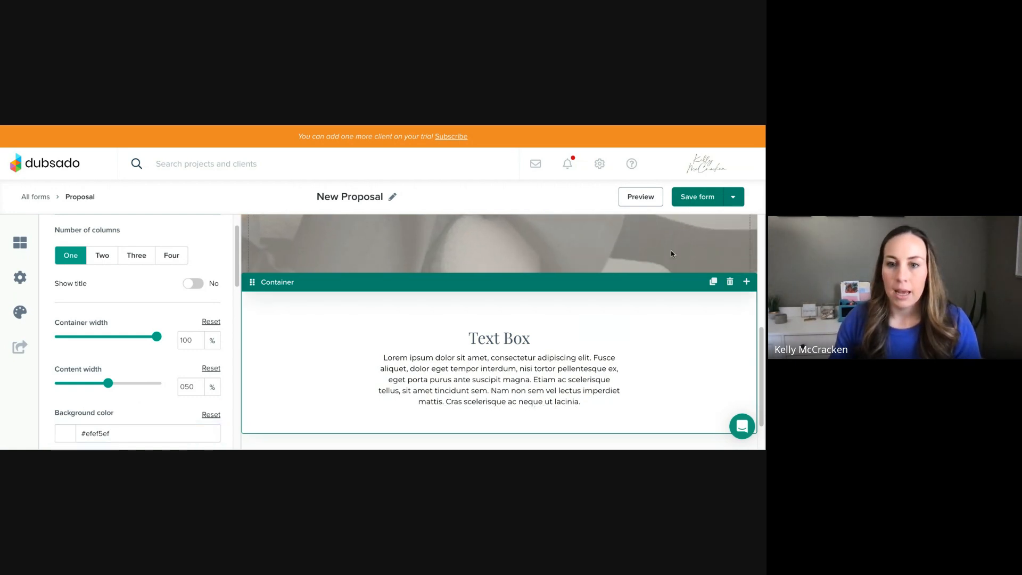
Preview the form, check the header and text section in a narrowed browser window, and return to editing at full width.
{"action": "scroll", "coordinate": [437, 351], "scroll_direction": "down", "scroll_amount": 1}
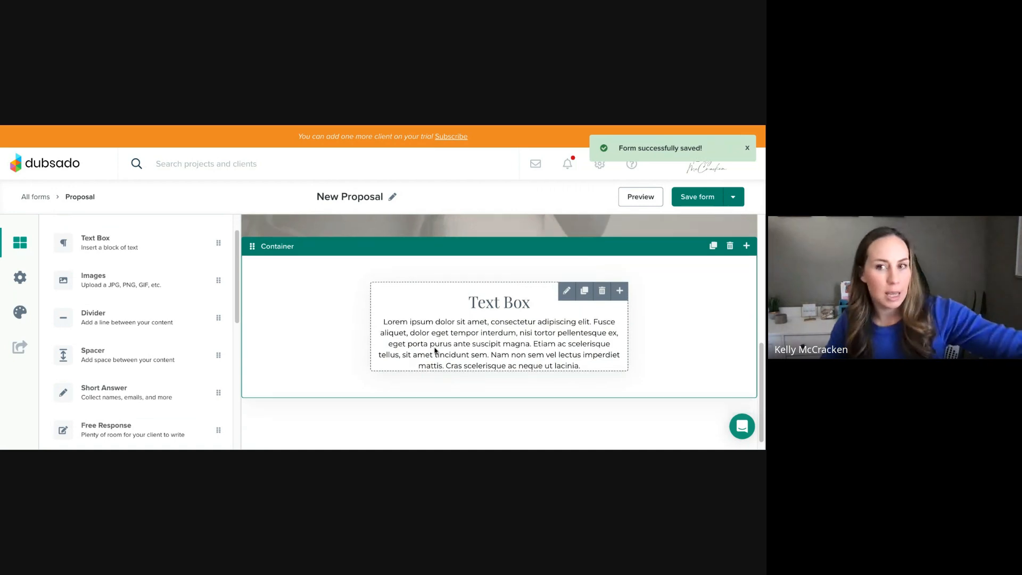
{"action": "left_click", "coordinate": [641, 201]}
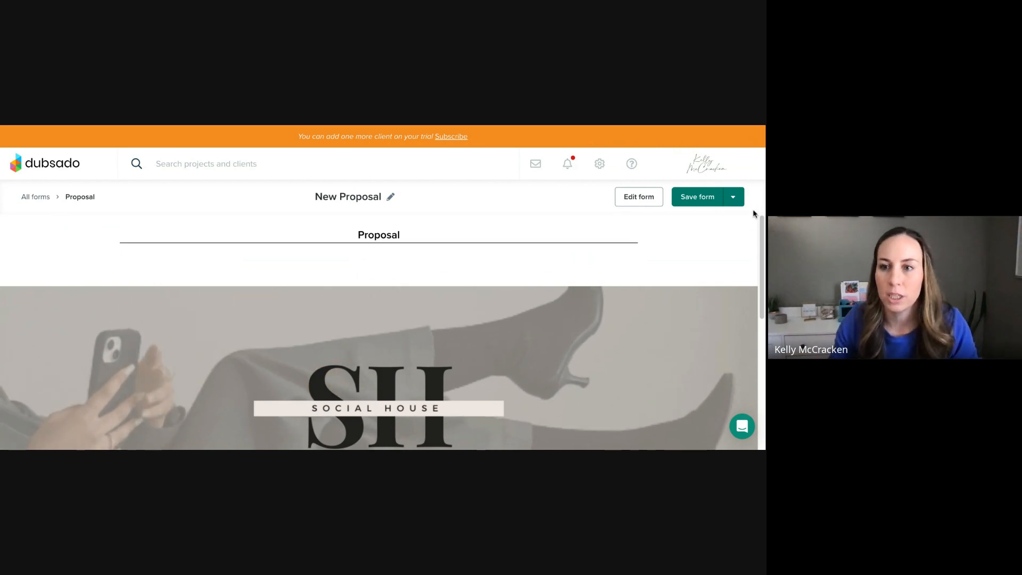
{"action": "left_click_drag", "start_coordinate": [765, 205], "coordinate": [614, 204]}
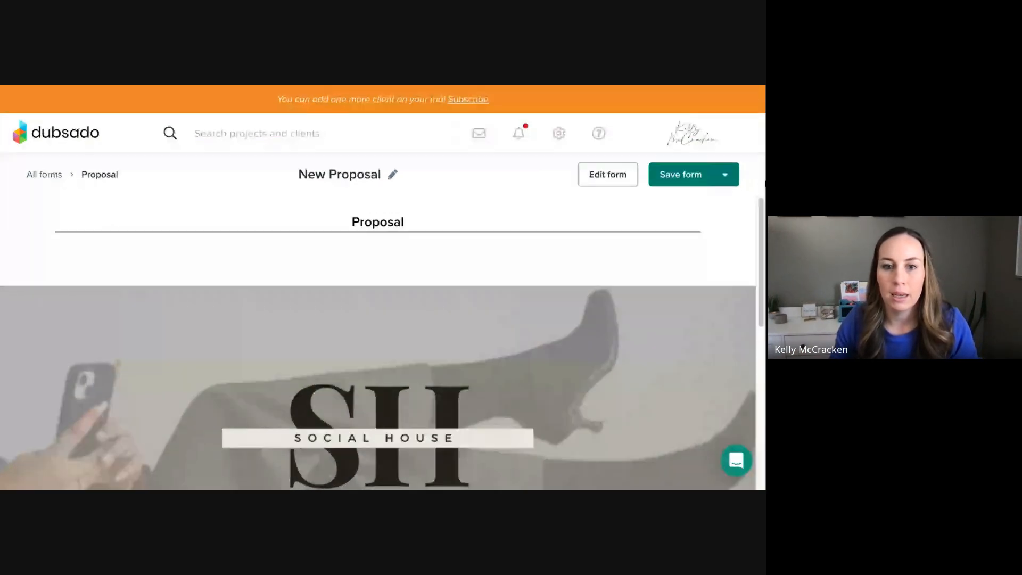
{"action": "scroll", "coordinate": [417, 404], "scroll_direction": "down", "scroll_amount": 4}
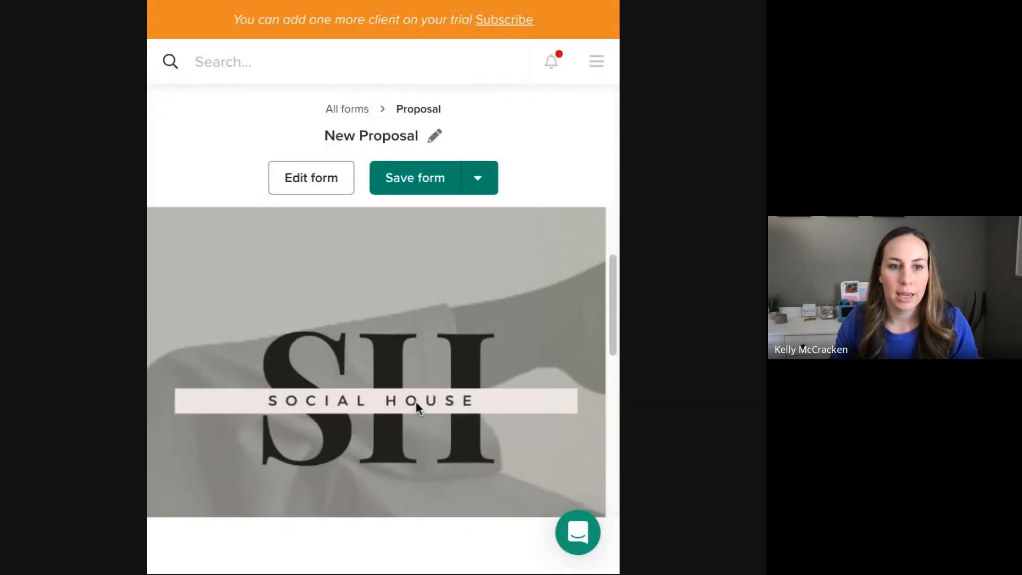
{"action": "scroll", "coordinate": [417, 402], "scroll_direction": "down", "scroll_amount": 5}
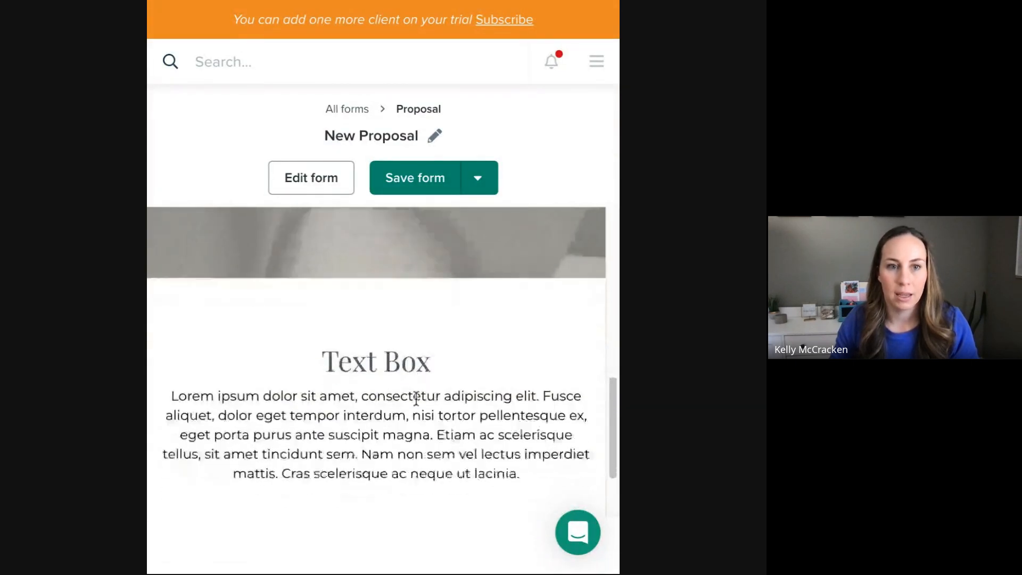
{"action": "scroll", "coordinate": [413, 396], "scroll_direction": "up", "scroll_amount": 5}
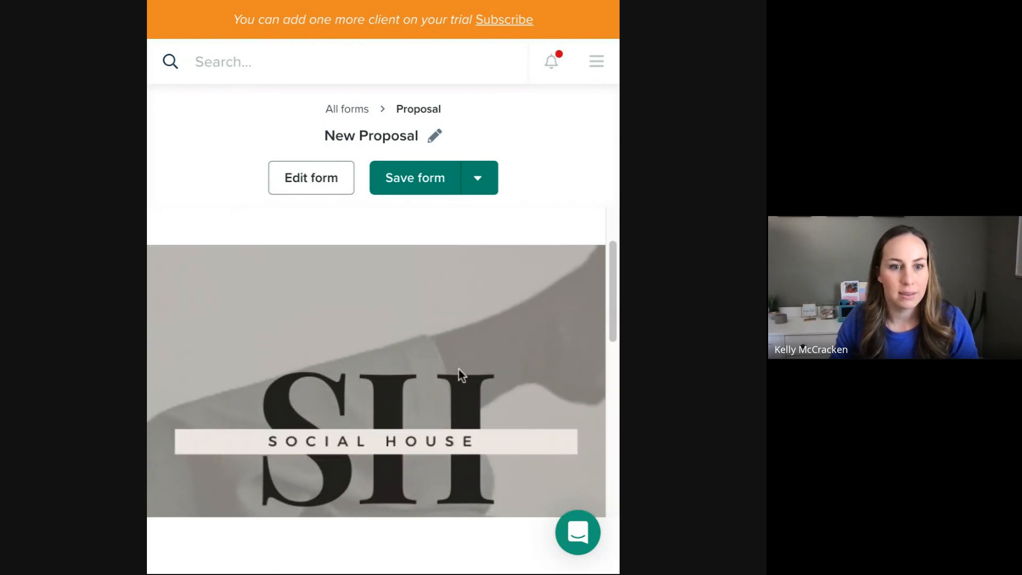
{"action": "left_click_drag", "start_coordinate": [618, 94], "coordinate": [766, 179]}
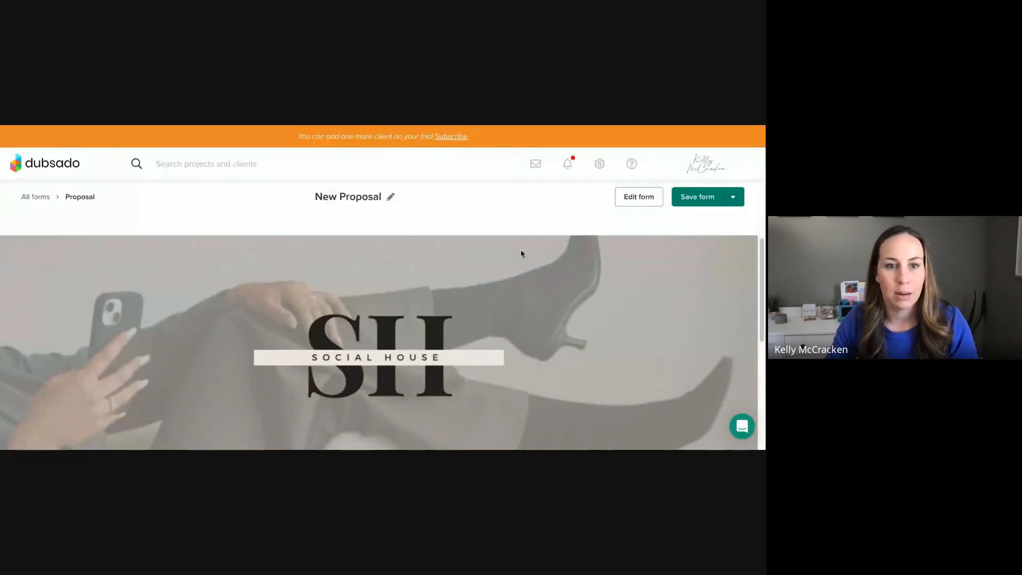
{"action": "left_click", "coordinate": [637, 204]}
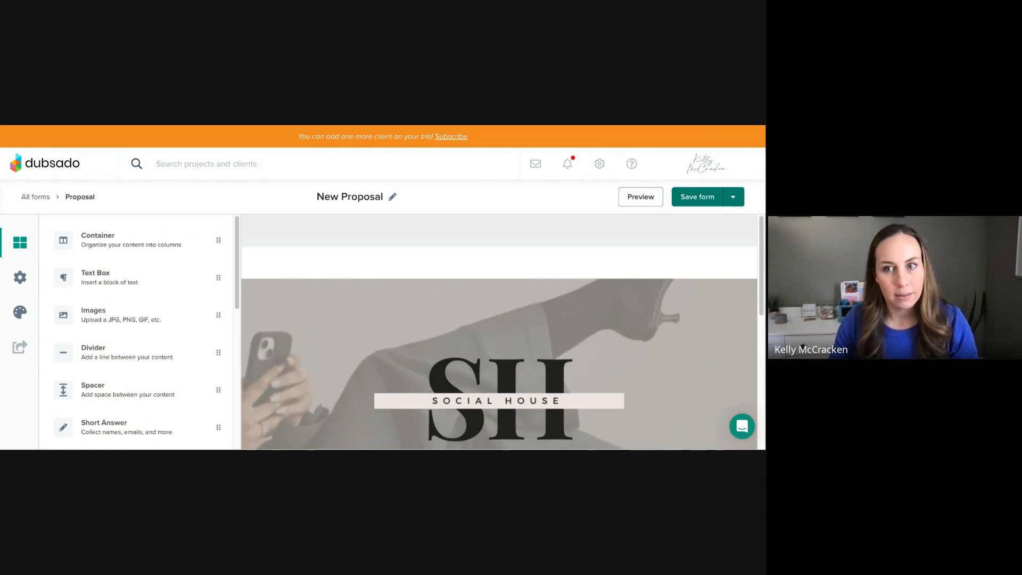
Add a two-column container below the centered text section.
{"action": "scroll", "coordinate": [500, 332], "scroll_direction": "down", "scroll_amount": 2}
{"action": "scroll", "coordinate": [499, 332], "scroll_direction": "down", "scroll_amount": 5}
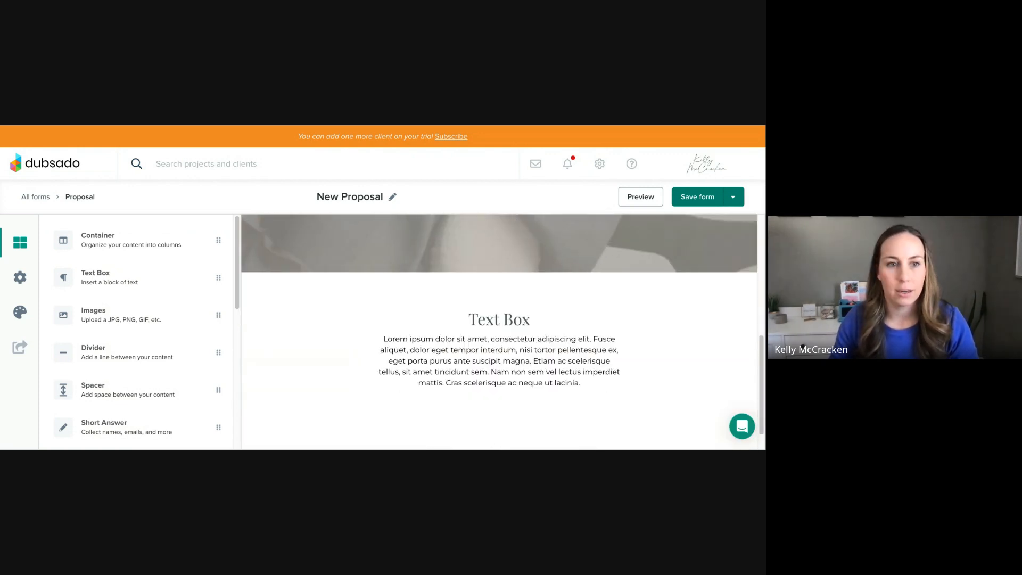
{"action": "scroll", "coordinate": [500, 332], "scroll_direction": "down", "scroll_amount": 1}
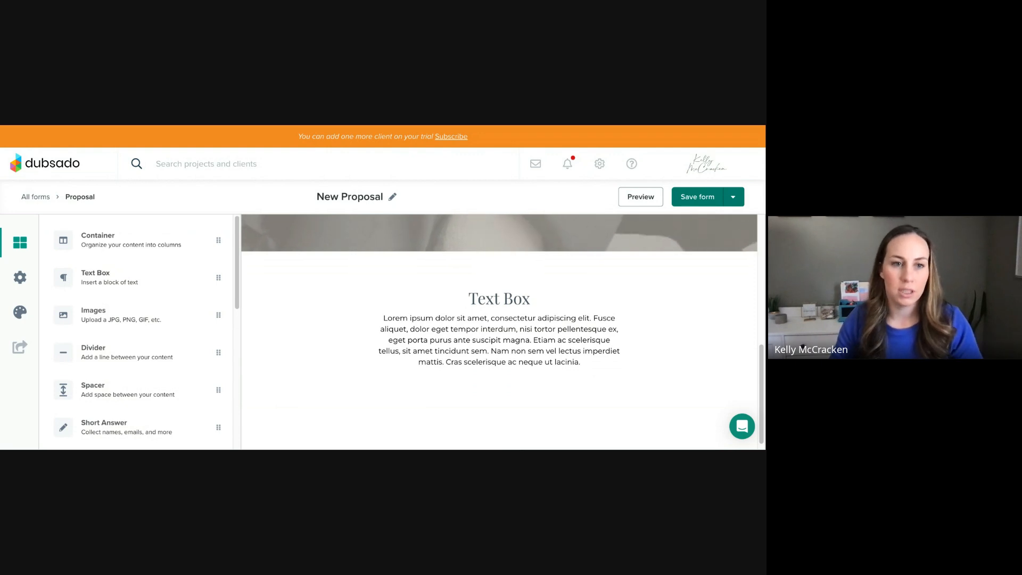
{"action": "scroll", "coordinate": [378, 393], "scroll_direction": "down", "scroll_amount": 3}
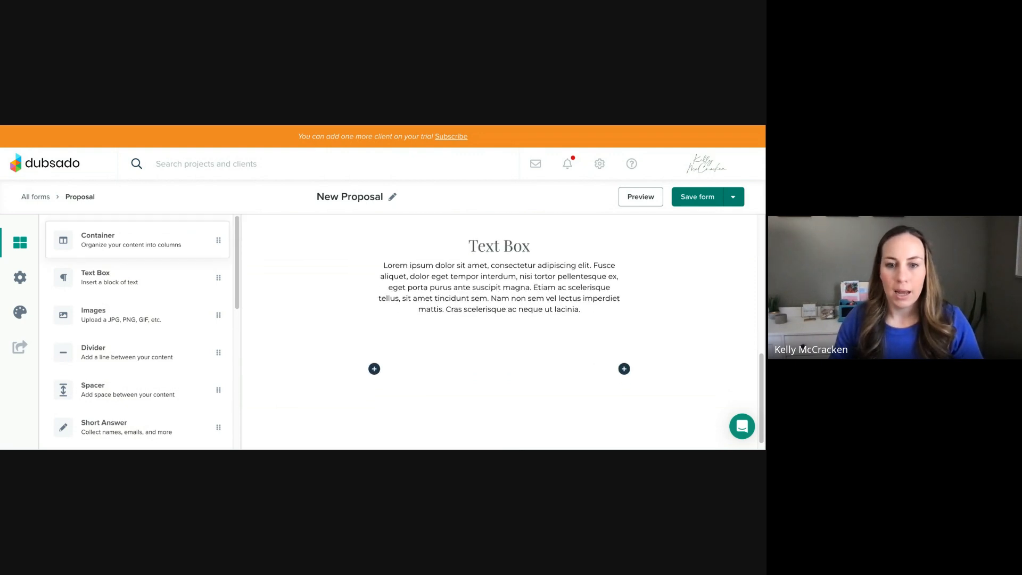
{"action": "mouse_move", "coordinate": [394, 372]}
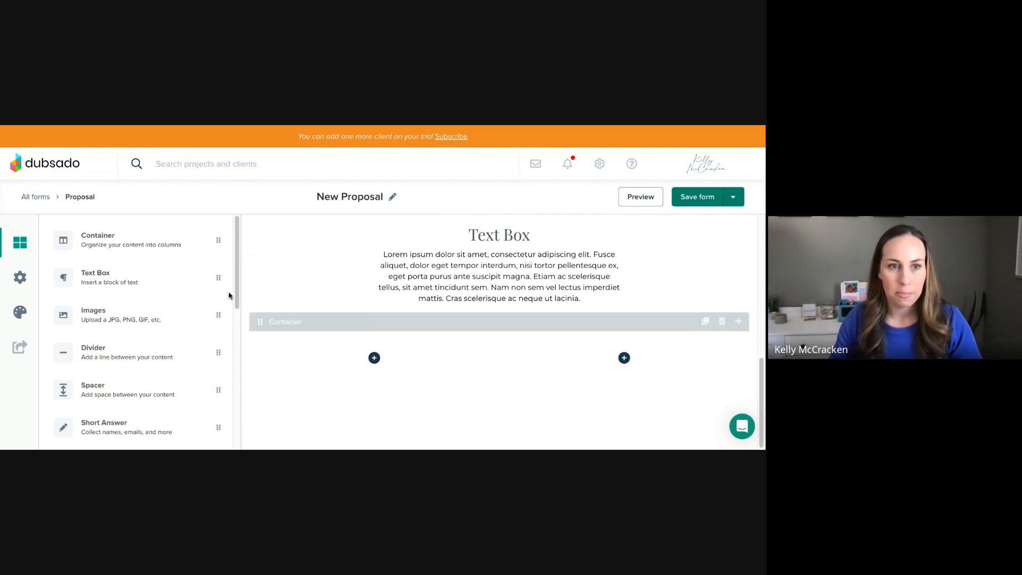
Add another container below the empty two-column one, set it to one column, and insert a text box in it.
{"action": "left_click", "coordinate": [55, 244]}
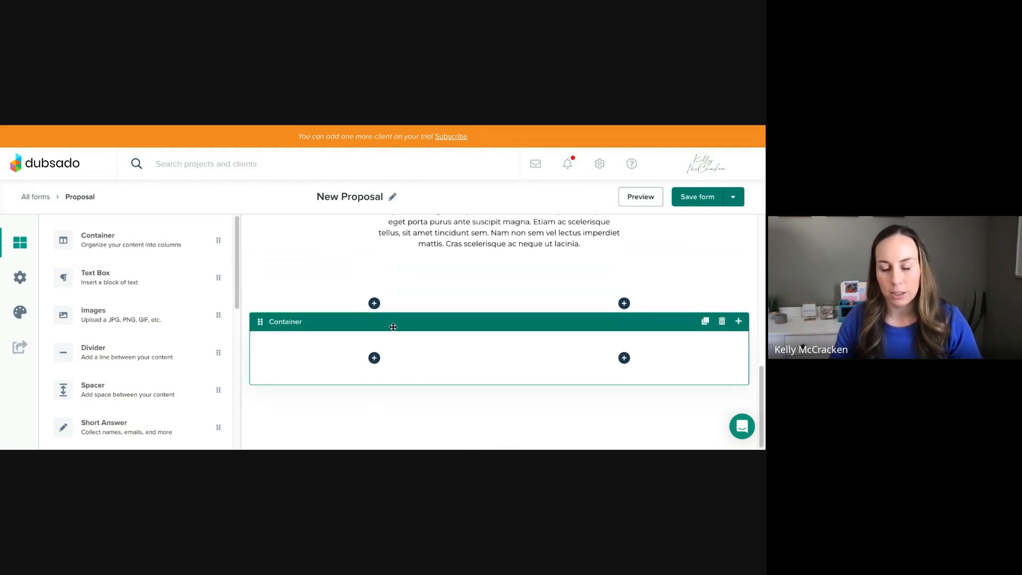
{"action": "left_click", "coordinate": [393, 325]}
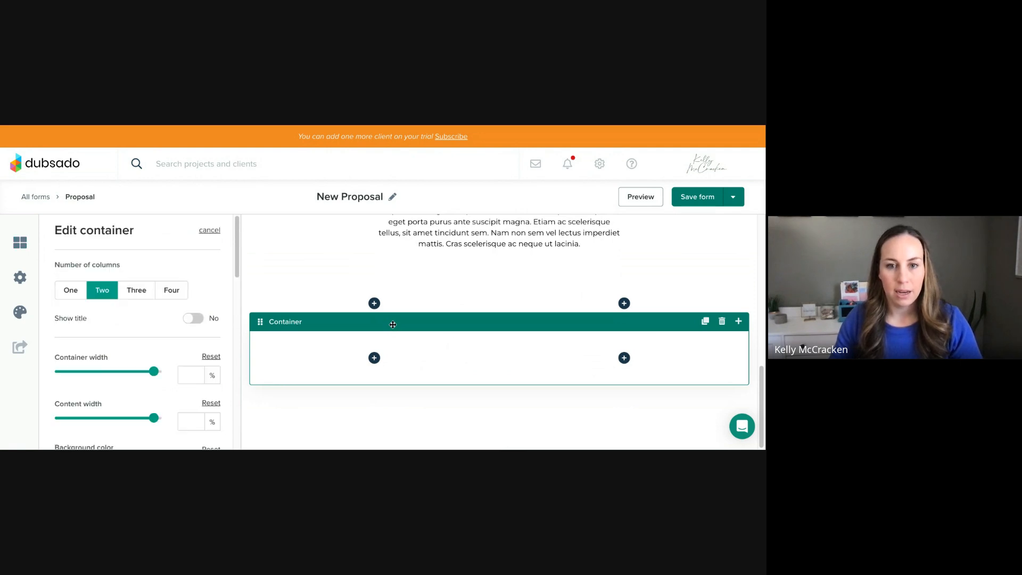
{"action": "left_click", "coordinate": [59, 294]}
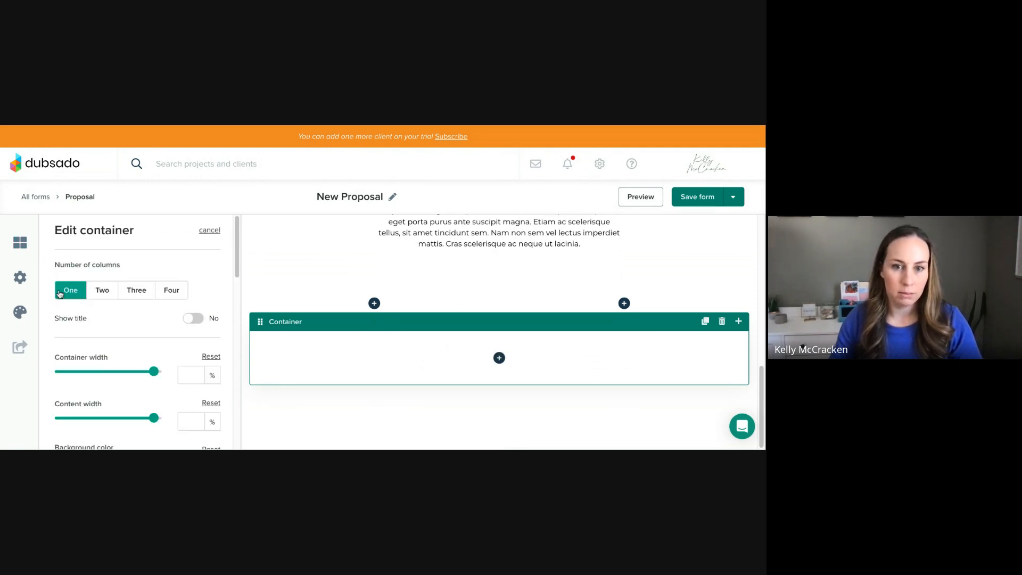
{"action": "left_click", "coordinate": [498, 358]}
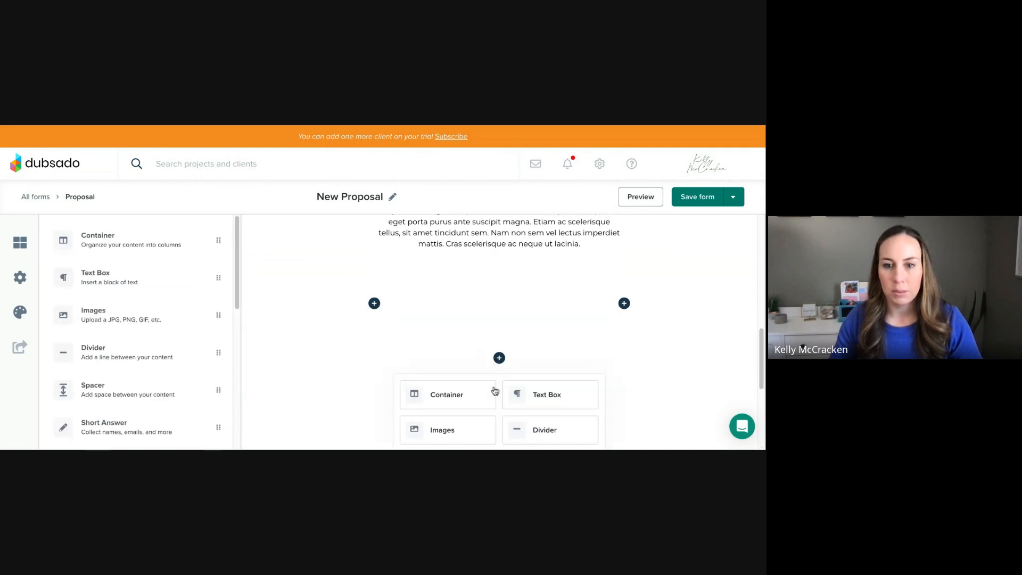
{"action": "left_click", "coordinate": [513, 395]}
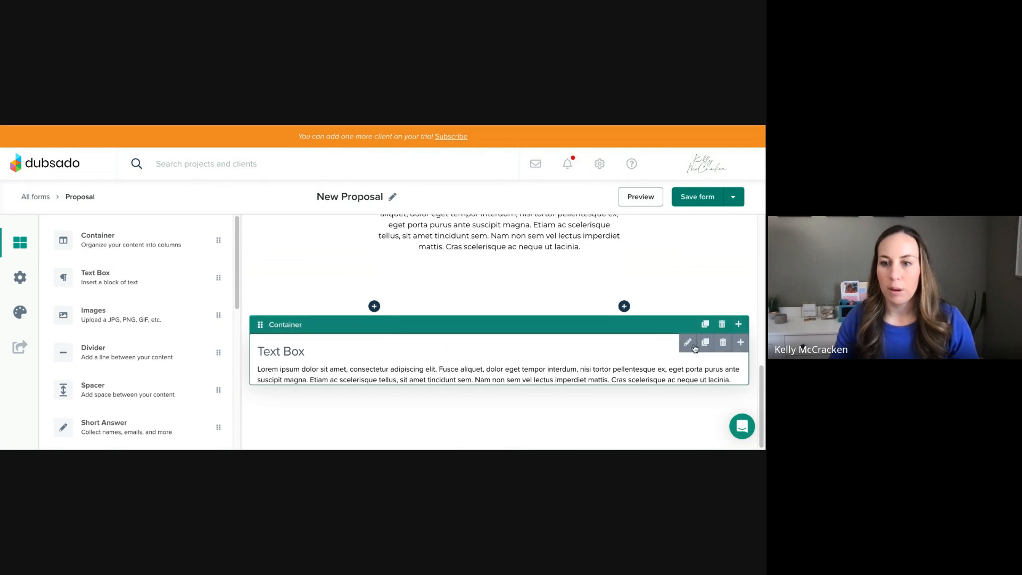
Replace the new text box's content with the heading "Current Challenges" above two paragraphs of lorem ipsum, and apply the edit.
{"action": "left_click", "coordinate": [511, 361]}
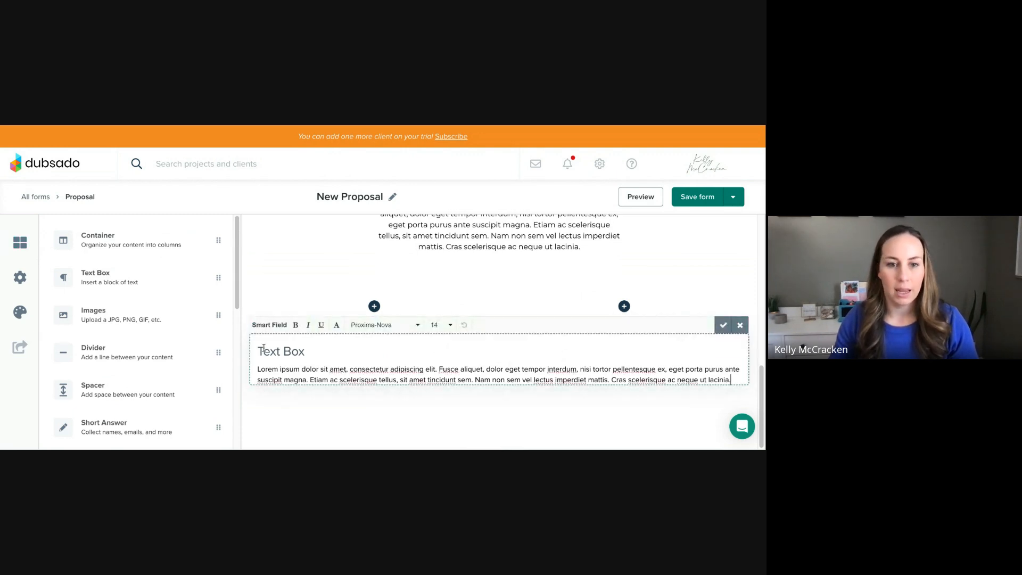
{"action": "left_click_drag", "start_coordinate": [259, 350], "coordinate": [630, 382]}
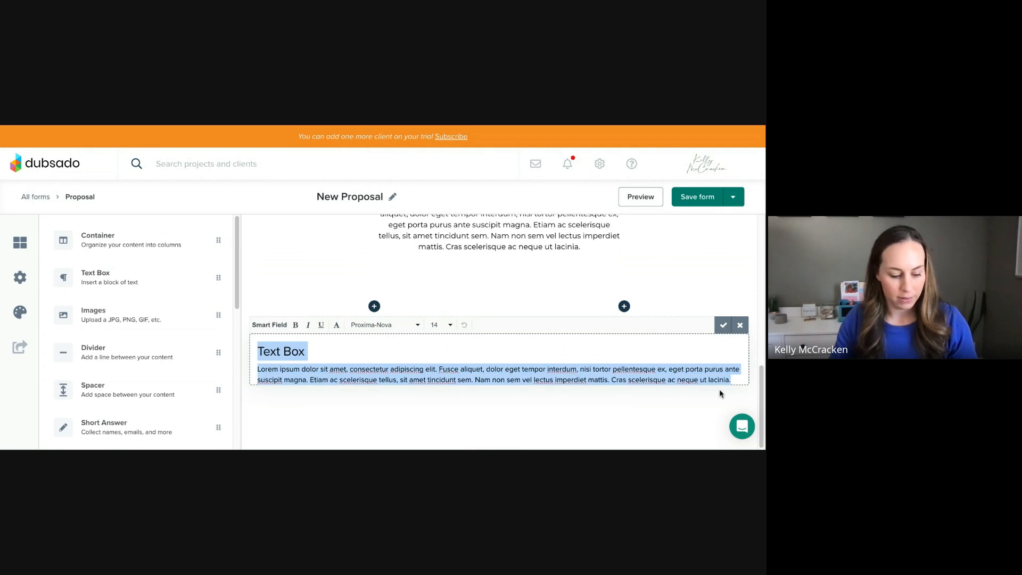
{"action": "type", "text": "Current Challenges Lorem ipsum dolor sit amet, consectetur adipiscing elit. Fusce aliquet, dolor eget tempor interdum, nisi tortor pellentesque ex, eget porta purus ante suscipit magna. Etiam ac scelerisque tellus, sit amet tincidunt sem. Nam non sem vel lectus imperdiet mattis. Cras scelerisque ac neque ut lacinia. Lorem ipsum dolor sit amet, consectetur adipiscing elit. Fusce aliquet, dolor eget tempor interdum, nisi tortor pellentesque ex, eget porta purus ante suscipit magna. Etiam ac scelerisque tellus, sit amet tincidunt sem. Nam non sem vel lectus imperdiet mattis. Cras scelerisque ac neque ut lacinia."}
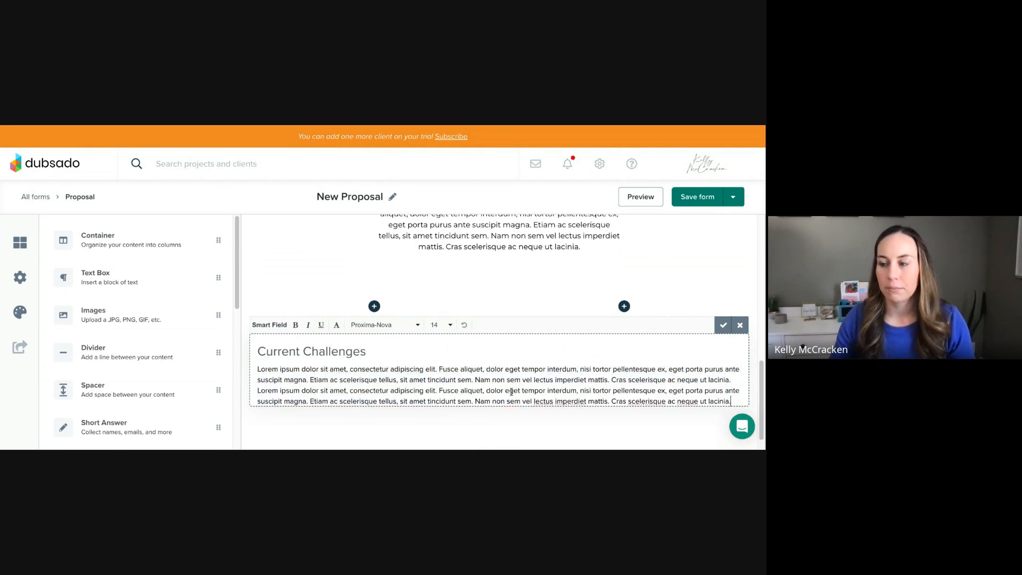
{"action": "left_click_drag", "start_coordinate": [258, 351], "coordinate": [663, 398]}
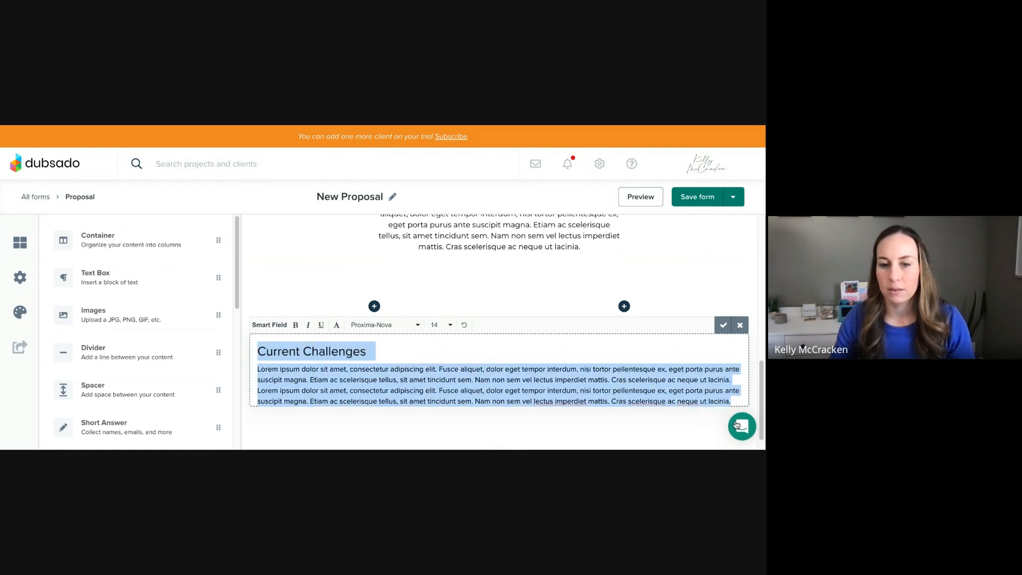
{"action": "left_click", "coordinate": [723, 324]}
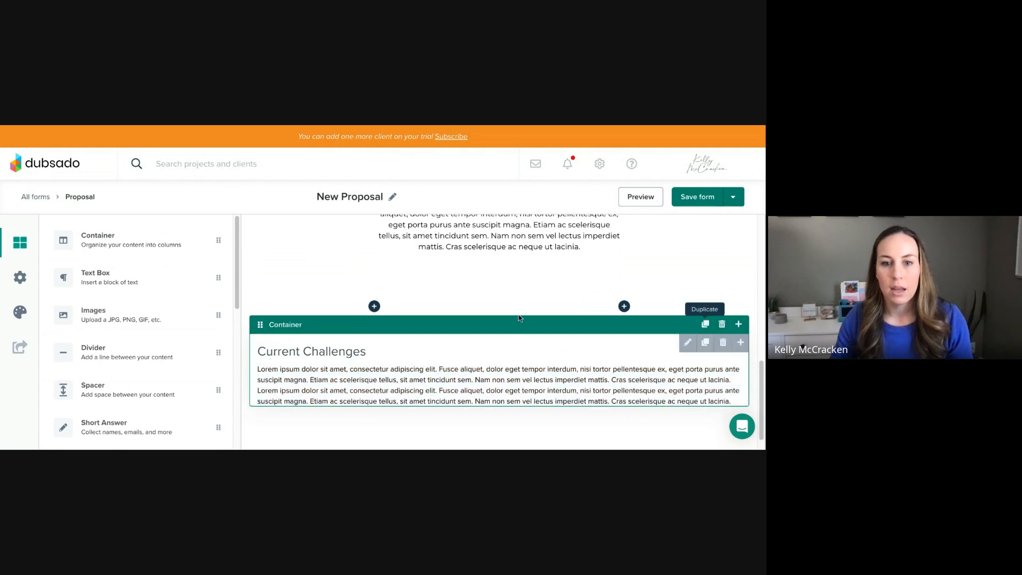
Set the background color of the Current Challenges container to #efe5e3.
{"action": "left_click", "coordinate": [462, 332]}
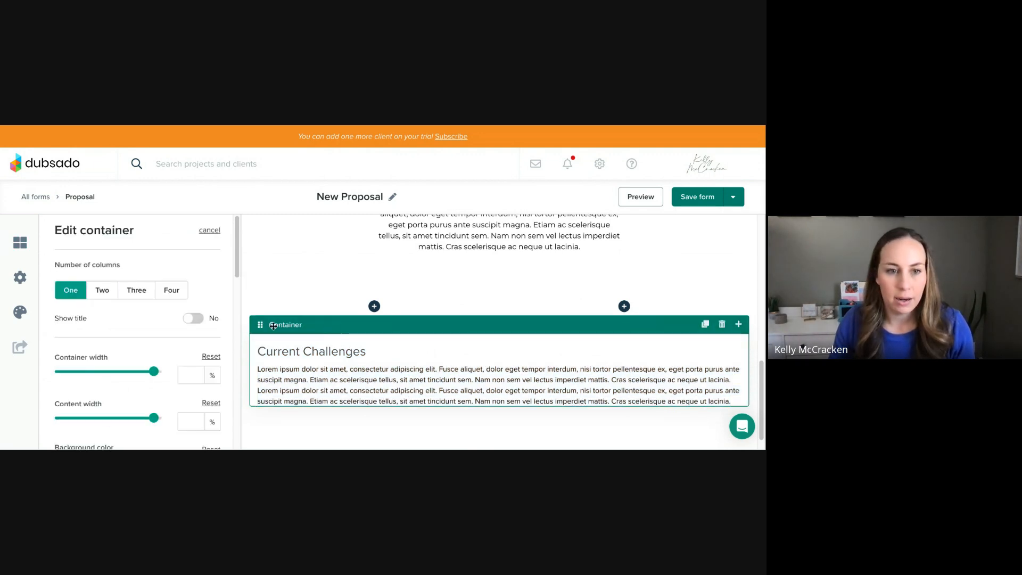
{"action": "scroll", "coordinate": [138, 413], "scroll_direction": "down", "scroll_amount": 2}
{"action": "left_click", "coordinate": [124, 430]}
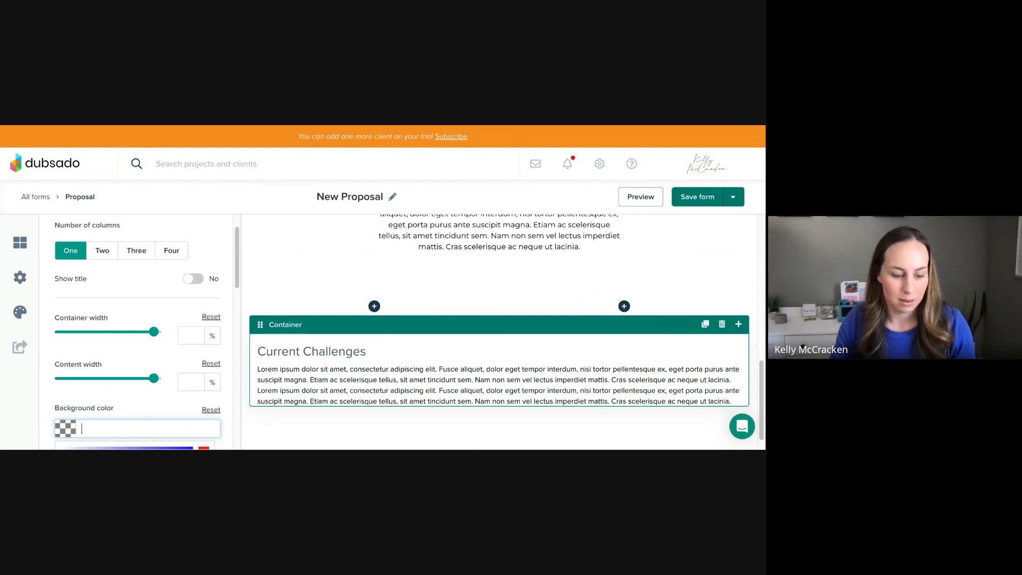
{"action": "type", "text": "#efe5e3"}
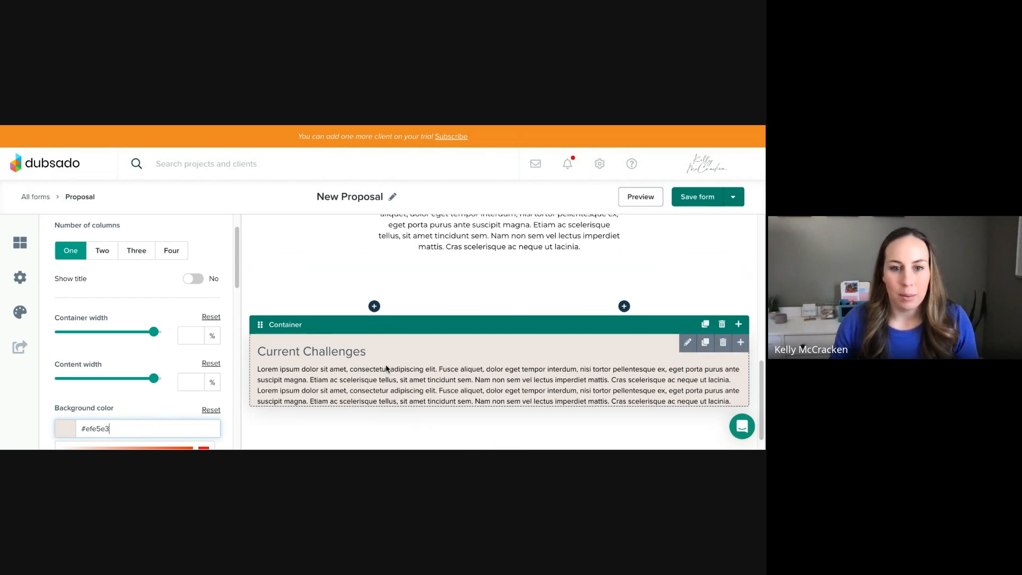
Give the two-column container the library background image haute-stock-photography-subscription-wealth-era-collection-final-3.jpg and move the Current Challenges container into its first column.
{"action": "left_click", "coordinate": [354, 274]}
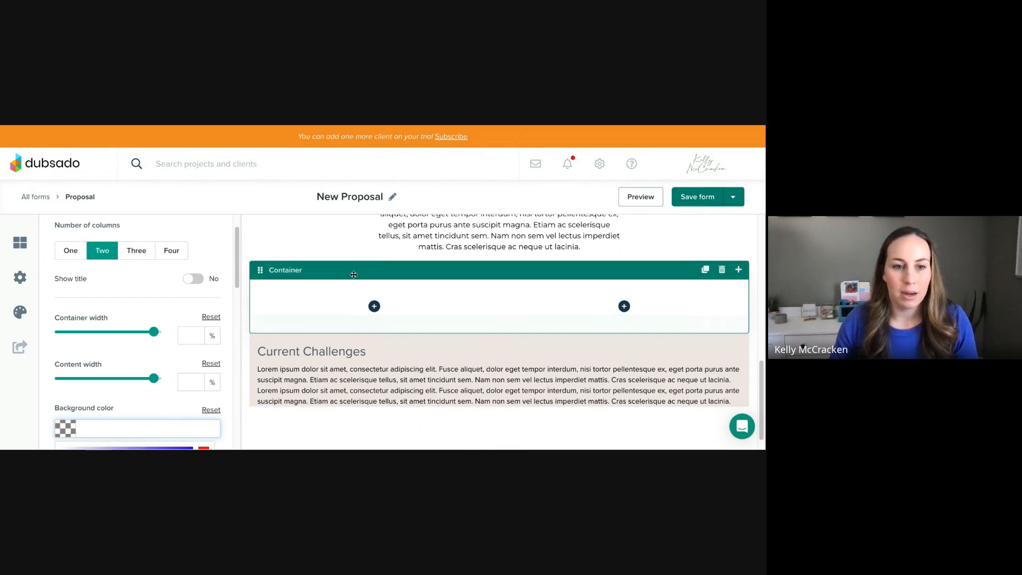
{"action": "scroll", "coordinate": [133, 377], "scroll_direction": "down", "scroll_amount": 2}
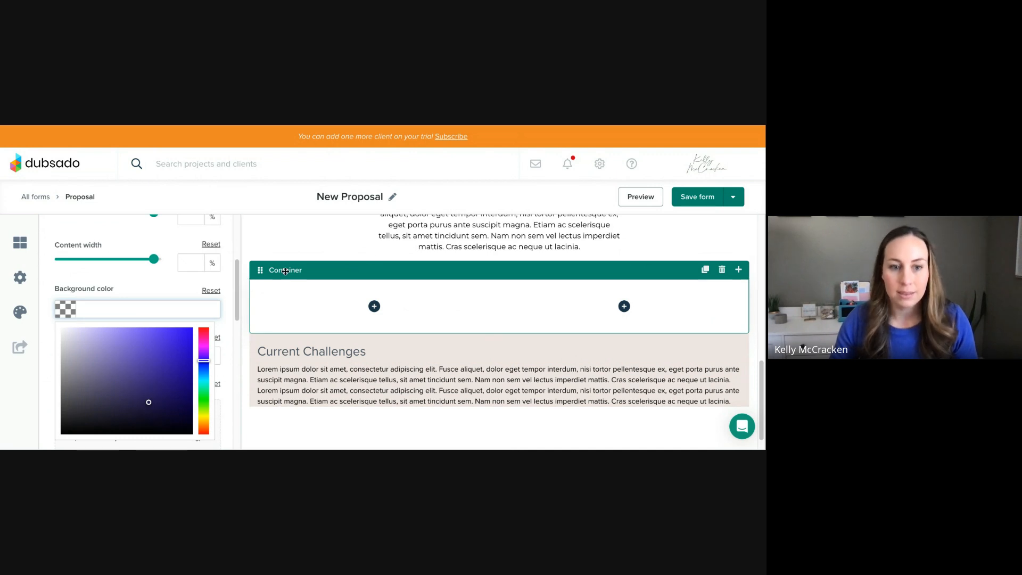
{"action": "left_click", "coordinate": [24, 400]}
{"action": "scroll", "coordinate": [93, 382], "scroll_direction": "down", "scroll_amount": 2}
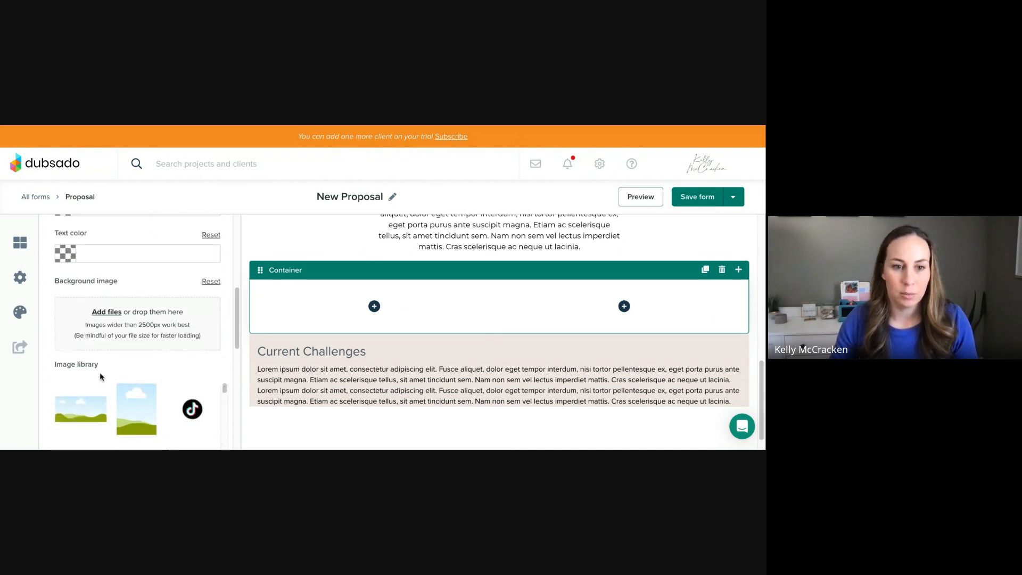
{"action": "scroll", "coordinate": [119, 382], "scroll_direction": "down", "scroll_amount": 5}
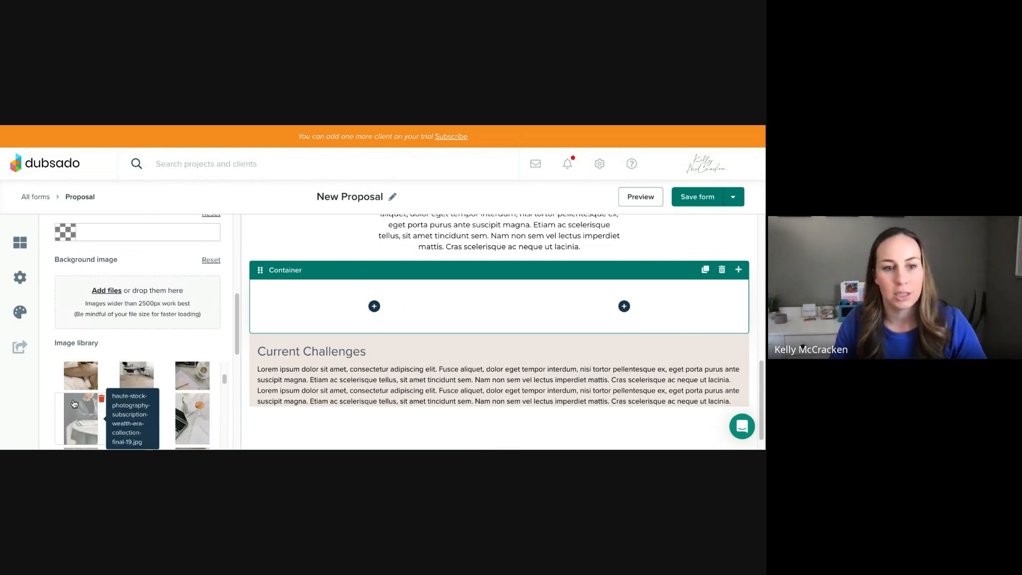
{"action": "scroll", "coordinate": [82, 404], "scroll_direction": "down", "scroll_amount": 1}
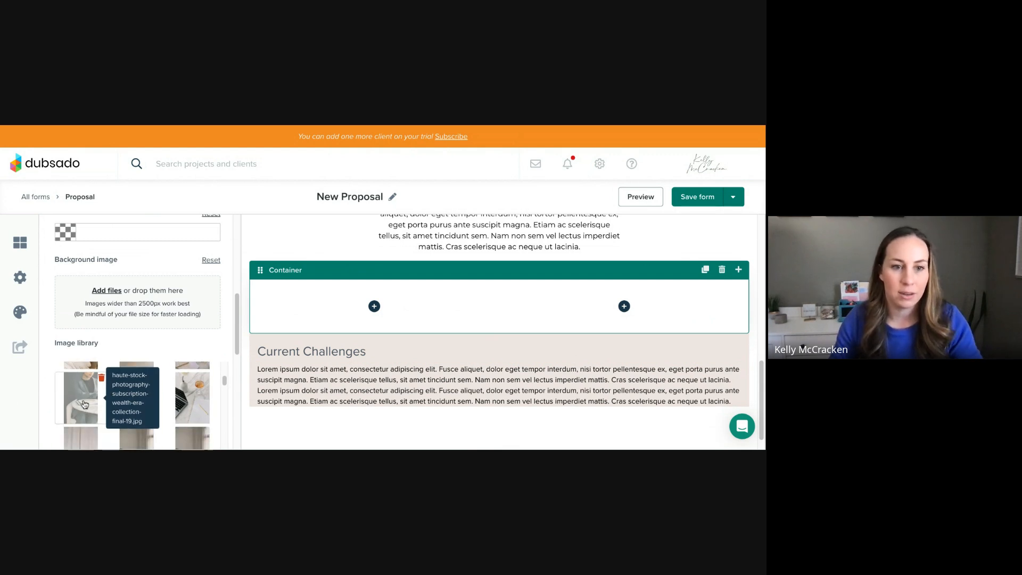
{"action": "left_click", "coordinate": [80, 411]}
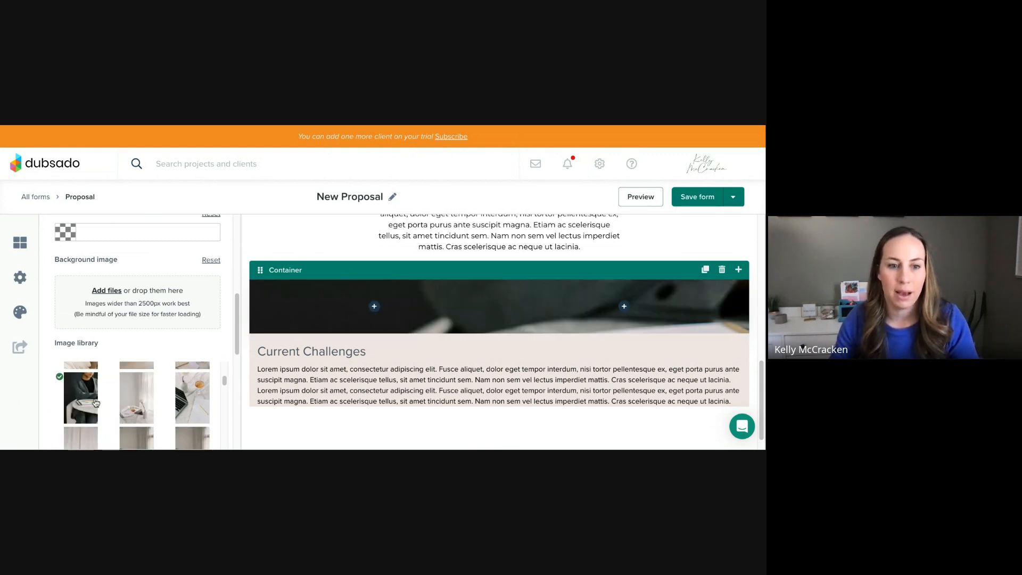
{"action": "scroll", "coordinate": [88, 407], "scroll_direction": "down", "scroll_amount": 3}
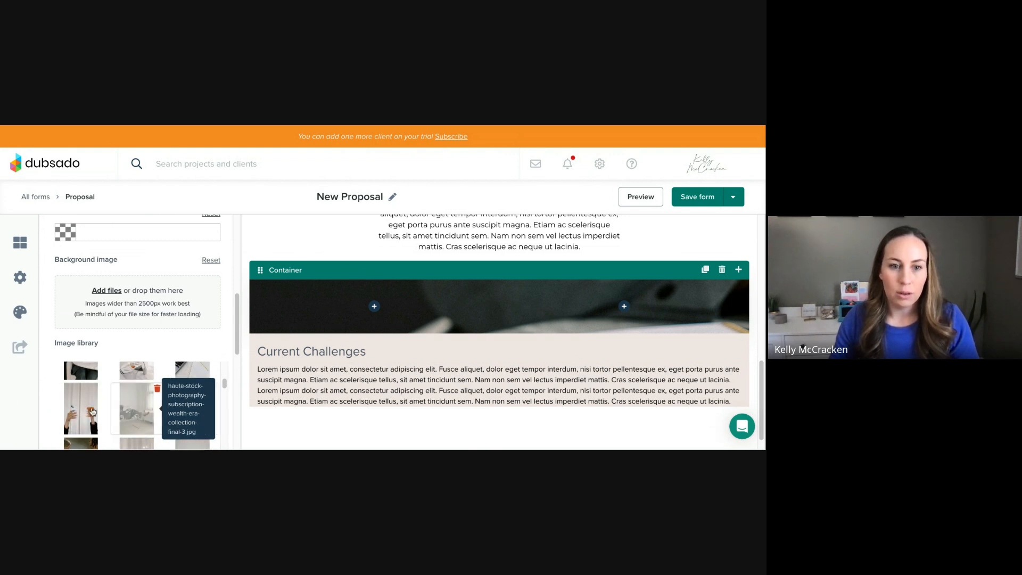
{"action": "left_click", "coordinate": [141, 407]}
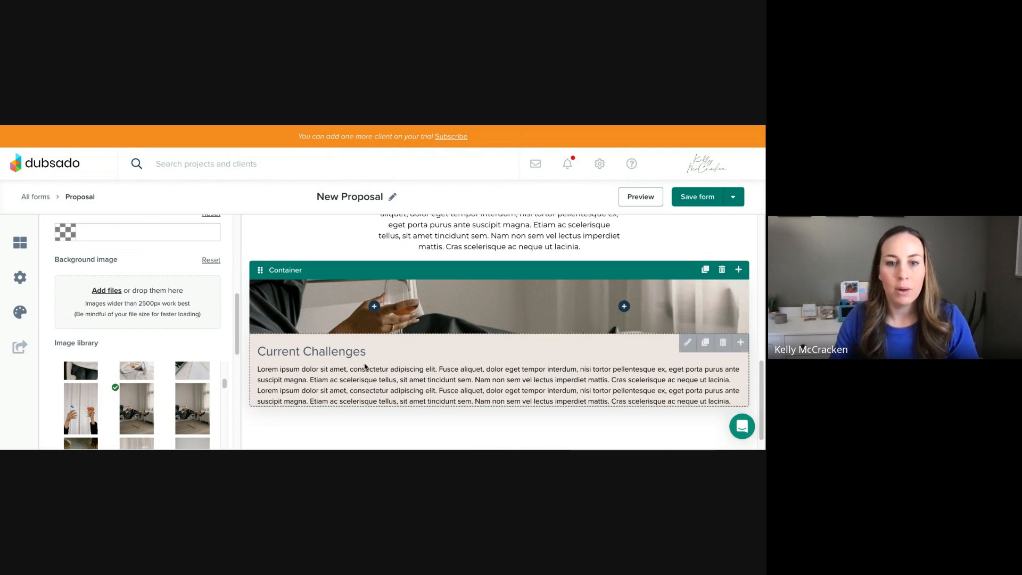
{"action": "mouse_move", "coordinate": [351, 326]}
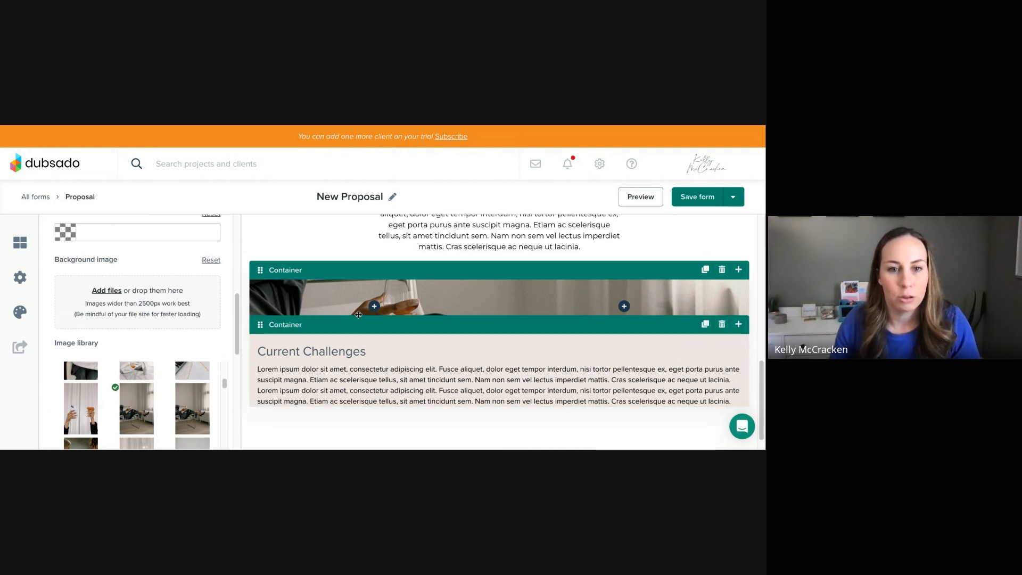
{"action": "left_click_drag", "start_coordinate": [359, 315], "coordinate": [366, 288]}
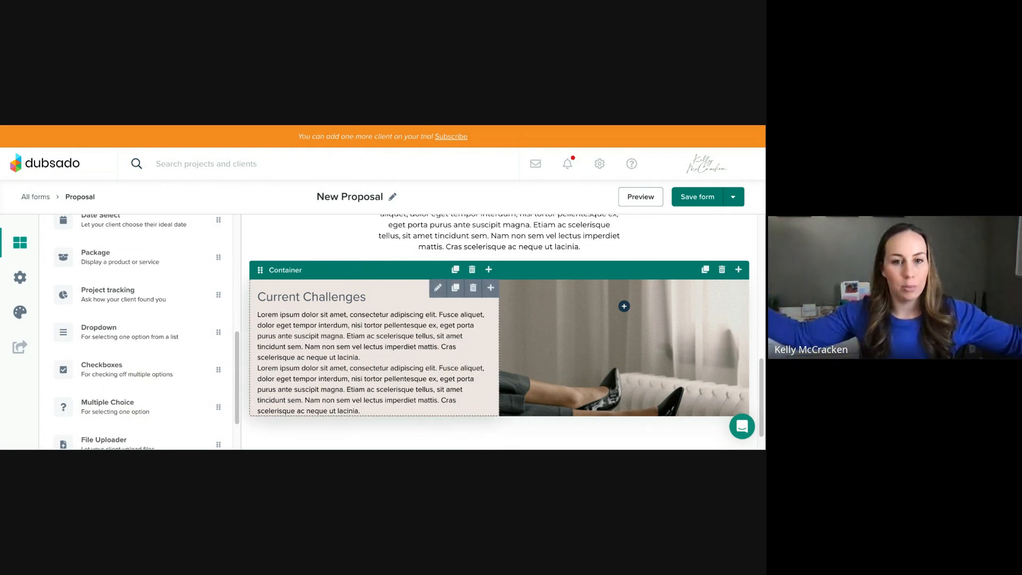
Set the nested Current Challenges container's margins to 50 px top, 48 px right, 50 px bottom and 50 px left.
{"action": "left_click", "coordinate": [359, 270]}
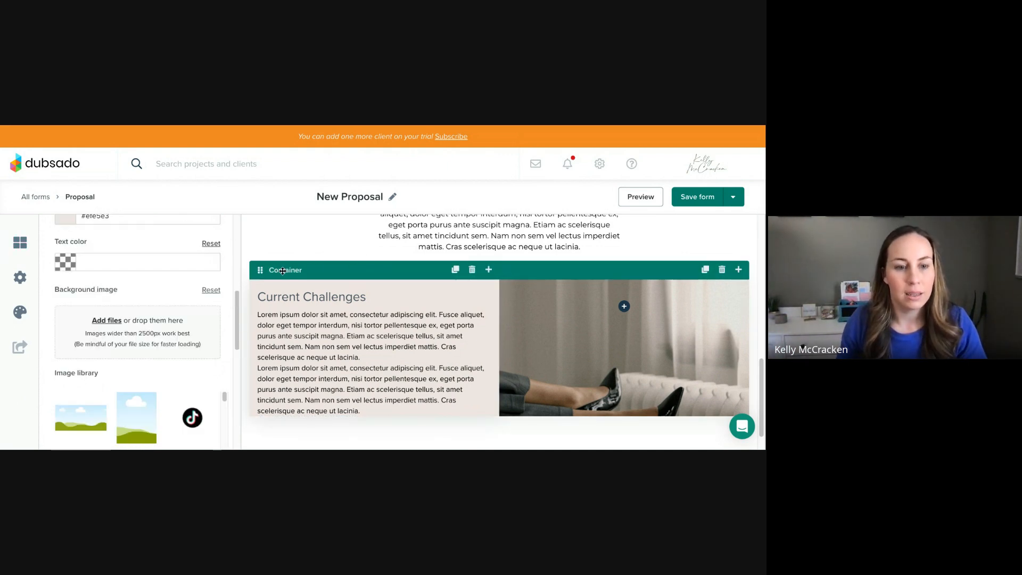
{"action": "scroll", "coordinate": [75, 360], "scroll_direction": "down", "scroll_amount": 6}
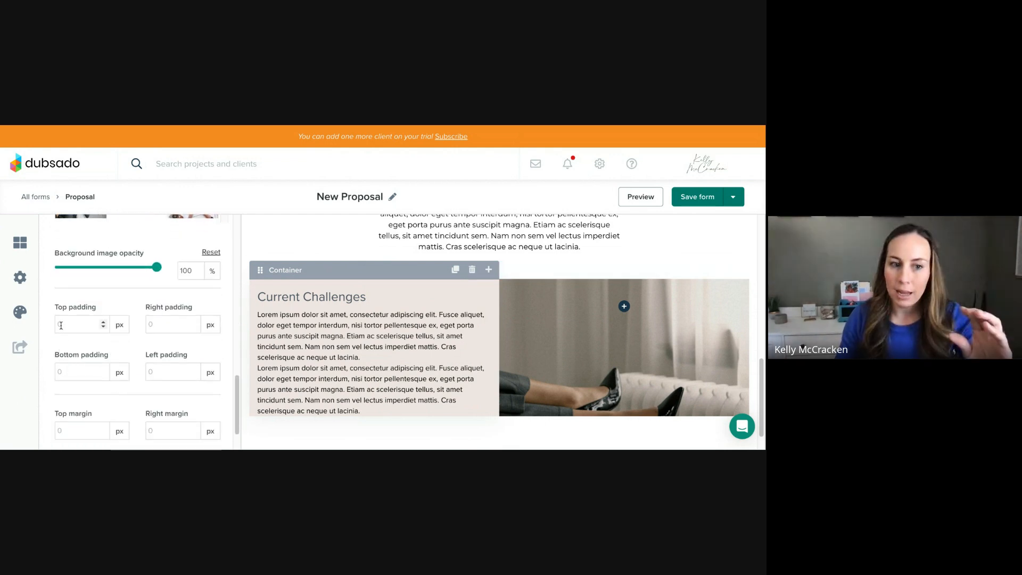
{"action": "scroll", "coordinate": [63, 425], "scroll_direction": "down", "scroll_amount": 1}
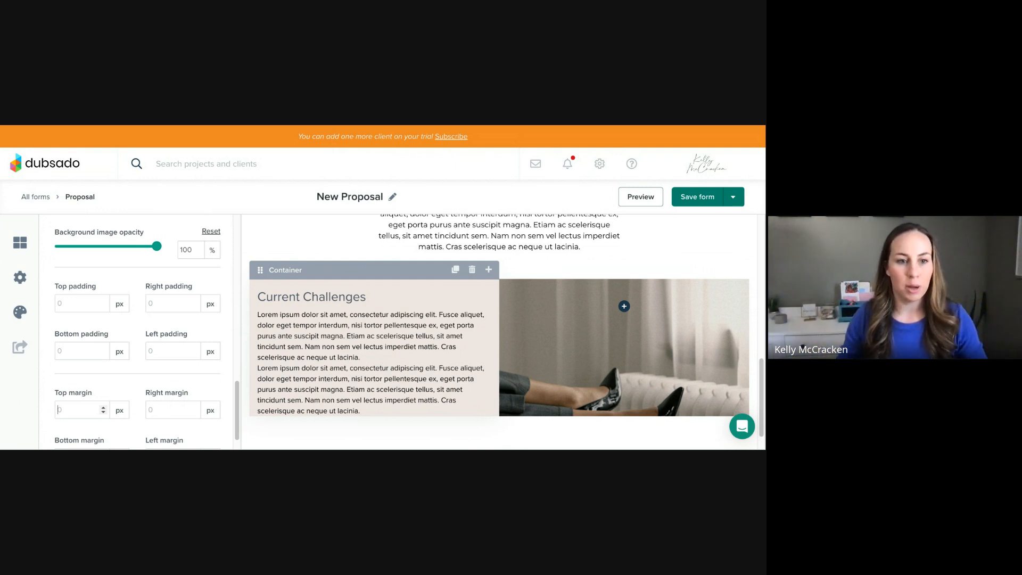
{"action": "type", "text": "25"}
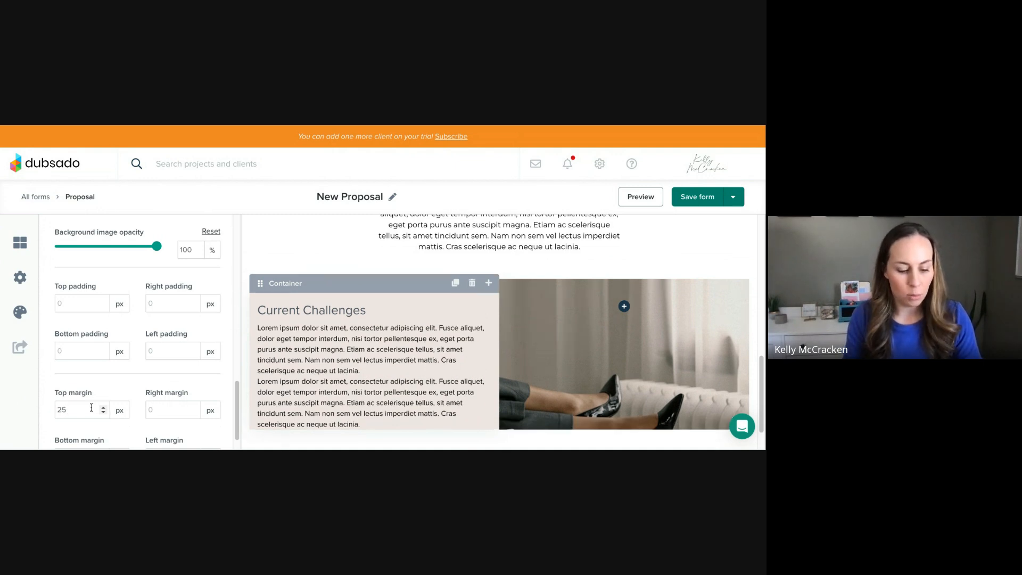
{"action": "key", "text": "BackSpace"}
{"action": "key", "text": "BackSpace"}
{"action": "type", "text": "50"}
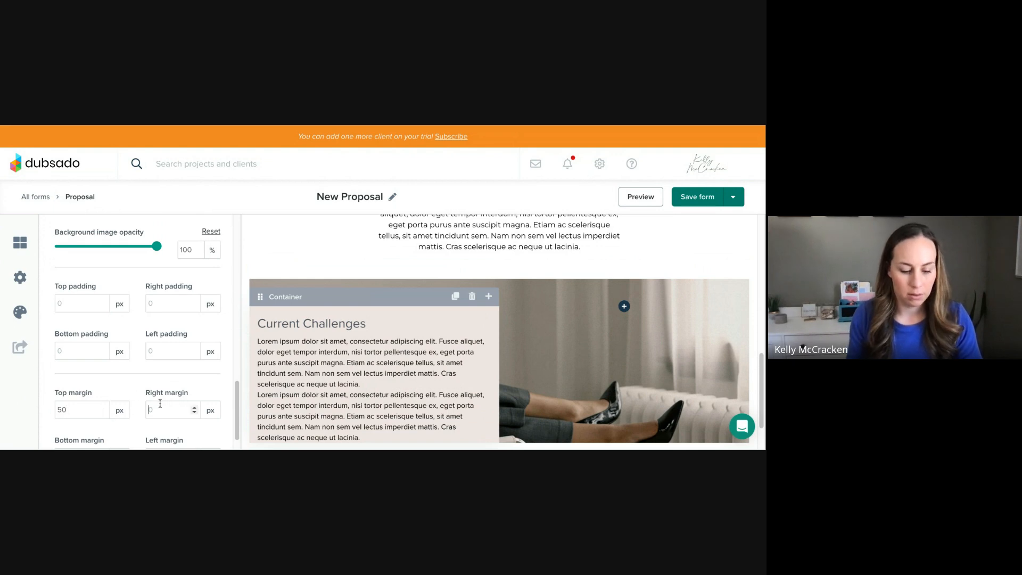
{"action": "type", "text": "50"}
{"action": "scroll", "coordinate": [160, 403], "scroll_direction": "down", "scroll_amount": 3}
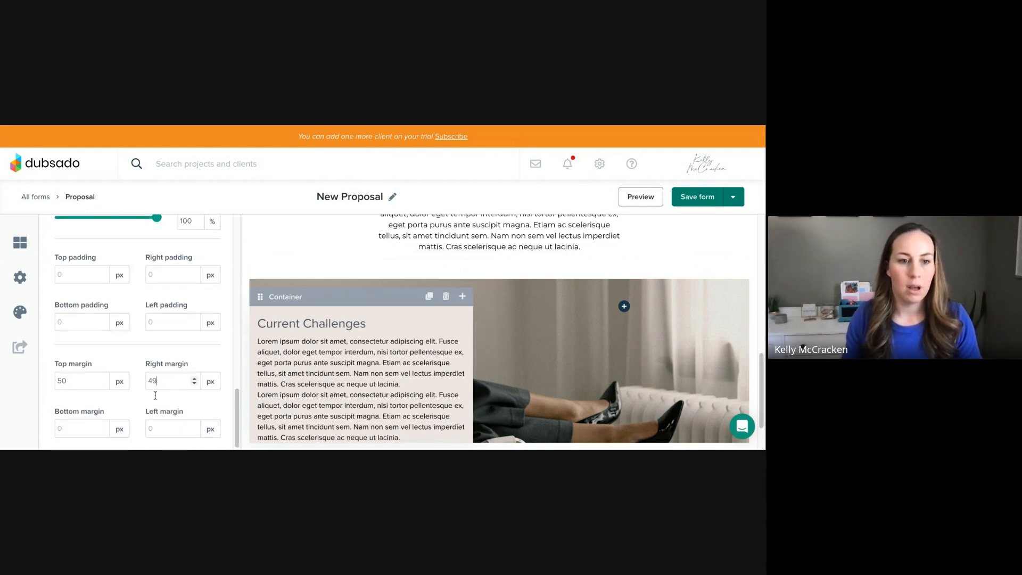
{"action": "left_click", "coordinate": [81, 430]}
{"action": "type", "text": "00"}
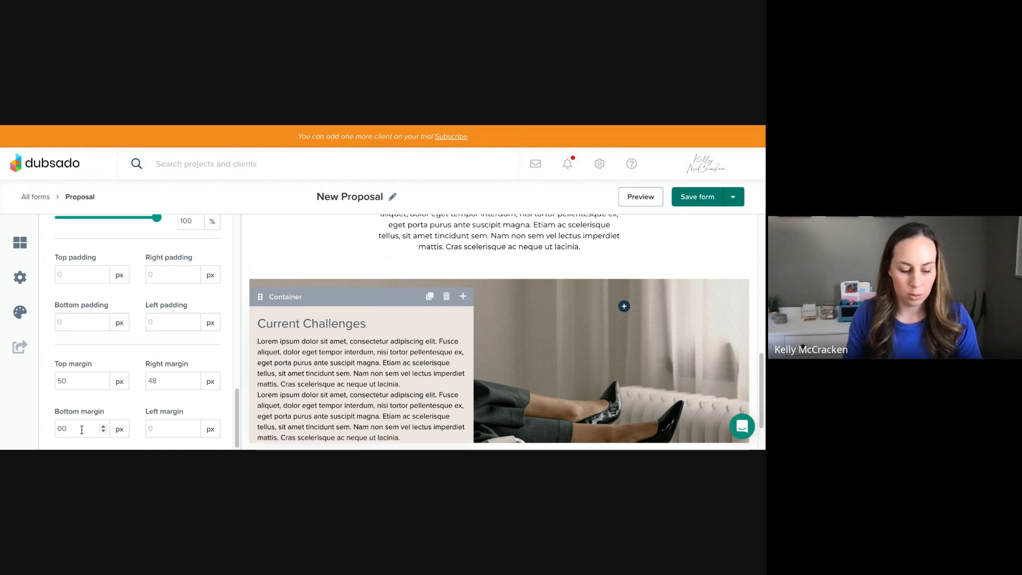
{"action": "type", "text": "50"}
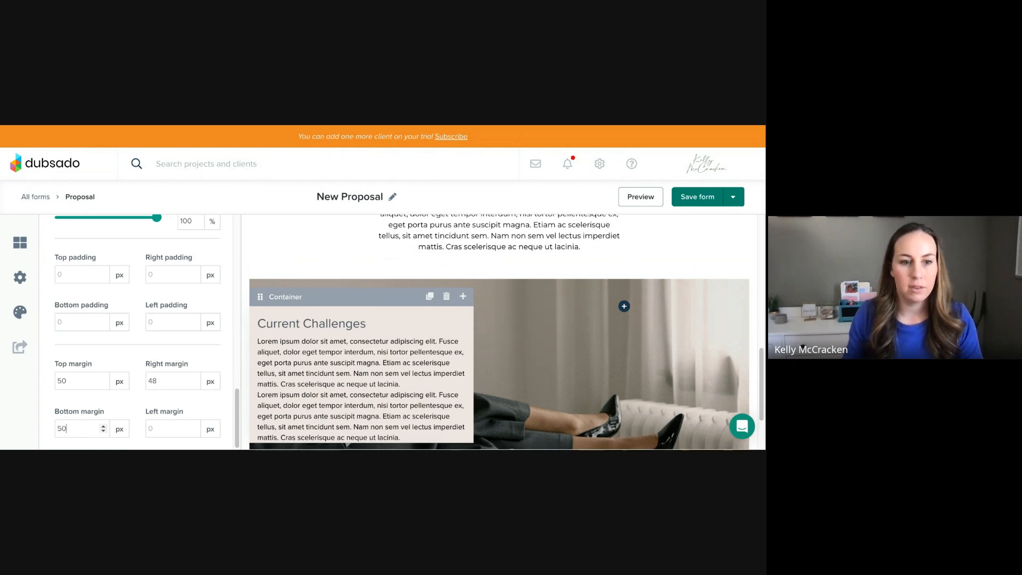
{"action": "left_click", "coordinate": [166, 429]}
{"action": "type", "text": "50"}
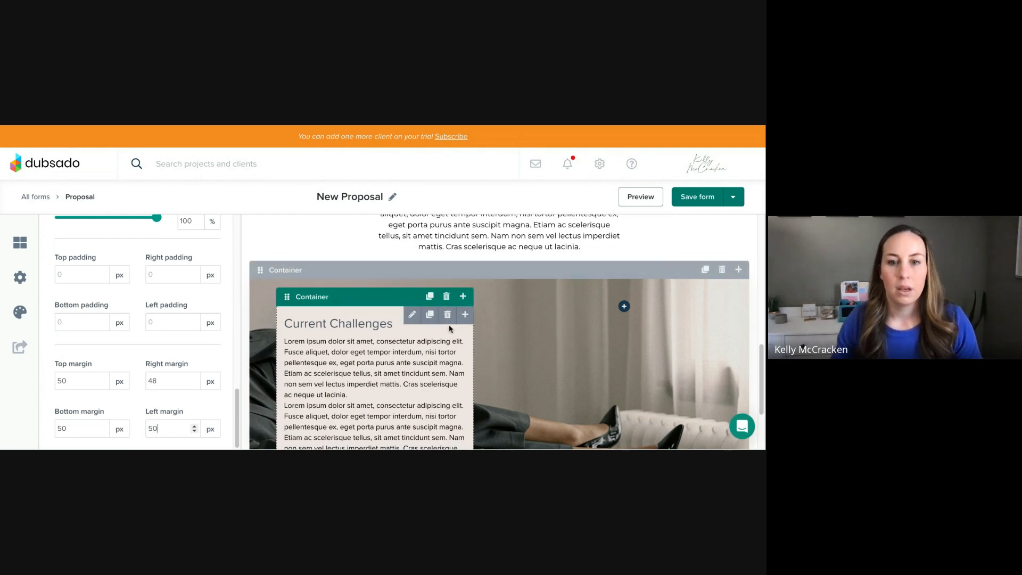
Set the nested Current Challenges container's padding to 10 px on all four sides.
{"action": "scroll", "coordinate": [449, 328], "scroll_direction": "down", "scroll_amount": 1}
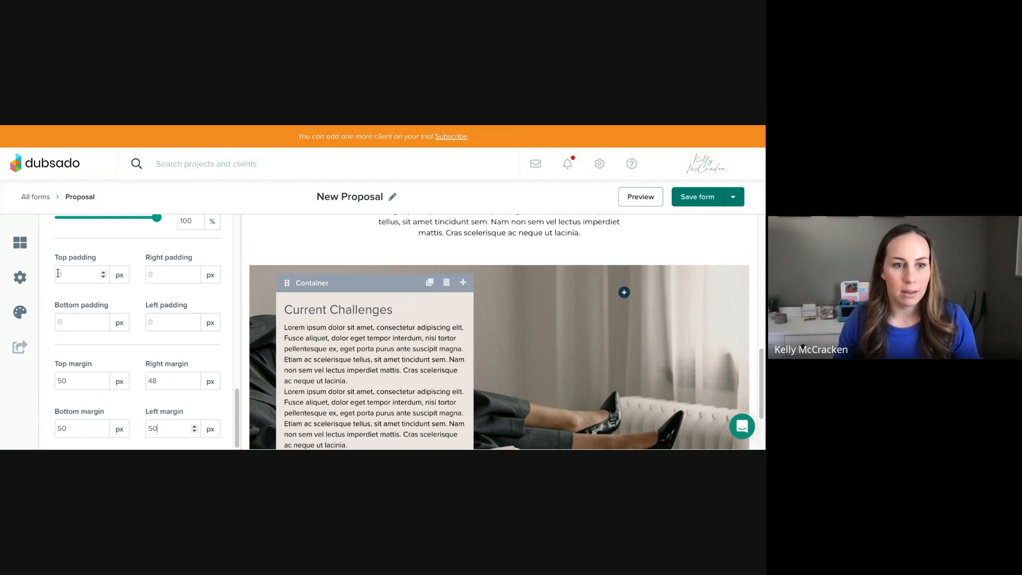
{"action": "type", "text": "10"}
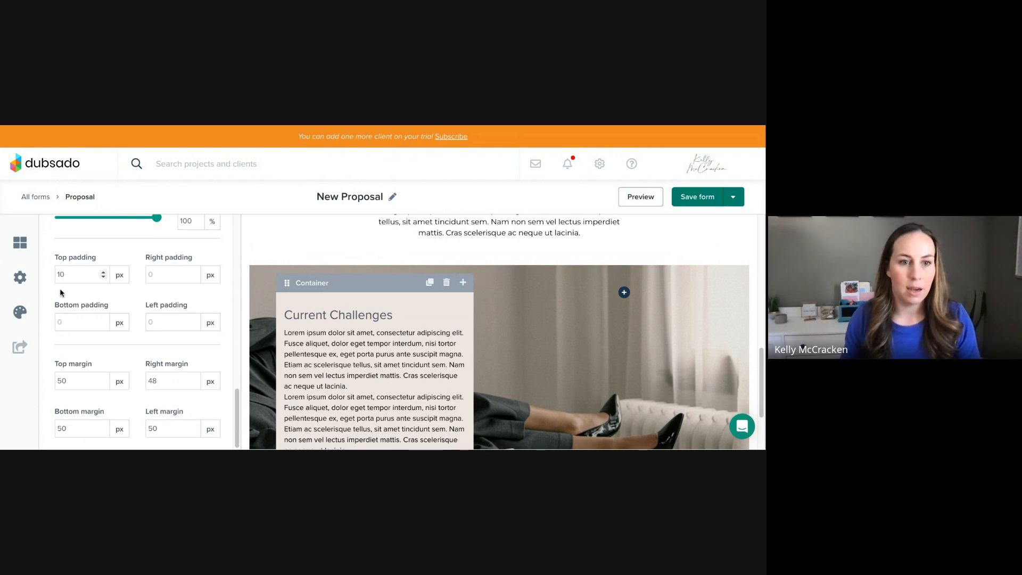
{"action": "type", "text": "10"}
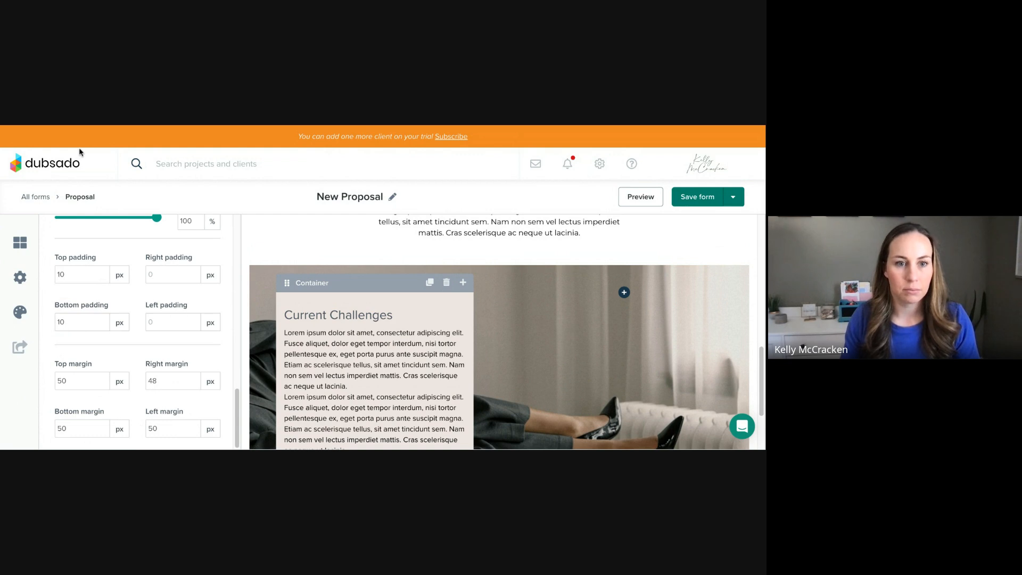
{"action": "left_click", "coordinate": [169, 273]}
{"action": "type", "text": "10"}
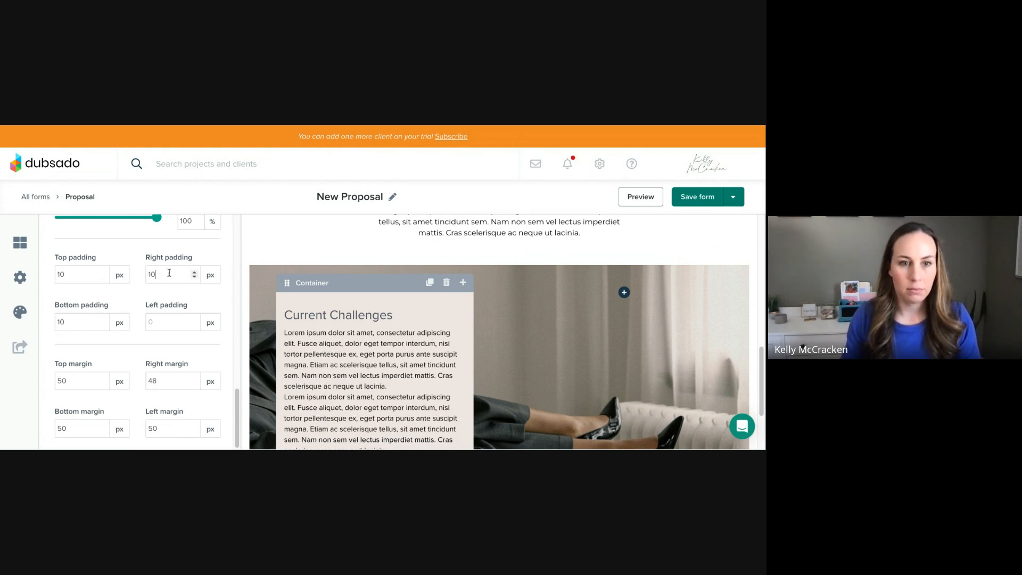
{"action": "left_click", "coordinate": [168, 321]}
{"action": "type", "text": "10"}
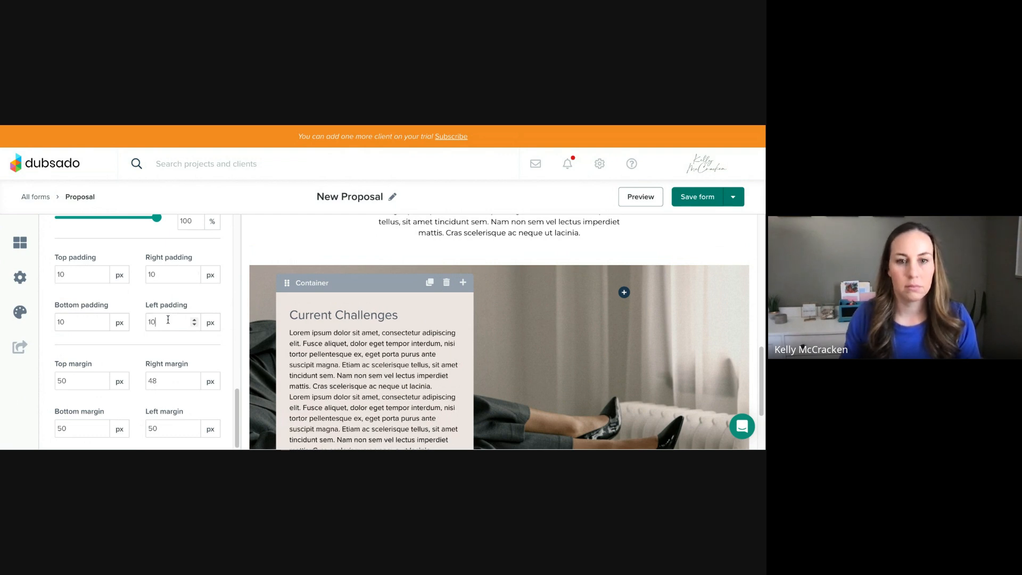
Save the proposal form and open its preview.
{"action": "scroll", "coordinate": [533, 303], "scroll_direction": "down", "scroll_amount": 1}
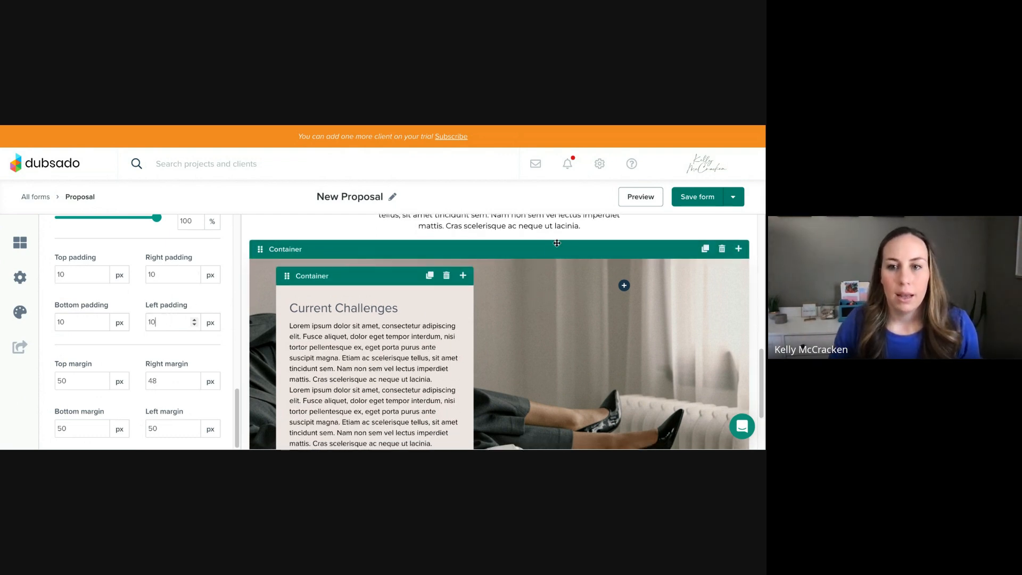
{"action": "left_click", "coordinate": [708, 198]}
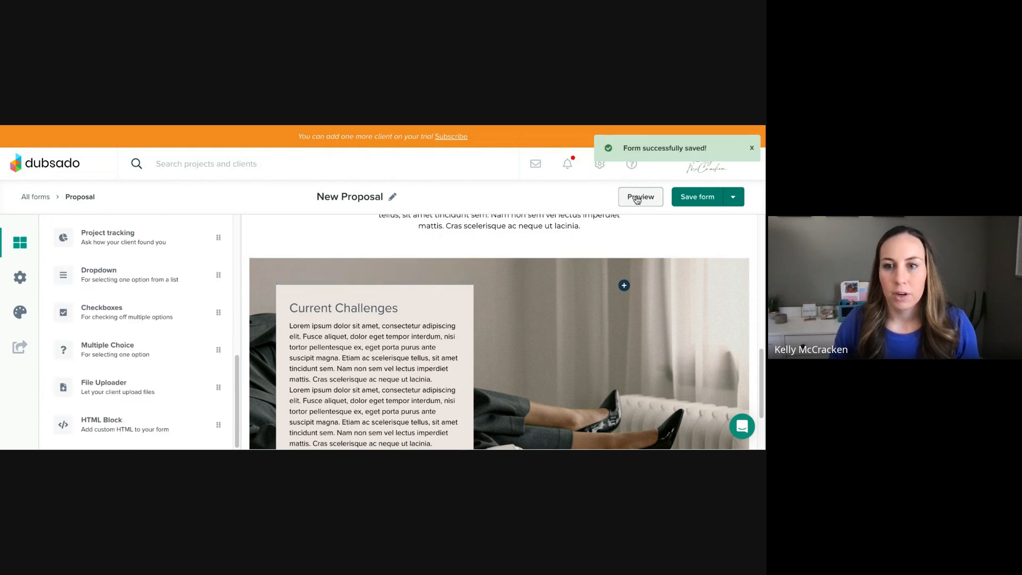
{"action": "left_click", "coordinate": [639, 199]}
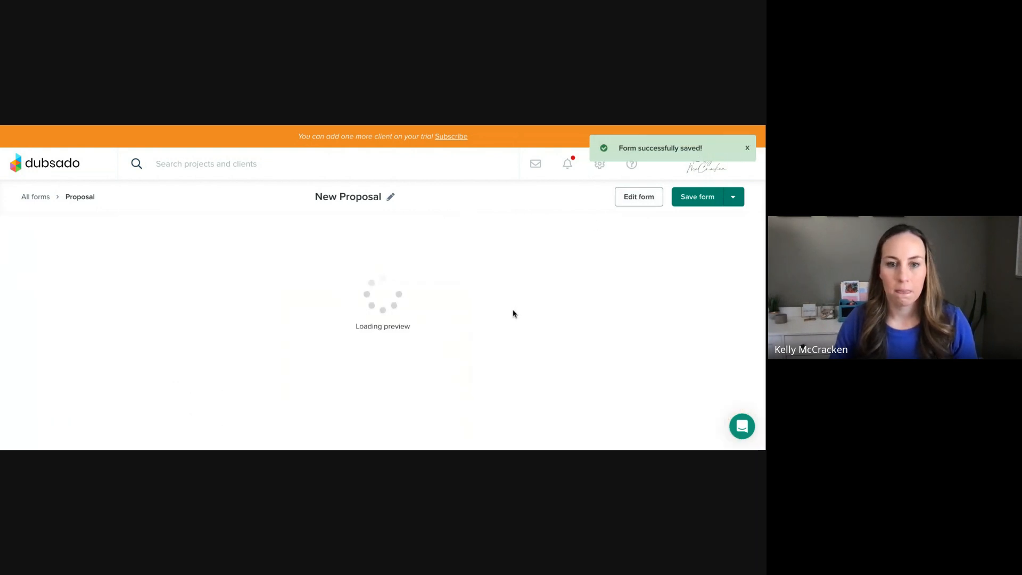
Check the Current Challenges section in the preview, return to editing, and set the outer two-column container's width to 100%.
{"action": "scroll", "coordinate": [519, 293], "scroll_direction": "down", "scroll_amount": 8}
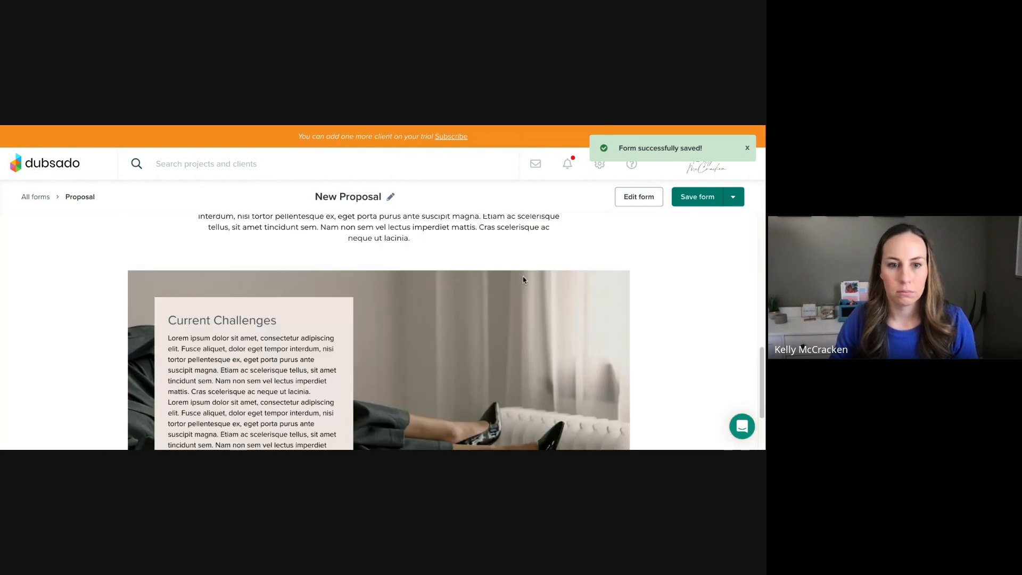
{"action": "scroll", "coordinate": [523, 278], "scroll_direction": "down", "scroll_amount": 1}
{"action": "scroll", "coordinate": [463, 298], "scroll_direction": "up", "scroll_amount": 3}
{"action": "scroll", "coordinate": [403, 319], "scroll_direction": "down", "scroll_amount": 1}
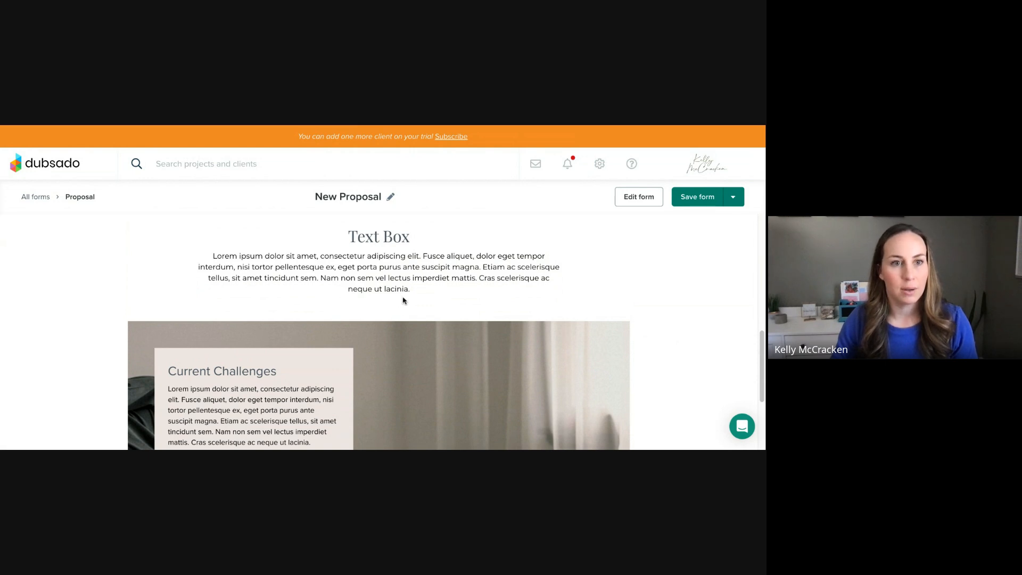
{"action": "scroll", "coordinate": [421, 352], "scroll_direction": "down", "scroll_amount": 2}
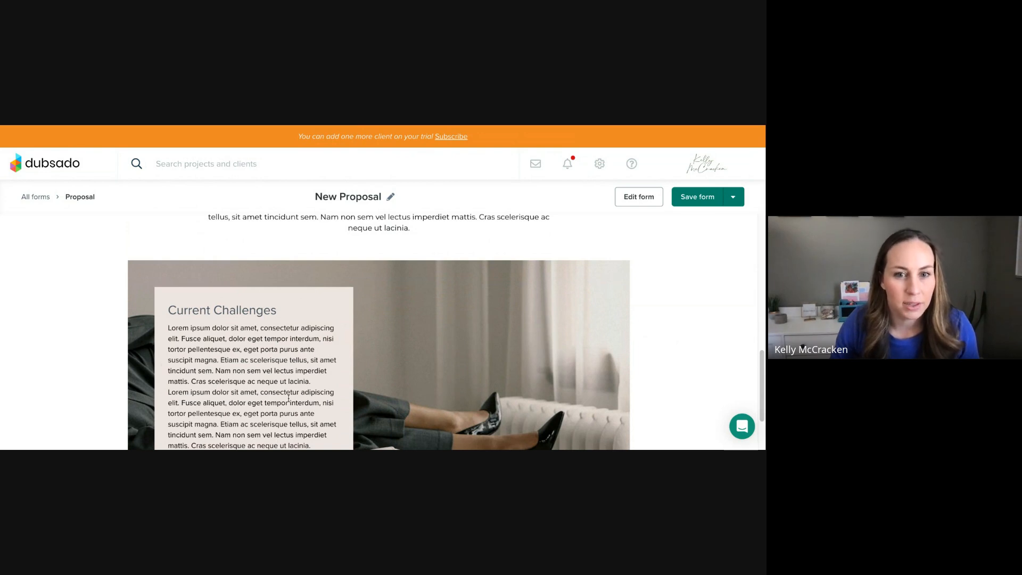
{"action": "left_click", "coordinate": [639, 198]}
{"action": "scroll", "coordinate": [610, 267], "scroll_direction": "down", "scroll_amount": 7}
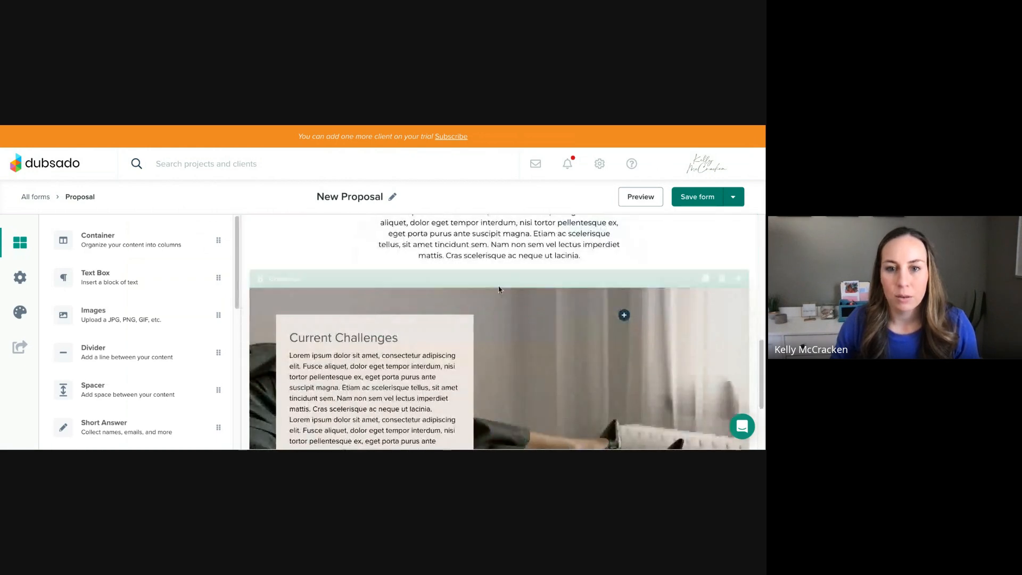
{"action": "left_click", "coordinate": [285, 278]}
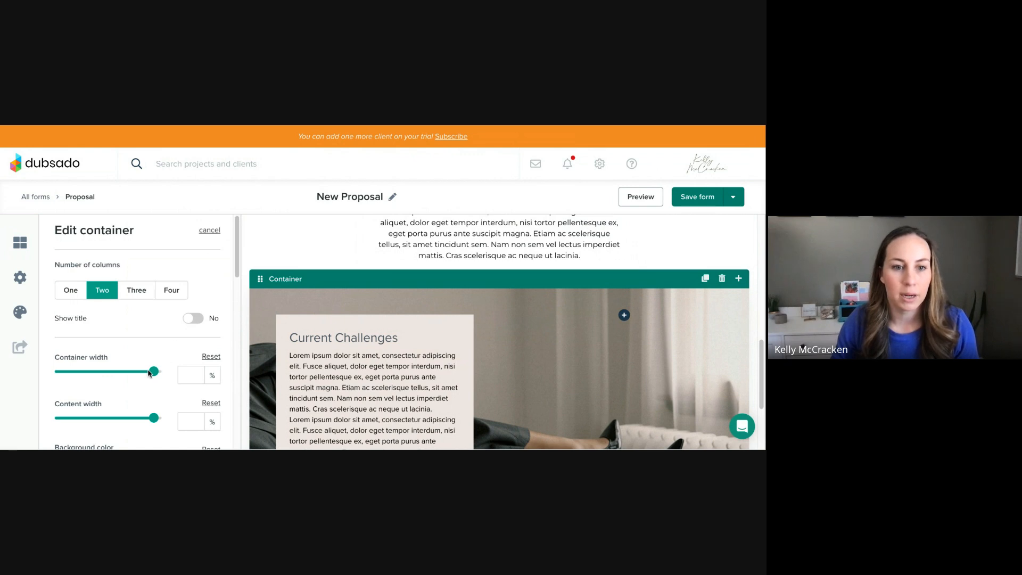
{"action": "left_click_drag", "start_coordinate": [150, 372], "coordinate": [157, 372]}
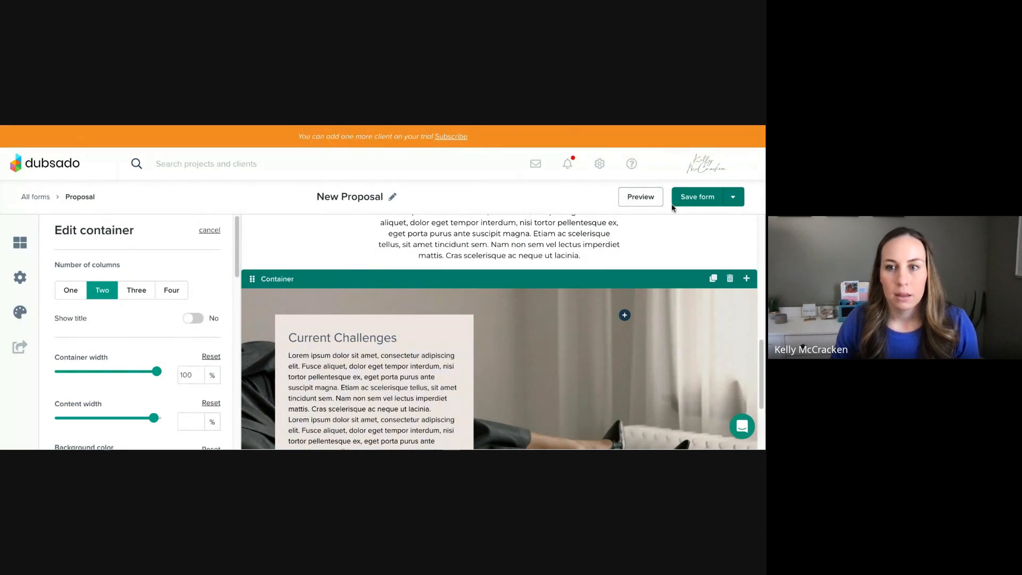
Save the form and preview the section with the full-width background image behind Current Challenges.
{"action": "left_click", "coordinate": [643, 202]}
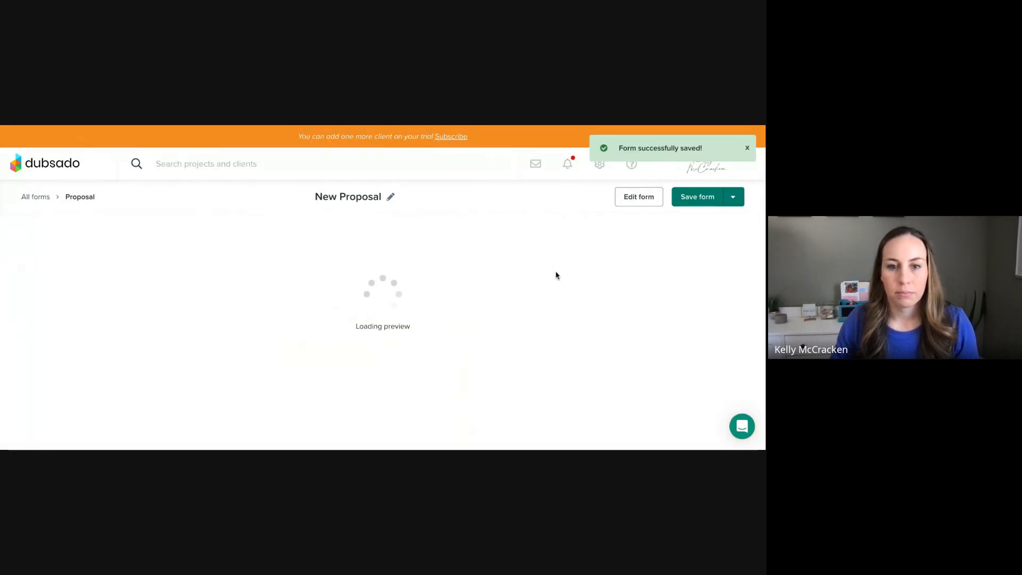
{"action": "scroll", "coordinate": [556, 277], "scroll_direction": "down", "scroll_amount": 10}
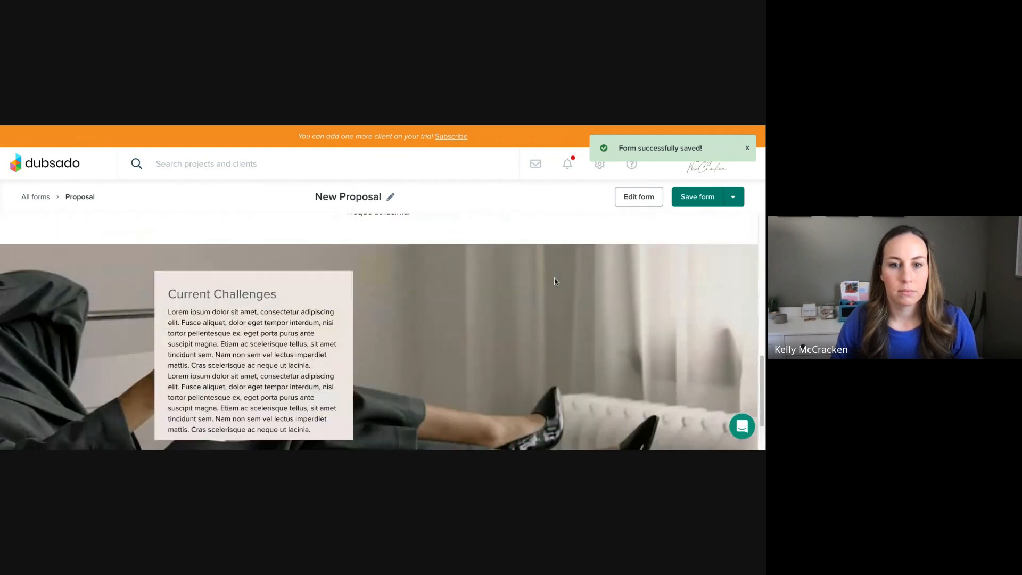
{"action": "scroll", "coordinate": [555, 281], "scroll_direction": "up", "scroll_amount": 1}
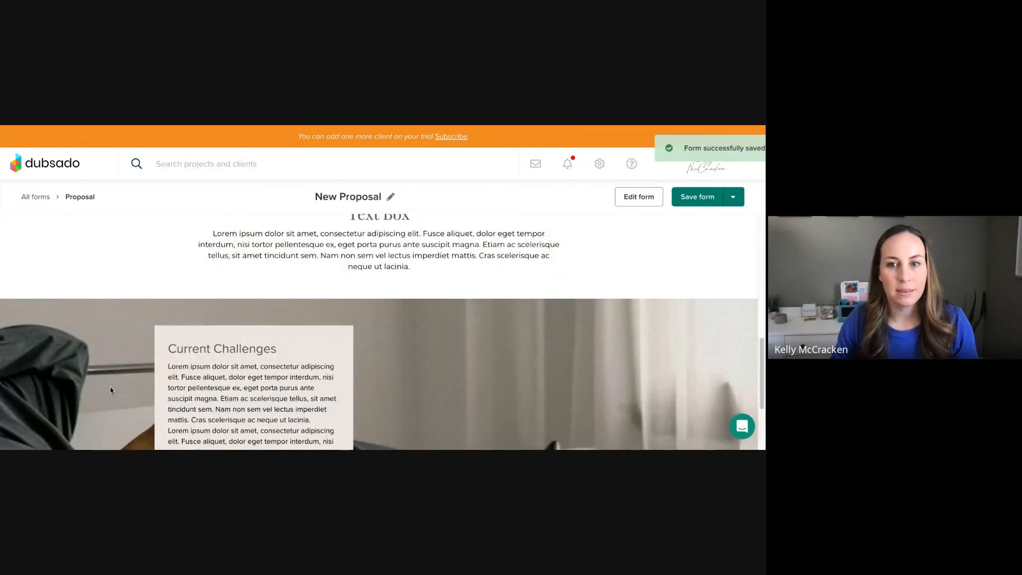
Return to editing, duplicate the nested Current Challenges container and move the copy into the outer container's second column.
{"action": "left_click", "coordinate": [646, 202]}
{"action": "scroll", "coordinate": [542, 272], "scroll_direction": "down", "scroll_amount": 8}
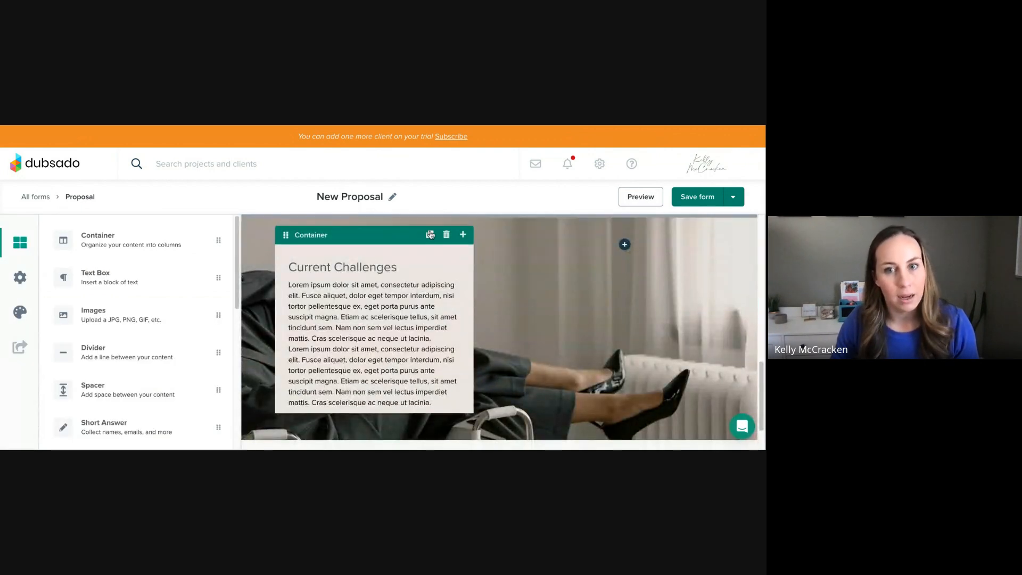
{"action": "scroll", "coordinate": [429, 237], "scroll_direction": "down", "scroll_amount": 1}
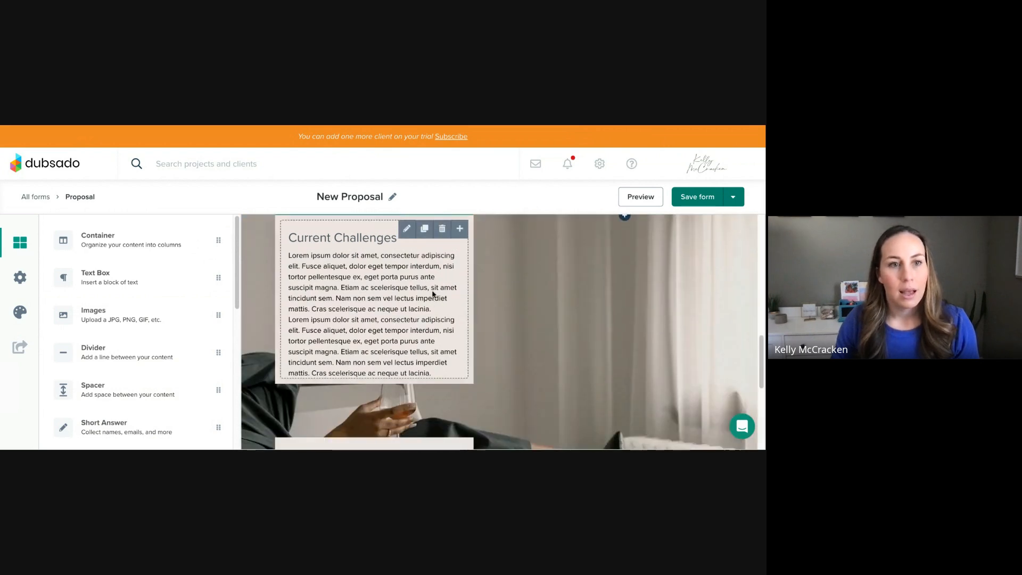
{"action": "scroll", "coordinate": [421, 255], "scroll_direction": "down", "scroll_amount": 1}
{"action": "left_click_drag", "start_coordinate": [351, 409], "coordinate": [624, 315]}
{"action": "scroll", "coordinate": [544, 301], "scroll_direction": "up", "scroll_amount": 1}
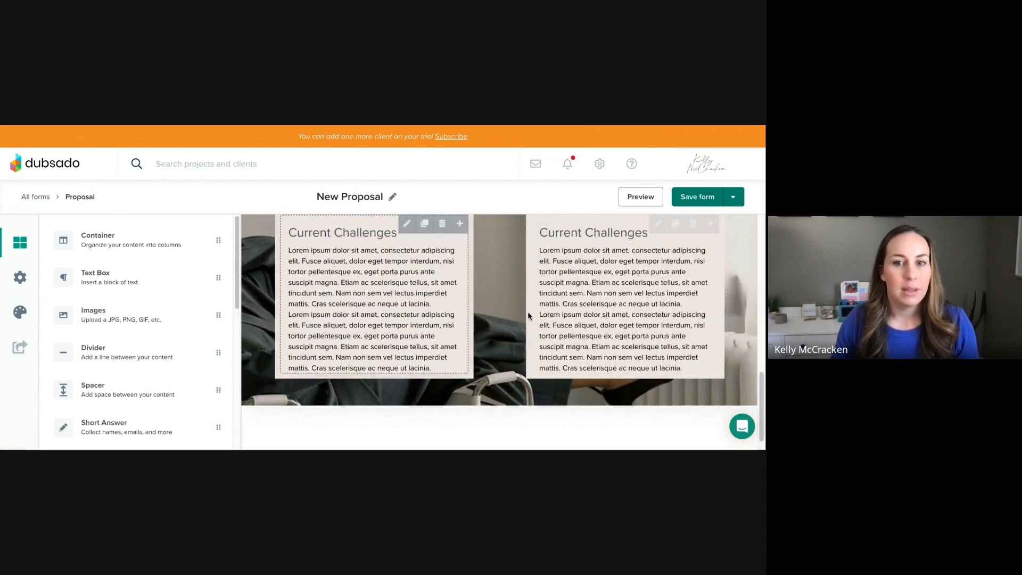
{"action": "scroll", "coordinate": [532, 295], "scroll_direction": "up", "scroll_amount": 1}
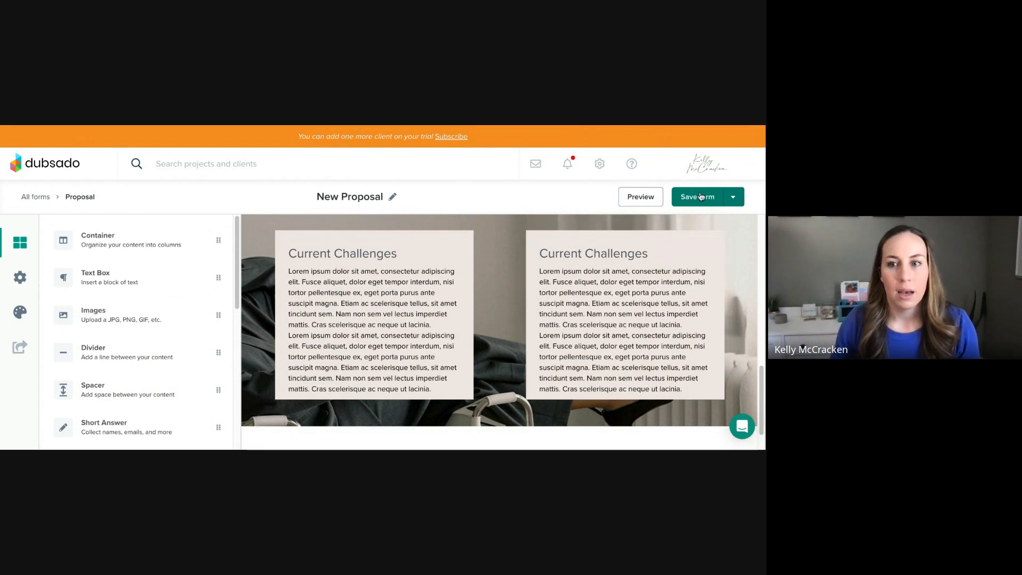
Set the outer two-column container's background image opacity to 71%.
{"action": "scroll", "coordinate": [580, 276], "scroll_direction": "up", "scroll_amount": 2}
{"action": "left_click", "coordinate": [579, 274]}
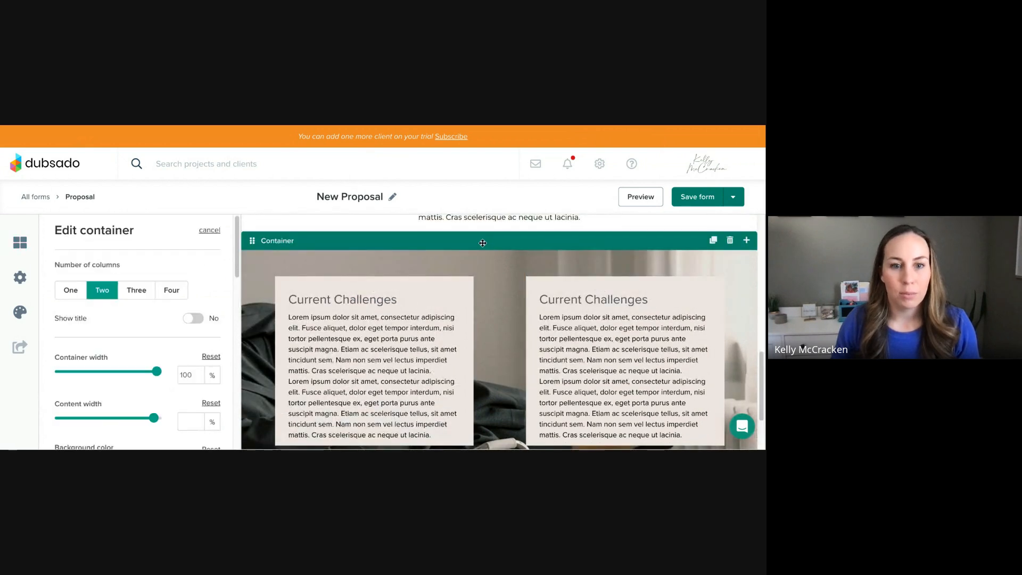
{"action": "scroll", "coordinate": [164, 344], "scroll_direction": "down", "scroll_amount": 3}
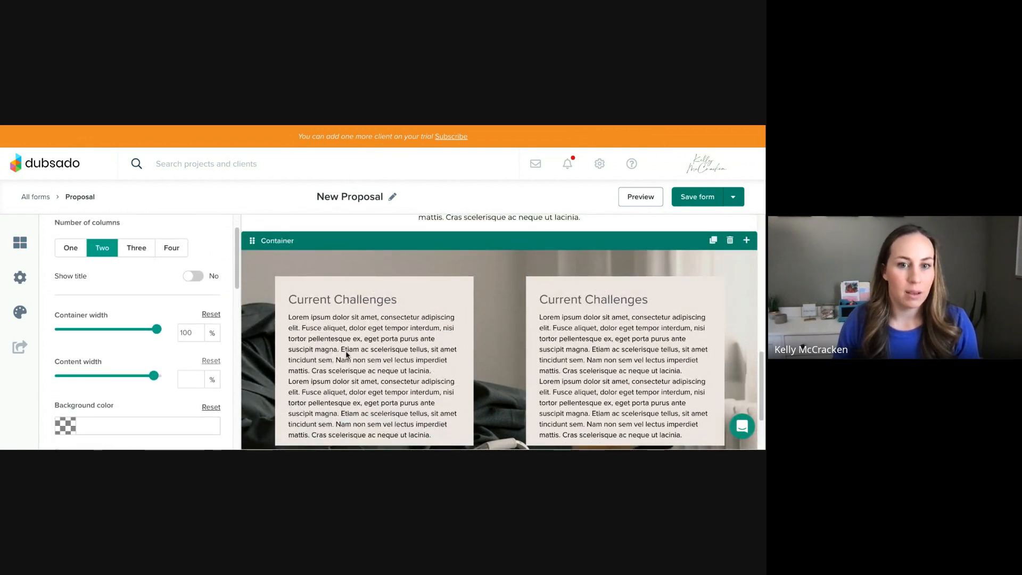
{"action": "scroll", "coordinate": [159, 402], "scroll_direction": "down", "scroll_amount": 5}
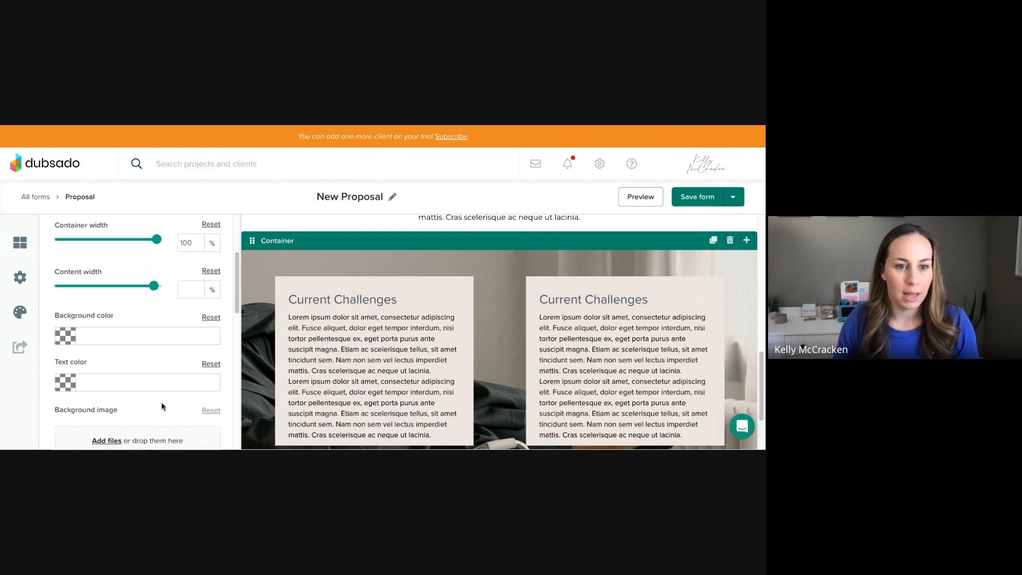
{"action": "scroll", "coordinate": [163, 407], "scroll_direction": "down", "scroll_amount": 18}
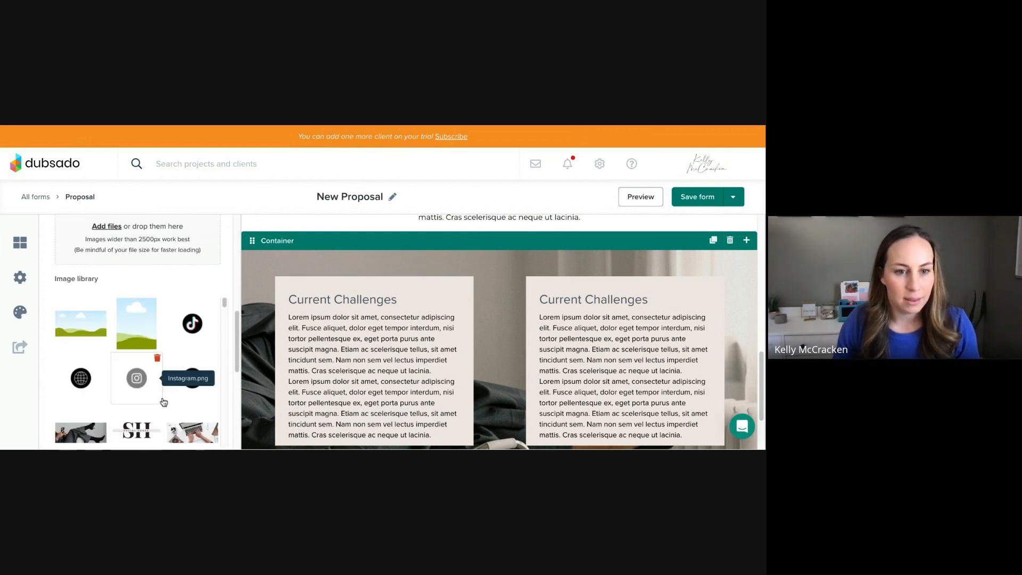
{"action": "scroll", "coordinate": [144, 352], "scroll_direction": "up", "scroll_amount": 3}
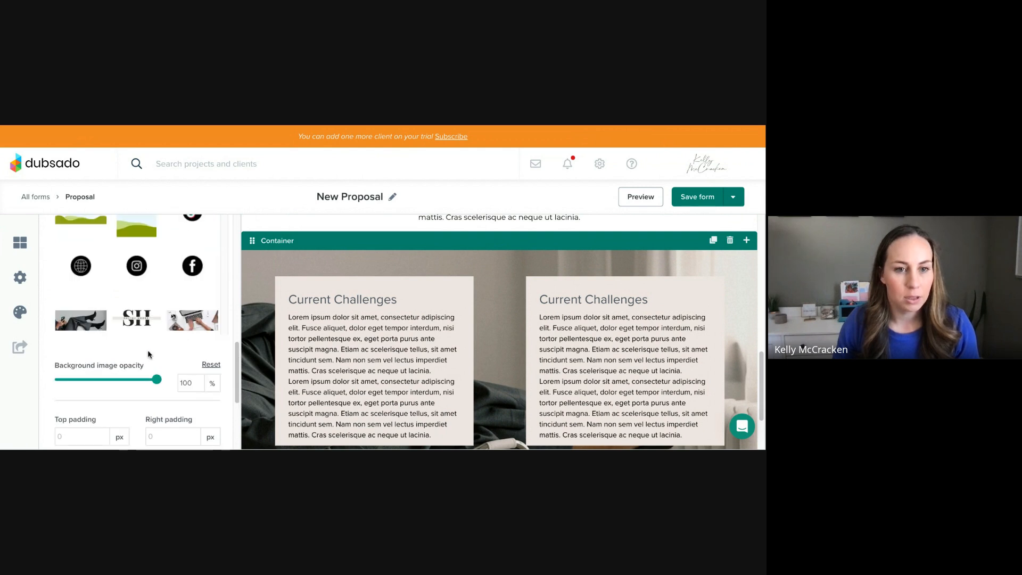
{"action": "left_click_drag", "start_coordinate": [156, 380], "coordinate": [129, 385]}
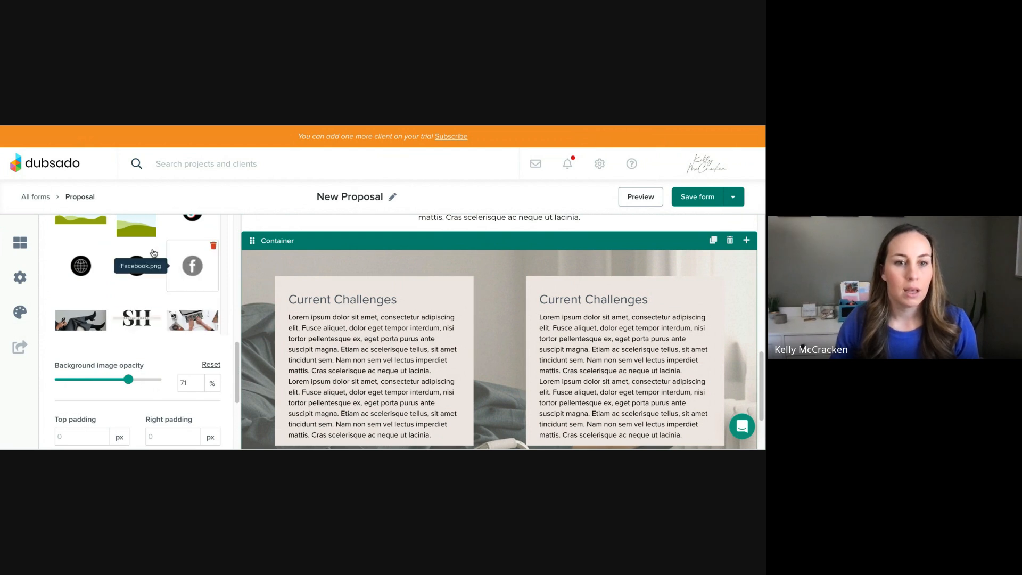
Replace the outer container's background image with the library image haute-stock-photography-subscription-wealth-era-collection-final-12.jpg.
{"action": "scroll", "coordinate": [176, 276], "scroll_direction": "down", "scroll_amount": 5}
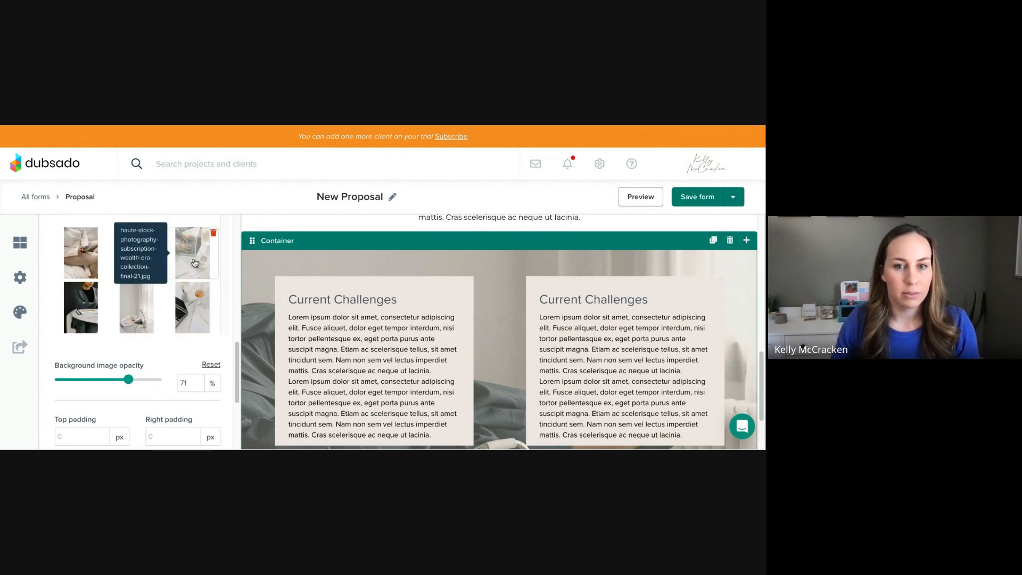
{"action": "left_click", "coordinate": [195, 265]}
{"action": "left_click", "coordinate": [194, 300]}
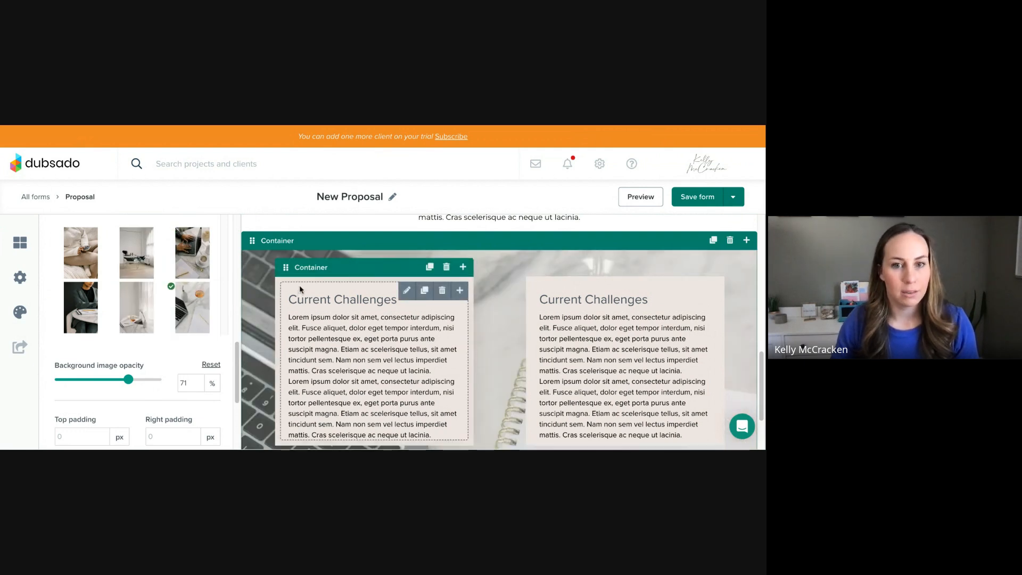
{"action": "scroll", "coordinate": [301, 286], "scroll_direction": "down", "scroll_amount": 1}
{"action": "scroll", "coordinate": [305, 286], "scroll_direction": "down", "scroll_amount": 1}
{"action": "scroll", "coordinate": [305, 285], "scroll_direction": "up", "scroll_amount": 2}
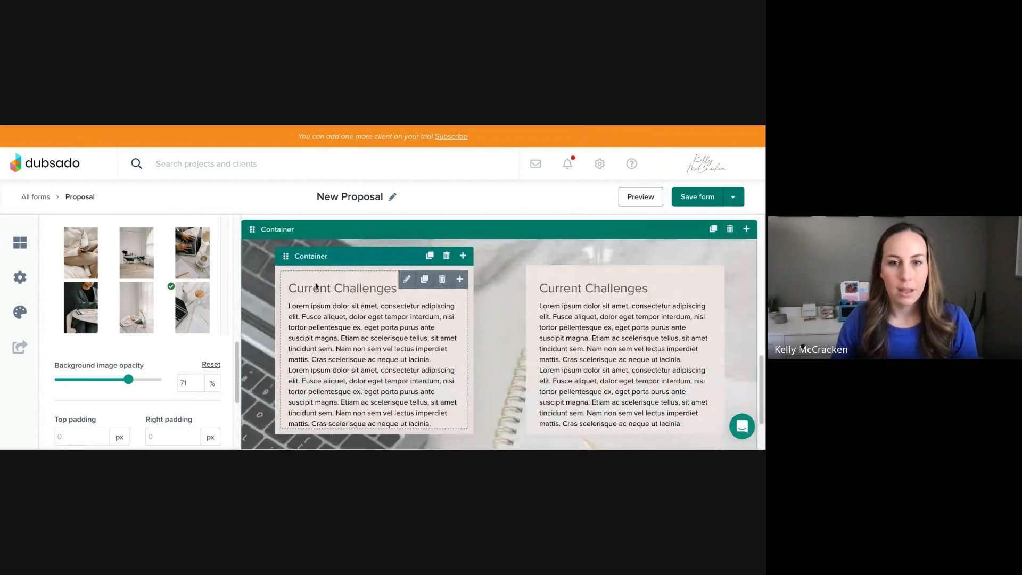
Try the final-12.jpg library image behind the first Current Challenges container at 15% and 79% opacity, then reset its opacity.
{"action": "left_click", "coordinate": [336, 260]}
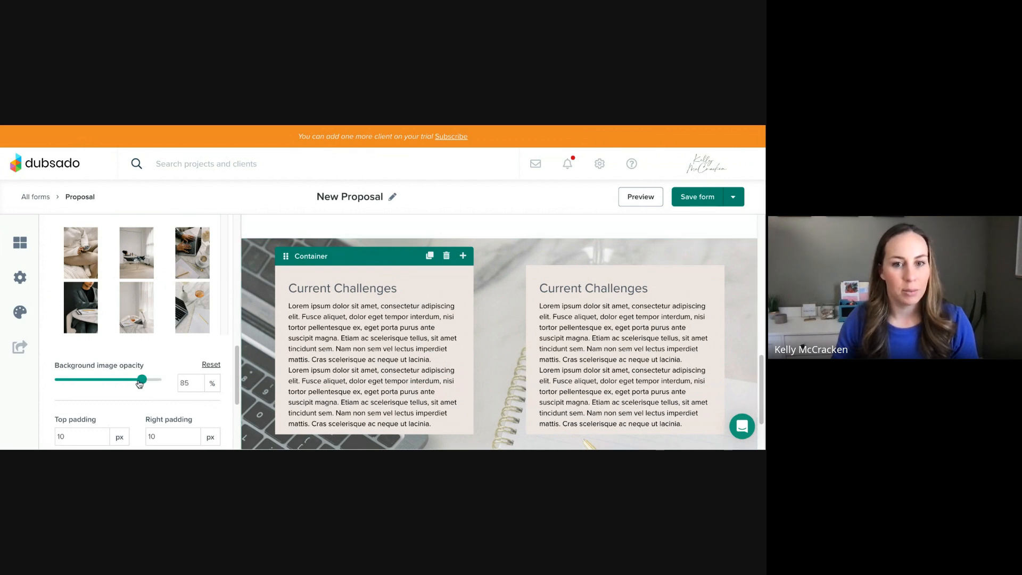
{"action": "left_click_drag", "start_coordinate": [140, 383], "coordinate": [169, 387]}
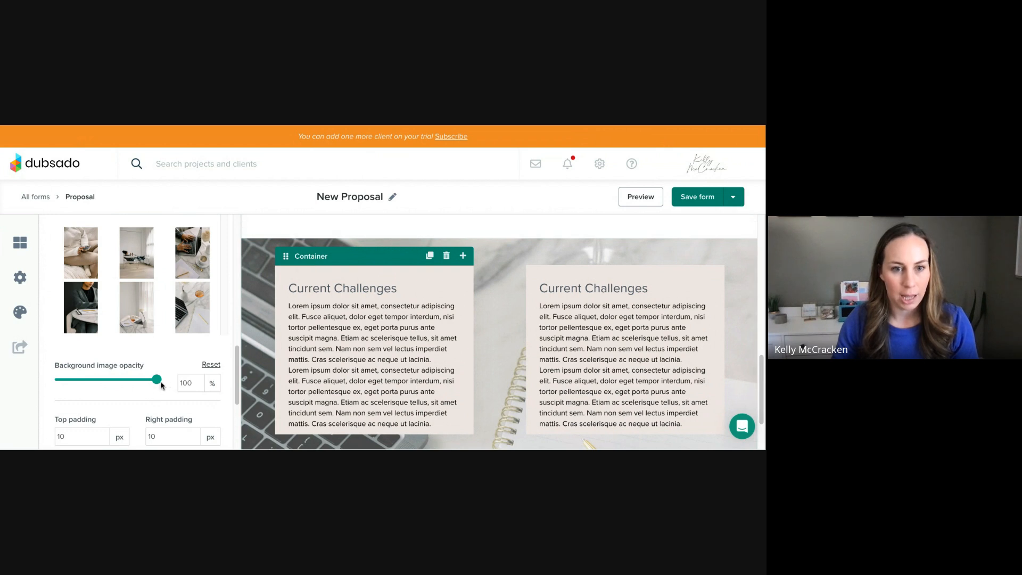
{"action": "left_click_drag", "start_coordinate": [153, 382], "coordinate": [75, 385]}
{"action": "left_click", "coordinate": [207, 308]}
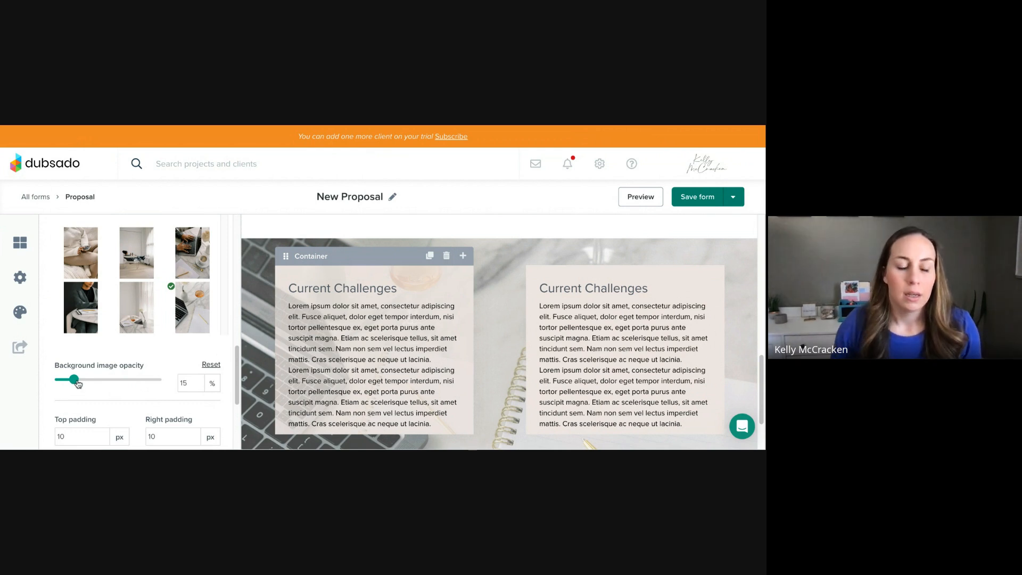
{"action": "left_click_drag", "start_coordinate": [78, 384], "coordinate": [136, 384]}
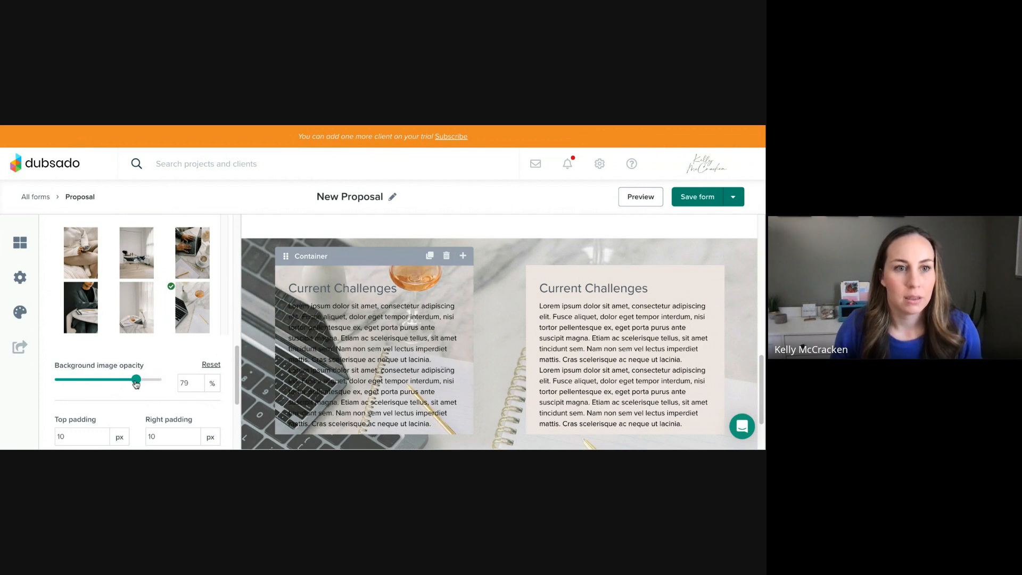
{"action": "left_click", "coordinate": [209, 366]}
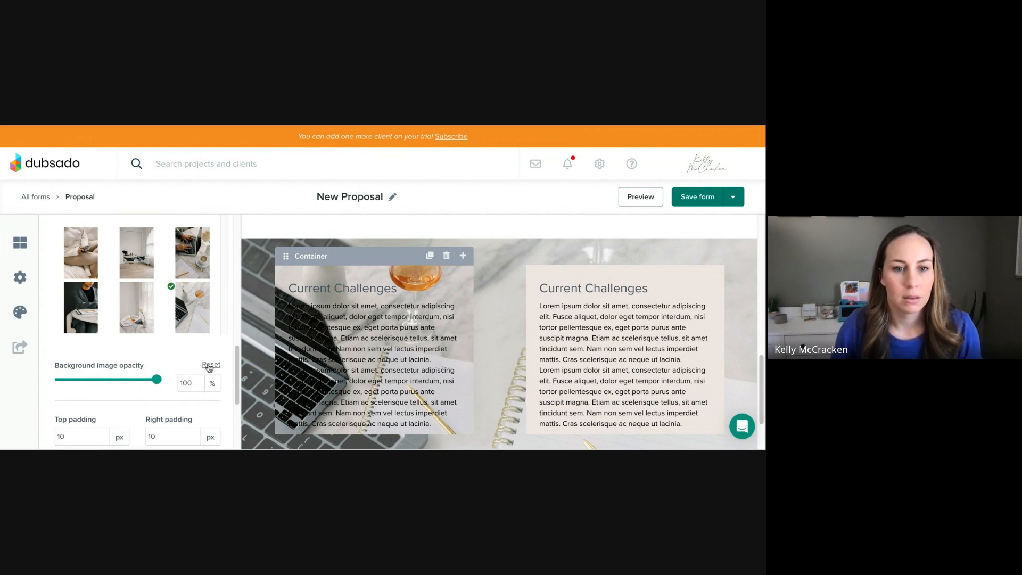
Try the final-21.jpg library image and the chair photo as the first Current Challenges container's background.
{"action": "scroll", "coordinate": [209, 346], "scroll_direction": "up", "scroll_amount": 1}
{"action": "scroll", "coordinate": [246, 318], "scroll_direction": "up", "scroll_amount": 1}
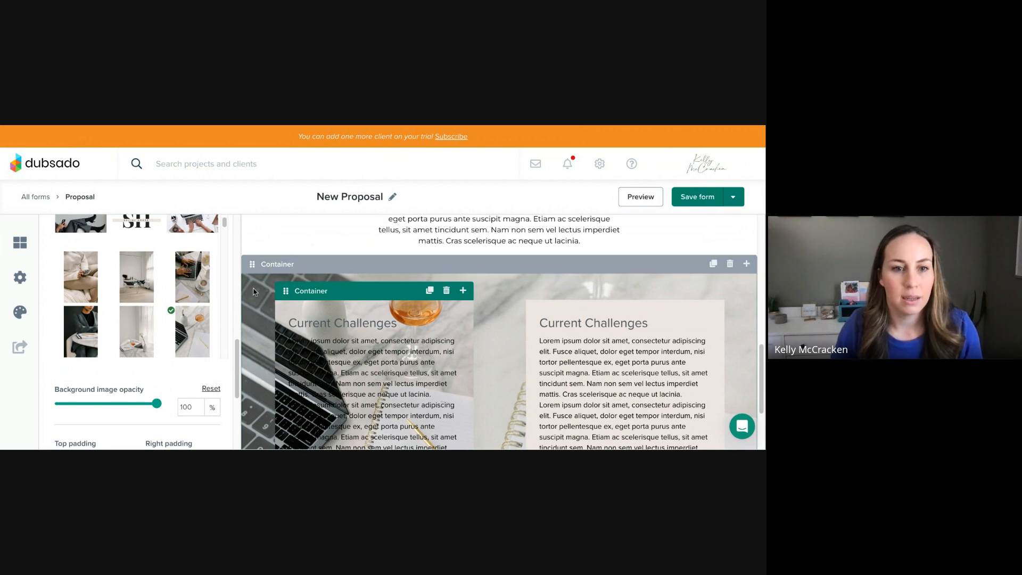
{"action": "left_click", "coordinate": [188, 281]}
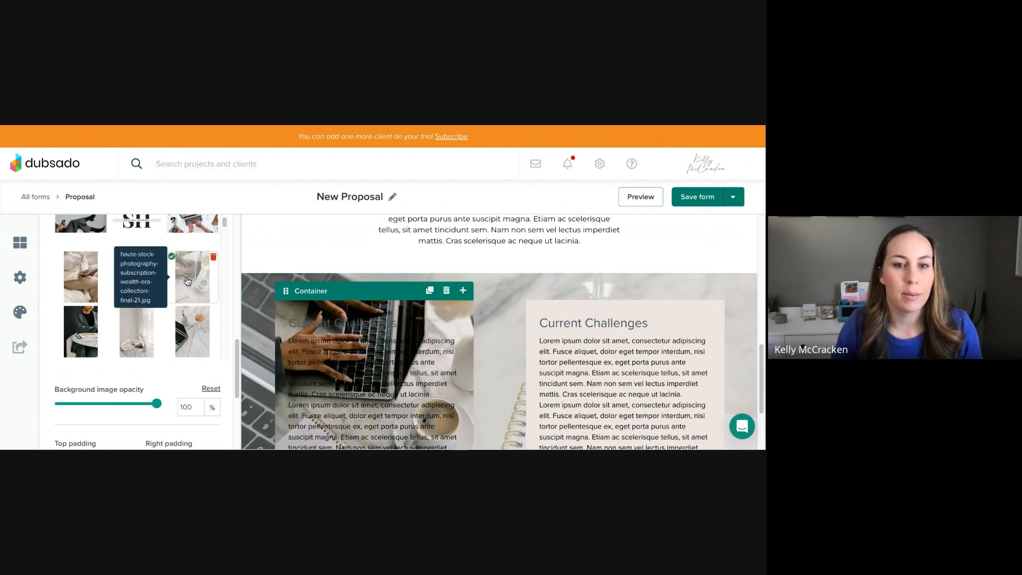
{"action": "left_click", "coordinate": [137, 334]}
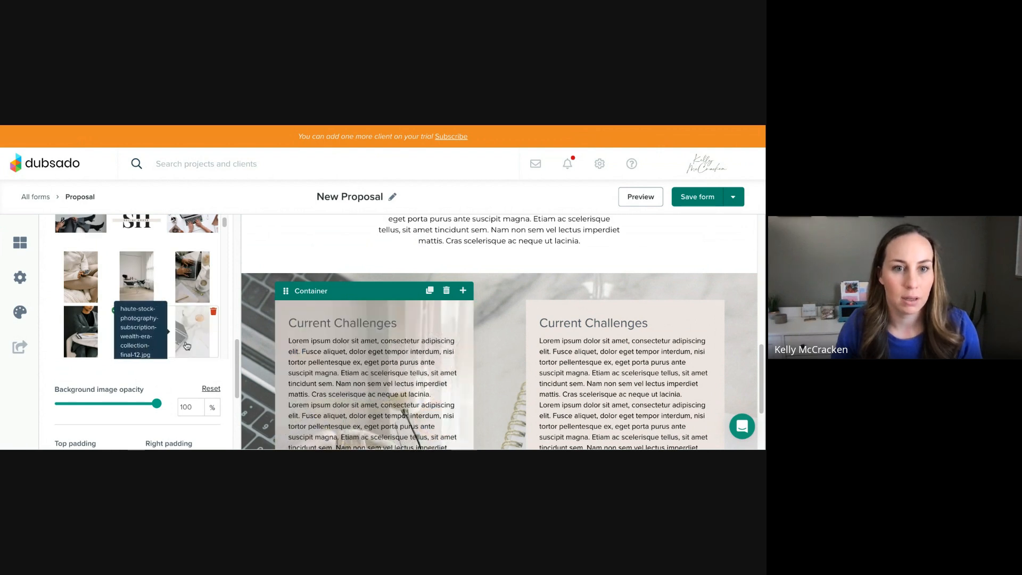
Reset the first Current Challenges container's background image so only its #efe5e3 background color is used, and save the form.
{"action": "scroll", "coordinate": [192, 330], "scroll_direction": "up", "scroll_amount": 2}
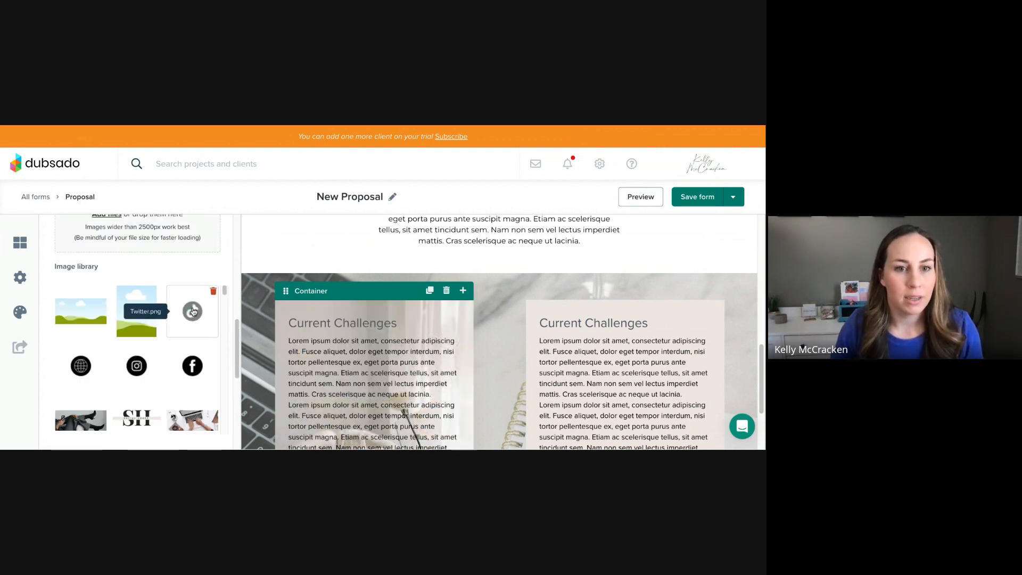
{"action": "scroll", "coordinate": [193, 311], "scroll_direction": "up", "scroll_amount": 2}
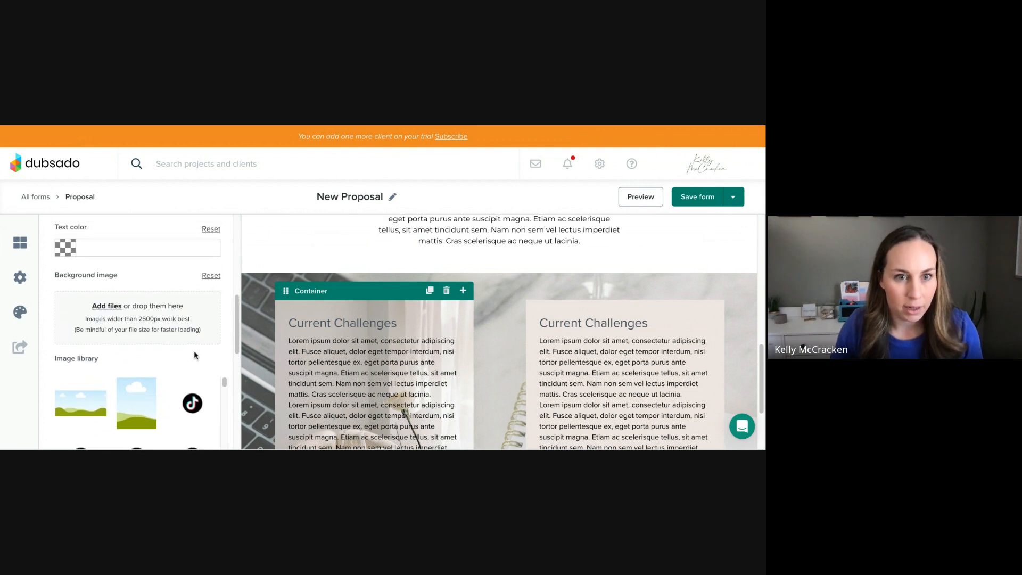
{"action": "scroll", "coordinate": [200, 346], "scroll_direction": "up", "scroll_amount": 1}
{"action": "scroll", "coordinate": [190, 376], "scroll_direction": "down", "scroll_amount": 1}
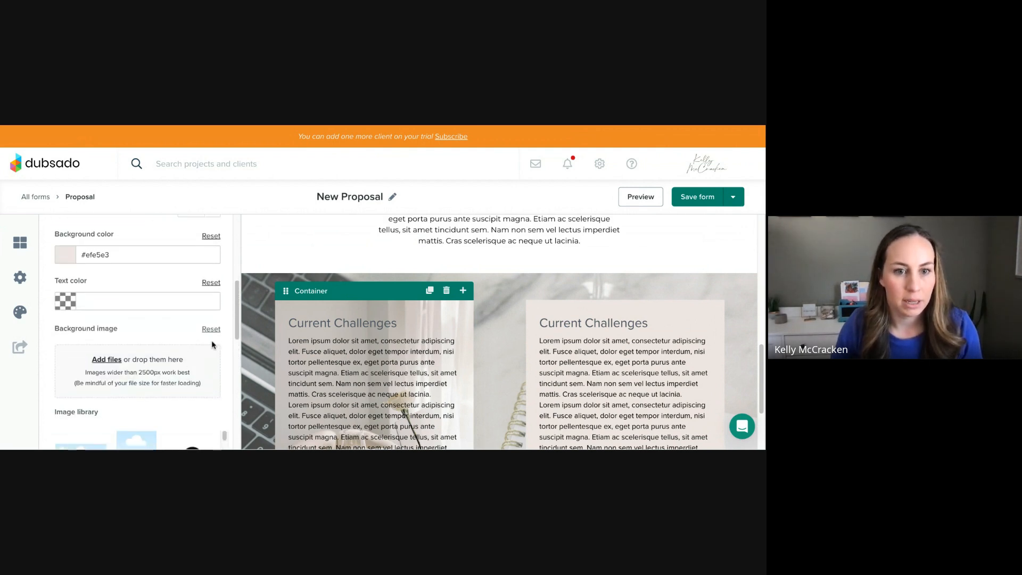
{"action": "left_click", "coordinate": [208, 333]}
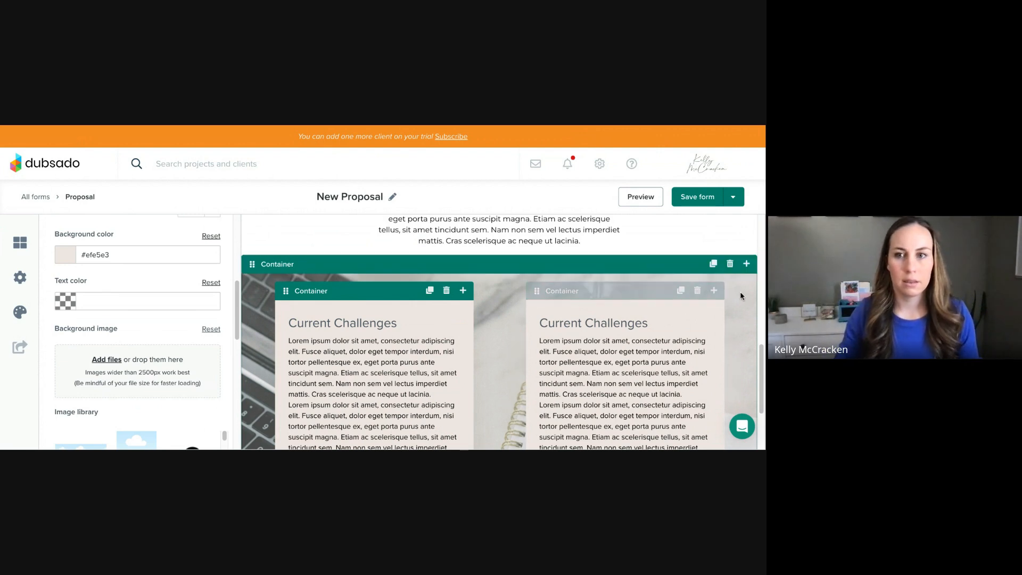
{"action": "left_click", "coordinate": [698, 197]}
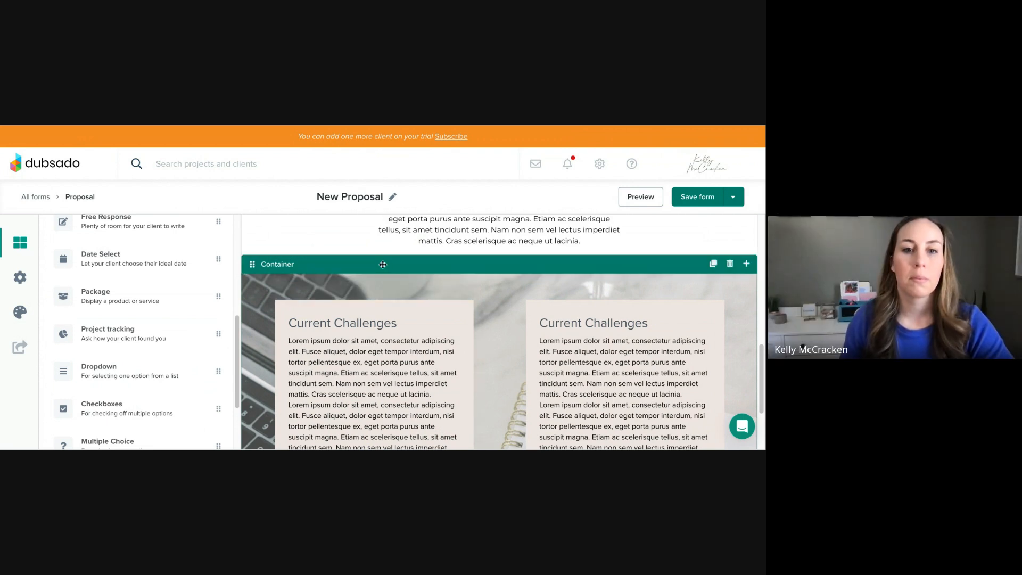
Replace the outer Current Challenges container's background with the library photo of hands at a laptop beside a coffee cup.
{"action": "left_click", "coordinate": [382, 264]}
{"action": "scroll", "coordinate": [184, 379], "scroll_direction": "down", "scroll_amount": 3}
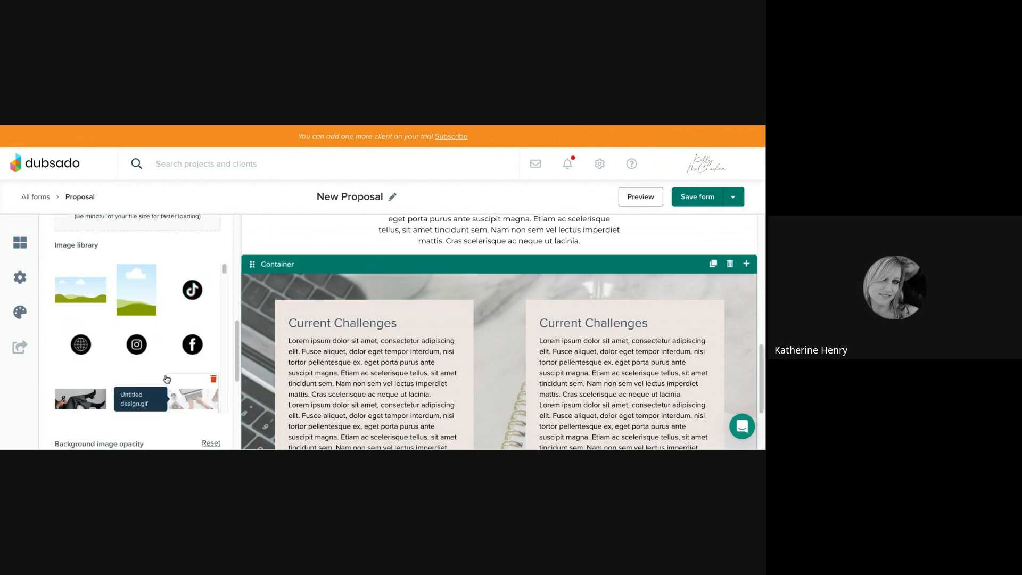
{"action": "scroll", "coordinate": [176, 373], "scroll_direction": "down", "scroll_amount": 2}
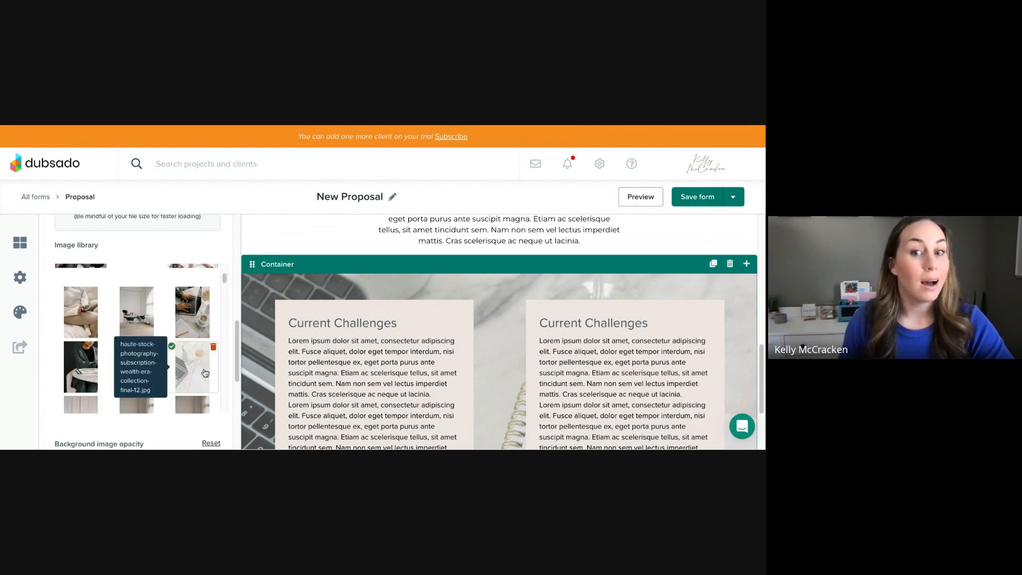
{"action": "left_click", "coordinate": [199, 323]}
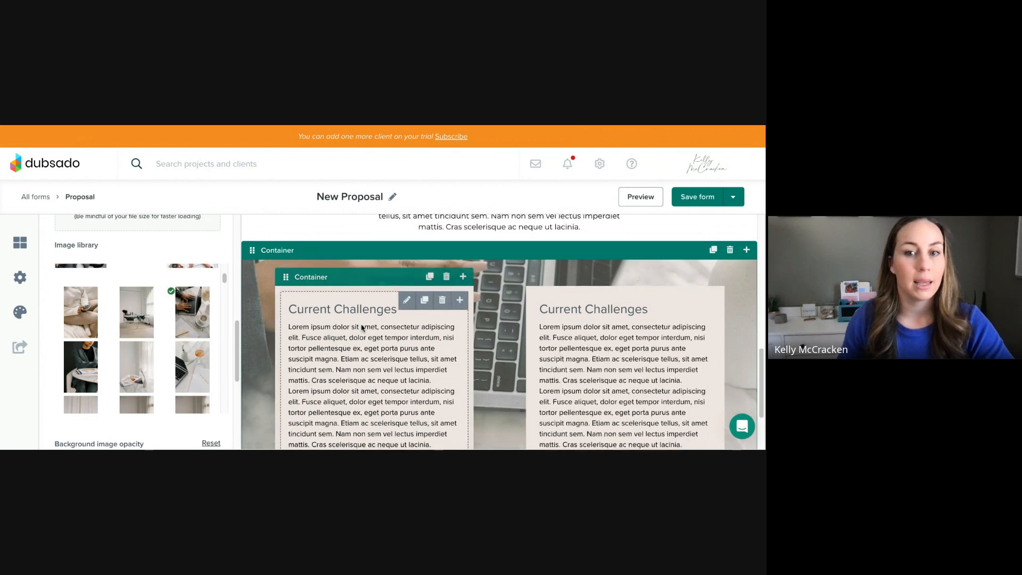
{"action": "scroll", "coordinate": [471, 341], "scroll_direction": "down", "scroll_amount": 3}
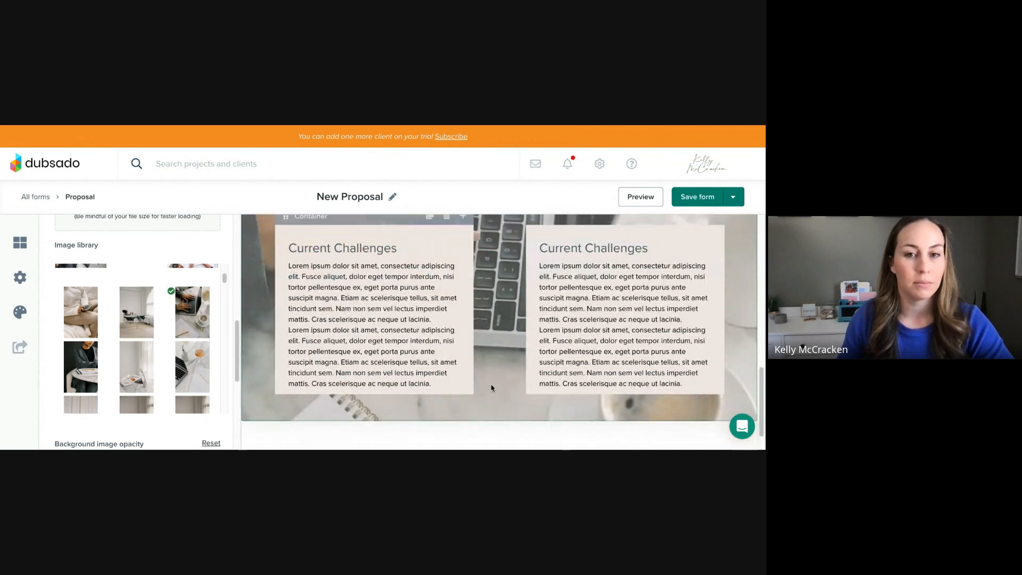
{"action": "scroll", "coordinate": [373, 335], "scroll_direction": "up", "scroll_amount": 2}
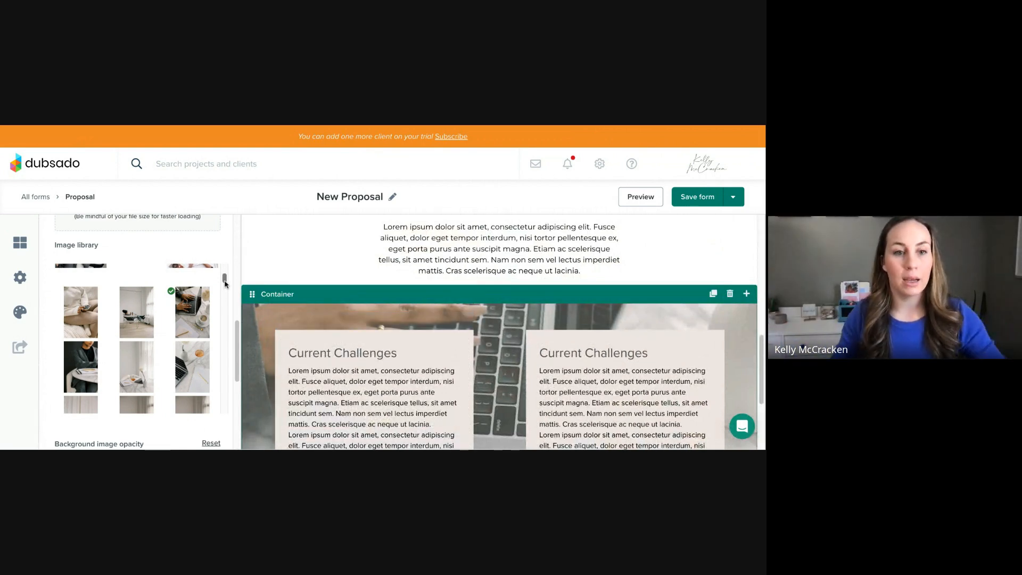
{"action": "scroll", "coordinate": [207, 266], "scroll_direction": "up", "scroll_amount": 2}
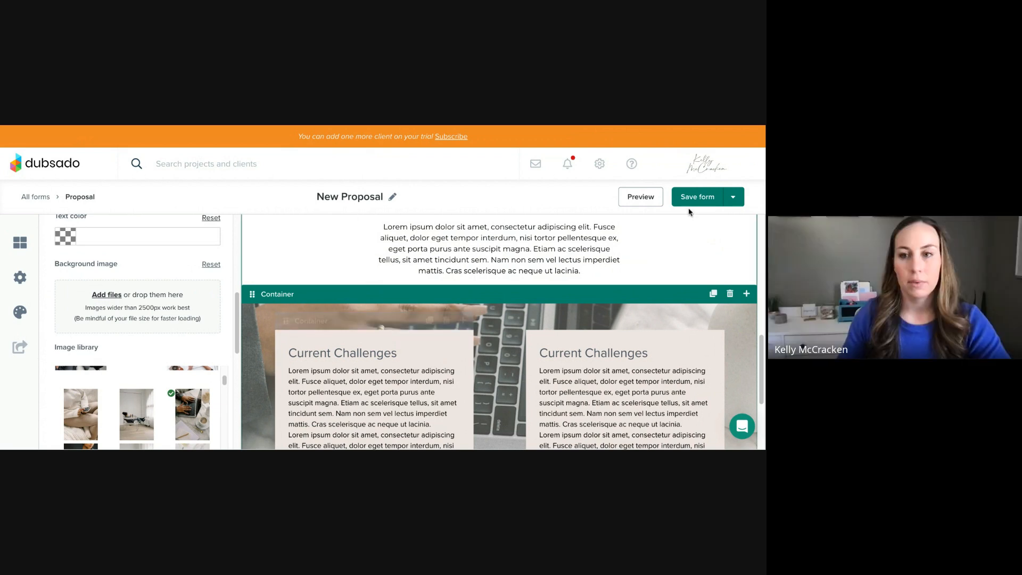
Add a two-column container at the end of the form, below the Current Challenges section.
{"action": "scroll", "coordinate": [504, 332], "scroll_direction": "down", "scroll_amount": 1}
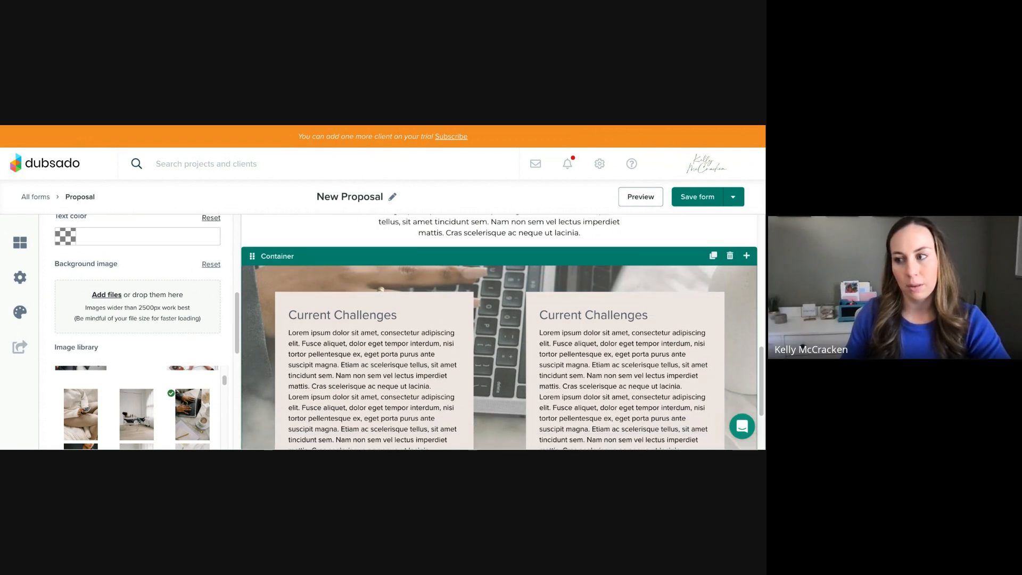
{"action": "scroll", "coordinate": [413, 349], "scroll_direction": "down", "scroll_amount": 2}
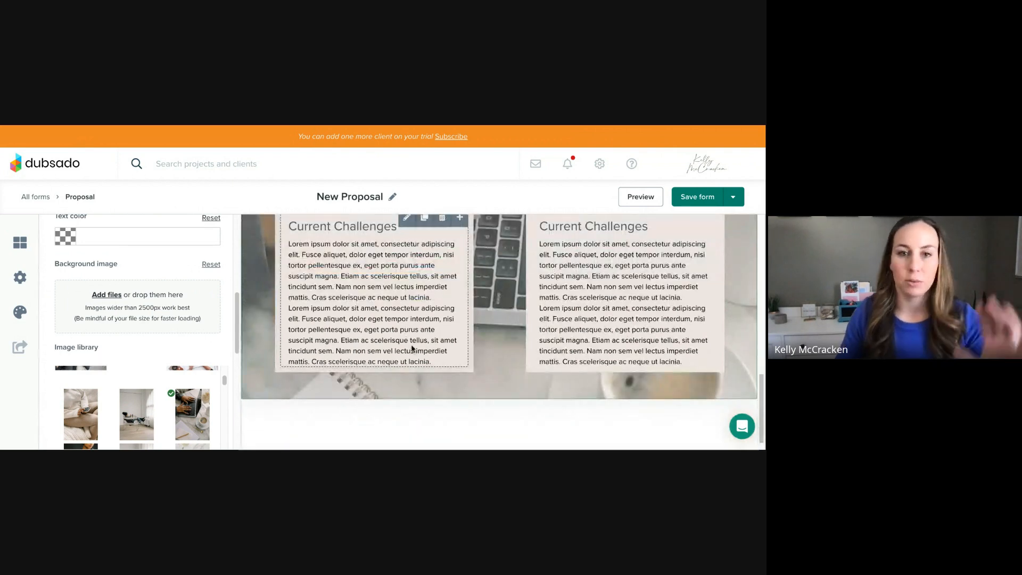
{"action": "scroll", "coordinate": [559, 367], "scroll_direction": "down", "scroll_amount": 1}
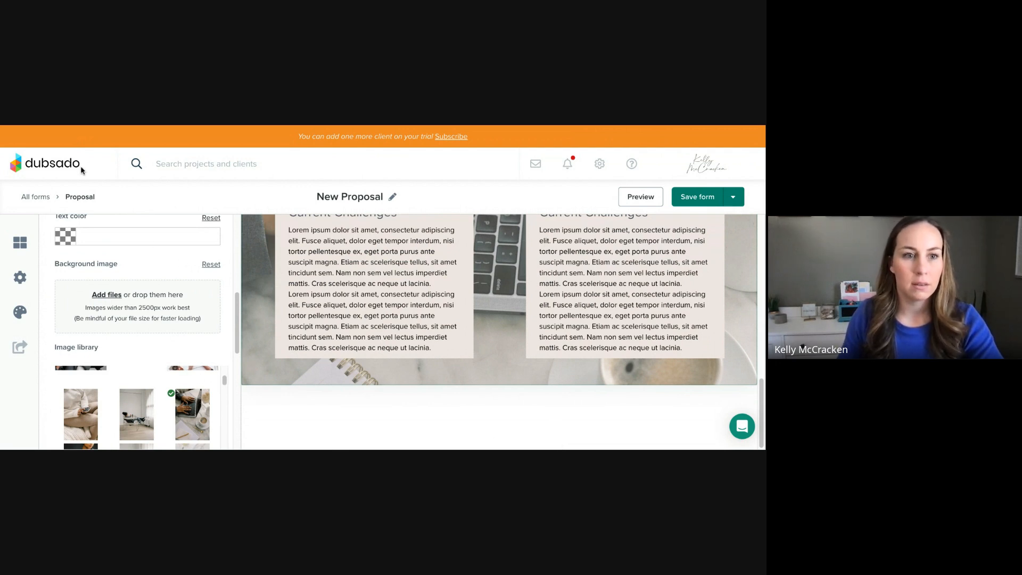
{"action": "left_click", "coordinate": [24, 241]}
{"action": "scroll", "coordinate": [76, 324], "scroll_direction": "up", "scroll_amount": 5}
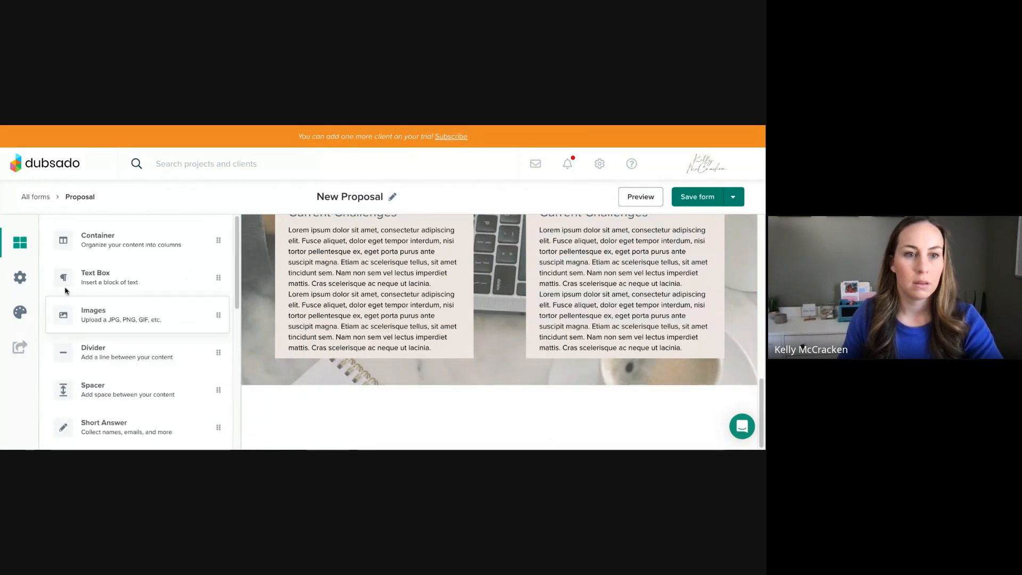
{"action": "left_click_drag", "start_coordinate": [97, 240], "coordinate": [352, 332]}
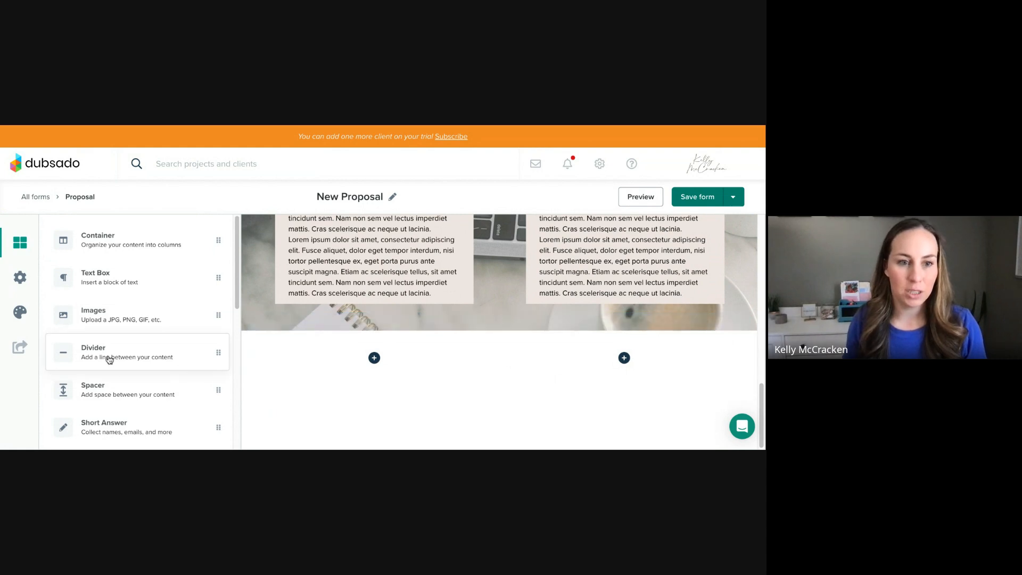
Add an image element to the new container's first column, duplicate it, and move one of the two into the second column.
{"action": "left_click_drag", "start_coordinate": [75, 322], "coordinate": [495, 357]}
{"action": "left_click", "coordinate": [456, 339]}
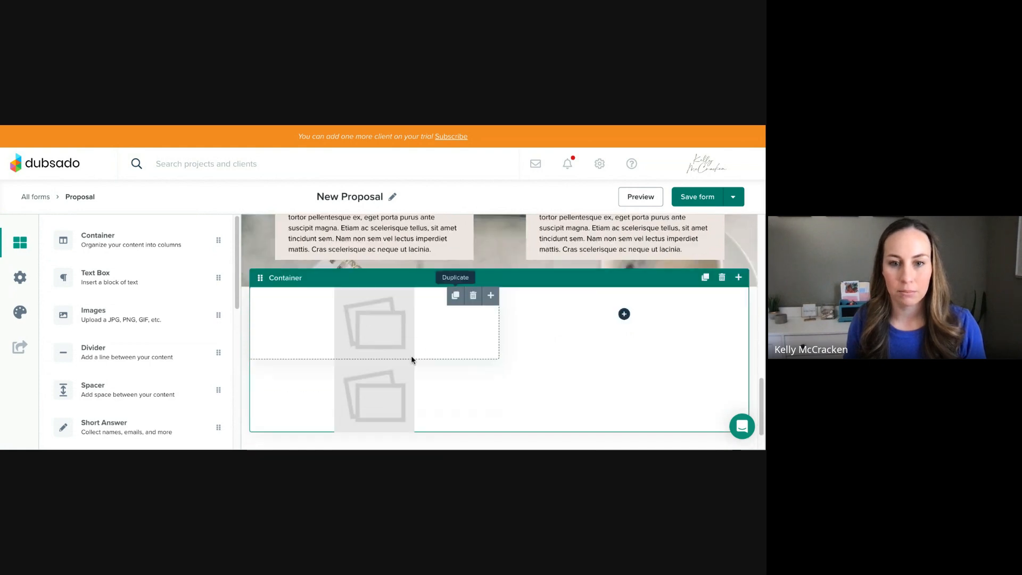
{"action": "scroll", "coordinate": [411, 356], "scroll_direction": "down", "scroll_amount": 2}
{"action": "left_click_drag", "start_coordinate": [403, 328], "coordinate": [557, 284]}
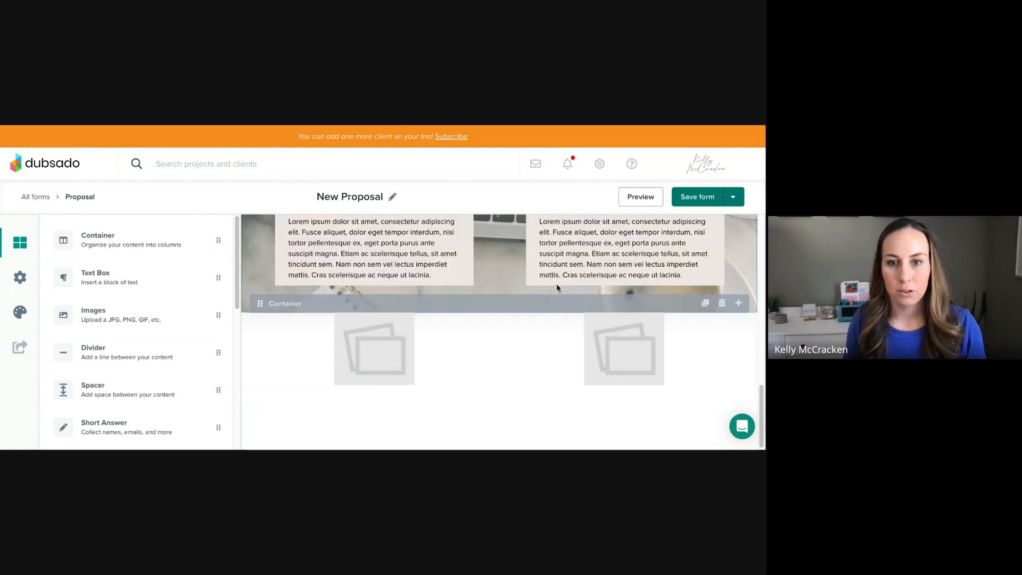
Fill the first column's image placeholder with the library photo of a person in a cream sweater holding a phone.
{"action": "left_click", "coordinate": [359, 352]}
{"action": "scroll", "coordinate": [105, 394], "scroll_direction": "down", "scroll_amount": 5}
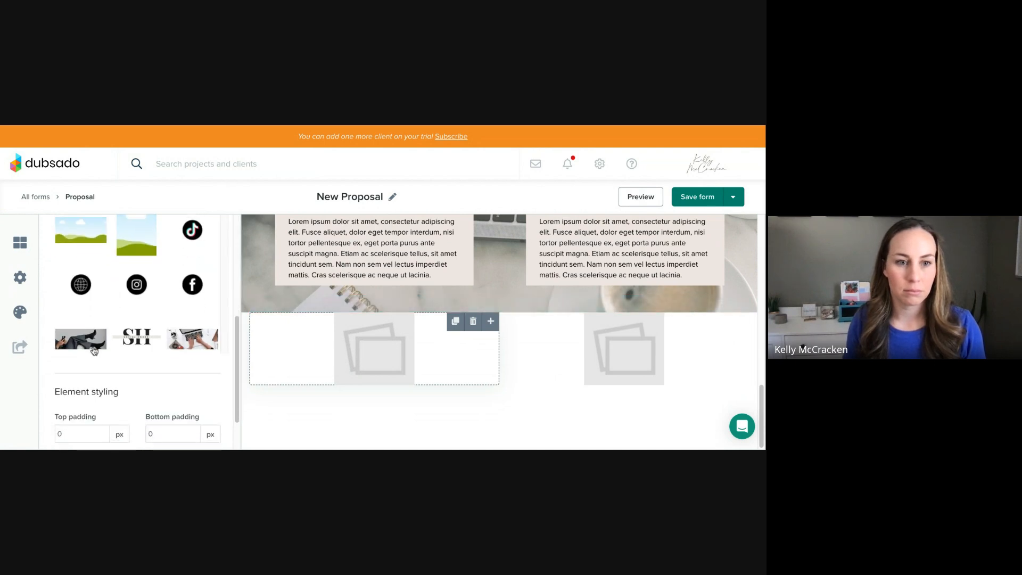
{"action": "scroll", "coordinate": [80, 330], "scroll_direction": "up", "scroll_amount": 3}
{"action": "scroll", "coordinate": [72, 346], "scroll_direction": "down", "scroll_amount": 2}
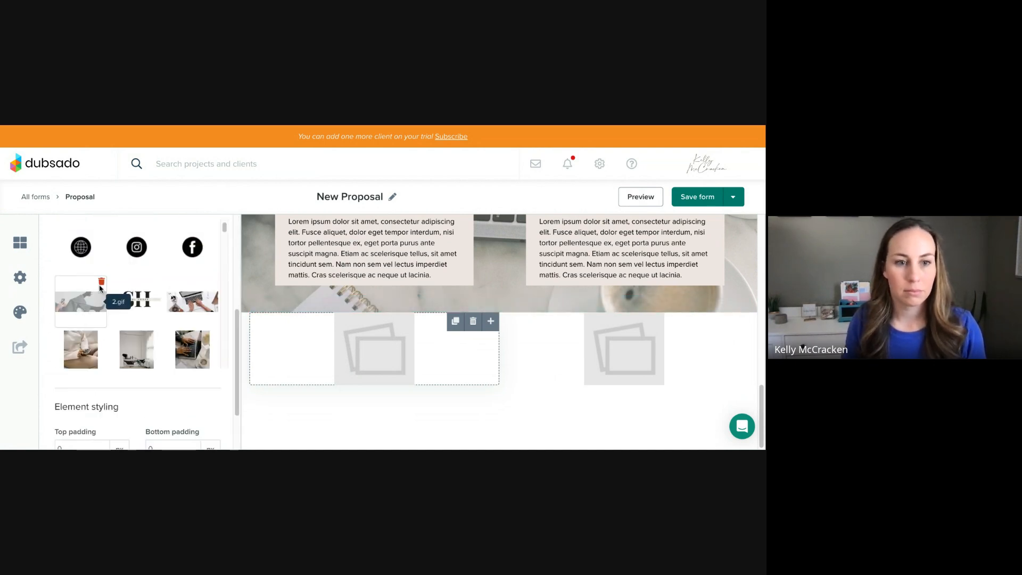
{"action": "left_click", "coordinate": [72, 350]}
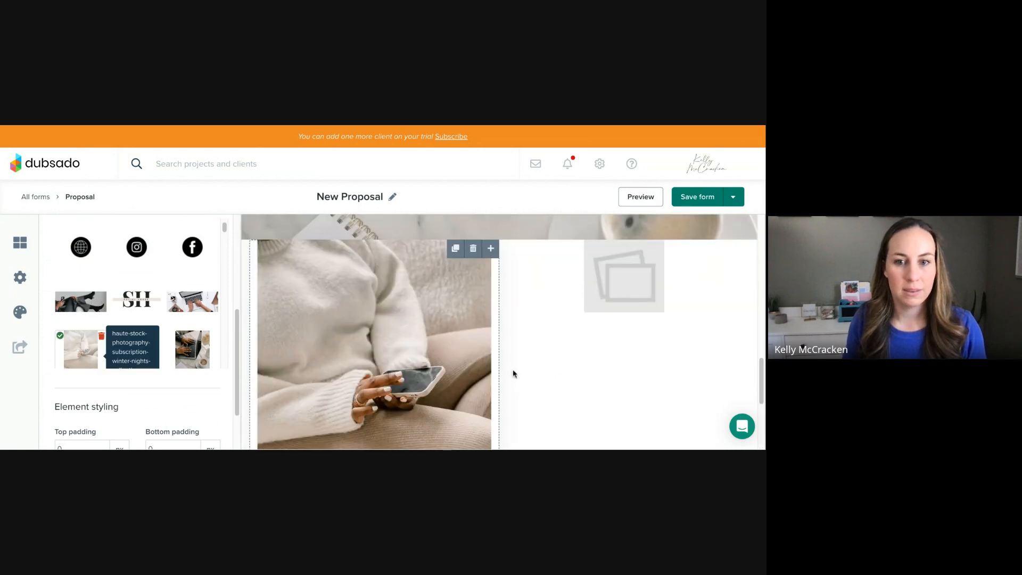
Fill the second column's image placeholder with the library photo of the woman reclining in a chair.
{"action": "left_click", "coordinate": [623, 274]}
{"action": "left_click", "coordinate": [134, 357]}
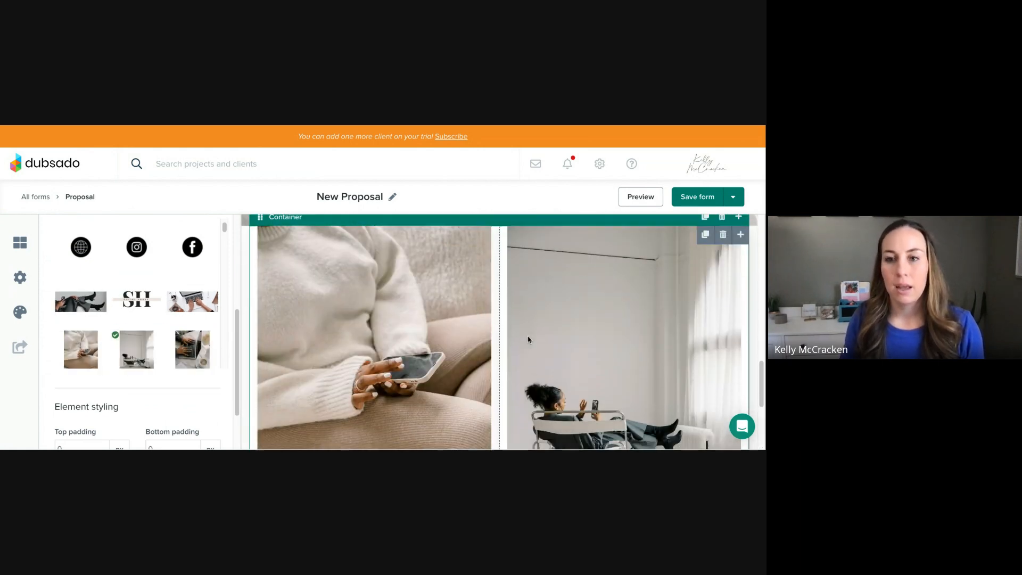
{"action": "scroll", "coordinate": [391, 345], "scroll_direction": "down", "scroll_amount": 3}
{"action": "scroll", "coordinate": [391, 345], "scroll_direction": "up", "scroll_amount": 2}
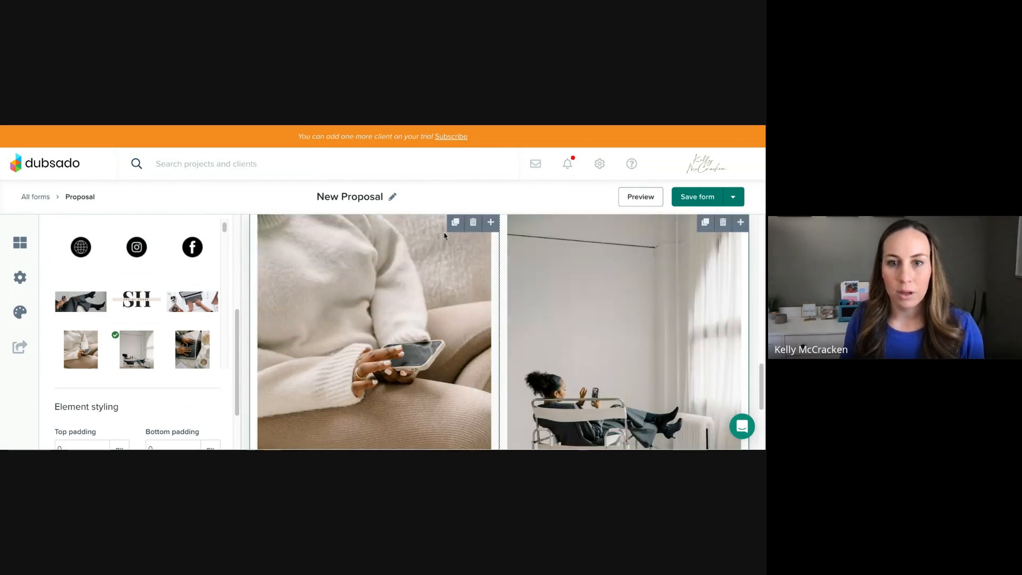
Duplicate the first column's sweater photo, swap the copy for the library photo of iced coffee and a tablet, and save the form.
{"action": "left_click", "coordinate": [456, 222]}
{"action": "scroll", "coordinate": [449, 301], "scroll_direction": "down", "scroll_amount": 6}
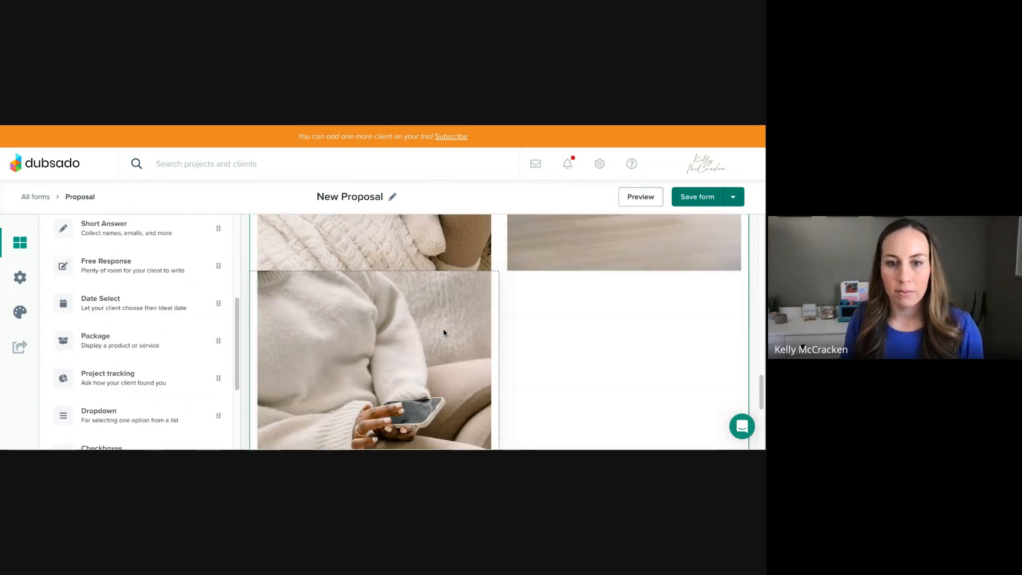
{"action": "left_click", "coordinate": [438, 338]}
{"action": "scroll", "coordinate": [107, 354], "scroll_direction": "down", "scroll_amount": 5}
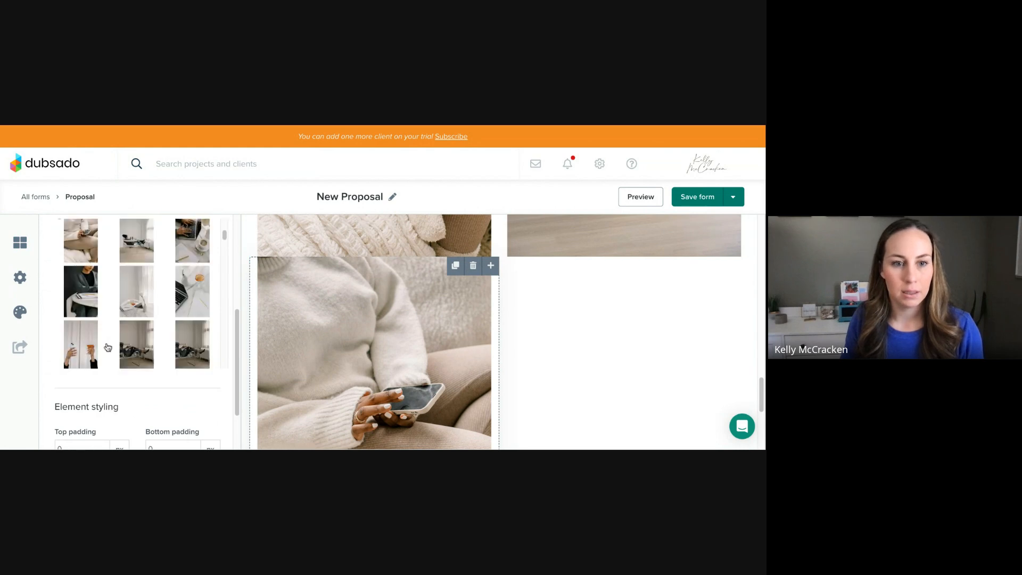
{"action": "left_click", "coordinate": [79, 350]}
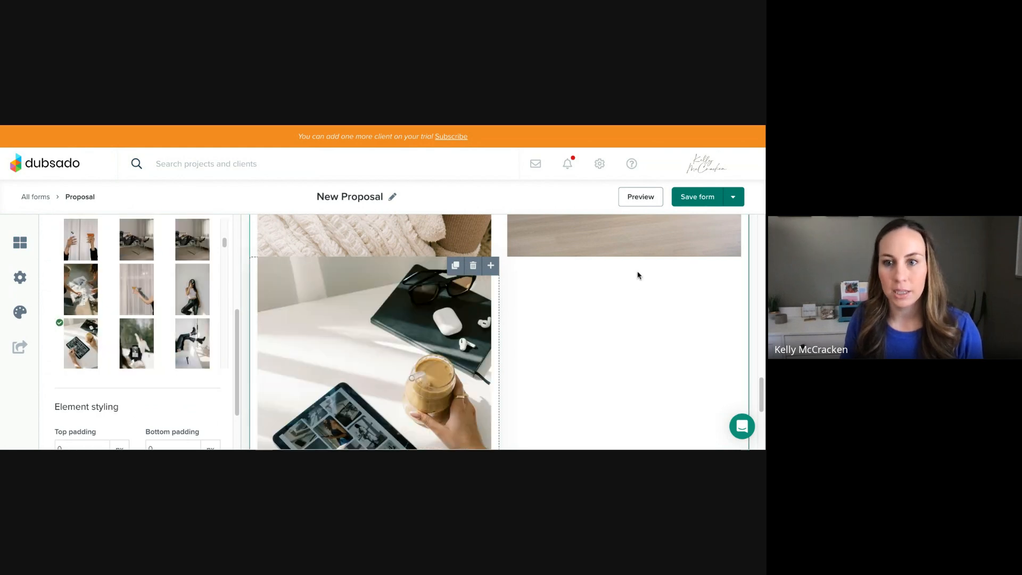
{"action": "scroll", "coordinate": [636, 277], "scroll_direction": "up", "scroll_amount": 1}
{"action": "left_click", "coordinate": [691, 197]}
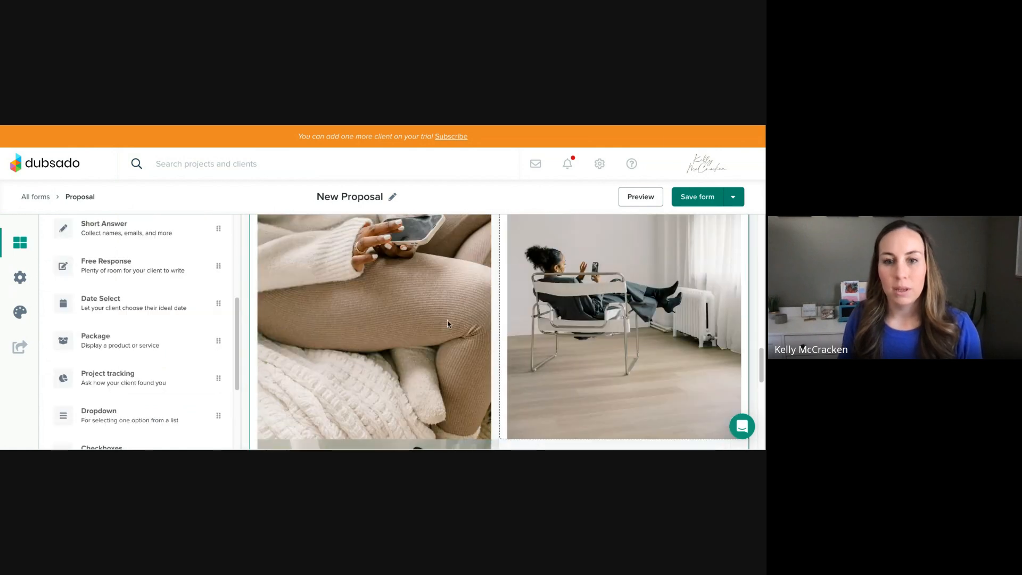
Examine how the three photos are arranged across the container's two columns.
{"action": "scroll", "coordinate": [436, 324], "scroll_direction": "up", "scroll_amount": 2}
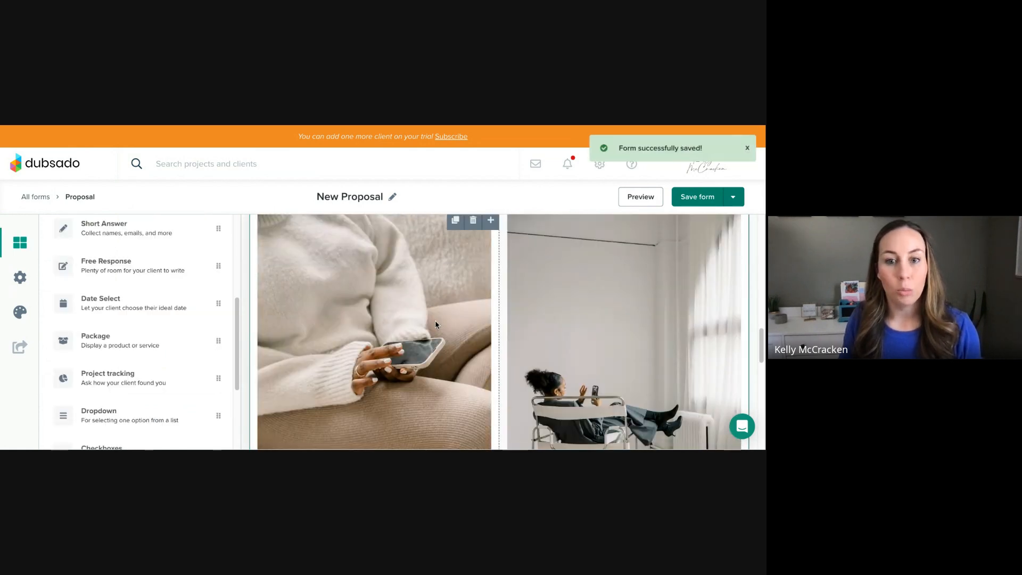
{"action": "scroll", "coordinate": [426, 314], "scroll_direction": "down", "scroll_amount": 3}
{"action": "scroll", "coordinate": [311, 249], "scroll_direction": "up", "scroll_amount": 2}
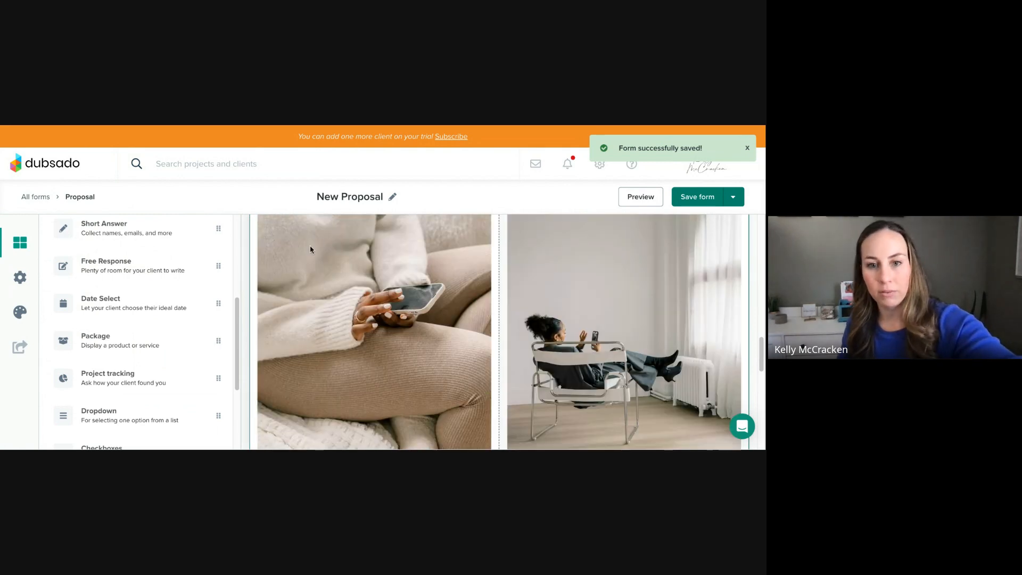
{"action": "scroll", "coordinate": [362, 330], "scroll_direction": "down", "scroll_amount": 5}
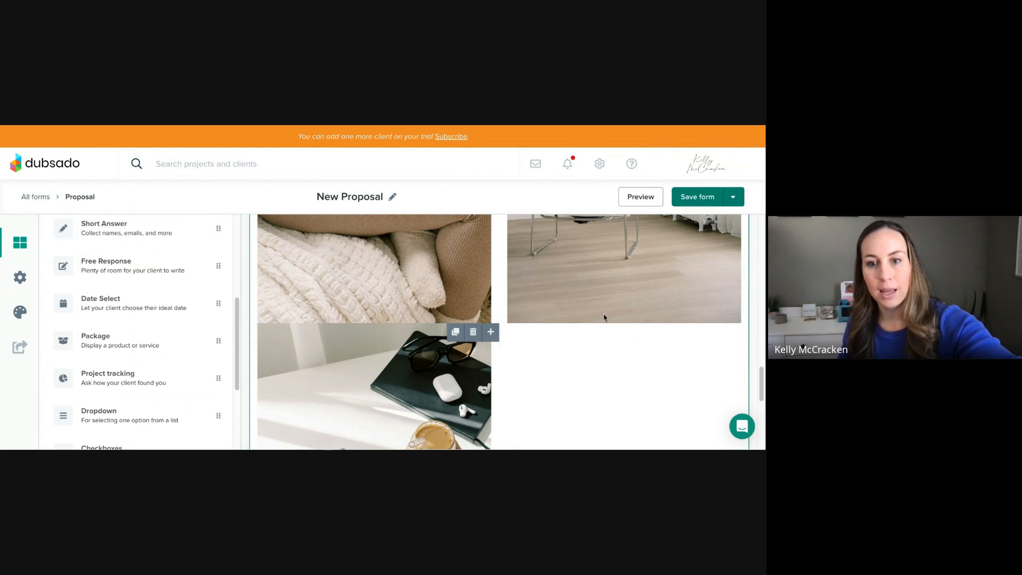
{"action": "scroll", "coordinate": [599, 278], "scroll_direction": "up", "scroll_amount": 3}
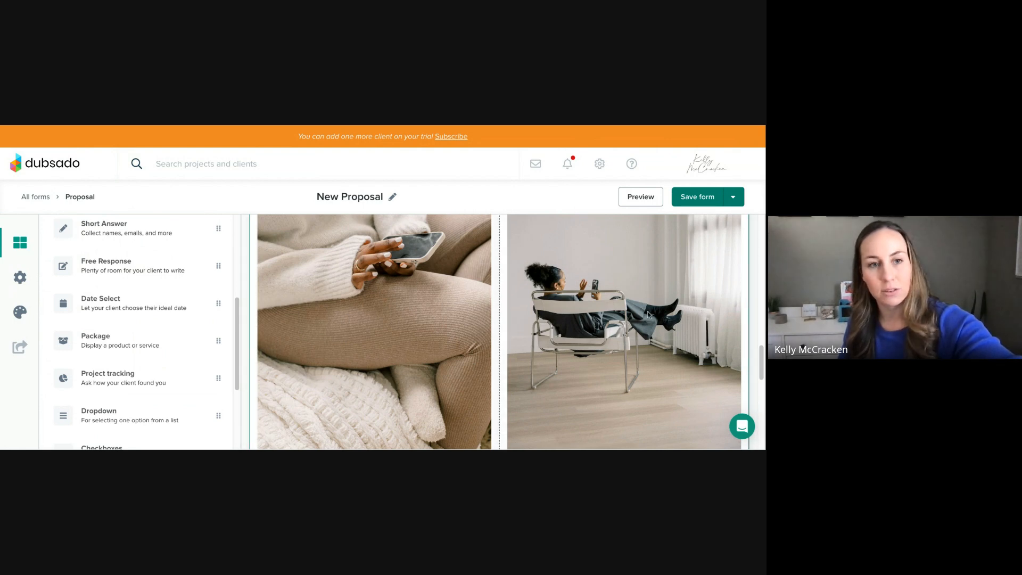
{"action": "scroll", "coordinate": [629, 314], "scroll_direction": "down", "scroll_amount": 1}
{"action": "scroll", "coordinate": [516, 301], "scroll_direction": "up", "scroll_amount": 2}
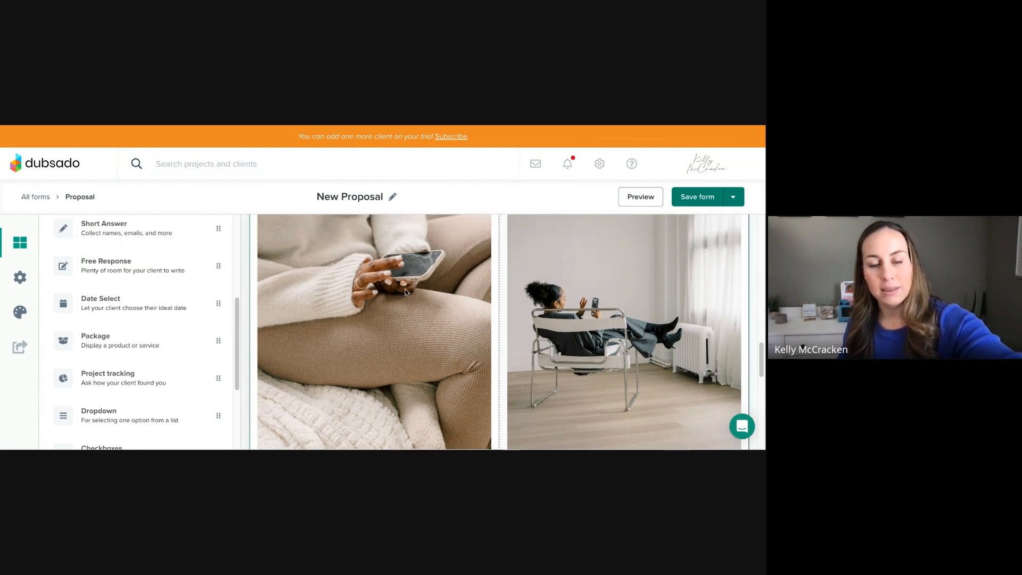
{"action": "scroll", "coordinate": [389, 290], "scroll_direction": "up", "scroll_amount": 2}
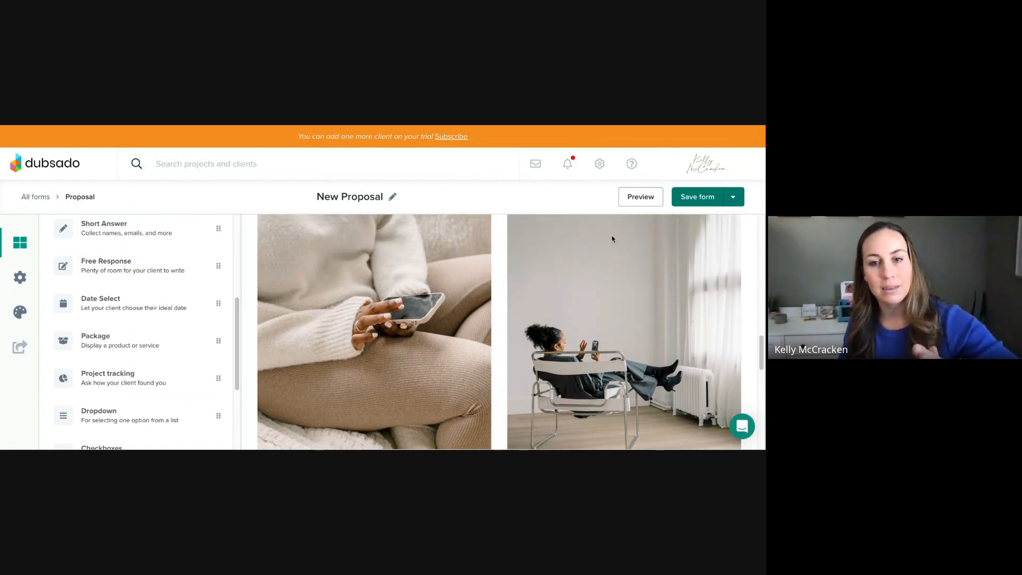
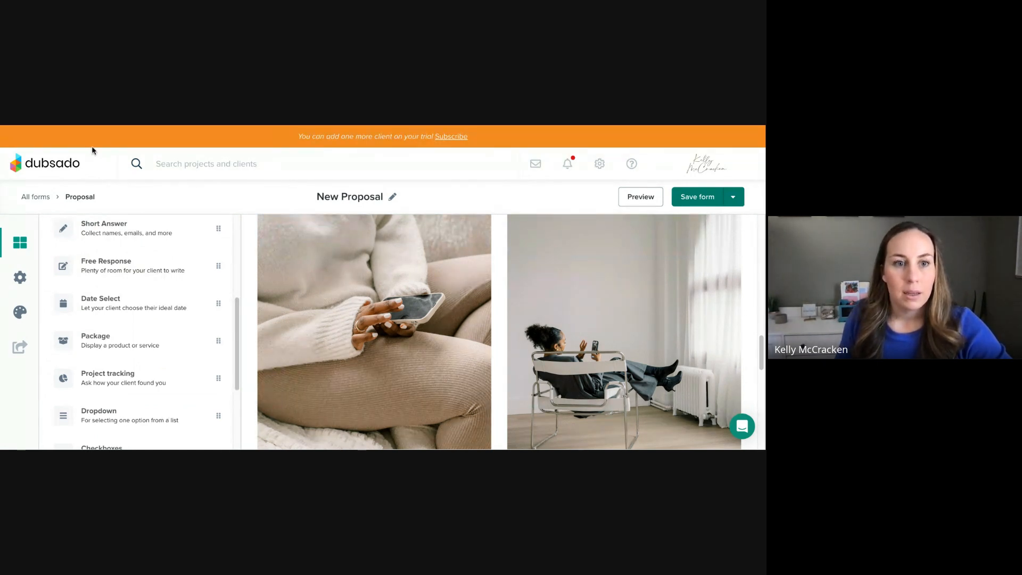
{"action": "scroll", "coordinate": [499, 332], "scroll_direction": "down", "scroll_amount": 3}
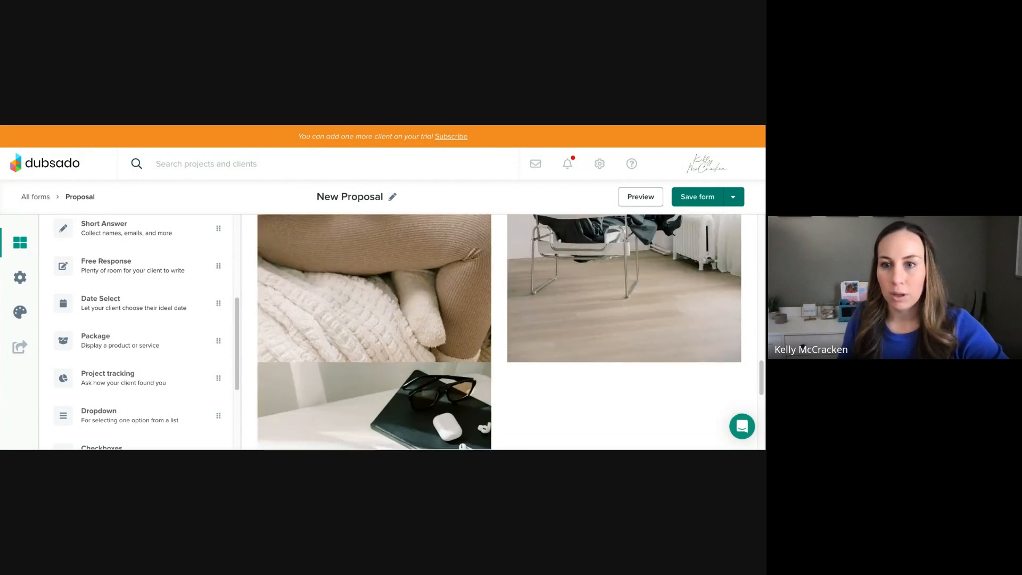
Preview the proposal at mobile width and examine the order in which the two columns' photos stack, then return to editing.
{"action": "left_click", "coordinate": [640, 197]}
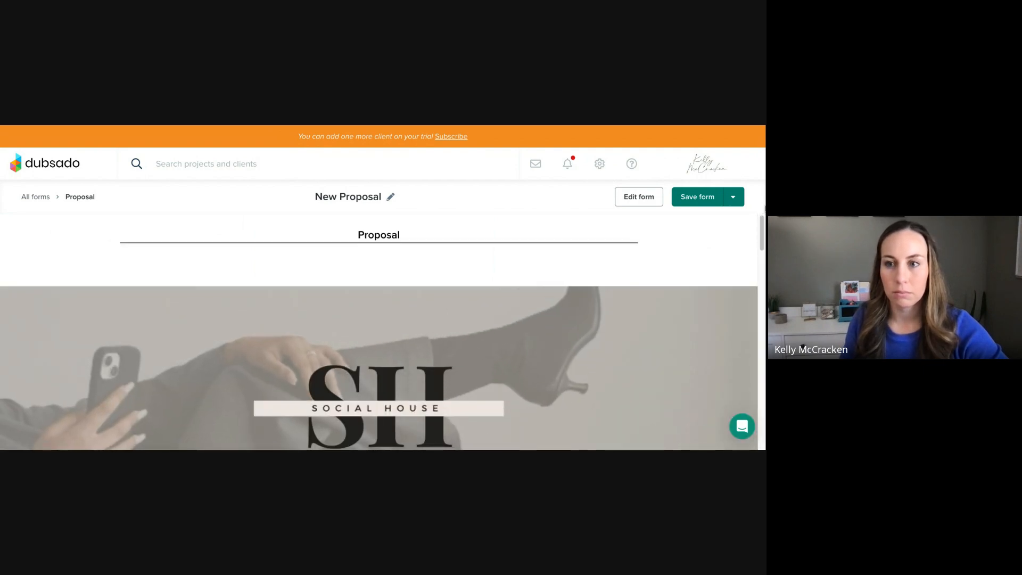
{"action": "left_click_drag", "start_coordinate": [765, 209], "coordinate": [267, 209]}
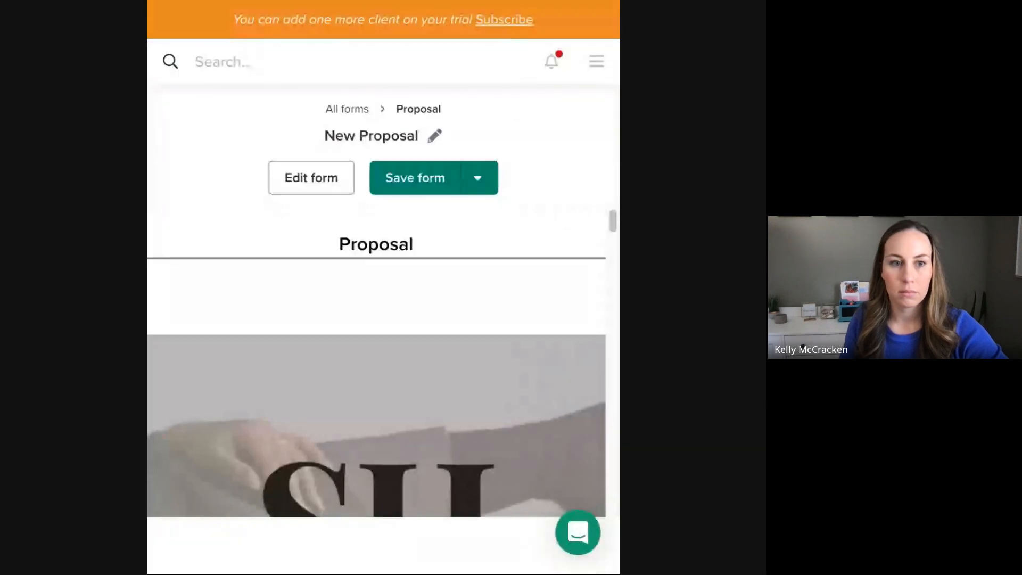
{"action": "scroll", "coordinate": [533, 215], "scroll_direction": "down", "scroll_amount": 10}
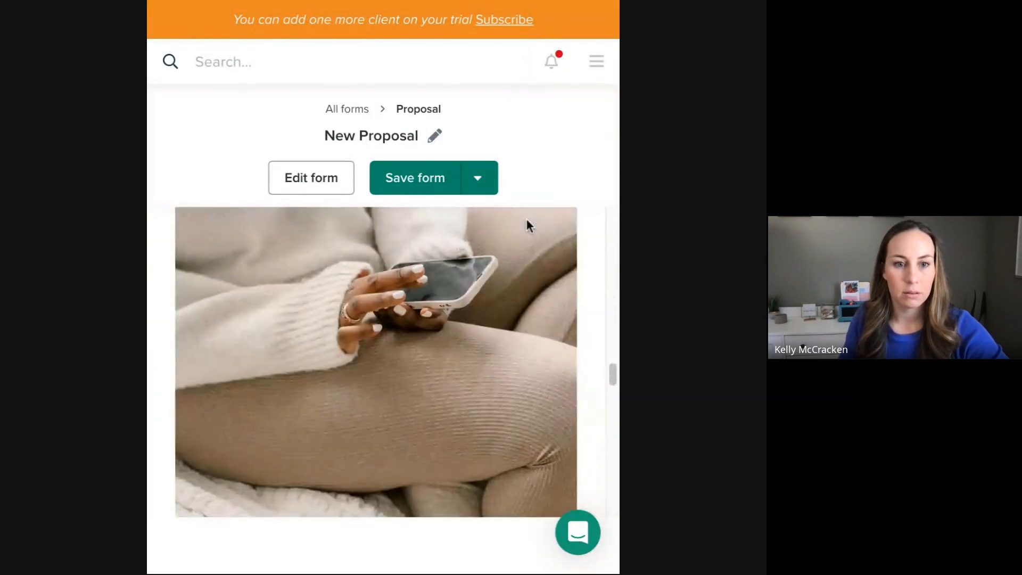
{"action": "scroll", "coordinate": [528, 232], "scroll_direction": "down", "scroll_amount": 3}
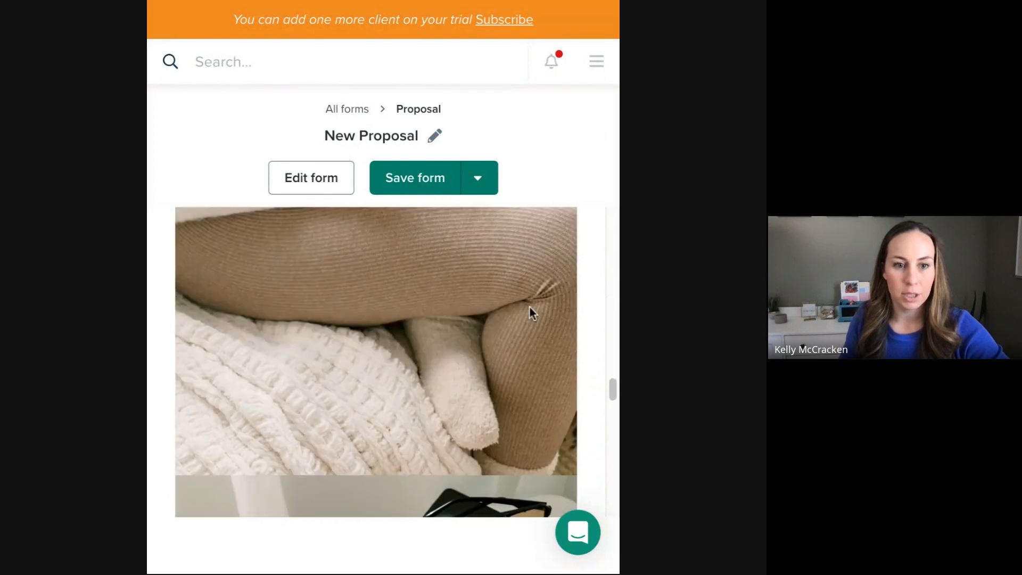
{"action": "scroll", "coordinate": [529, 309], "scroll_direction": "down", "scroll_amount": 5}
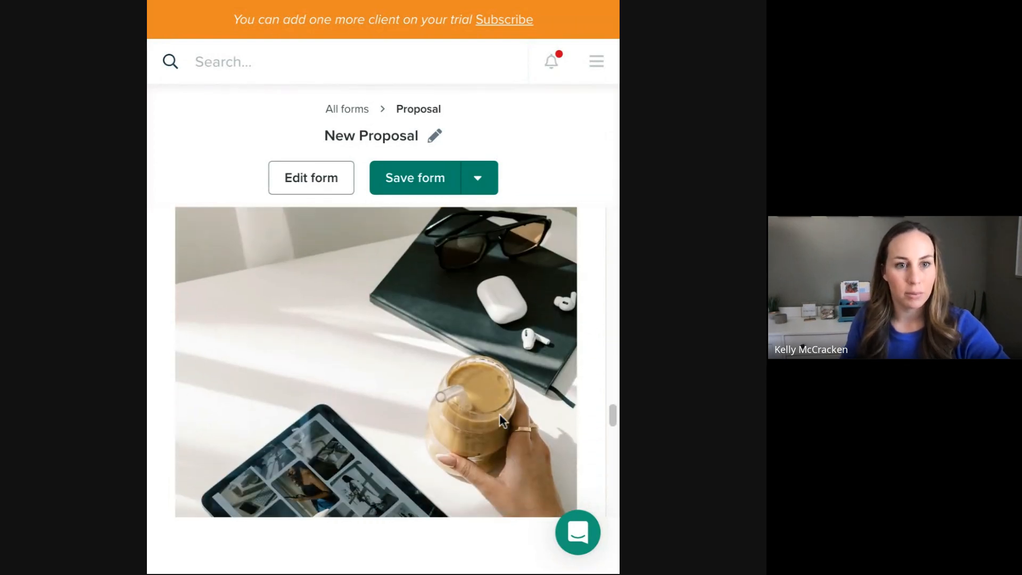
{"action": "scroll", "coordinate": [499, 414], "scroll_direction": "down", "scroll_amount": 5}
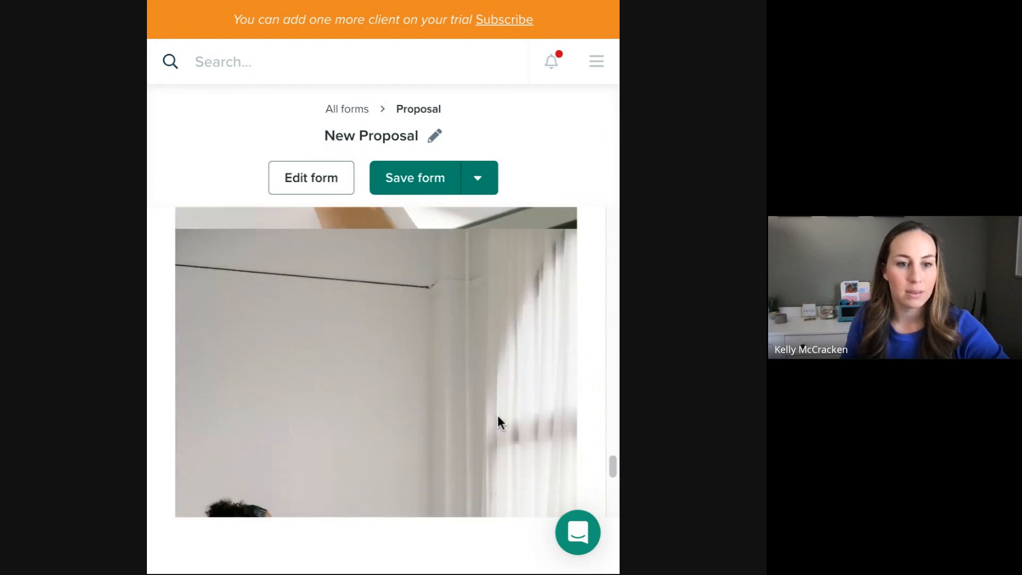
{"action": "scroll", "coordinate": [497, 416], "scroll_direction": "down", "scroll_amount": 5}
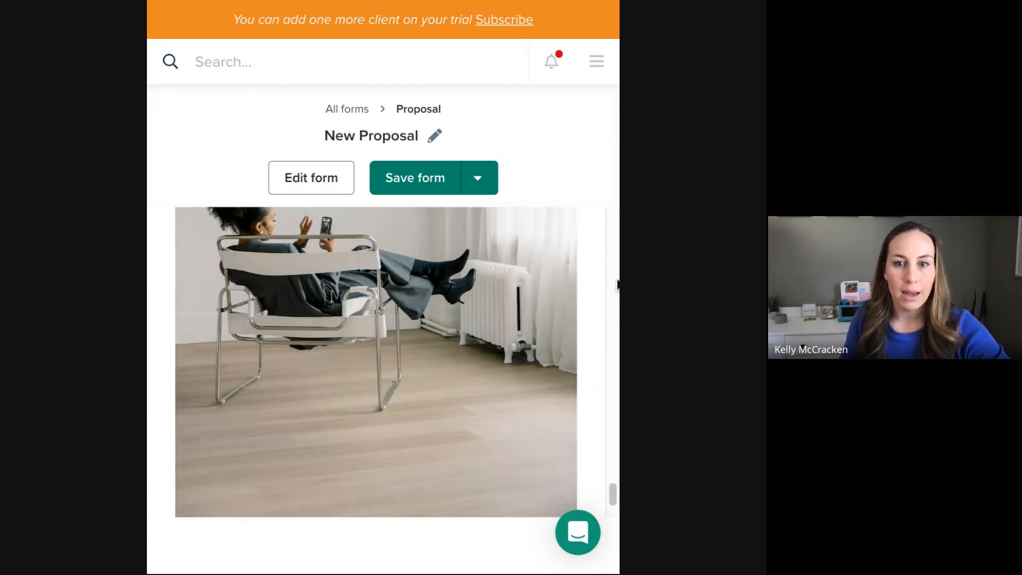
{"action": "left_click_drag", "start_coordinate": [618, 285], "coordinate": [765, 286]}
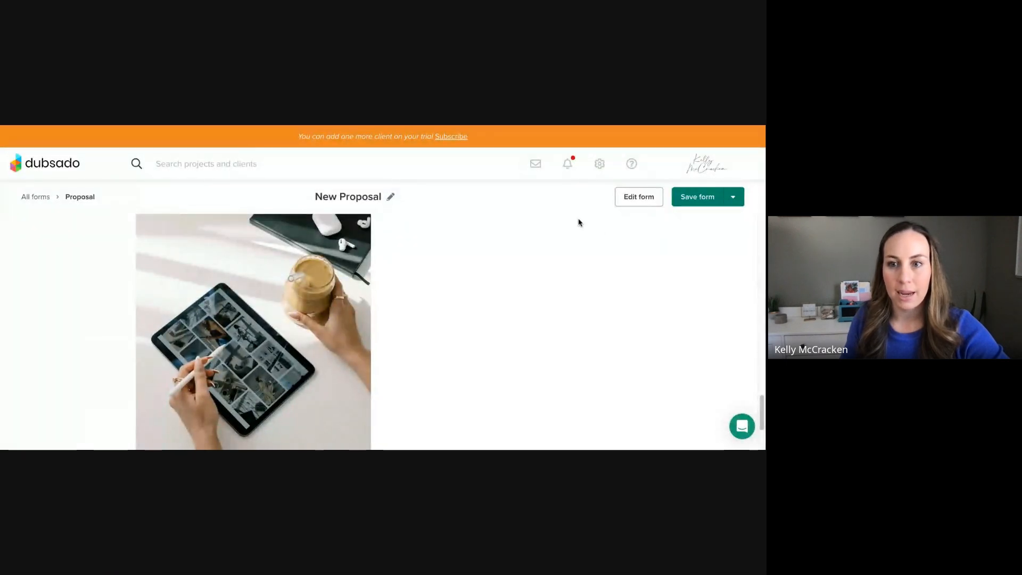
{"action": "left_click", "coordinate": [627, 204]}
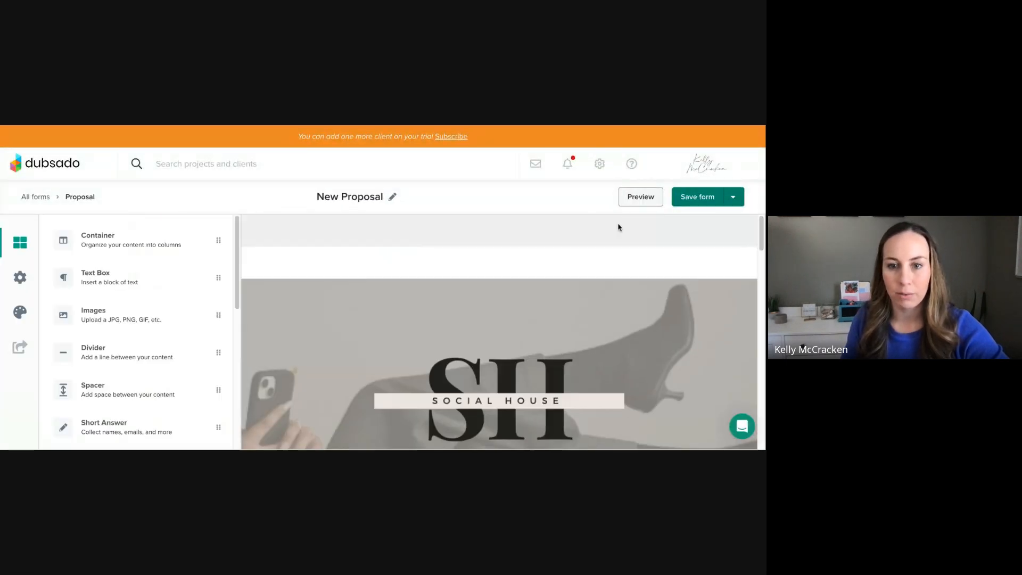
Delete the two-column photo container from the proposal.
{"action": "scroll", "coordinate": [615, 245], "scroll_direction": "down", "scroll_amount": 10}
{"action": "scroll", "coordinate": [614, 258], "scroll_direction": "down", "scroll_amount": 3}
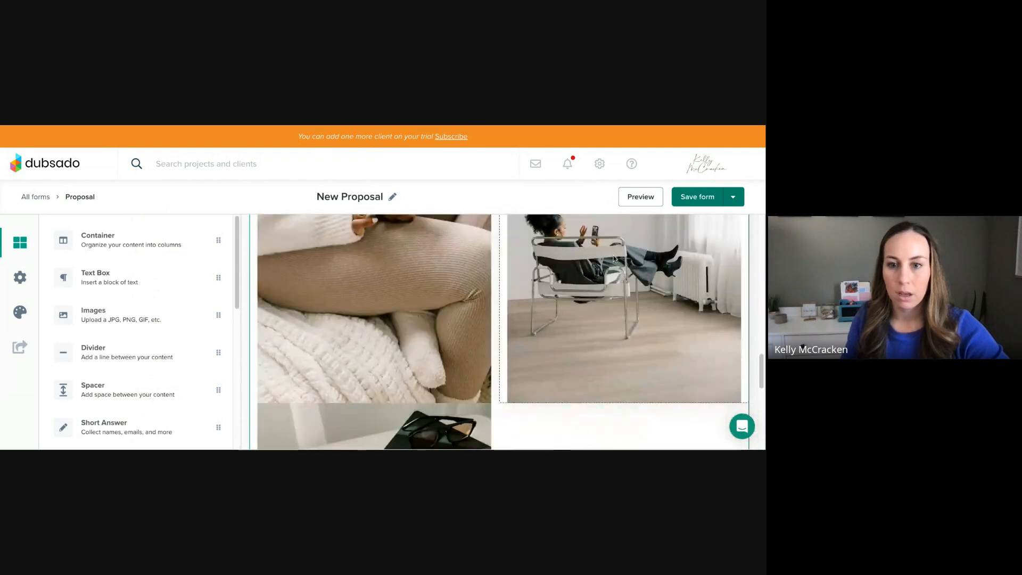
{"action": "scroll", "coordinate": [613, 258], "scroll_direction": "up", "scroll_amount": 4}
{"action": "left_click", "coordinate": [721, 284]}
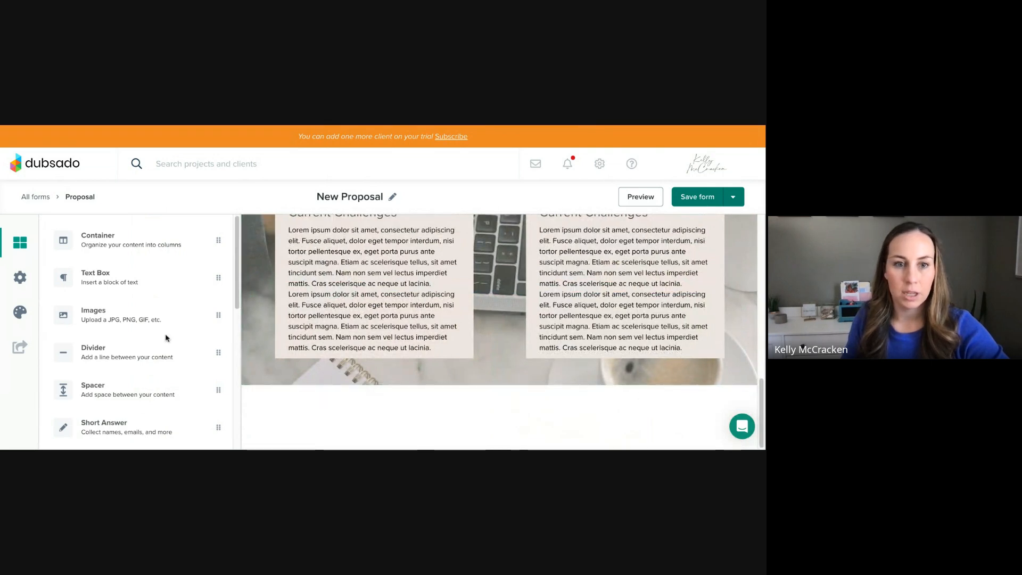
Add a container beneath the Current Challenges section and set it to three columns.
{"action": "left_click_drag", "start_coordinate": [192, 235], "coordinate": [482, 395]}
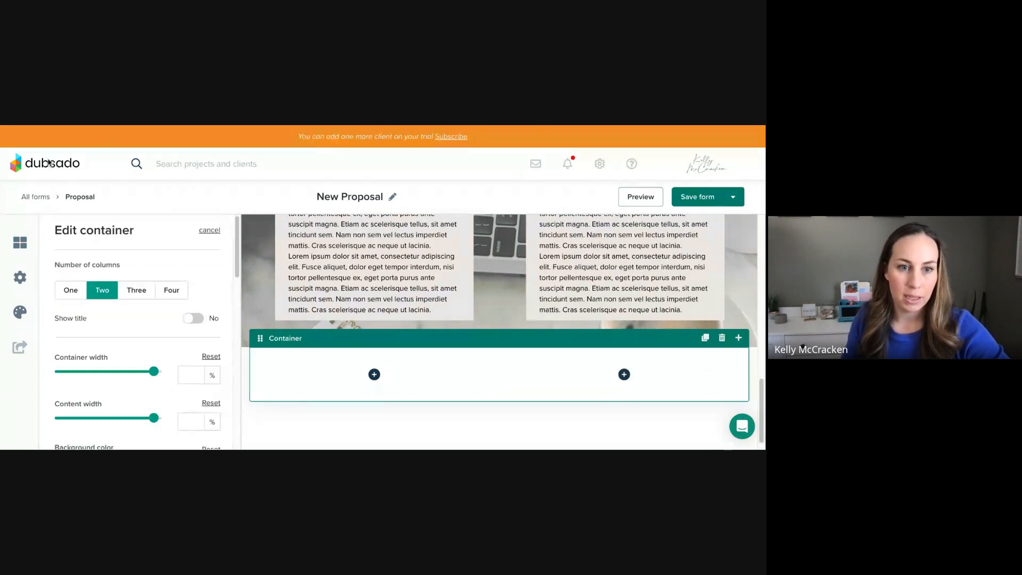
{"action": "left_click", "coordinate": [140, 291]}
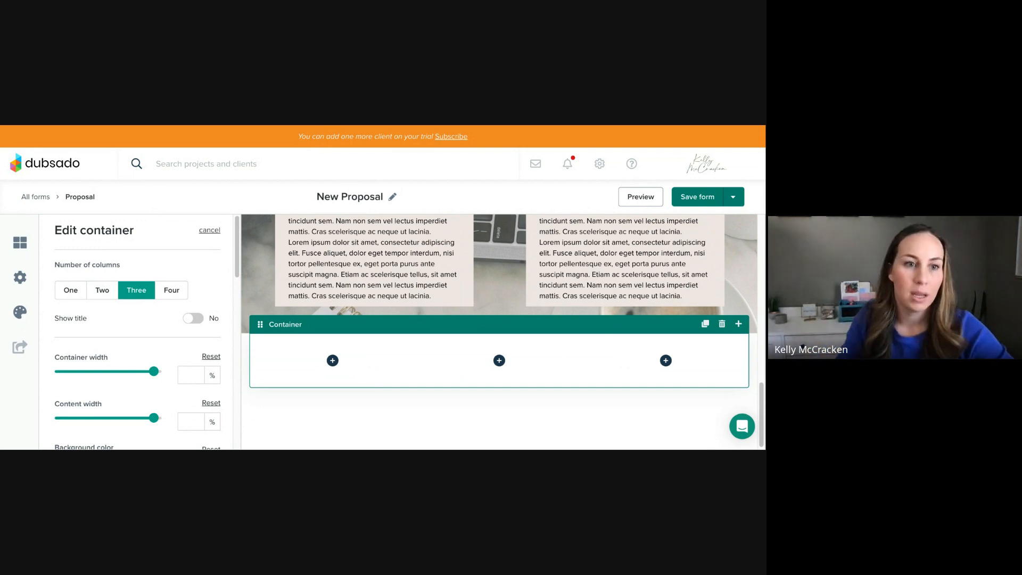
Add a one-column container below the three-column one and insert an image placeholder in it.
{"action": "left_click", "coordinate": [20, 243]}
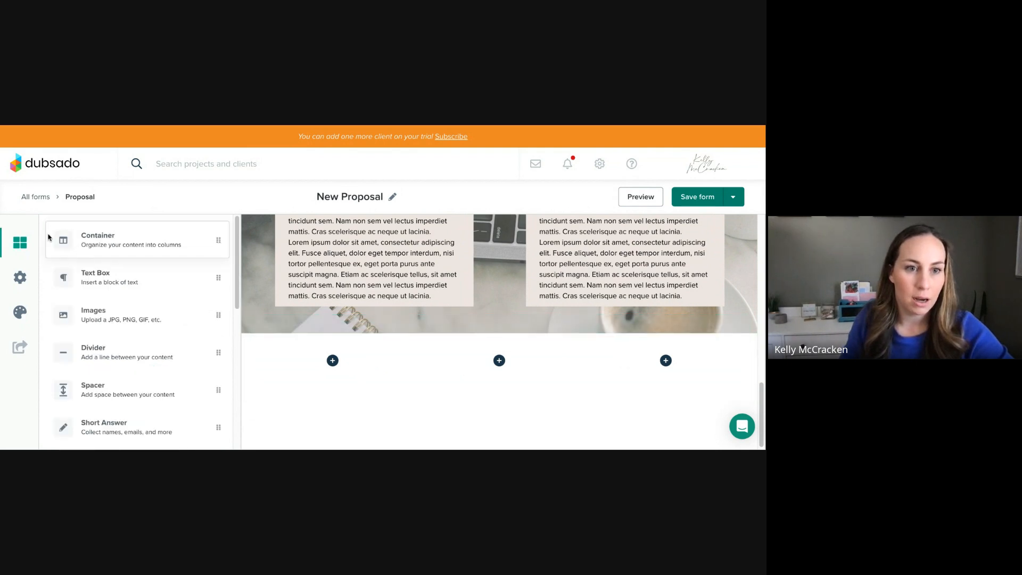
{"action": "left_click_drag", "start_coordinate": [88, 261], "coordinate": [347, 406]}
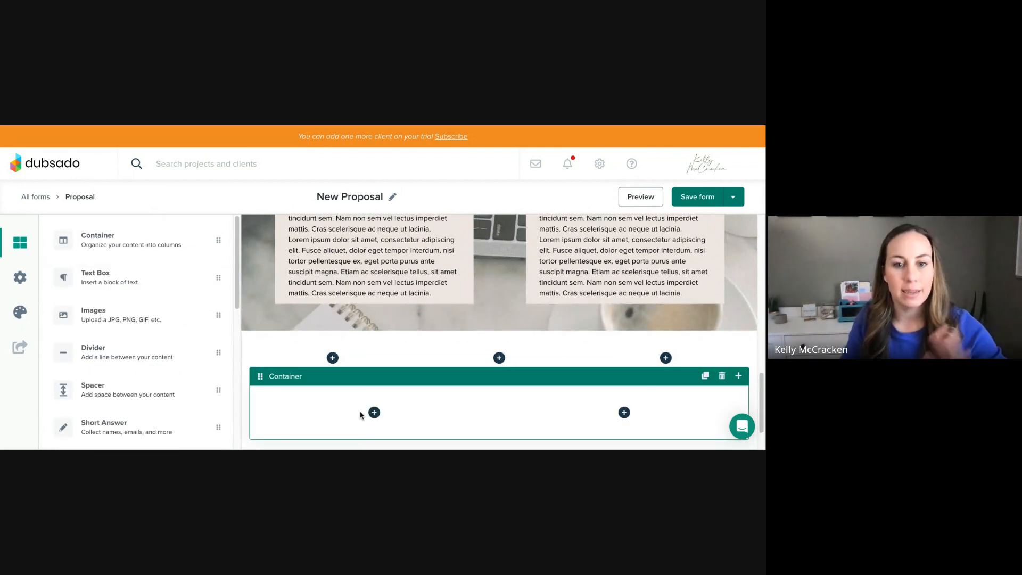
{"action": "left_click", "coordinate": [69, 292]}
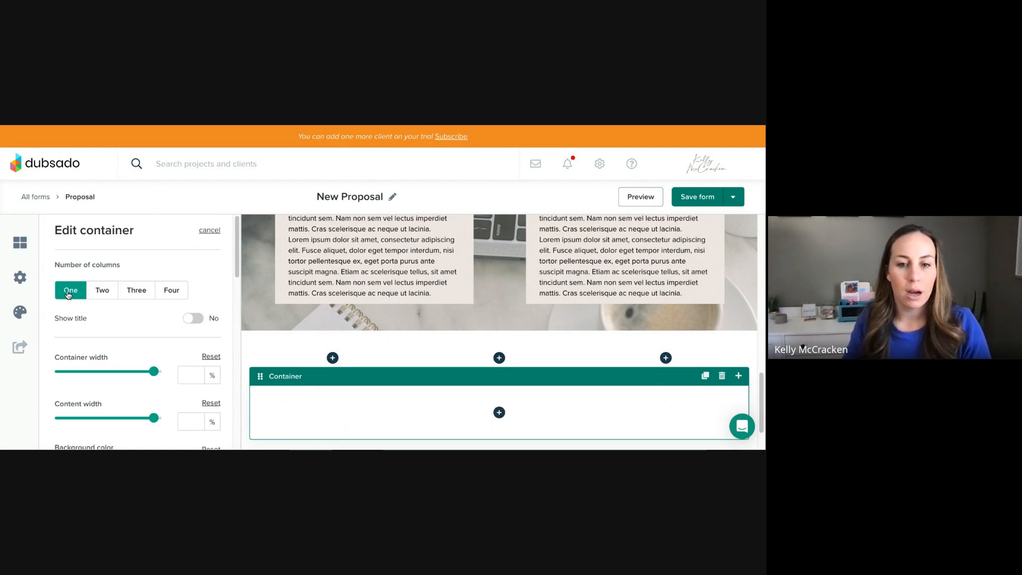
{"action": "left_click", "coordinate": [499, 413]}
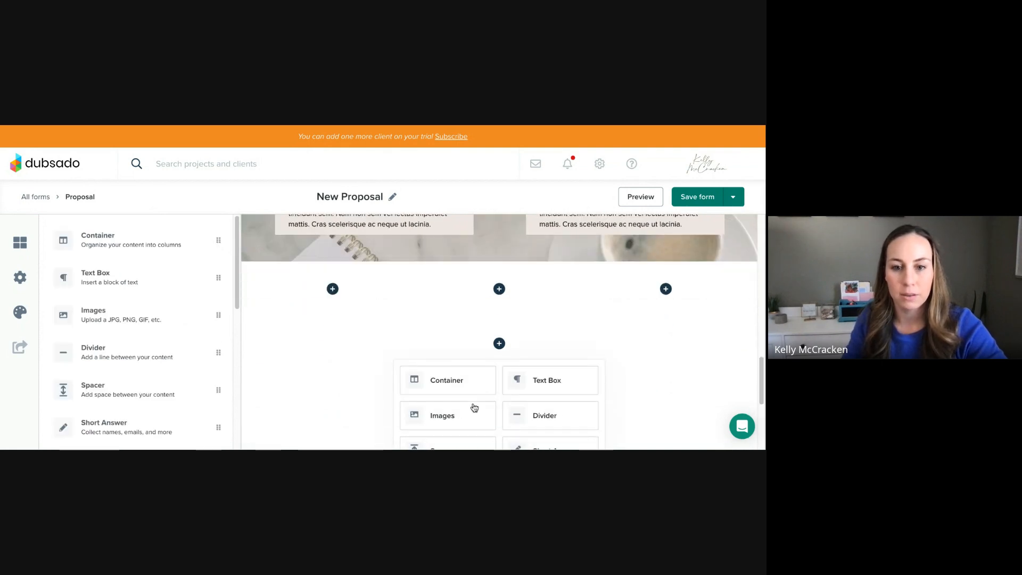
{"action": "left_click", "coordinate": [472, 410]}
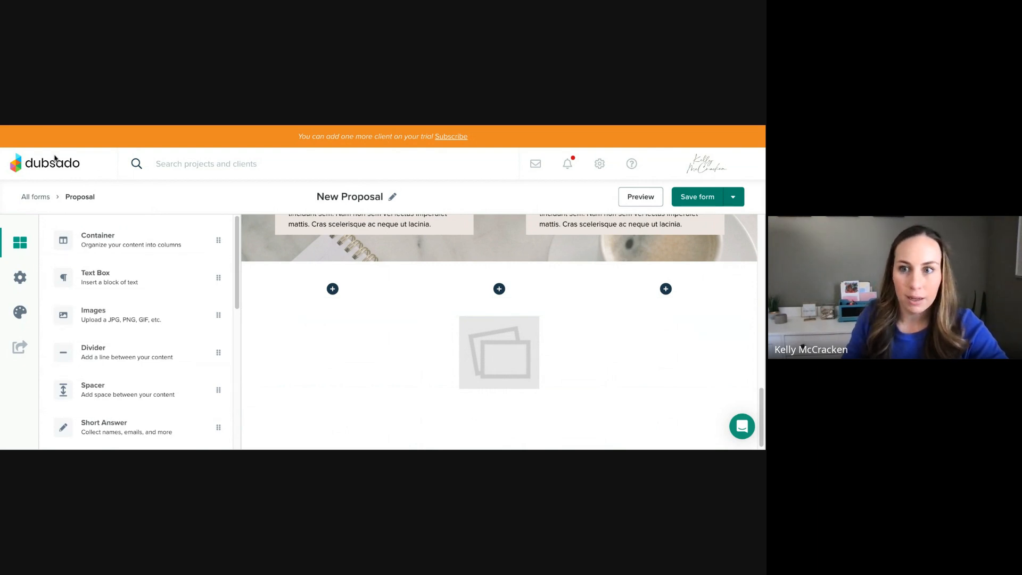
{"action": "scroll", "coordinate": [136, 330], "scroll_direction": "down", "scroll_amount": 6}
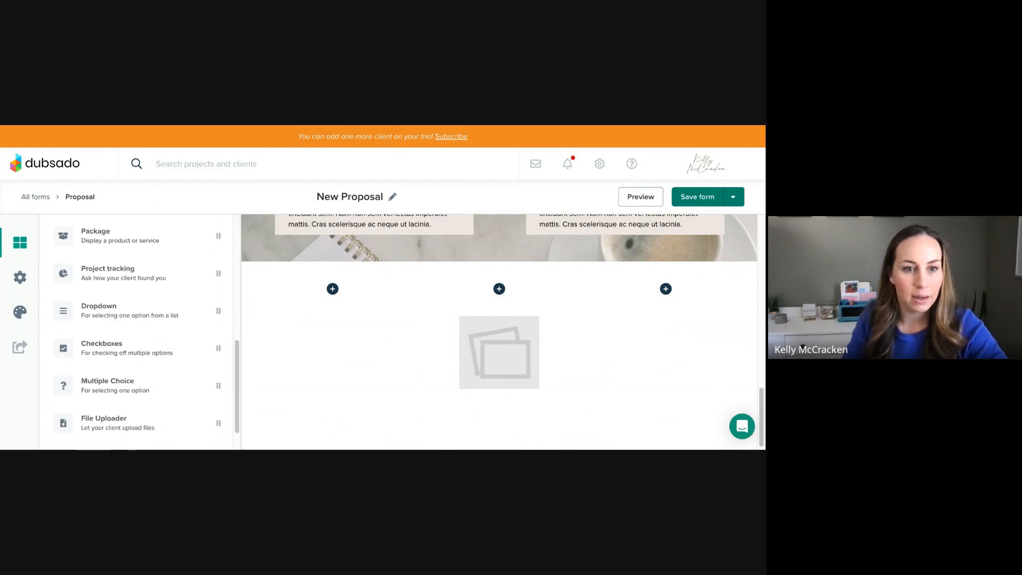
{"action": "left_click_drag", "start_coordinate": [94, 239], "coordinate": [499, 385]}
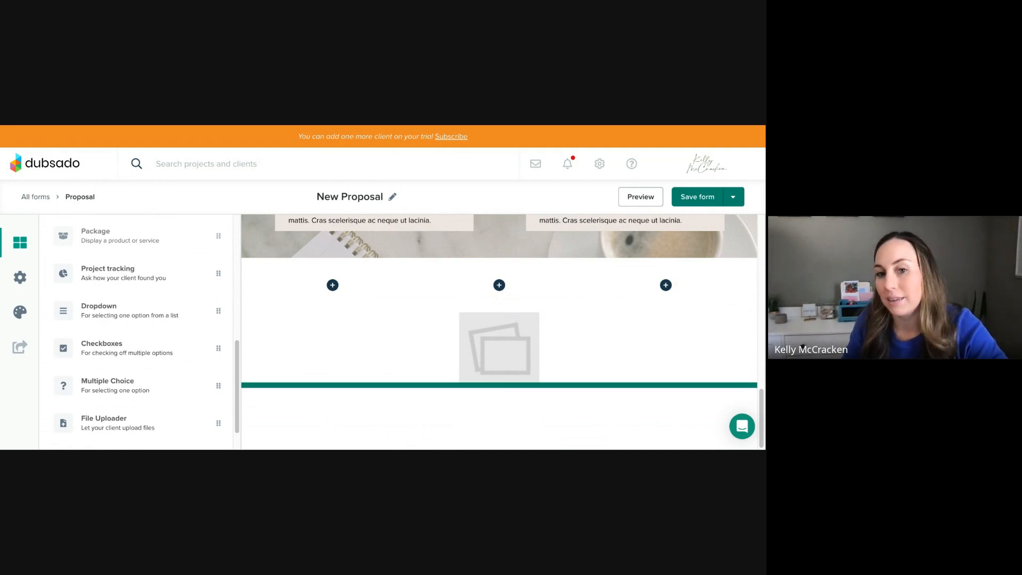
{"action": "left_click_drag", "start_coordinate": [499, 385], "coordinate": [499, 385]}
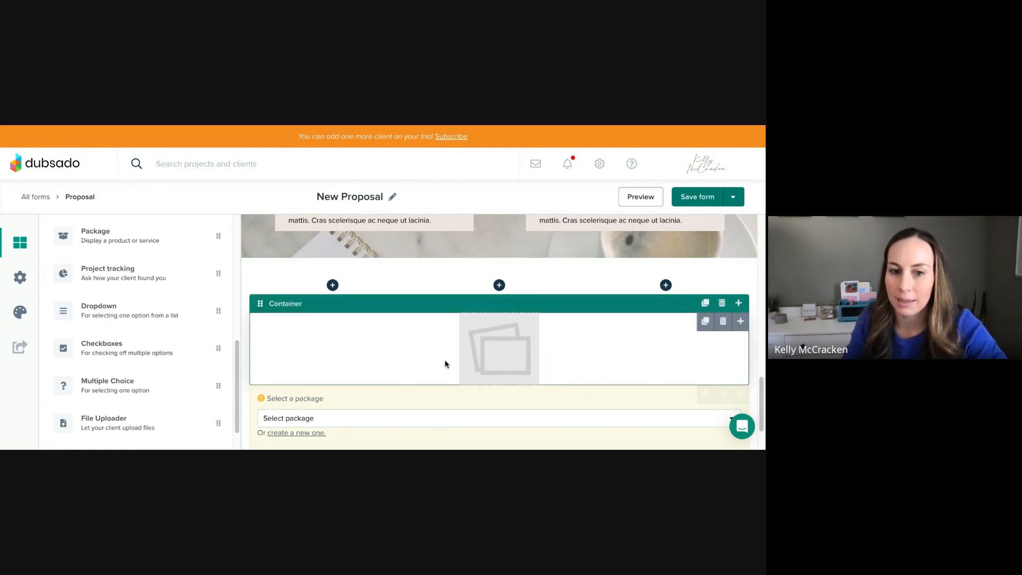
{"action": "left_click_drag", "start_coordinate": [277, 388], "coordinate": [314, 389]}
{"action": "scroll", "coordinate": [289, 312], "scroll_direction": "down", "scroll_amount": 1}
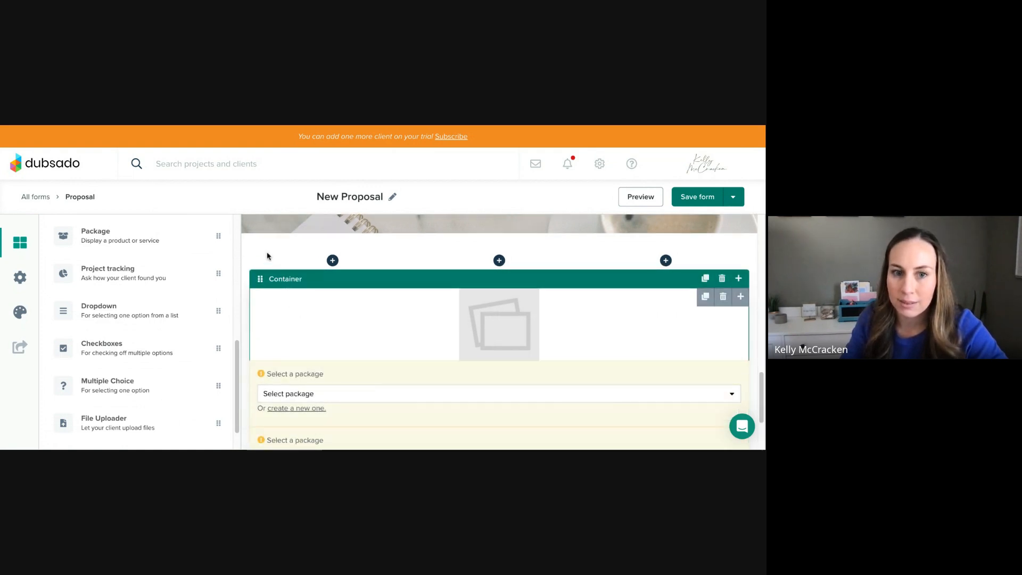
{"action": "scroll", "coordinate": [259, 313], "scroll_direction": "down", "scroll_amount": 3}
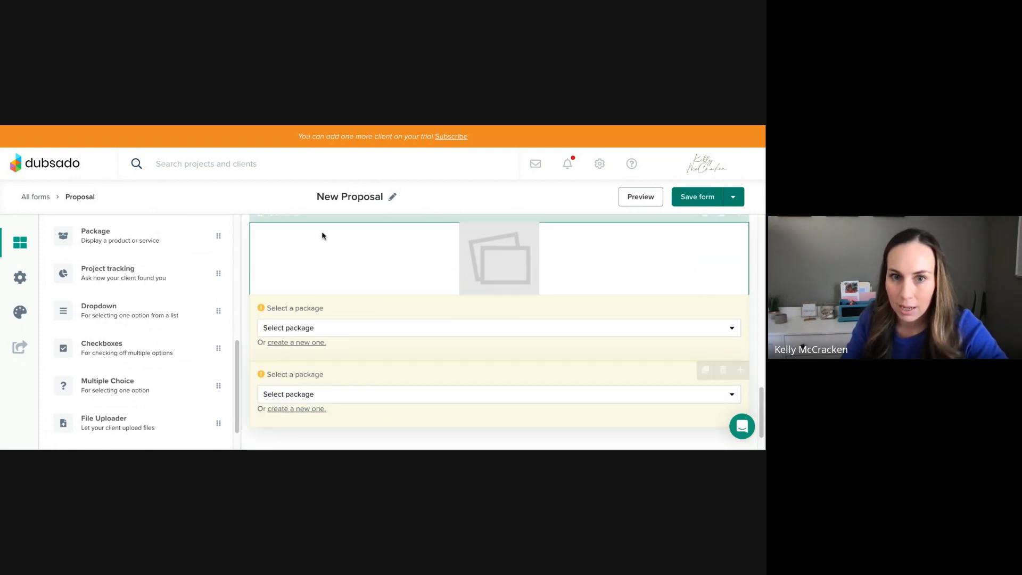
{"action": "scroll", "coordinate": [319, 233], "scroll_direction": "up", "scroll_amount": 1}
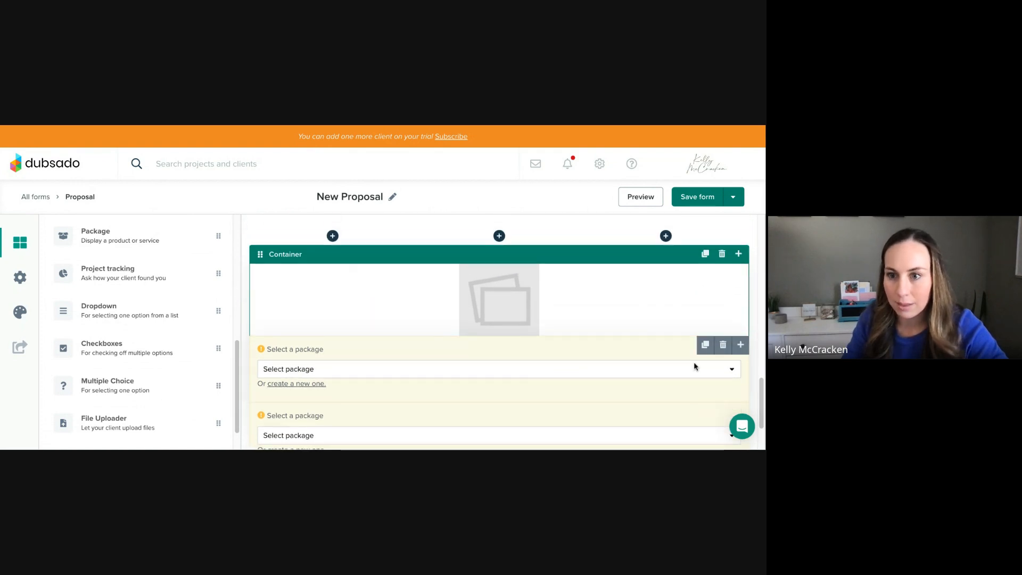
{"action": "left_click", "coordinate": [723, 345]}
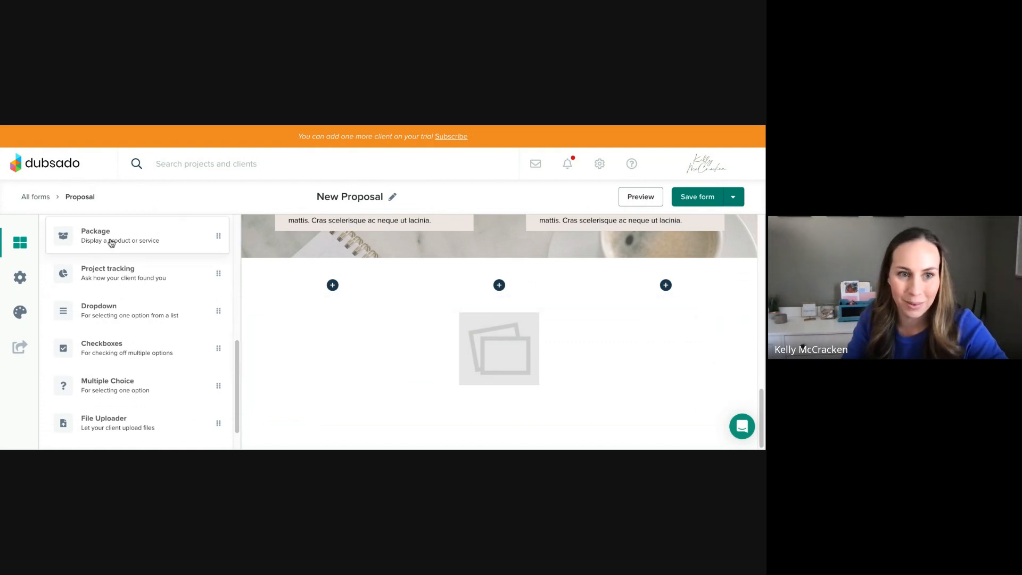
Add a Package element below the image placeholder and fill the placeholder with the library photo of two raised hands against a white curtain.
{"action": "left_click_drag", "start_coordinate": [109, 239], "coordinate": [443, 375]}
{"action": "scroll", "coordinate": [295, 331], "scroll_direction": "down", "scroll_amount": 1}
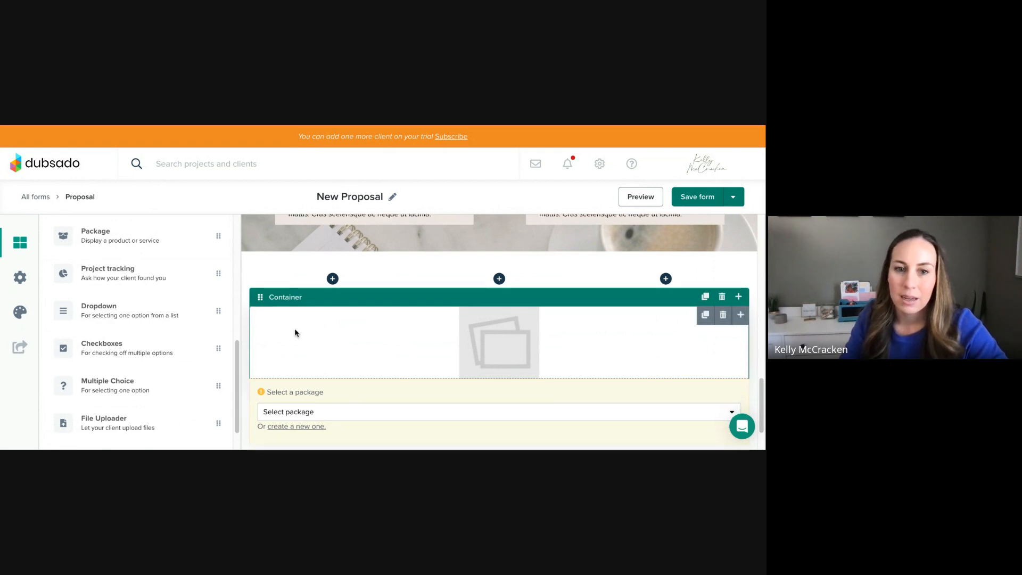
{"action": "left_click", "coordinate": [489, 338]}
{"action": "scroll", "coordinate": [110, 255], "scroll_direction": "down", "scroll_amount": 4}
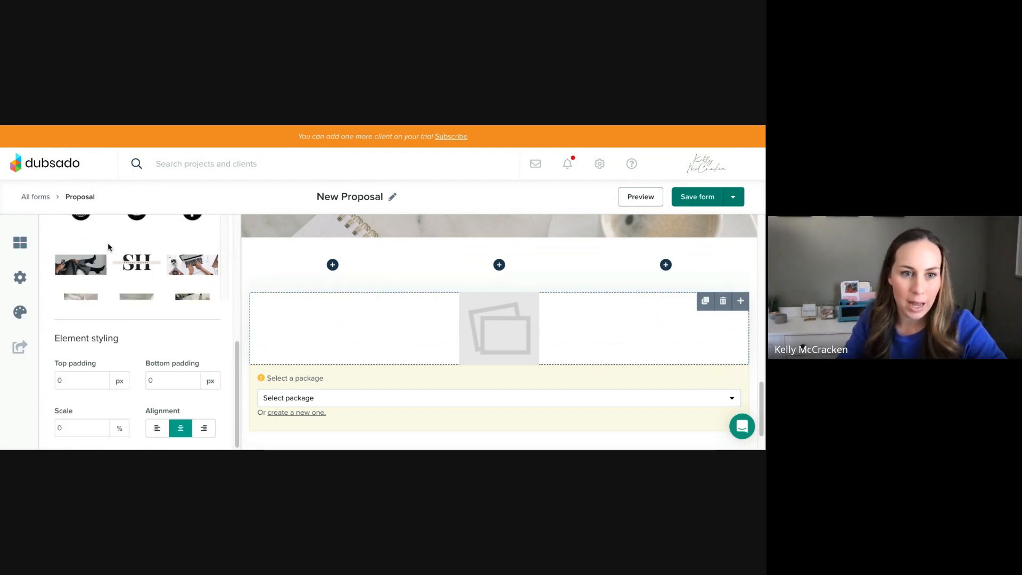
{"action": "left_click", "coordinate": [90, 269]}
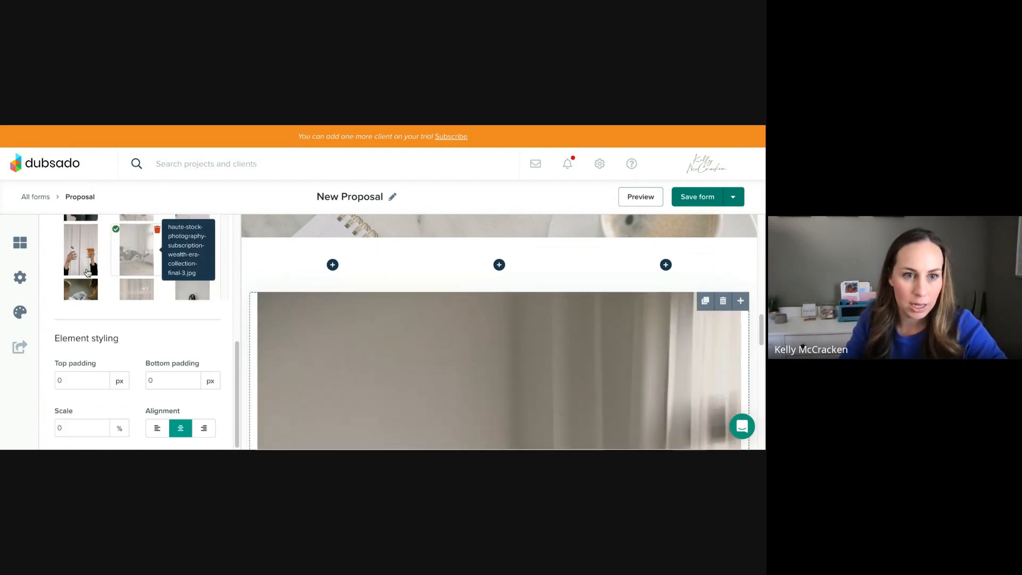
{"action": "scroll", "coordinate": [389, 336], "scroll_direction": "down", "scroll_amount": 10}
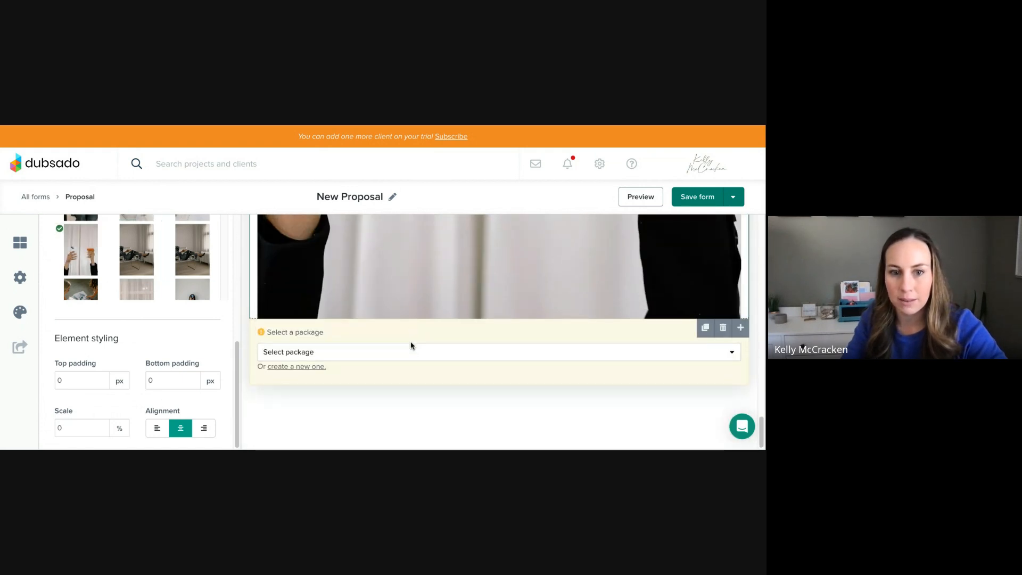
Assign the package The Essentials - $2,500.00 to the Package element under the photo.
{"action": "left_click", "coordinate": [303, 354]}
{"action": "left_click", "coordinate": [143, 325]}
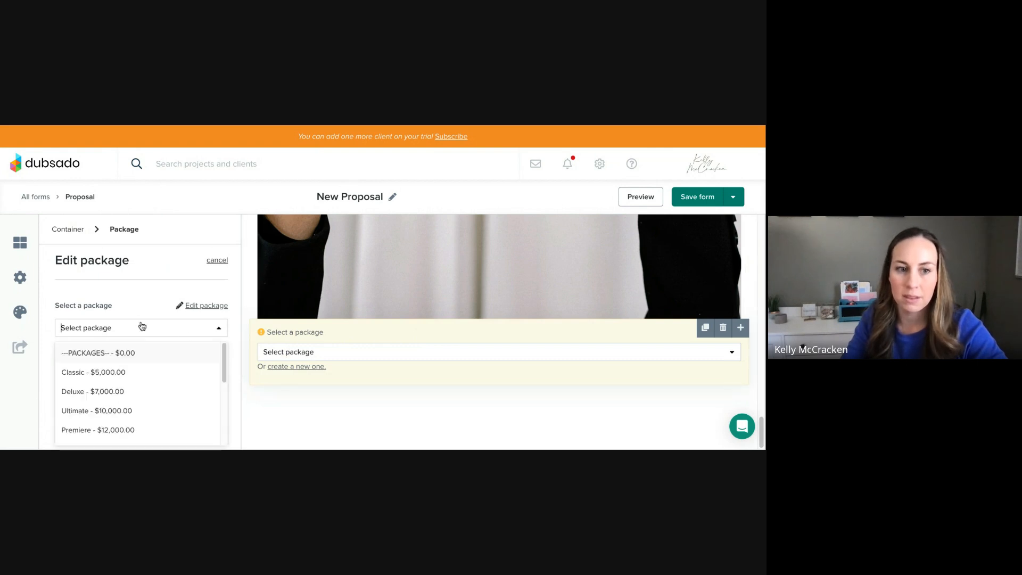
{"action": "scroll", "coordinate": [154, 354], "scroll_direction": "down", "scroll_amount": 2}
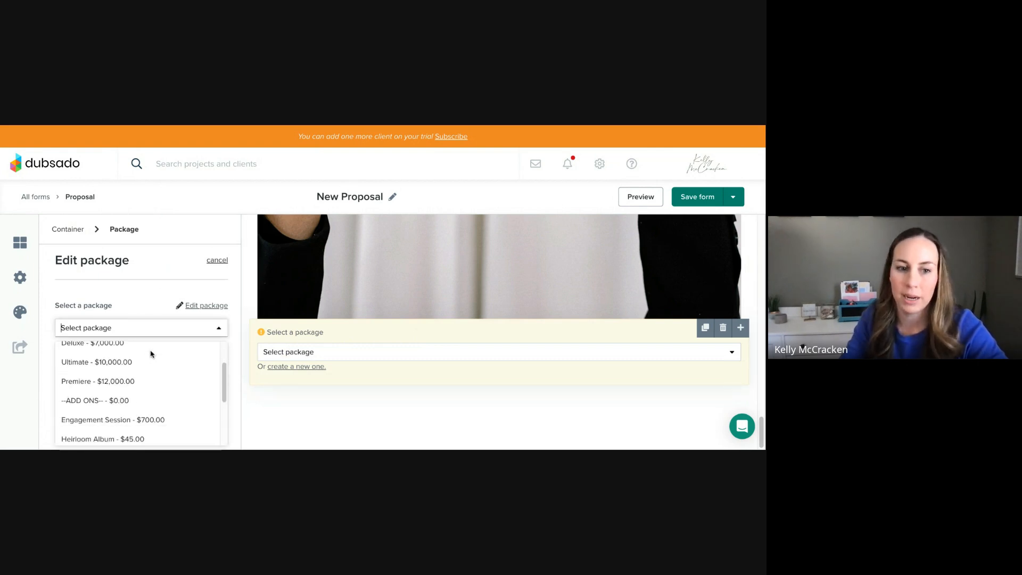
{"action": "scroll", "coordinate": [152, 355], "scroll_direction": "down", "scroll_amount": 4}
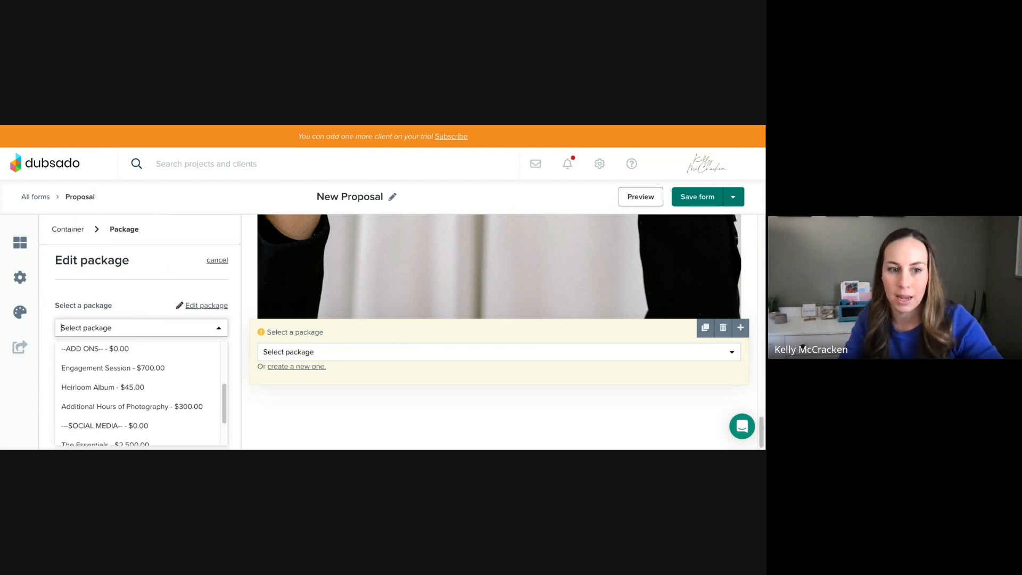
{"action": "scroll", "coordinate": [151, 359], "scroll_direction": "down", "scroll_amount": 1}
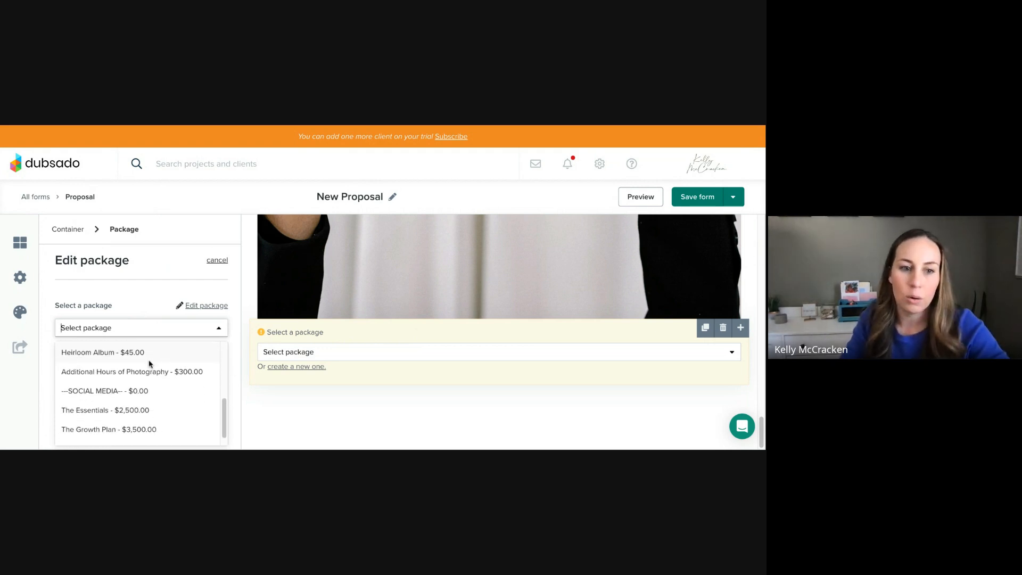
{"action": "left_click", "coordinate": [115, 410]}
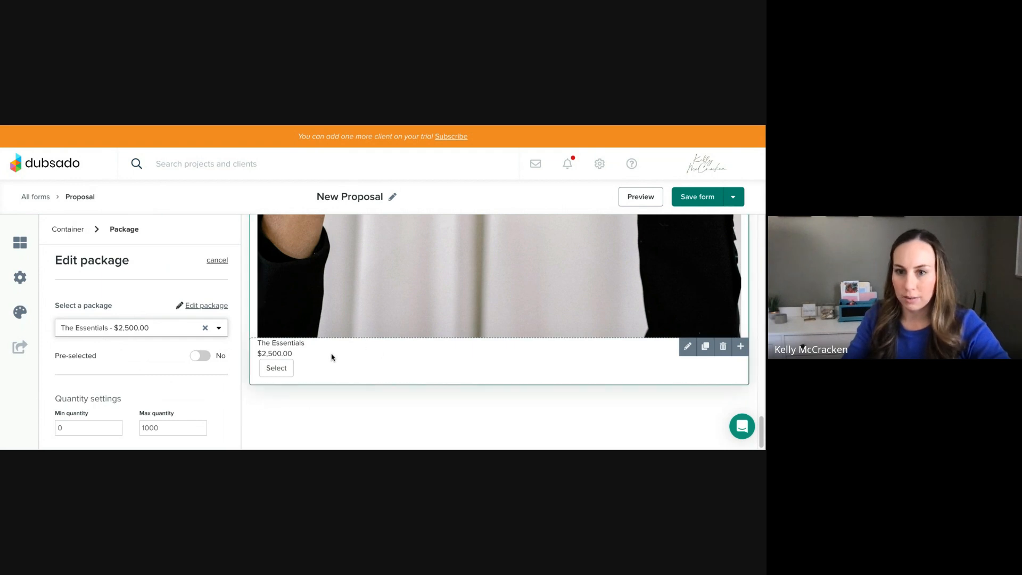
Format the package name field under the photo in Playfair Display at size 30 and add a blank line below it.
{"action": "left_click", "coordinate": [688, 346]}
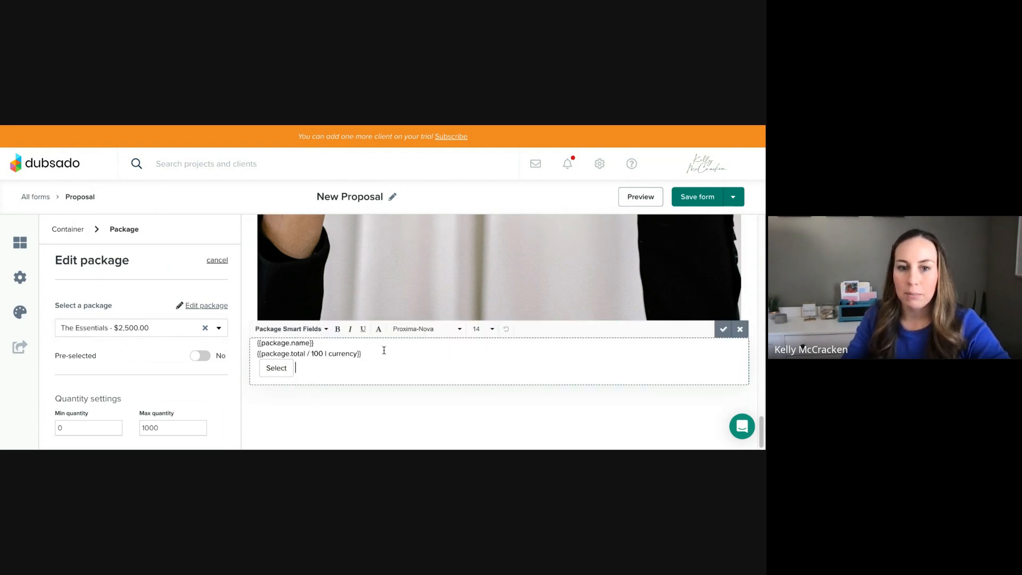
{"action": "left_click_drag", "start_coordinate": [265, 341], "coordinate": [253, 342]}
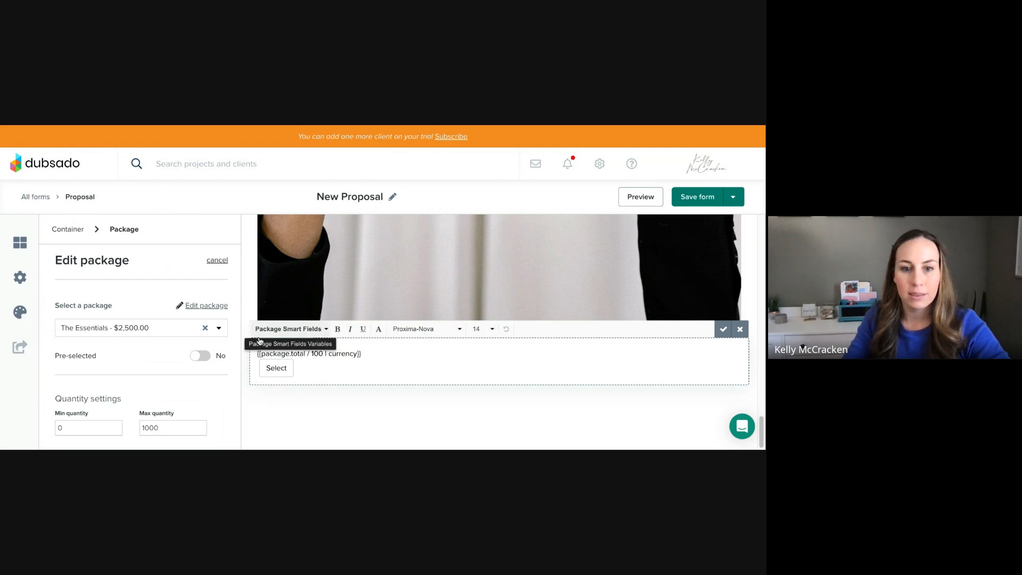
{"action": "left_click", "coordinate": [312, 328]}
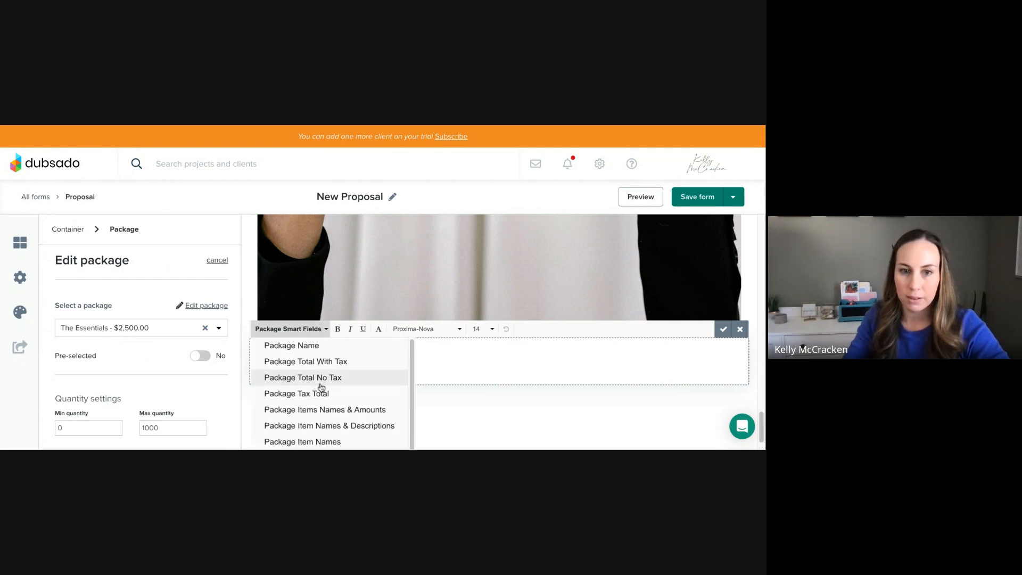
{"action": "left_click", "coordinate": [379, 332]}
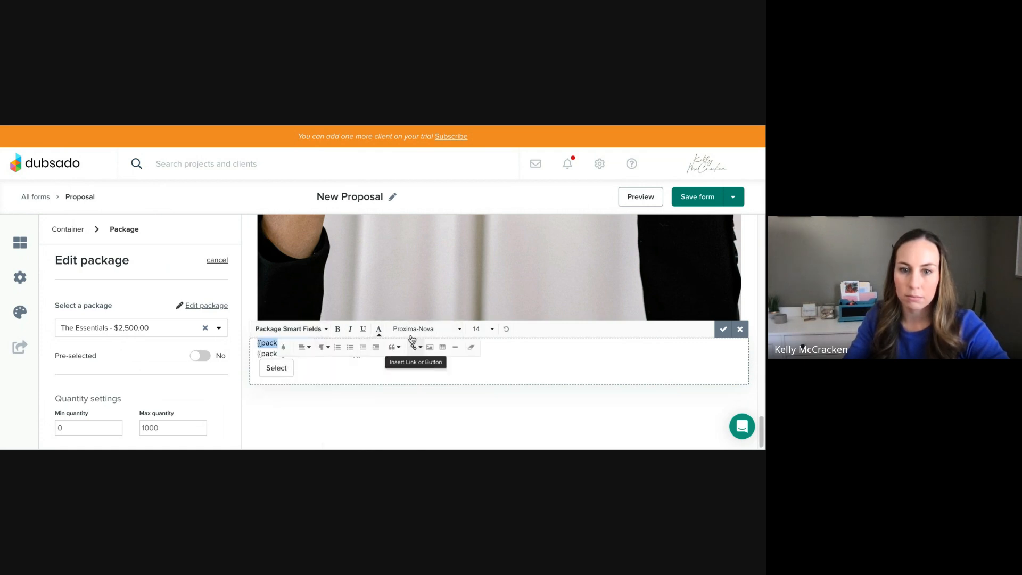
{"action": "left_click", "coordinate": [426, 329]}
{"action": "scroll", "coordinate": [418, 371], "scroll_direction": "up", "scroll_amount": 1}
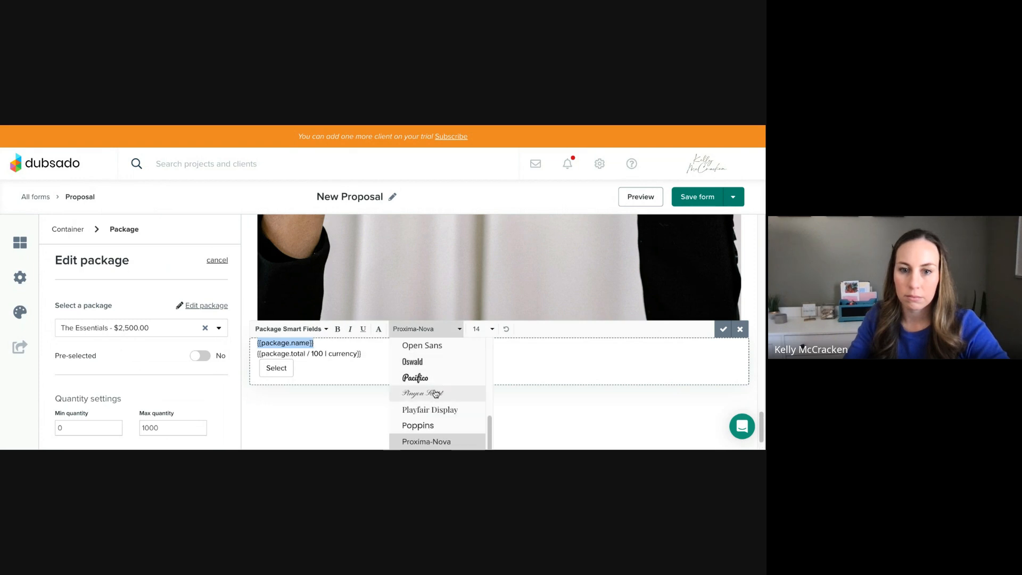
{"action": "left_click", "coordinate": [433, 410]}
{"action": "left_click", "coordinate": [476, 330]}
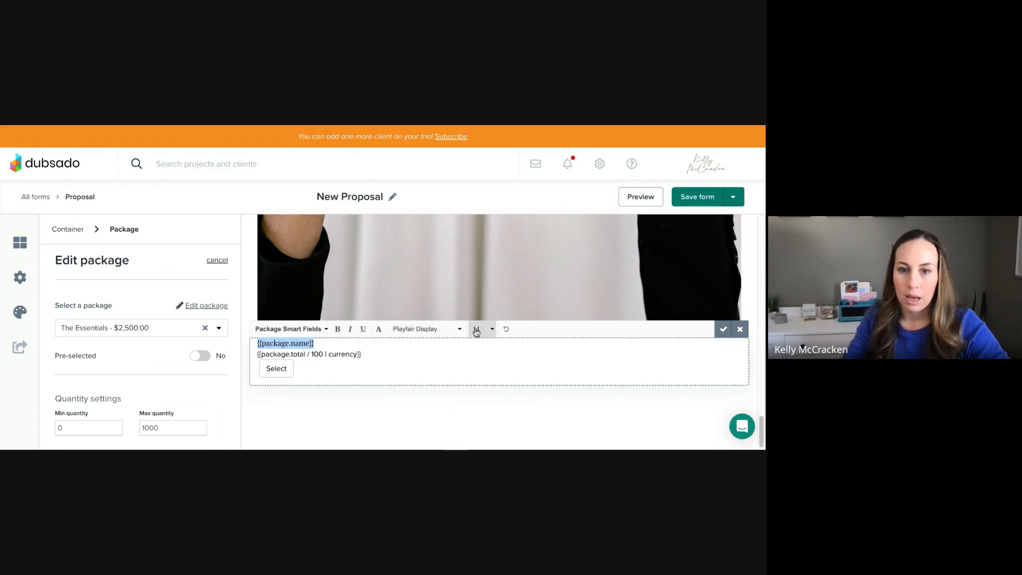
{"action": "scroll", "coordinate": [479, 391], "scroll_direction": "down", "scroll_amount": 2}
{"action": "scroll", "coordinate": [479, 395], "scroll_direction": "down", "scroll_amount": 2}
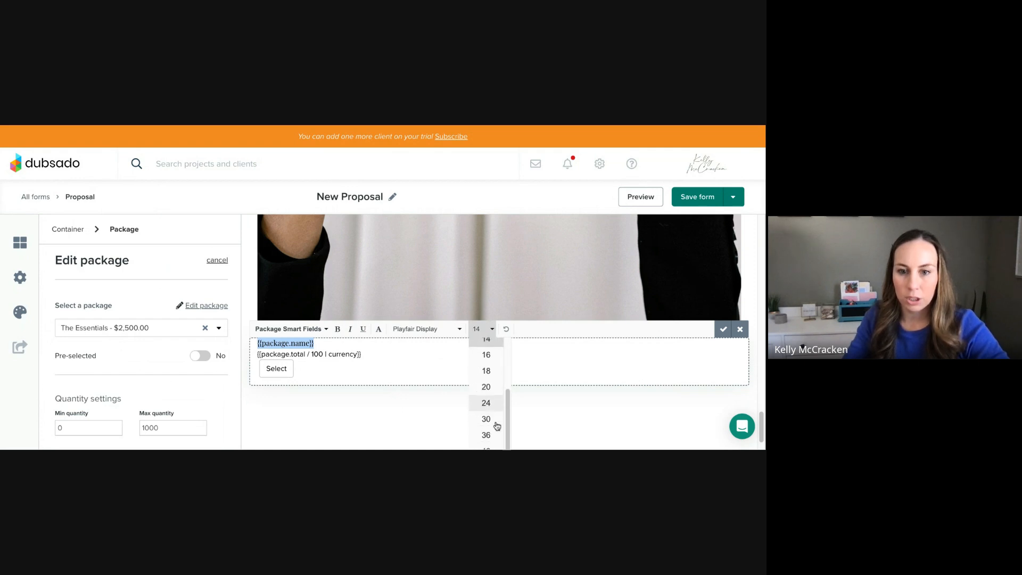
{"action": "left_click", "coordinate": [493, 423]}
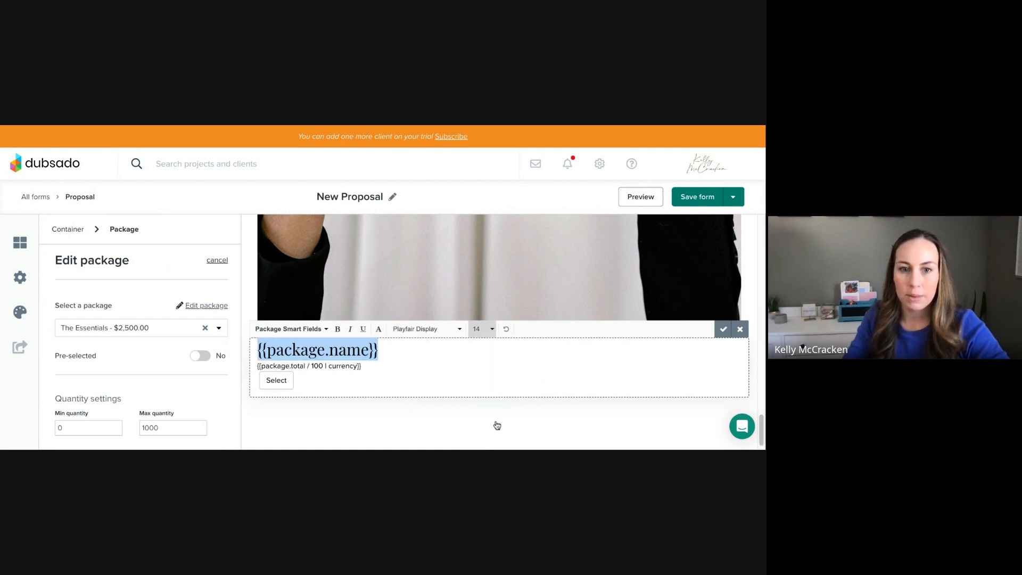
{"action": "left_click", "coordinate": [408, 359]}
{"action": "key", "text": "Return"}
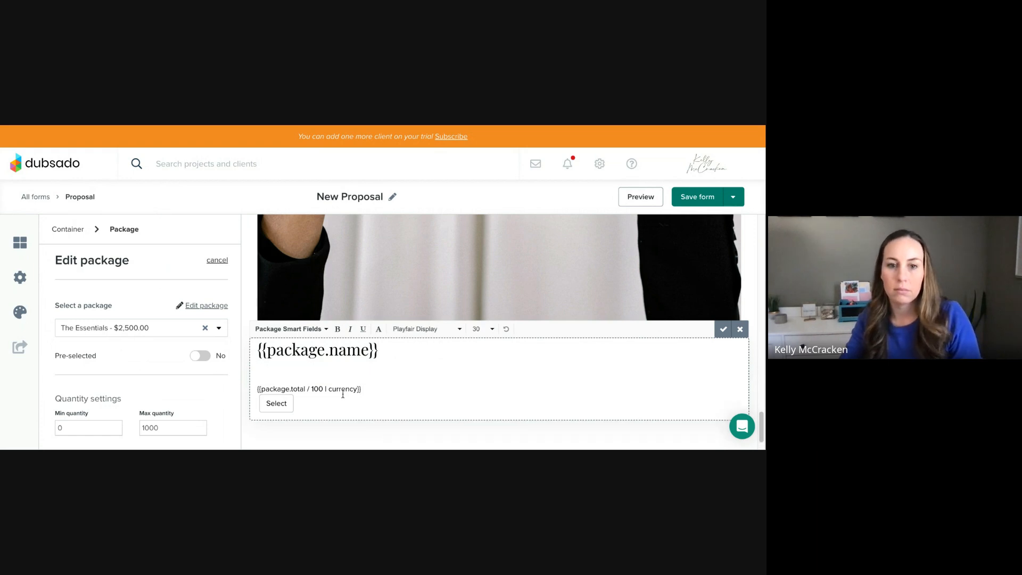
Format the package total field in bold Playfair Display at size 20 and add a blank line below it.
{"action": "left_click_drag", "start_coordinate": [292, 388], "coordinate": [257, 392]}
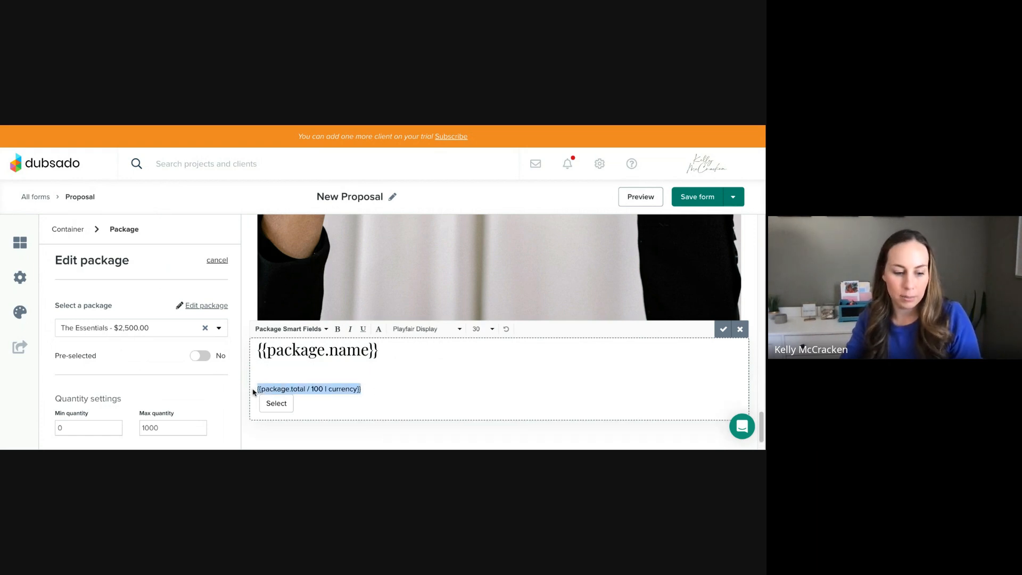
{"action": "left_click", "coordinate": [423, 330]}
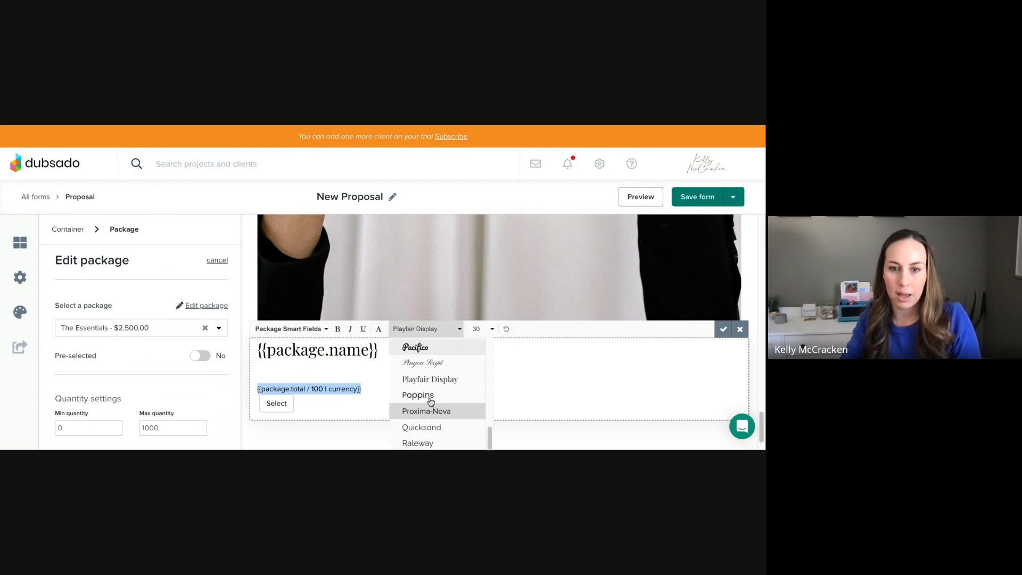
{"action": "left_click", "coordinate": [437, 381]}
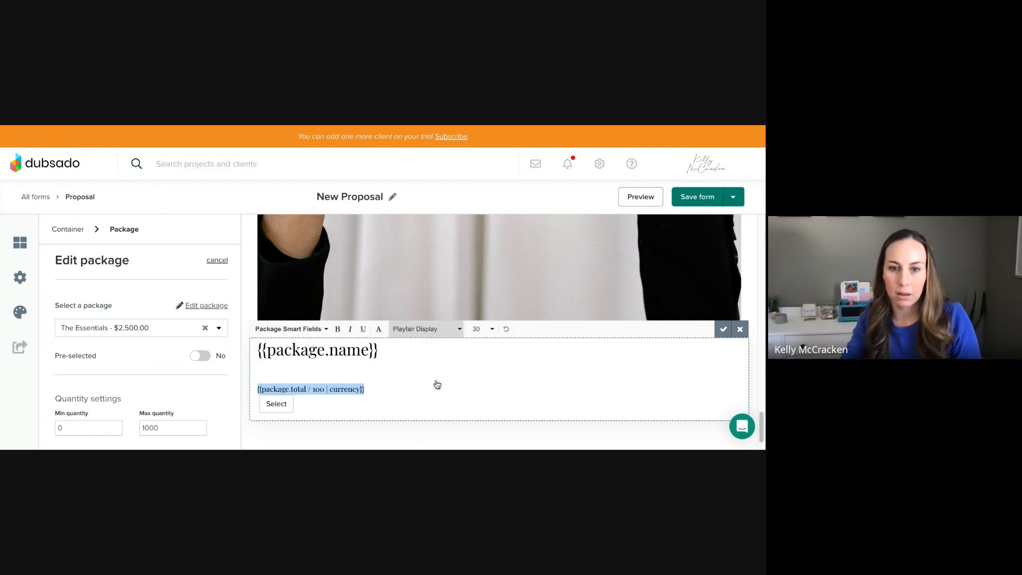
{"action": "left_click", "coordinate": [482, 329]}
{"action": "scroll", "coordinate": [486, 405], "scroll_direction": "down", "scroll_amount": 2}
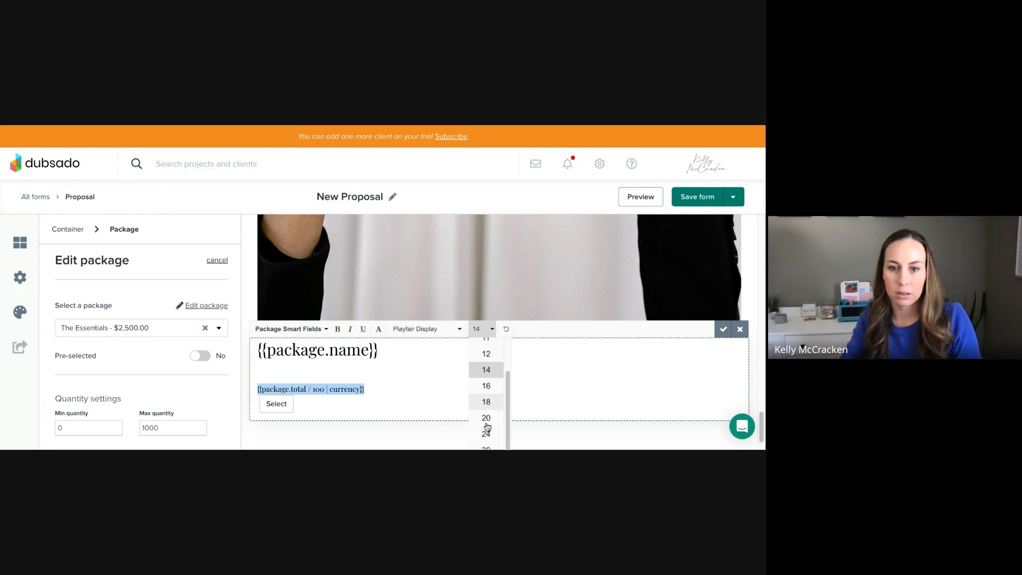
{"action": "left_click", "coordinate": [487, 427]}
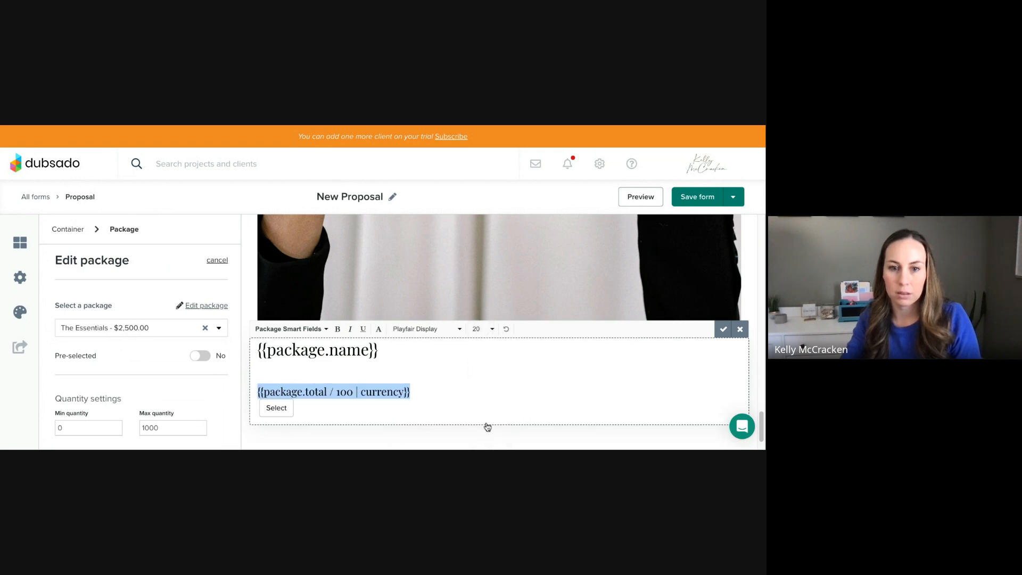
{"action": "left_click", "coordinate": [337, 330]}
{"action": "left_click", "coordinate": [443, 392]}
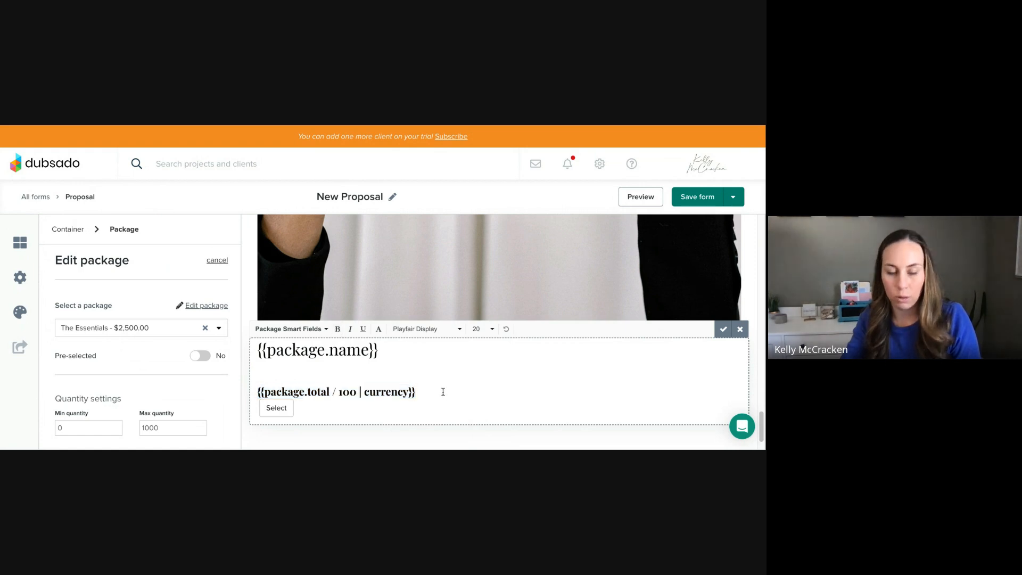
{"action": "key", "text": "Return"}
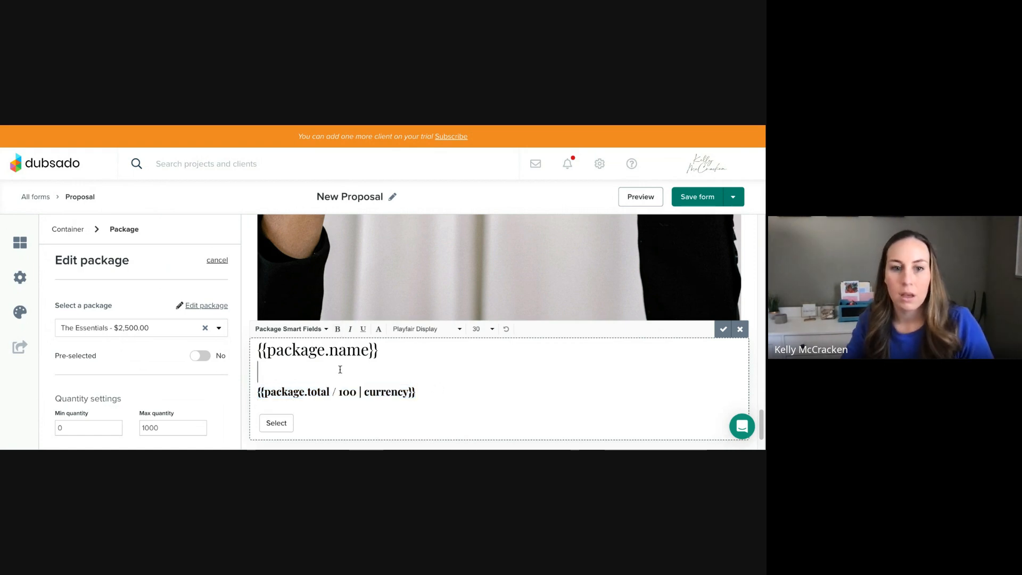
Insert the Package Item Names & Descriptions smart field below the package name and try to reduce it to size 14.
{"action": "left_click", "coordinate": [288, 329]}
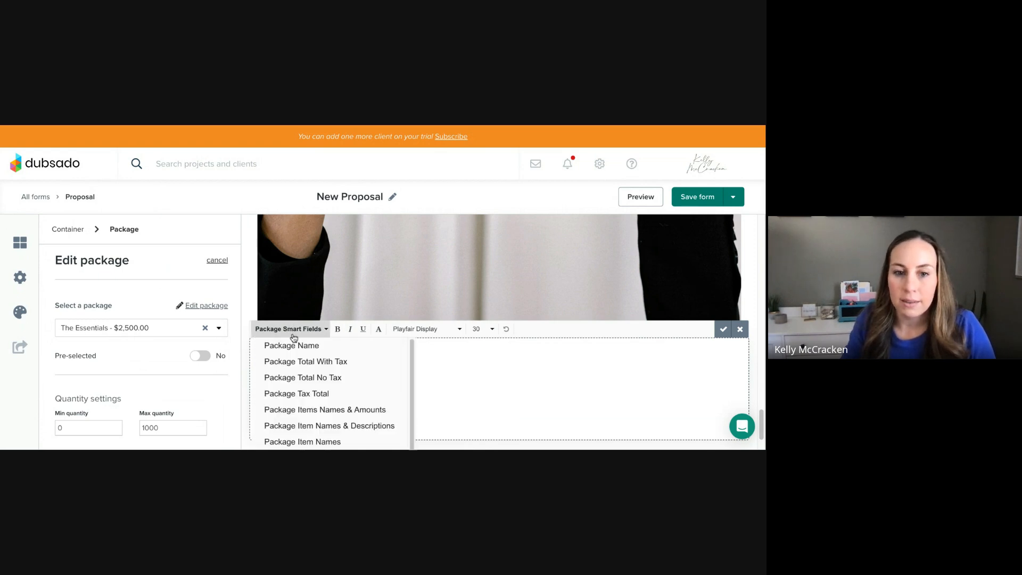
{"action": "left_click", "coordinate": [329, 426]}
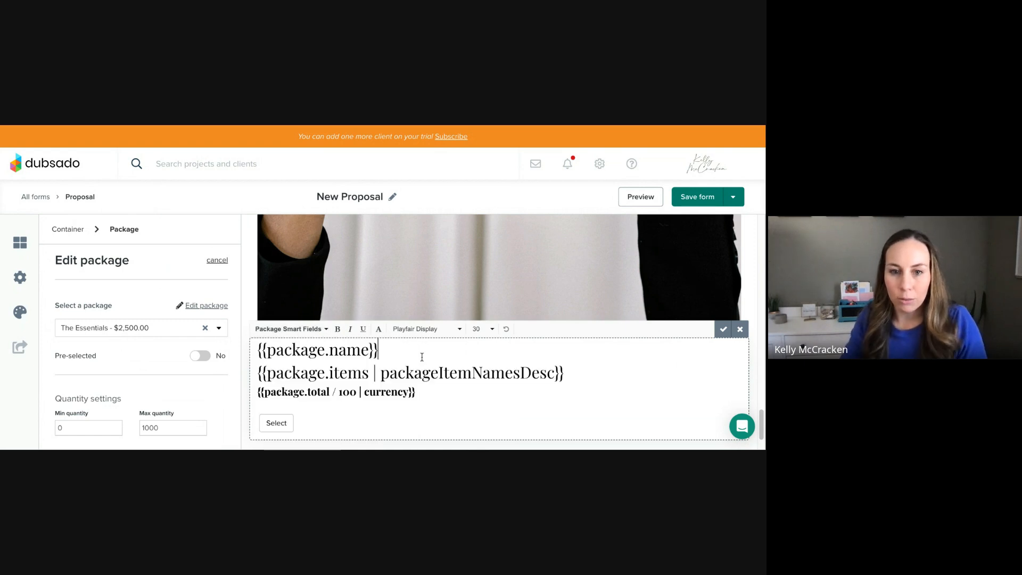
{"action": "left_click_drag", "start_coordinate": [569, 369], "coordinate": [261, 368]}
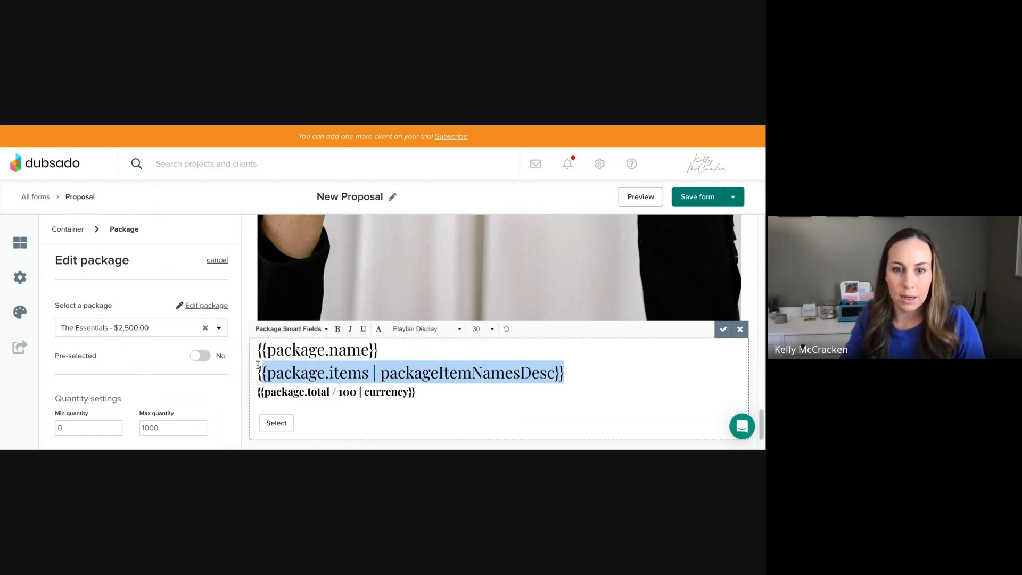
{"action": "left_click", "coordinate": [484, 329]}
{"action": "scroll", "coordinate": [486, 373], "scroll_direction": "up", "scroll_amount": 1}
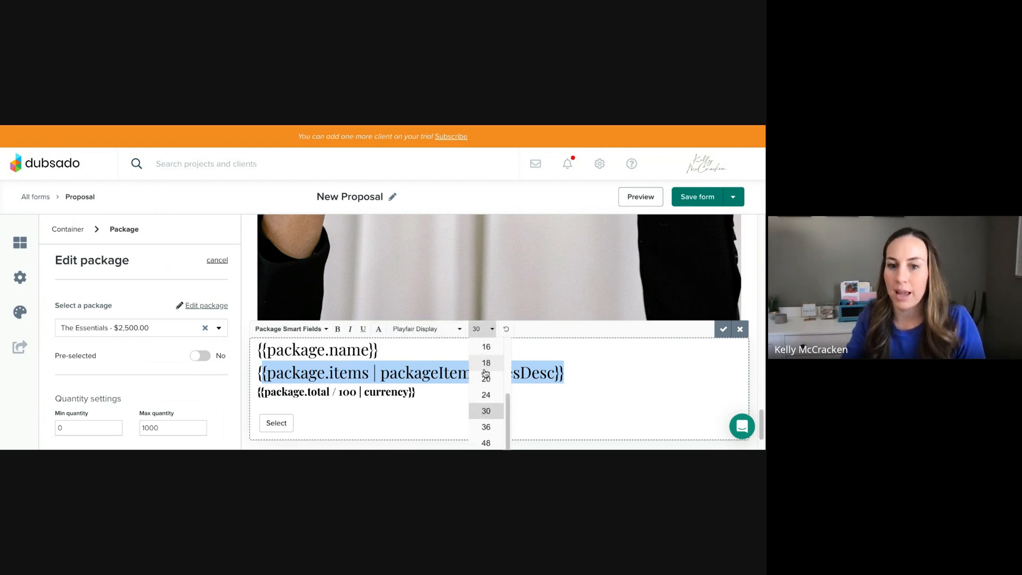
{"action": "scroll", "coordinate": [484, 367], "scroll_direction": "up", "scroll_amount": 1}
{"action": "left_click", "coordinate": [488, 353]}
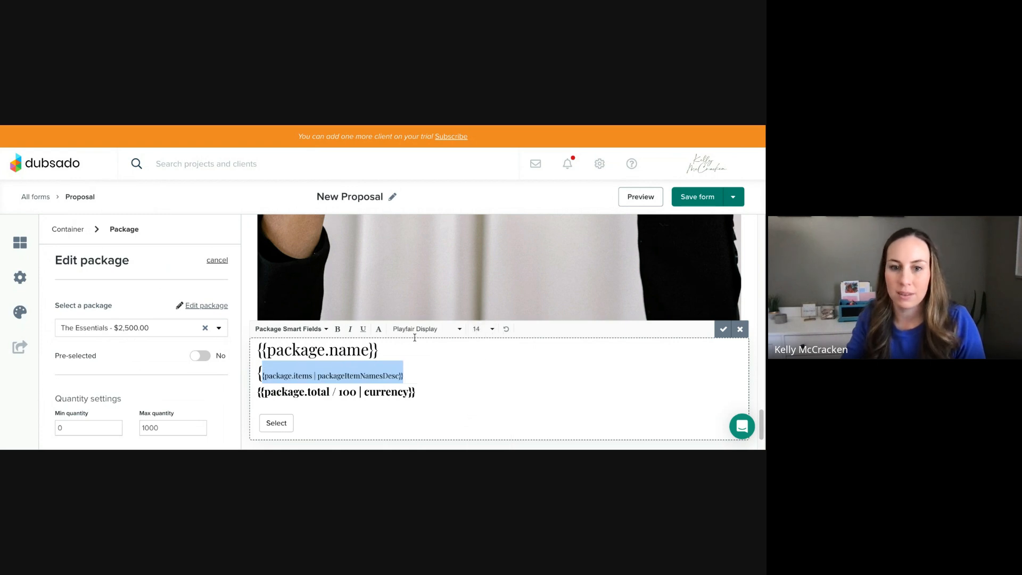
{"action": "left_click", "coordinate": [338, 330]}
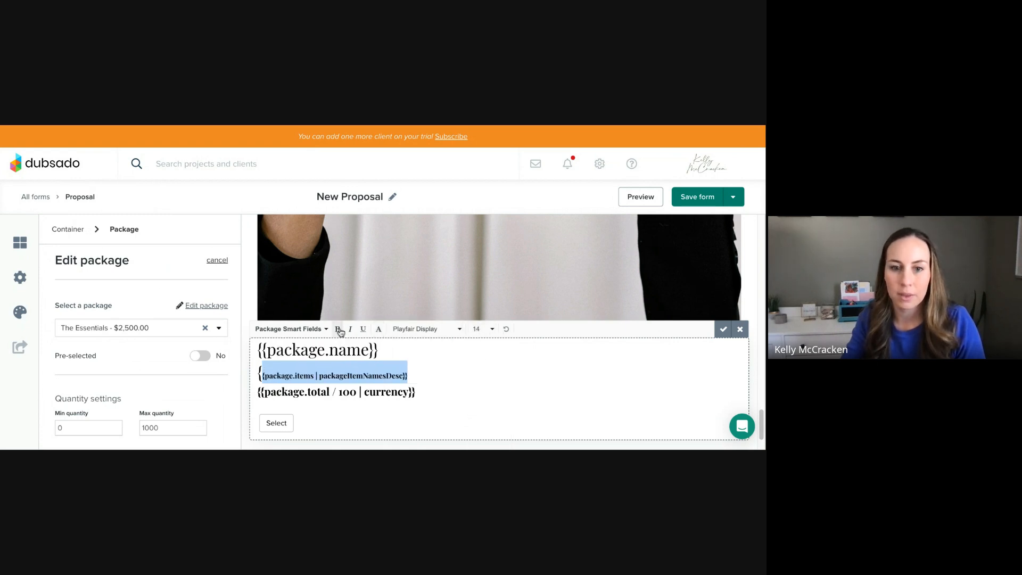
{"action": "left_click", "coordinate": [339, 330]}
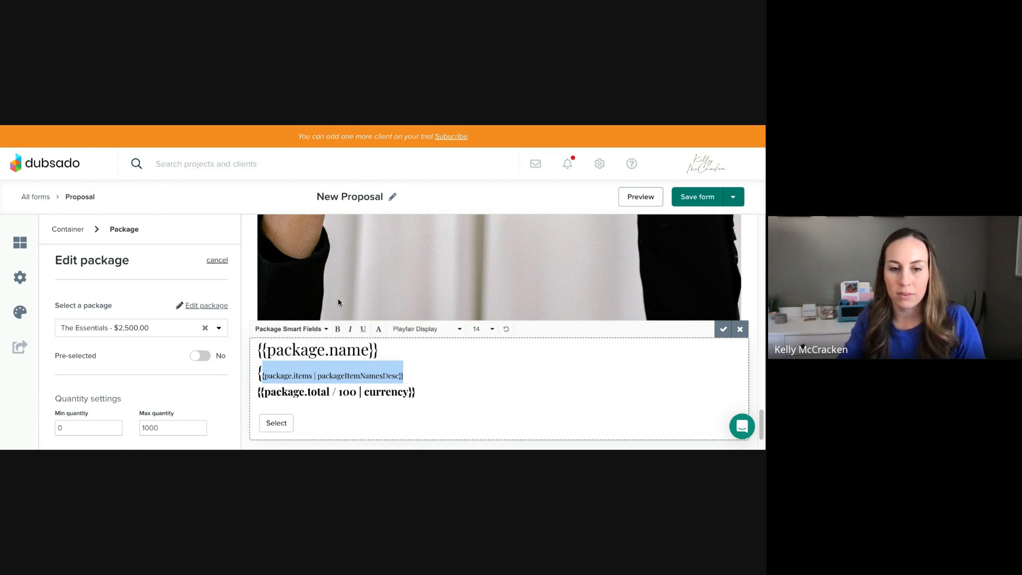
{"action": "left_click", "coordinate": [338, 302]}
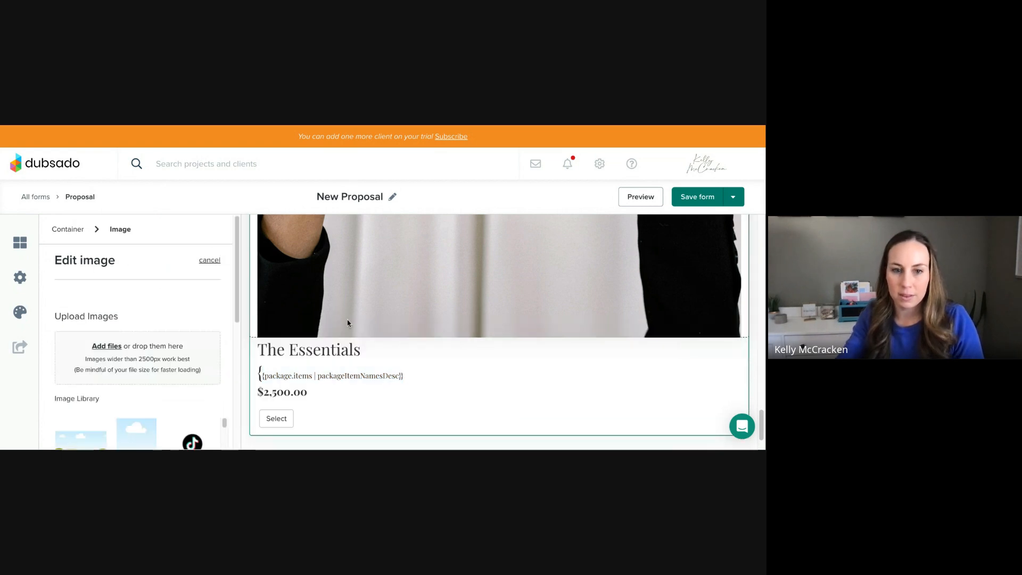
Replace the item field below the package name with the Package Item Names & Descriptions smart field and set it to size 16.
{"action": "left_click", "coordinate": [399, 346]}
{"action": "left_click", "coordinate": [685, 335]}
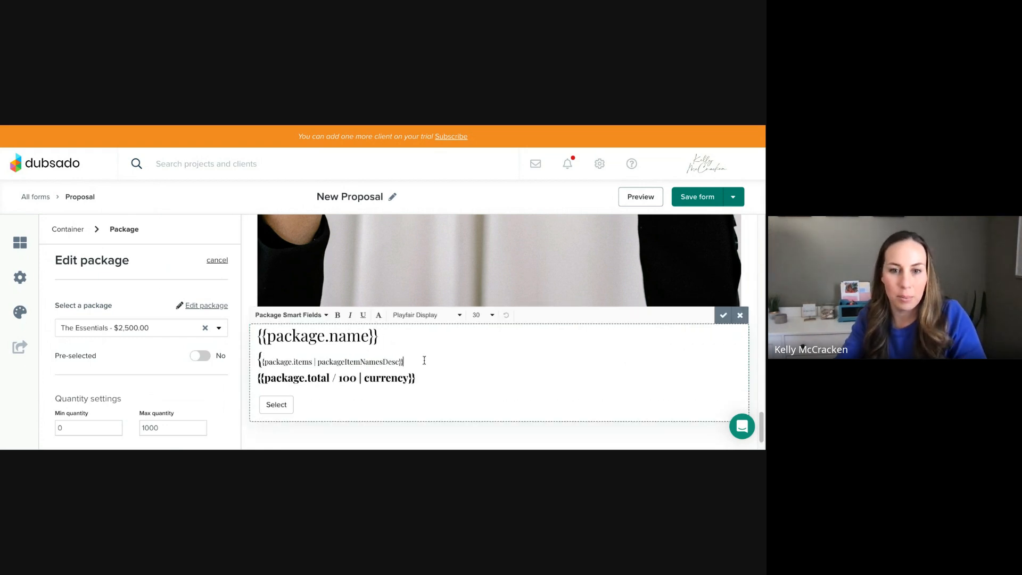
{"action": "left_click_drag", "start_coordinate": [425, 360], "coordinate": [263, 360]}
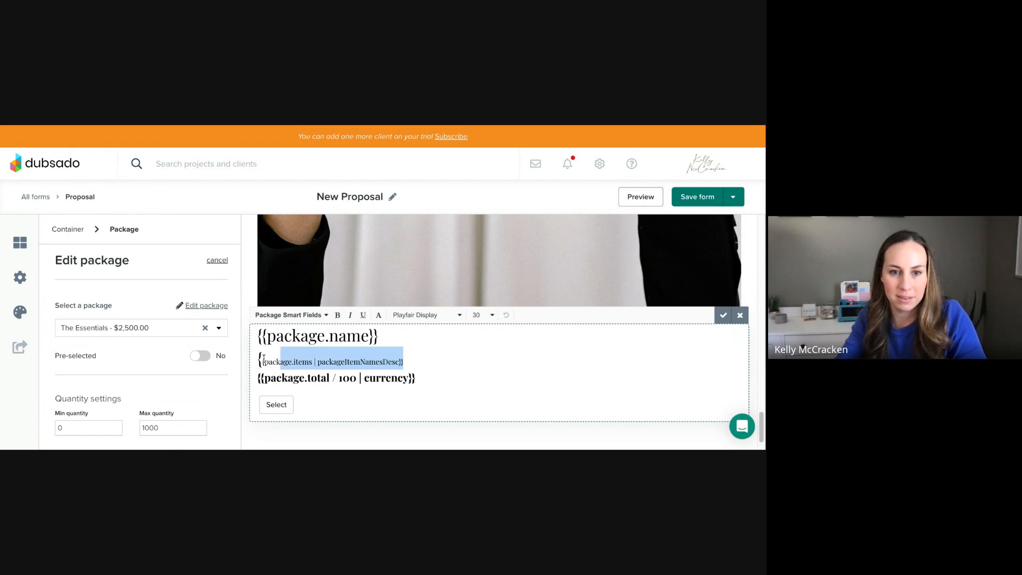
{"action": "left_click", "coordinate": [288, 315]}
{"action": "left_click", "coordinate": [322, 411]}
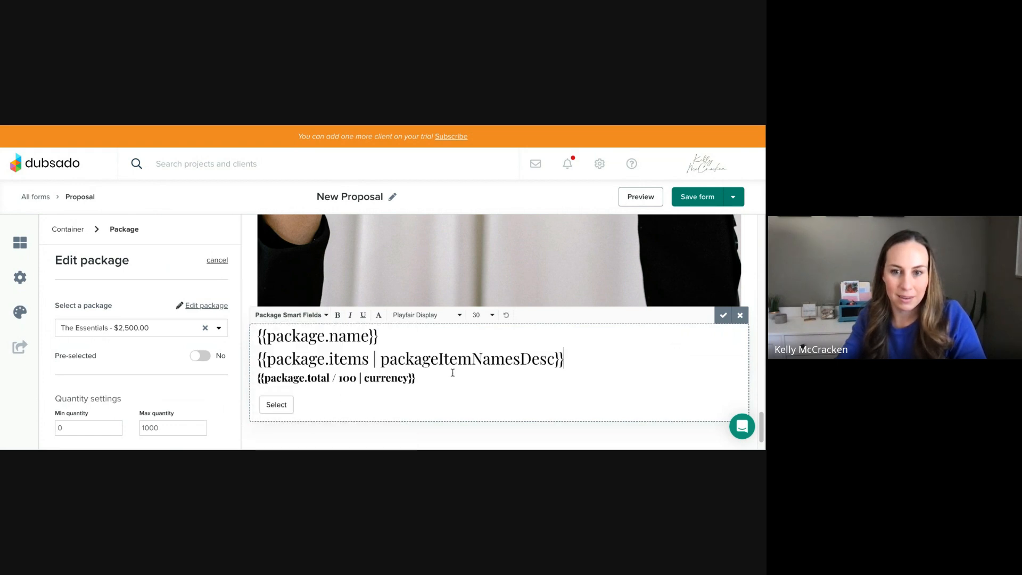
{"action": "left_click_drag", "start_coordinate": [580, 351], "coordinate": [252, 371]}
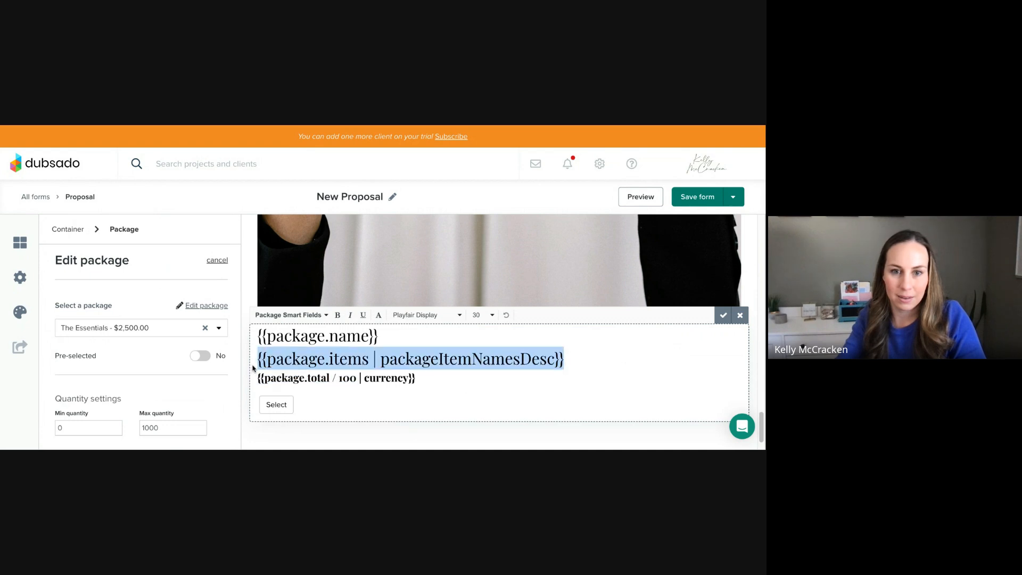
{"action": "left_click", "coordinate": [477, 315]}
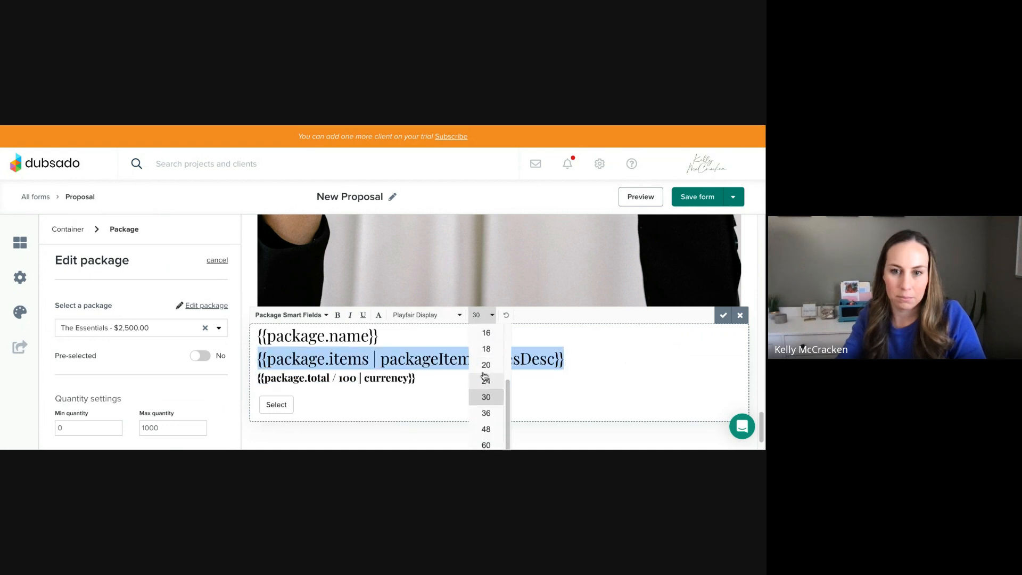
{"action": "left_click", "coordinate": [485, 333]}
{"action": "left_click", "coordinate": [456, 284]}
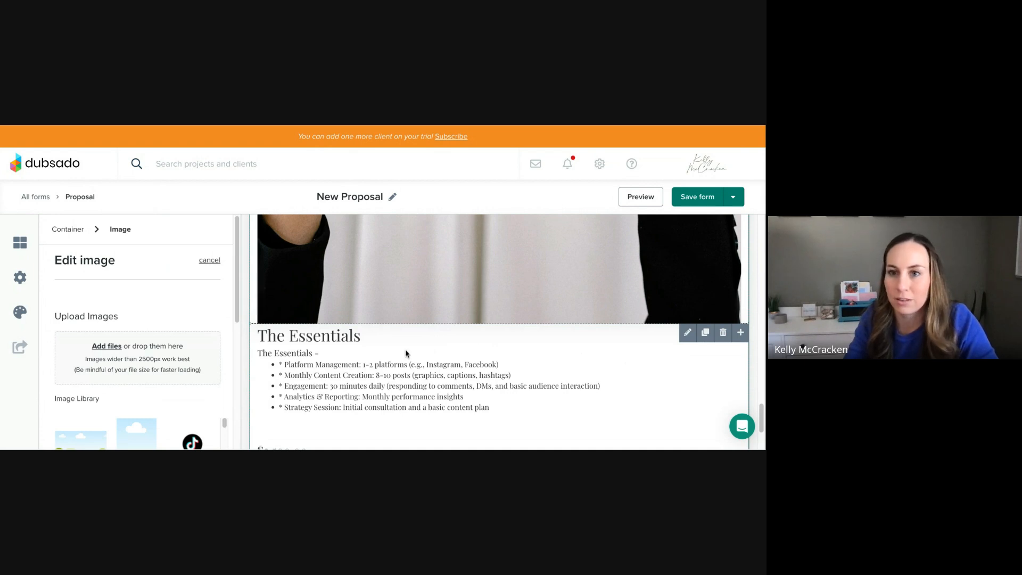
Open The Essentials package for editing and copy the full bulleted description of its item.
{"action": "scroll", "coordinate": [356, 409], "scroll_direction": "down", "scroll_amount": 1}
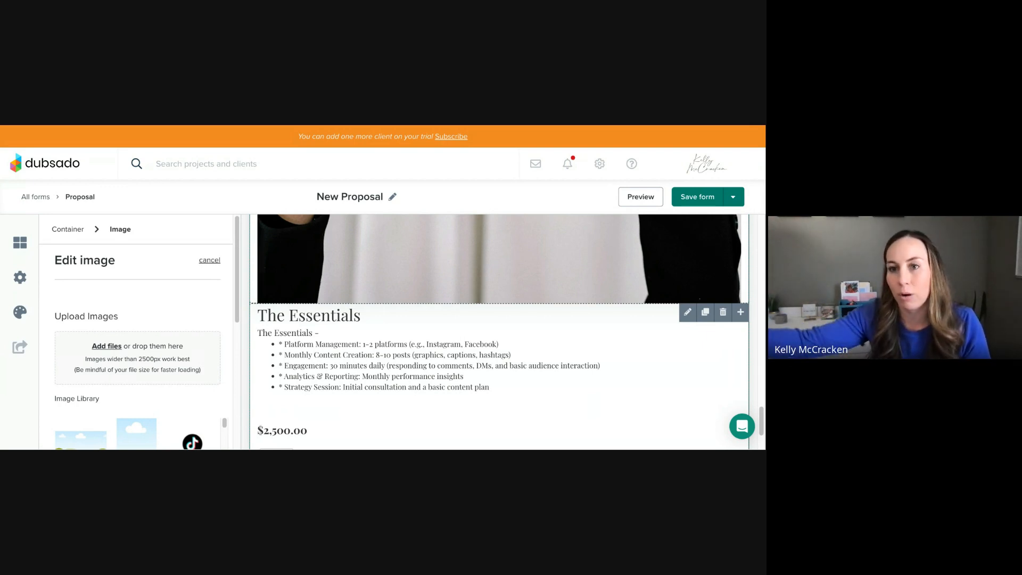
{"action": "left_click", "coordinate": [311, 330]}
{"action": "left_click", "coordinate": [192, 307]}
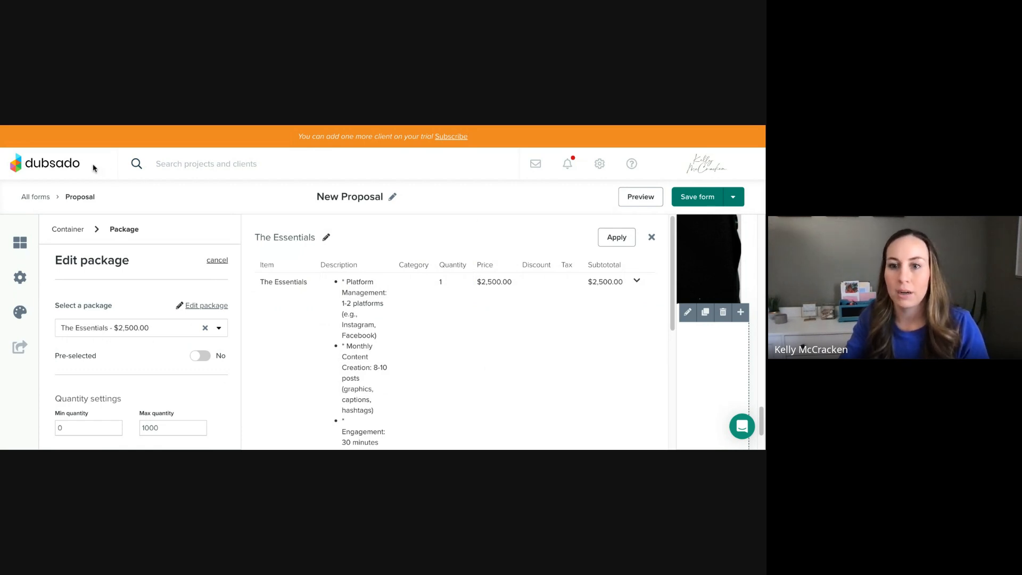
{"action": "left_click", "coordinate": [636, 281]}
{"action": "left_click", "coordinate": [624, 295]}
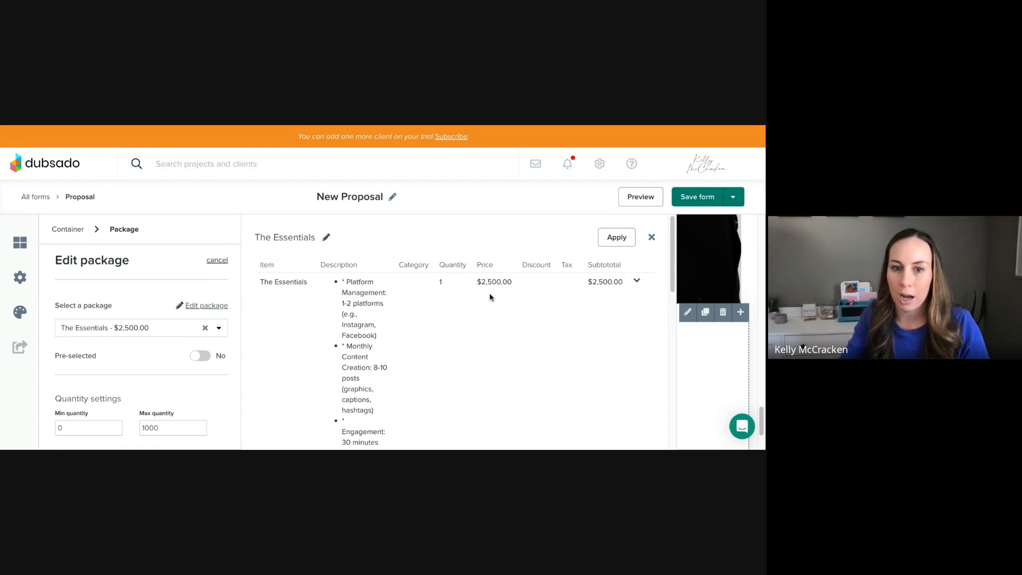
{"action": "scroll", "coordinate": [448, 323], "scroll_direction": "down", "scroll_amount": 2}
{"action": "scroll", "coordinate": [458, 286], "scroll_direction": "up", "scroll_amount": 1}
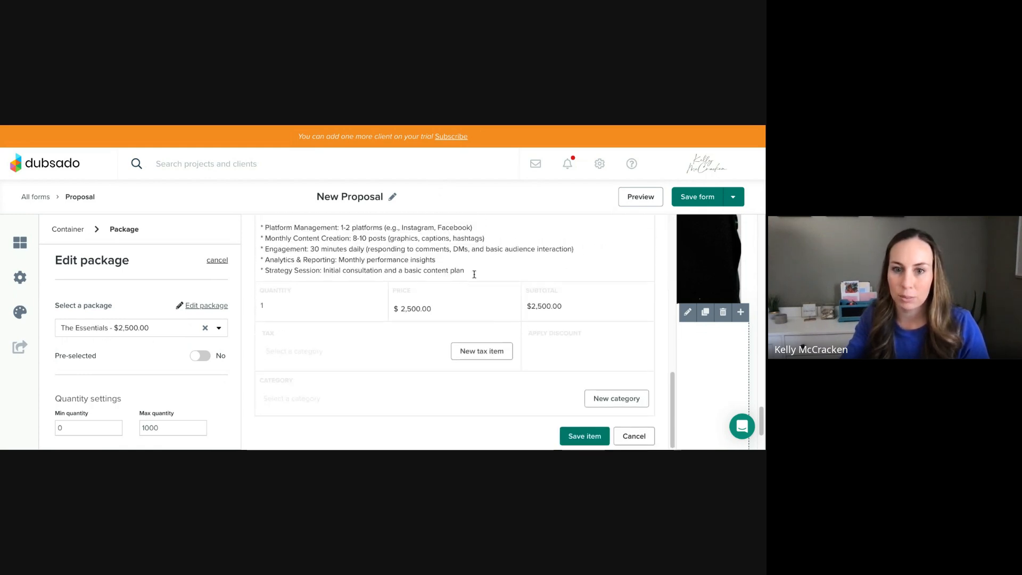
{"action": "left_click_drag", "start_coordinate": [478, 292], "coordinate": [241, 245]}
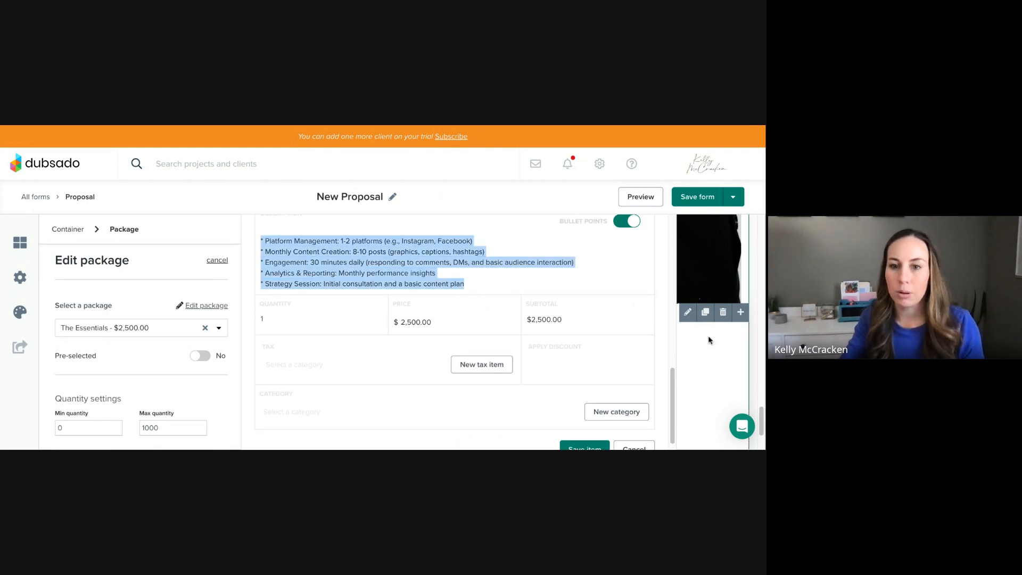
{"action": "scroll", "coordinate": [570, 293], "scroll_direction": "up", "scroll_amount": 9}
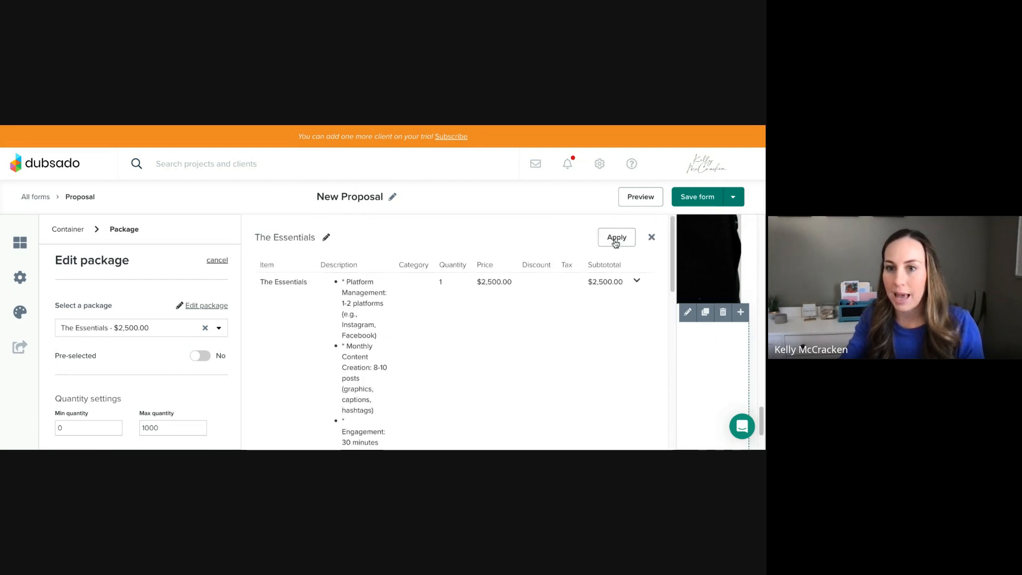
Replace the item names and descriptions smart field below the package name with the copied description text.
{"action": "left_click", "coordinate": [615, 237]}
{"action": "left_click", "coordinate": [686, 301]}
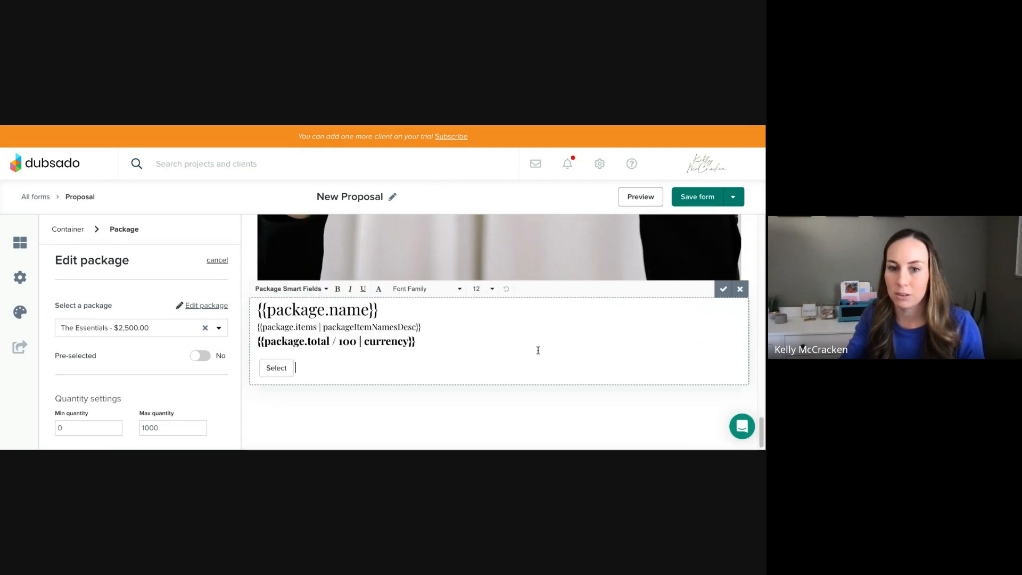
{"action": "mouse_move", "coordinate": [422, 327]}
{"action": "left_mouse_down"}
{"action": "mouse_move", "coordinate": [415, 344]}
{"action": "mouse_move", "coordinate": [263, 327]}
{"action": "left_mouse_up"}
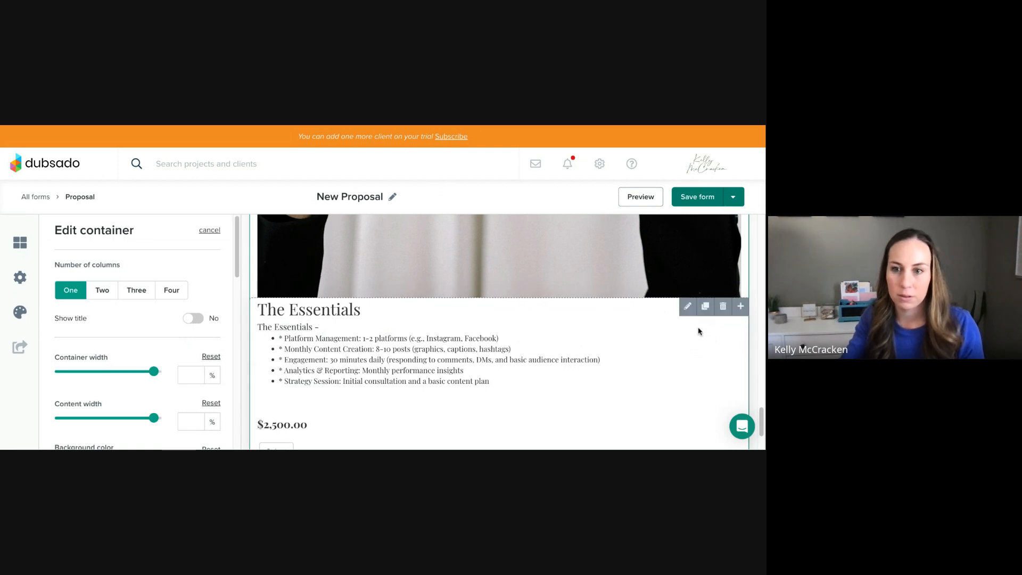
{"action": "left_click", "coordinate": [686, 302]}
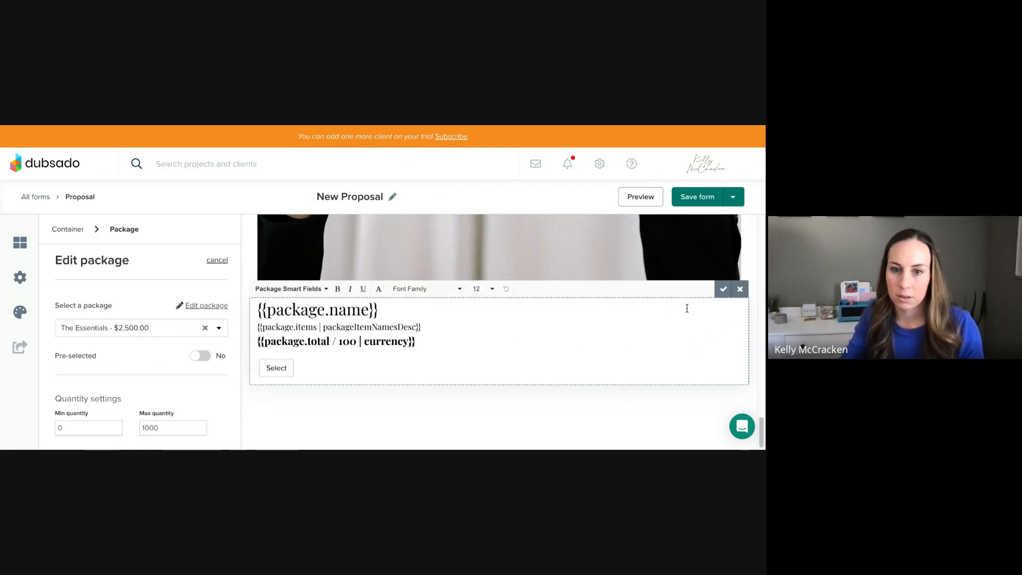
{"action": "left_click", "coordinate": [457, 348]}
{"action": "left_click_drag", "start_coordinate": [400, 325], "coordinate": [241, 330]}
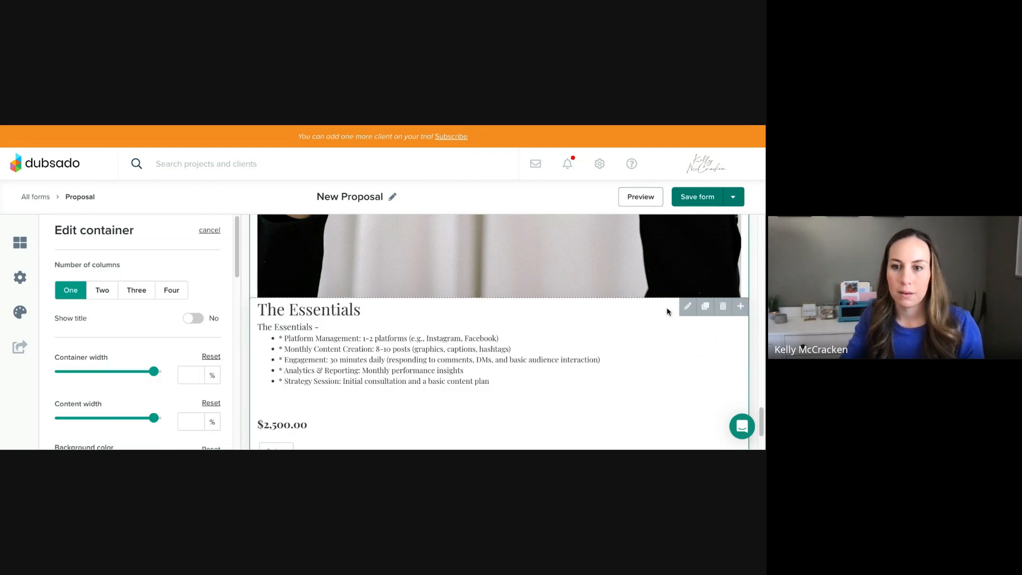
{"action": "left_click", "coordinate": [685, 307]}
{"action": "left_click_drag", "start_coordinate": [424, 327], "coordinate": [260, 327]}
{"action": "type", "text": "{{package.name"}
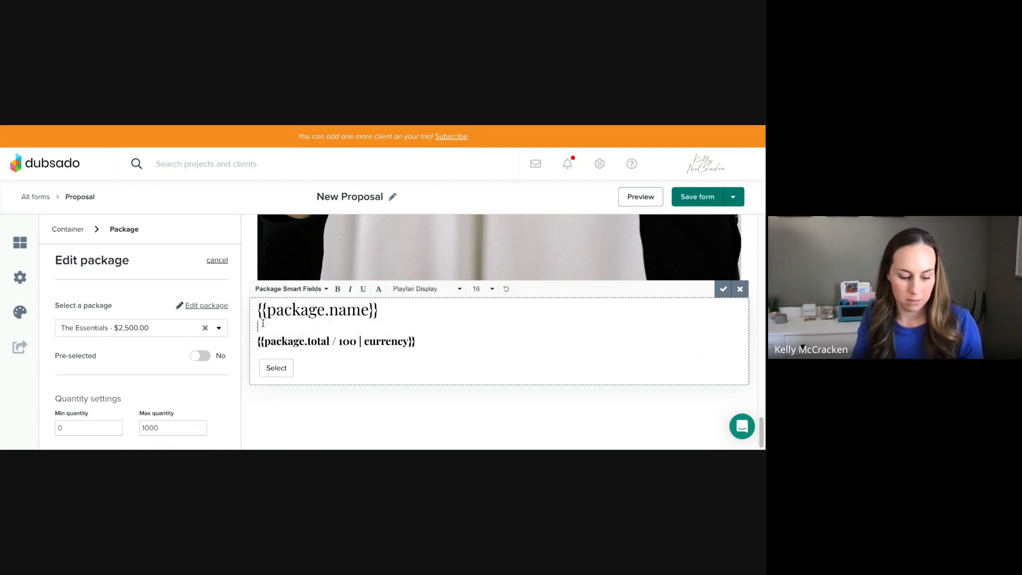
{"action": "type", "text": "* Platform Management: 1-2 platforms (e.g., Instagram, Facebook)* Monthly Content Creation: 8-10 posts (graphics, captions, hashtags)* Engagement: 30 minutes daily (responding to comments, DMs, and basic audience interaction)* Analytics & Reporting: Monthly performance insights* Strategy Session: Initial consultation and a basic content plan"}
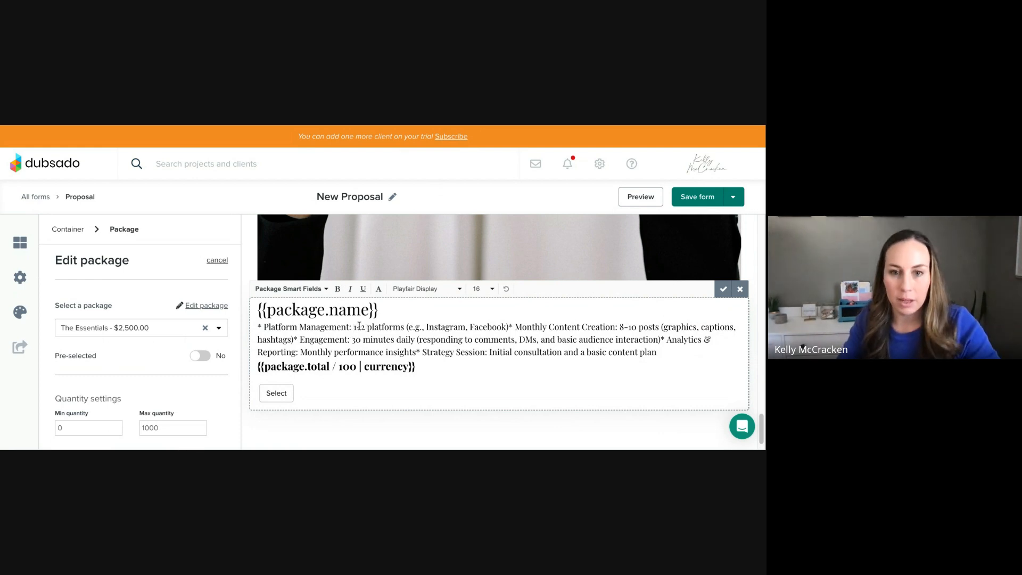
Put each asterisked item of the pasted package description on its own line and save the form.
{"action": "left_click", "coordinate": [509, 326]}
{"action": "key", "text": "Return"}
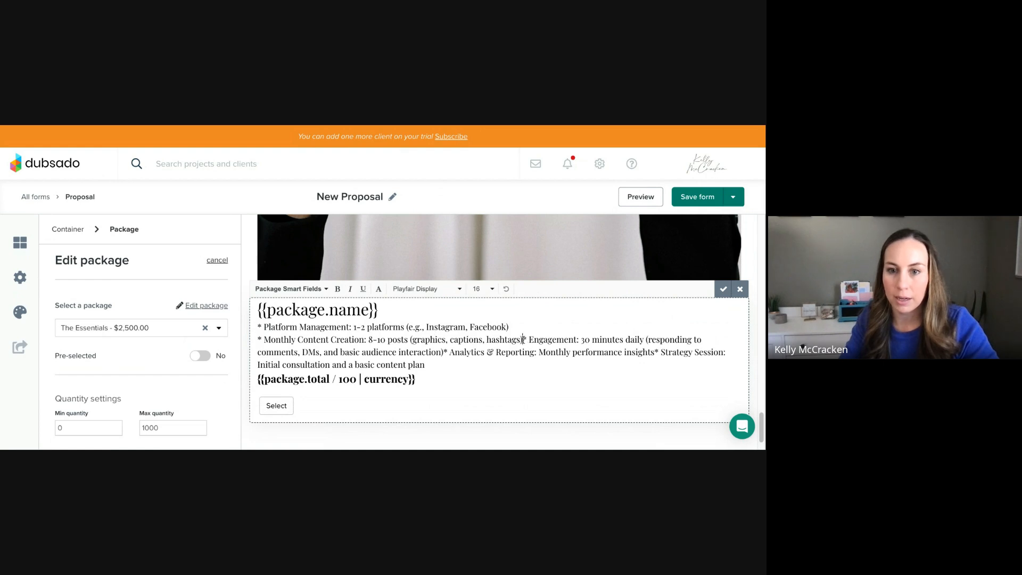
{"action": "left_click", "coordinate": [522, 339]}
{"action": "key", "text": "Return"}
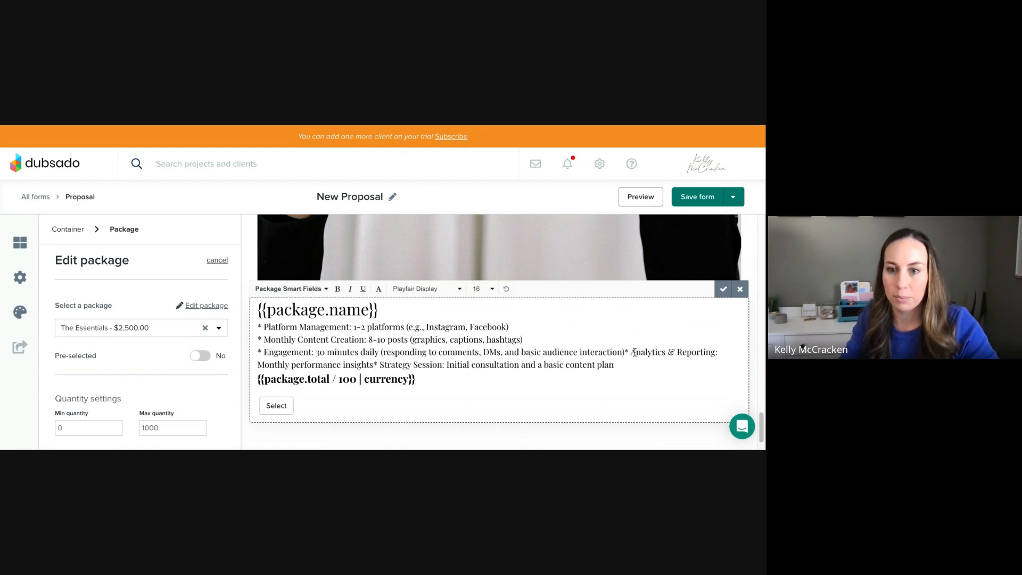
{"action": "left_click", "coordinate": [624, 352]}
{"action": "key", "text": "Return"}
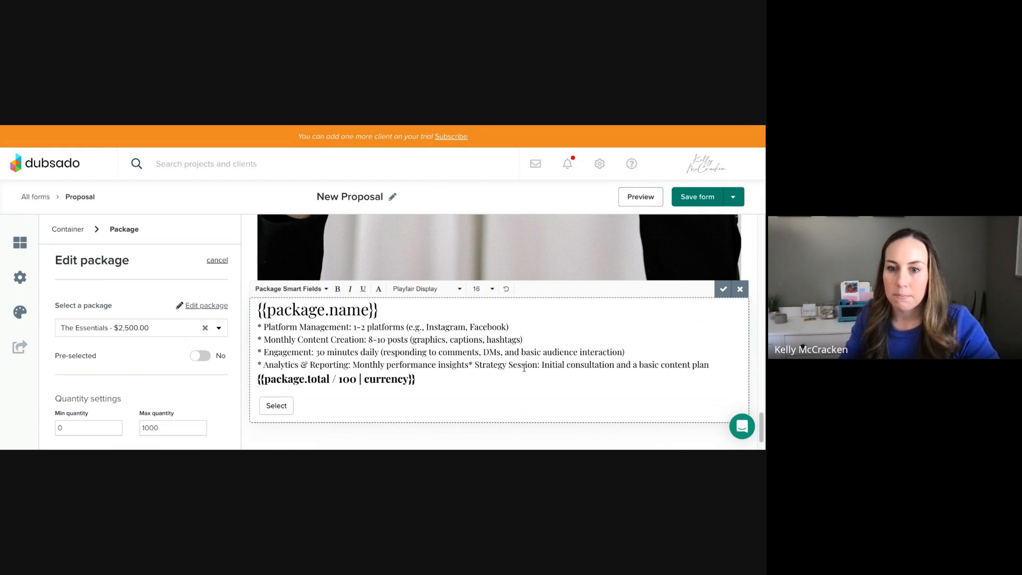
{"action": "left_click", "coordinate": [470, 364]}
{"action": "key", "text": "Return"}
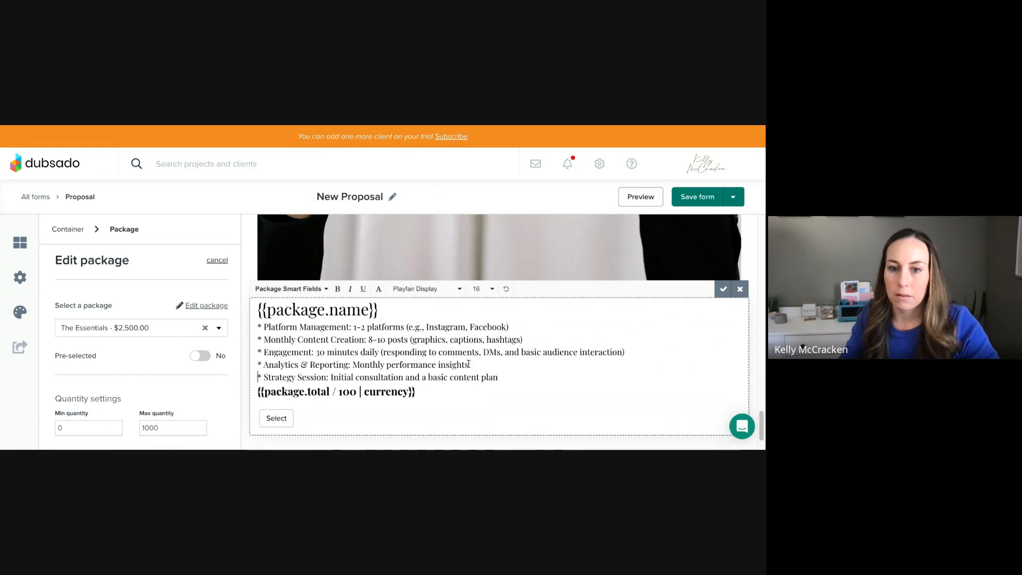
{"action": "left_click", "coordinate": [475, 281]}
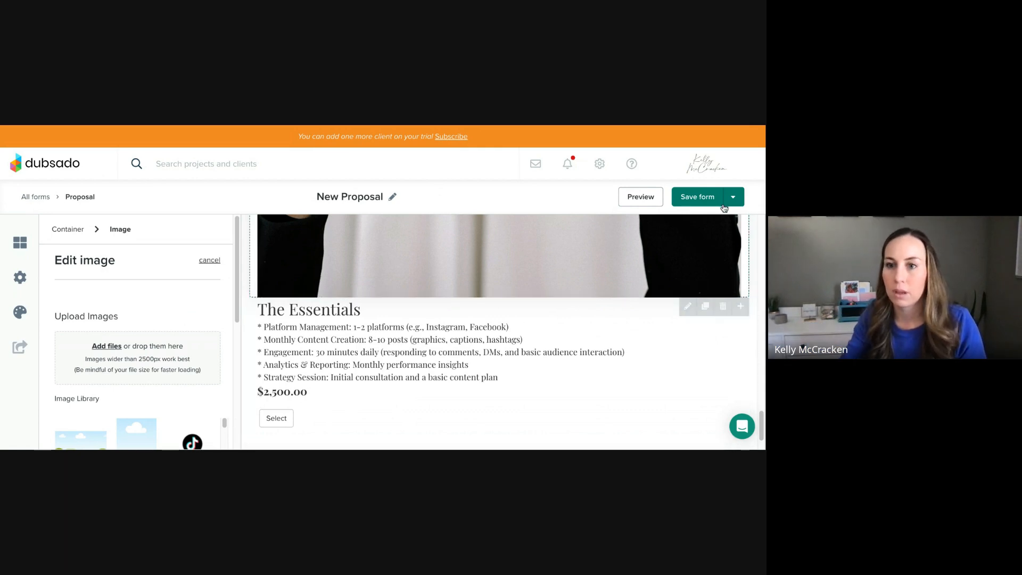
Move the photo-and-package card container into the first column of the three-column container.
{"action": "scroll", "coordinate": [550, 344], "scroll_direction": "up", "scroll_amount": 6}
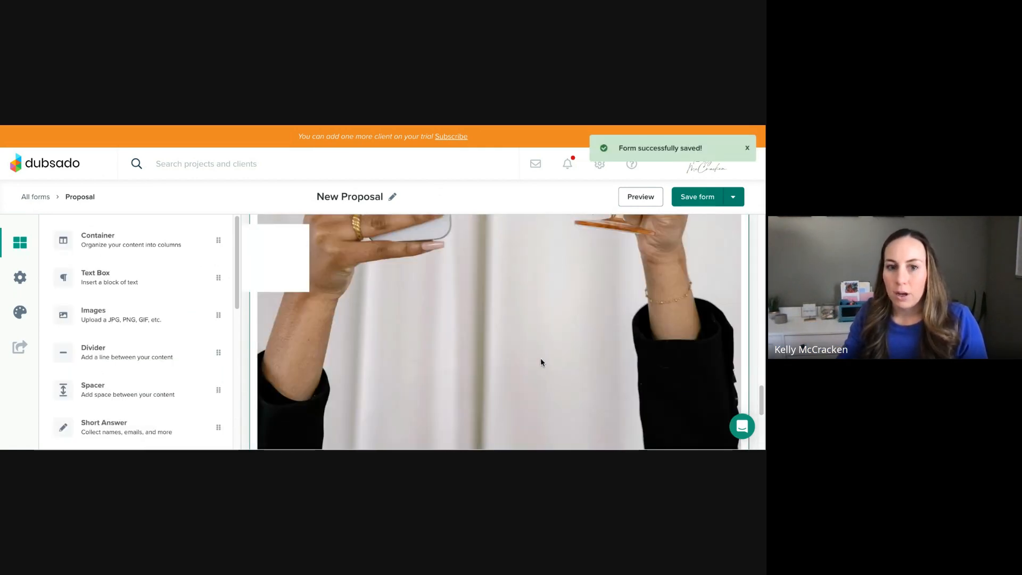
{"action": "scroll", "coordinate": [519, 369], "scroll_direction": "up", "scroll_amount": 5}
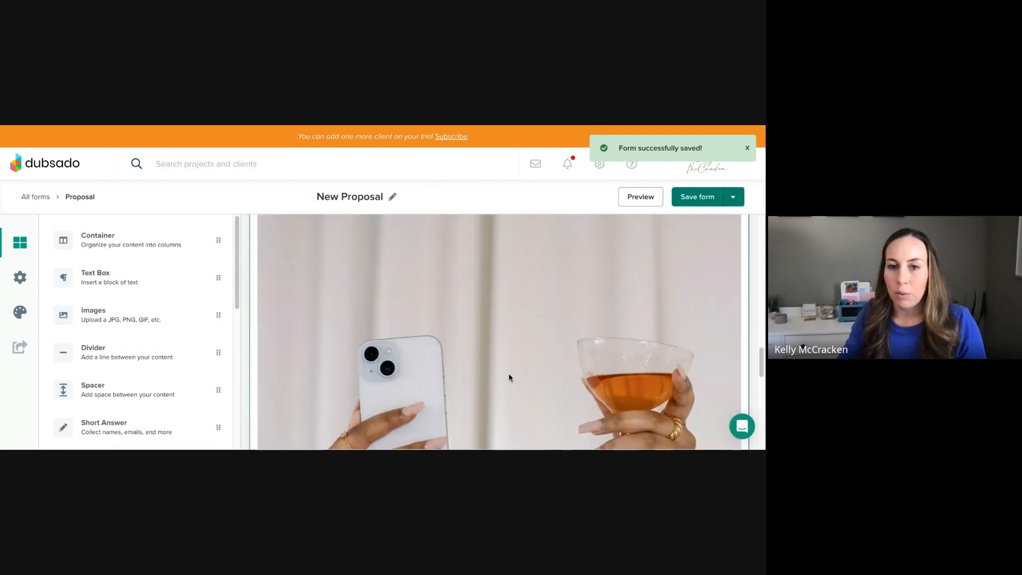
{"action": "scroll", "coordinate": [548, 361], "scroll_direction": "up", "scroll_amount": 4}
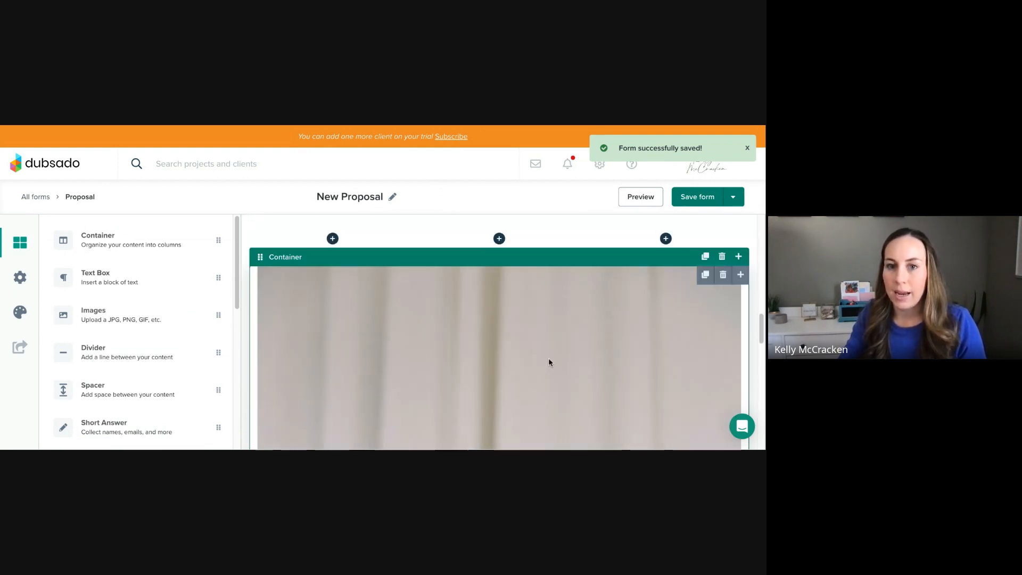
{"action": "scroll", "coordinate": [312, 278], "scroll_direction": "down", "scroll_amount": 1}
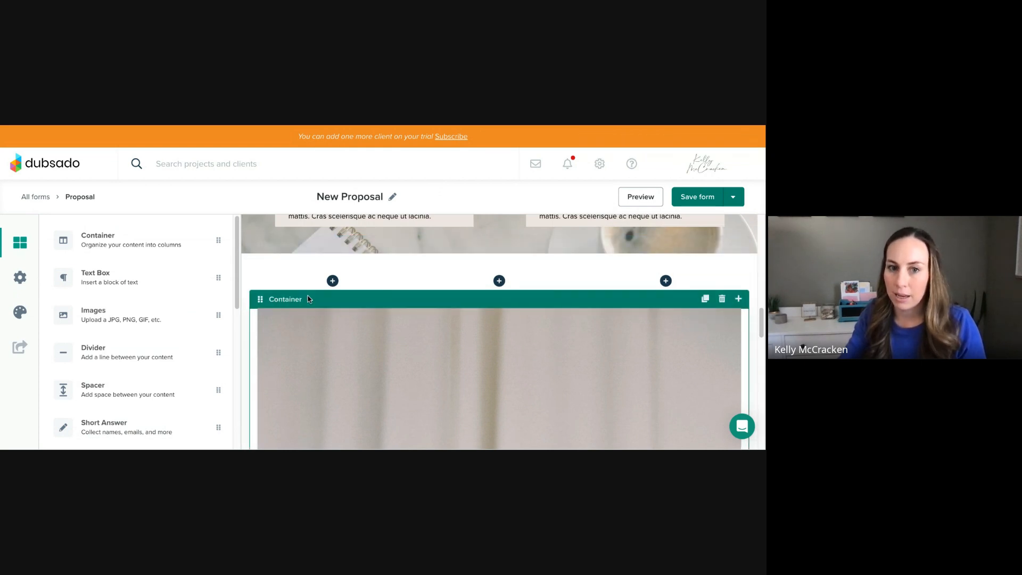
{"action": "left_click_drag", "start_coordinate": [311, 298], "coordinate": [313, 275]}
{"action": "scroll", "coordinate": [320, 293], "scroll_direction": "down", "scroll_amount": 8}
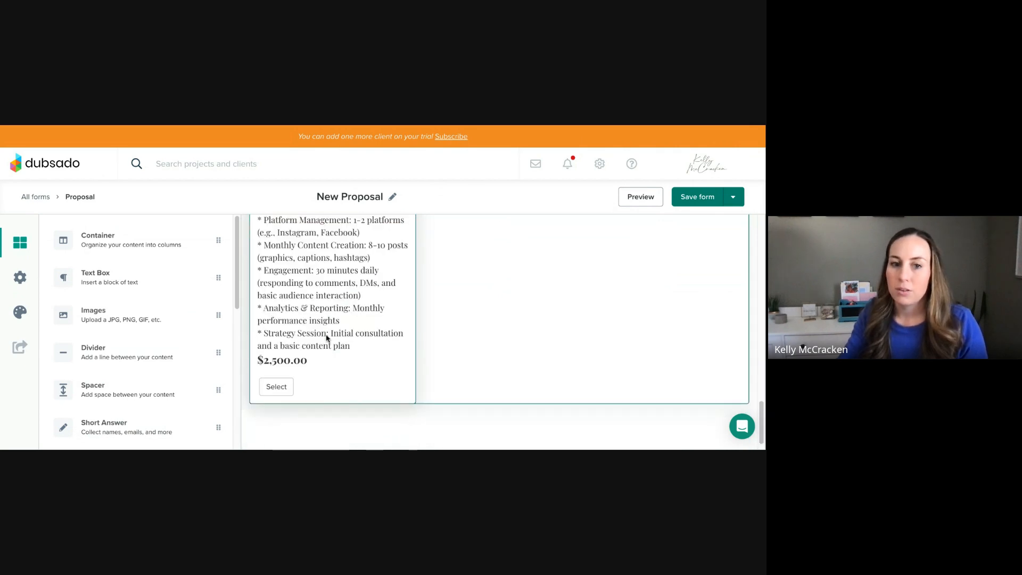
{"action": "scroll", "coordinate": [326, 337], "scroll_direction": "up", "scroll_amount": 5}
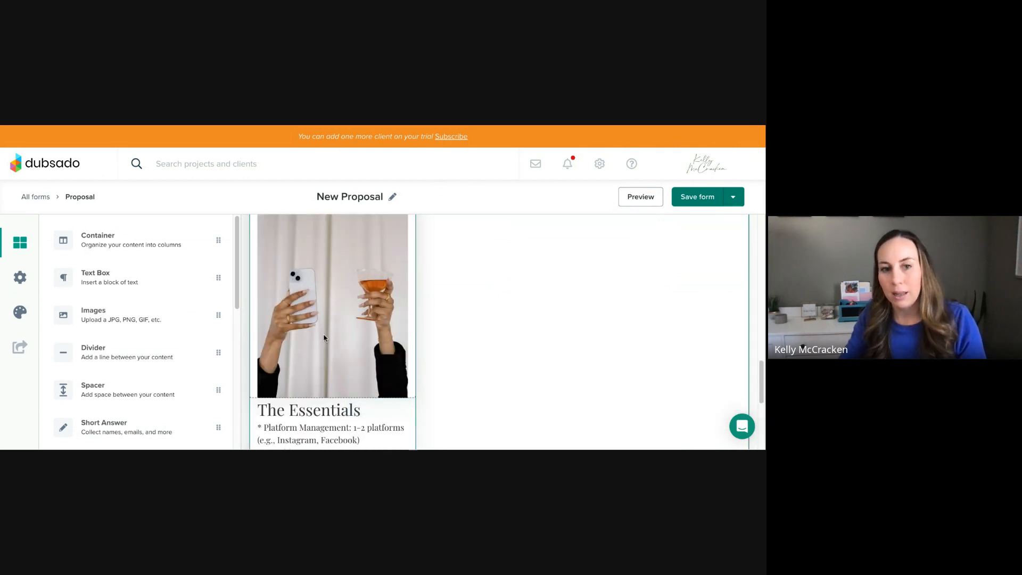
{"action": "scroll", "coordinate": [325, 338], "scroll_direction": "up", "scroll_amount": 1}
{"action": "scroll", "coordinate": [323, 339], "scroll_direction": "up", "scroll_amount": 3}
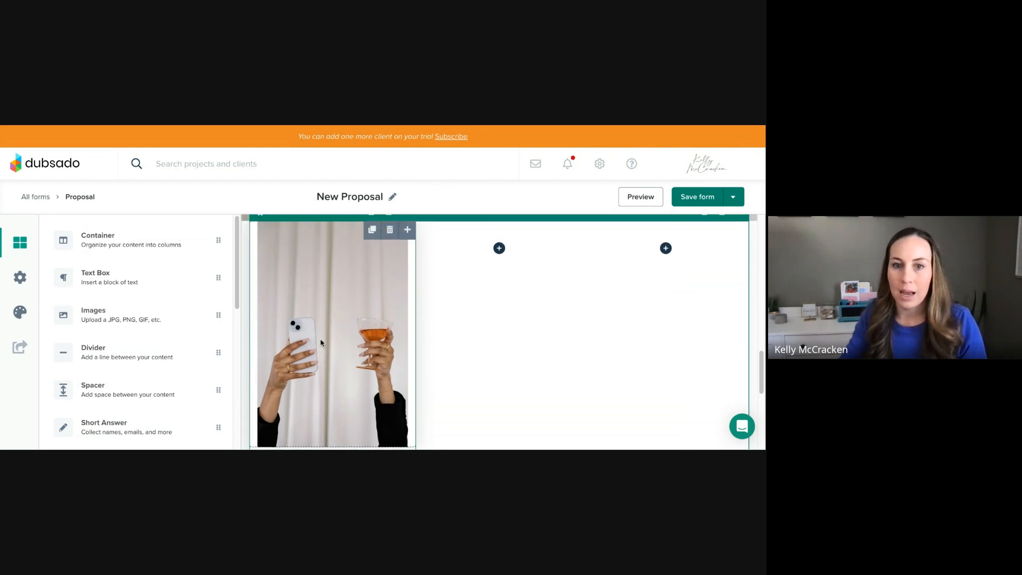
Set the three-column container's width to 100%.
{"action": "left_click", "coordinate": [454, 248]}
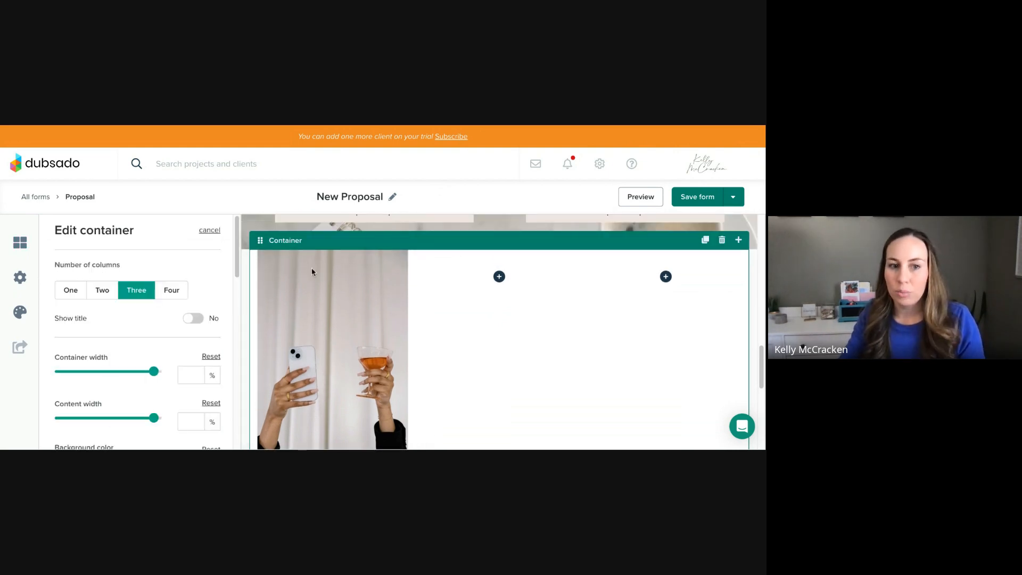
{"action": "left_click_drag", "start_coordinate": [156, 376], "coordinate": [174, 378]}
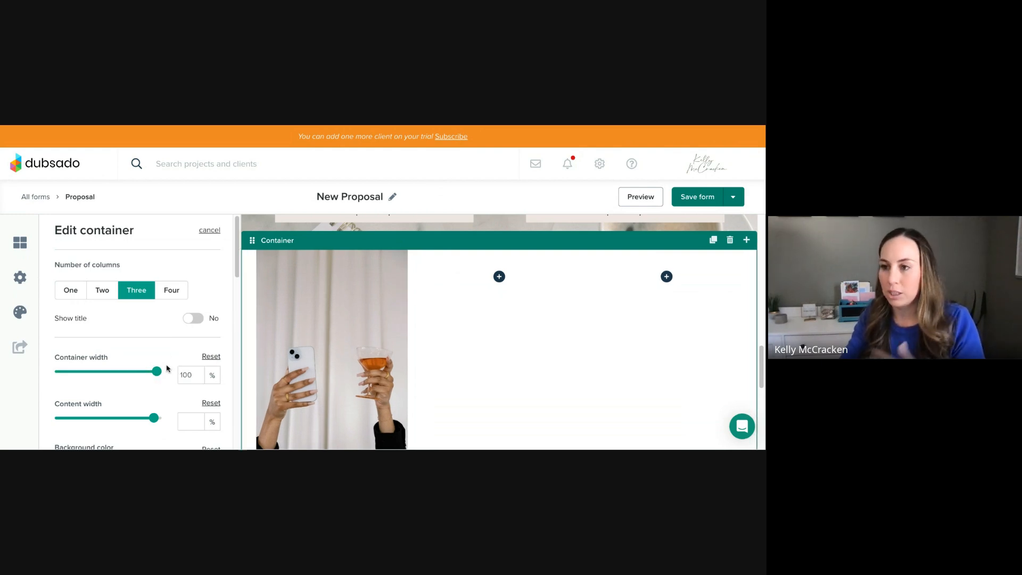
{"action": "scroll", "coordinate": [163, 354], "scroll_direction": "down", "scroll_amount": 1}
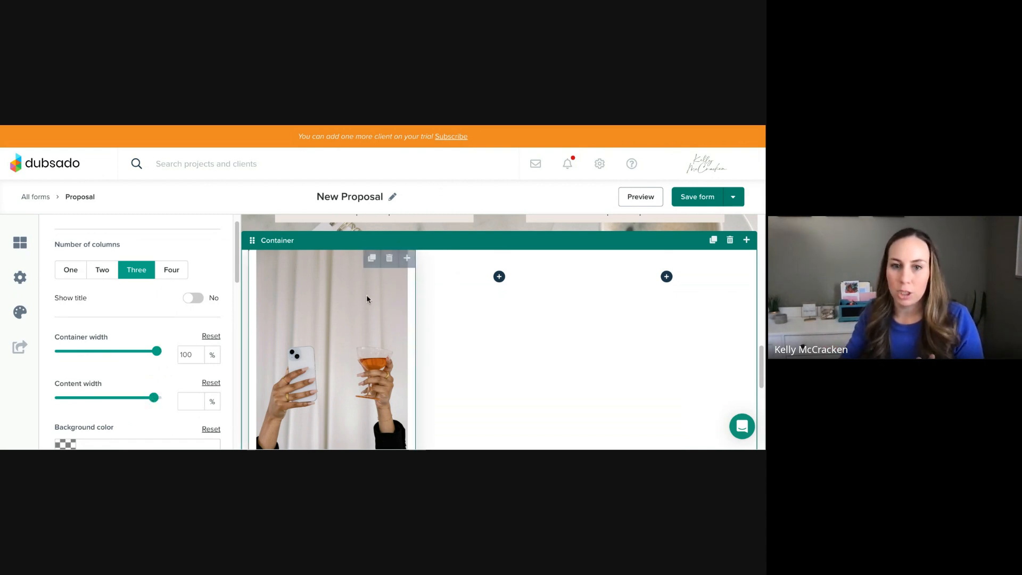
Move the photo-and-package card container back out of the three-column container to sit below it.
{"action": "left_click", "coordinate": [253, 267]}
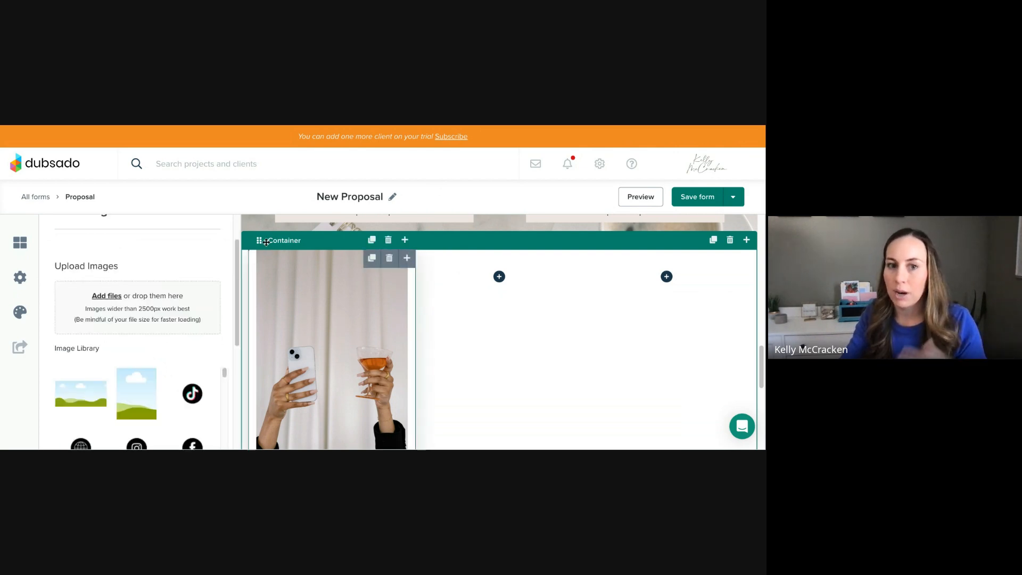
{"action": "left_click", "coordinate": [267, 242]}
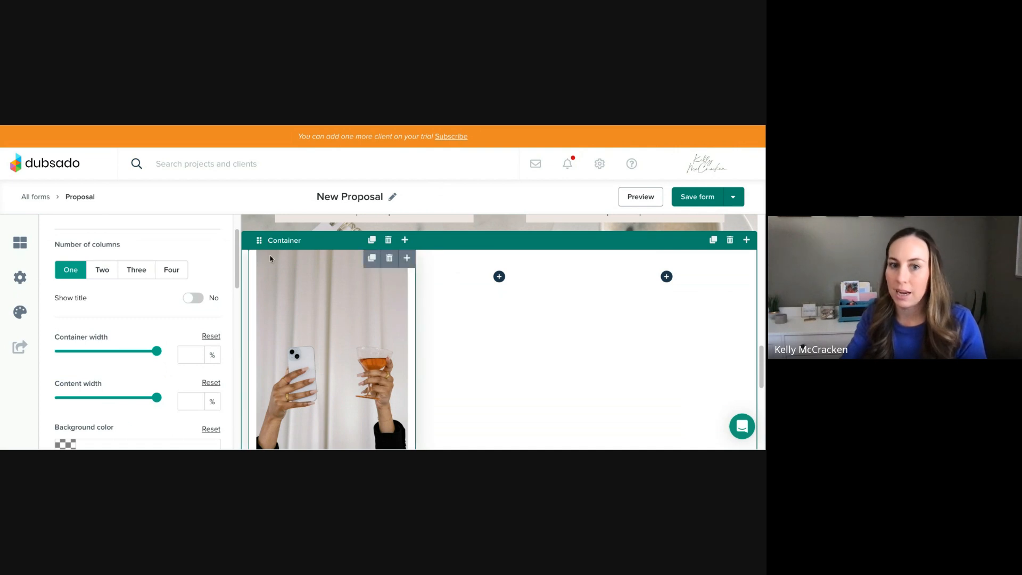
{"action": "scroll", "coordinate": [328, 283], "scroll_direction": "down", "scroll_amount": 1}
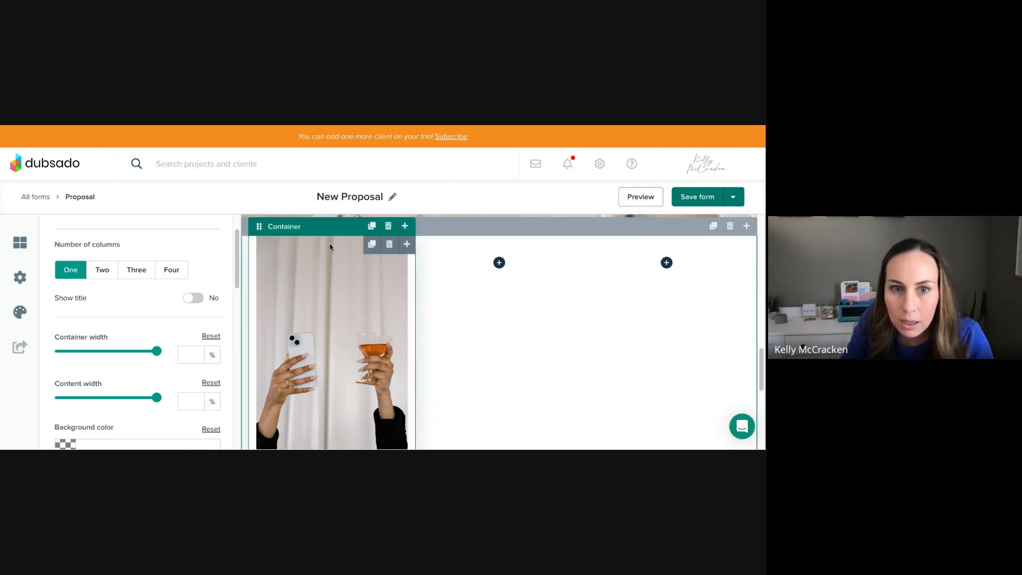
{"action": "left_click_drag", "start_coordinate": [327, 268], "coordinate": [499, 389]}
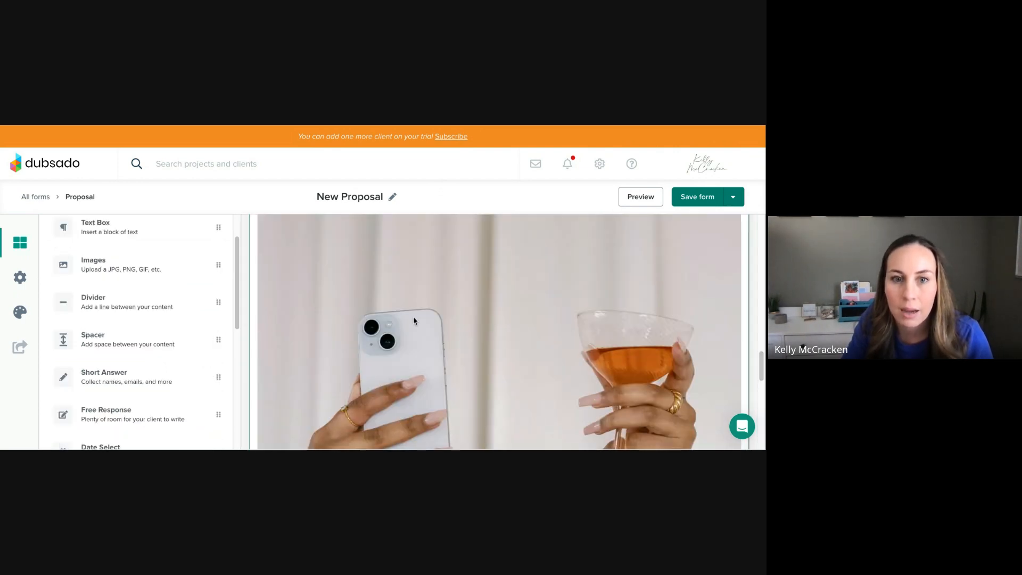
Set the photo-and-package card container's top, right, bottom and left padding to 10 px each.
{"action": "scroll", "coordinate": [401, 307], "scroll_direction": "up", "scroll_amount": 5}
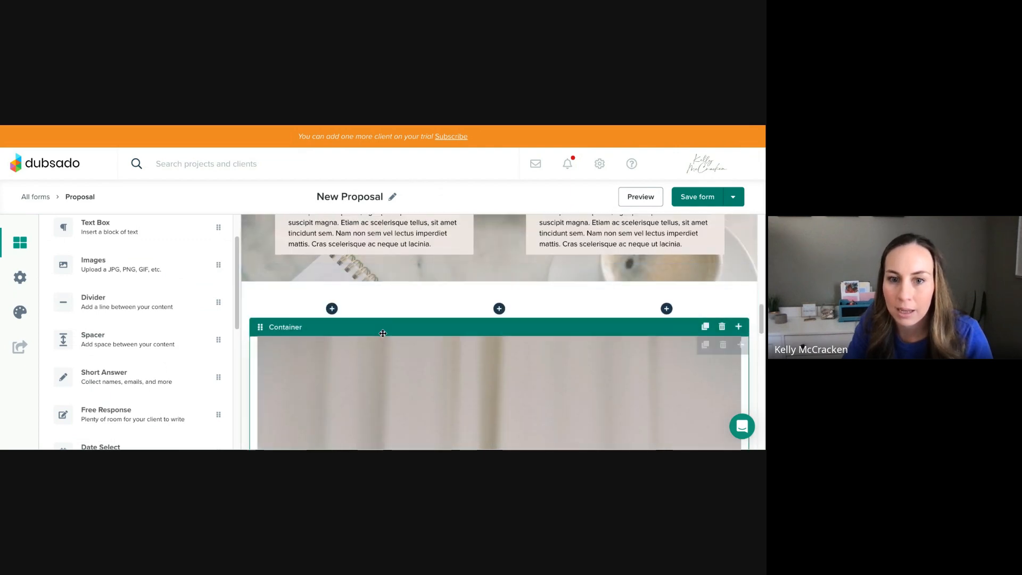
{"action": "left_click", "coordinate": [384, 329]}
{"action": "scroll", "coordinate": [191, 288], "scroll_direction": "down", "scroll_amount": 2}
{"action": "scroll", "coordinate": [190, 286], "scroll_direction": "down", "scroll_amount": 5}
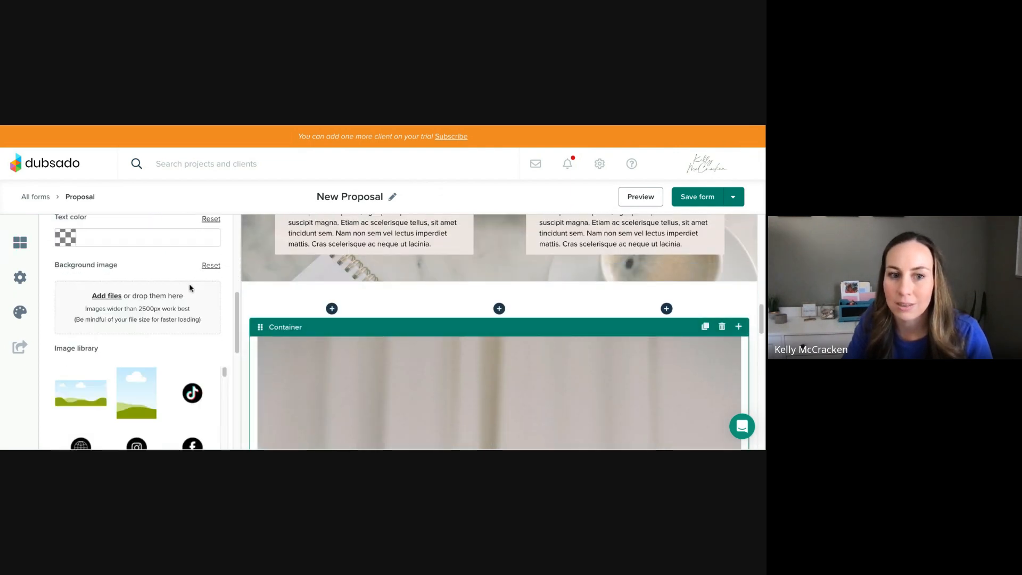
{"action": "scroll", "coordinate": [171, 307], "scroll_direction": "down", "scroll_amount": 5}
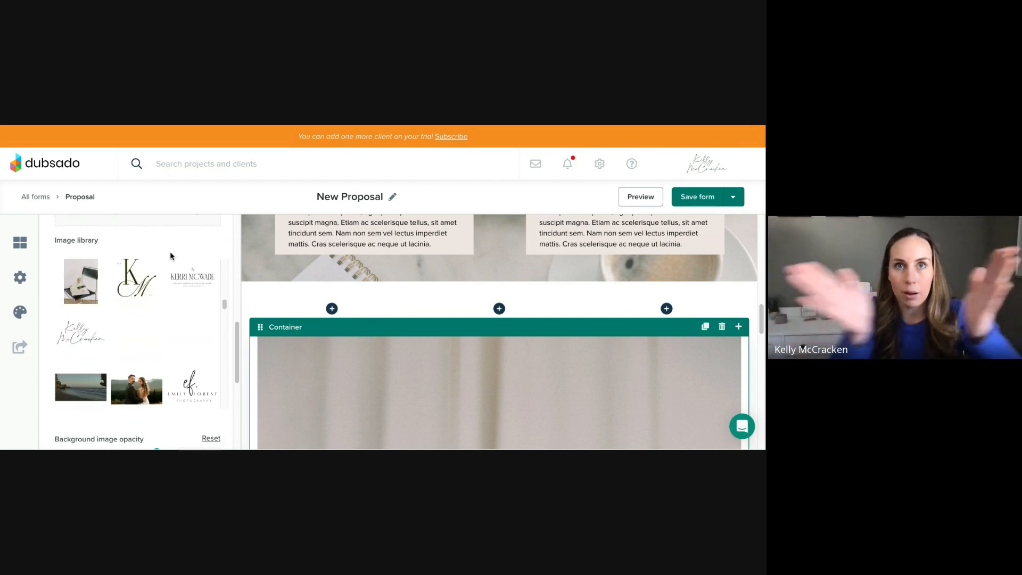
{"action": "scroll", "coordinate": [163, 272], "scroll_direction": "down", "scroll_amount": 5}
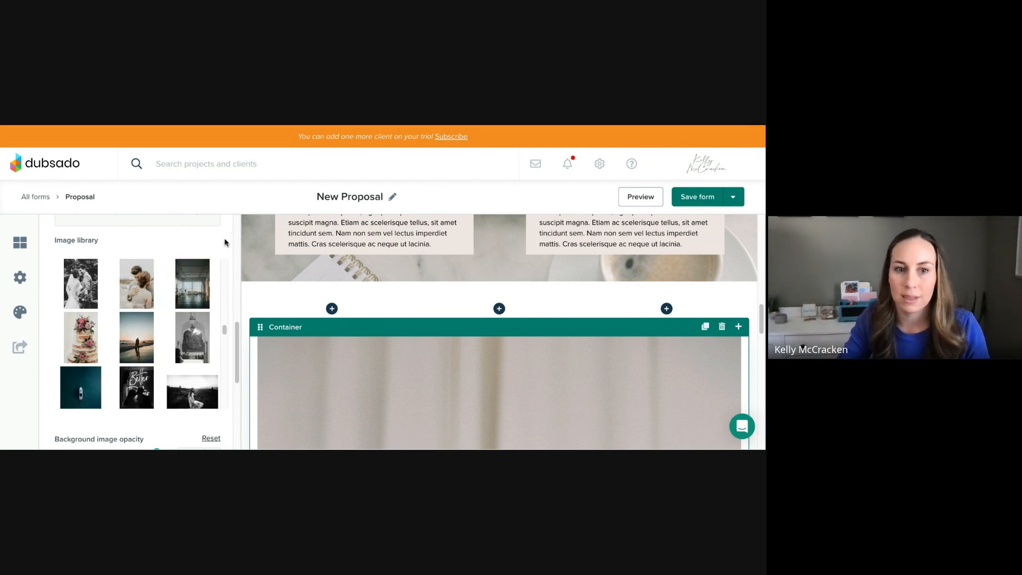
{"action": "scroll", "coordinate": [224, 241], "scroll_direction": "down", "scroll_amount": 3}
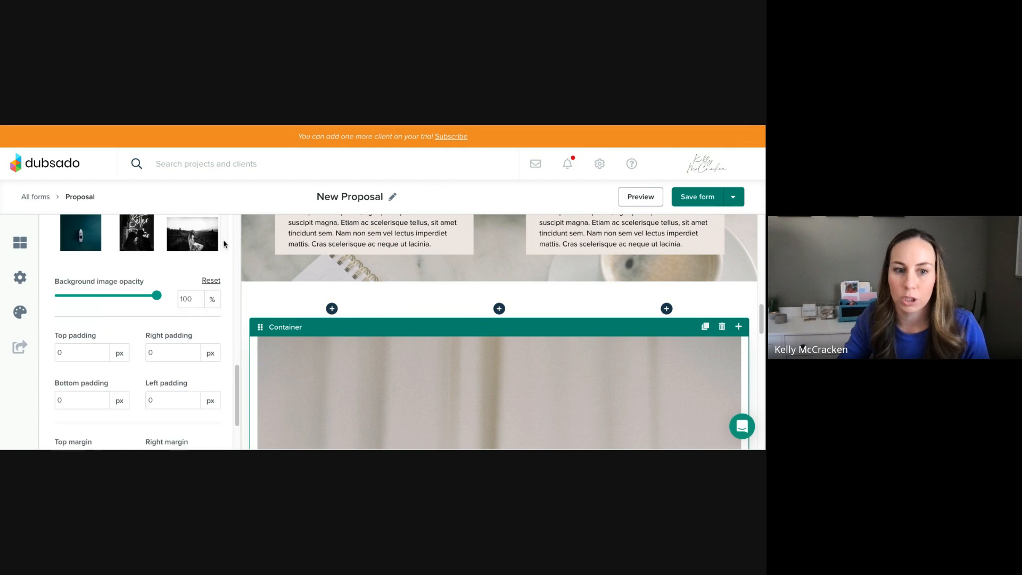
{"action": "left_click", "coordinate": [70, 350]}
{"action": "type", "text": "100"}
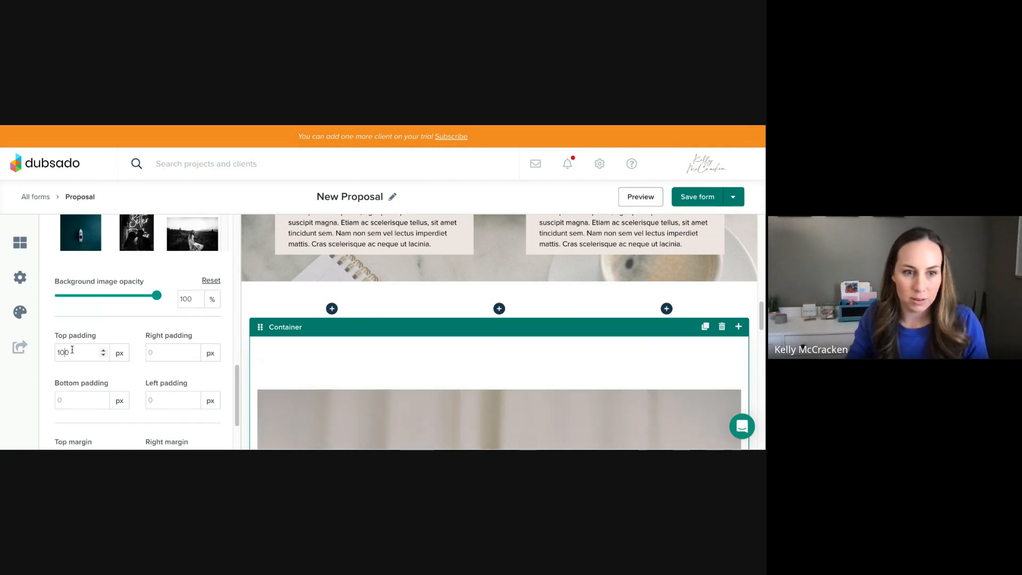
{"action": "key", "text": "BackSpace"}
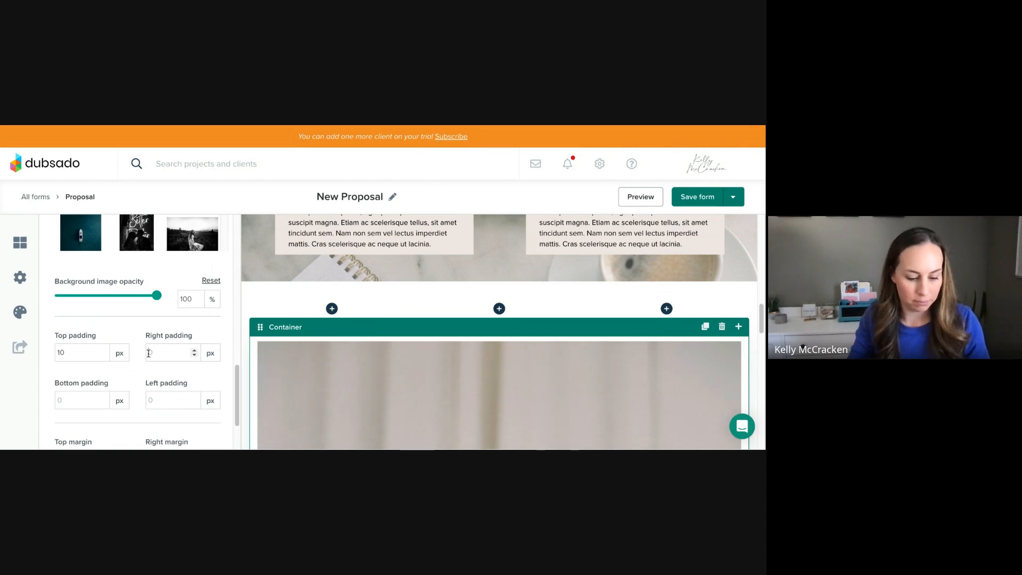
{"action": "left_click", "coordinate": [149, 353]}
{"action": "type", "text": "10"}
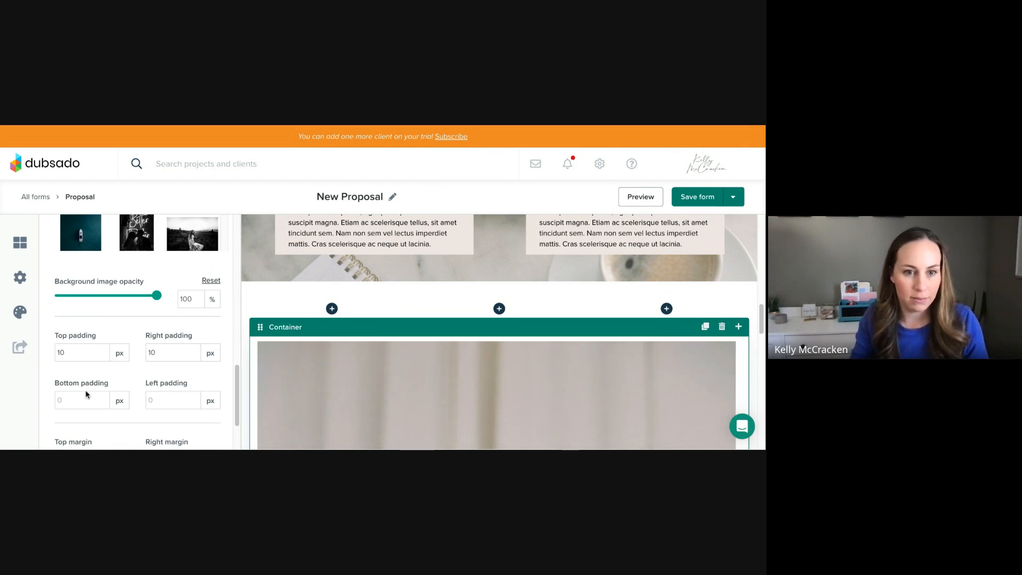
{"action": "left_click", "coordinate": [80, 395]}
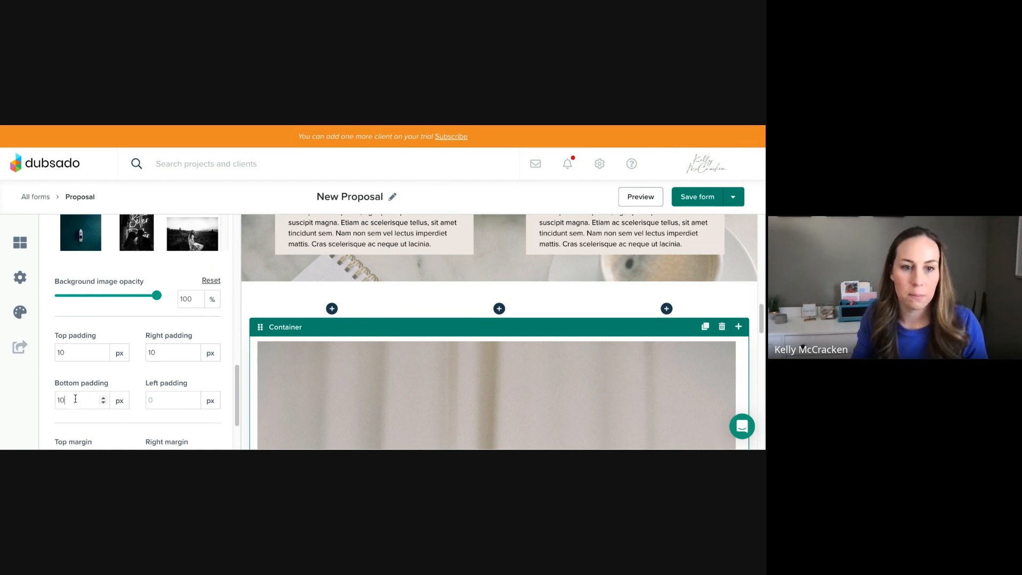
{"action": "type", "text": "10"}
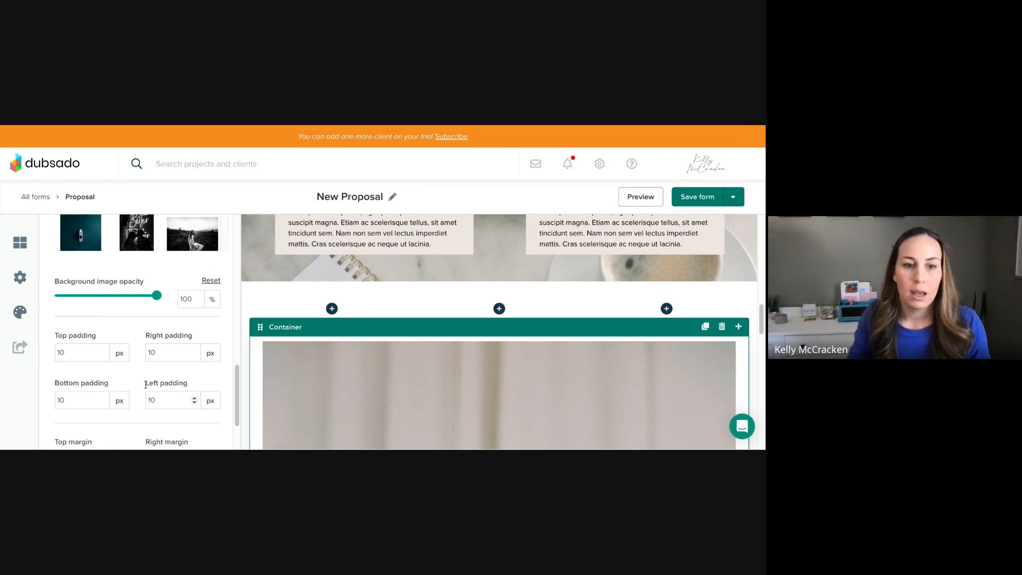
Set the photo-and-package card container's top, right, bottom and left margins to 15 px each.
{"action": "scroll", "coordinate": [133, 373], "scroll_direction": "down", "scroll_amount": 3}
{"action": "left_click", "coordinate": [91, 379]}
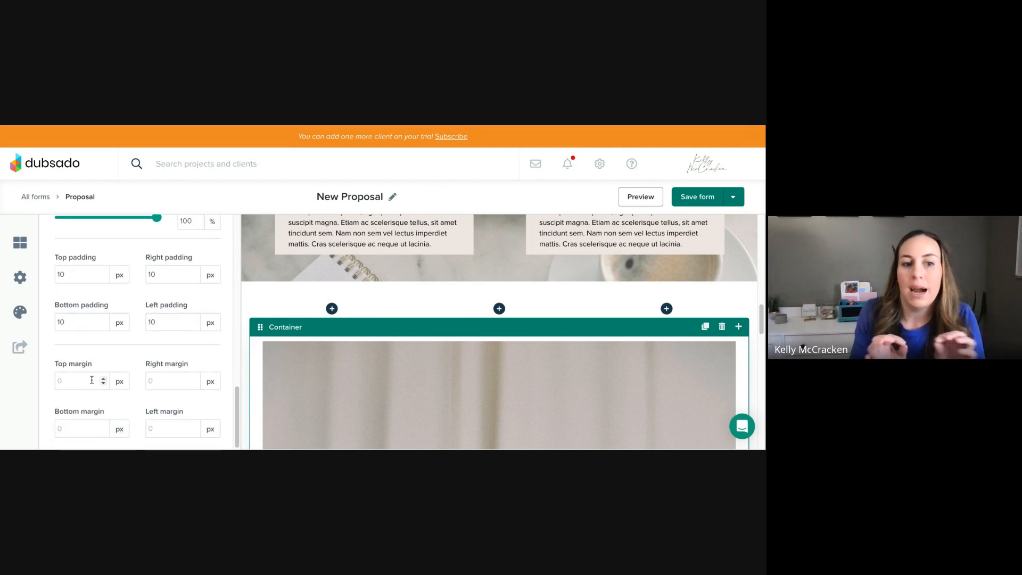
{"action": "type", "text": "15"}
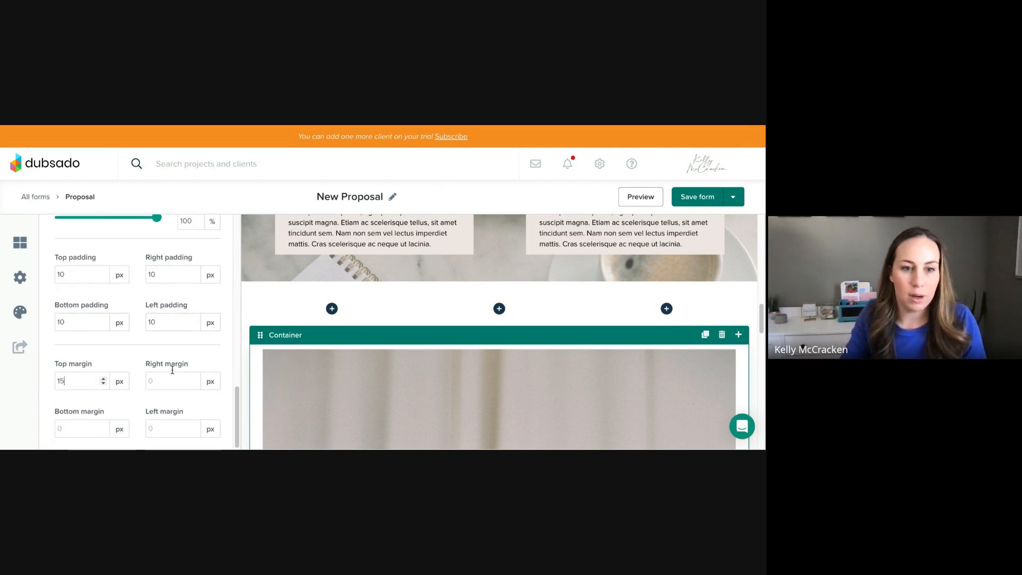
{"action": "left_click", "coordinate": [168, 382]}
{"action": "type", "text": "15"}
{"action": "left_click", "coordinate": [89, 427]}
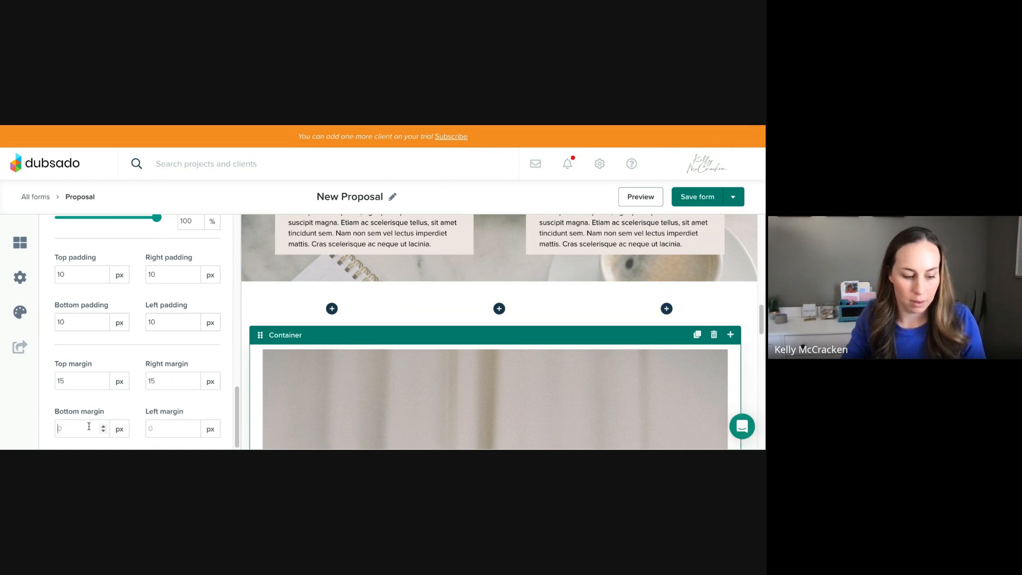
{"action": "type", "text": "15"}
{"action": "left_click", "coordinate": [162, 430]}
{"action": "type", "text": "15"}
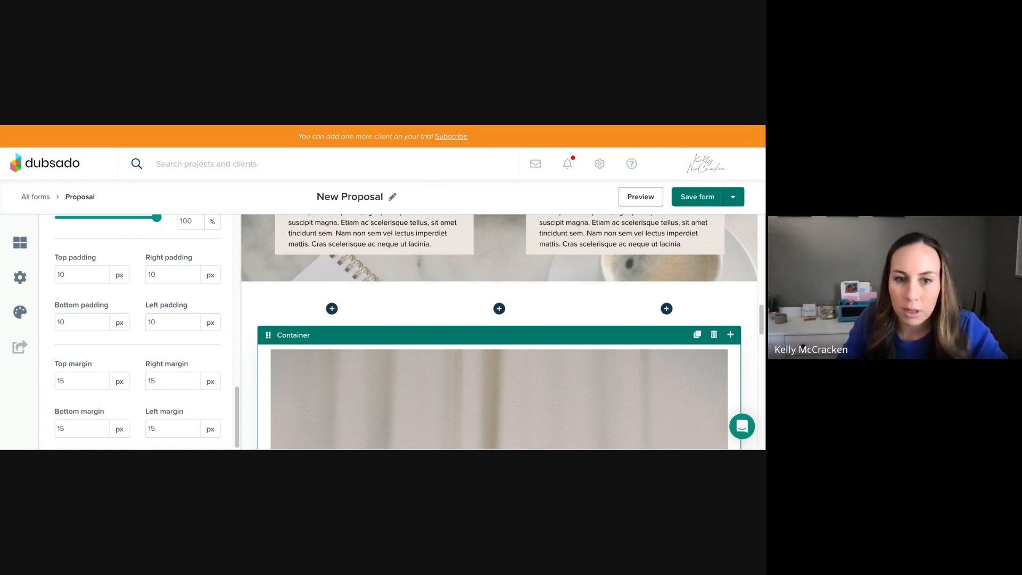
Move the container holding the image and The Essentials package into the first column of the empty three-column container.
{"action": "left_click_drag", "start_coordinate": [268, 335], "coordinate": [299, 313]}
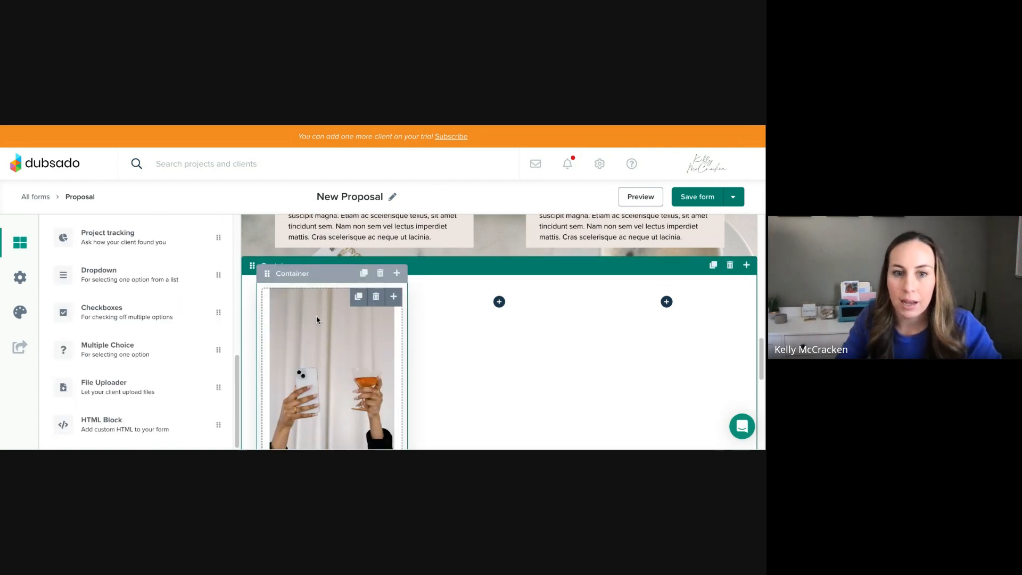
{"action": "mouse_move", "coordinate": [276, 273]}
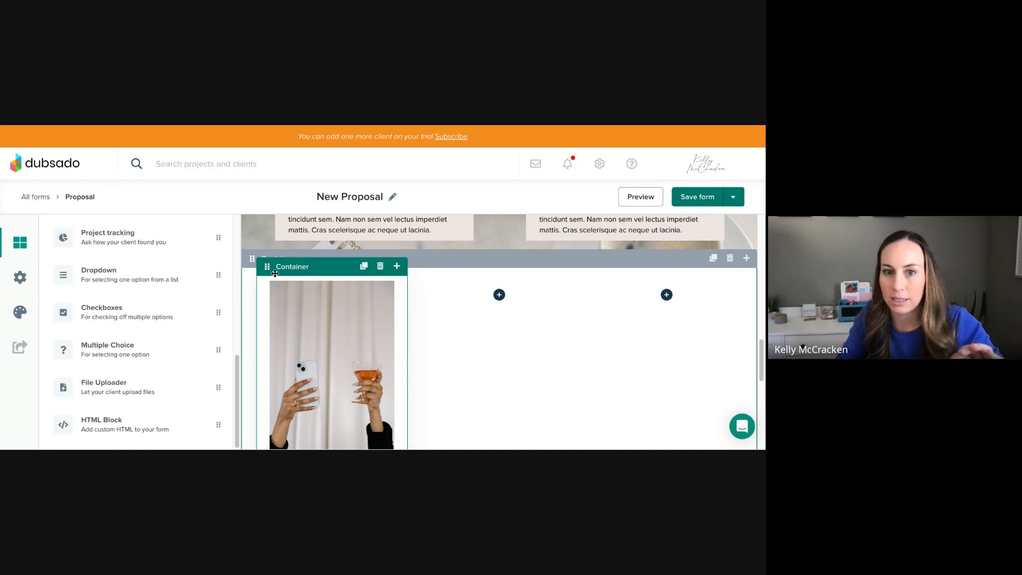
Edit The Essentials package text inline, deleting the asterisk in front of "Platform Management" below the package name.
{"action": "scroll", "coordinate": [319, 346], "scroll_direction": "down", "scroll_amount": 5}
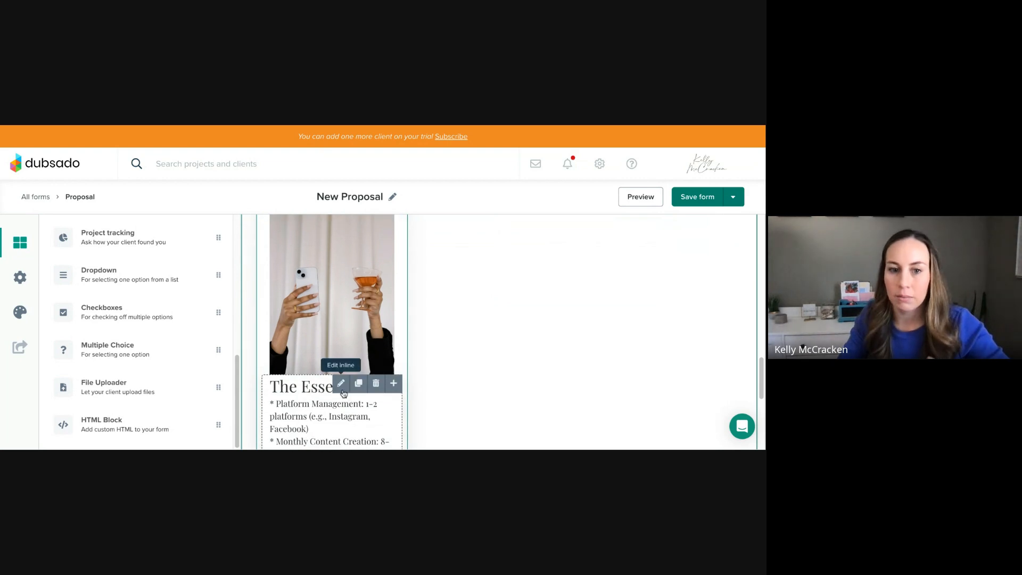
{"action": "left_click", "coordinate": [340, 383]}
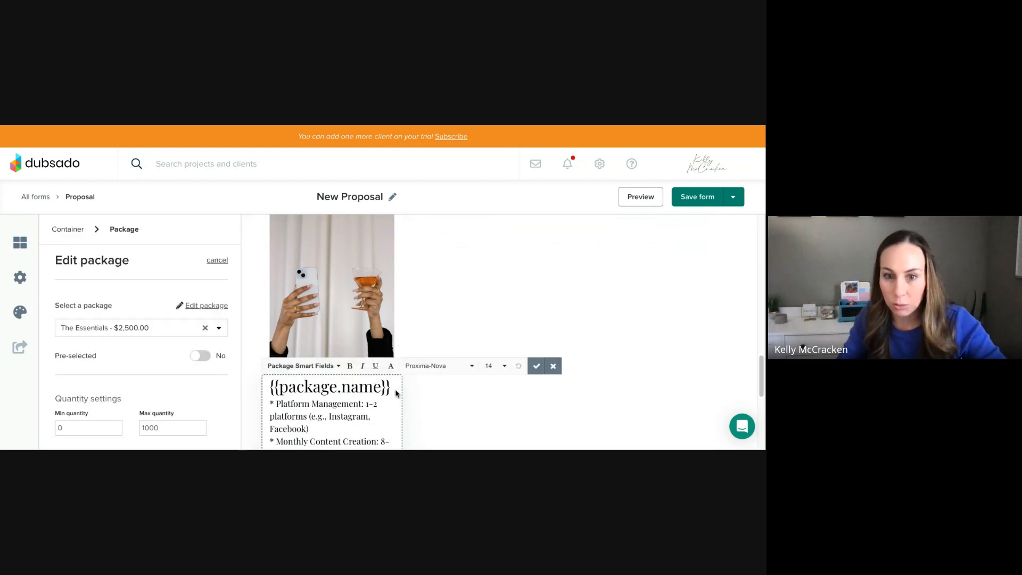
{"action": "left_click", "coordinate": [392, 388]}
{"action": "key", "text": "Return"}
{"action": "scroll", "coordinate": [381, 394], "scroll_direction": "down", "scroll_amount": 2}
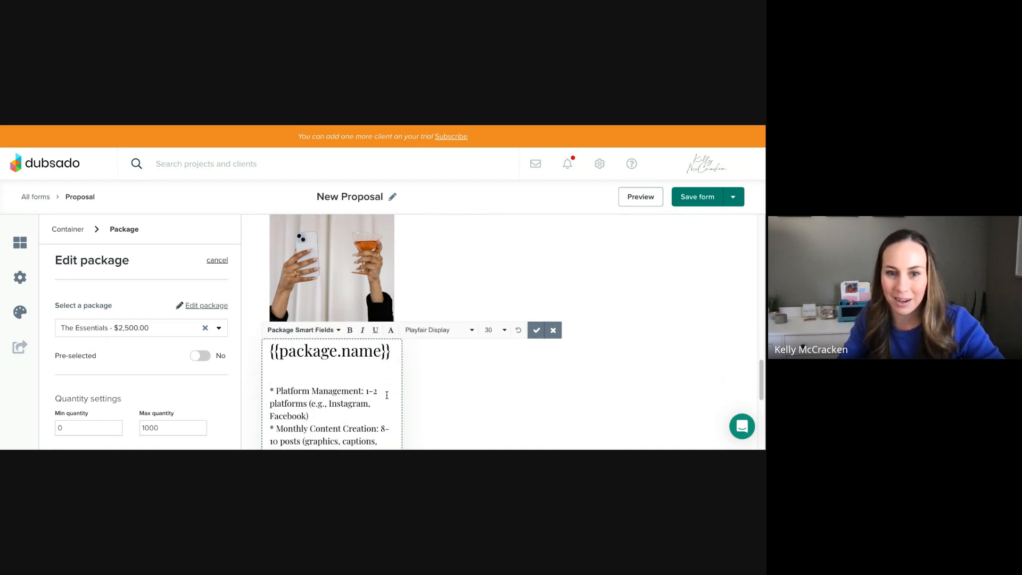
{"action": "left_click", "coordinate": [274, 384]}
{"action": "key", "text": "BackSpace"}
{"action": "key", "text": "BackSpace"}
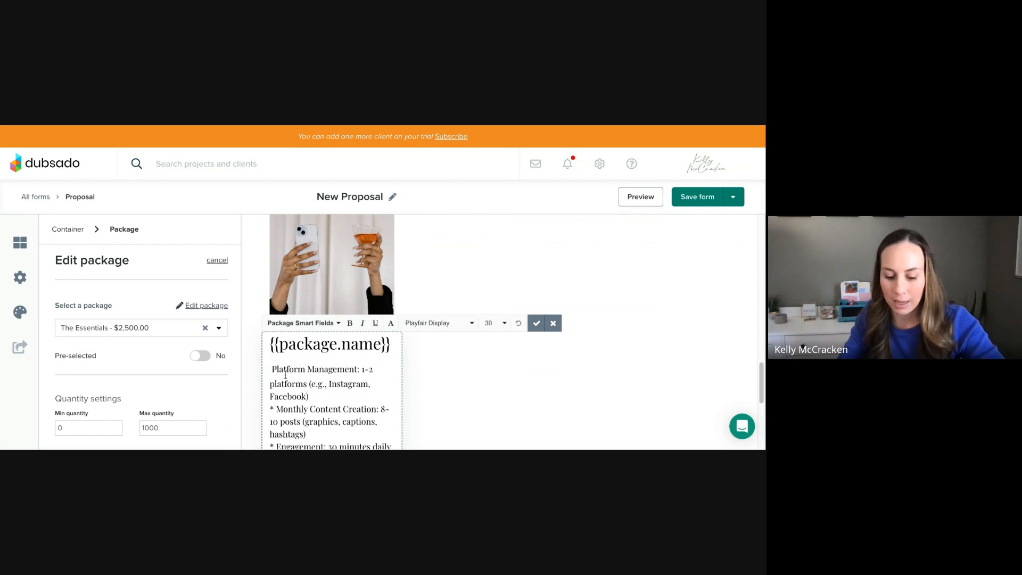
{"action": "left_click", "coordinate": [444, 397]}
{"action": "scroll", "coordinate": [290, 386], "scroll_direction": "down", "scroll_amount": 3}
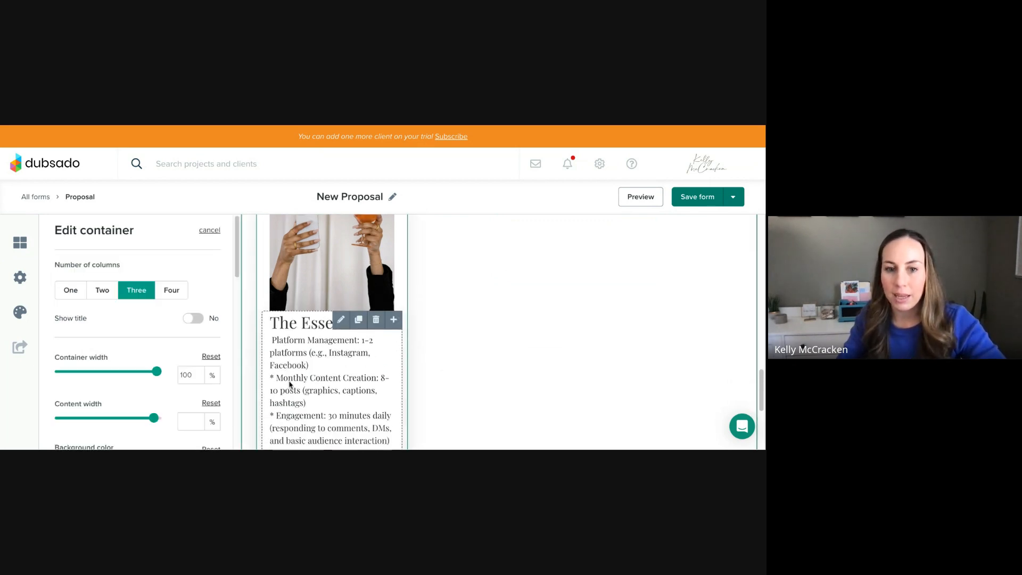
Duplicate the package container in the first column and place the copy in the second column.
{"action": "scroll", "coordinate": [289, 383], "scroll_direction": "up", "scroll_amount": 4}
{"action": "scroll", "coordinate": [288, 384], "scroll_direction": "up", "scroll_amount": 3}
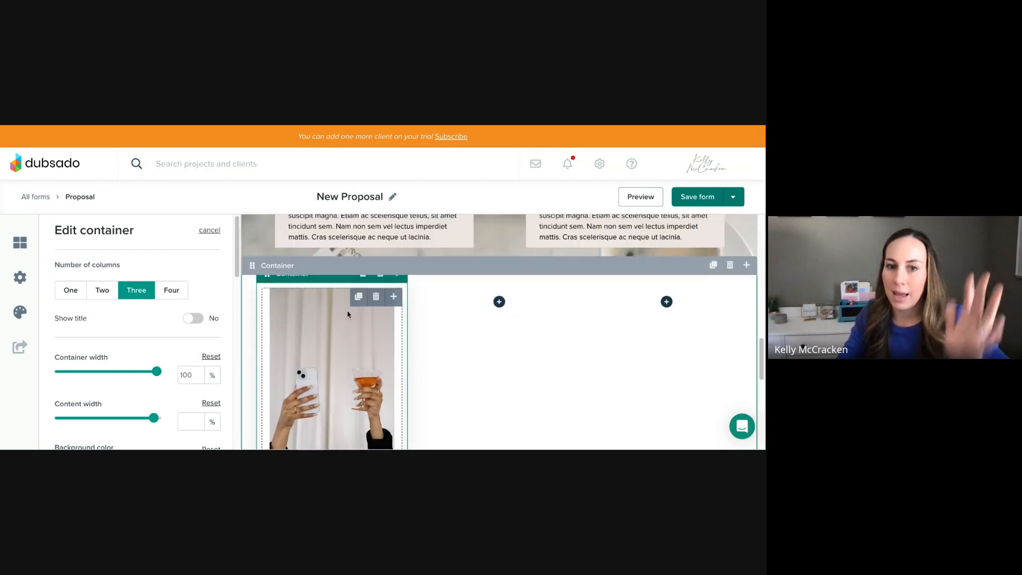
{"action": "left_click", "coordinate": [362, 282]}
{"action": "scroll", "coordinate": [362, 283], "scroll_direction": "down", "scroll_amount": 2}
{"action": "scroll", "coordinate": [349, 277], "scroll_direction": "down", "scroll_amount": 6}
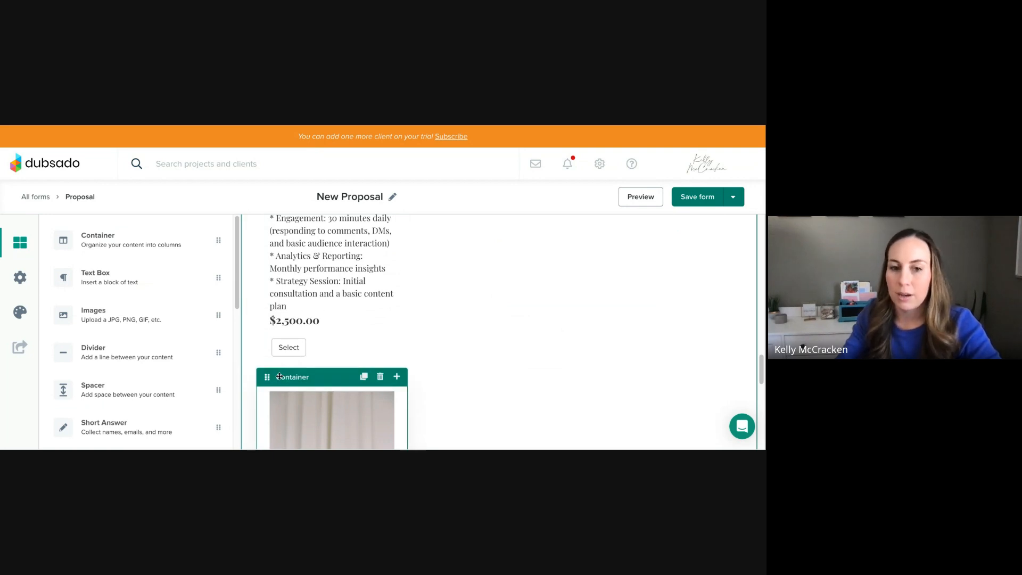
{"action": "left_click_drag", "start_coordinate": [279, 376], "coordinate": [289, 373]}
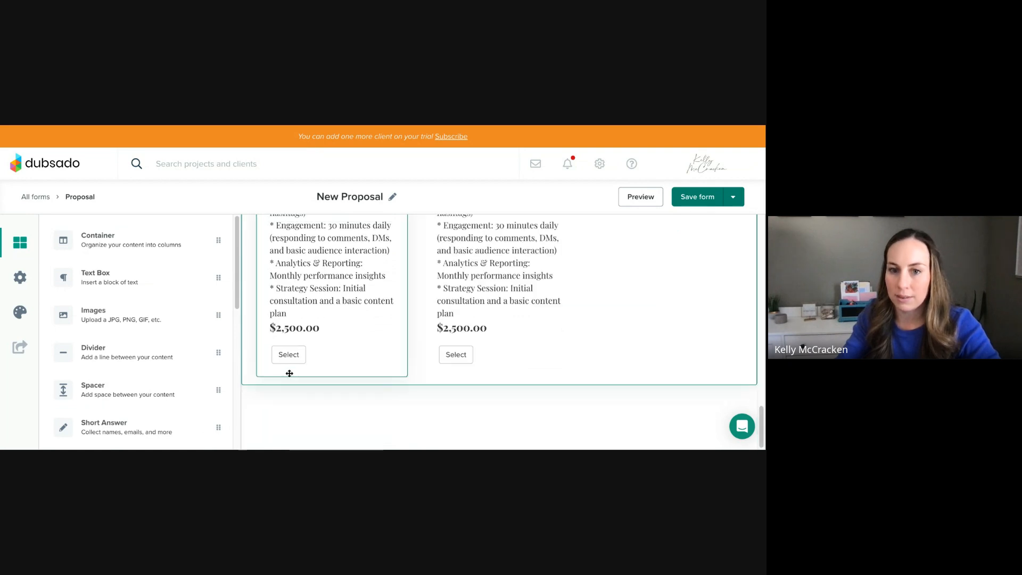
Duplicate the second column's package container and place the copy in the empty third column.
{"action": "scroll", "coordinate": [508, 292], "scroll_direction": "up", "scroll_amount": 5}
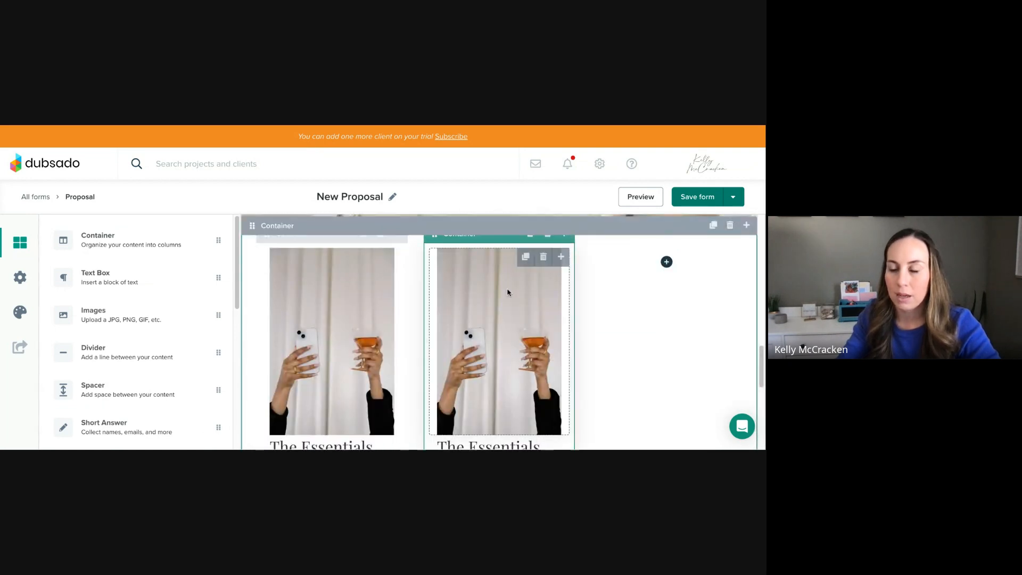
{"action": "scroll", "coordinate": [506, 288], "scroll_direction": "down", "scroll_amount": 1}
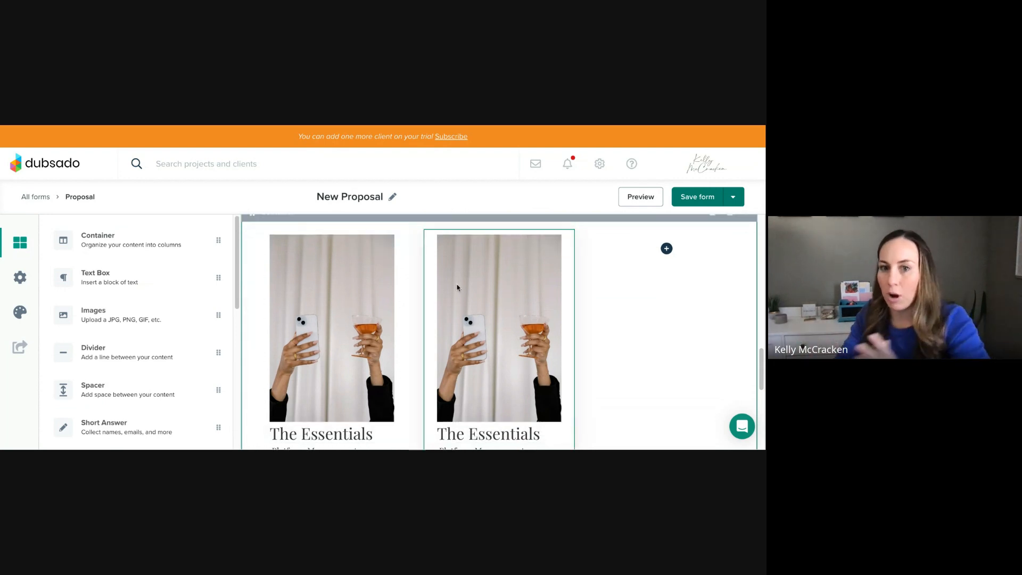
{"action": "mouse_move", "coordinate": [489, 273]}
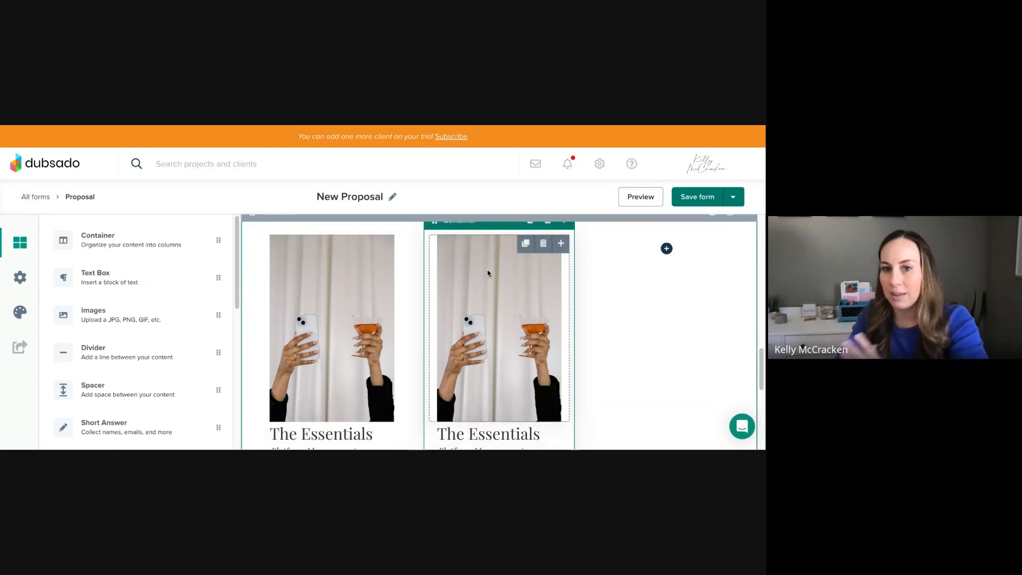
{"action": "left_click", "coordinate": [531, 221]}
{"action": "scroll", "coordinate": [530, 320], "scroll_direction": "down", "scroll_amount": 5}
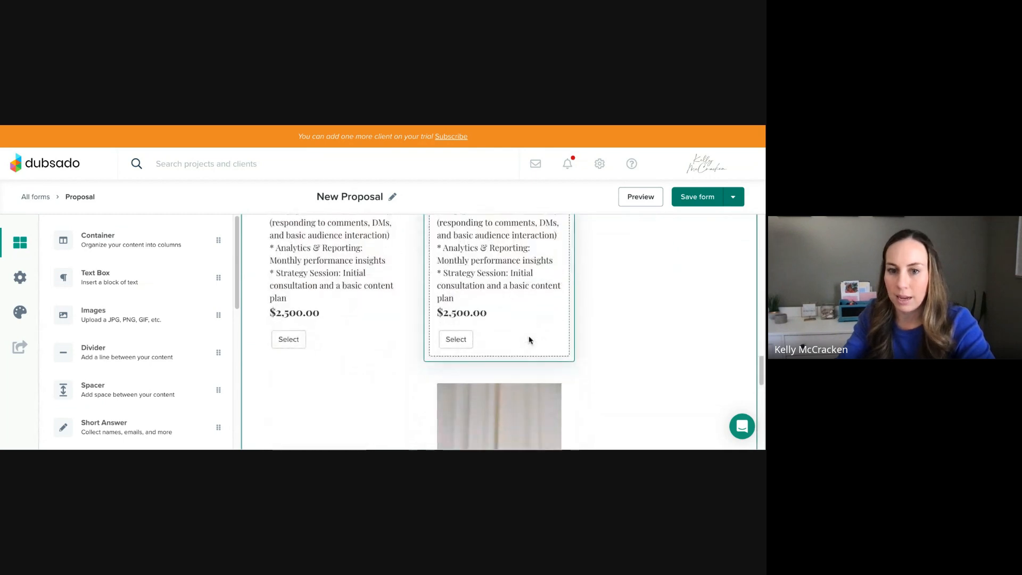
{"action": "left_click_drag", "start_coordinate": [487, 368], "coordinate": [630, 331]}
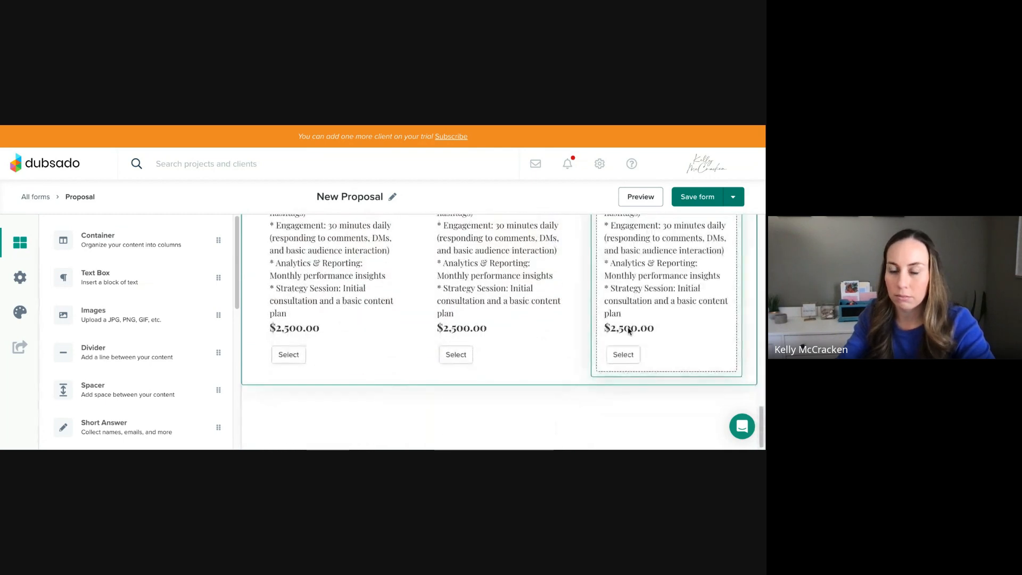
Set the middle column's package to The Growth Plan - $3,500.00.
{"action": "scroll", "coordinate": [629, 331], "scroll_direction": "up", "scroll_amount": 3}
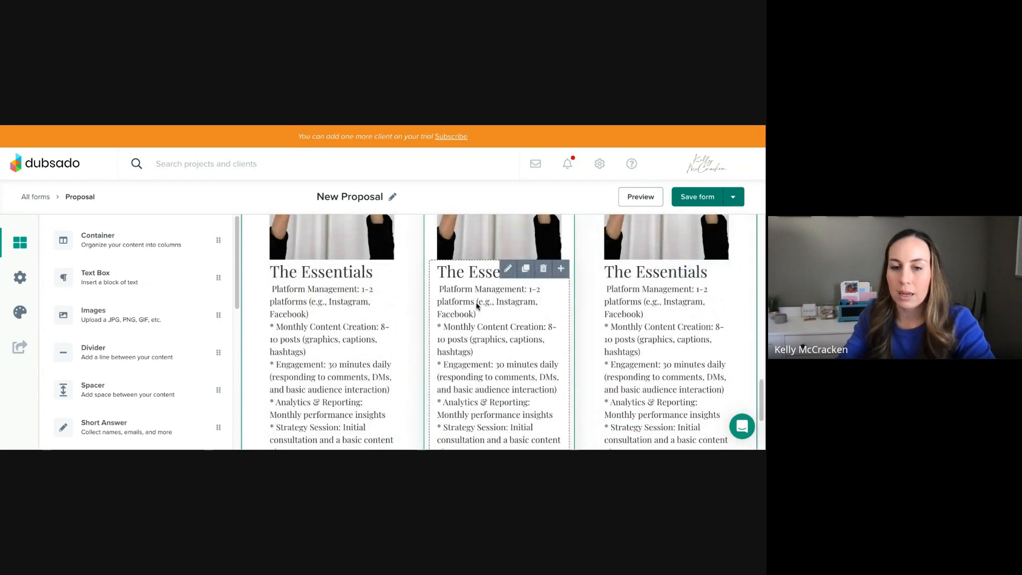
{"action": "left_click", "coordinate": [478, 305]}
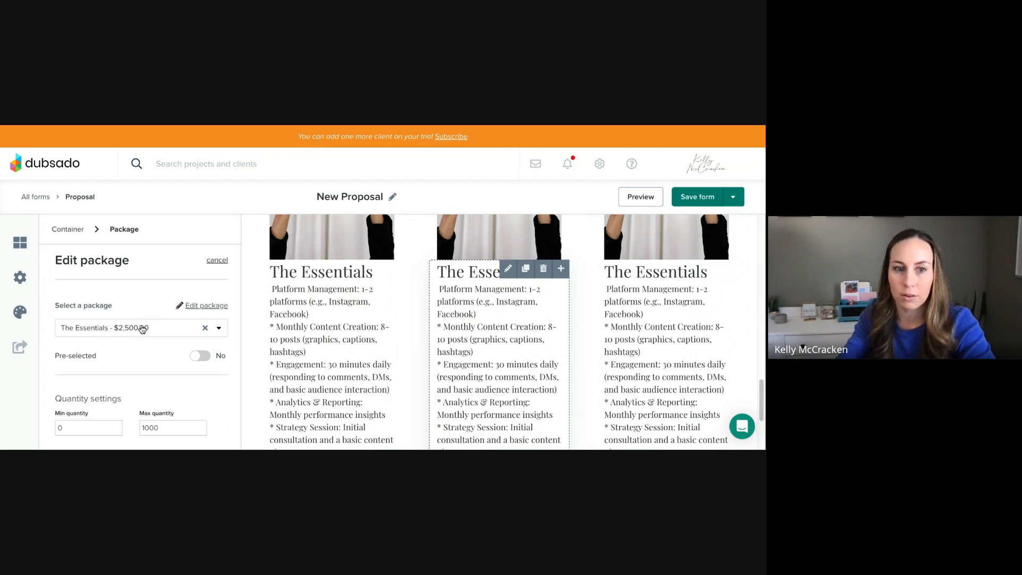
{"action": "left_click", "coordinate": [143, 328]}
{"action": "scroll", "coordinate": [148, 351], "scroll_direction": "down", "scroll_amount": 3}
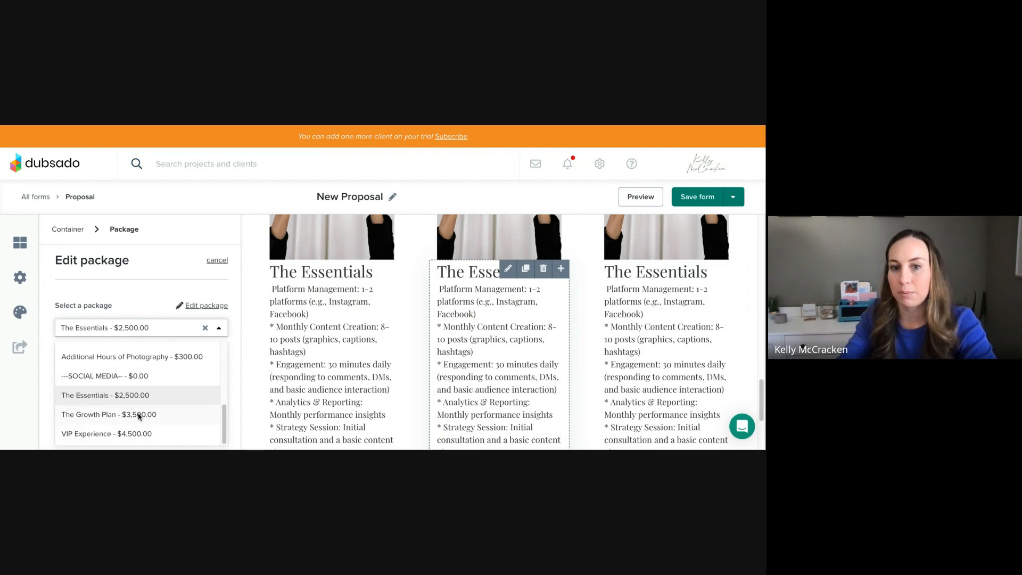
{"action": "left_click", "coordinate": [139, 414]}
Set the first column's package to VIP Experience - $4,500.00.
{"action": "left_click", "coordinate": [321, 330]}
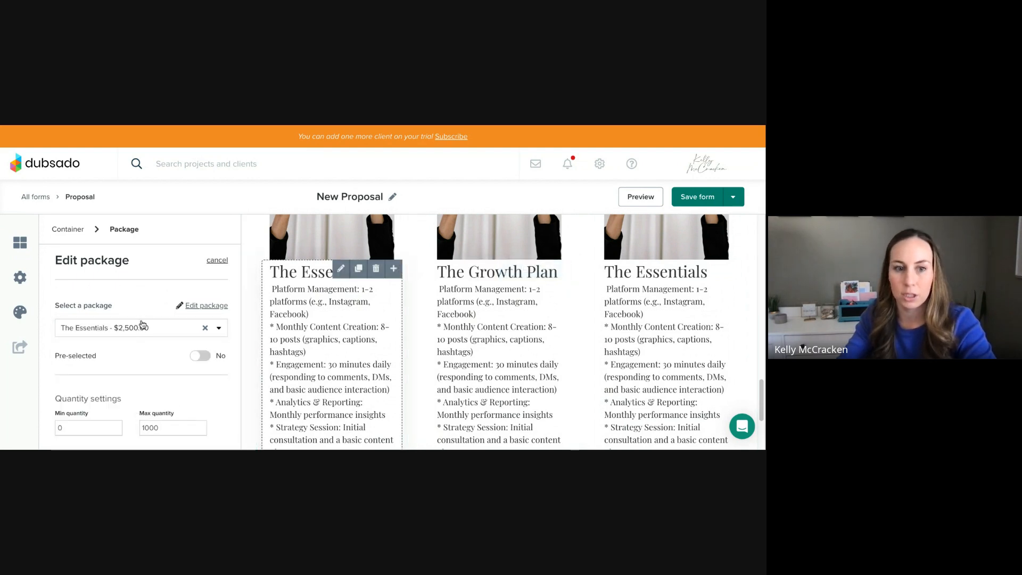
{"action": "left_click", "coordinate": [142, 326]}
{"action": "scroll", "coordinate": [157, 362], "scroll_direction": "down", "scroll_amount": 3}
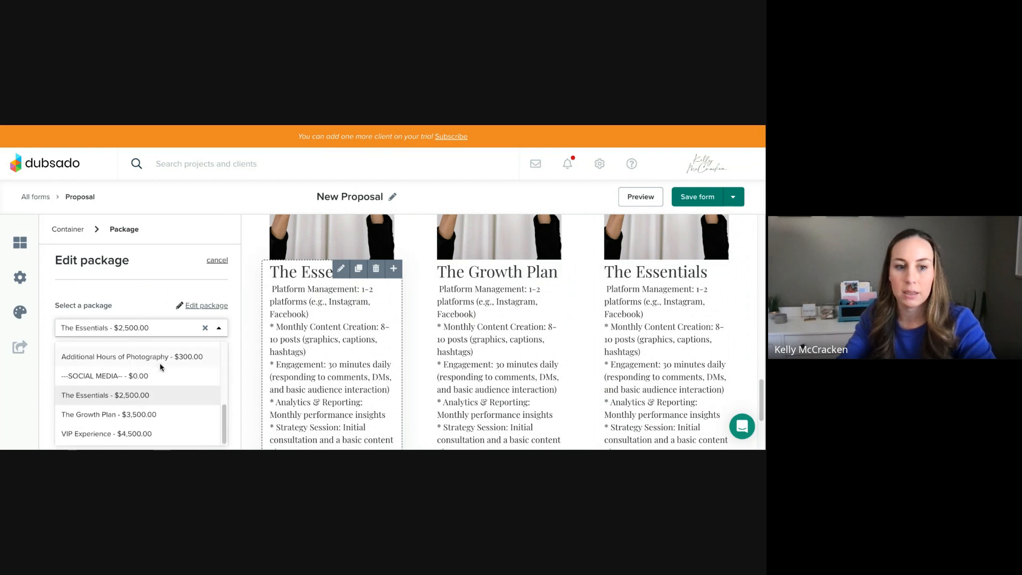
{"action": "left_click", "coordinate": [142, 434]}
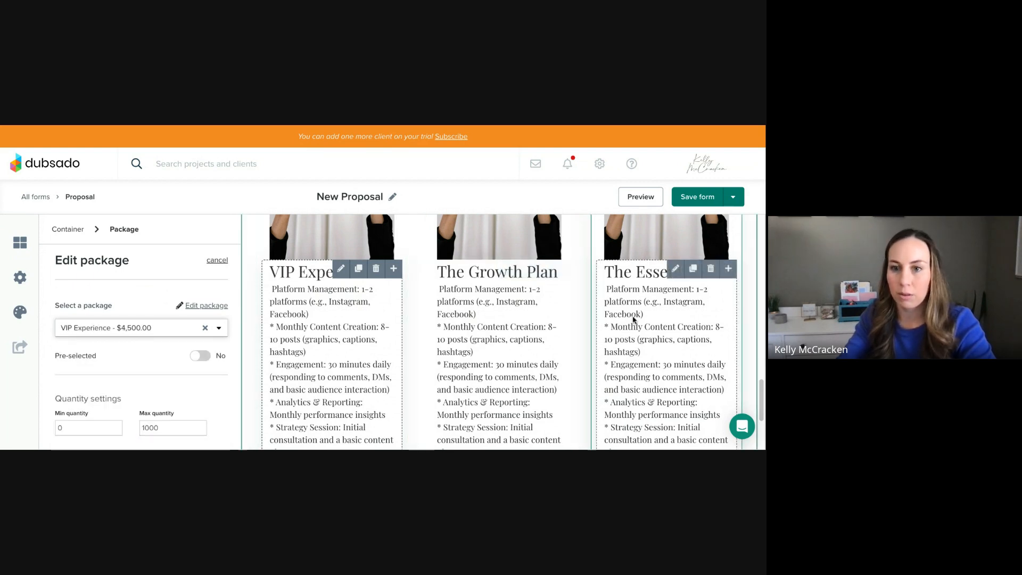
{"action": "left_click", "coordinate": [634, 319]}
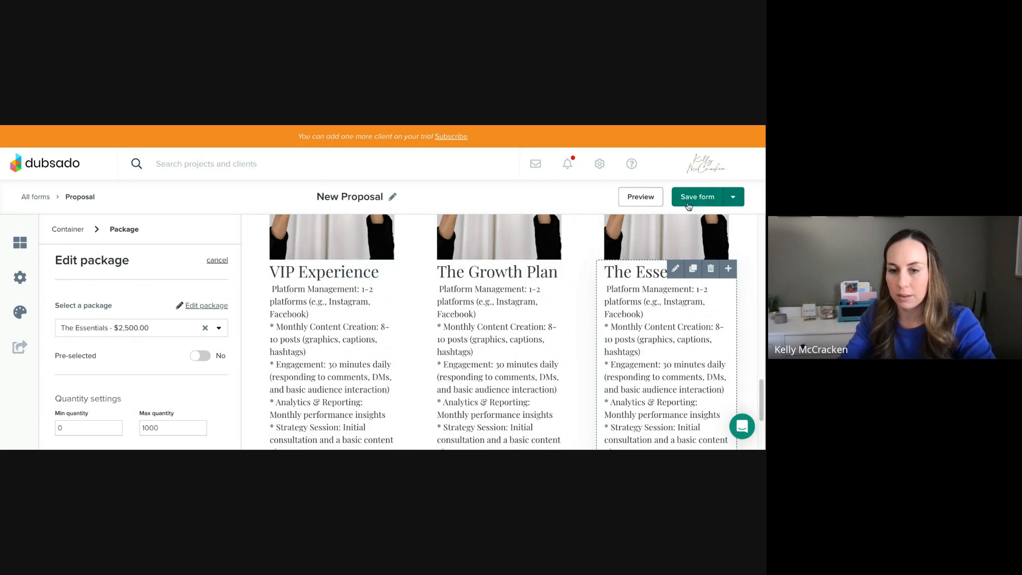
Replace The Growth Plan image with haute-stock-photography-subscription-modern-muse-collection-final-12.jpg from the image library.
{"action": "scroll", "coordinate": [519, 382], "scroll_direction": "up", "scroll_amount": 1}
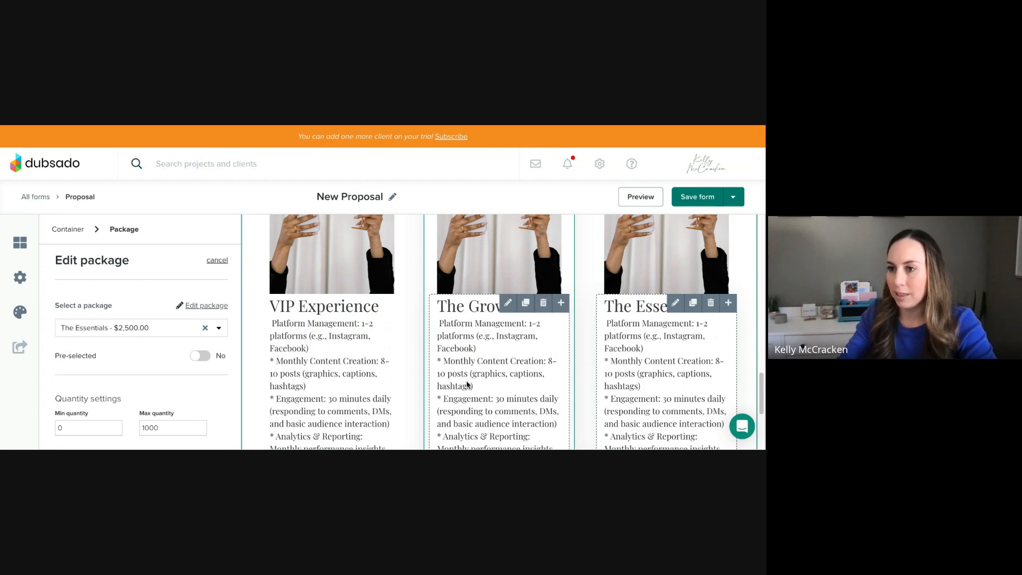
{"action": "scroll", "coordinate": [467, 382], "scroll_direction": "up", "scroll_amount": 2}
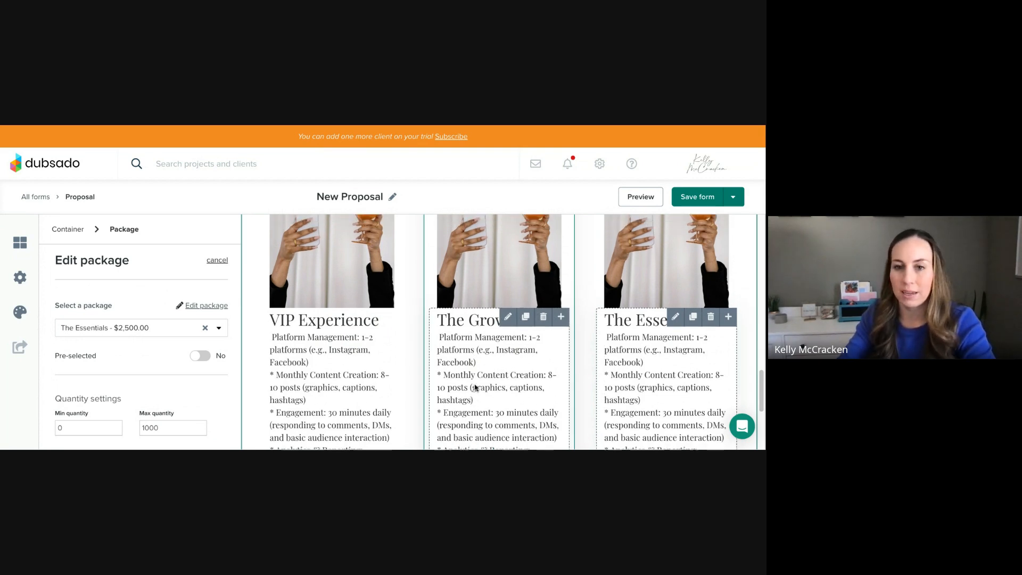
{"action": "left_click", "coordinate": [506, 301]}
{"action": "scroll", "coordinate": [132, 392], "scroll_direction": "down", "scroll_amount": 3}
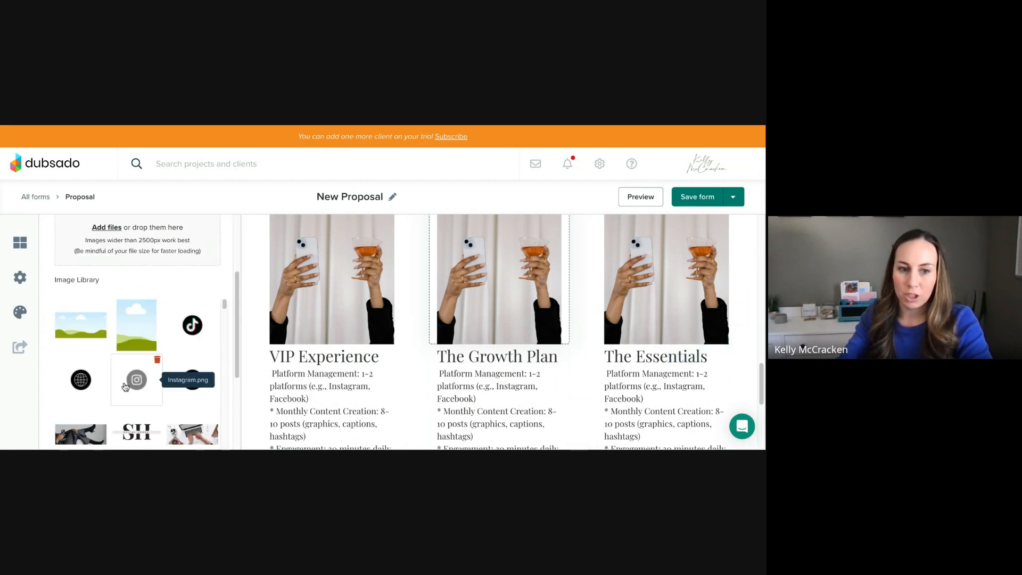
{"action": "scroll", "coordinate": [126, 384], "scroll_direction": "down", "scroll_amount": 2}
{"action": "left_click", "coordinate": [137, 389]}
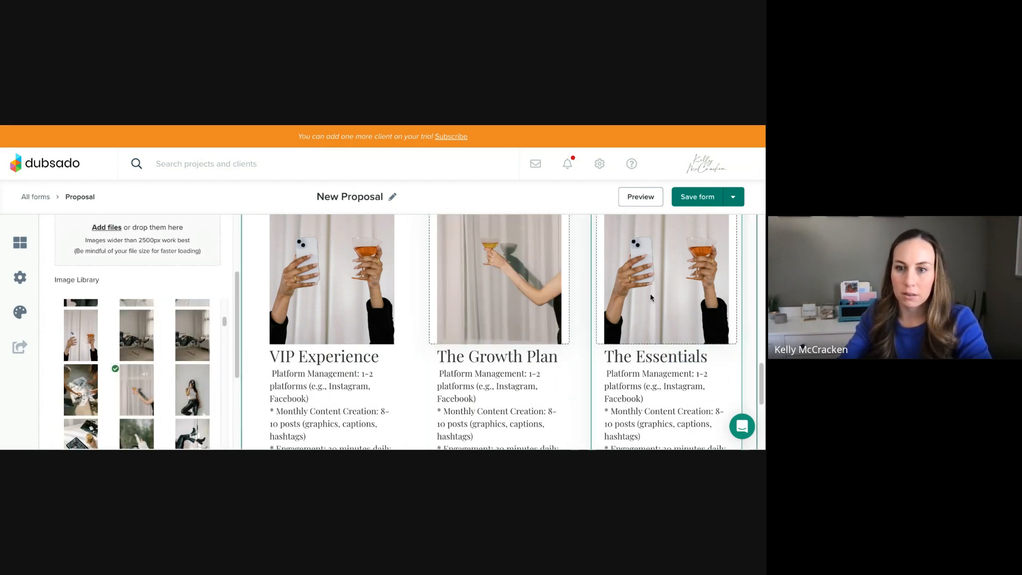
{"action": "left_click", "coordinate": [192, 390]}
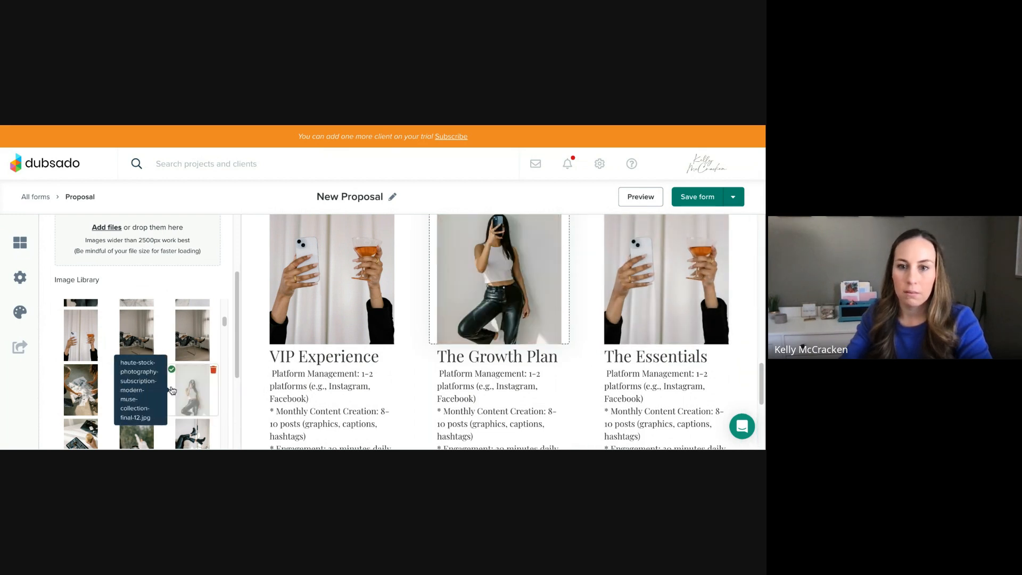
Replace The Essentials image with haute-stock-photography-subscription-through-the-lens-collection-final-4.jpg and save the form.
{"action": "left_click", "coordinate": [673, 284]}
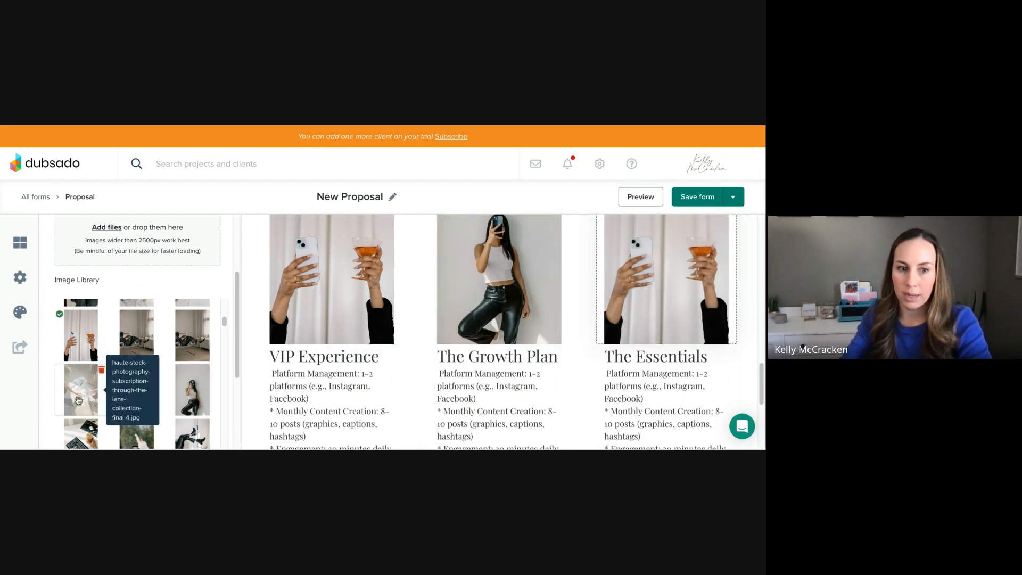
{"action": "left_click", "coordinate": [81, 390]}
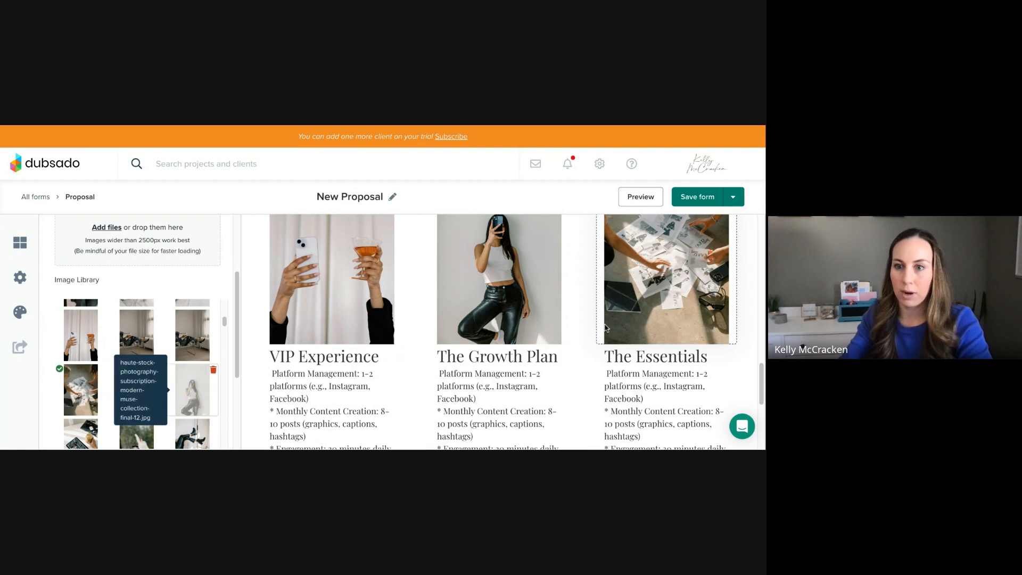
{"action": "left_click", "coordinate": [691, 200]}
Preview the proposal and review how the three package columns and the sections above them look.
{"action": "scroll", "coordinate": [612, 305], "scroll_direction": "up", "scroll_amount": 2}
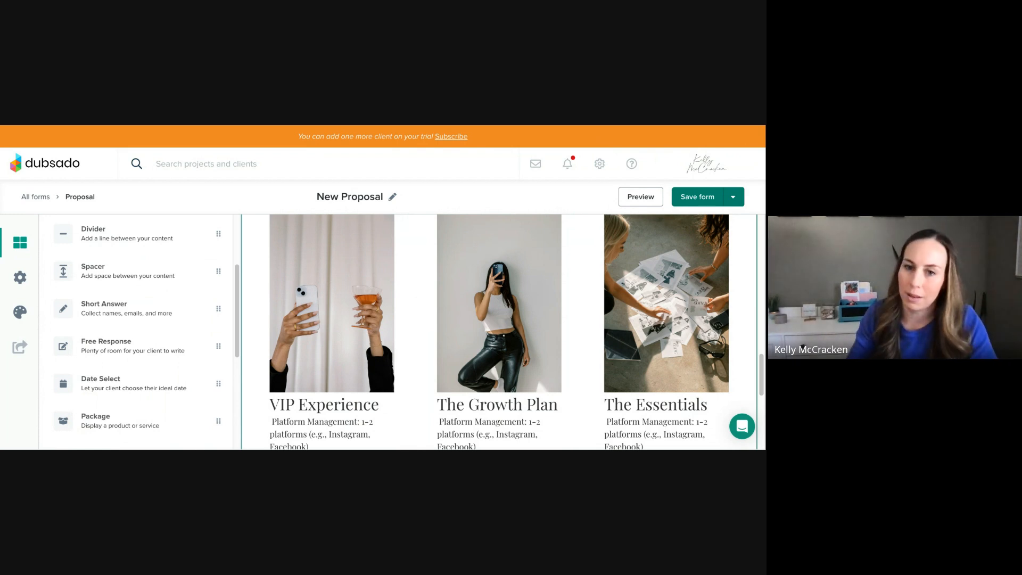
{"action": "left_click", "coordinate": [650, 199]}
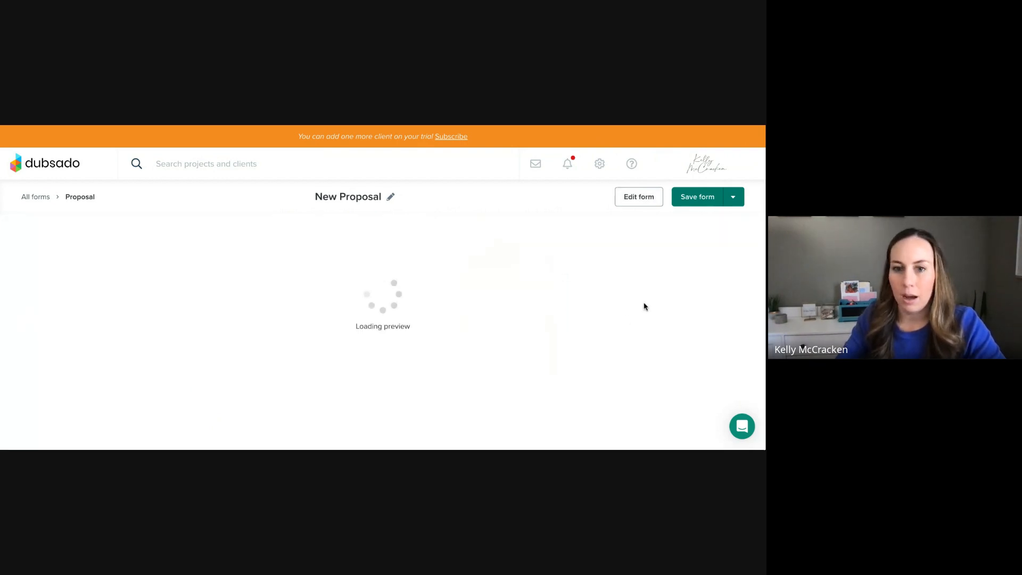
{"action": "scroll", "coordinate": [559, 322], "scroll_direction": "down", "scroll_amount": 5}
{"action": "scroll", "coordinate": [559, 326], "scroll_direction": "down", "scroll_amount": 10}
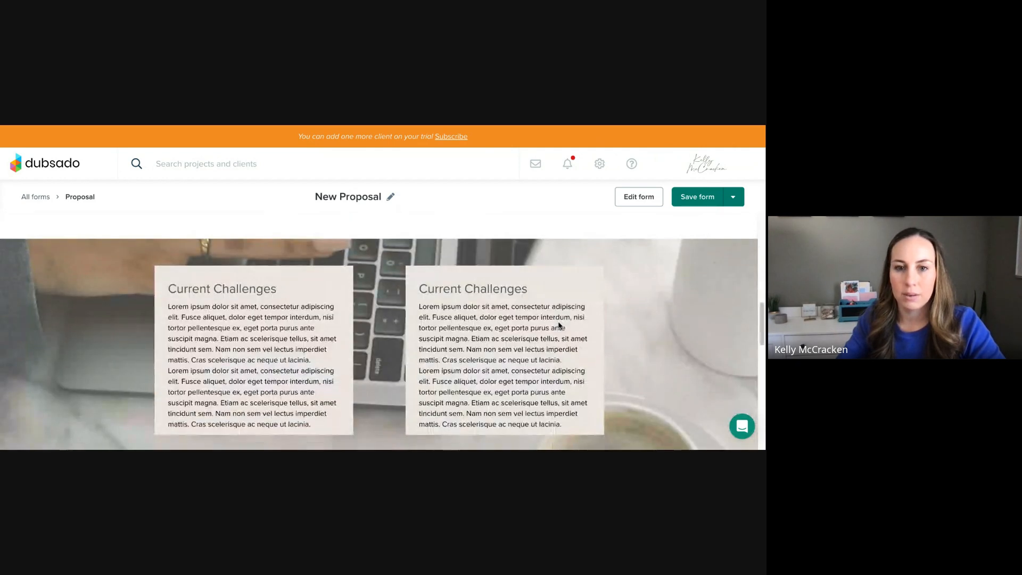
{"action": "scroll", "coordinate": [379, 333], "scroll_direction": "down", "scroll_amount": 8}
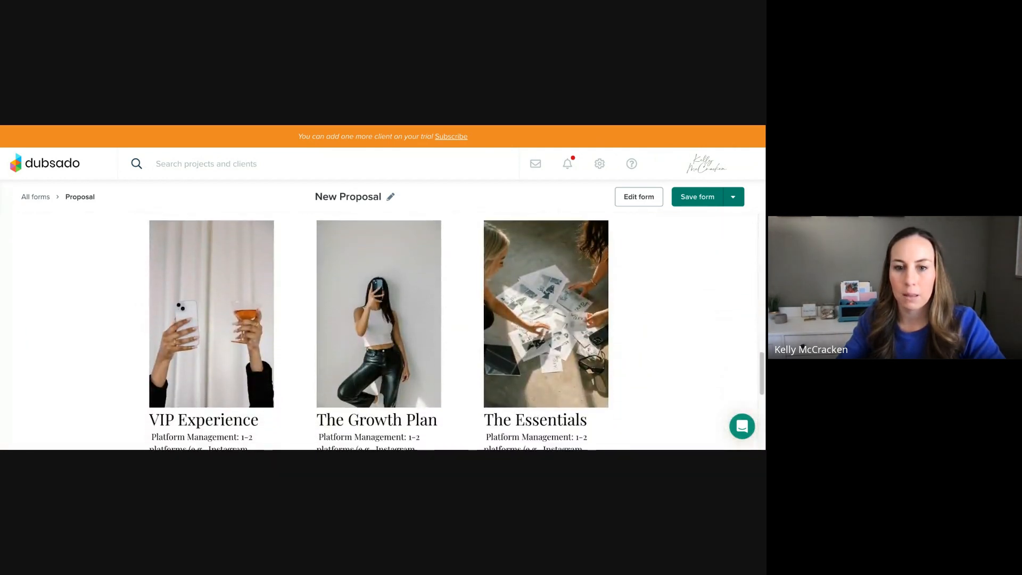
{"action": "scroll", "coordinate": [568, 330], "scroll_direction": "up", "scroll_amount": 10}
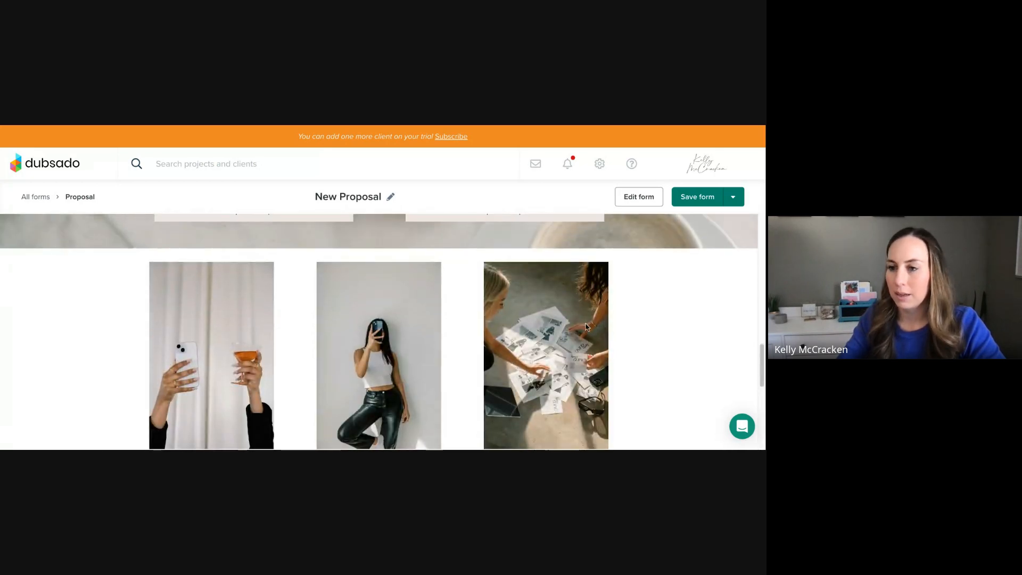
{"action": "scroll", "coordinate": [586, 326], "scroll_direction": "down", "scroll_amount": 3}
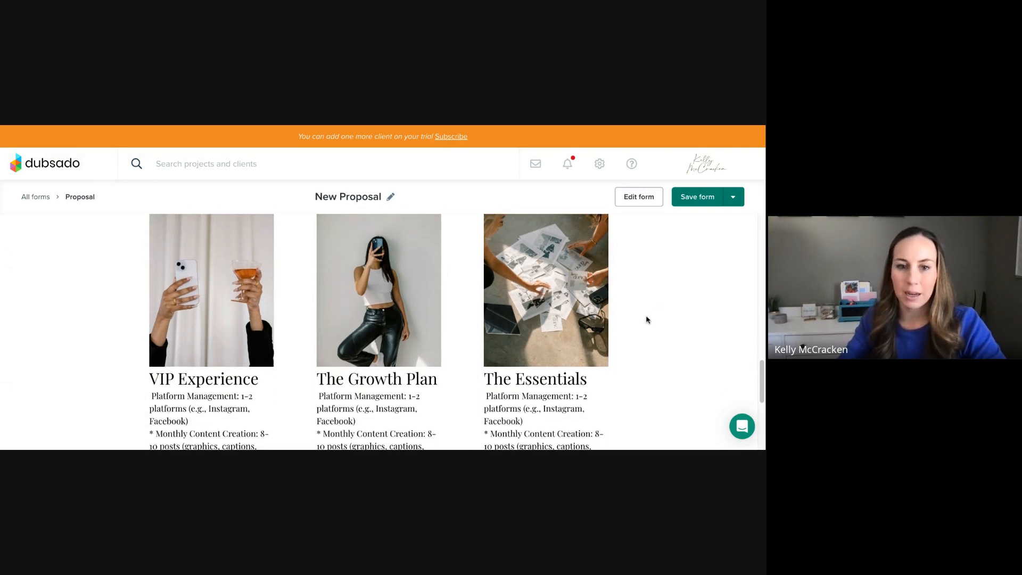
Narrow the browser window to mobile width, review how the three package columns stack, and restore the wide view.
{"action": "scroll", "coordinate": [647, 320], "scroll_direction": "up", "scroll_amount": 1}
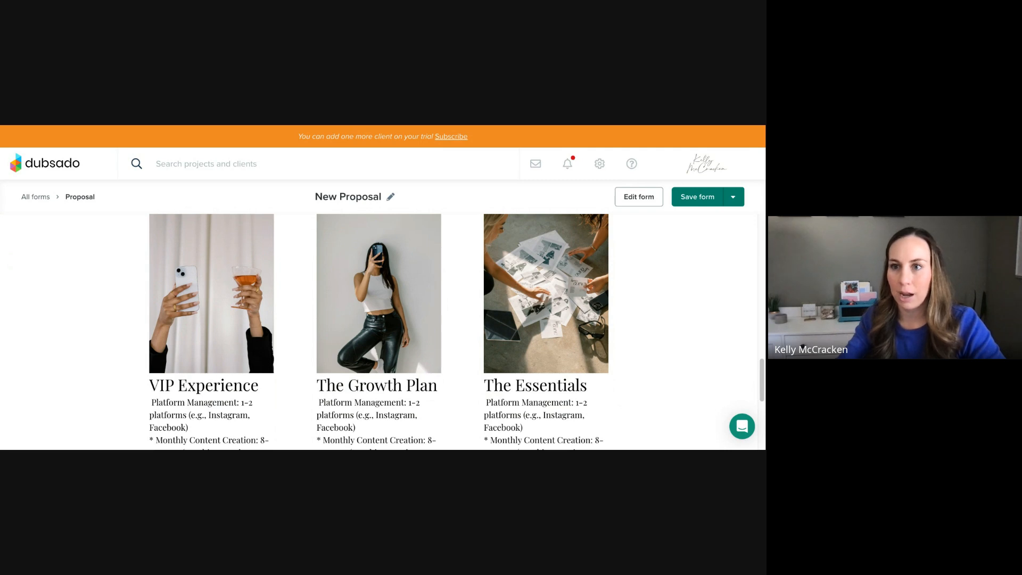
{"action": "left_click_drag", "start_coordinate": [765, 320], "coordinate": [267, 320]}
{"action": "scroll", "coordinate": [390, 333], "scroll_direction": "down", "scroll_amount": 3}
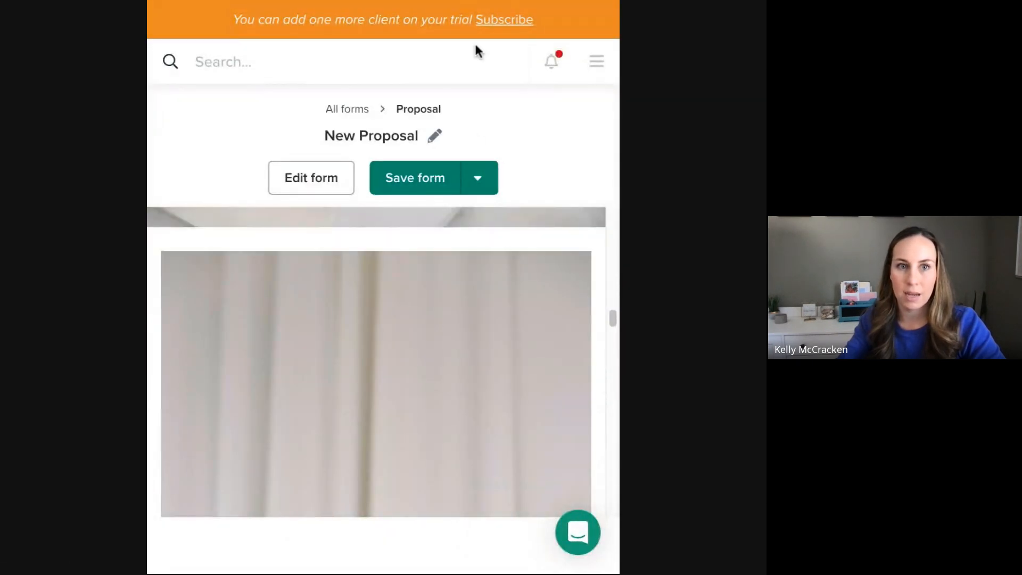
{"action": "scroll", "coordinate": [506, 309], "scroll_direction": "down", "scroll_amount": 5}
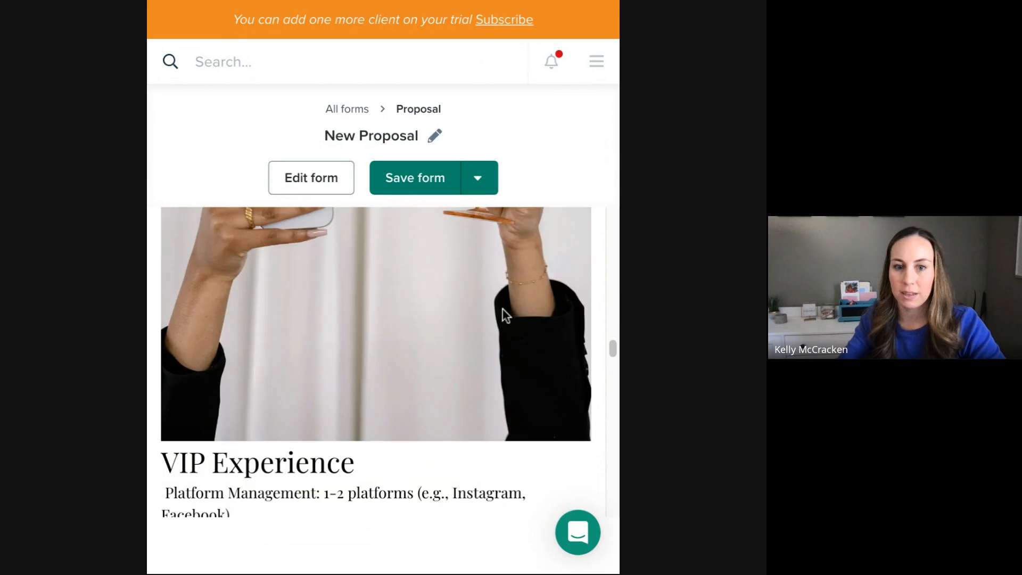
{"action": "scroll", "coordinate": [304, 318], "scroll_direction": "down", "scroll_amount": 6}
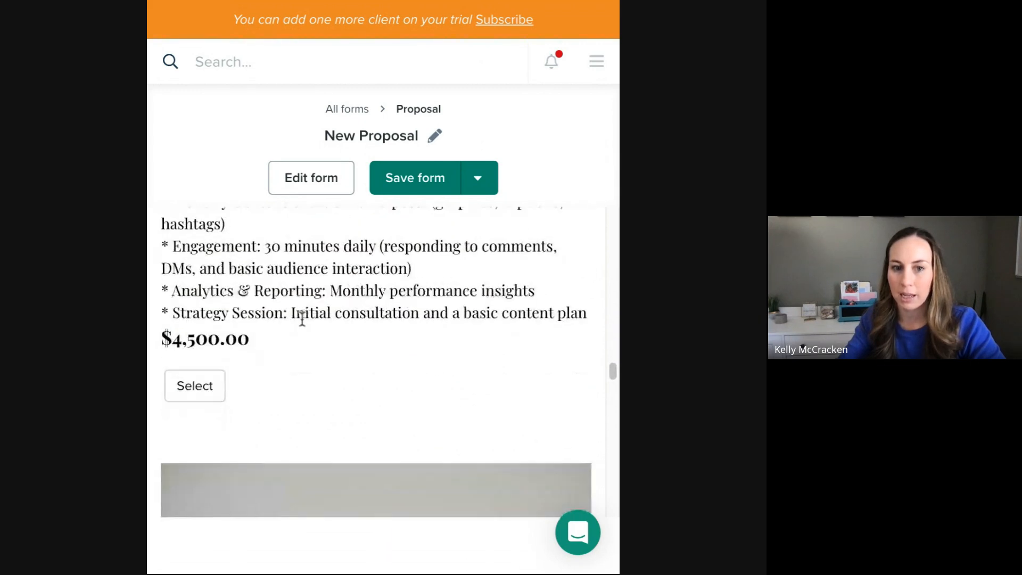
{"action": "scroll", "coordinate": [300, 319], "scroll_direction": "down", "scroll_amount": 10}
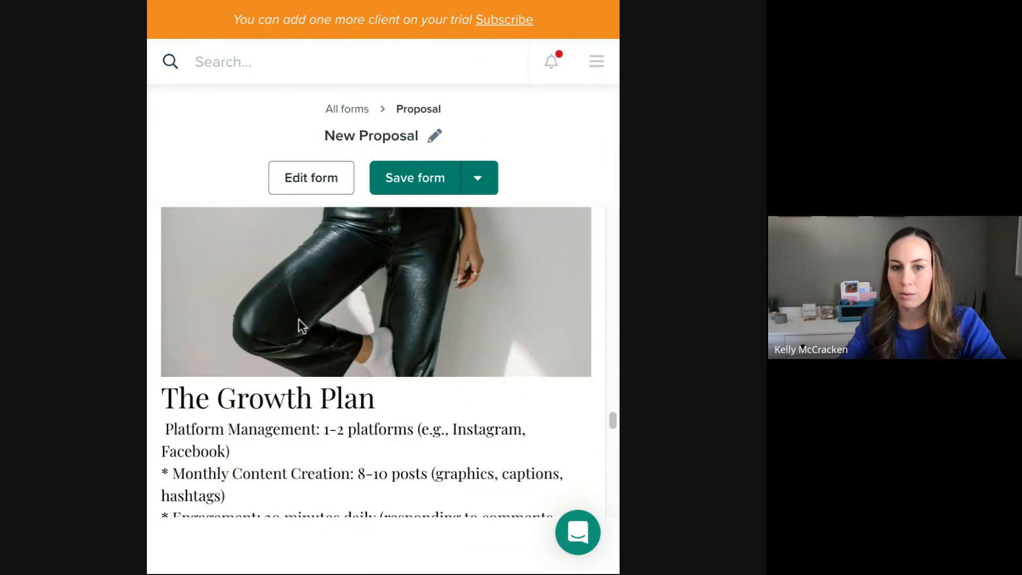
{"action": "scroll", "coordinate": [297, 329], "scroll_direction": "down", "scroll_amount": 10}
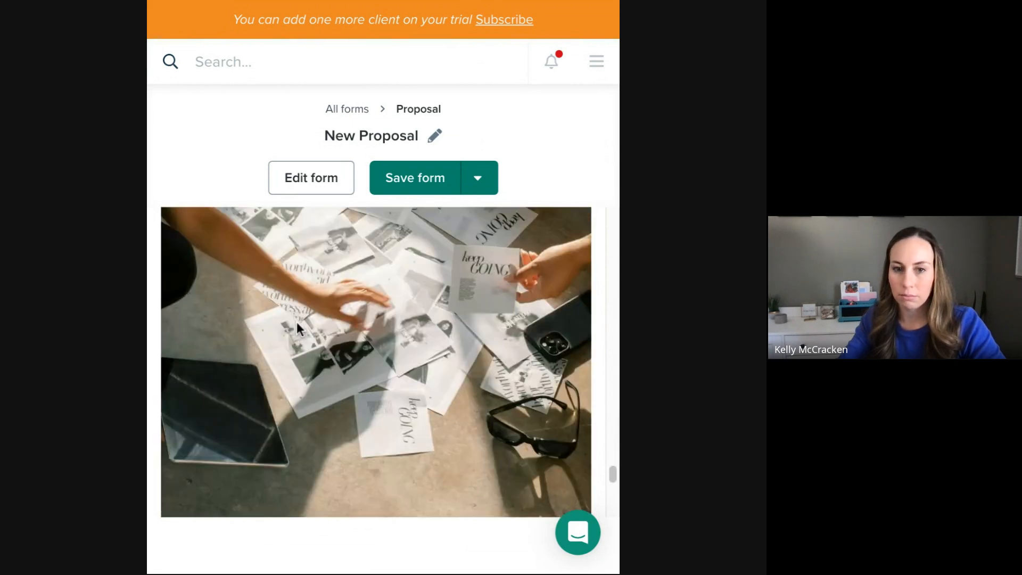
{"action": "scroll", "coordinate": [335, 341], "scroll_direction": "up", "scroll_amount": 2}
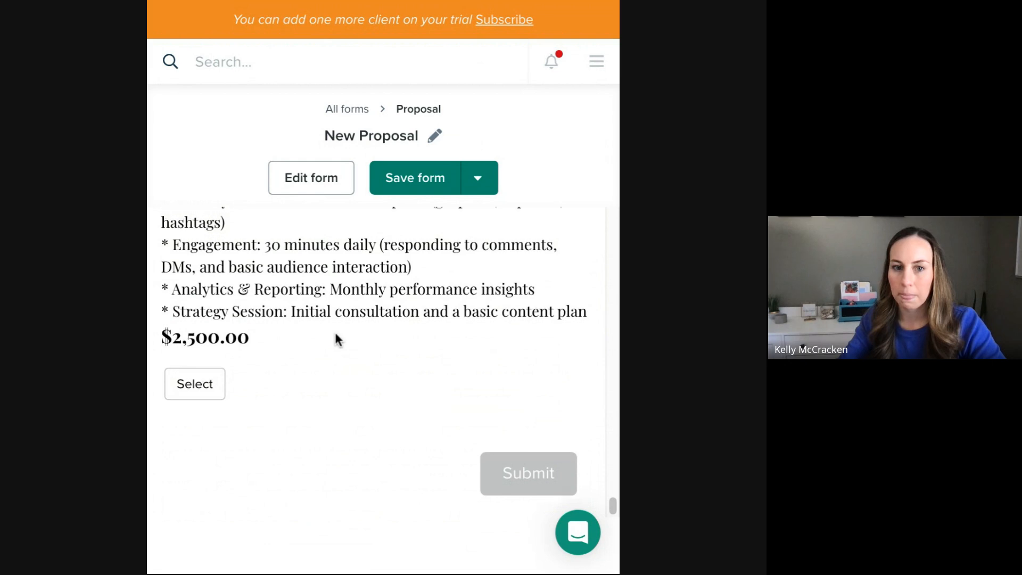
{"action": "scroll", "coordinate": [359, 333], "scroll_direction": "up", "scroll_amount": 1}
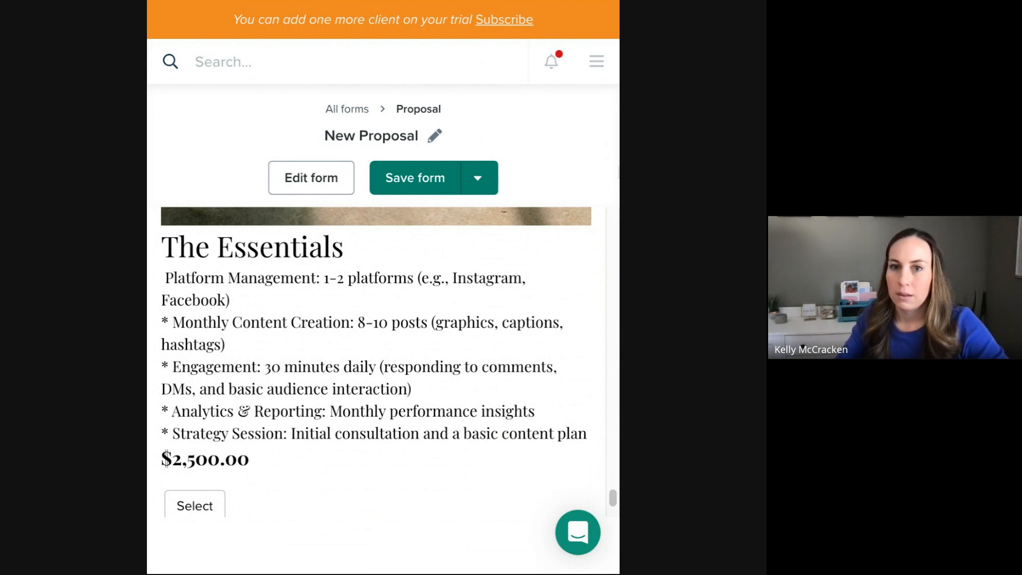
{"action": "left_click_drag", "start_coordinate": [619, 173], "coordinate": [765, 197]}
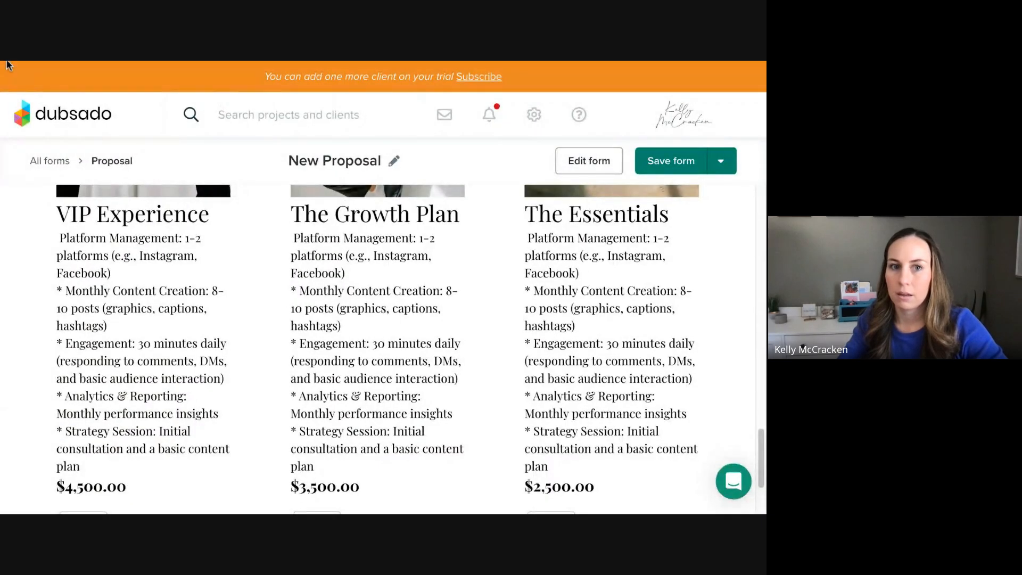
{"action": "left_click_drag", "start_coordinate": [6, 61], "coordinate": [2, 122]}
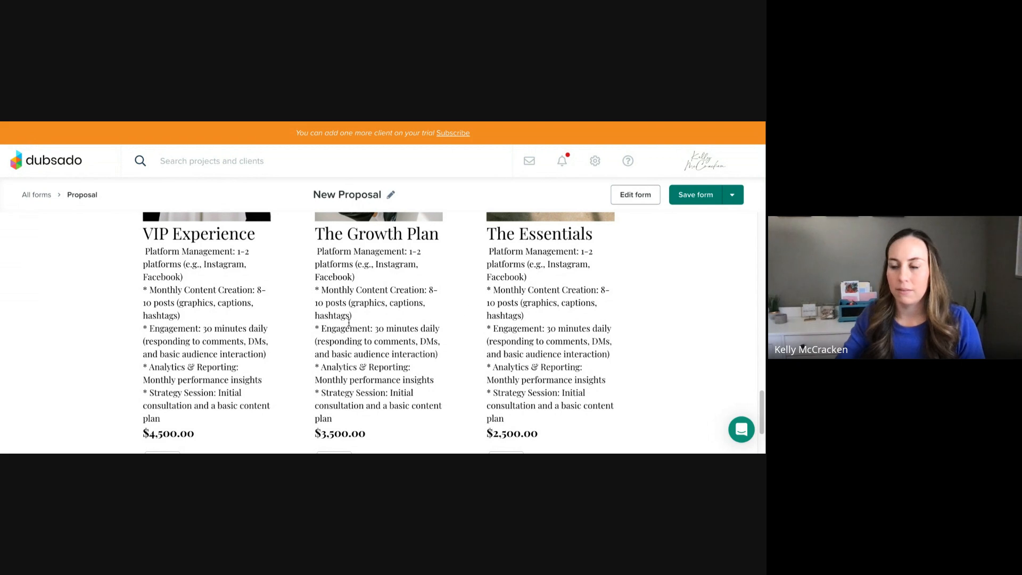
{"action": "scroll", "coordinate": [348, 323], "scroll_direction": "down", "scroll_amount": 2}
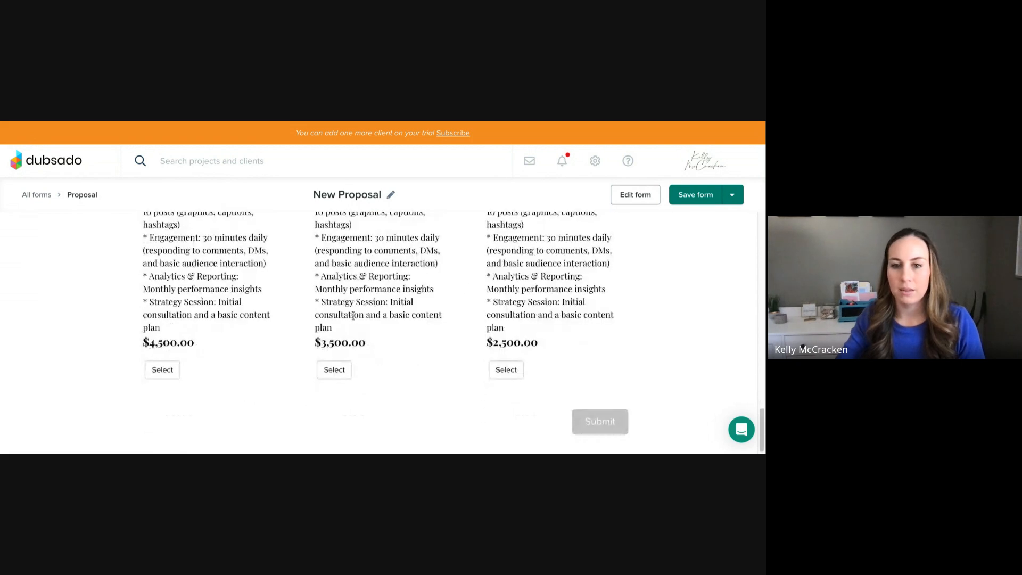
Return to editing the proposal and add a two-column container below the three package columns.
{"action": "left_click", "coordinate": [618, 198]}
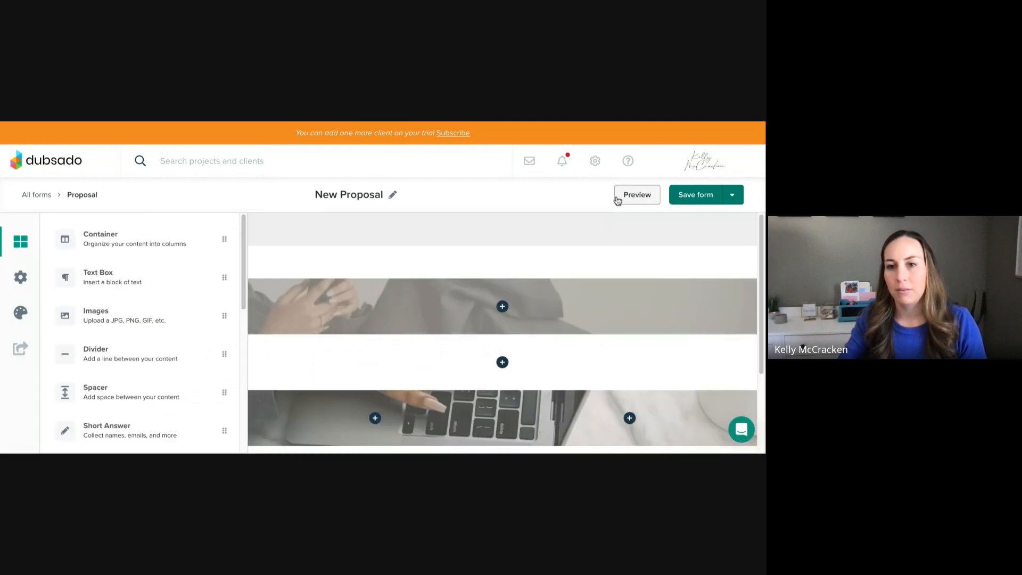
{"action": "scroll", "coordinate": [639, 261], "scroll_direction": "down", "scroll_amount": 3}
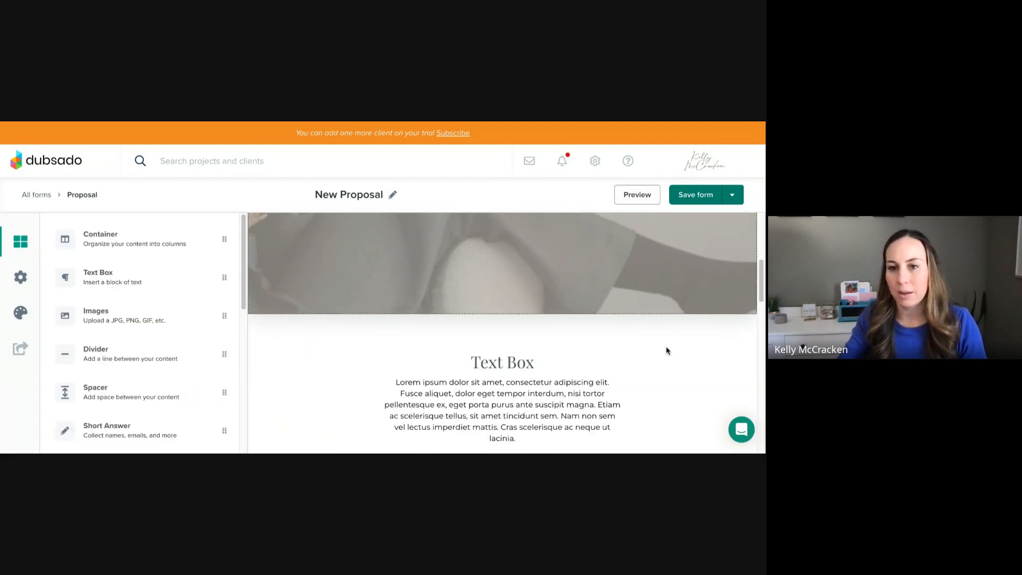
{"action": "scroll", "coordinate": [666, 346], "scroll_direction": "down", "scroll_amount": 6}
{"action": "scroll", "coordinate": [671, 348], "scroll_direction": "down", "scroll_amount": 2}
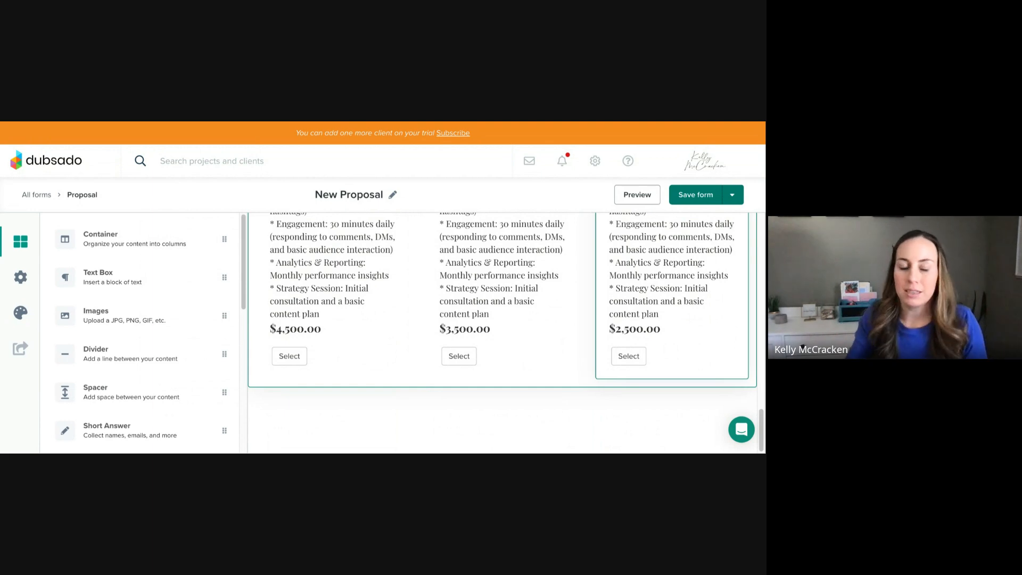
{"action": "left_click", "coordinate": [106, 238]}
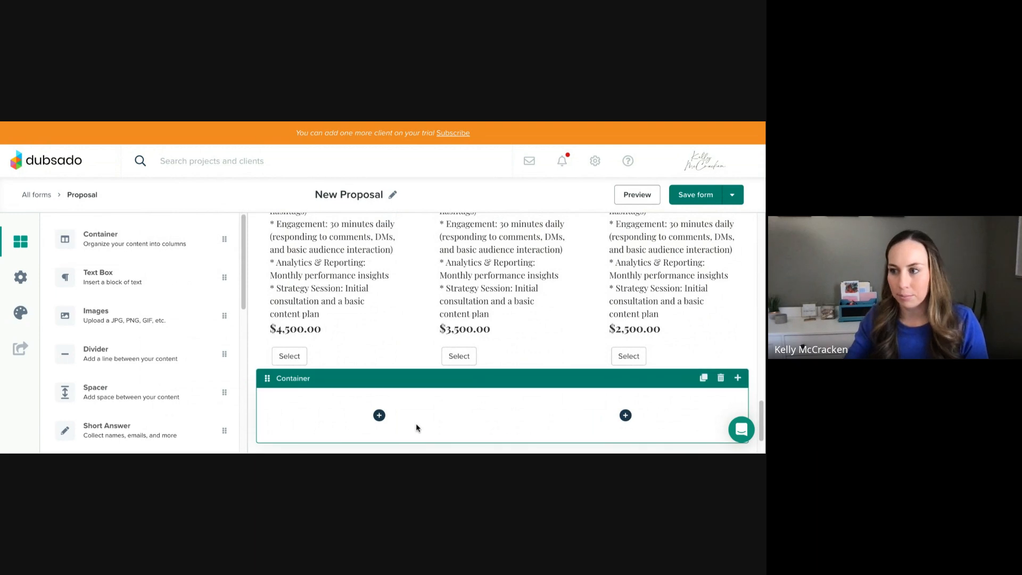
{"action": "scroll", "coordinate": [417, 428], "scroll_direction": "down", "scroll_amount": 1}
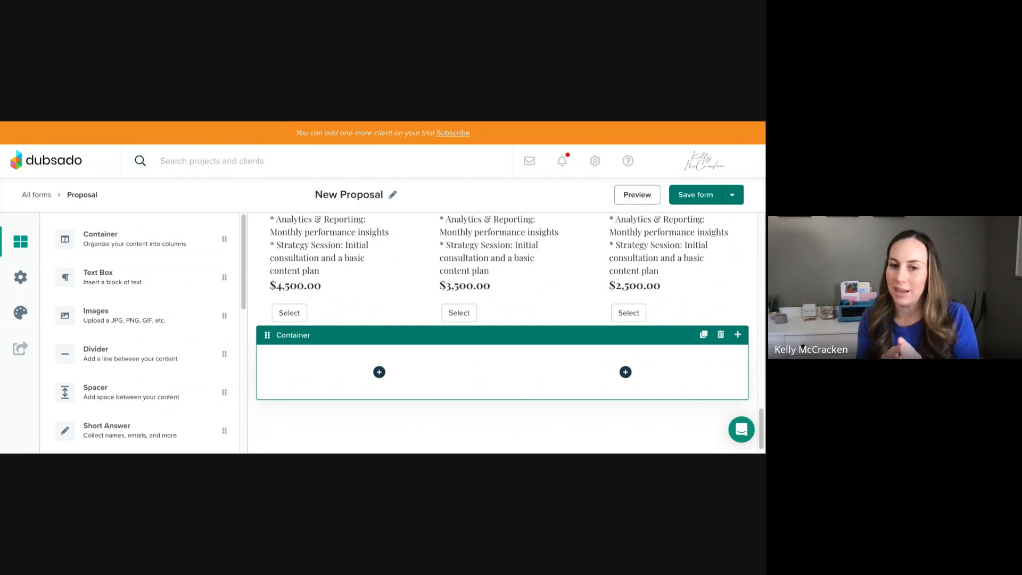
Add a second container beneath the empty two-column one and set its number of columns to one.
{"action": "scroll", "coordinate": [456, 348], "scroll_direction": "up", "scroll_amount": 8}
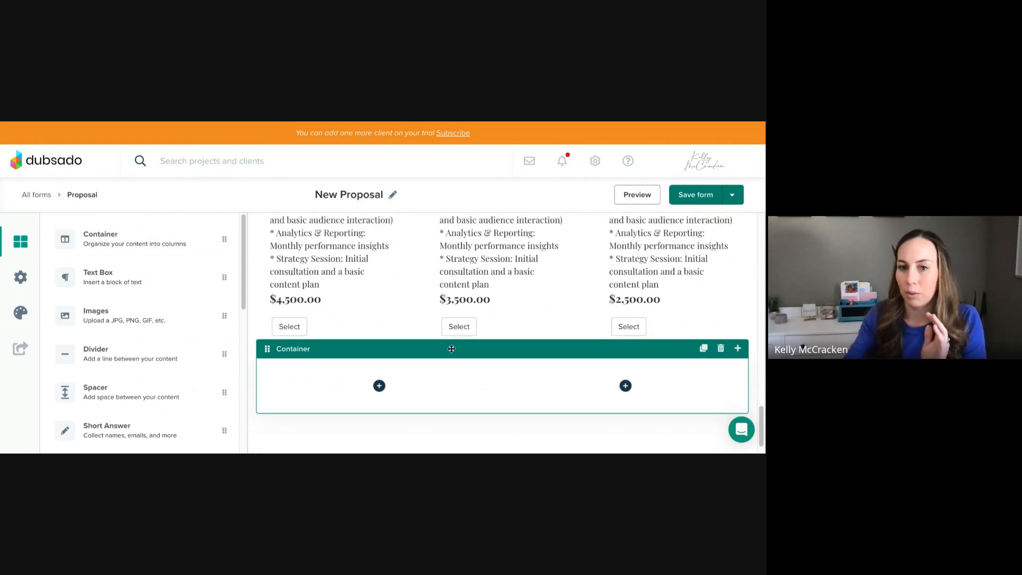
{"action": "scroll", "coordinate": [458, 346], "scroll_direction": "up", "scroll_amount": 3}
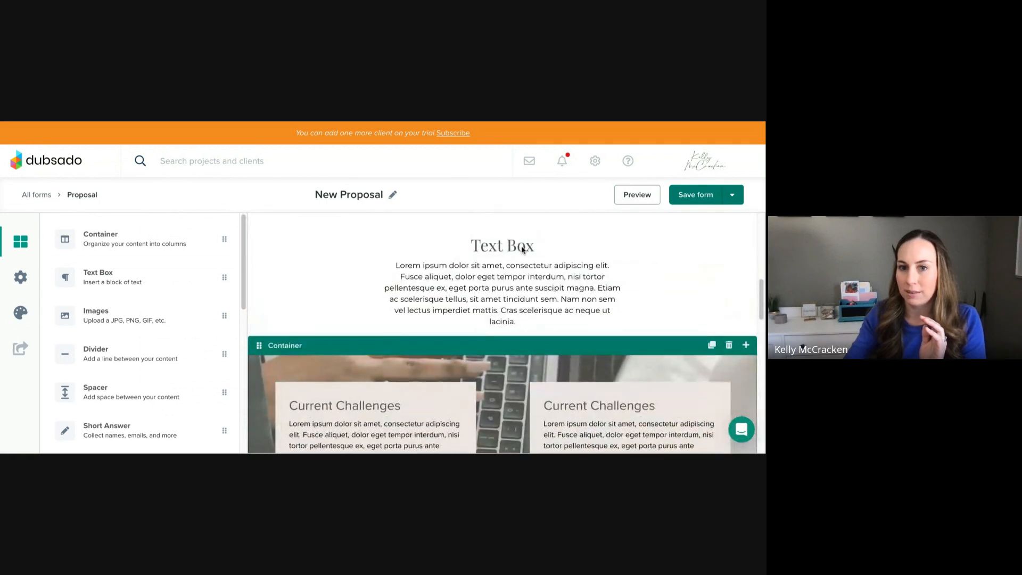
{"action": "scroll", "coordinate": [527, 276], "scroll_direction": "down", "scroll_amount": 1}
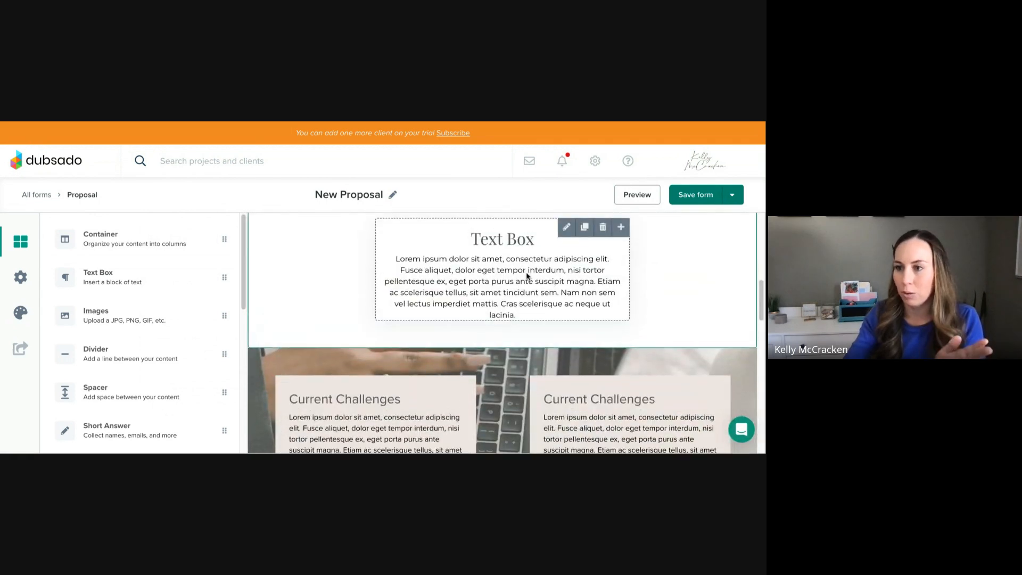
{"action": "scroll", "coordinate": [527, 275], "scroll_direction": "down", "scroll_amount": 10}
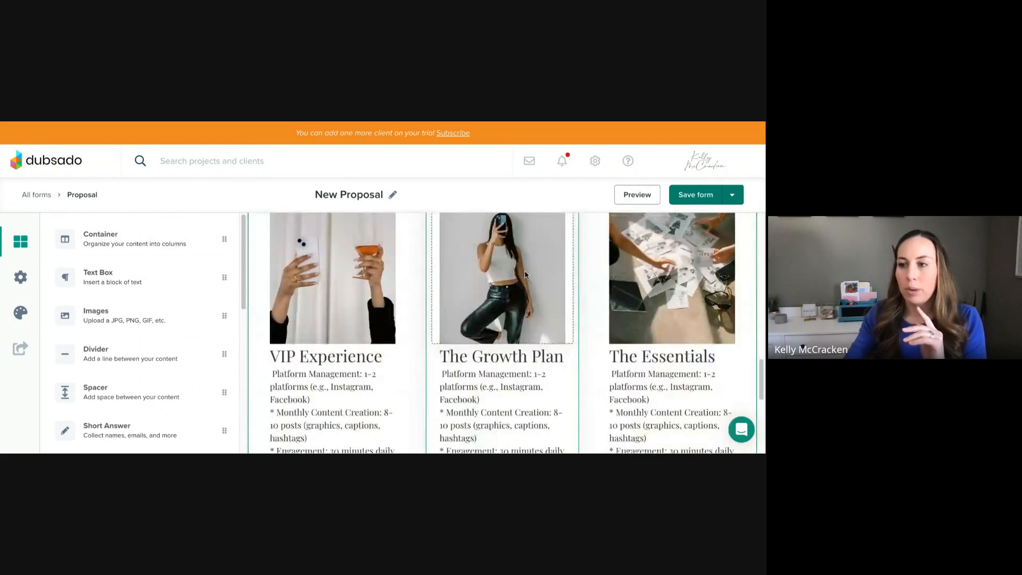
{"action": "scroll", "coordinate": [525, 274], "scroll_direction": "down", "scroll_amount": 2}
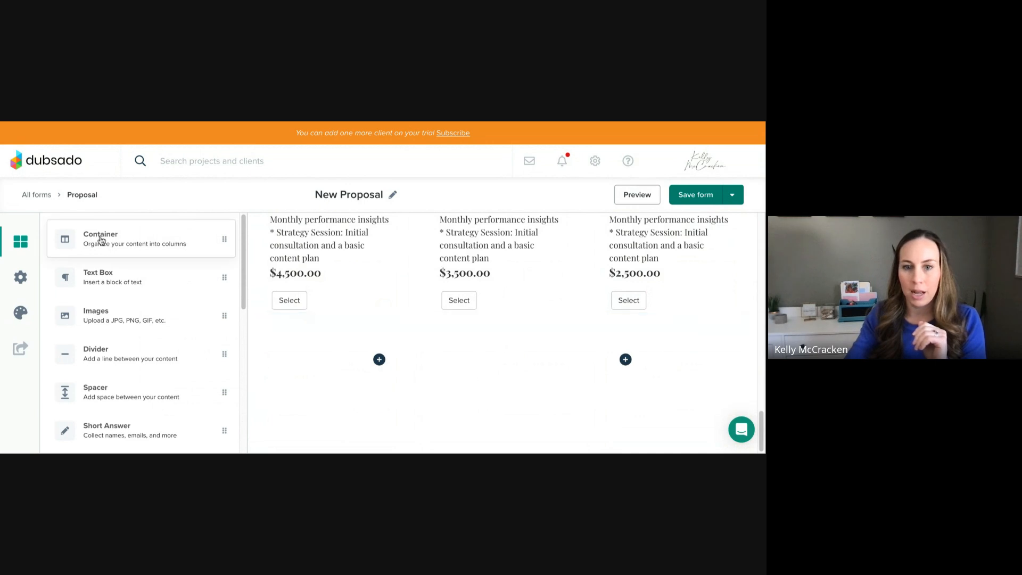
{"action": "left_click_drag", "start_coordinate": [104, 242], "coordinate": [363, 342]}
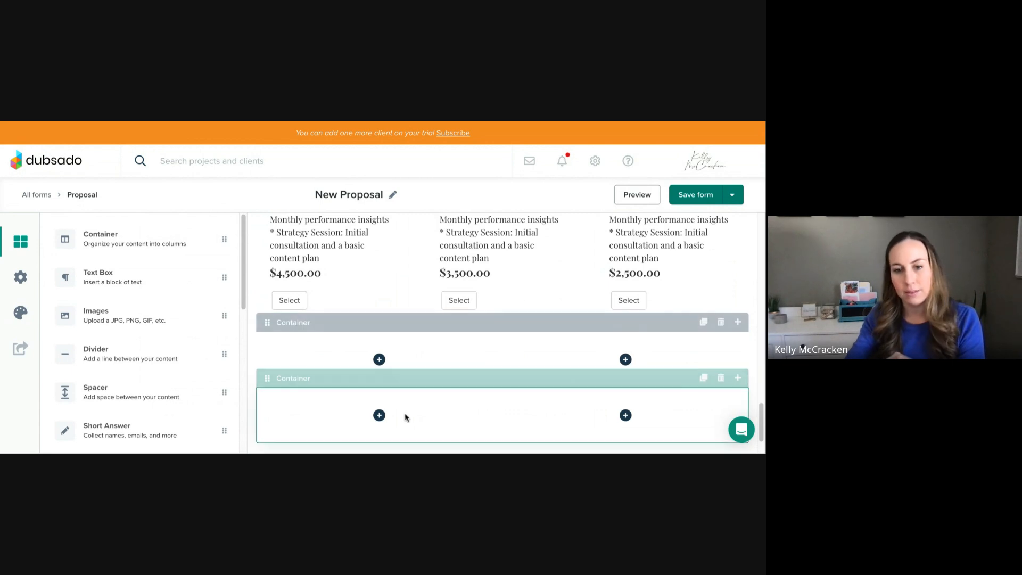
{"action": "left_click", "coordinate": [360, 396]}
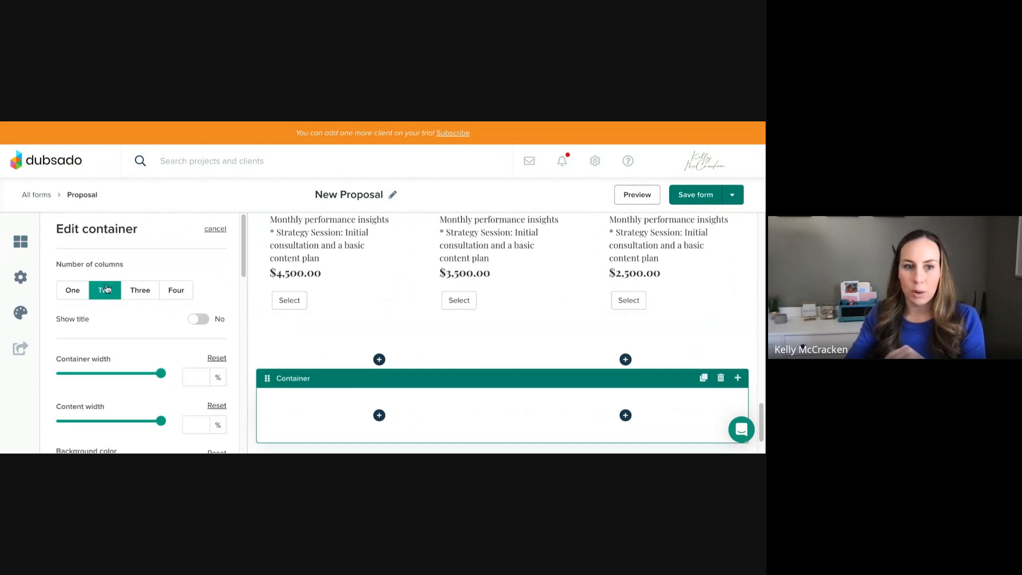
{"action": "left_click", "coordinate": [71, 290]}
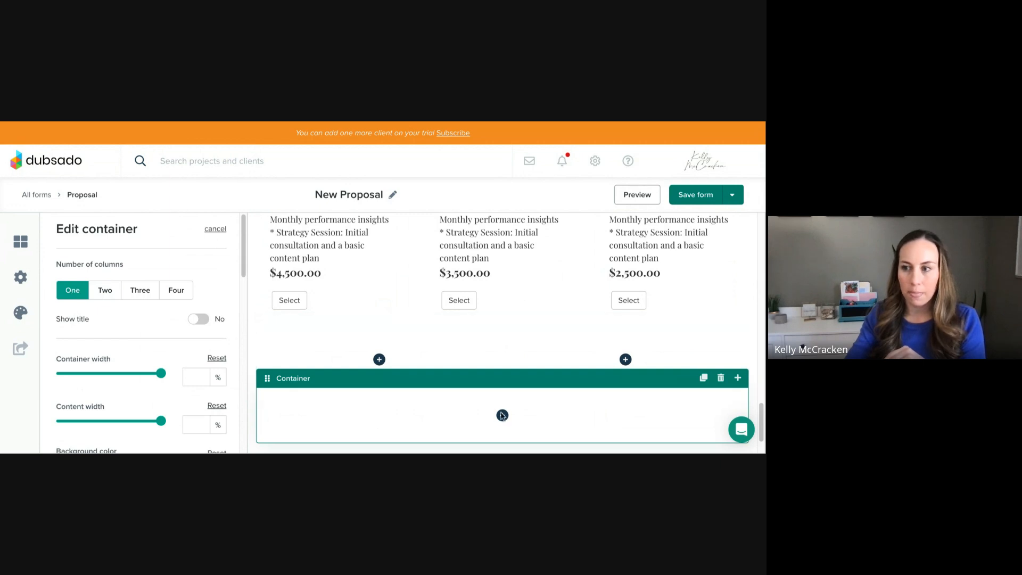
Insert an image in the one-column container using haute-stock-photography-subscription-wealth-era-collection-final-25.jpg from the image library.
{"action": "left_click", "coordinate": [502, 415]}
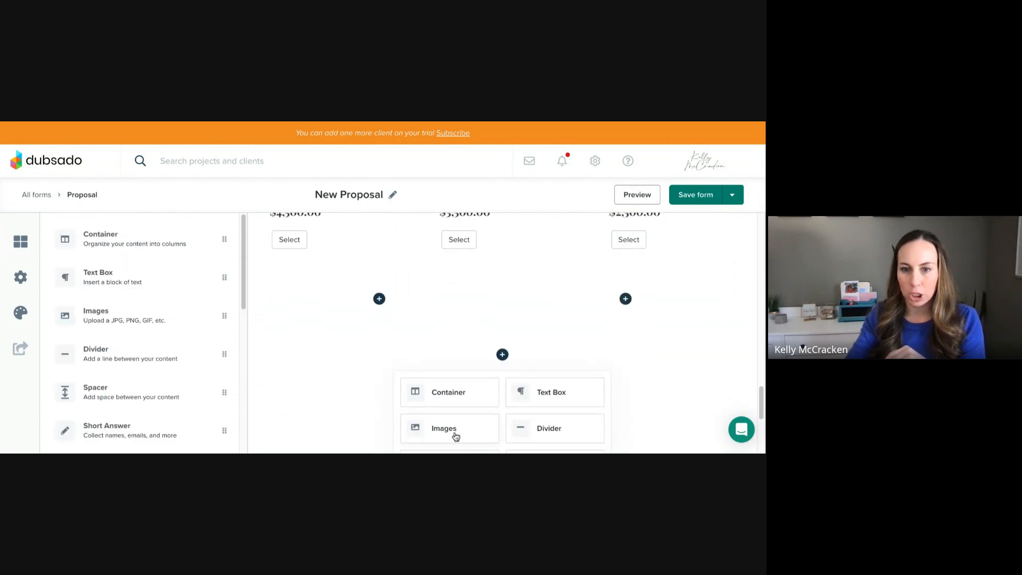
{"action": "left_click", "coordinate": [455, 435]}
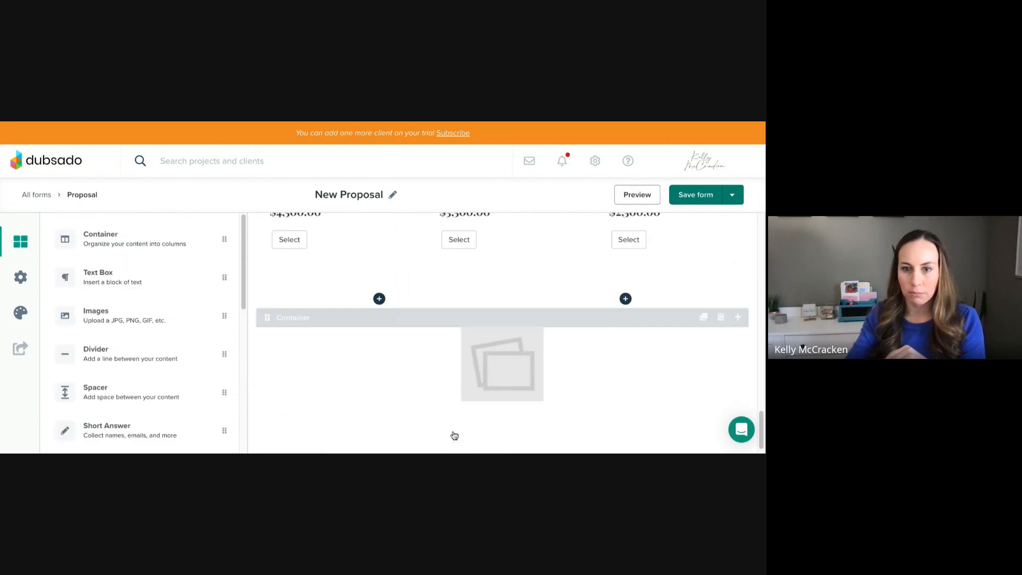
{"action": "left_click", "coordinate": [500, 373]}
{"action": "scroll", "coordinate": [183, 351], "scroll_direction": "down", "scroll_amount": 2}
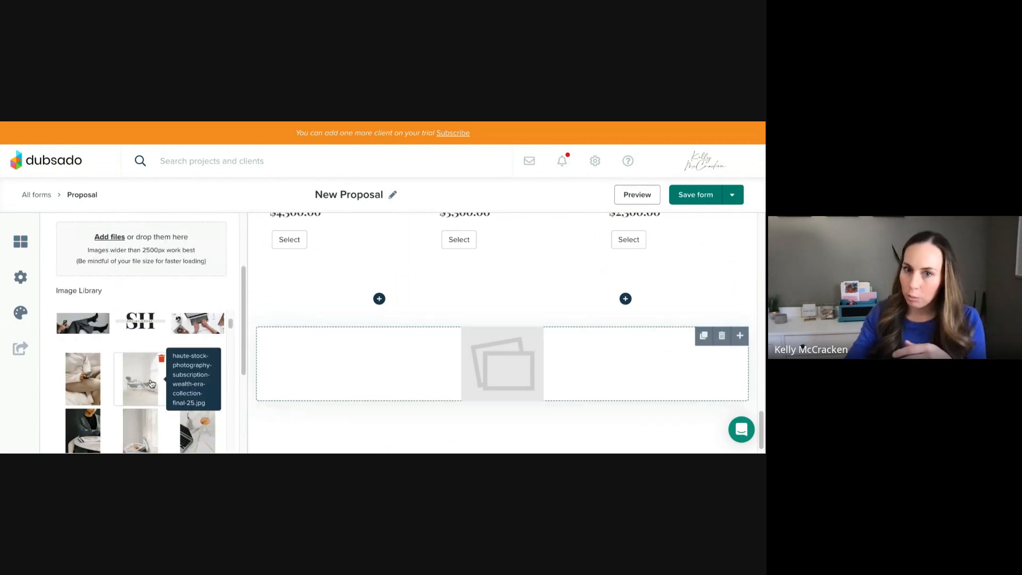
{"action": "left_click", "coordinate": [151, 384]}
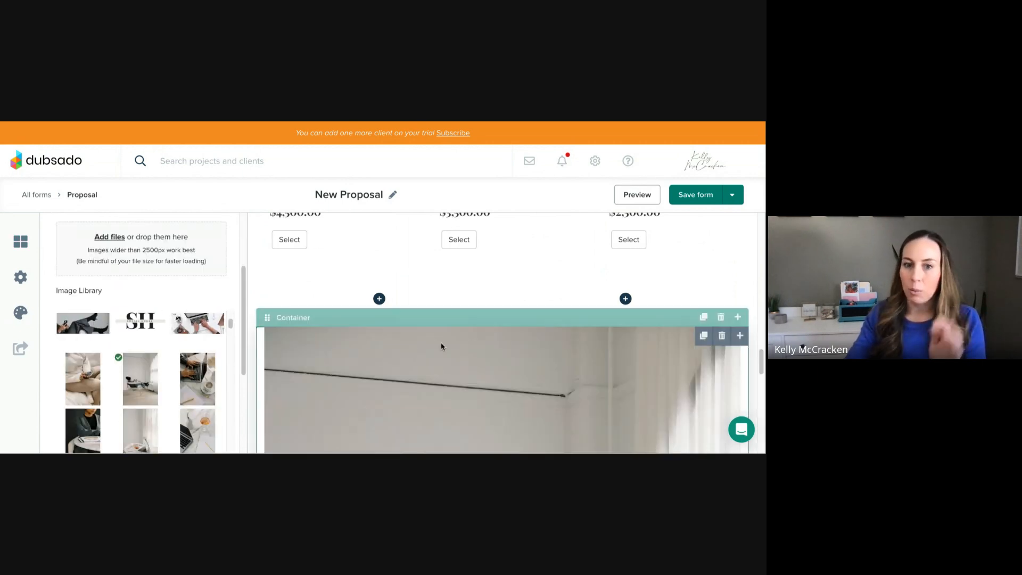
Set the image container's top and bottom margins to 20 px and its left margin to 80 px.
{"action": "left_click", "coordinate": [337, 320]}
{"action": "scroll", "coordinate": [177, 321], "scroll_direction": "down", "scroll_amount": 5}
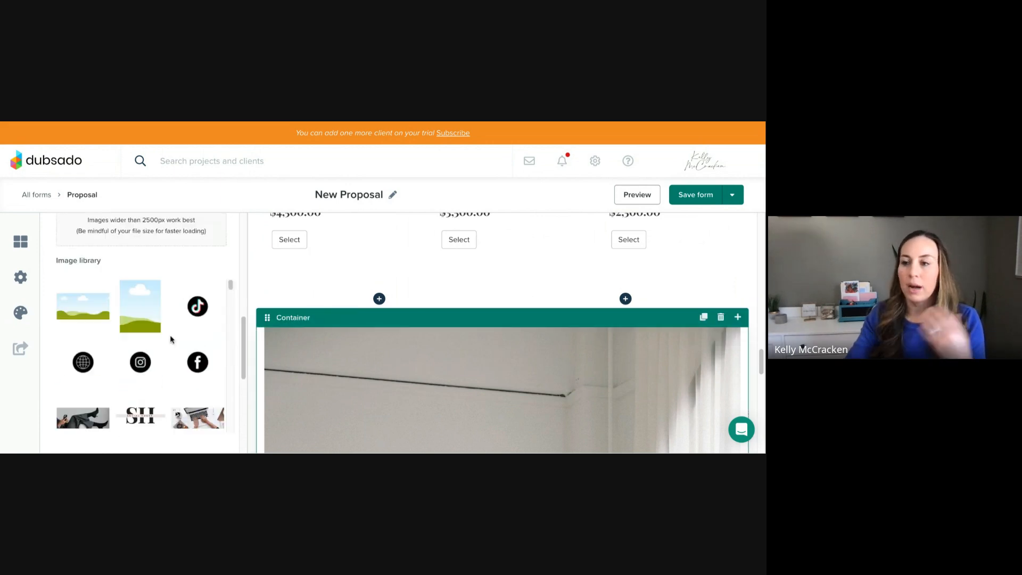
{"action": "scroll", "coordinate": [170, 339], "scroll_direction": "down", "scroll_amount": 5}
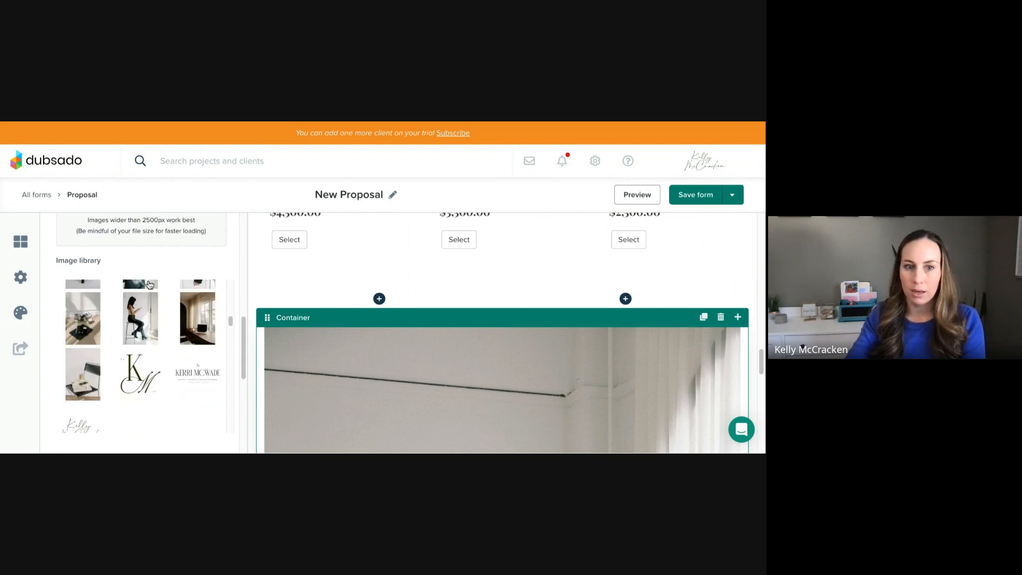
{"action": "scroll", "coordinate": [150, 285], "scroll_direction": "down", "scroll_amount": 5}
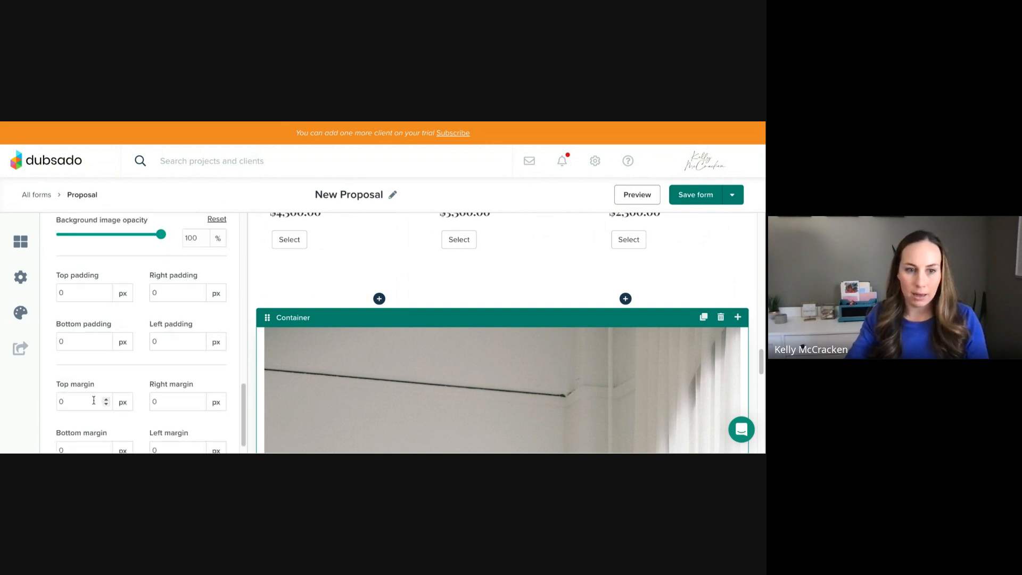
{"action": "type", "text": "20"}
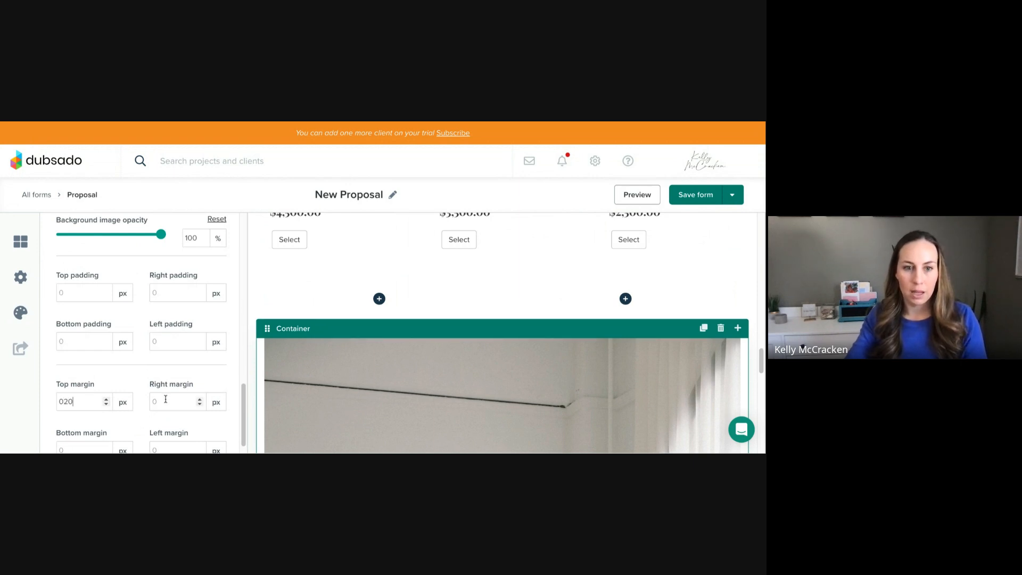
{"action": "scroll", "coordinate": [159, 394], "scroll_direction": "down", "scroll_amount": 1}
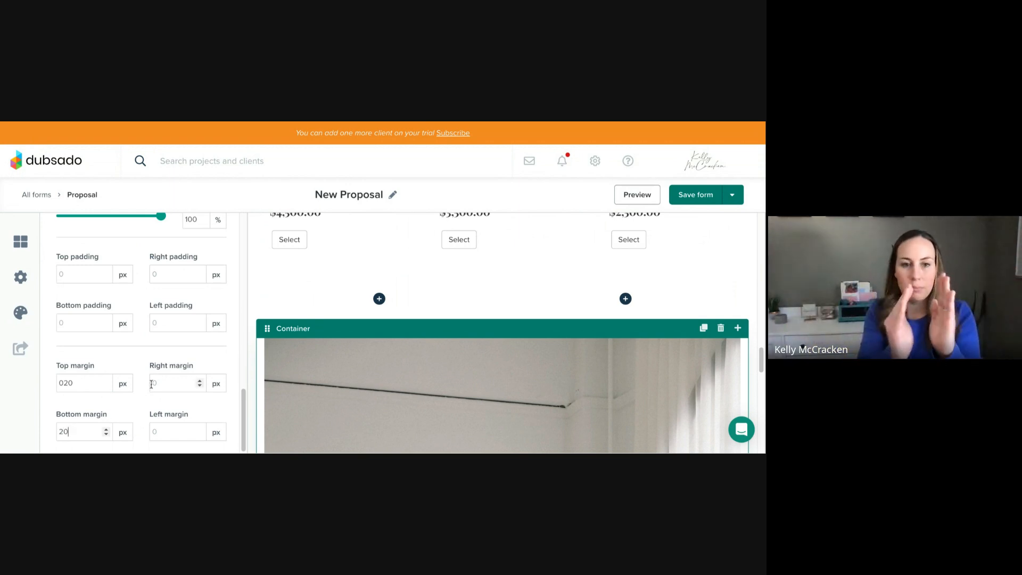
{"action": "left_click", "coordinate": [165, 432]}
{"action": "type", "text": "80"}
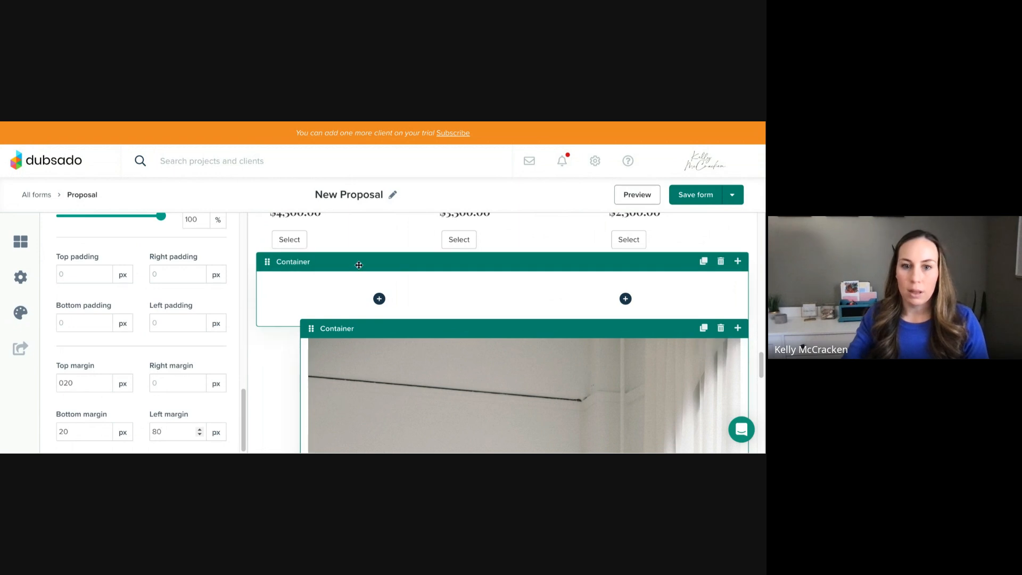
Move the image container into the first column of the empty two-column container above it.
{"action": "left_click", "coordinate": [439, 322]}
{"action": "left_click_drag", "start_coordinate": [436, 320], "coordinate": [400, 296]}
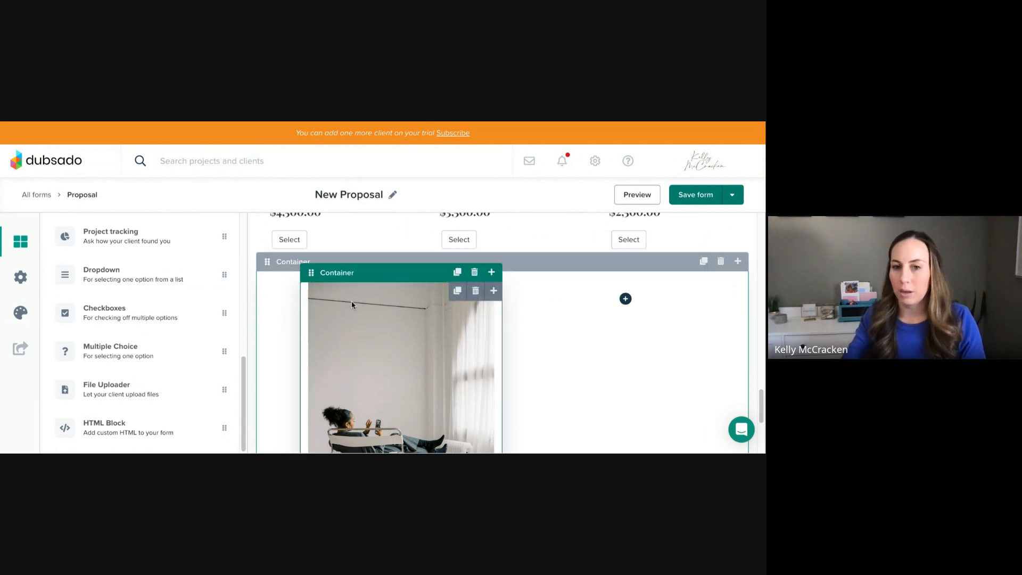
Set the outer two-column container's width to 100%.
{"action": "left_click", "coordinate": [269, 266]}
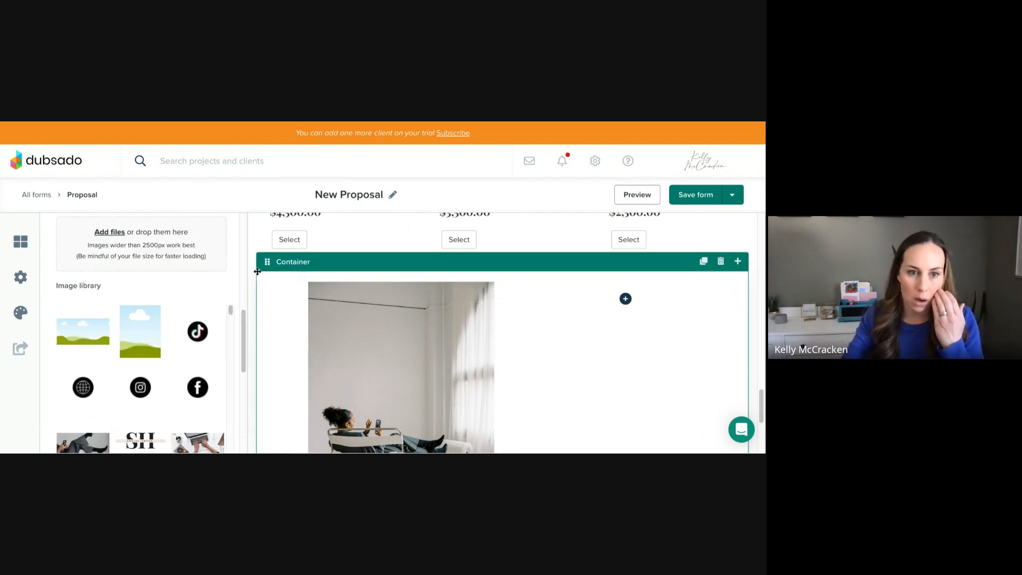
{"action": "scroll", "coordinate": [125, 252], "scroll_direction": "up", "scroll_amount": 5}
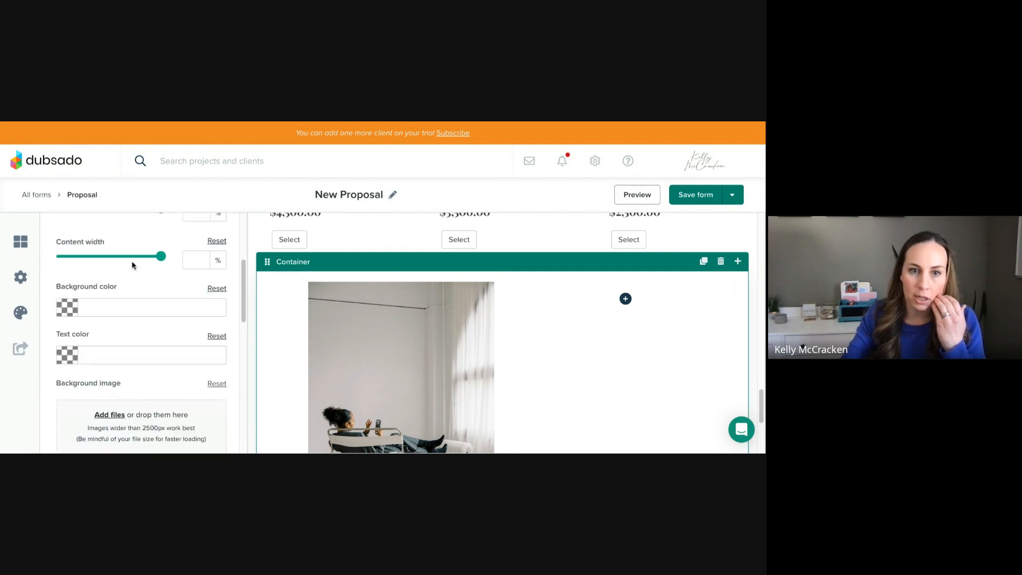
{"action": "left_click", "coordinate": [162, 258]}
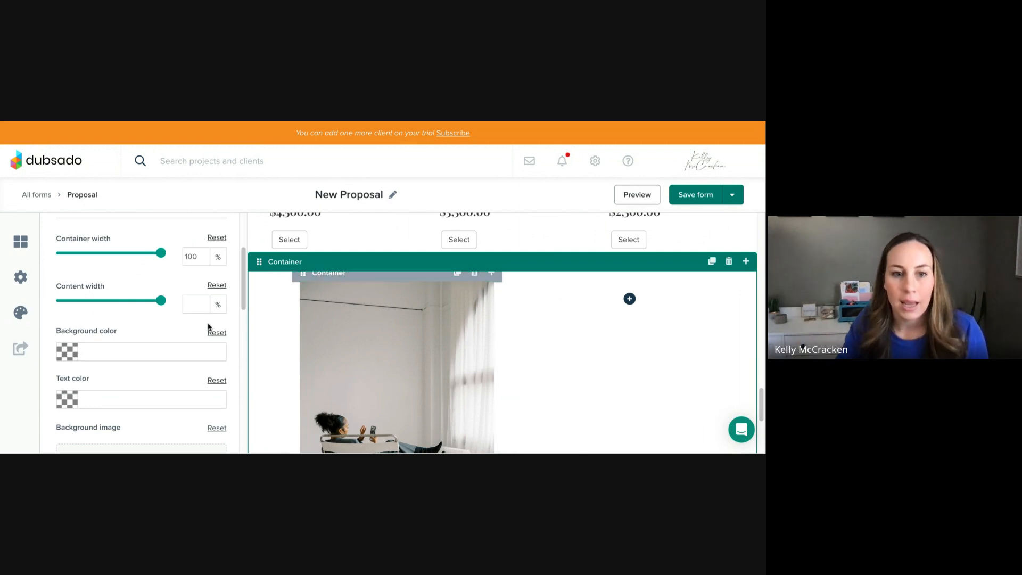
Give the outer two-column container the background image haute-stock-photography-subscription-snow-day-collection-final-9.jpg from the image library.
{"action": "scroll", "coordinate": [178, 336], "scroll_direction": "down", "scroll_amount": 3}
{"action": "scroll", "coordinate": [165, 346], "scroll_direction": "down", "scroll_amount": 5}
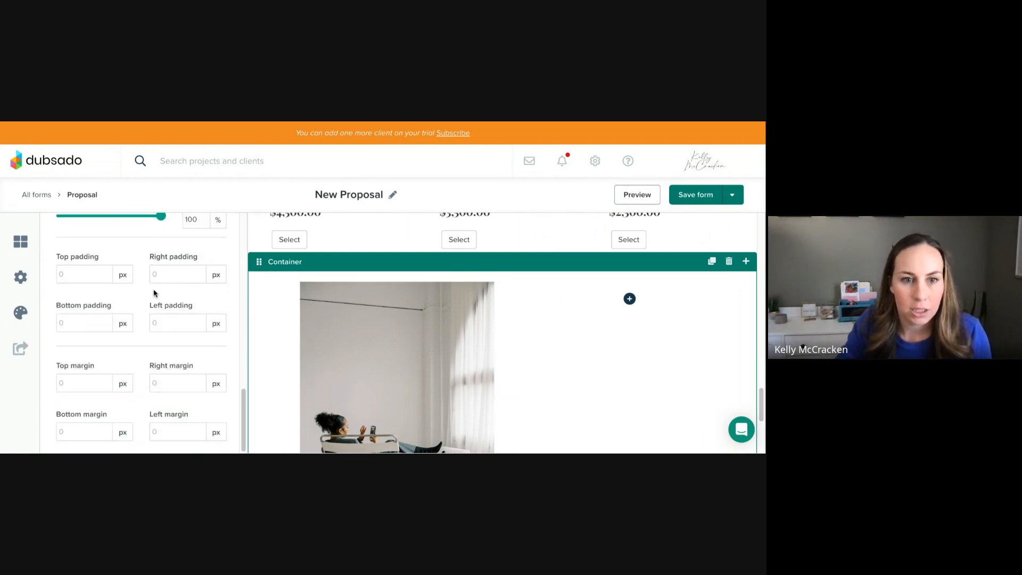
{"action": "scroll", "coordinate": [130, 341], "scroll_direction": "up", "scroll_amount": 2}
{"action": "scroll", "coordinate": [136, 327], "scroll_direction": "up", "scroll_amount": 2}
{"action": "scroll", "coordinate": [136, 296], "scroll_direction": "down", "scroll_amount": 4}
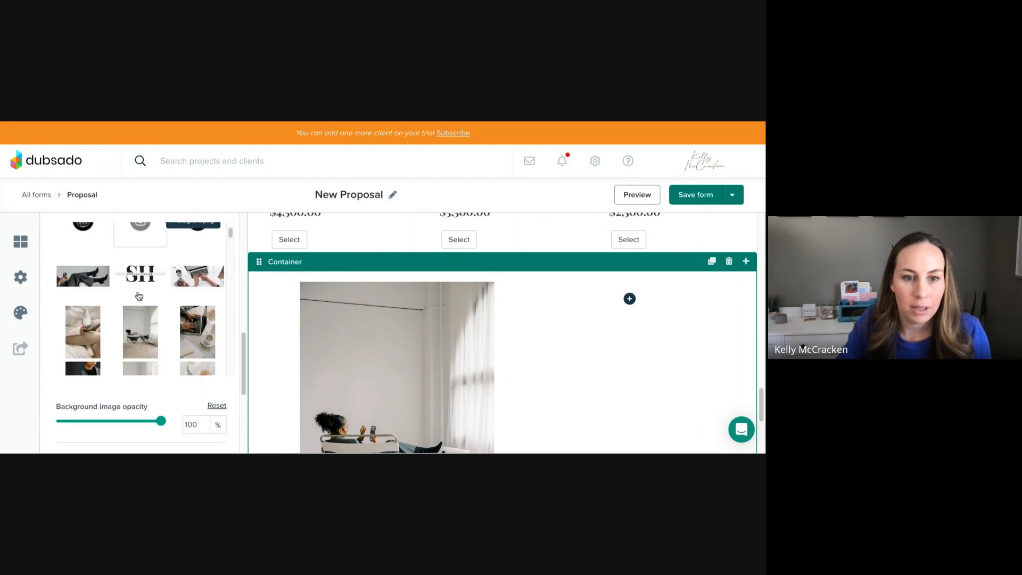
{"action": "scroll", "coordinate": [136, 293], "scroll_direction": "down", "scroll_amount": 2}
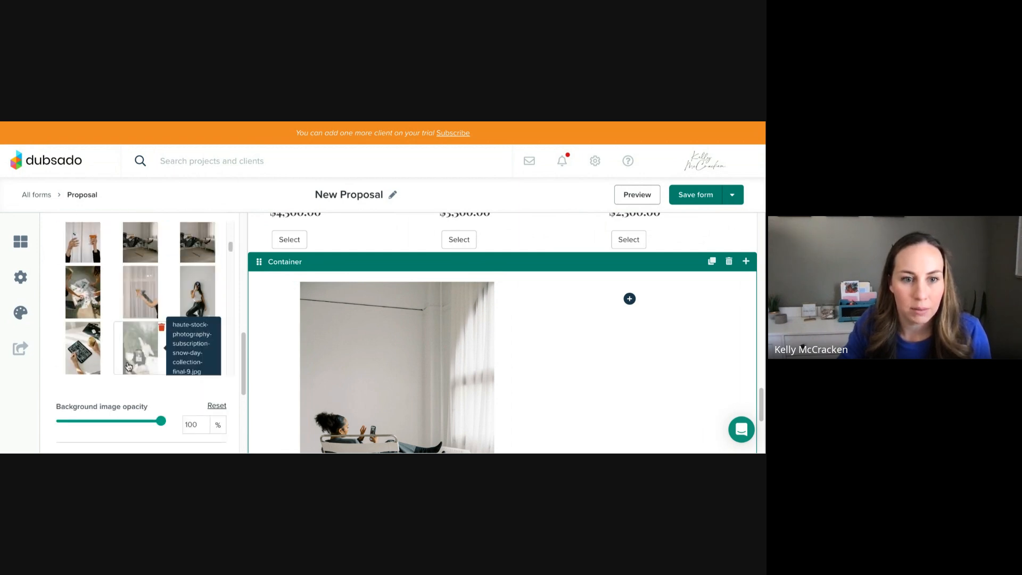
{"action": "left_click", "coordinate": [135, 358]}
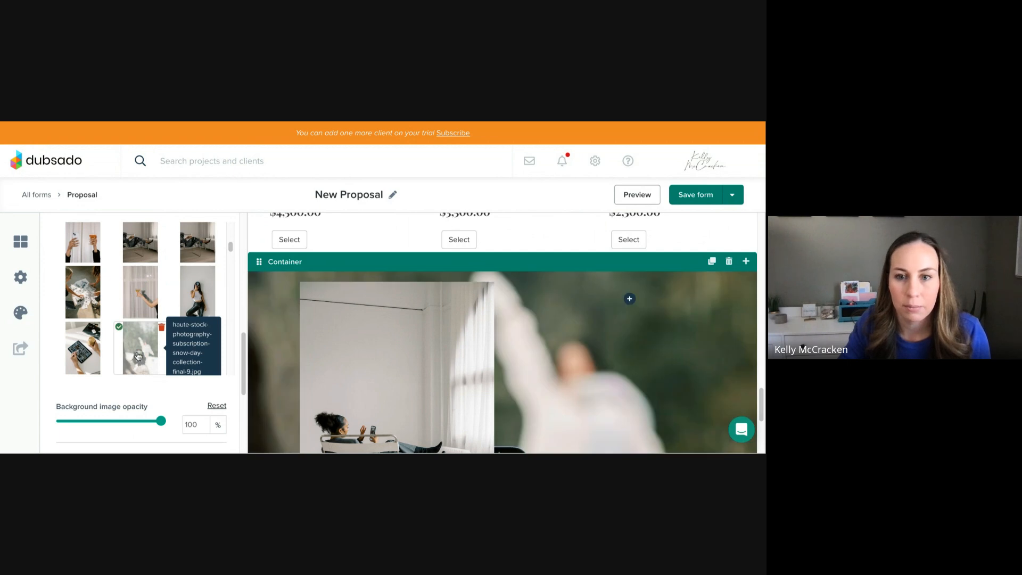
Reduce the outer container's background image opacity to 41%.
{"action": "scroll", "coordinate": [554, 336], "scroll_direction": "down", "scroll_amount": 2}
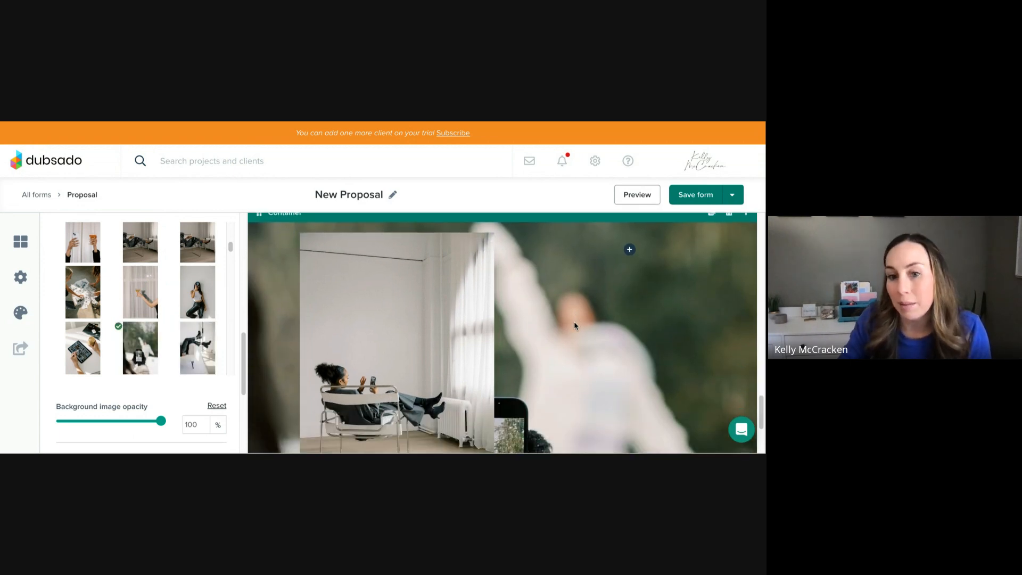
{"action": "scroll", "coordinate": [574, 321], "scroll_direction": "down", "scroll_amount": 2}
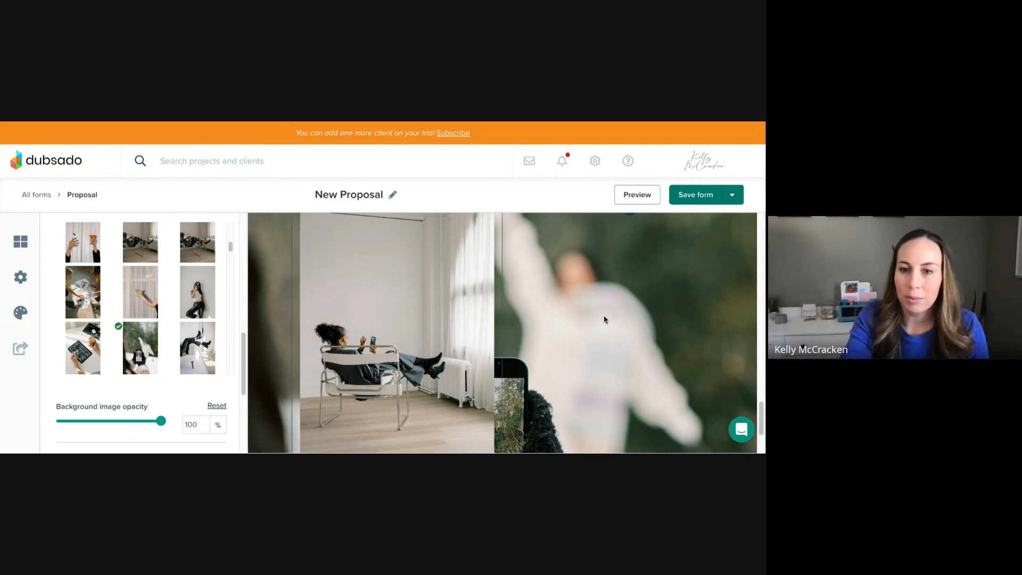
{"action": "scroll", "coordinate": [600, 315], "scroll_direction": "up", "scroll_amount": 1}
{"action": "scroll", "coordinate": [602, 315], "scroll_direction": "up", "scroll_amount": 1}
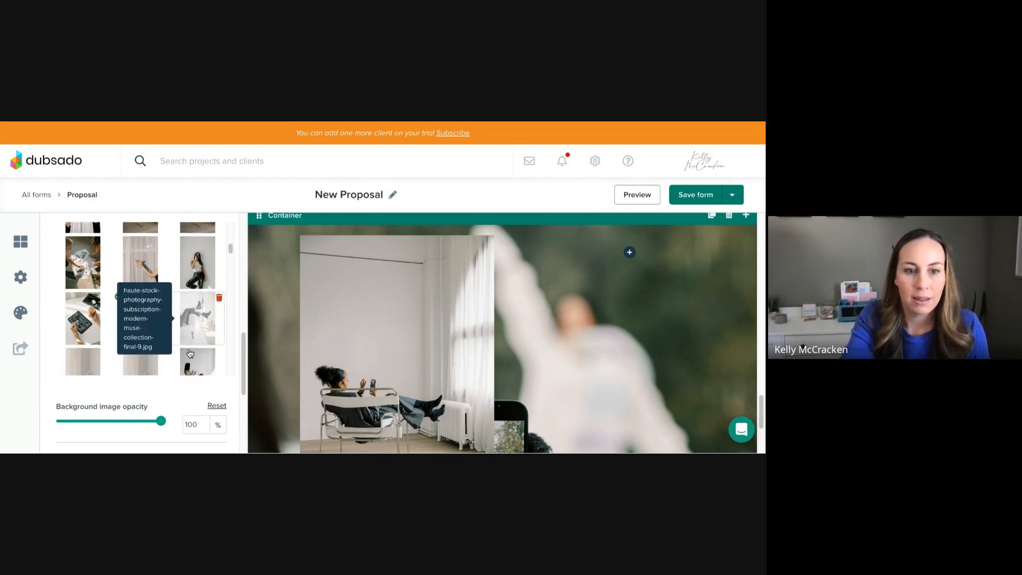
{"action": "scroll", "coordinate": [141, 298], "scroll_direction": "down", "scroll_amount": 5}
{"action": "left_click_drag", "start_coordinate": [161, 391], "coordinate": [103, 392]}
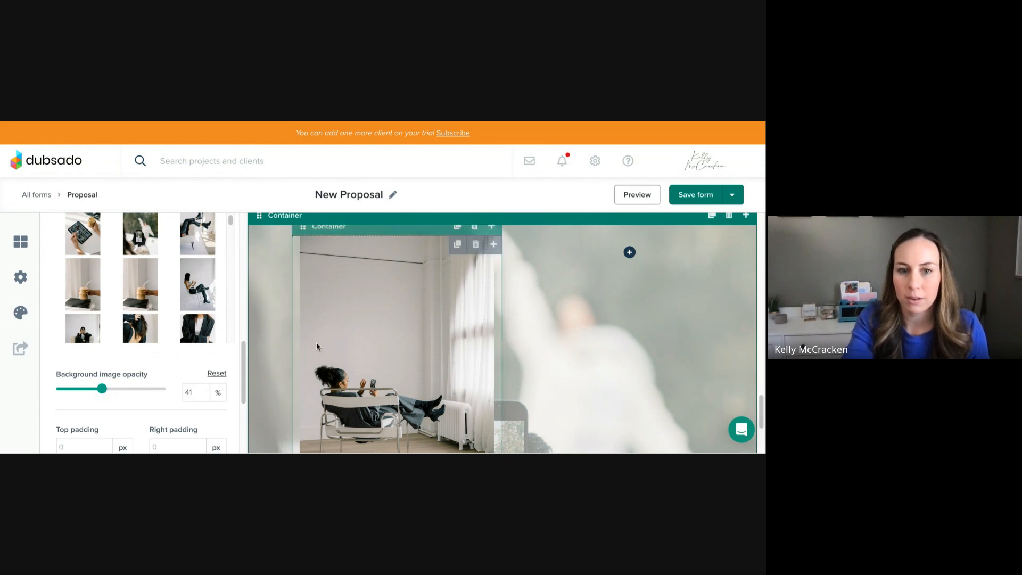
Replace the first column's image with haute-stock-photography-subscription-snow-day-collection-final-9.jpg and save the form.
{"action": "scroll", "coordinate": [319, 341], "scroll_direction": "down", "scroll_amount": 1}
{"action": "left_click", "coordinate": [401, 327]}
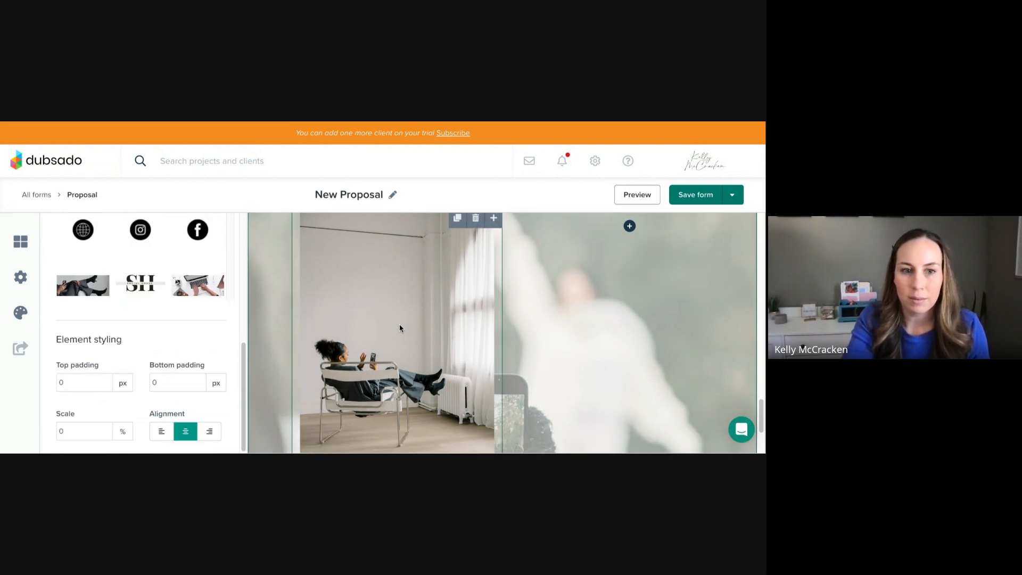
{"action": "scroll", "coordinate": [145, 282], "scroll_direction": "down", "scroll_amount": 3}
{"action": "scroll", "coordinate": [141, 267], "scroll_direction": "down", "scroll_amount": 5}
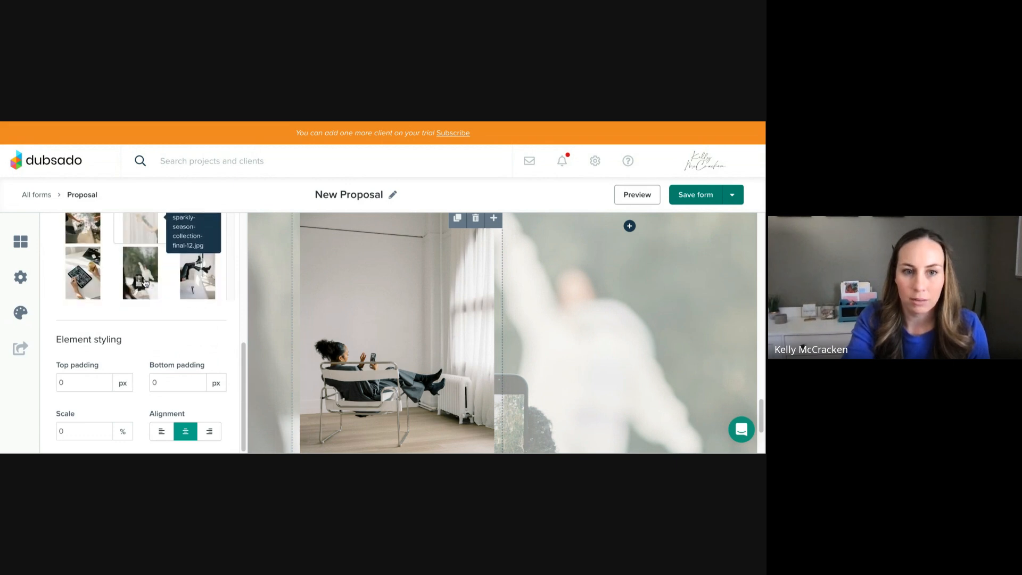
{"action": "left_click", "coordinate": [135, 255]}
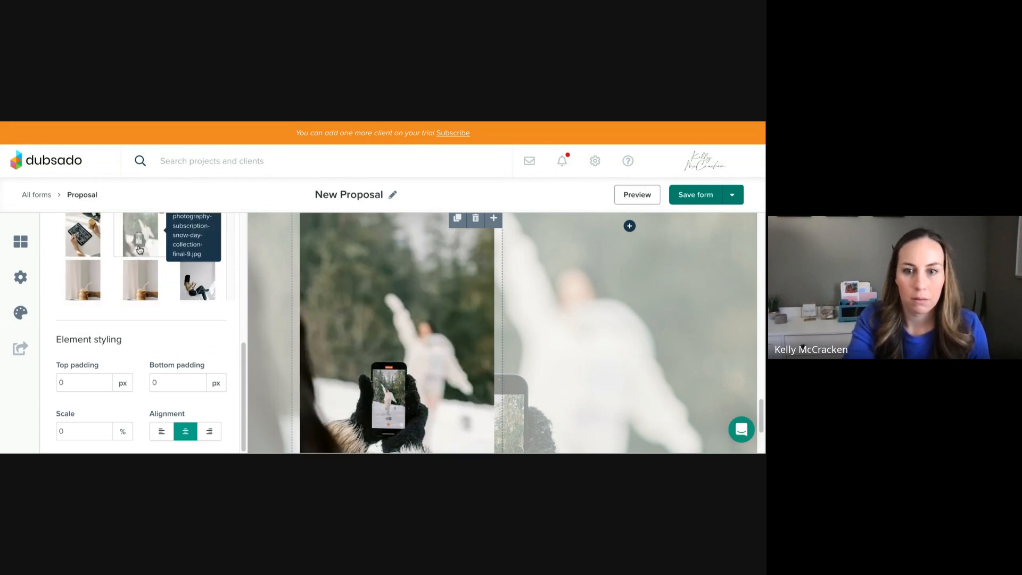
{"action": "scroll", "coordinate": [397, 279], "scroll_direction": "down", "scroll_amount": 2}
{"action": "scroll", "coordinate": [564, 295], "scroll_direction": "up", "scroll_amount": 1}
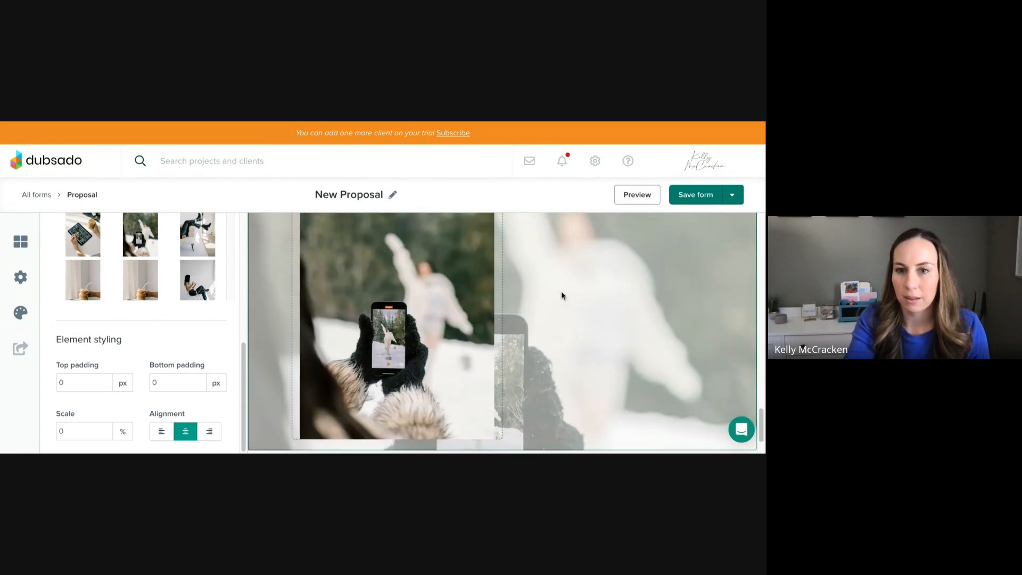
{"action": "scroll", "coordinate": [563, 295], "scroll_direction": "up", "scroll_amount": 1}
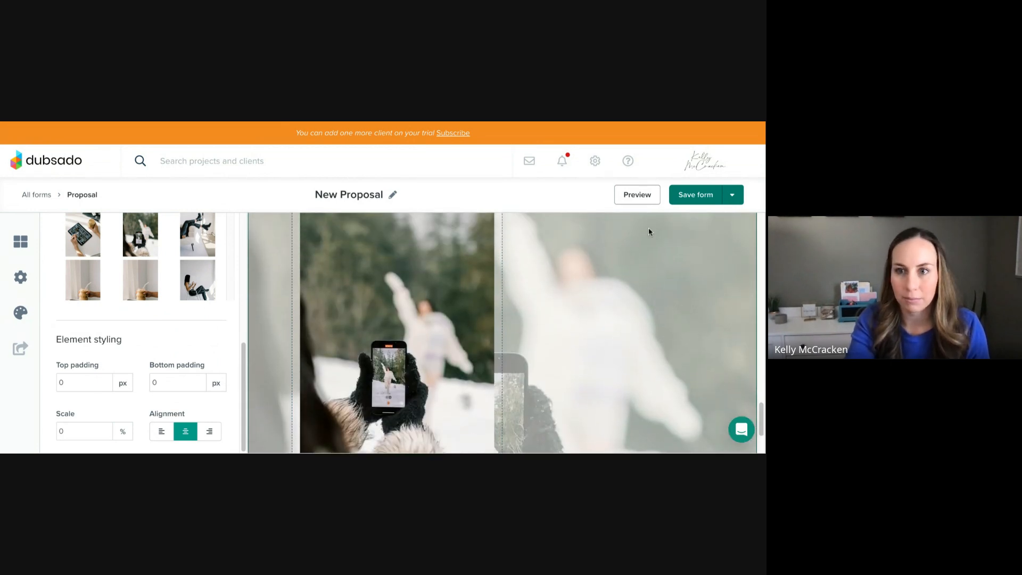
{"action": "left_click", "coordinate": [693, 202]}
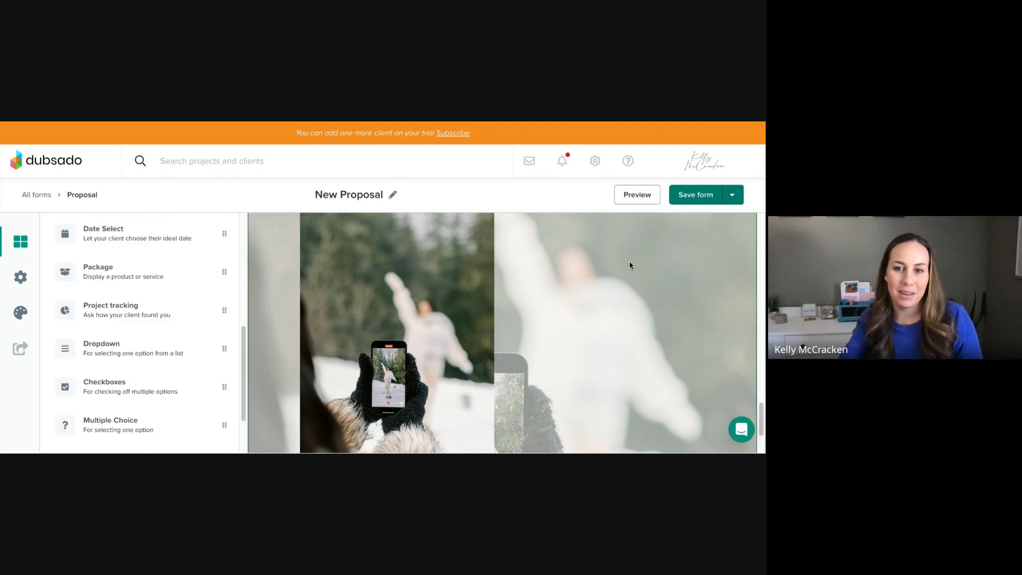
Duplicate the nested image container and move the copy into the second column of the outer container.
{"action": "left_click", "coordinate": [611, 339]}
{"action": "scroll", "coordinate": [611, 339], "scroll_direction": "up", "scroll_amount": 1}
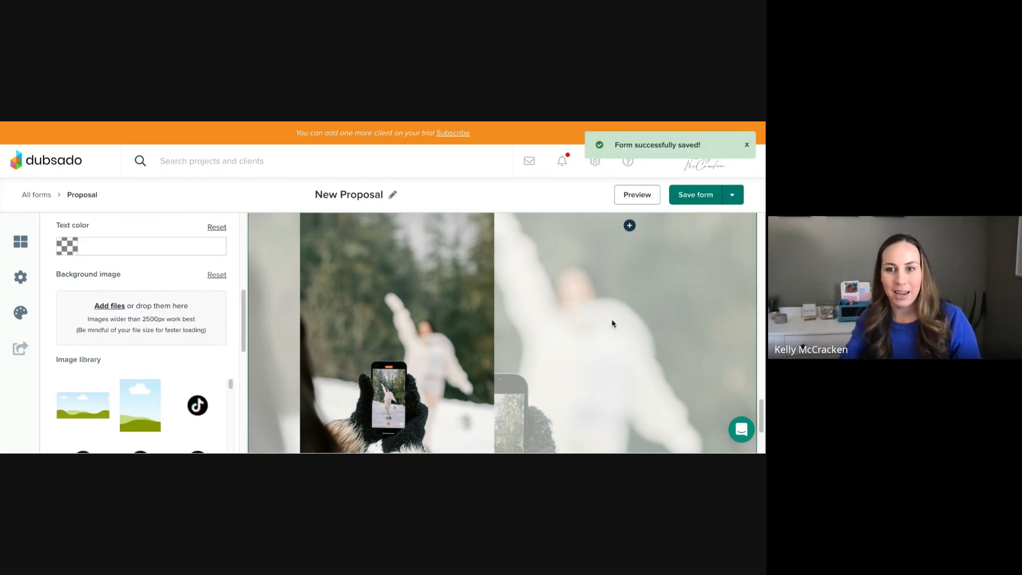
{"action": "scroll", "coordinate": [631, 266], "scroll_direction": "up", "scroll_amount": 1}
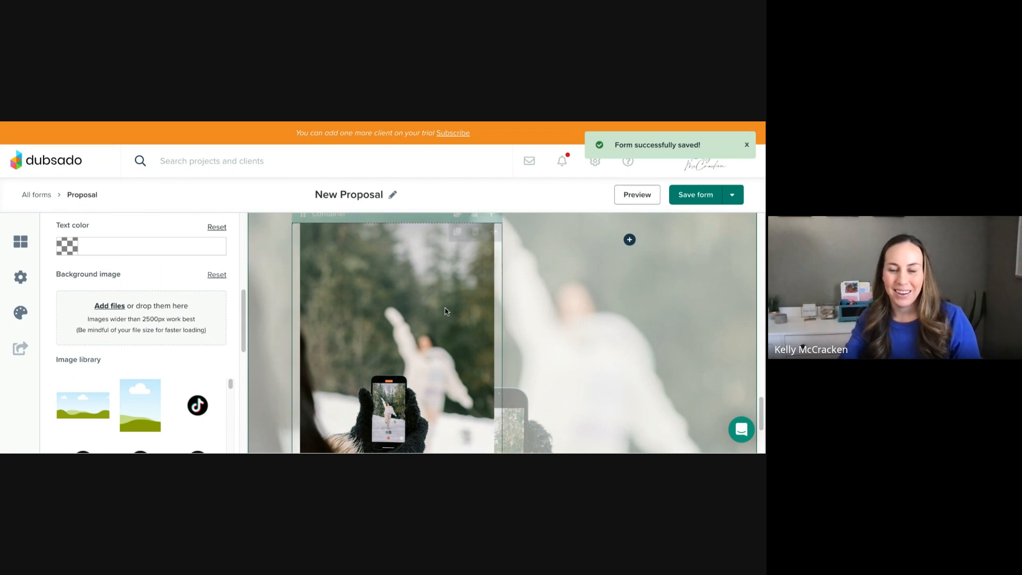
{"action": "scroll", "coordinate": [479, 266], "scroll_direction": "up", "scroll_amount": 1}
{"action": "scroll", "coordinate": [450, 263], "scroll_direction": "up", "scroll_amount": 1}
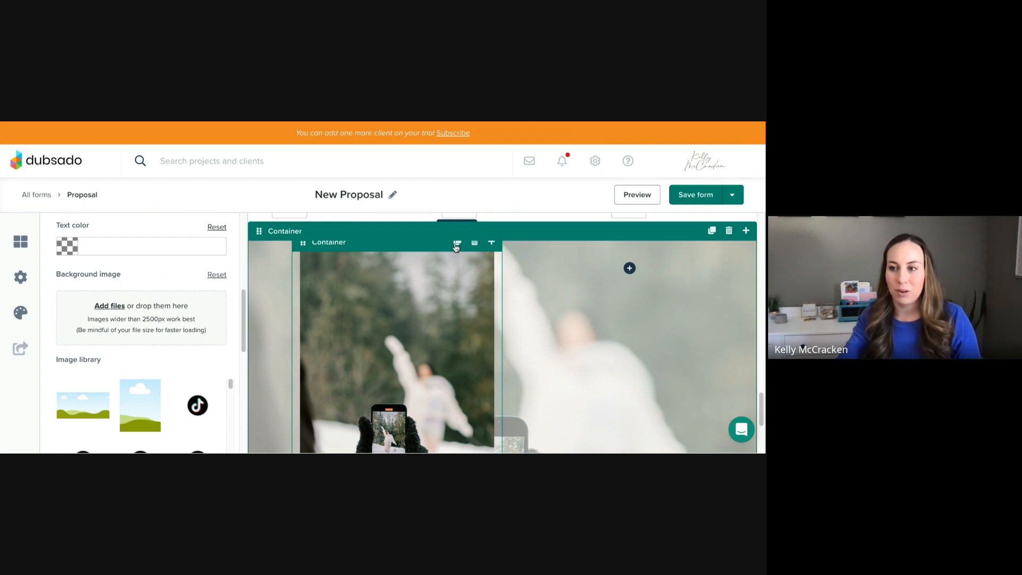
{"action": "left_click", "coordinate": [457, 248]}
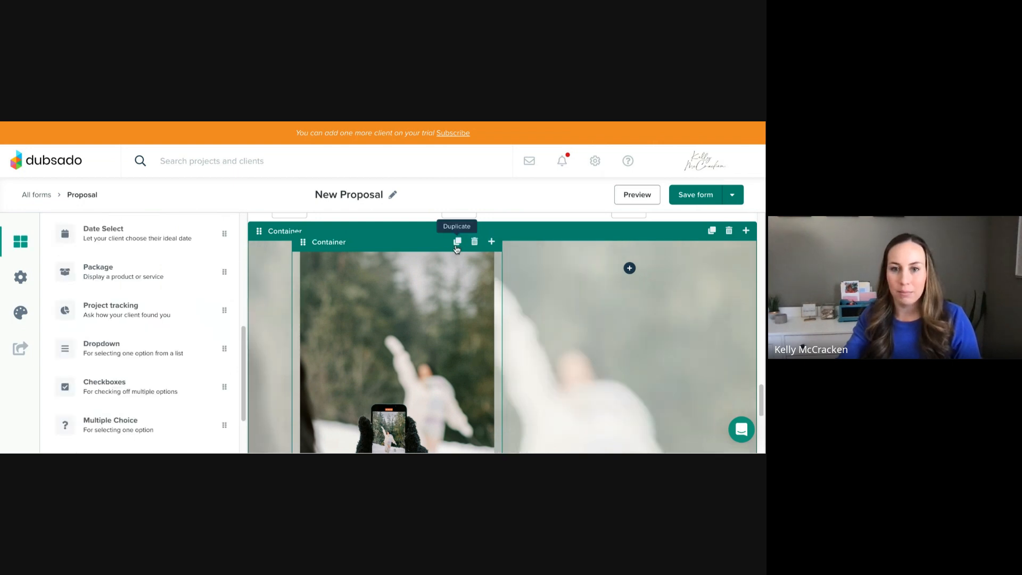
{"action": "scroll", "coordinate": [458, 253], "scroll_direction": "down", "scroll_amount": 4}
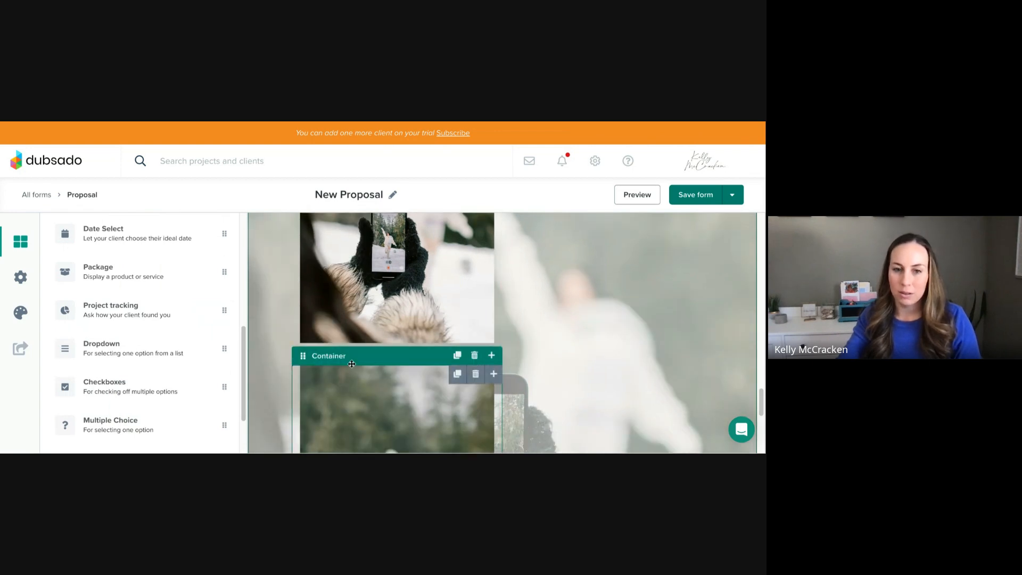
{"action": "left_click_drag", "start_coordinate": [336, 359], "coordinate": [430, 348]}
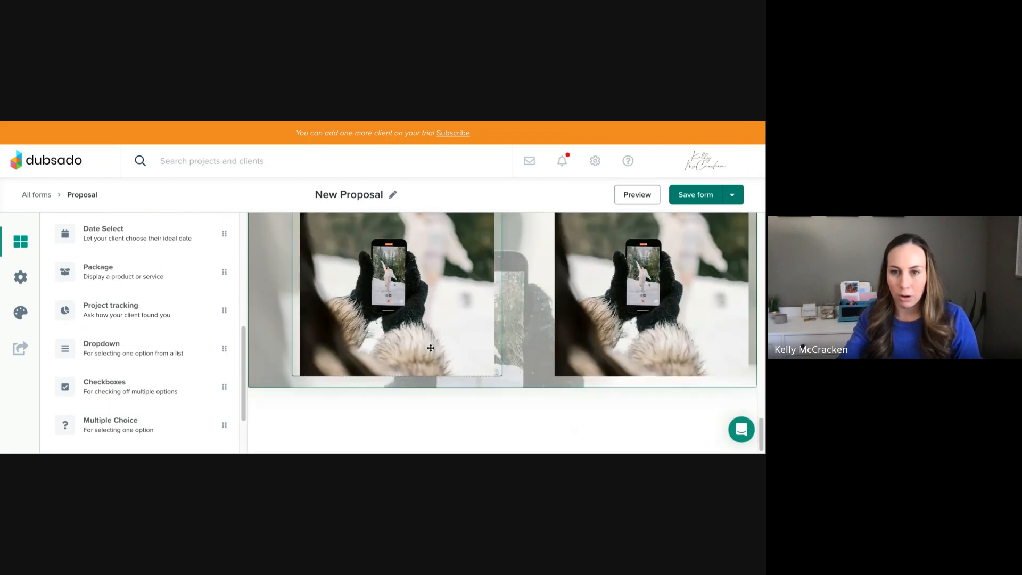
Delete the image from the second column's nested container and add a text box in its place.
{"action": "scroll", "coordinate": [684, 309], "scroll_direction": "up", "scroll_amount": 3}
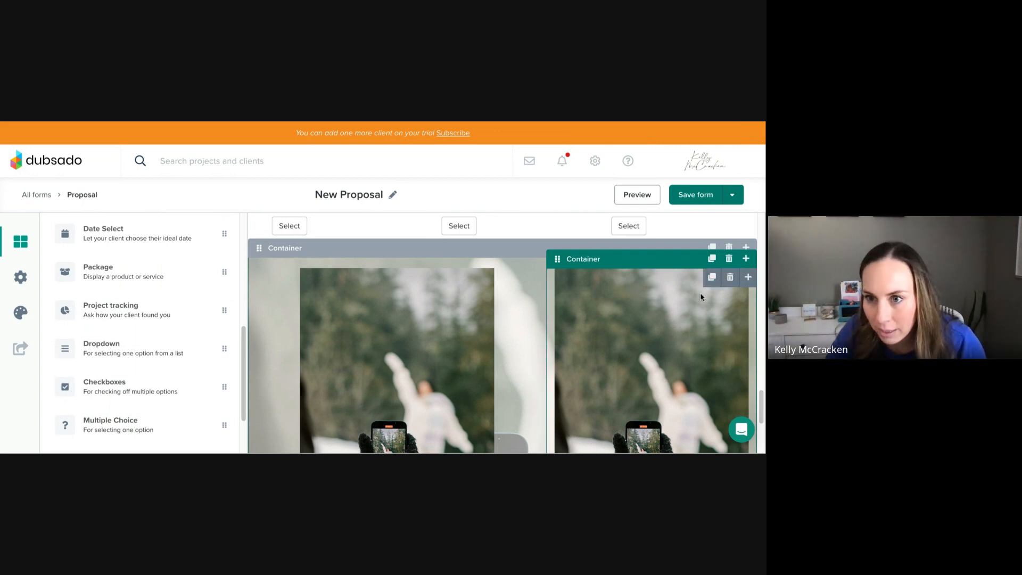
{"action": "left_click", "coordinate": [729, 277]}
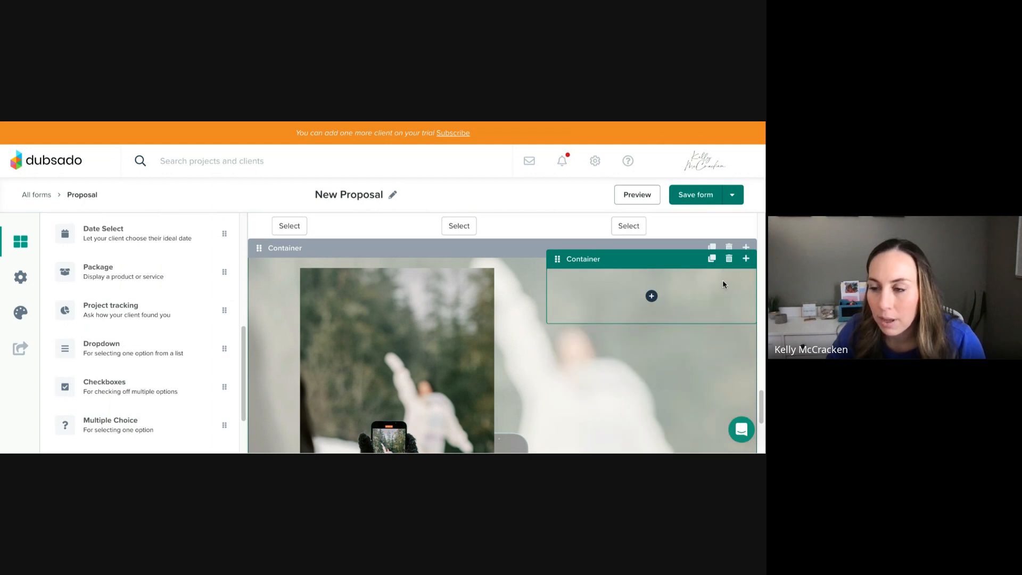
{"action": "left_click", "coordinate": [651, 297]}
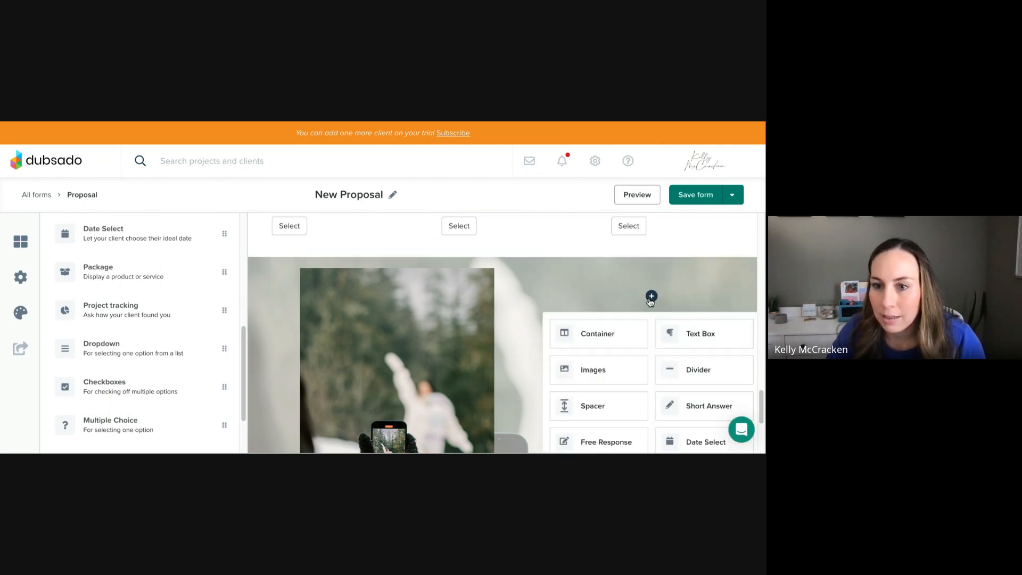
{"action": "left_click", "coordinate": [695, 335]}
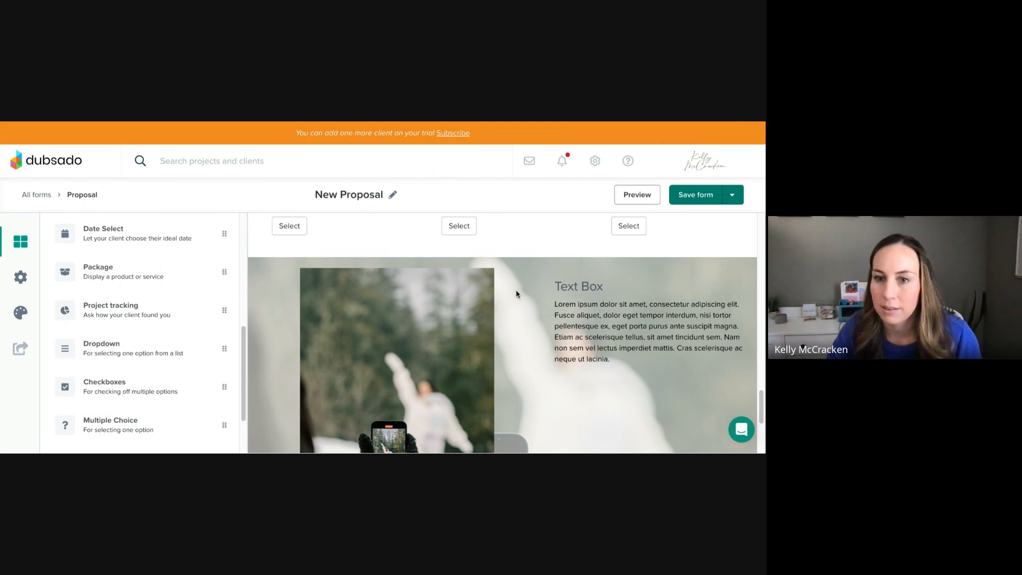
Replace the text box's content with the heading "See the Results" and two lorem ipsum paragraphs separated by a blank line.
{"action": "left_click", "coordinate": [616, 358]}
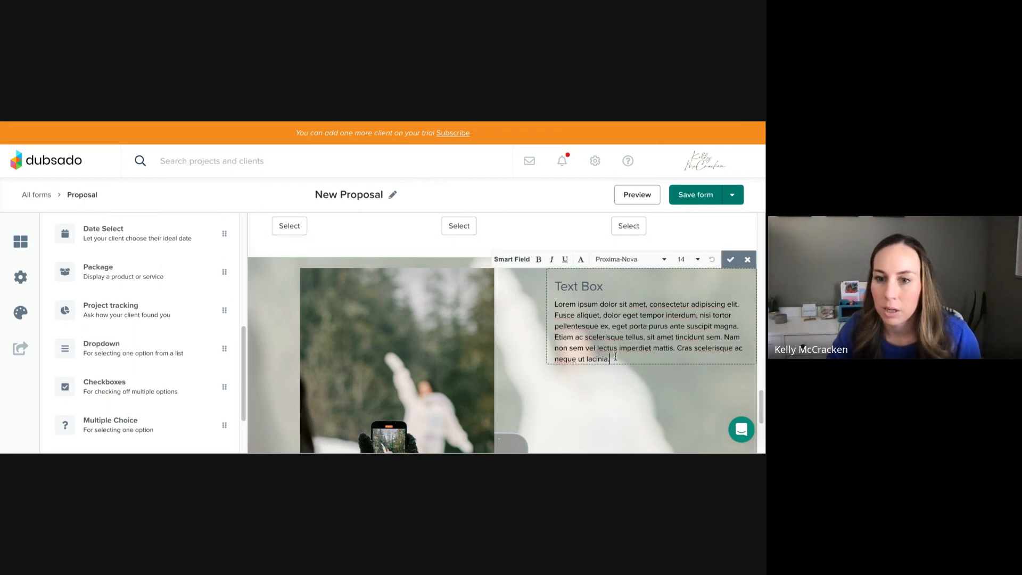
{"action": "left_click_drag", "start_coordinate": [616, 358], "coordinate": [563, 290]}
{"action": "key", "text": "BackSpace"}
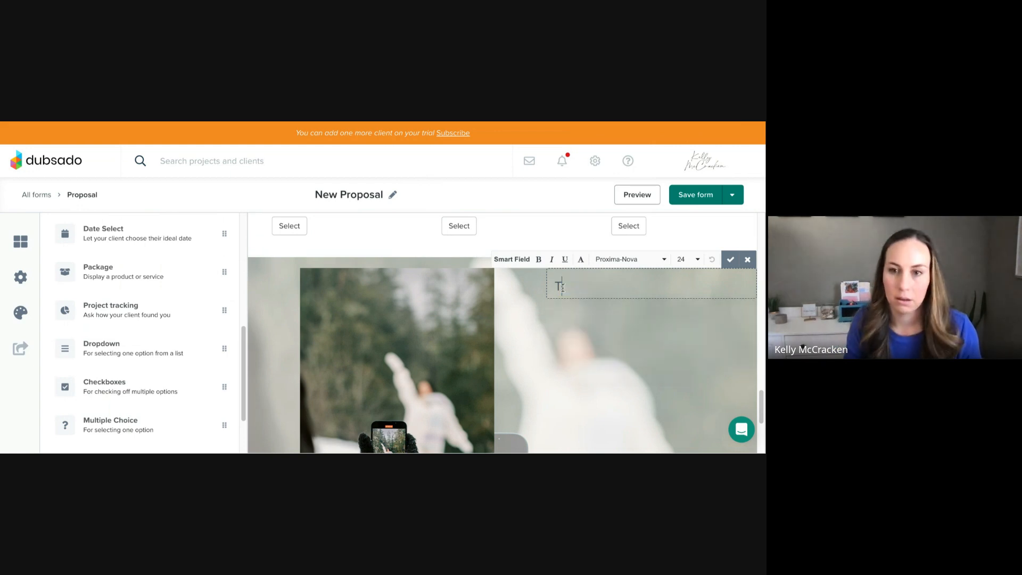
{"action": "type", "text": "See the Results Lorem ipsum dolor sit amet, consectetur adipiscing elit. Fusce aliquet, dolor eget tempor interdum, nisi tortor pellentesque ex, eget porta purus ante suscipit magna. Etiam ac scelerisque tellus, sit amet tincidunt sem. Nam non sem vel lectus imperdiet mattis. Cras scelerisque ac neque ut lacinia. Lorem ipsum dolor sit amet, consectetur adipiscing elit. Fusce aliquet, dolor eget tempor interdum, nisi tortor pellentesque ex, eget porta purus ante suscipit magna. Etiam ac scelerisque tellus, sit amet tincidunt sem. Nam non sem vel lectus imperdiet mattis. Cras scelerisque ac neque ut lacinia."}
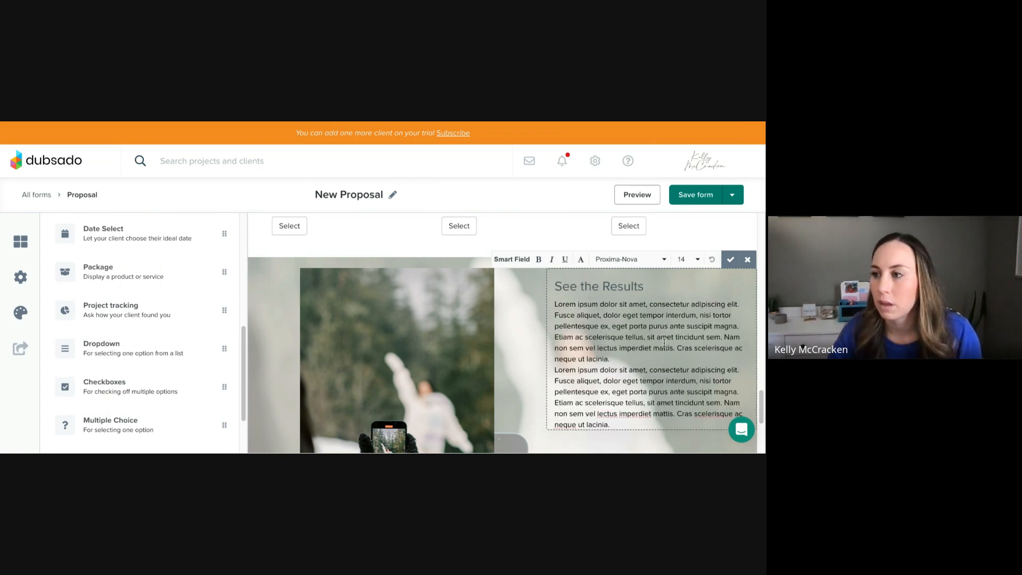
{"action": "key", "text": "Return"}
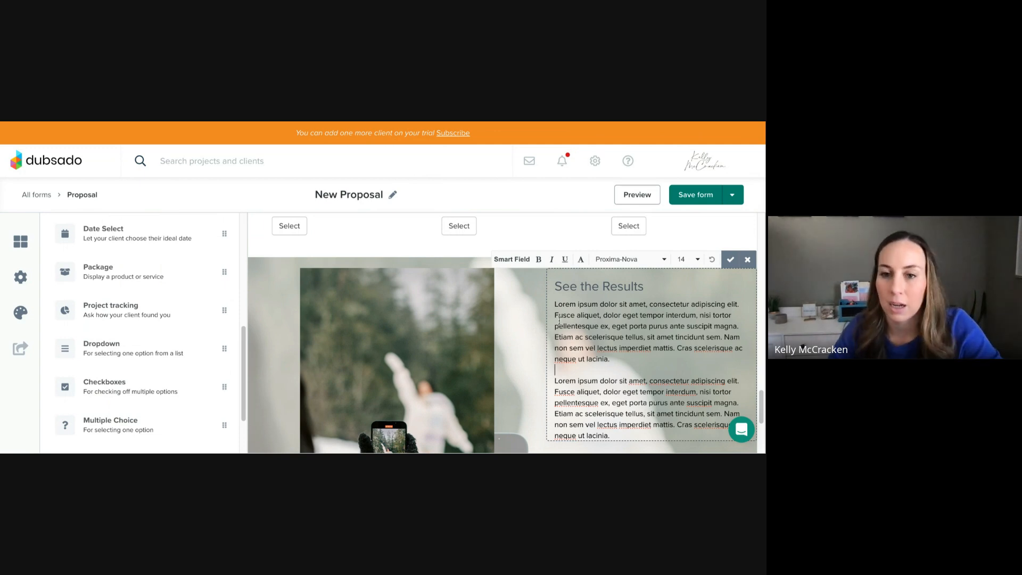
{"action": "left_click", "coordinate": [522, 332]}
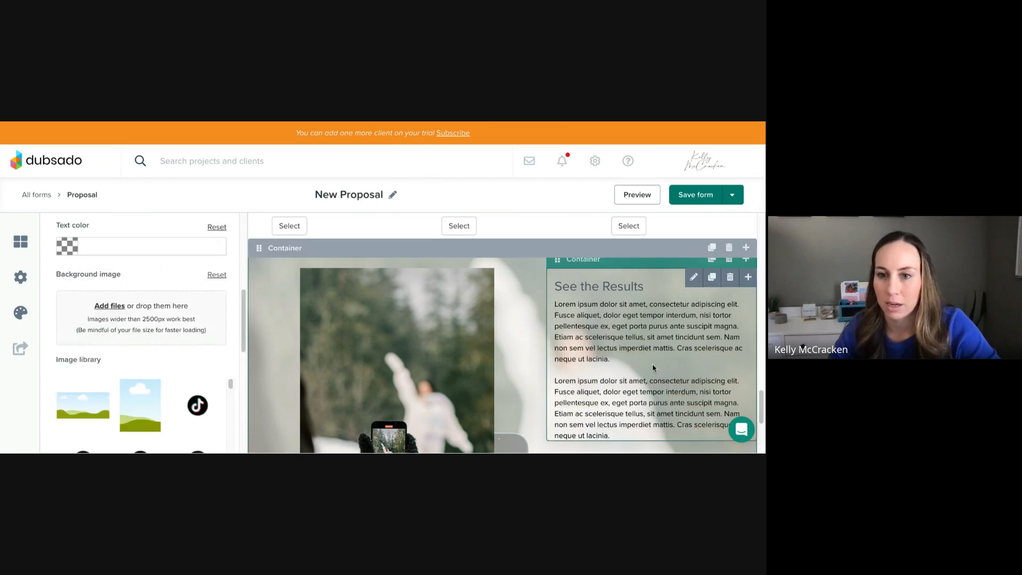
Set the "See the Results" nested container's left margin to 0 px and right margin to 80 px, and save the form.
{"action": "scroll", "coordinate": [580, 327], "scroll_direction": "up", "scroll_amount": 2}
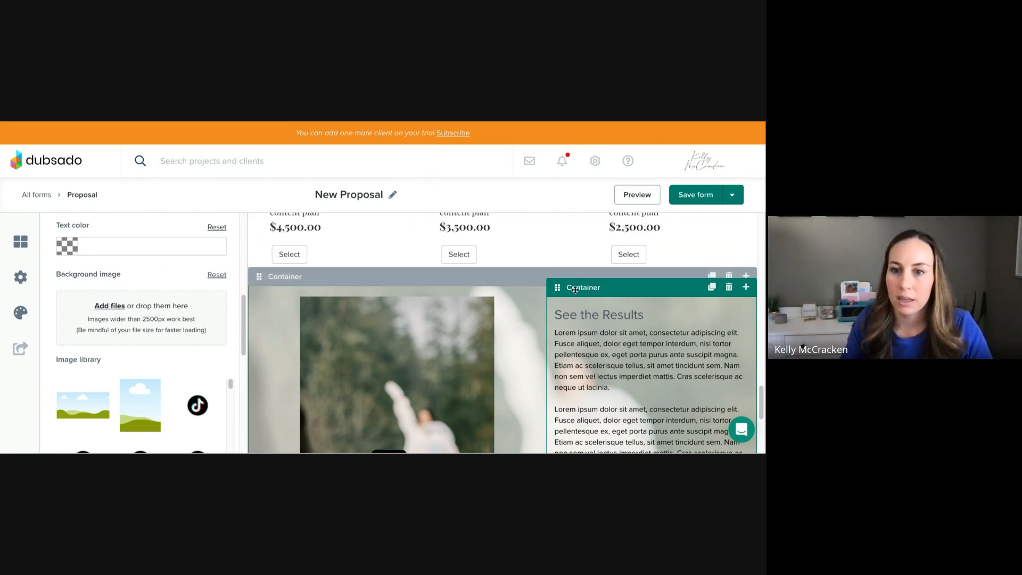
{"action": "scroll", "coordinate": [164, 282], "scroll_direction": "down", "scroll_amount": 3}
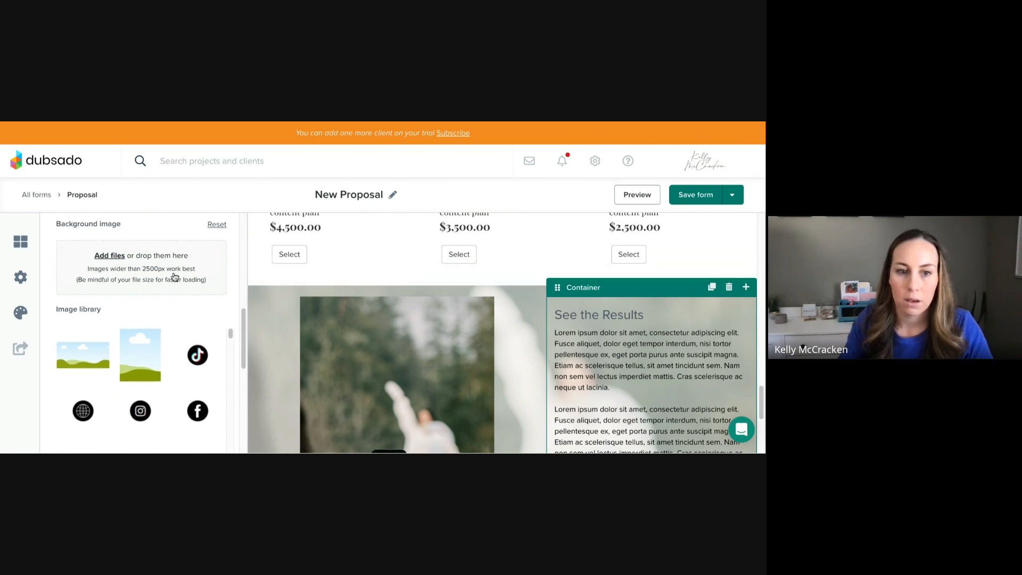
{"action": "scroll", "coordinate": [164, 285], "scroll_direction": "down", "scroll_amount": 8}
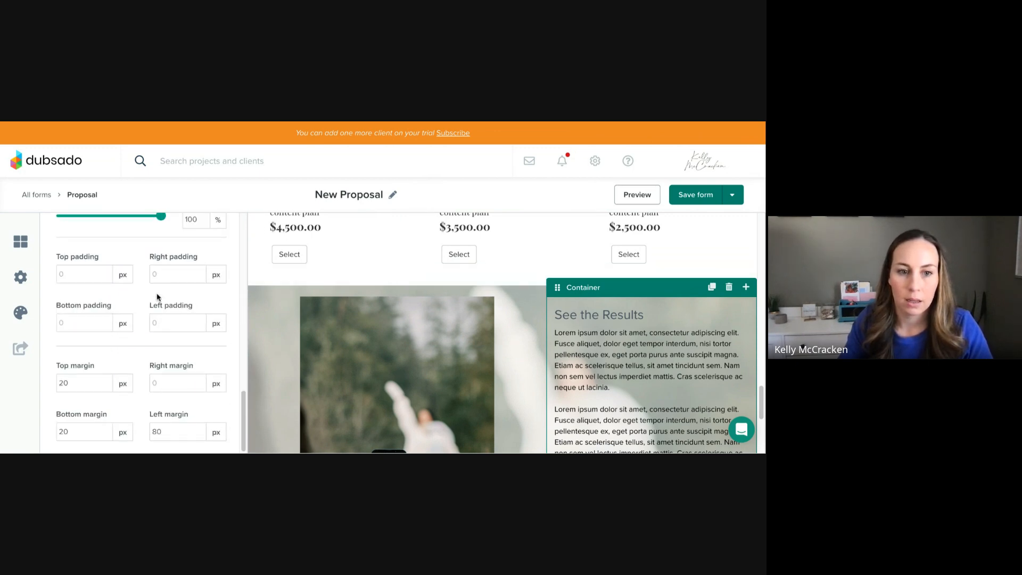
{"action": "left_click", "coordinate": [179, 432]}
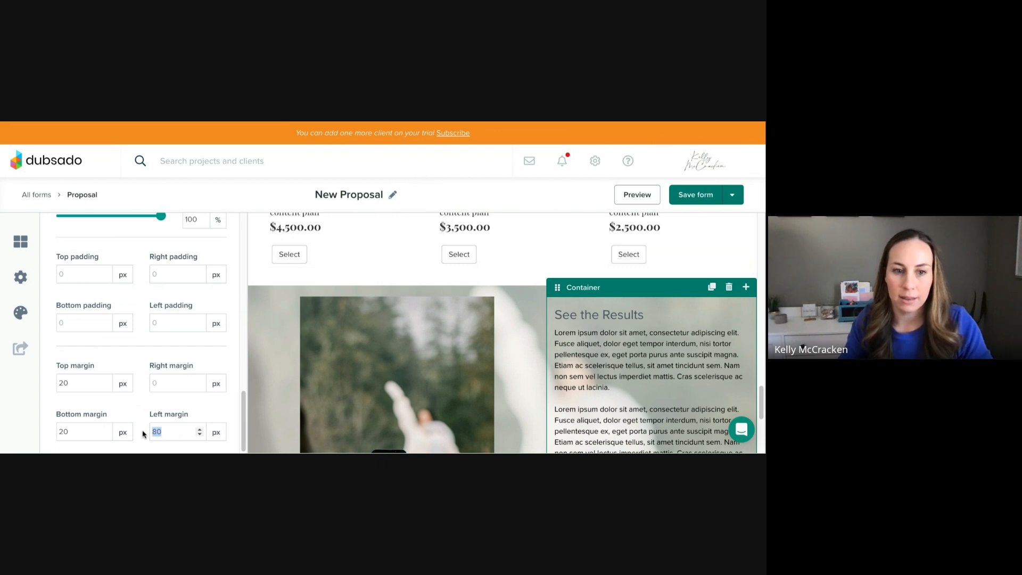
{"action": "type", "text": "0"}
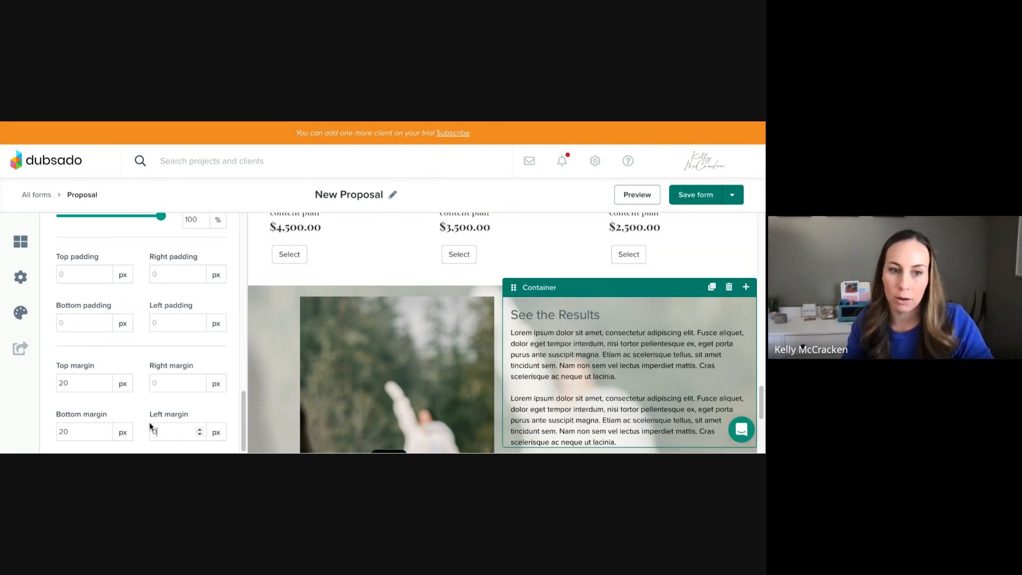
{"action": "left_click", "coordinate": [175, 380]}
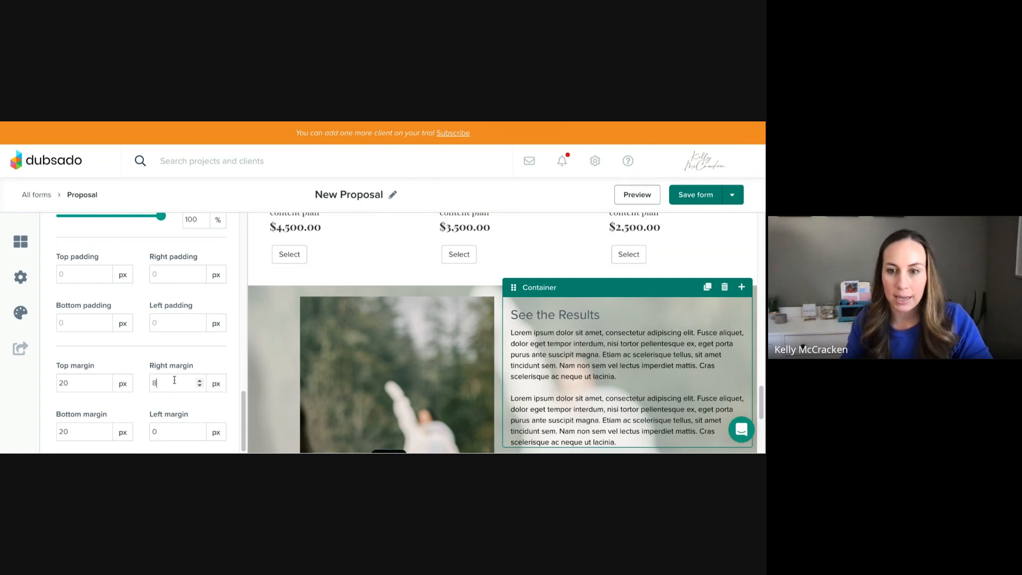
{"action": "type", "text": "80"}
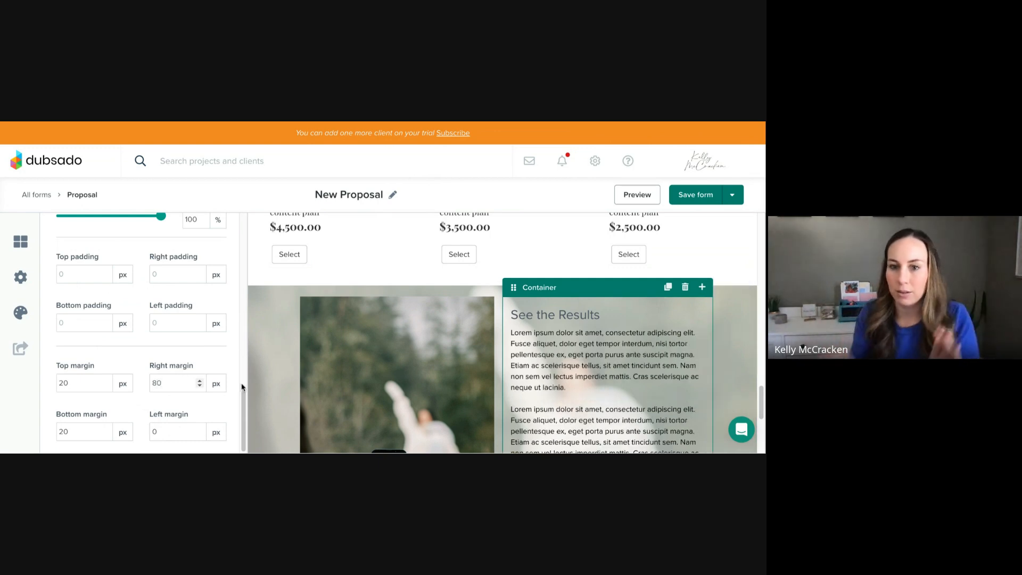
{"action": "left_click", "coordinate": [708, 197]}
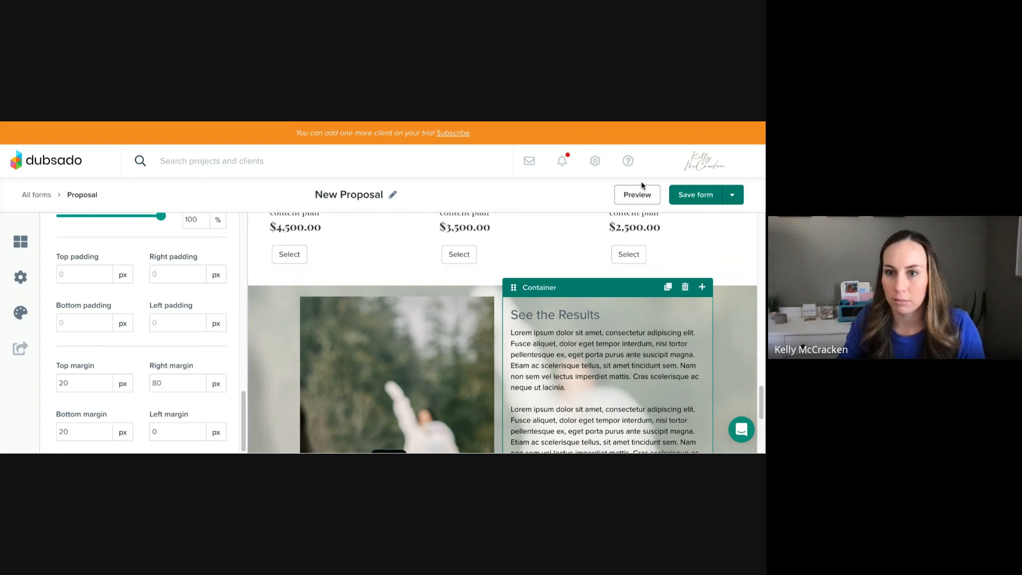
Preview the form, examine the layout of the image and "See the Results" section, and return to editing.
{"action": "left_click", "coordinate": [640, 196]}
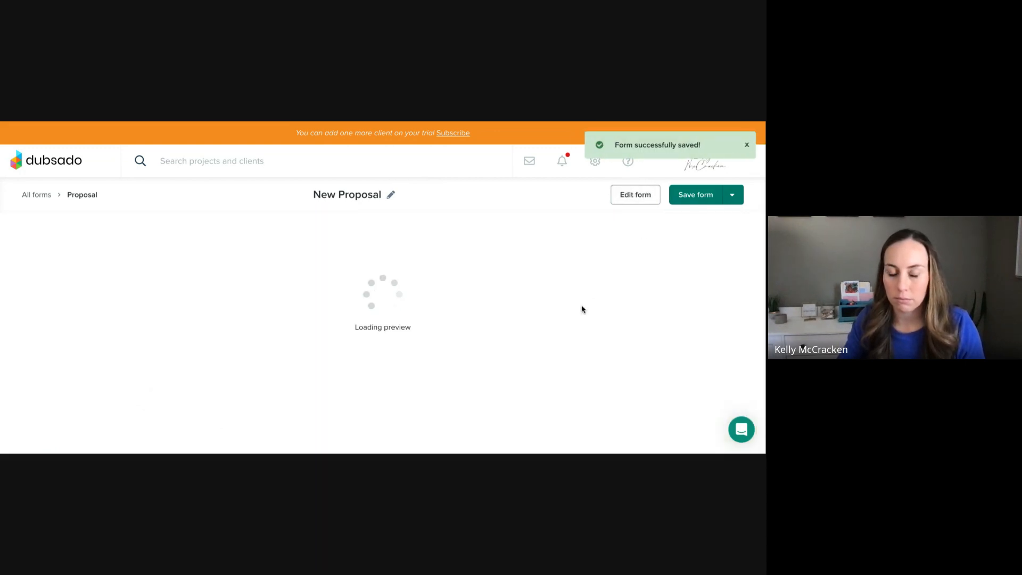
{"action": "scroll", "coordinate": [577, 302], "scroll_direction": "down", "scroll_amount": 5}
{"action": "scroll", "coordinate": [570, 309], "scroll_direction": "down", "scroll_amount": 10}
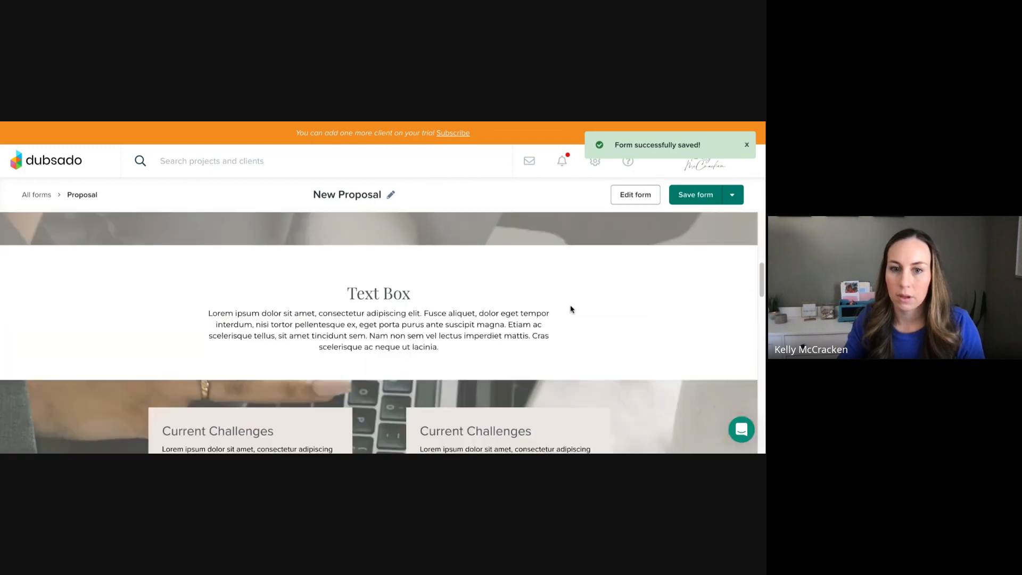
{"action": "scroll", "coordinate": [378, 333], "scroll_direction": "down", "scroll_amount": 5}
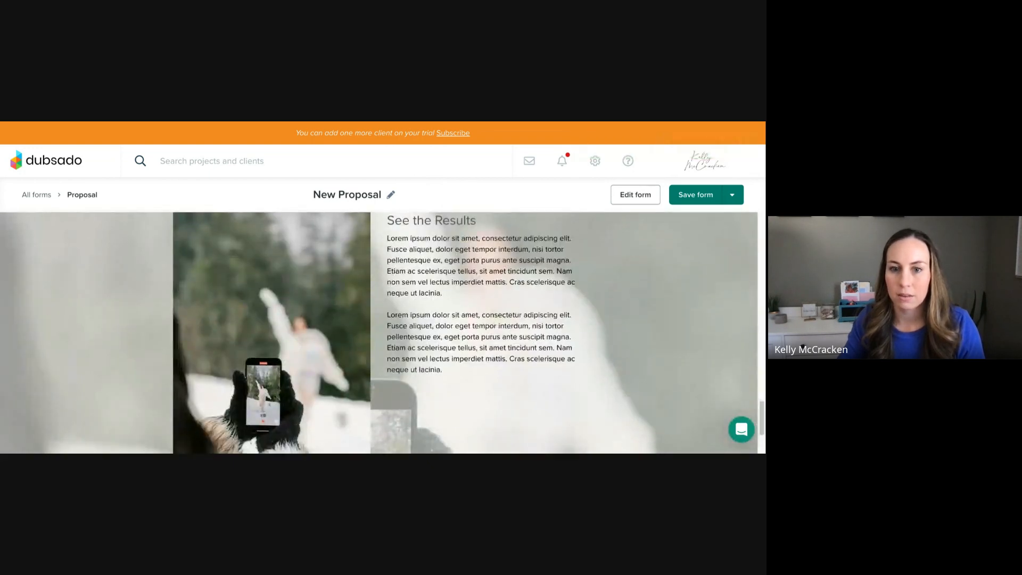
{"action": "scroll", "coordinate": [379, 332], "scroll_direction": "up", "scroll_amount": 3}
{"action": "scroll", "coordinate": [378, 332], "scroll_direction": "down", "scroll_amount": 3}
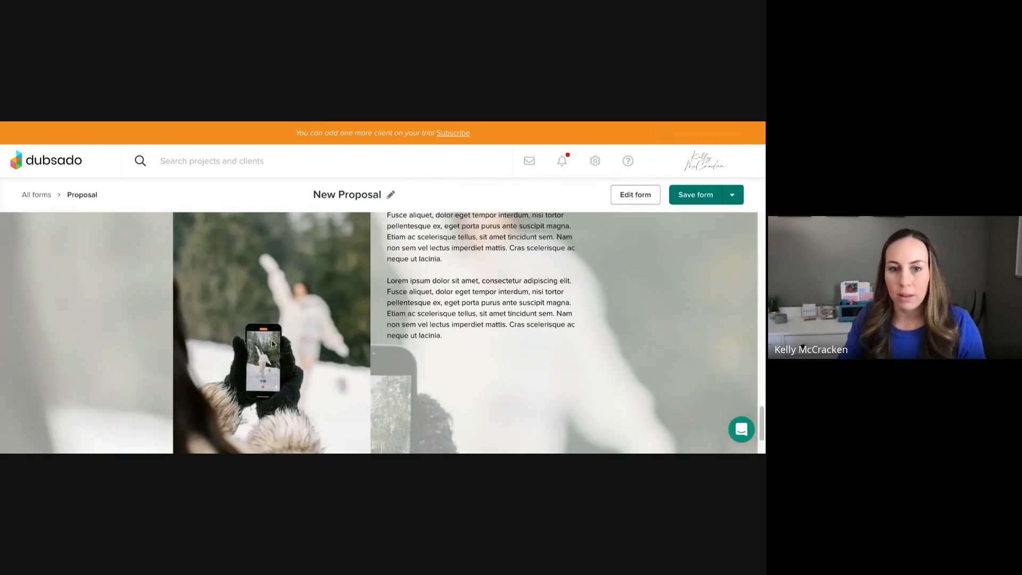
{"action": "scroll", "coordinate": [318, 341], "scroll_direction": "up", "scroll_amount": 2}
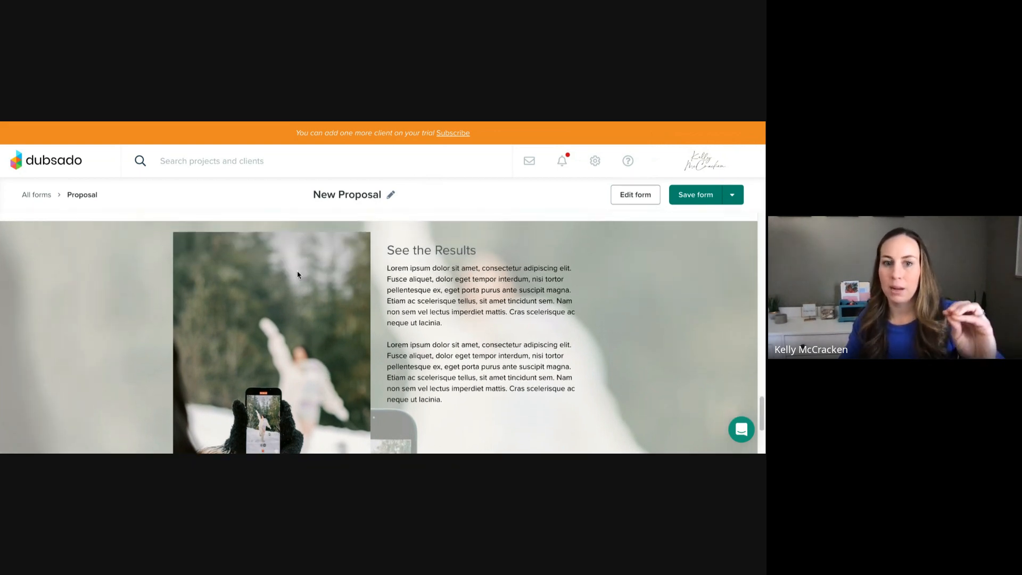
{"action": "scroll", "coordinate": [264, 362], "scroll_direction": "down", "scroll_amount": 3}
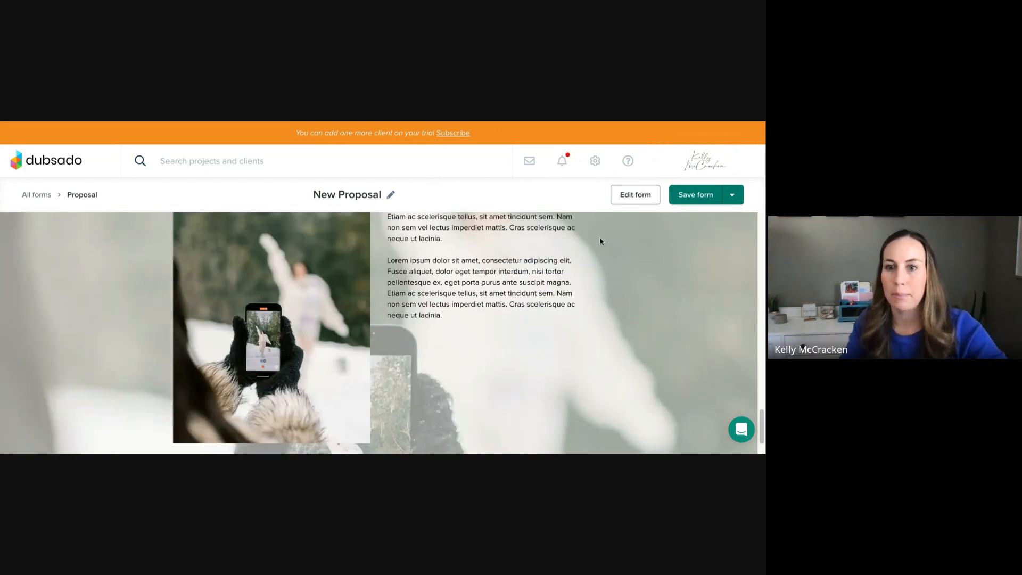
{"action": "left_click", "coordinate": [642, 199]}
Set the scale of the phone-in-snow image in the section's first column to 80%.
{"action": "scroll", "coordinate": [580, 306], "scroll_direction": "down", "scroll_amount": 10}
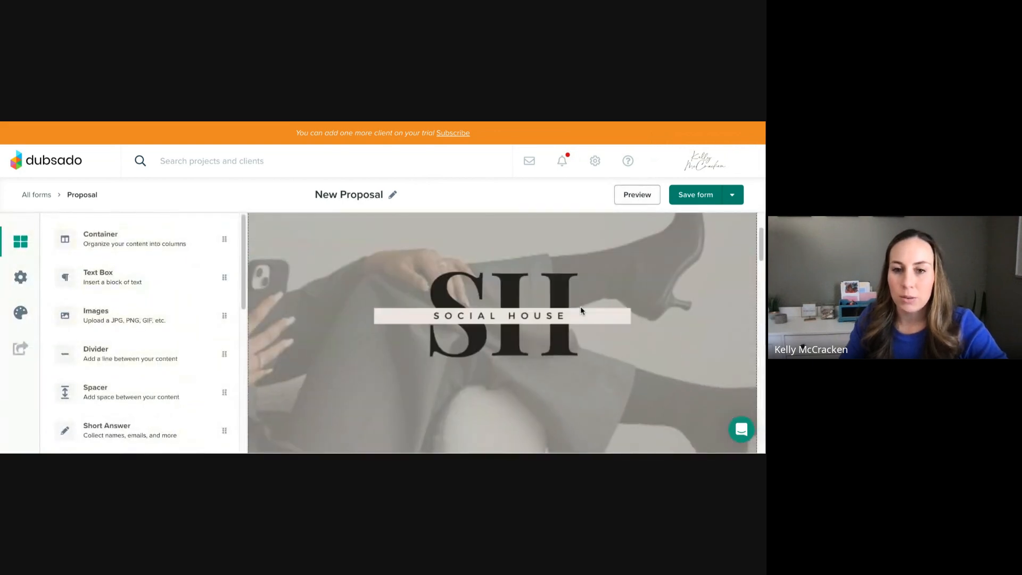
{"action": "scroll", "coordinate": [582, 311], "scroll_direction": "down", "scroll_amount": 15}
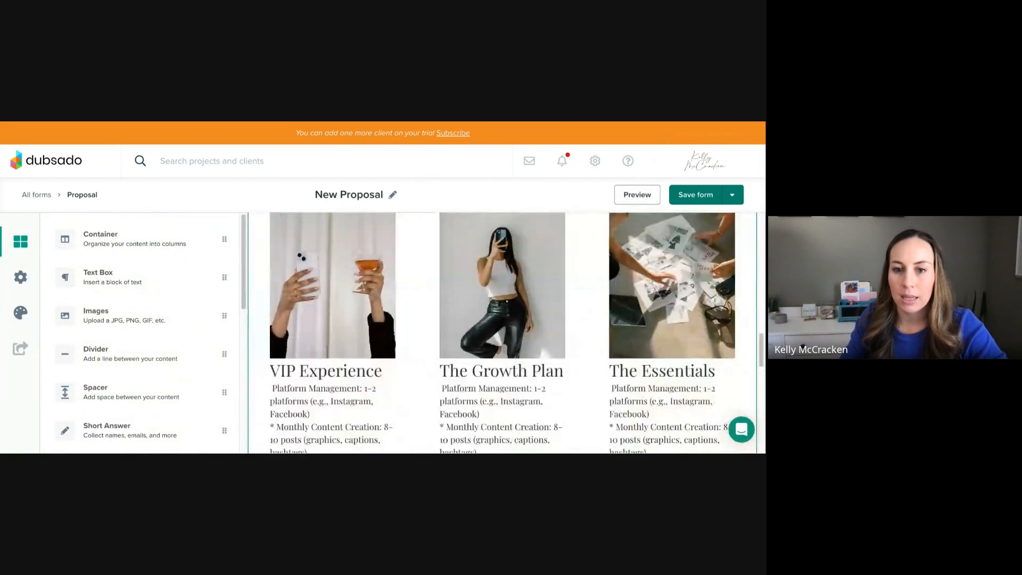
{"action": "scroll", "coordinate": [418, 314], "scroll_direction": "down", "scroll_amount": 1}
{"action": "left_click", "coordinate": [417, 316]}
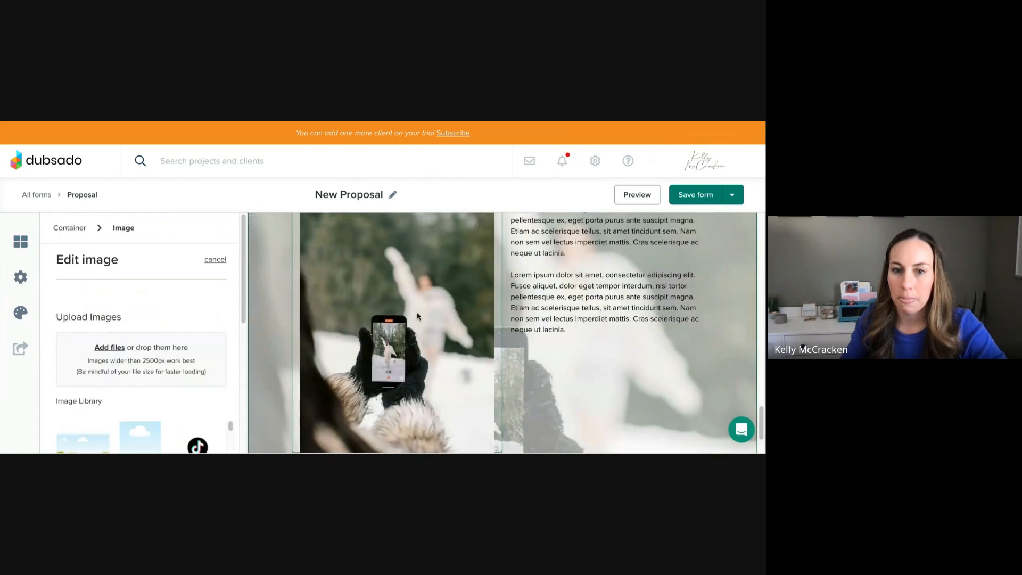
{"action": "scroll", "coordinate": [113, 314], "scroll_direction": "down", "scroll_amount": 5}
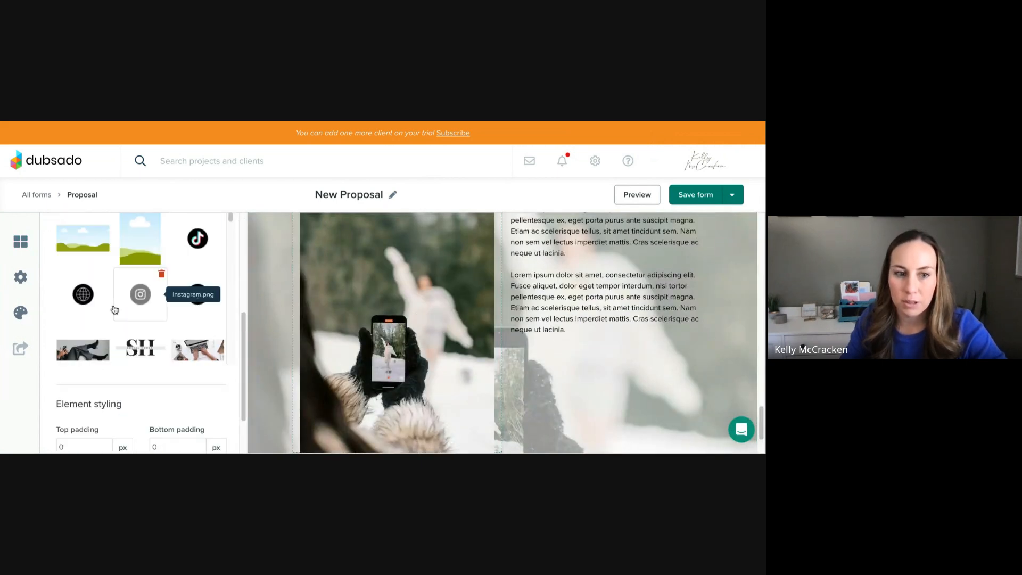
{"action": "scroll", "coordinate": [112, 334], "scroll_direction": "down", "scroll_amount": 10}
{"action": "scroll", "coordinate": [110, 374], "scroll_direction": "down", "scroll_amount": 1}
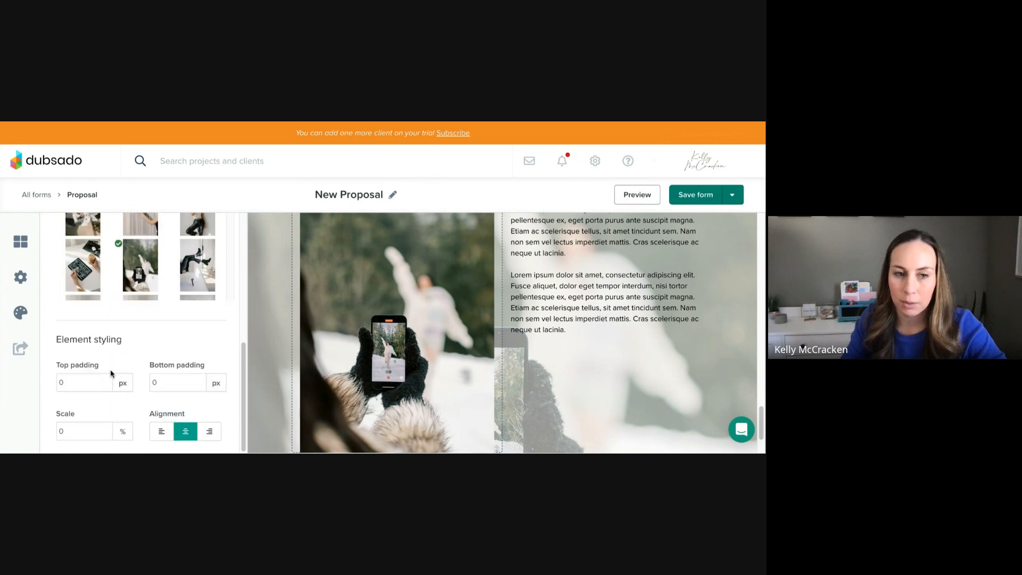
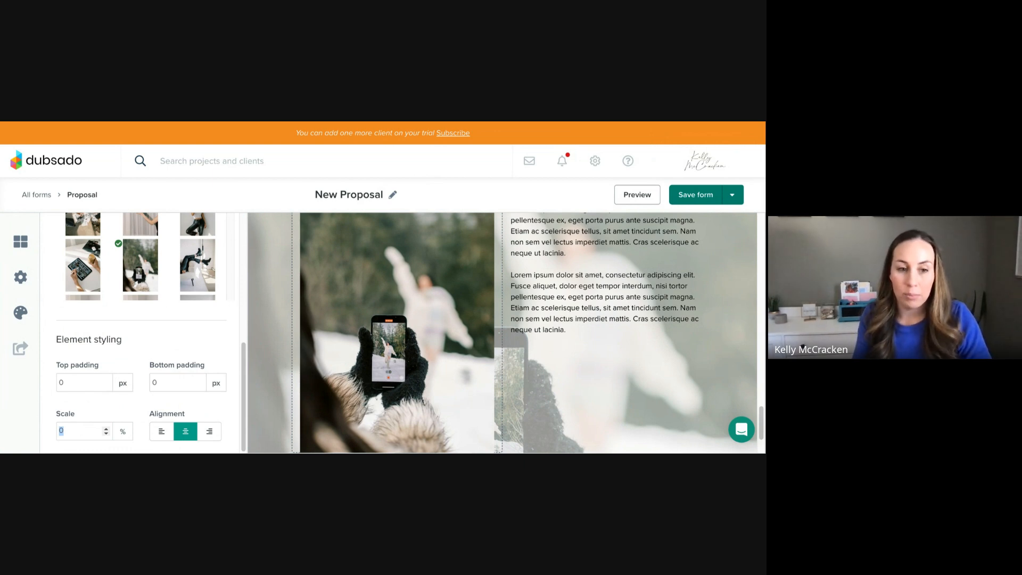
{"action": "type", "text": "80"}
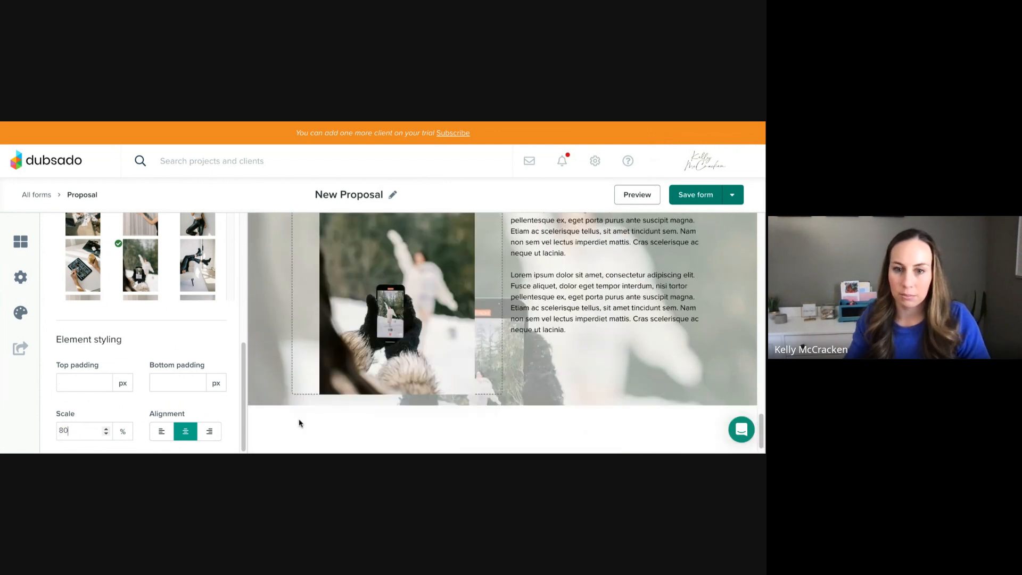
Set the top and bottom padding of the nested image container to 20 px each.
{"action": "scroll", "coordinate": [508, 392], "scroll_direction": "up", "scroll_amount": 1}
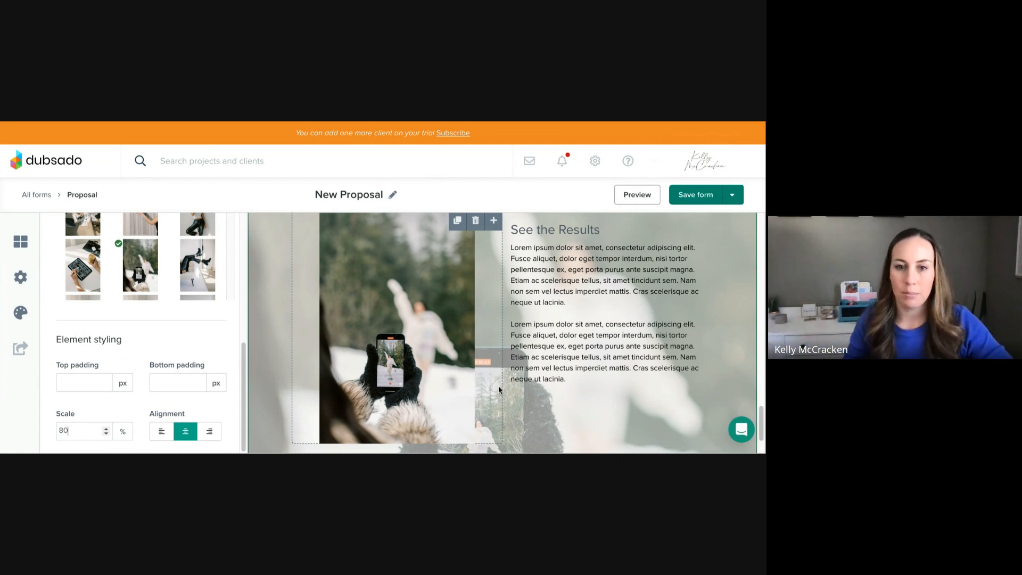
{"action": "scroll", "coordinate": [356, 269], "scroll_direction": "up", "scroll_amount": 1}
{"action": "left_click", "coordinate": [341, 231]}
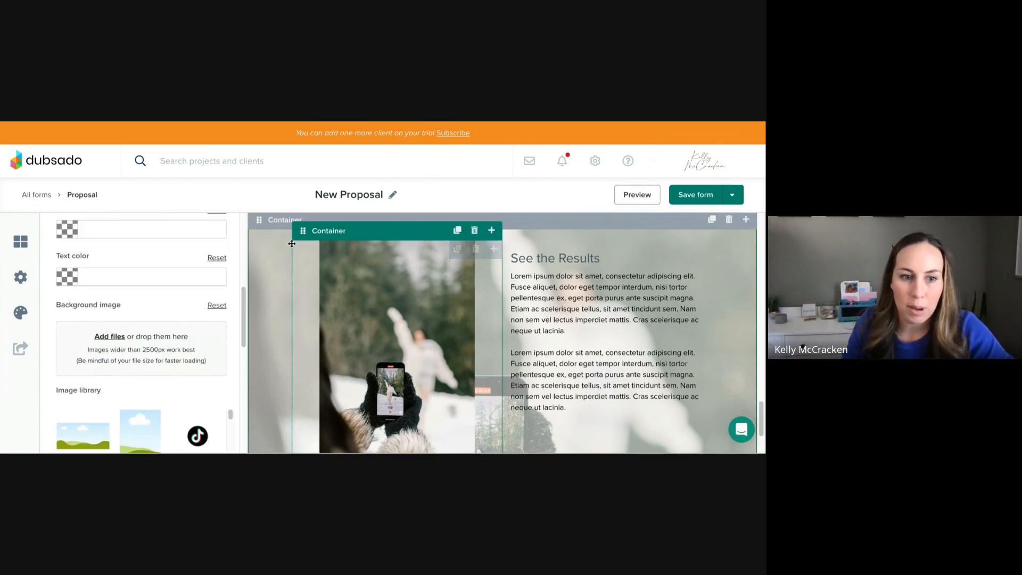
{"action": "scroll", "coordinate": [128, 332], "scroll_direction": "down", "scroll_amount": 5}
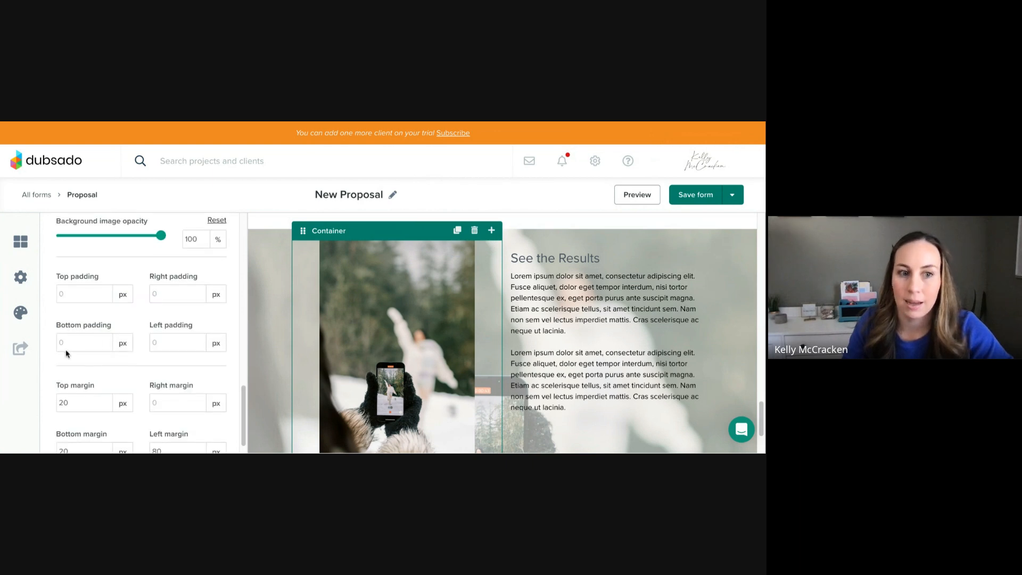
{"action": "left_click", "coordinate": [73, 295]}
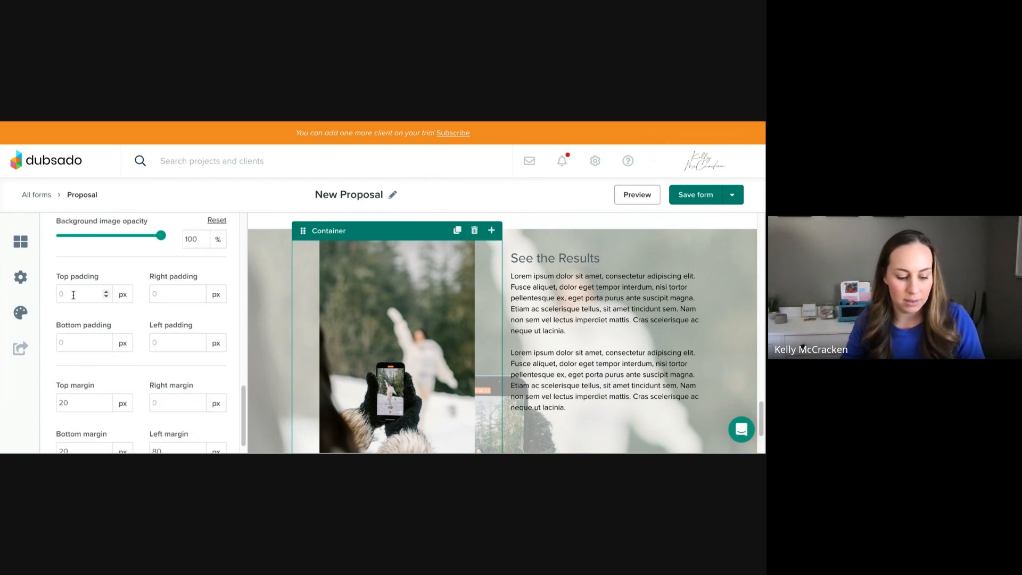
{"action": "type", "text": "20"}
{"action": "left_click", "coordinate": [93, 338]}
{"action": "type", "text": "2"}
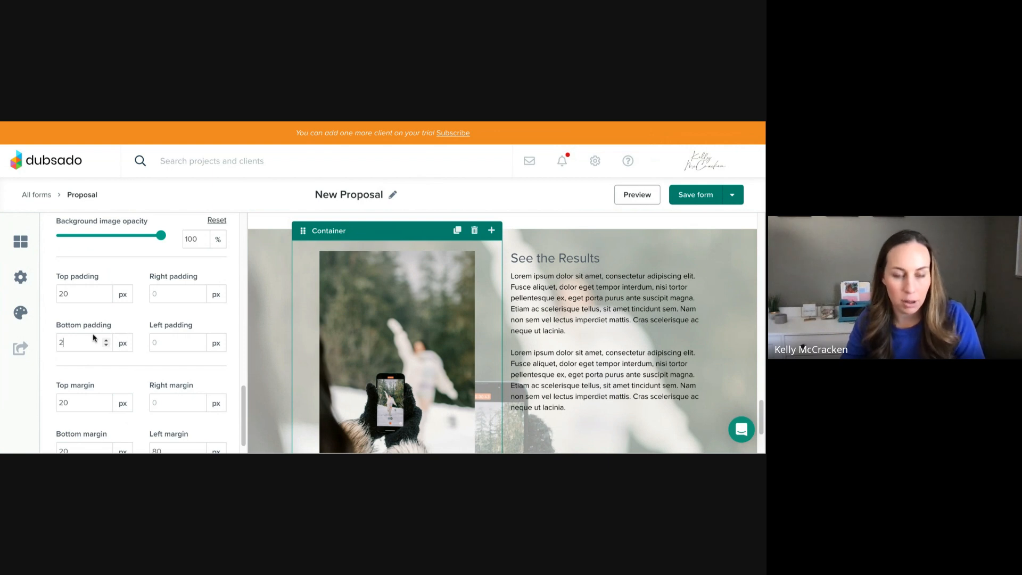
{"action": "type", "text": "0"}
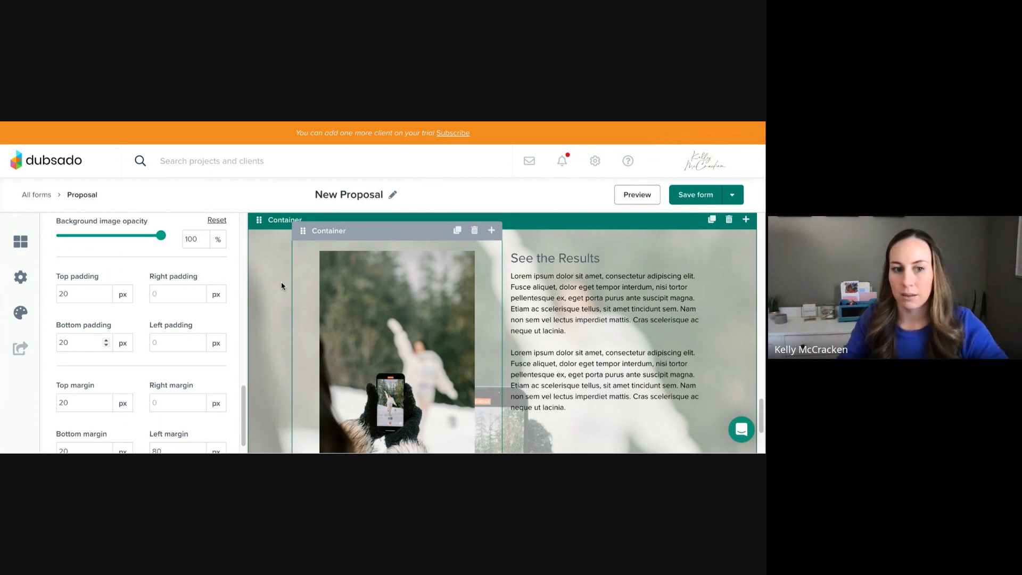
{"action": "scroll", "coordinate": [602, 267], "scroll_direction": "down", "scroll_amount": 1}
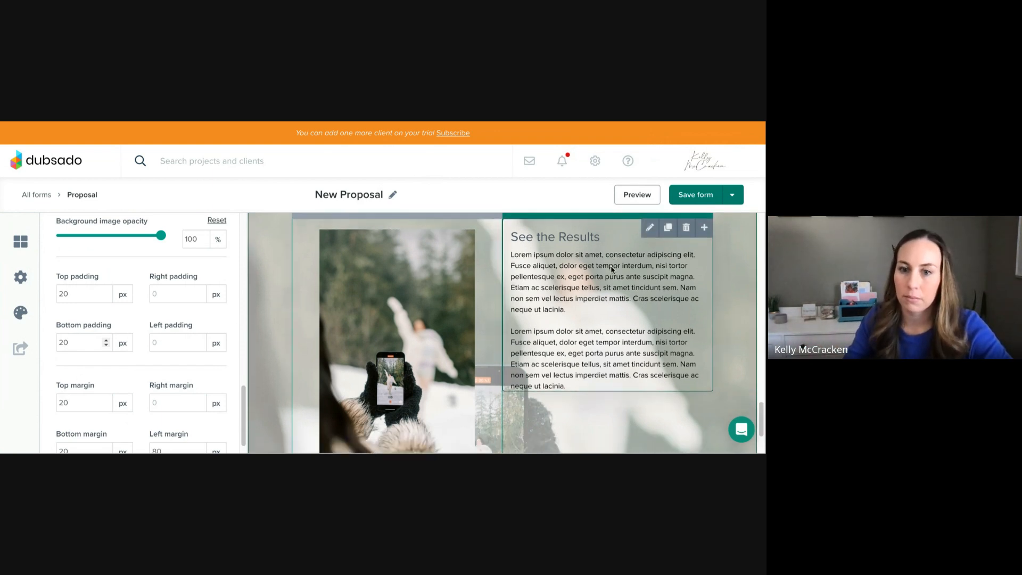
{"action": "scroll", "coordinate": [611, 276], "scroll_direction": "down", "scroll_amount": 1}
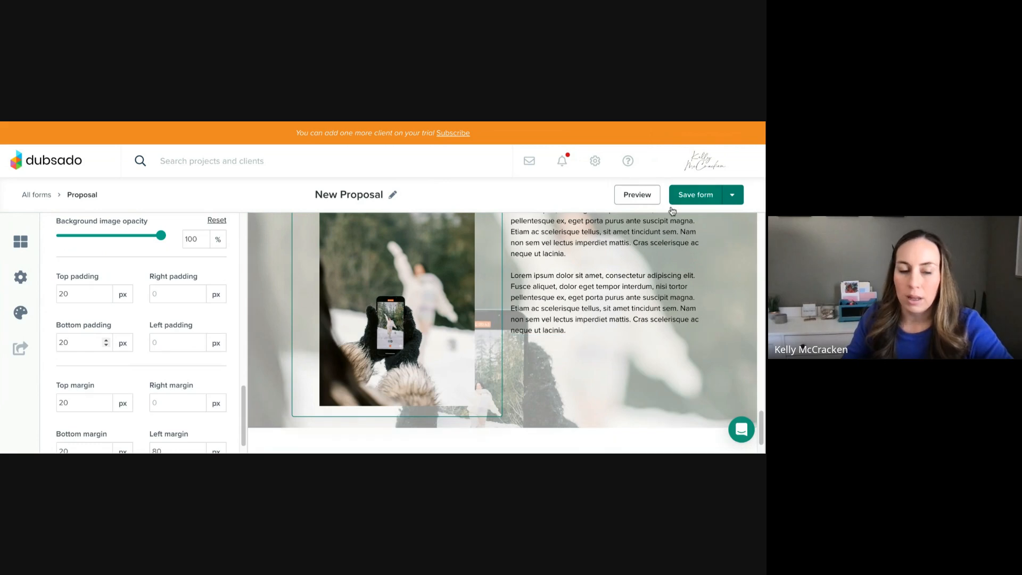
Add a two-column container below the "See the Results" text in the section's second column.
{"action": "left_click", "coordinate": [20, 241]}
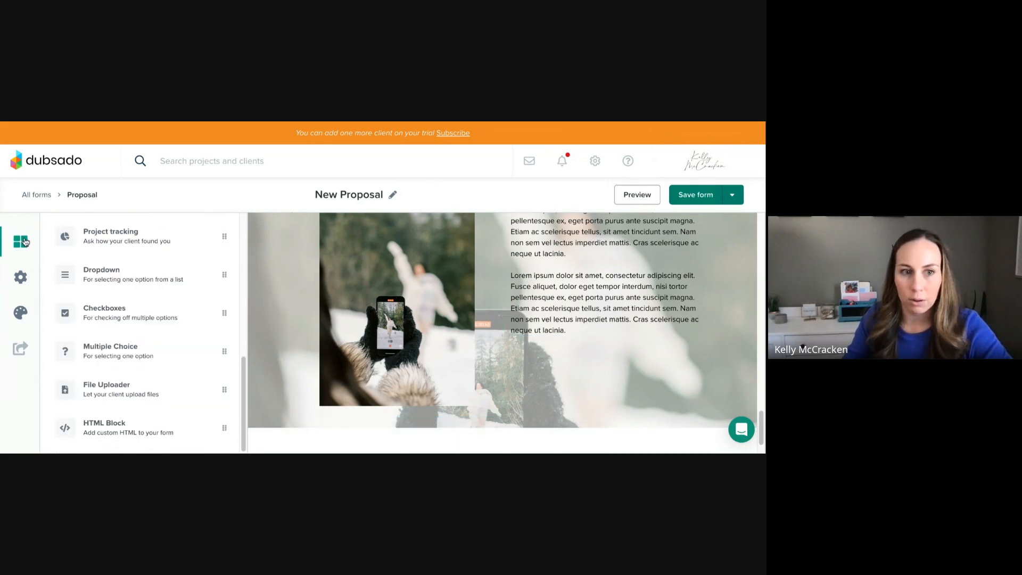
{"action": "scroll", "coordinate": [122, 277], "scroll_direction": "up", "scroll_amount": 5}
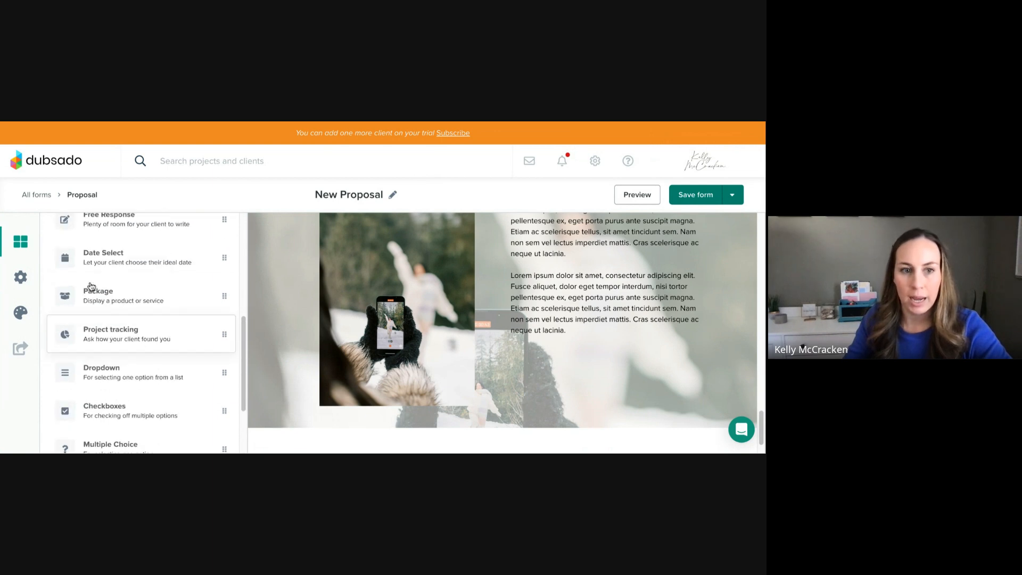
{"action": "scroll", "coordinate": [123, 255], "scroll_direction": "up", "scroll_amount": 3}
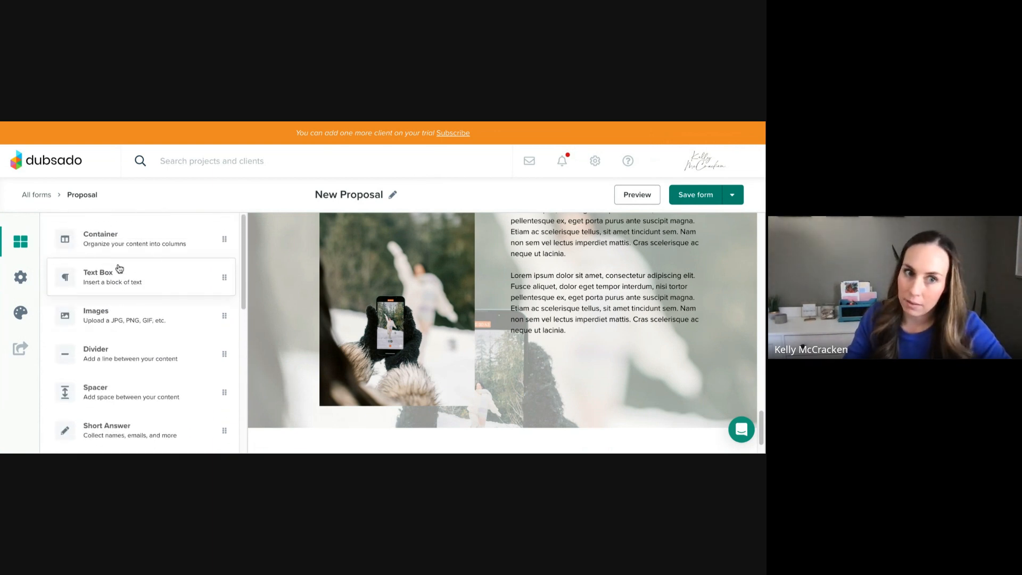
{"action": "left_click_drag", "start_coordinate": [113, 244], "coordinate": [628, 373]}
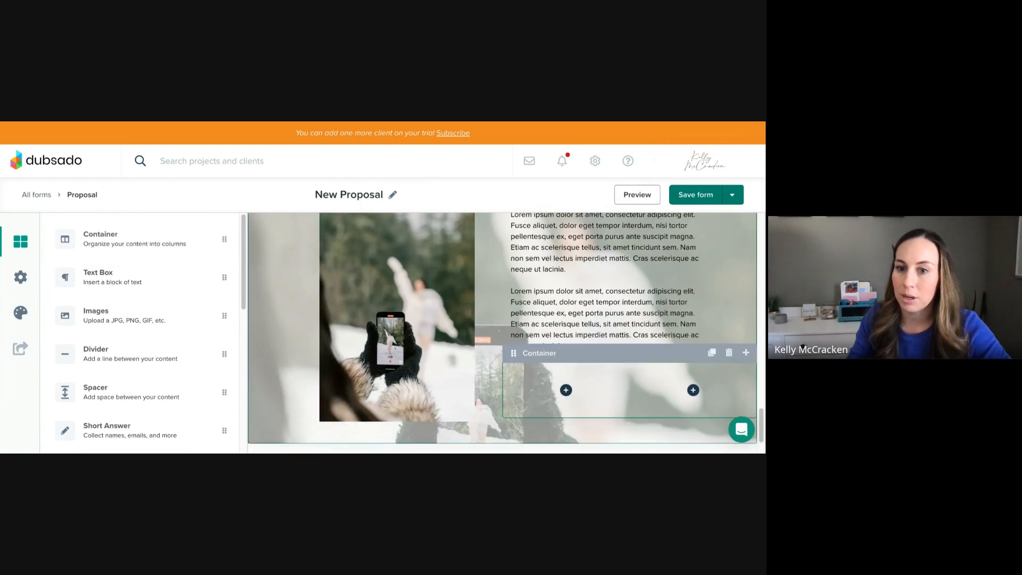
Add a text box in the nested container's first column reading "150%" with "Increase in Engagement" on the line below.
{"action": "left_click", "coordinate": [565, 391]}
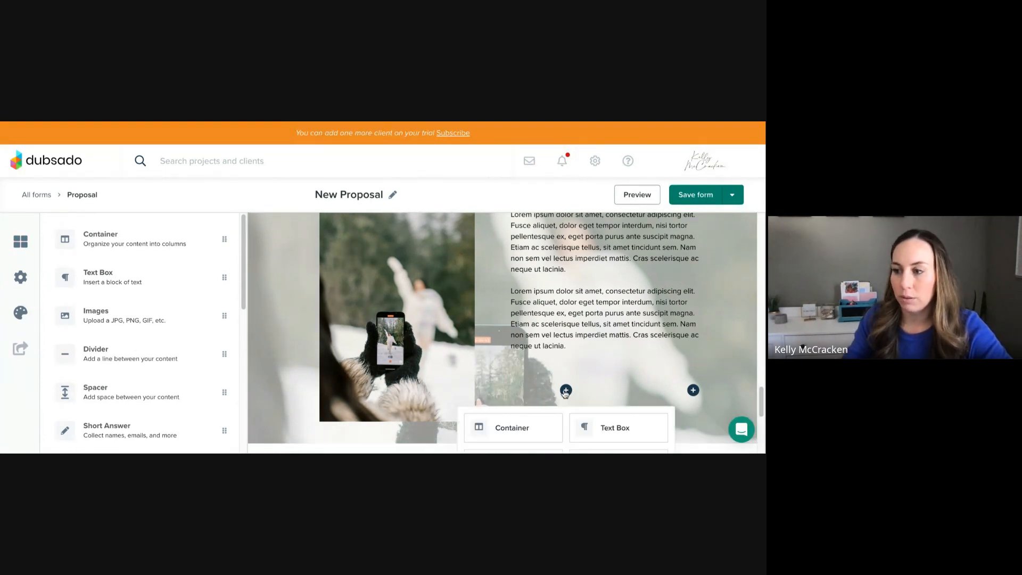
{"action": "scroll", "coordinate": [539, 352], "scroll_direction": "down", "scroll_amount": 1}
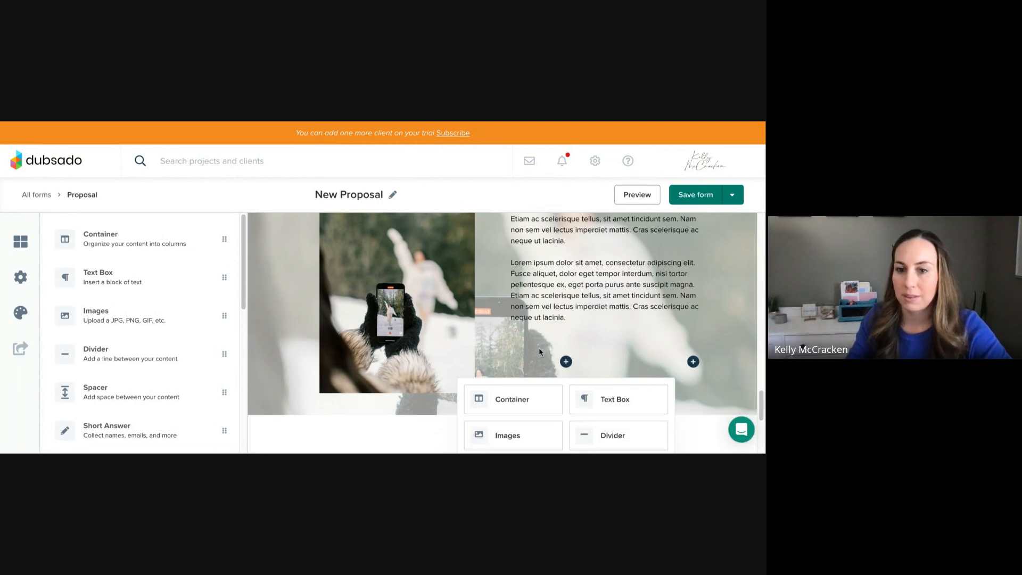
{"action": "left_click", "coordinate": [594, 399]}
{"action": "left_click", "coordinate": [568, 352]}
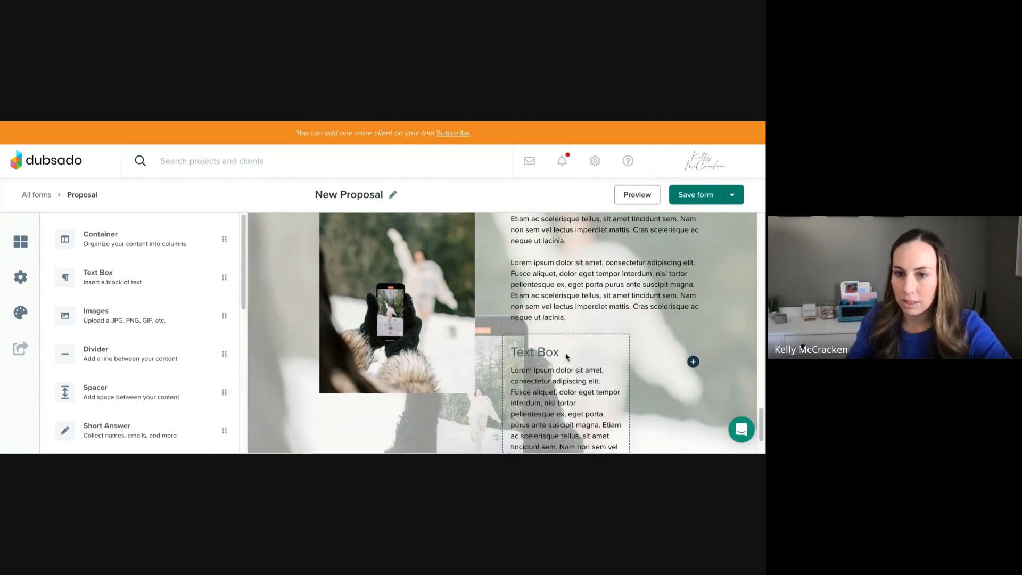
{"action": "scroll", "coordinate": [566, 366], "scroll_direction": "down", "scroll_amount": 1}
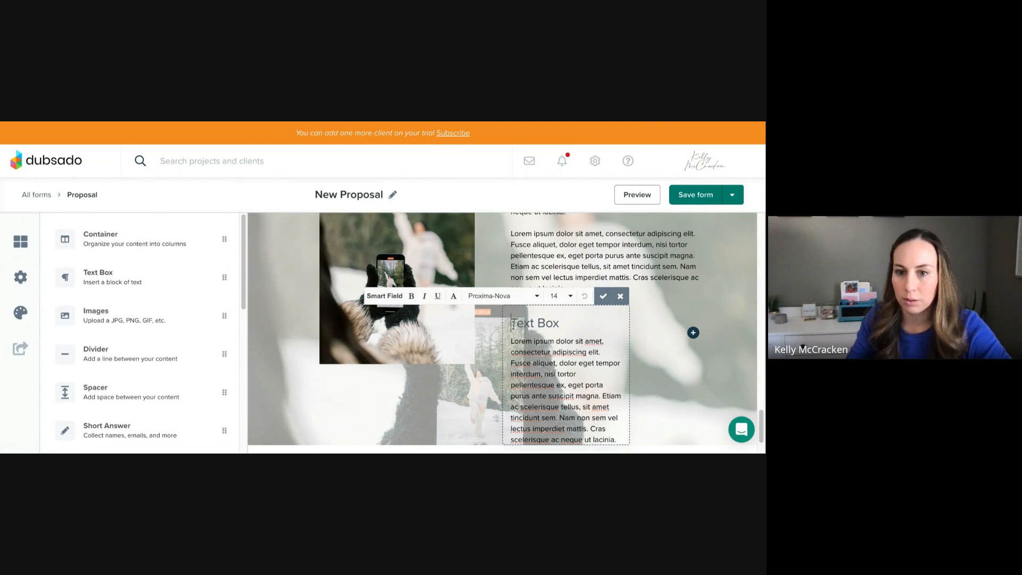
{"action": "key", "text": "ctrl+a"}
{"action": "type", "text": "1"}
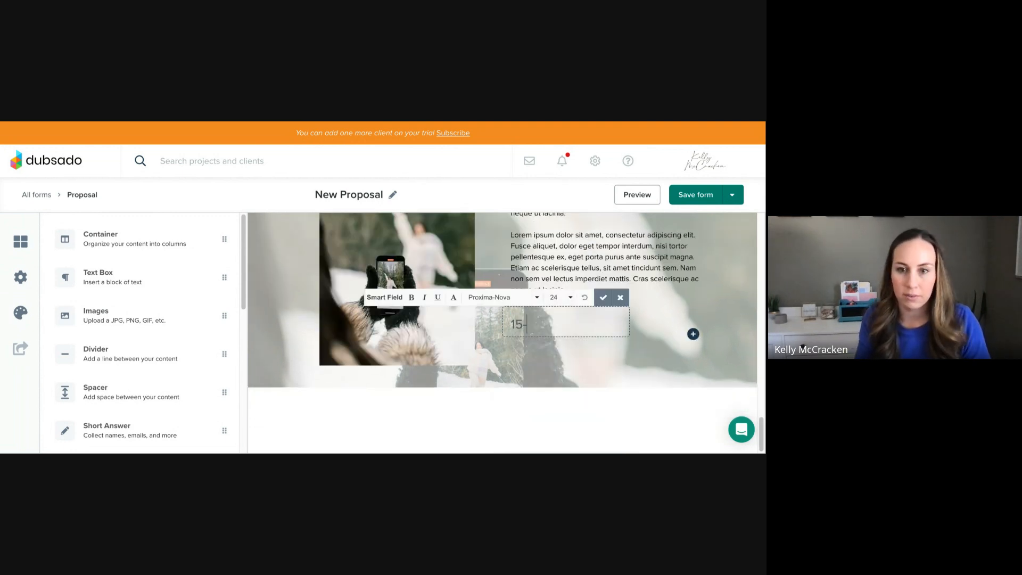
{"action": "type", "text": "50%"}
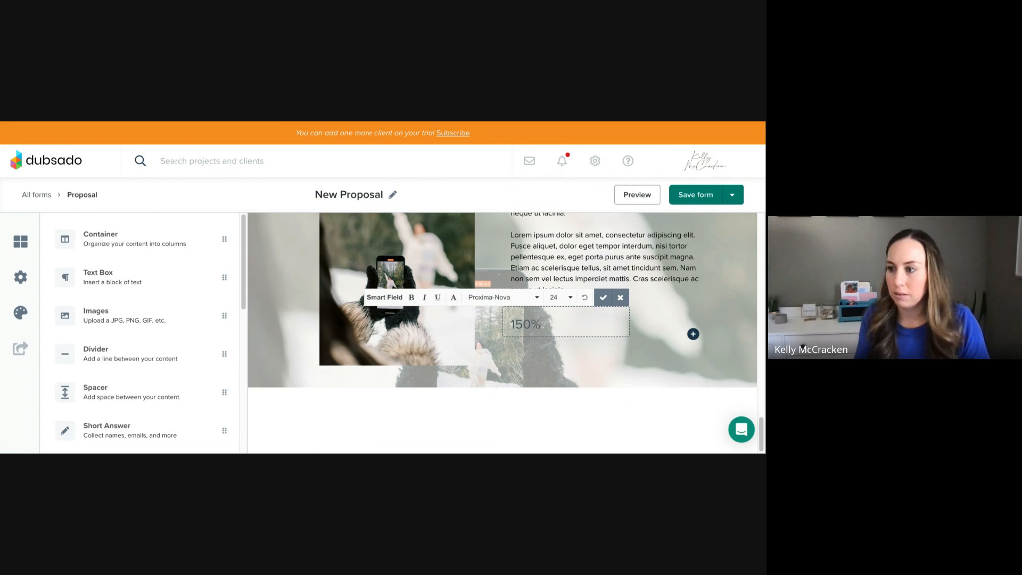
{"action": "key", "text": "Return"}
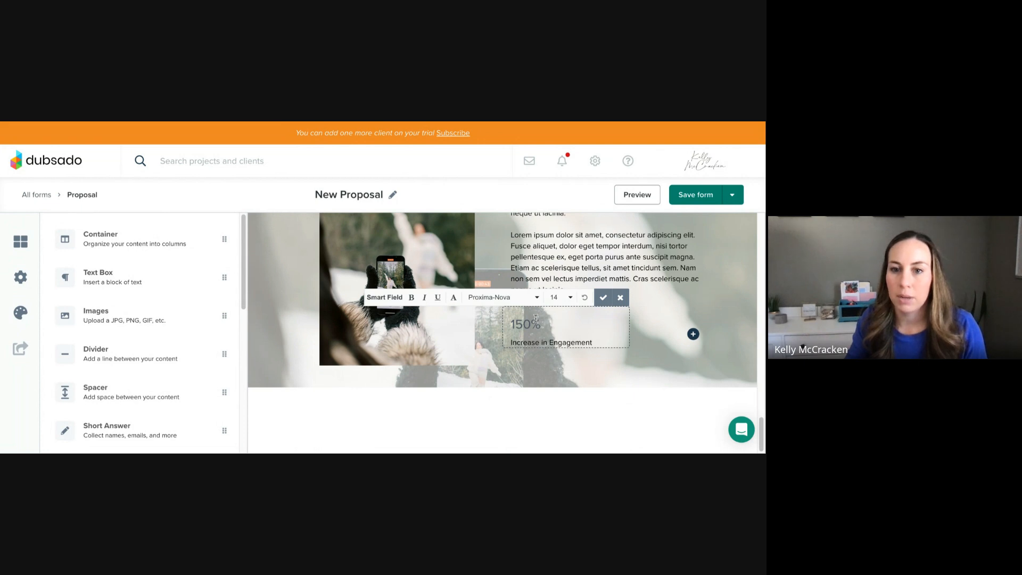
Set the font size of the "150%" text to 30.
{"action": "left_click_drag", "start_coordinate": [534, 322], "coordinate": [513, 322]}
{"action": "left_click", "coordinate": [499, 306]}
{"action": "left_click", "coordinate": [567, 315]}
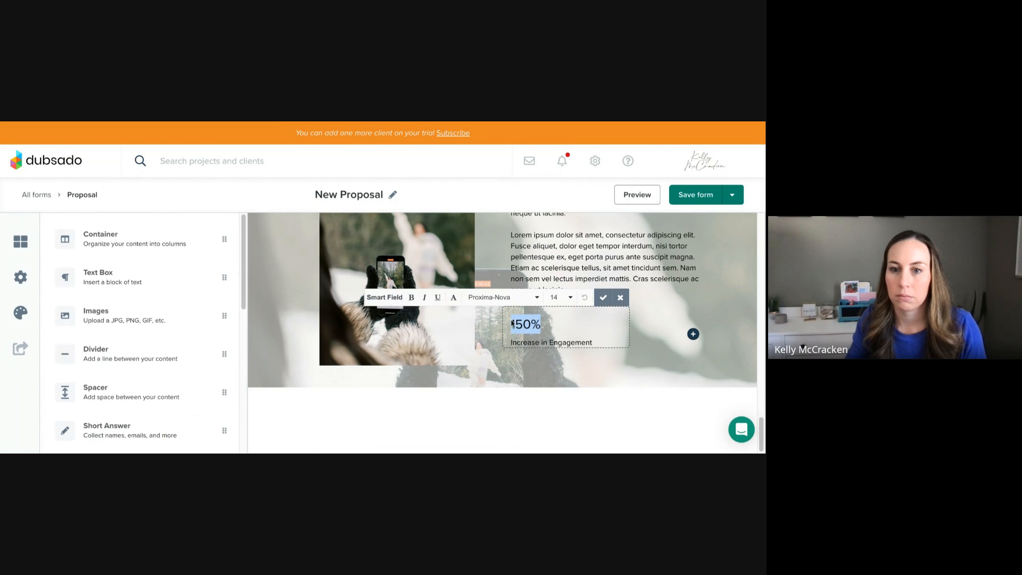
{"action": "left_click", "coordinate": [561, 297]}
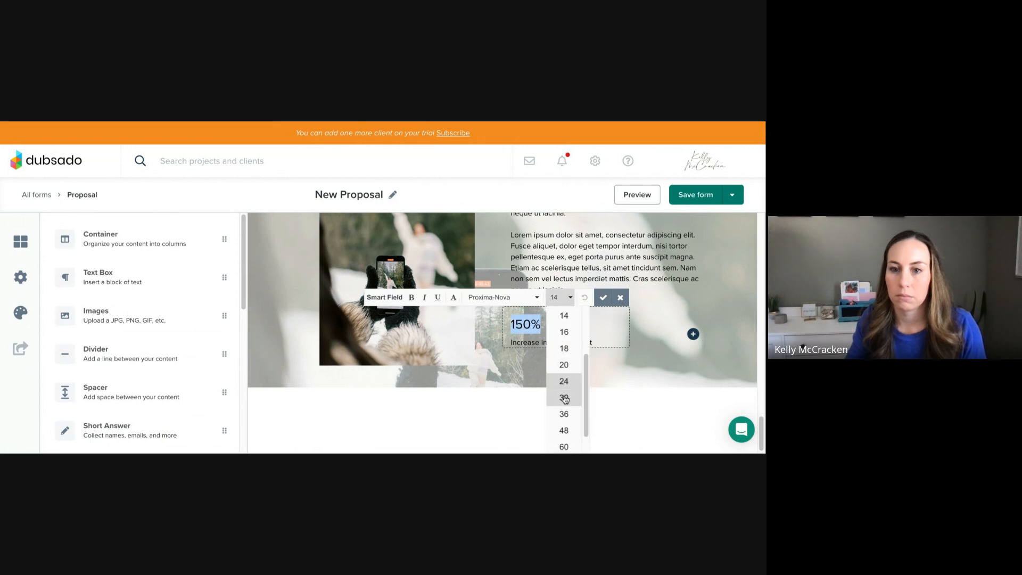
{"action": "left_click", "coordinate": [564, 398]}
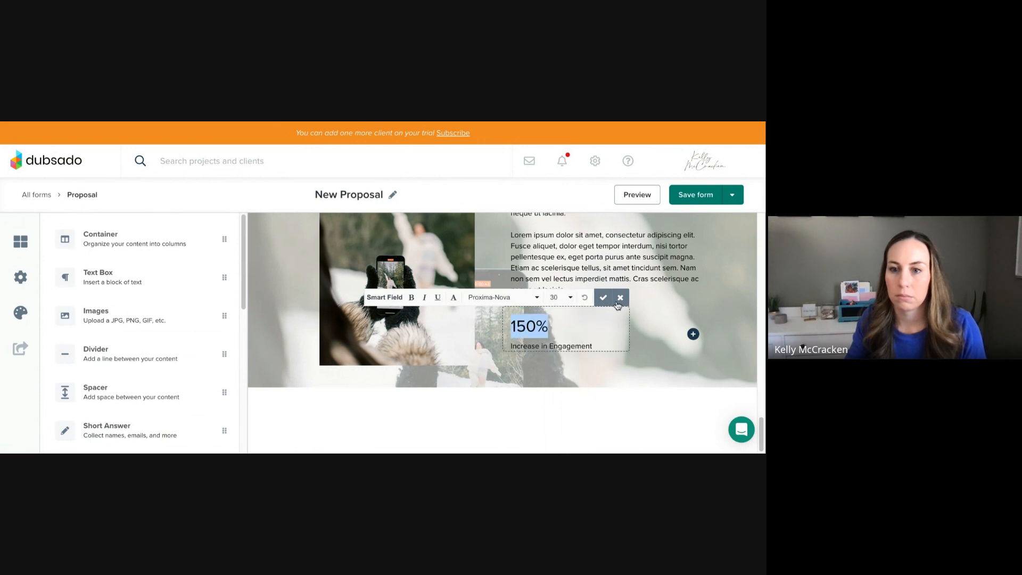
Center both the "150%" and "Increase in Engagement" lines and apply the text box edits.
{"action": "left_click", "coordinate": [452, 299]}
{"action": "left_click", "coordinate": [397, 315]}
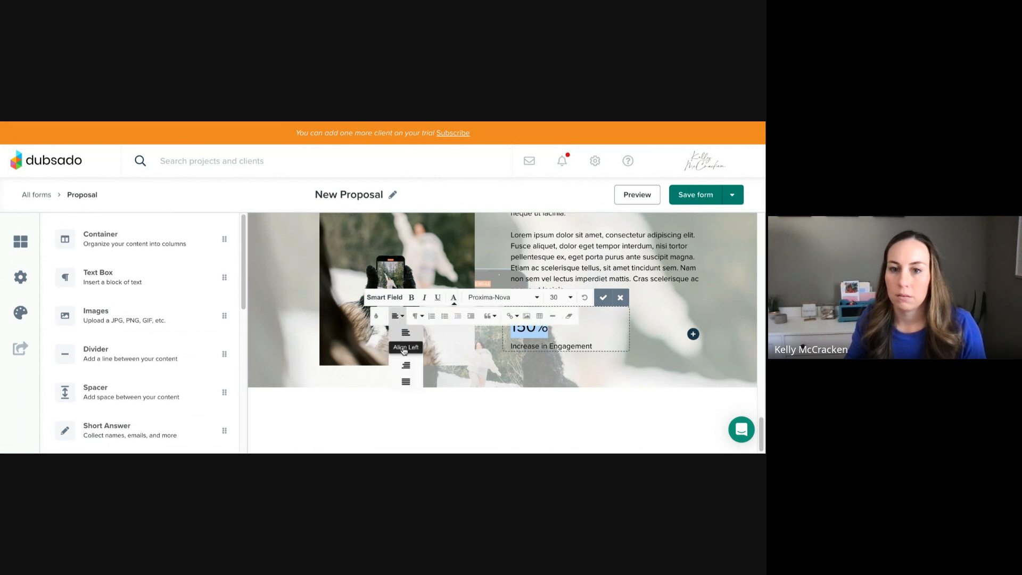
{"action": "left_click", "coordinate": [405, 350]}
{"action": "left_click", "coordinate": [612, 343]}
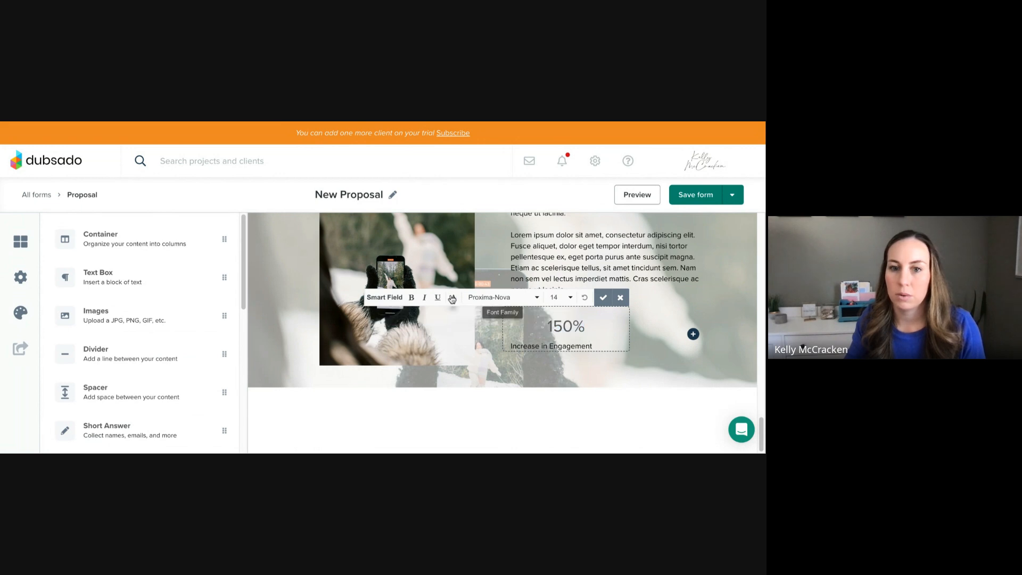
{"action": "left_click", "coordinate": [397, 315]}
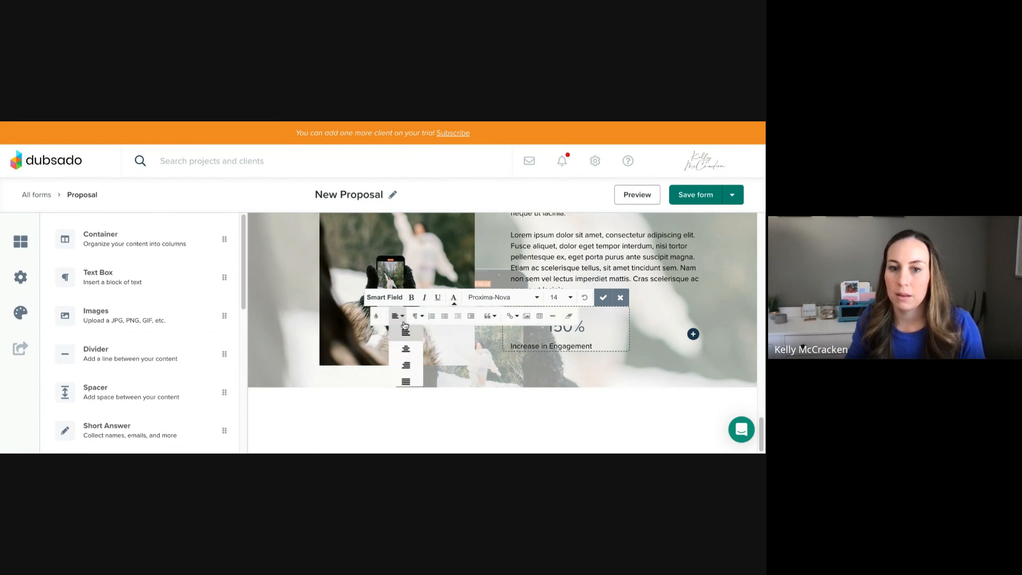
{"action": "left_click", "coordinate": [405, 349]}
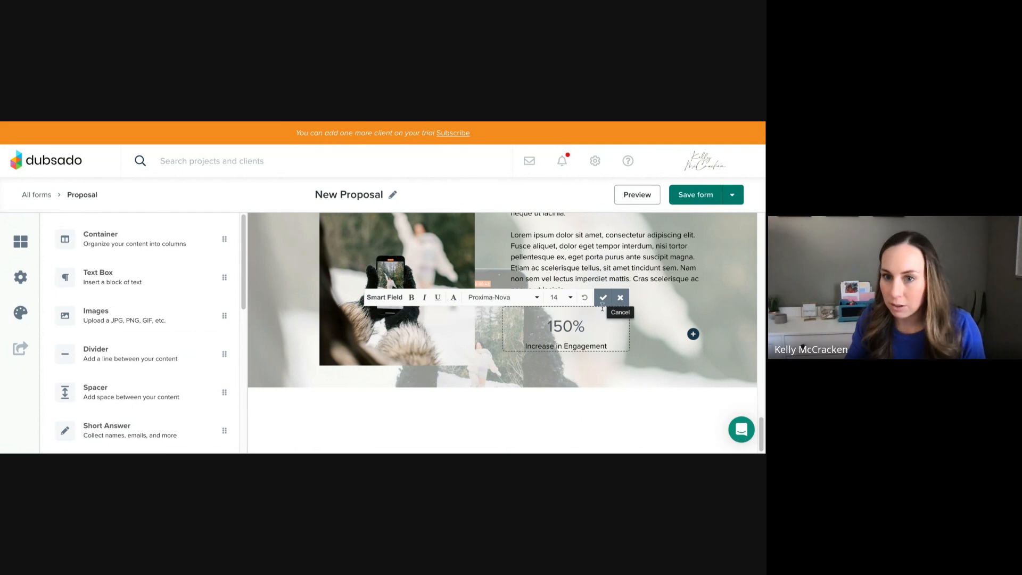
{"action": "left_click", "coordinate": [603, 297]}
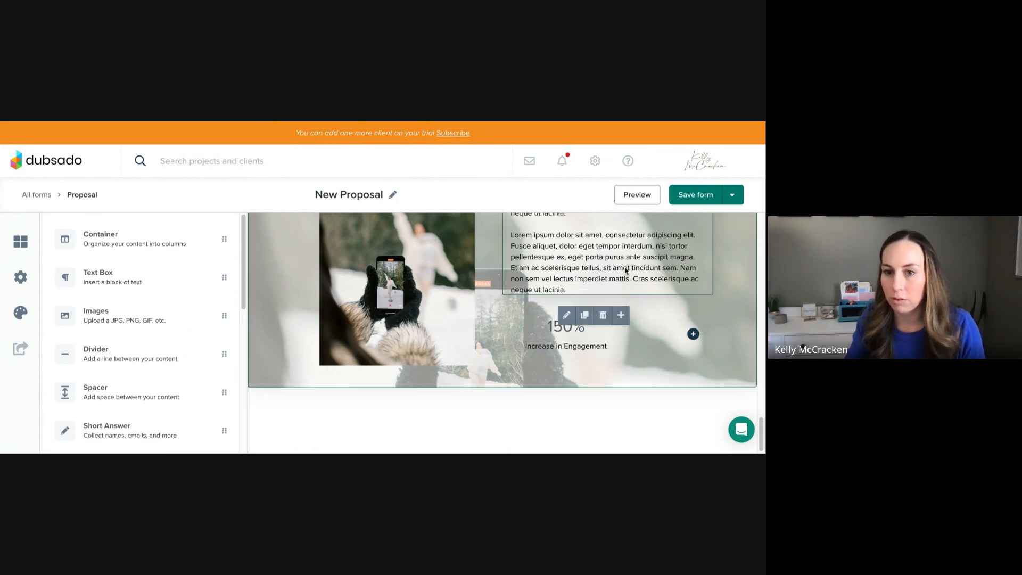
Duplicate the "150% Increase in Engagement" text box and move the copy into the nested container's second column.
{"action": "left_click", "coordinate": [585, 315]}
{"action": "left_click_drag", "start_coordinate": [552, 361], "coordinate": [692, 326]}
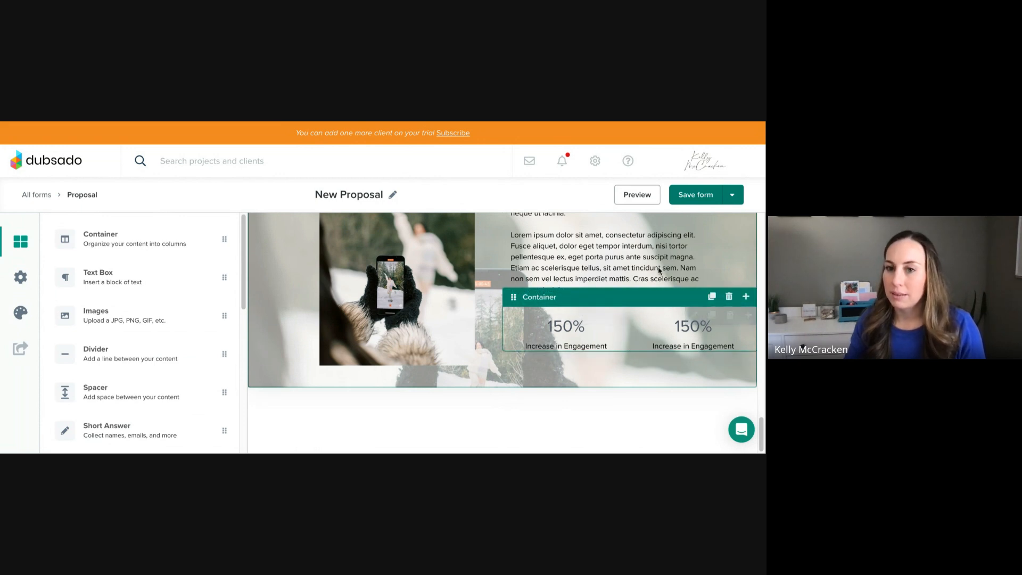
Set the right margin of the nested two-column statistics container to 80 px.
{"action": "scroll", "coordinate": [631, 277], "scroll_direction": "up", "scroll_amount": 1}
{"action": "scroll", "coordinate": [624, 260], "scroll_direction": "up", "scroll_amount": 1}
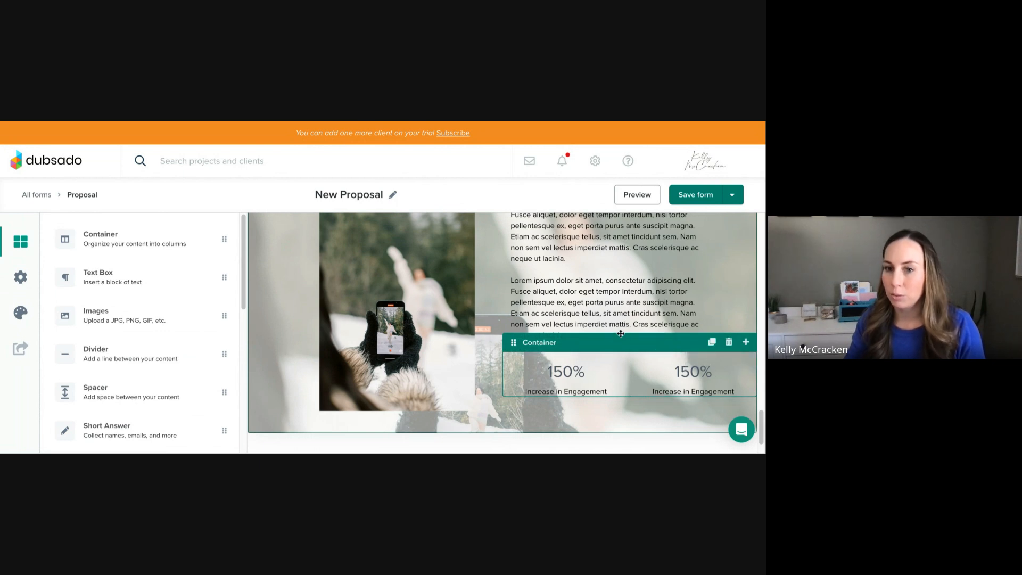
{"action": "left_click", "coordinate": [609, 349]}
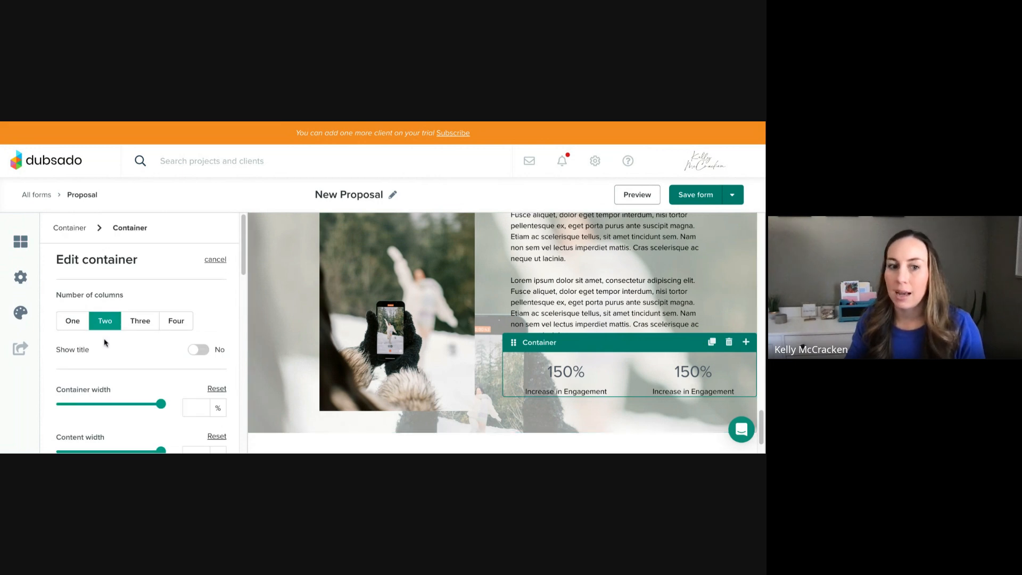
{"action": "scroll", "coordinate": [164, 369], "scroll_direction": "down", "scroll_amount": 3}
{"action": "scroll", "coordinate": [164, 369], "scroll_direction": "down", "scroll_amount": 8}
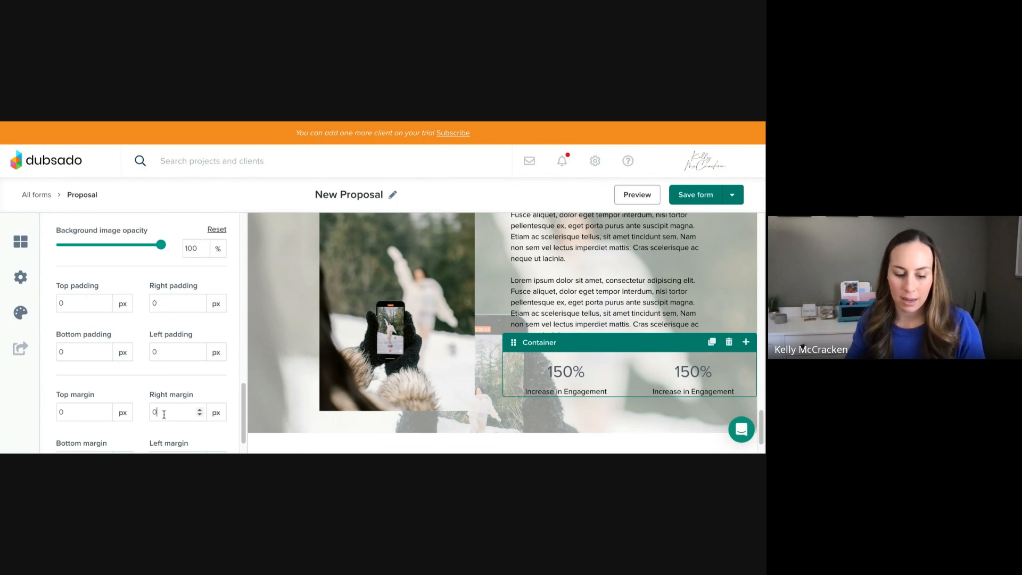
{"action": "left_click", "coordinate": [164, 415]}
{"action": "type", "text": "80"}
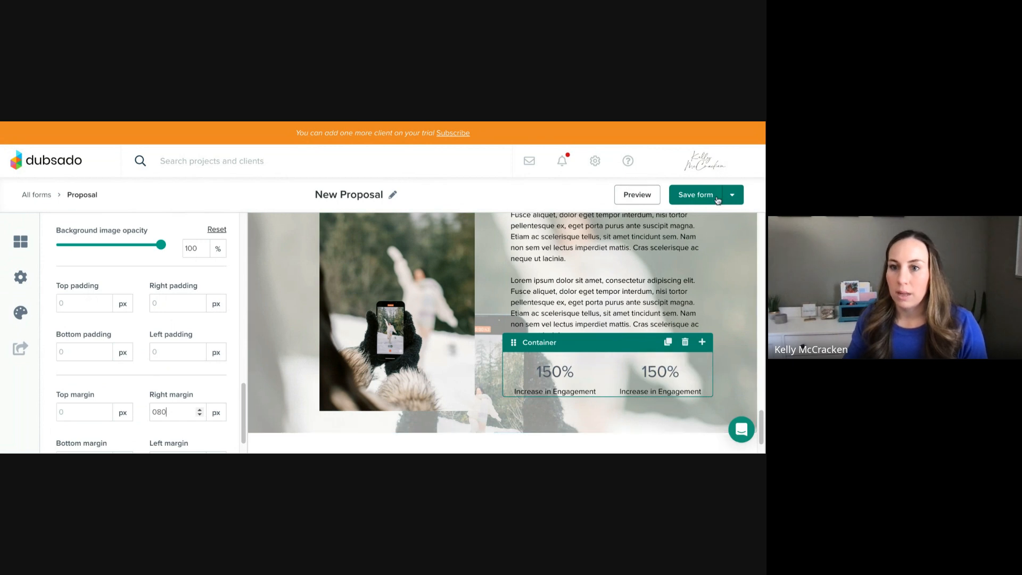
Save and preview the form, examine the statistics columns below the "See the Results" text, and return to editing.
{"action": "left_click", "coordinate": [634, 197]}
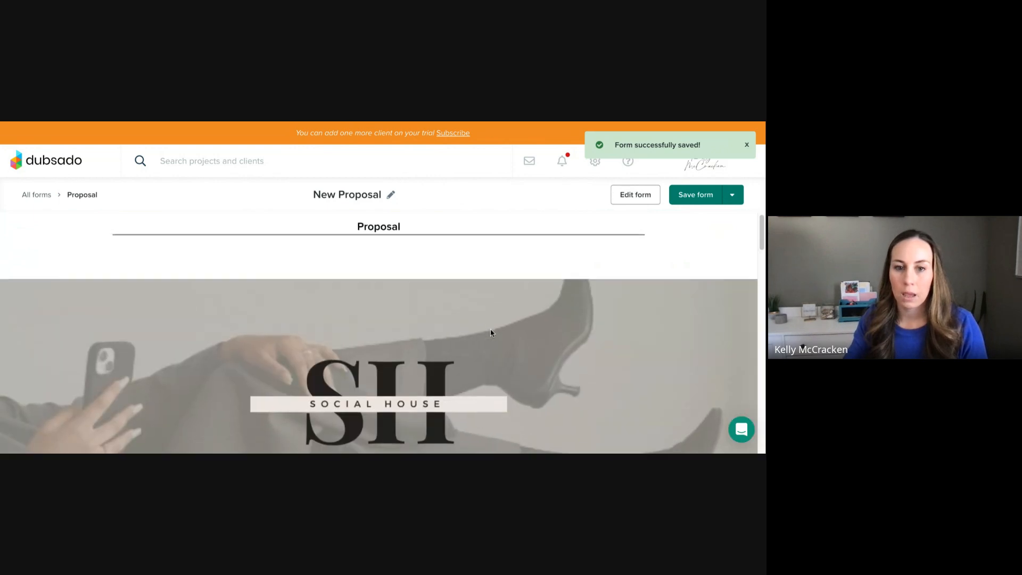
{"action": "scroll", "coordinate": [490, 333], "scroll_direction": "down", "scroll_amount": 3}
{"action": "scroll", "coordinate": [491, 332], "scroll_direction": "down", "scroll_amount": 10}
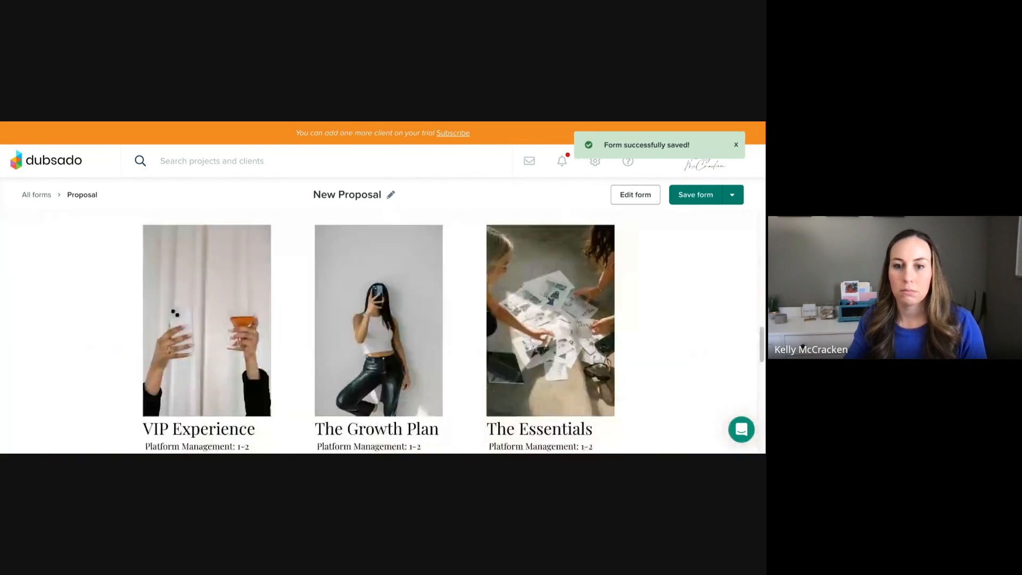
{"action": "scroll", "coordinate": [379, 332], "scroll_direction": "down", "scroll_amount": 8}
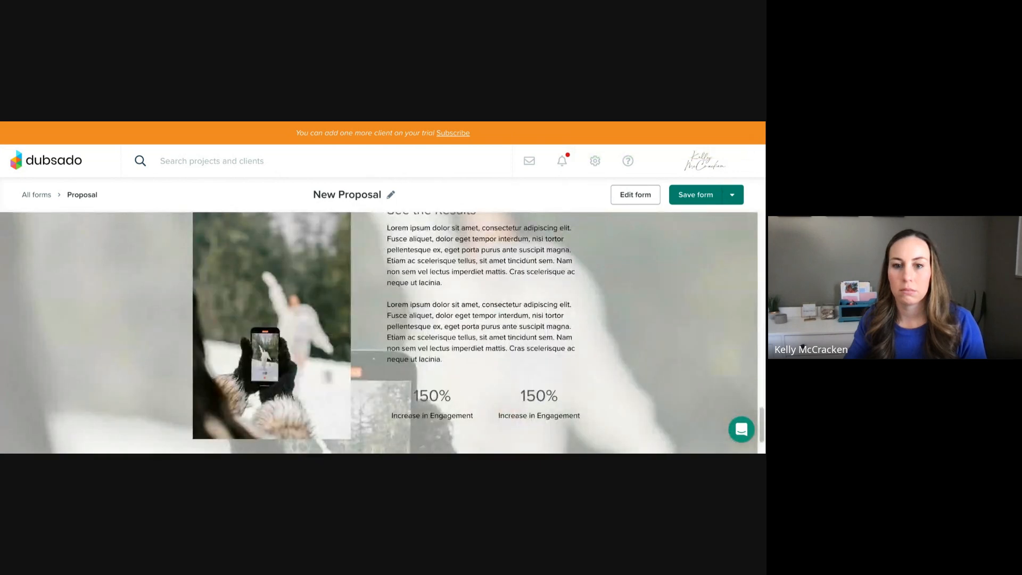
{"action": "scroll", "coordinate": [383, 333], "scroll_direction": "down", "scroll_amount": 1}
{"action": "scroll", "coordinate": [383, 332], "scroll_direction": "up", "scroll_amount": 2}
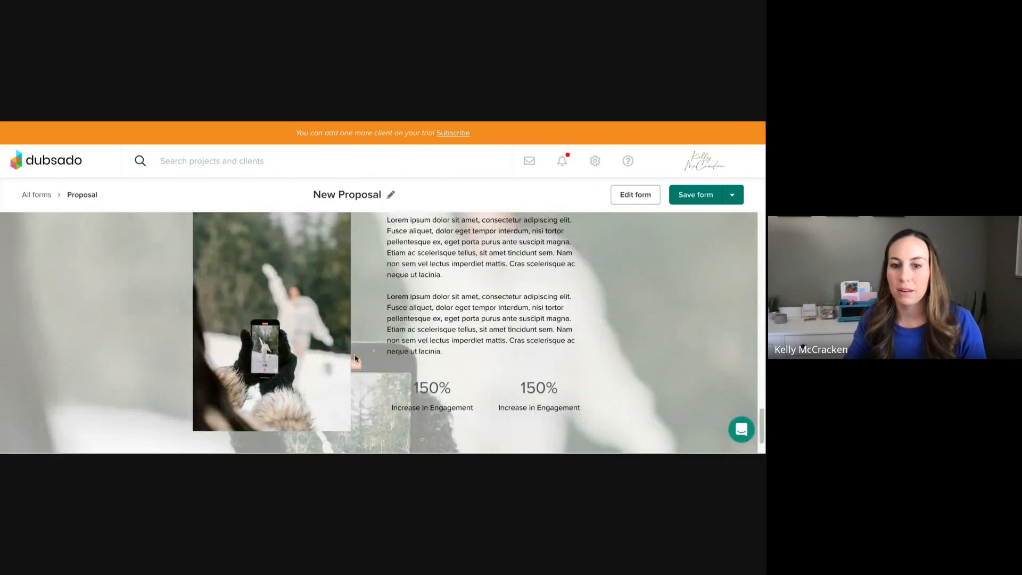
{"action": "scroll", "coordinate": [346, 395], "scroll_direction": "up", "scroll_amount": 1}
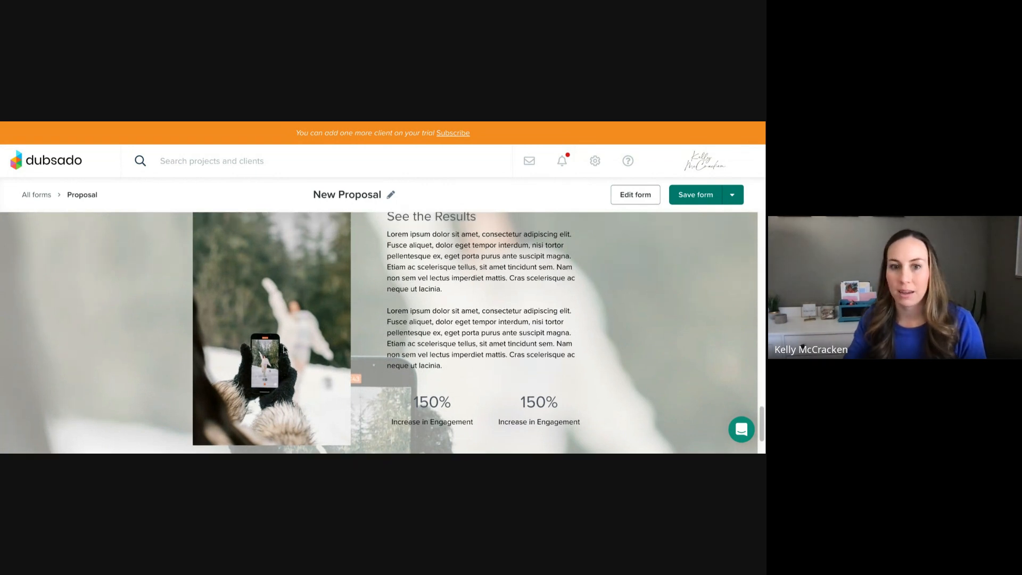
{"action": "scroll", "coordinate": [315, 379], "scroll_direction": "up", "scroll_amount": 1}
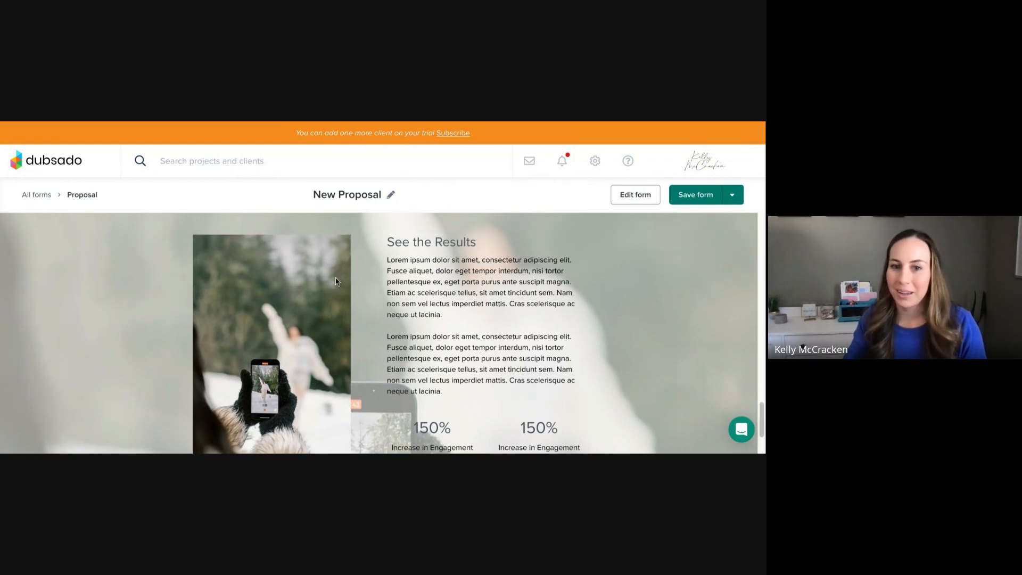
{"action": "scroll", "coordinate": [424, 364], "scroll_direction": "down", "scroll_amount": 1}
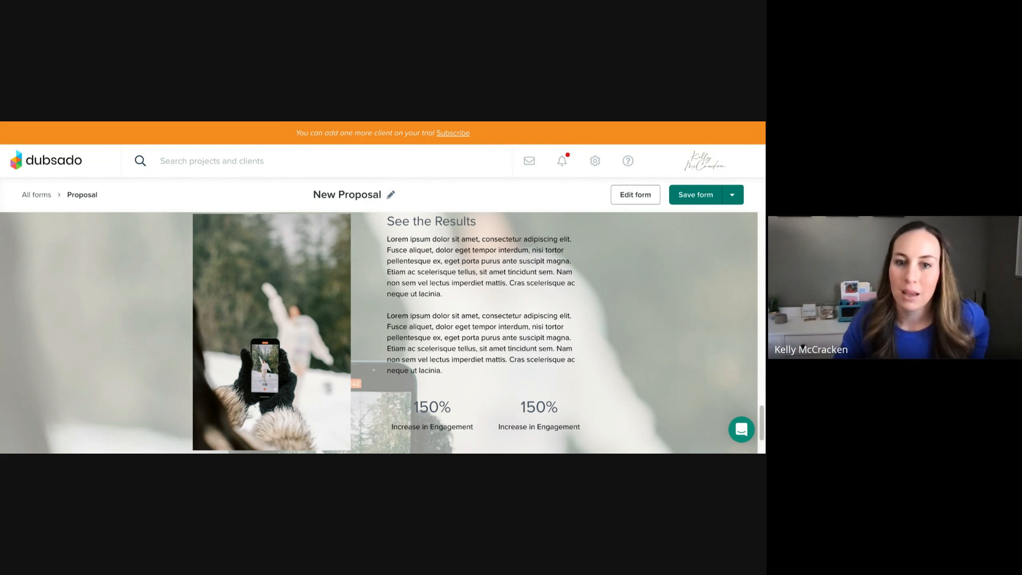
{"action": "scroll", "coordinate": [437, 362], "scroll_direction": "down", "scroll_amount": 2}
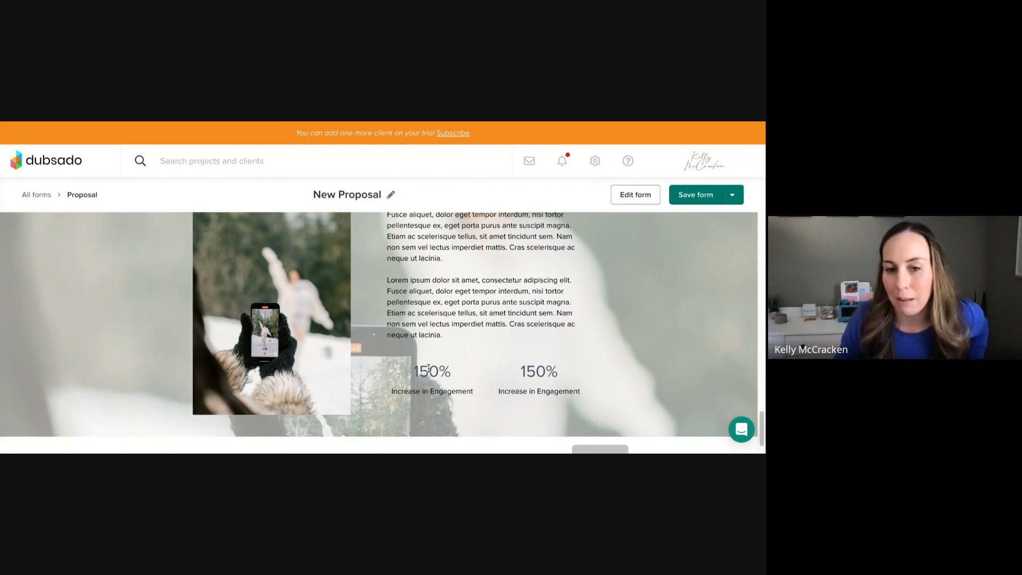
{"action": "scroll", "coordinate": [429, 368], "scroll_direction": "up", "scroll_amount": 1}
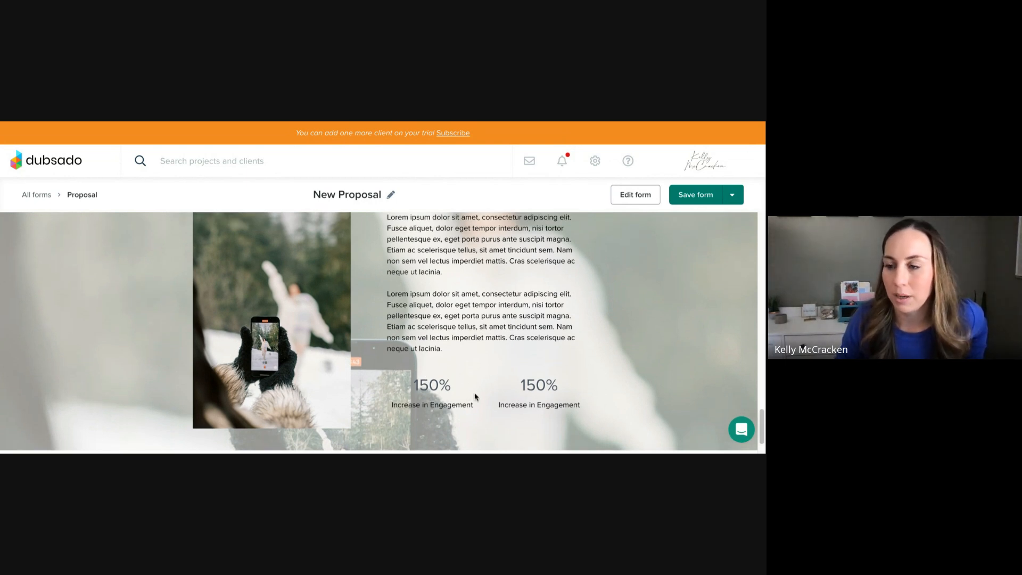
{"action": "scroll", "coordinate": [528, 389], "scroll_direction": "down", "scroll_amount": 1}
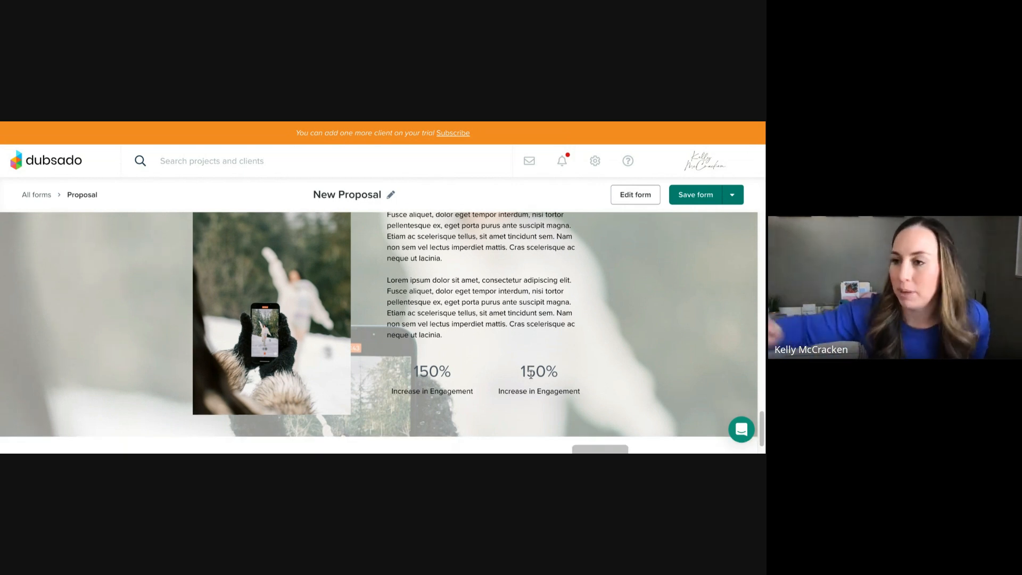
{"action": "scroll", "coordinate": [531, 374], "scroll_direction": "down", "scroll_amount": 1}
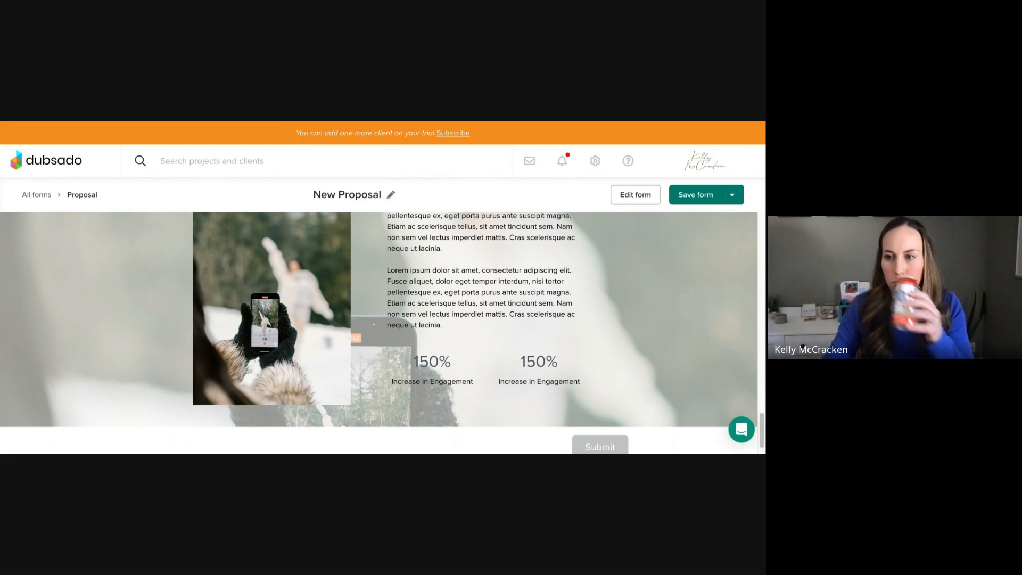
{"action": "left_click", "coordinate": [635, 195]}
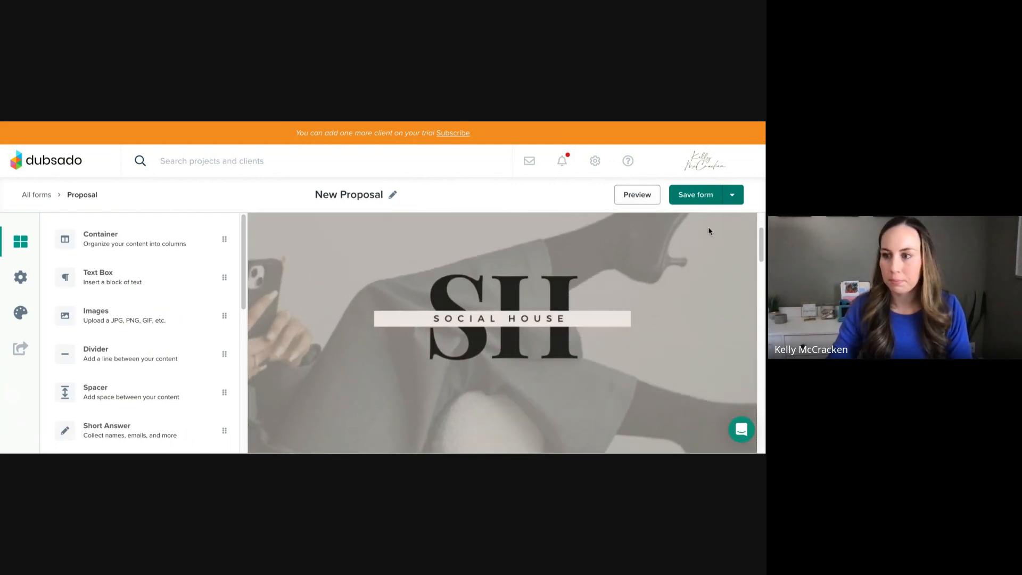
Add a new two-column container at the end of the form, below the "See the Results" section.
{"action": "scroll", "coordinate": [612, 221], "scroll_direction": "down", "scroll_amount": 10}
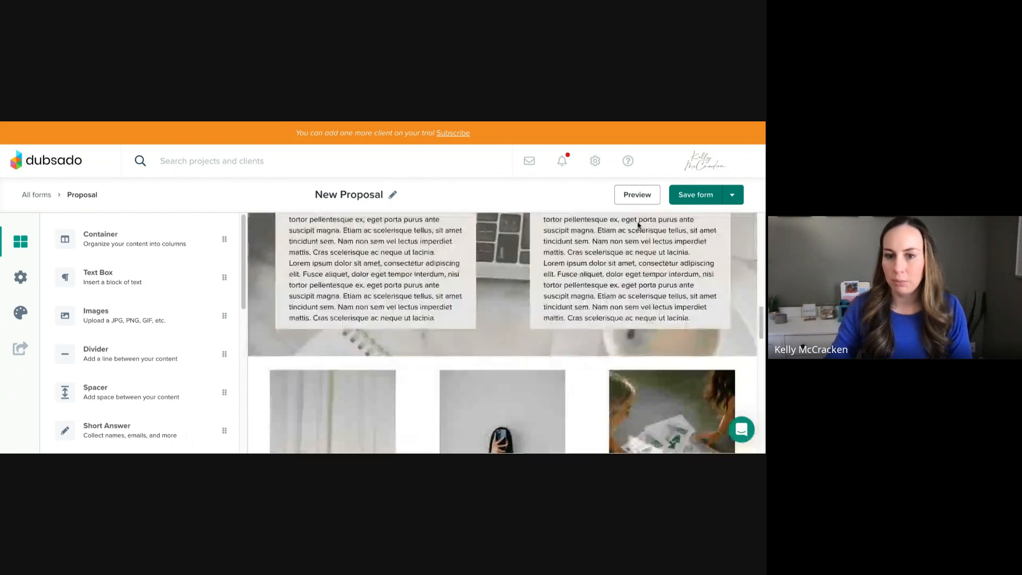
{"action": "scroll", "coordinate": [639, 224], "scroll_direction": "down", "scroll_amount": 15}
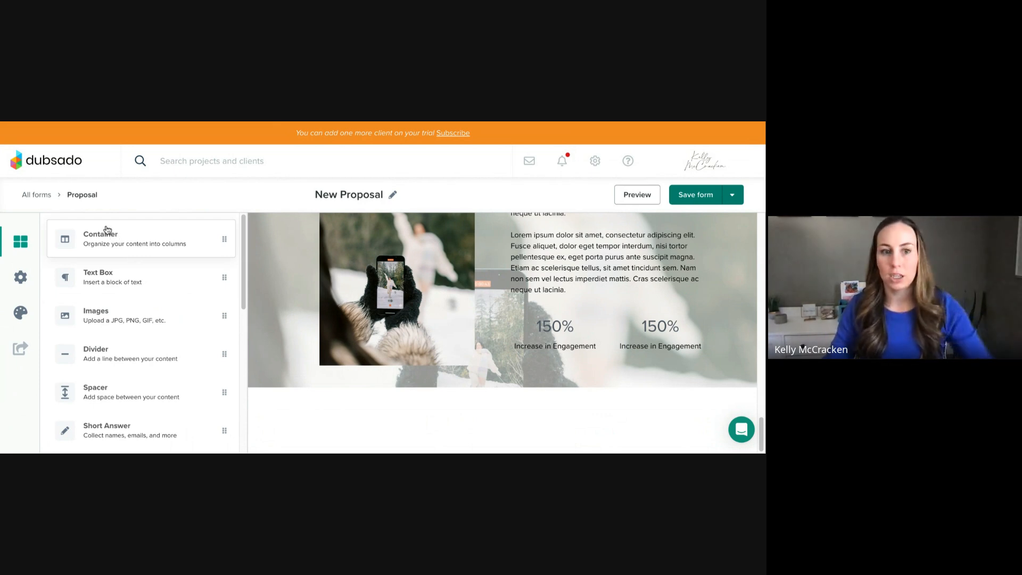
{"action": "left_click_drag", "start_coordinate": [130, 241], "coordinate": [130, 242]}
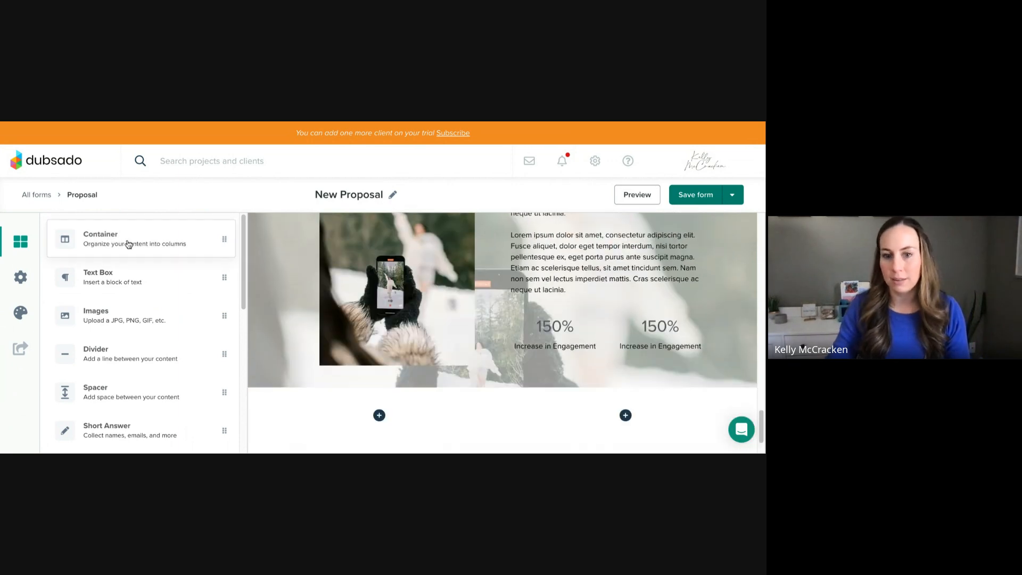
Change the new container at the end of the form to one column and insert a text box in it.
{"action": "left_click", "coordinate": [456, 409]}
{"action": "left_click", "coordinate": [72, 291]}
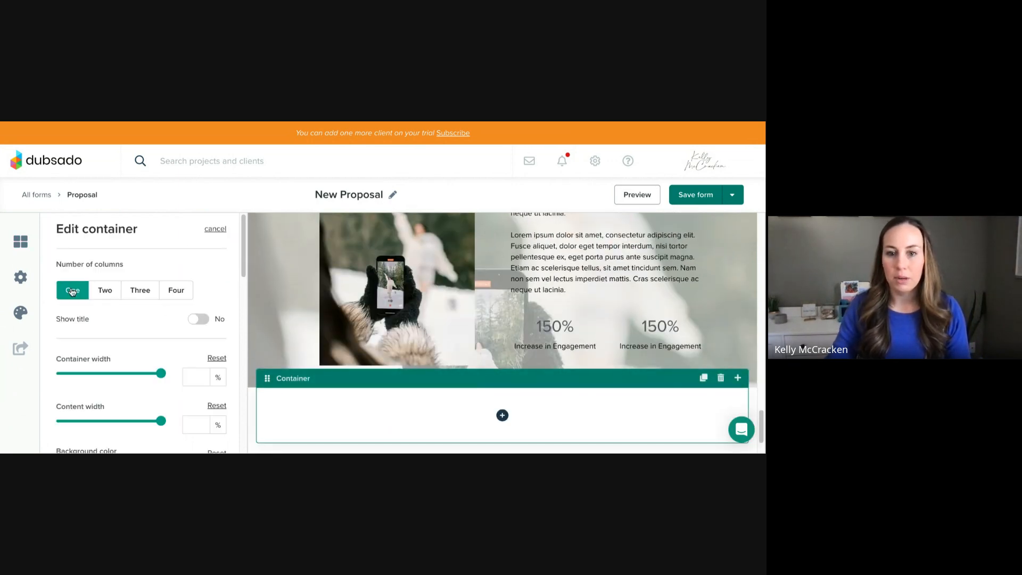
{"action": "left_click", "coordinate": [502, 415]}
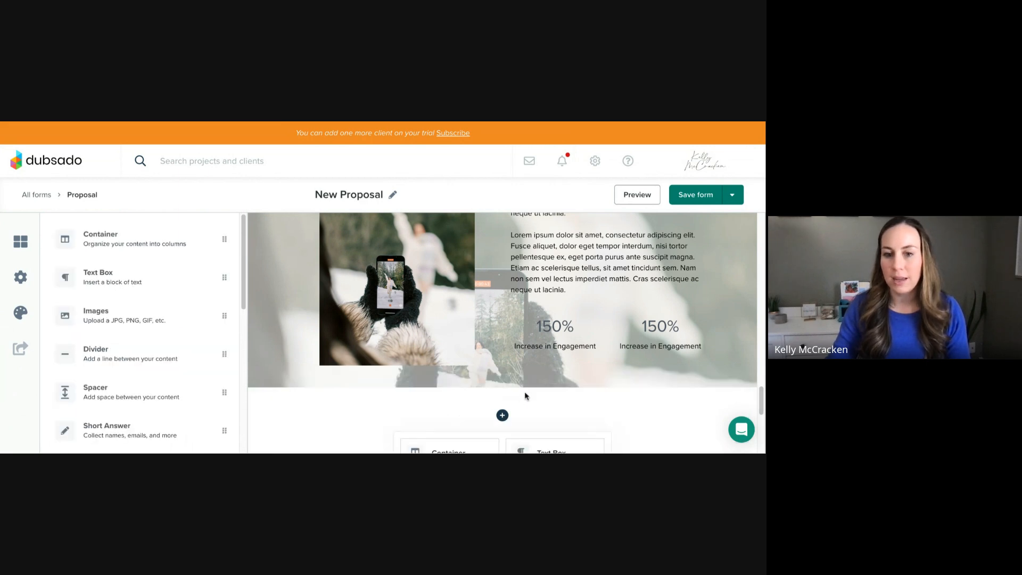
{"action": "scroll", "coordinate": [527, 397], "scroll_direction": "down", "scroll_amount": 1}
{"action": "left_click", "coordinate": [543, 438]}
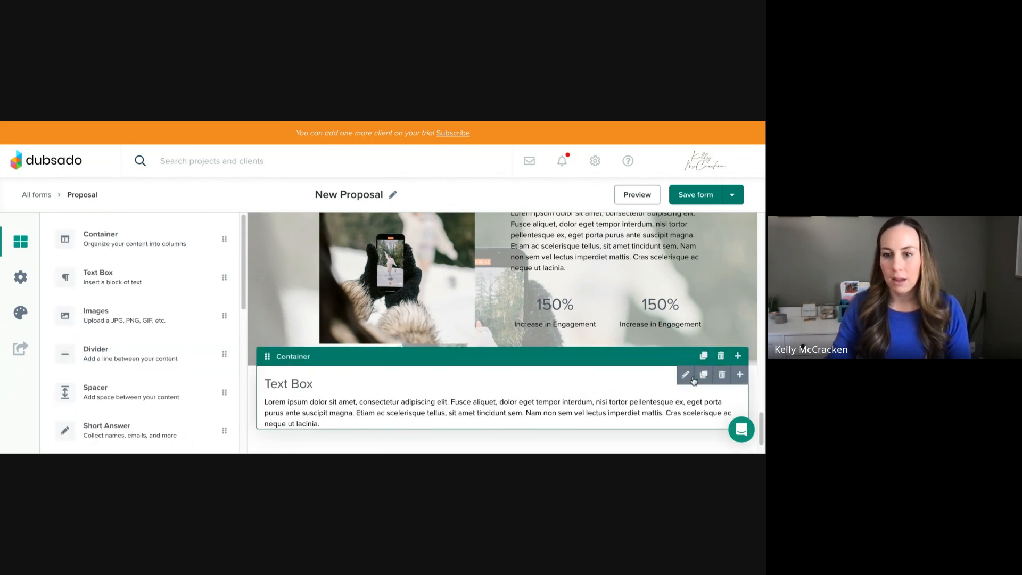
Set the new single-column container's width to 100% and its content width to 50%.
{"action": "left_click", "coordinate": [280, 354]}
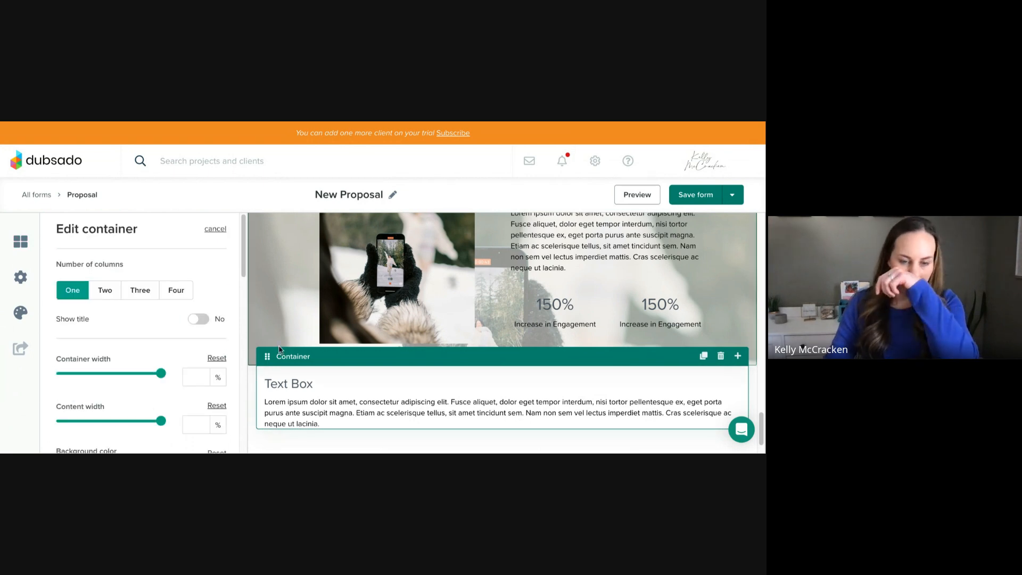
{"action": "left_click_drag", "start_coordinate": [162, 374], "coordinate": [183, 381]}
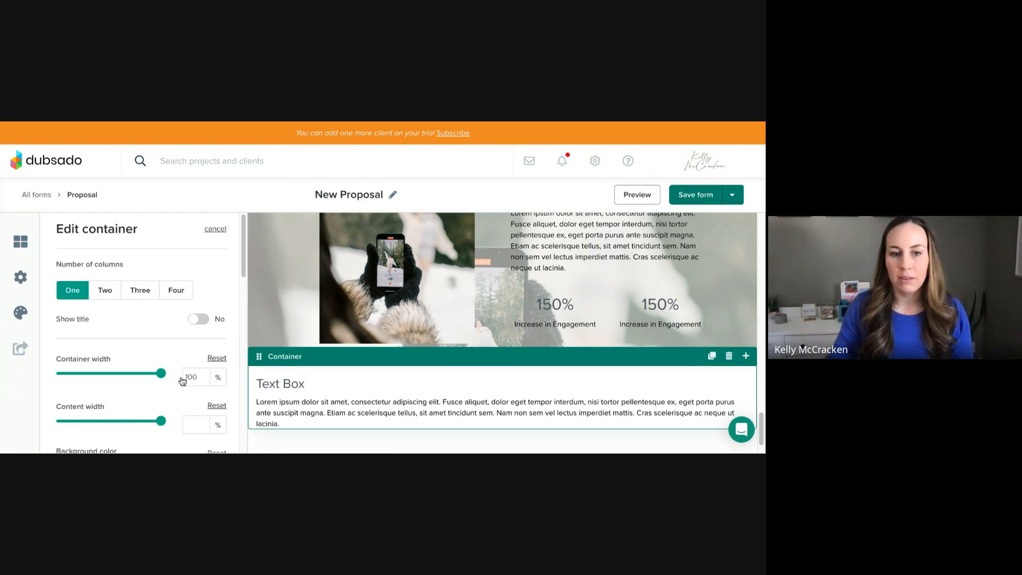
{"action": "left_click_drag", "start_coordinate": [161, 421], "coordinate": [192, 423]}
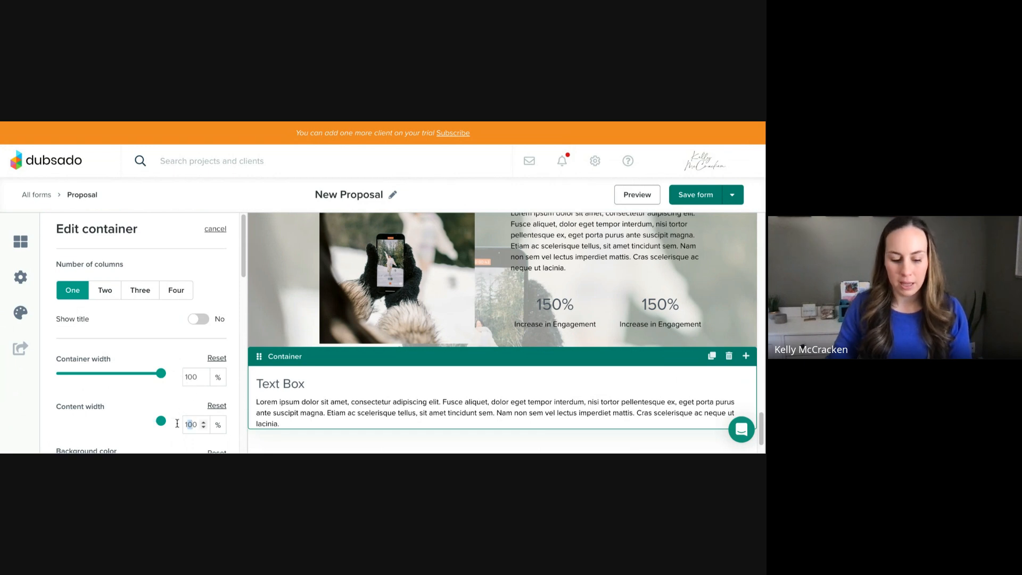
{"action": "type", "text": "50"}
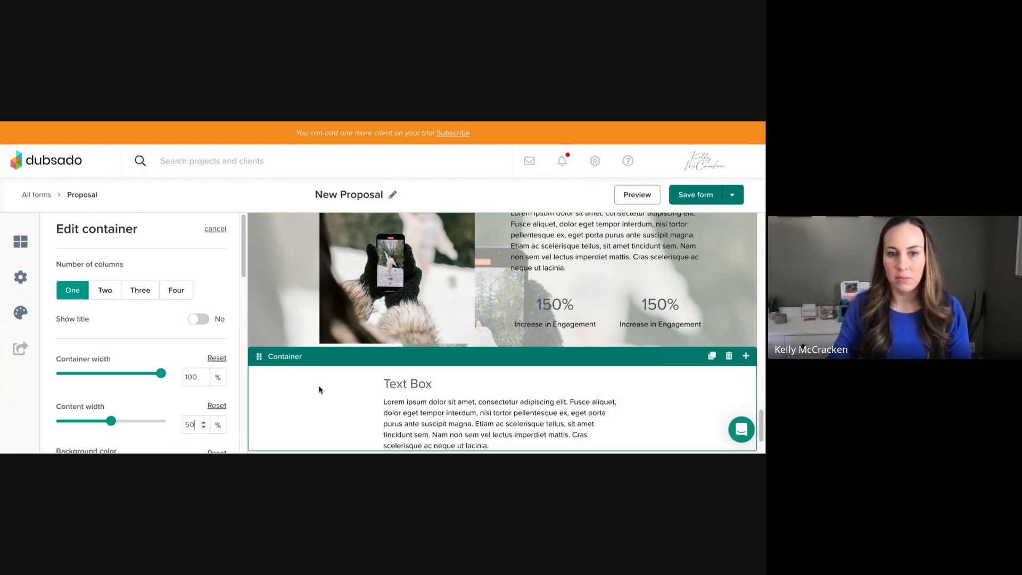
Set the background color of the single-column text container to black, #000000.
{"action": "scroll", "coordinate": [352, 373], "scroll_direction": "down", "scroll_amount": 1}
{"action": "scroll", "coordinate": [193, 335], "scroll_direction": "down", "scroll_amount": 3}
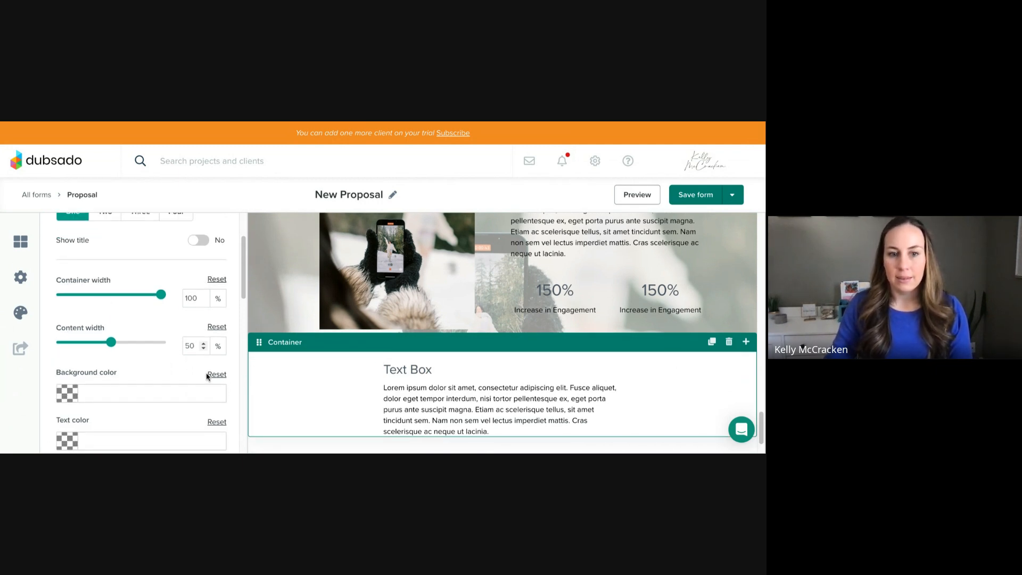
{"action": "left_click", "coordinate": [67, 394]}
{"action": "scroll", "coordinate": [129, 387], "scroll_direction": "down", "scroll_amount": 2}
{"action": "scroll", "coordinate": [150, 370], "scroll_direction": "down", "scroll_amount": 1}
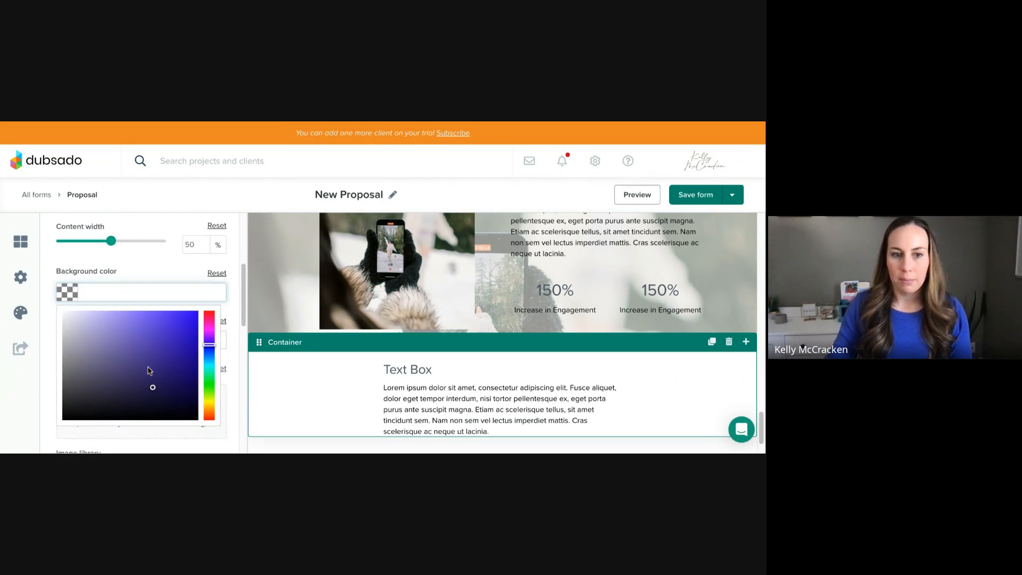
{"action": "left_click_drag", "start_coordinate": [153, 387], "coordinate": [53, 423]}
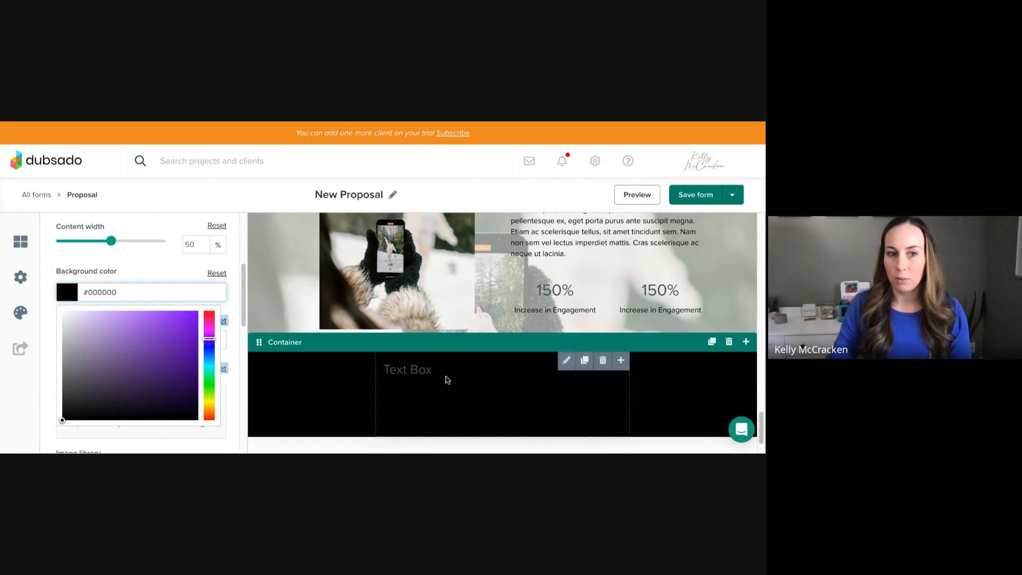
{"action": "left_click", "coordinate": [28, 379]}
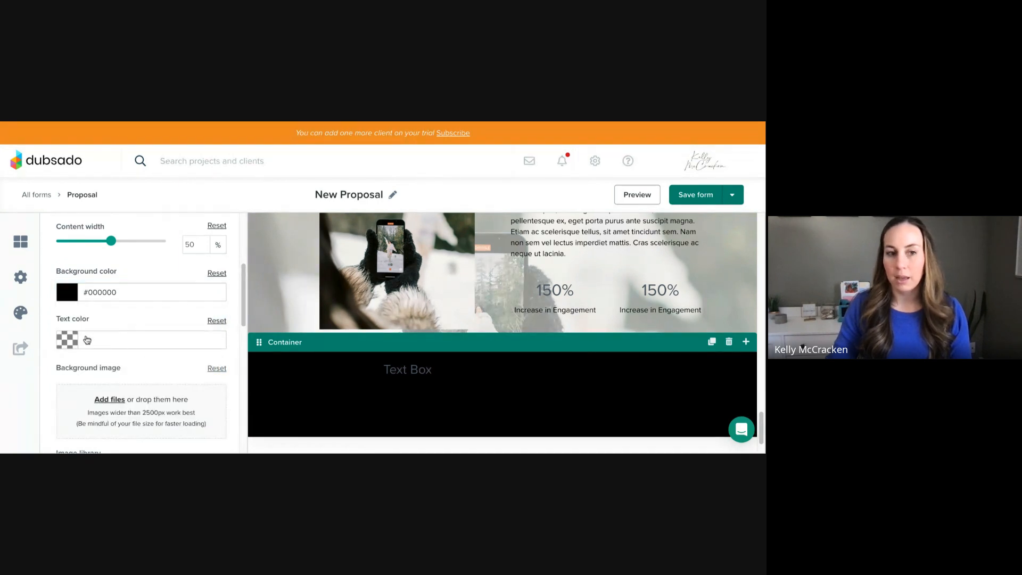
Set the text color of the black container to white, #ffffff.
{"action": "left_click", "coordinate": [70, 343]}
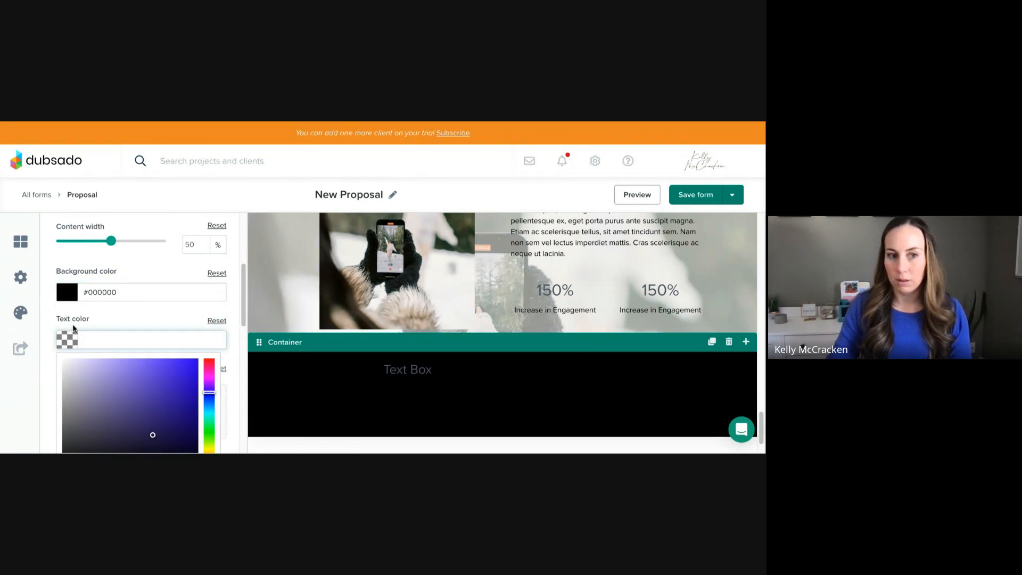
{"action": "scroll", "coordinate": [138, 383], "scroll_direction": "down", "scroll_amount": 1}
{"action": "left_click_drag", "start_coordinate": [151, 431], "coordinate": [53, 339]}
{"action": "left_click", "coordinate": [45, 340]}
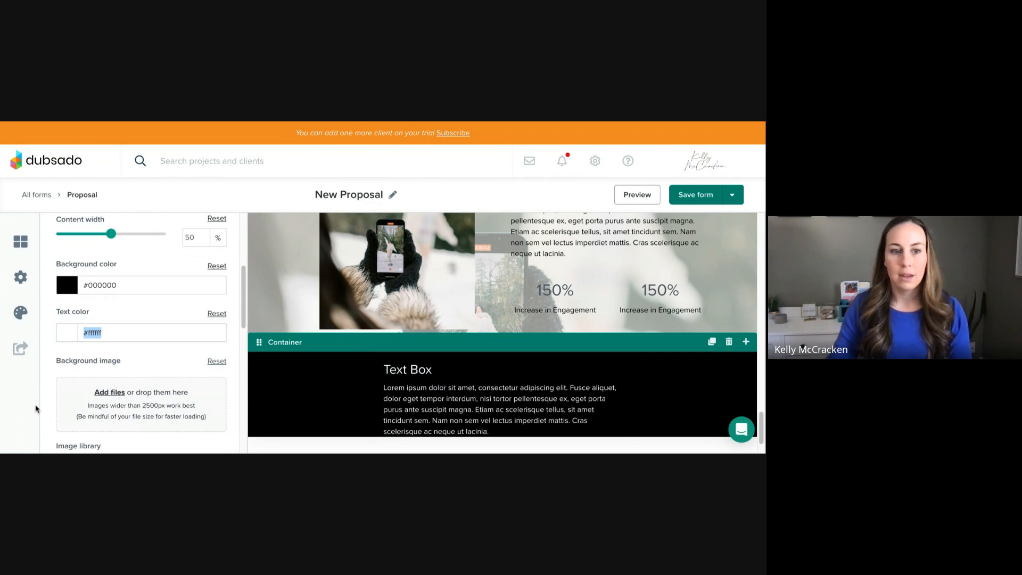
{"action": "left_click", "coordinate": [45, 395]}
Select all the text in the black container's text box and look at its text color options without changing anything.
{"action": "mouse_move", "coordinate": [448, 381]}
{"action": "scroll", "coordinate": [448, 381], "scroll_direction": "down", "scroll_amount": 1}
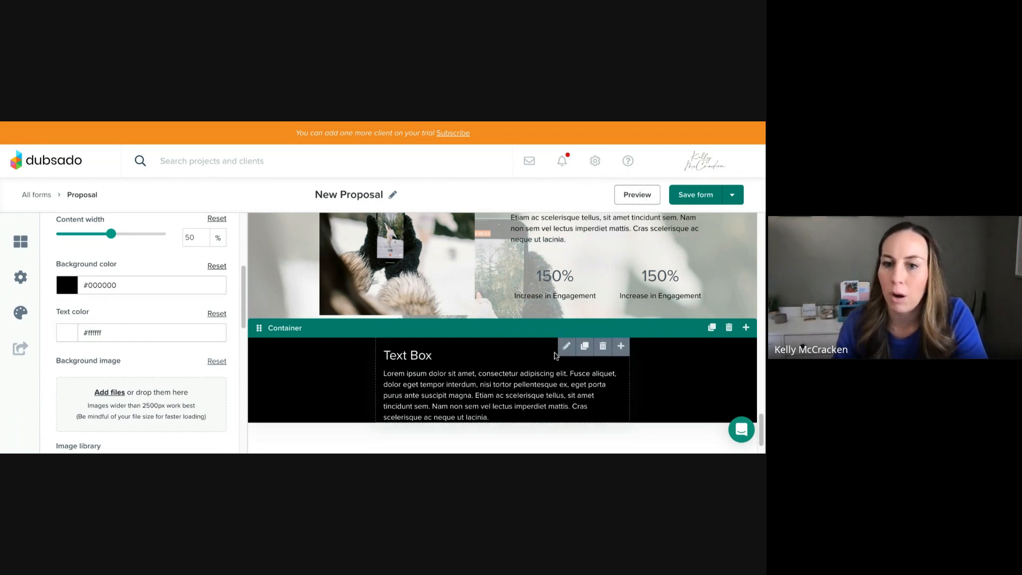
{"action": "left_click", "coordinate": [568, 348]}
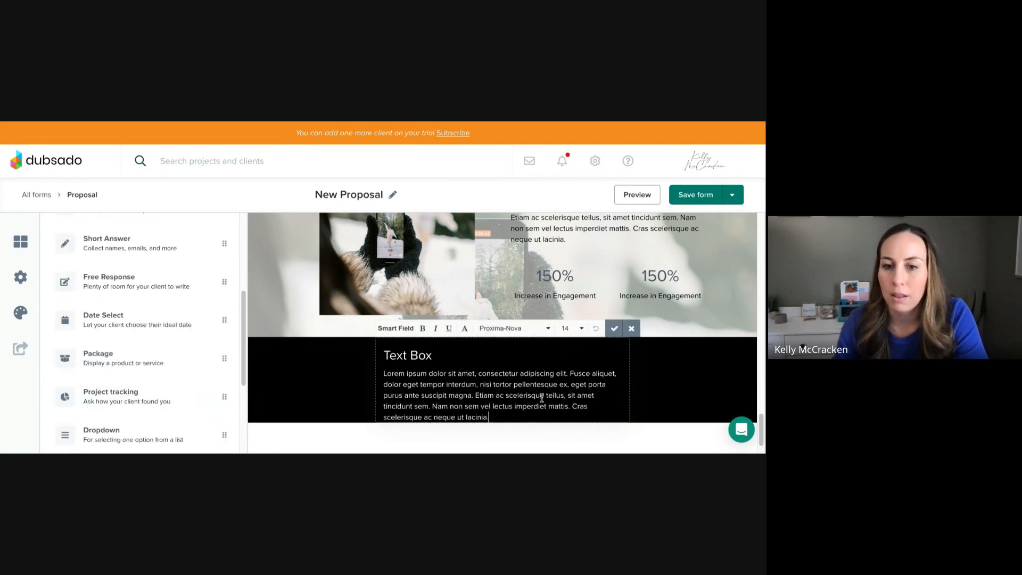
{"action": "left_click_drag", "start_coordinate": [490, 417], "coordinate": [379, 358]}
{"action": "left_click", "coordinate": [467, 329]}
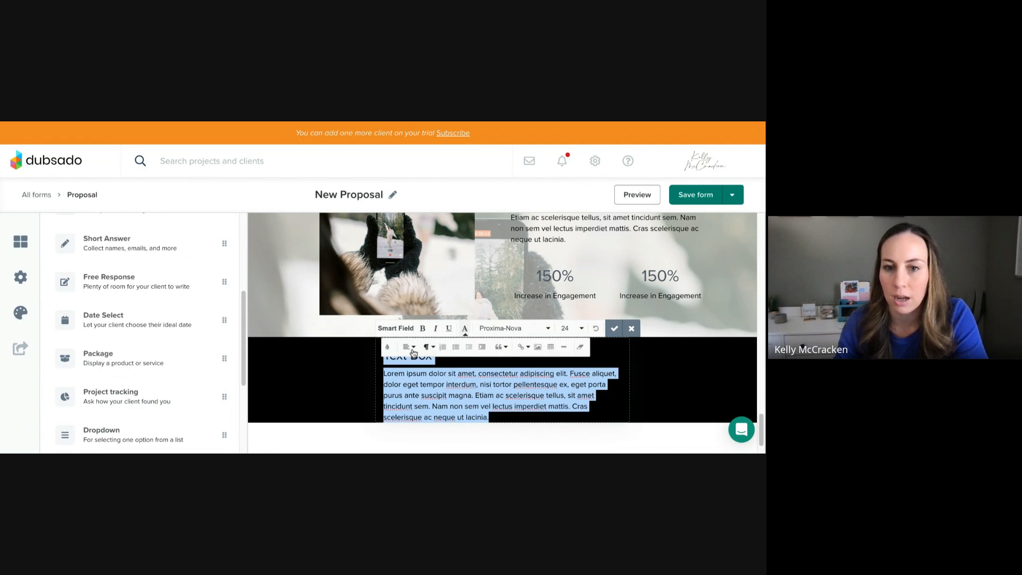
{"action": "left_click", "coordinate": [387, 347]}
{"action": "left_click", "coordinate": [336, 359]}
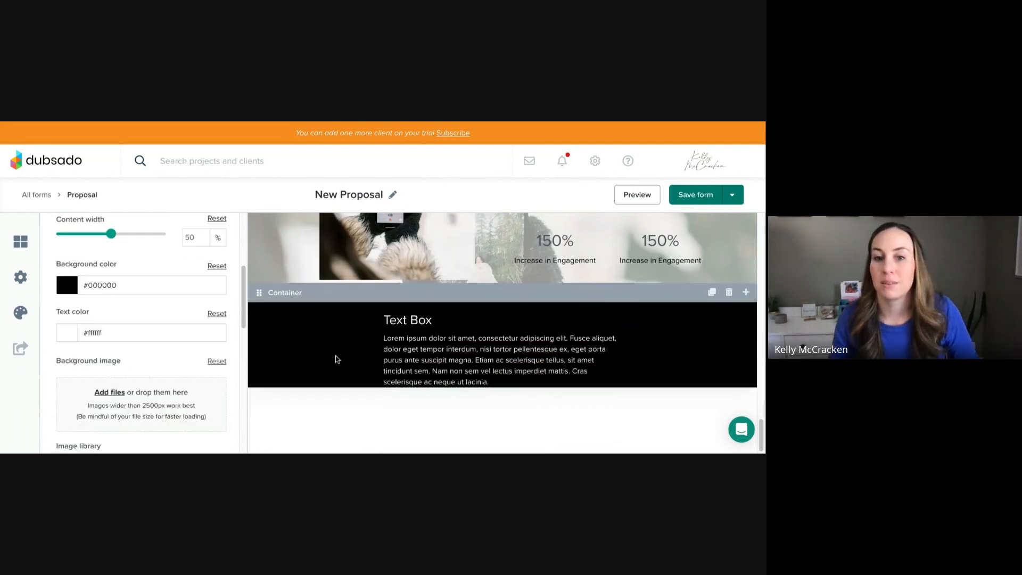
Add one spacer above and one spacer below the text box inside the black container.
{"action": "left_click", "coordinate": [21, 241]}
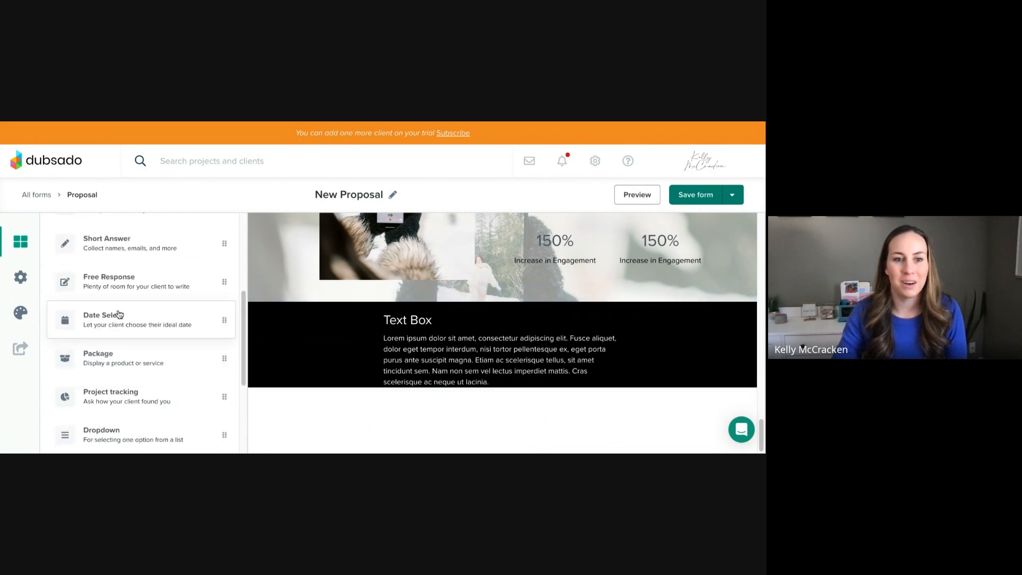
{"action": "scroll", "coordinate": [123, 325], "scroll_direction": "up", "scroll_amount": 1}
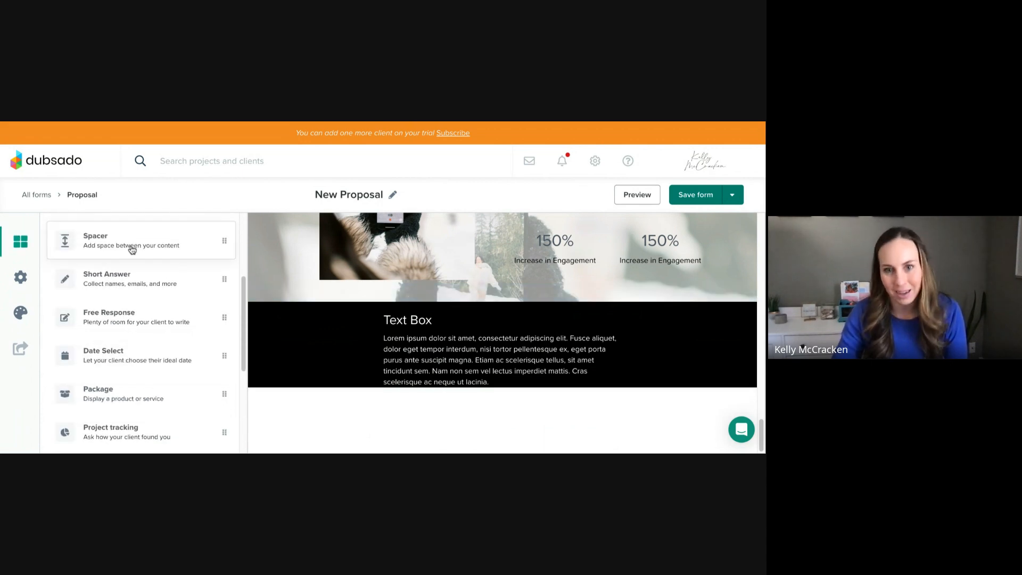
{"action": "left_click_drag", "start_coordinate": [132, 249], "coordinate": [358, 344]}
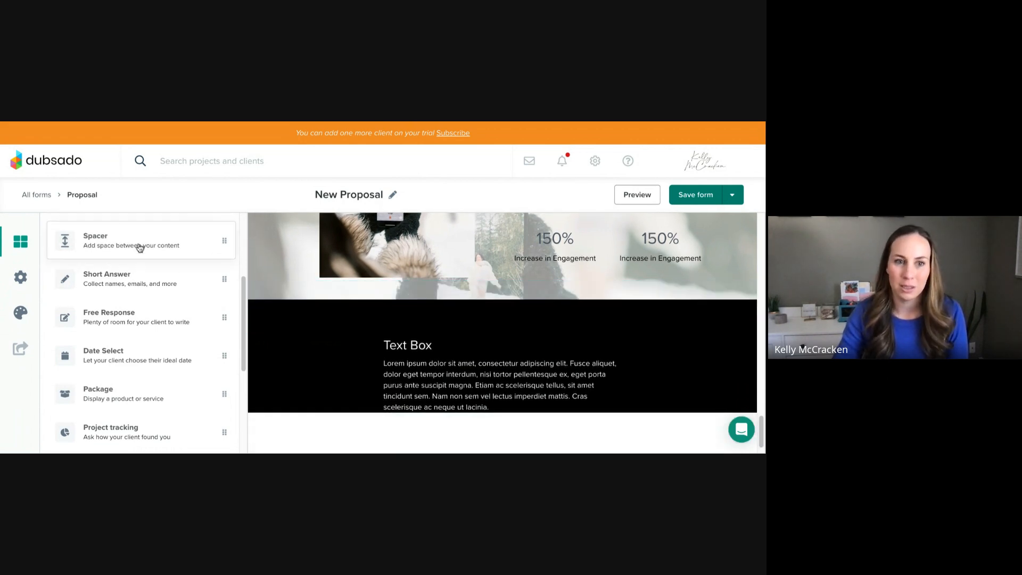
{"action": "left_click_drag", "start_coordinate": [130, 245], "coordinate": [468, 338]}
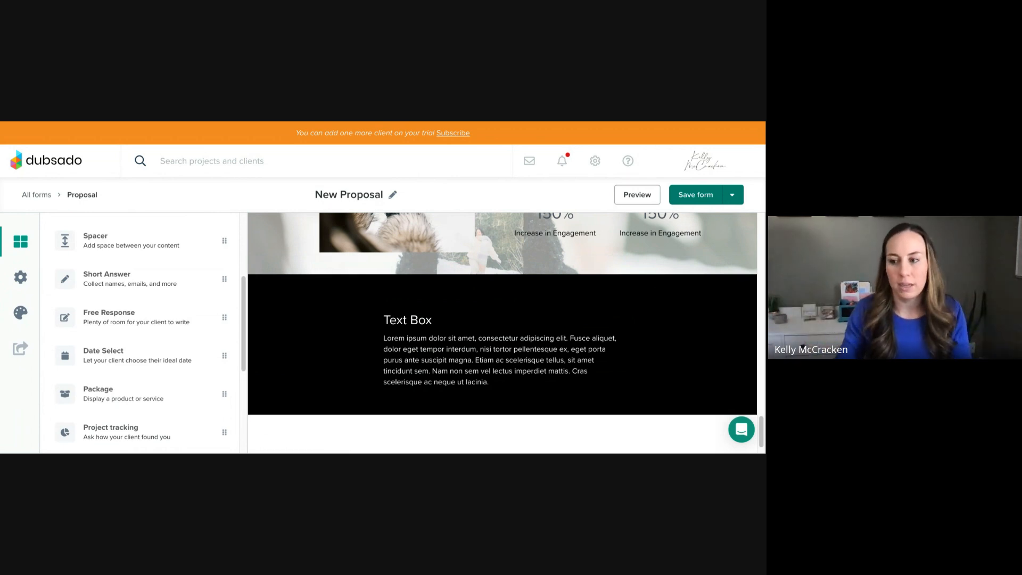
Add three new two-column containers at the end of the form, below the black container.
{"action": "scroll", "coordinate": [641, 294], "scroll_direction": "down", "scroll_amount": 1}
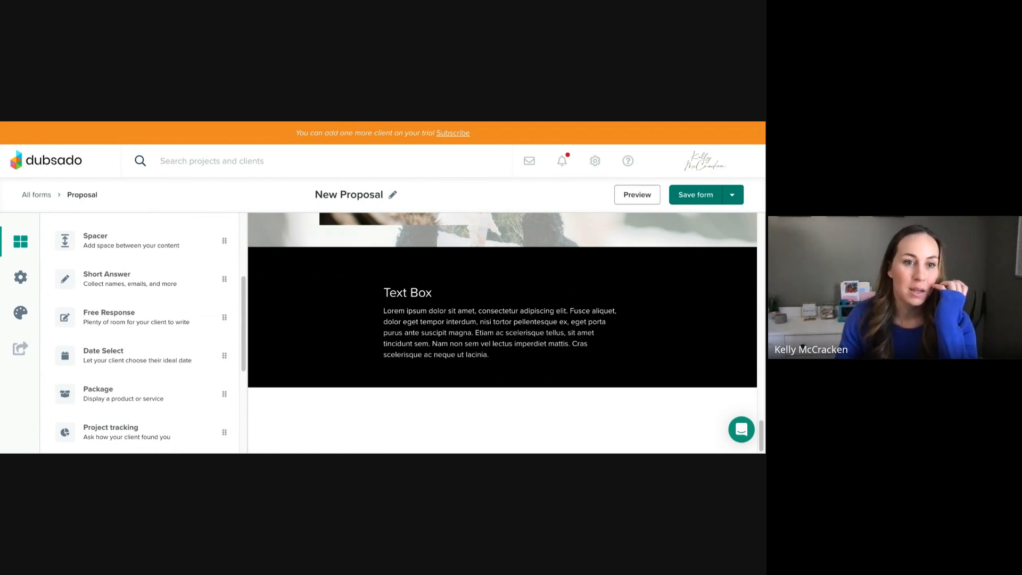
{"action": "scroll", "coordinate": [139, 333], "scroll_direction": "up", "scroll_amount": 3}
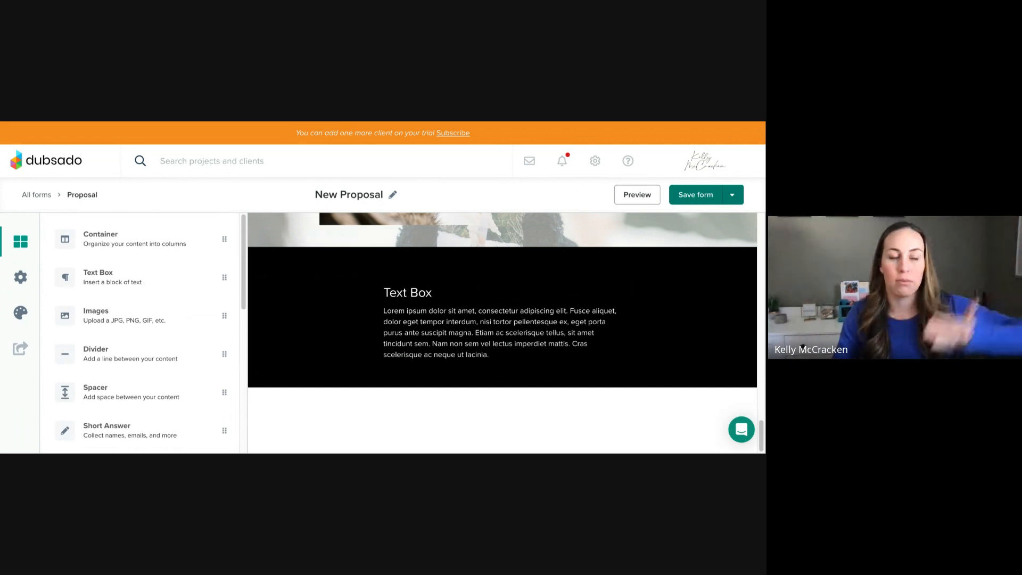
{"action": "scroll", "coordinate": [139, 333], "scroll_direction": "down", "scroll_amount": 1}
{"action": "scroll", "coordinate": [139, 333], "scroll_direction": "up", "scroll_amount": 1}
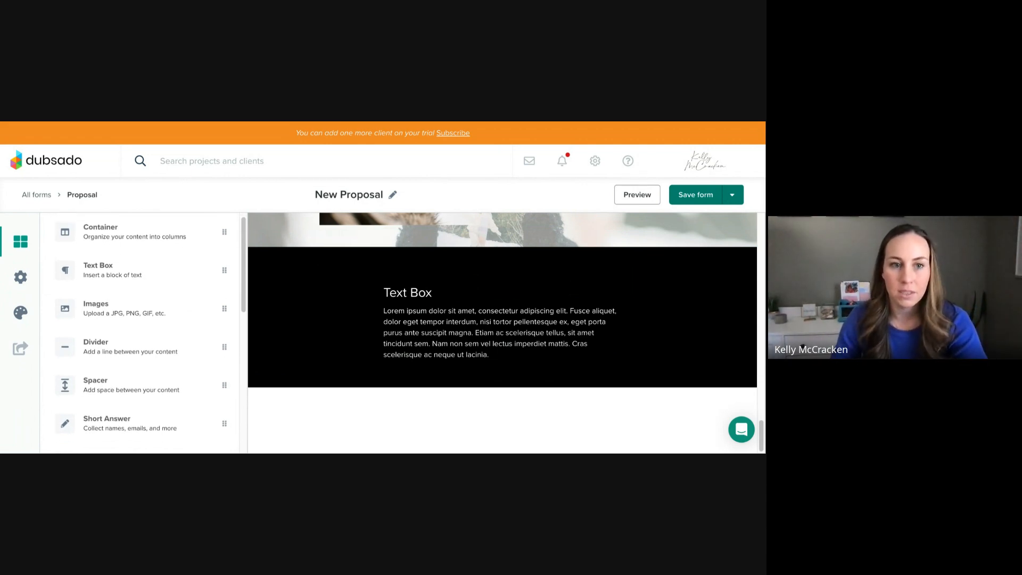
{"action": "left_click", "coordinate": [118, 244]}
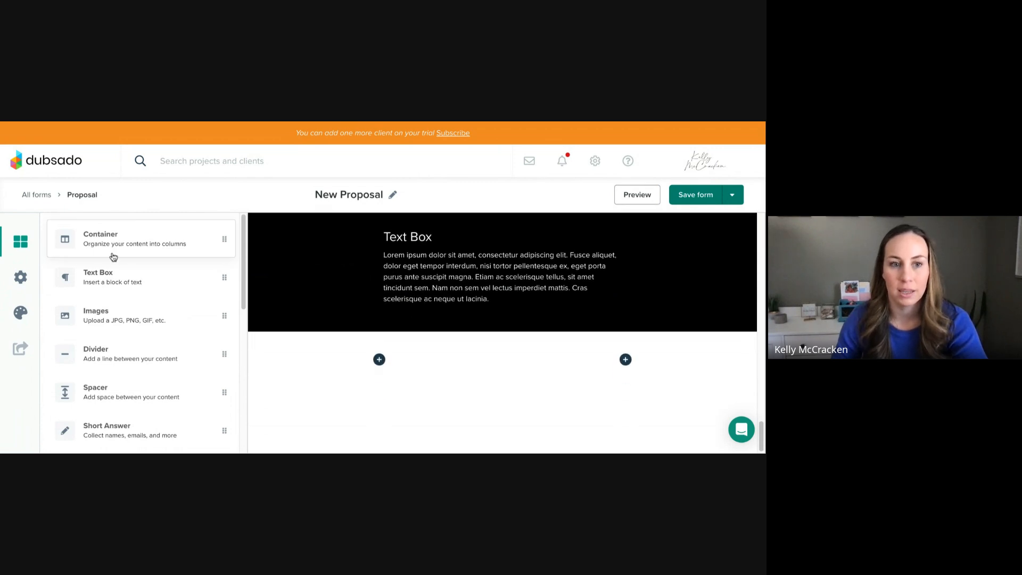
{"action": "left_click", "coordinate": [115, 248]}
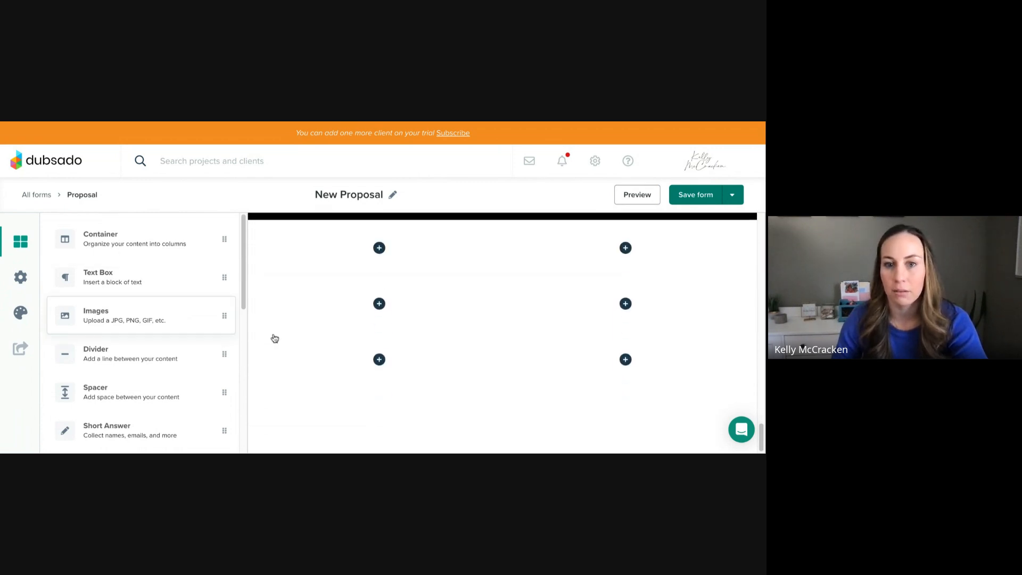
Change the first of the three new containers, directly below the black one, to a single column.
{"action": "scroll", "coordinate": [371, 348], "scroll_direction": "up", "scroll_amount": 1}
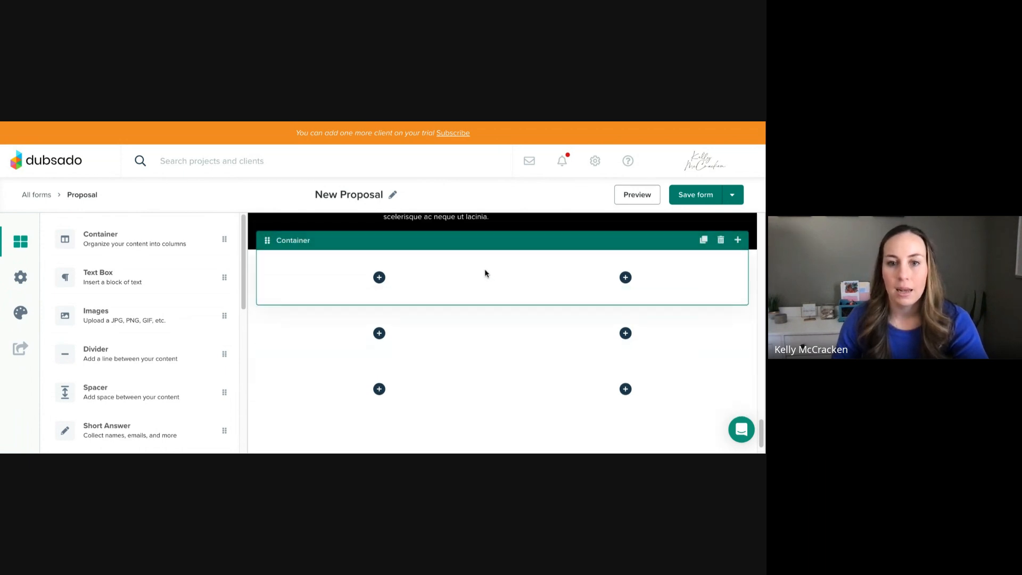
{"action": "left_click", "coordinate": [484, 272]}
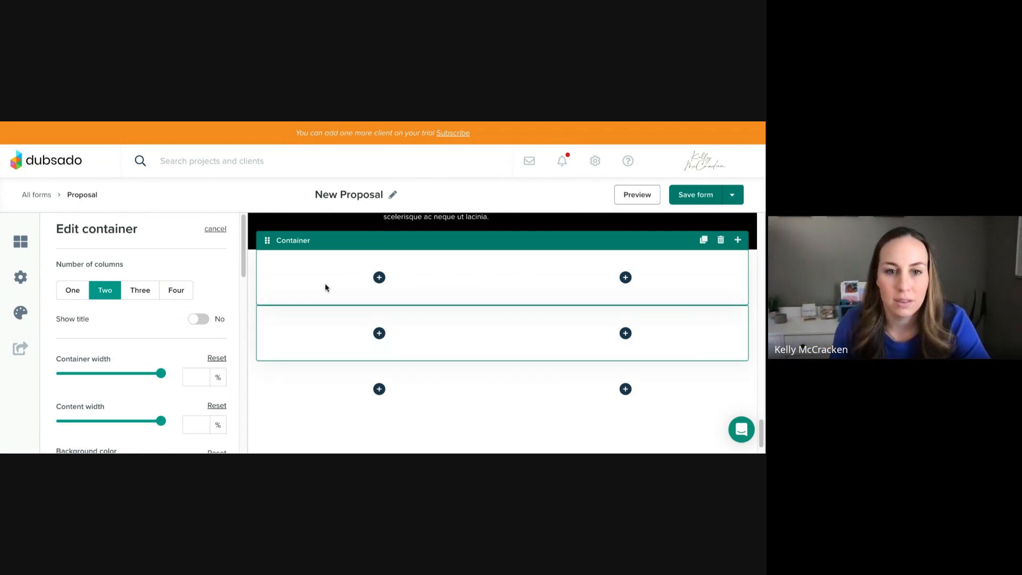
{"action": "left_click", "coordinate": [82, 299]}
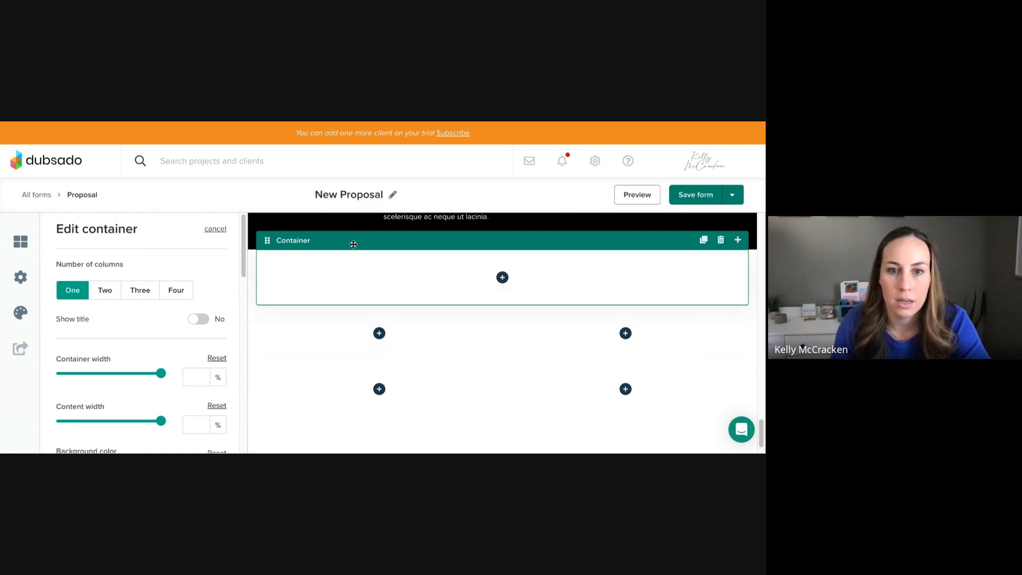
Give the single-column container below the black one the background color #96897c and a container width of 100%.
{"action": "scroll", "coordinate": [117, 389], "scroll_direction": "down", "scroll_amount": 1}
{"action": "left_click", "coordinate": [95, 445]}
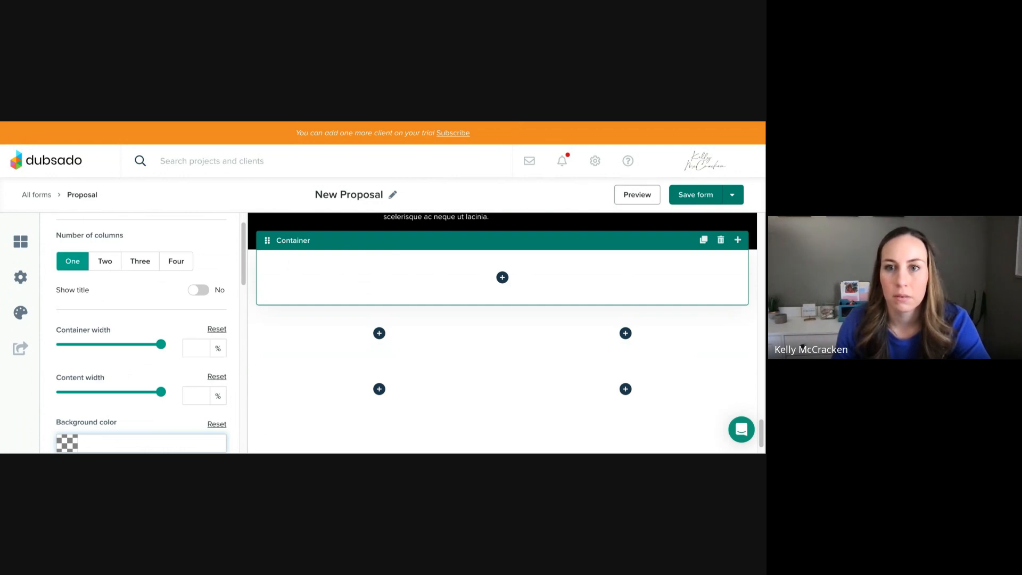
{"action": "scroll", "coordinate": [141, 341], "scroll_direction": "down", "scroll_amount": 1}
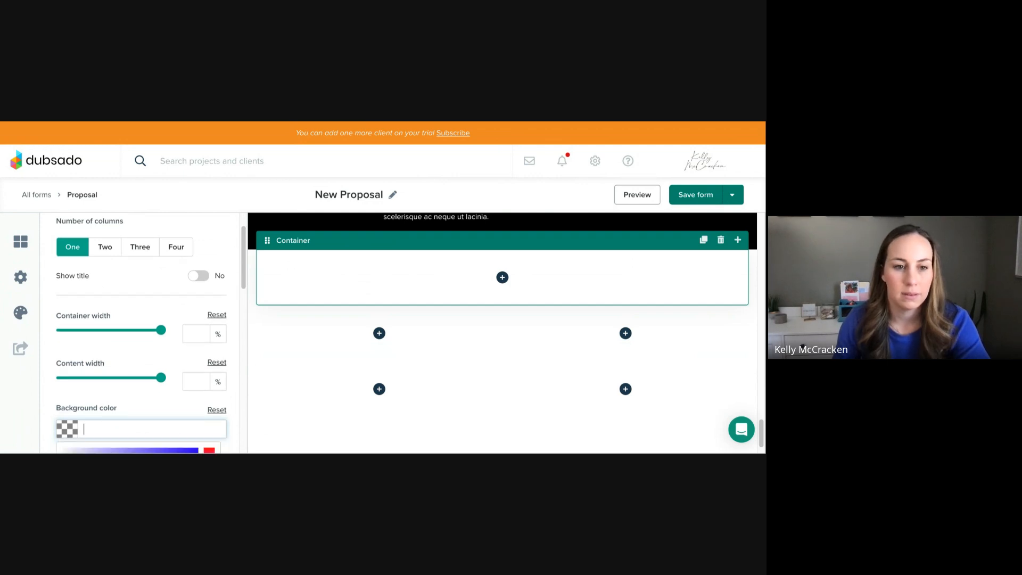
{"action": "type", "text": "#96897c"}
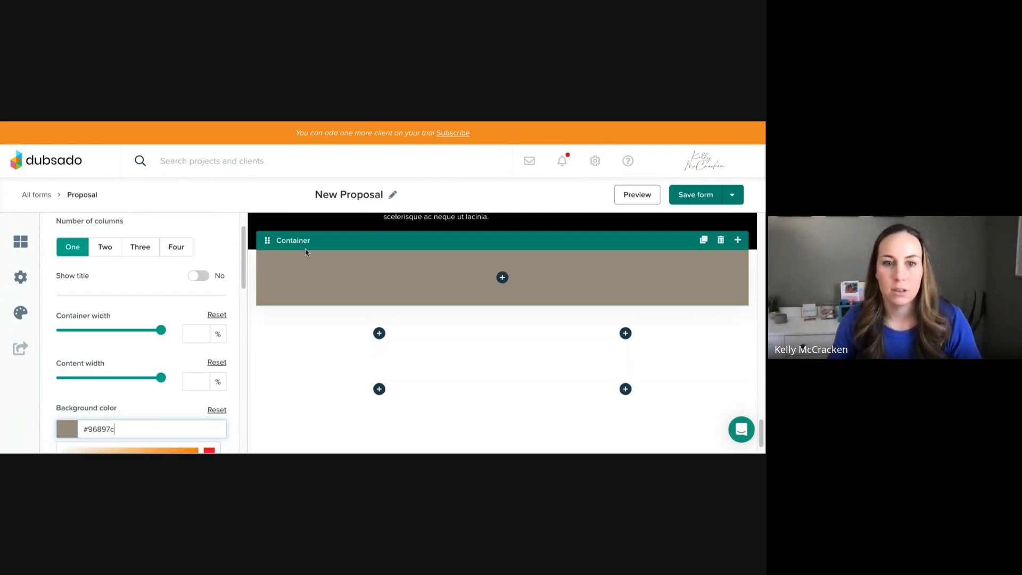
{"action": "left_click", "coordinate": [163, 332]}
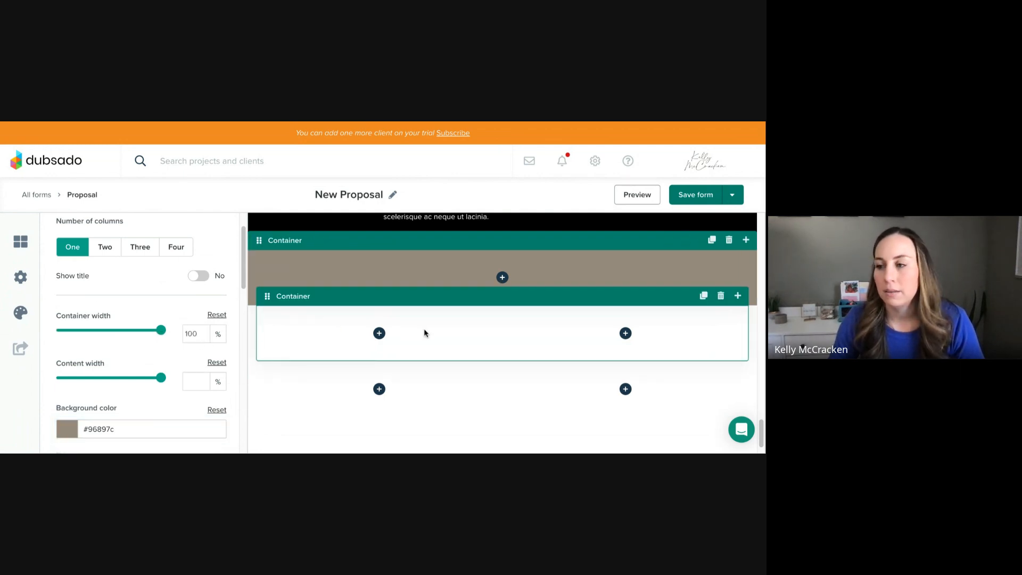
Give the container directly below the taupe one the background color #ffffff and change it to a single column.
{"action": "left_click", "coordinate": [432, 306]}
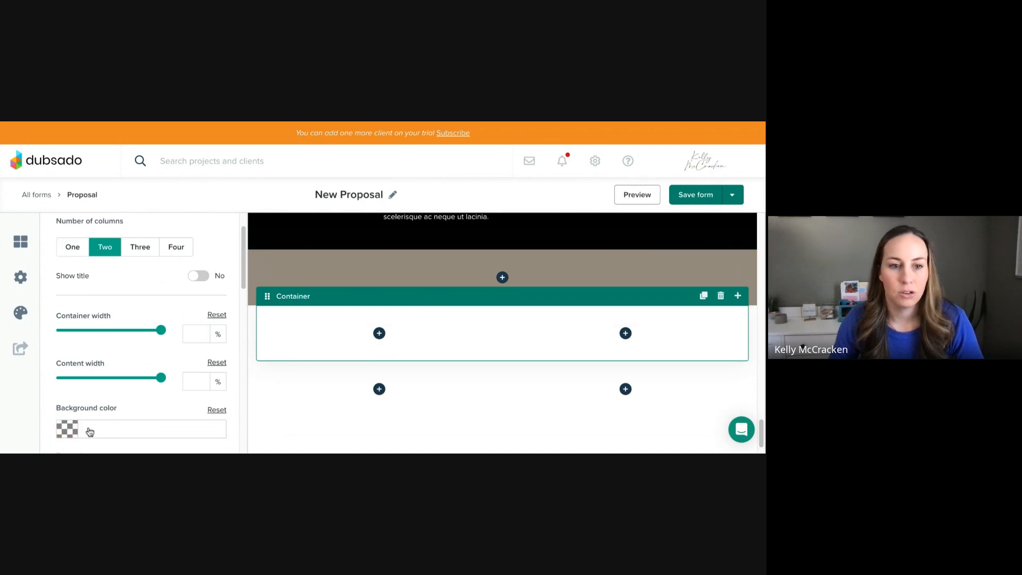
{"action": "left_click", "coordinate": [63, 433]}
{"action": "scroll", "coordinate": [99, 364], "scroll_direction": "down", "scroll_amount": 1}
{"action": "scroll", "coordinate": [121, 414], "scroll_direction": "down", "scroll_amount": 1}
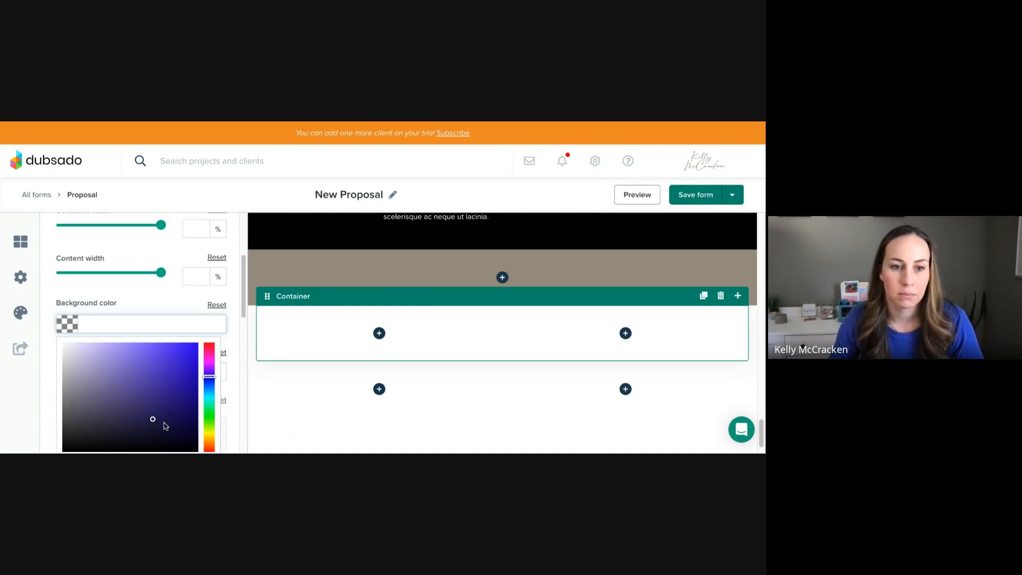
{"action": "mouse_move", "coordinate": [153, 422]}
{"action": "left_mouse_down"}
{"action": "mouse_move", "coordinate": [120, 442]}
{"action": "mouse_move", "coordinate": [55, 333]}
{"action": "left_mouse_up"}
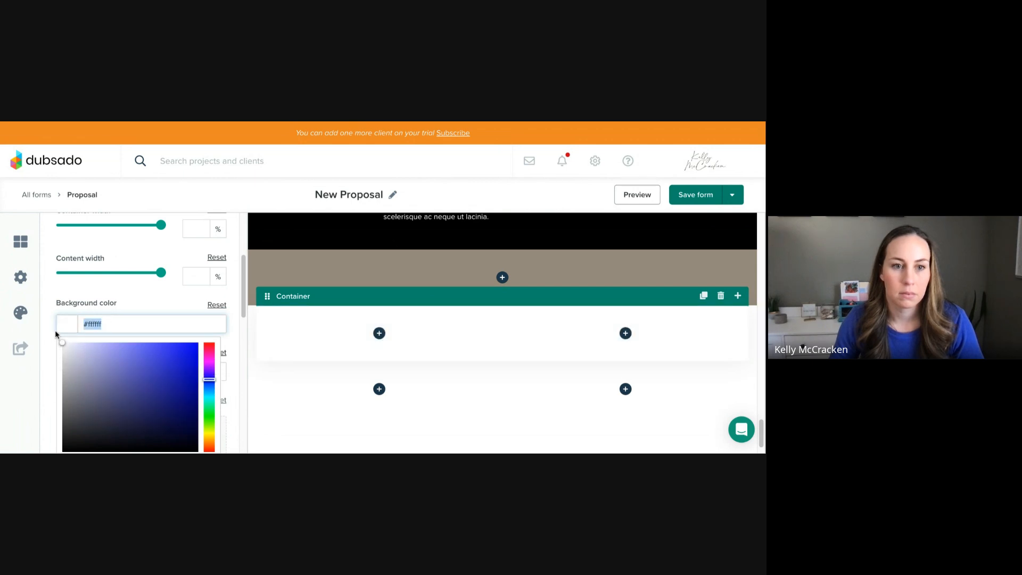
{"action": "scroll", "coordinate": [196, 282], "scroll_direction": "up", "scroll_amount": 3}
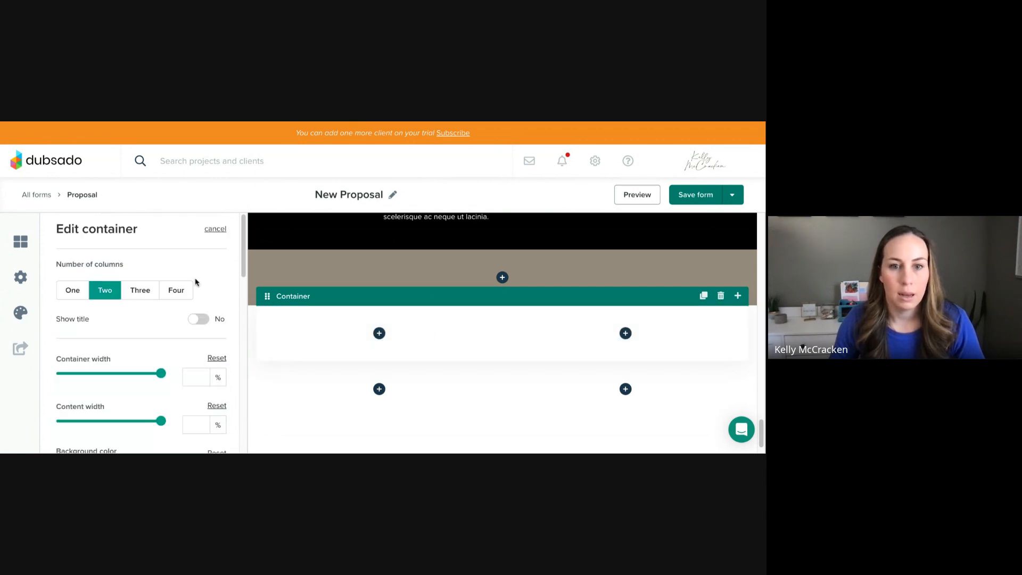
{"action": "left_click", "coordinate": [69, 292]}
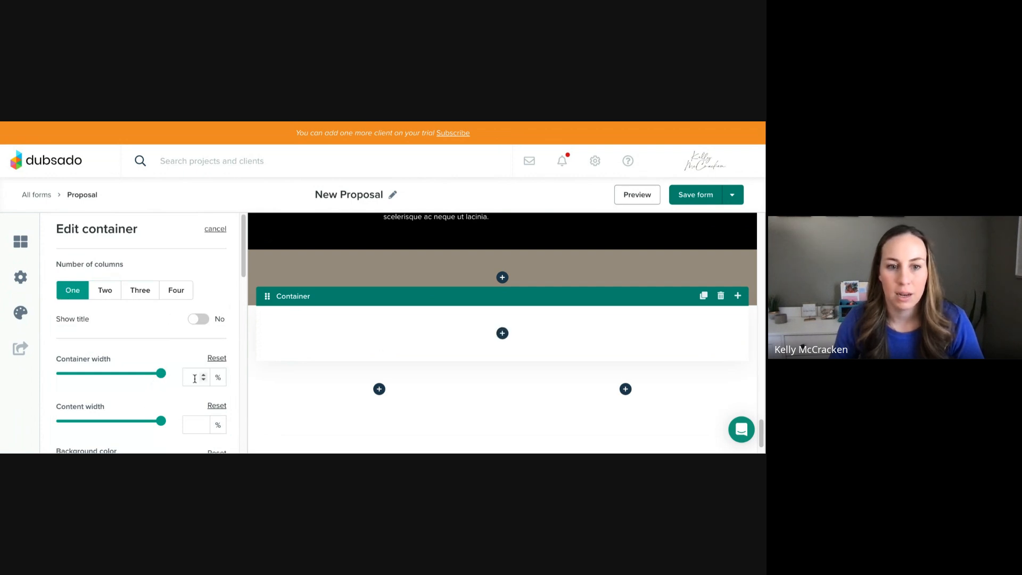
Set the white container's width to 80% and move it inside the taupe container.
{"action": "left_click_drag", "start_coordinate": [193, 378], "coordinate": [177, 381]}
{"action": "type", "text": "80"}
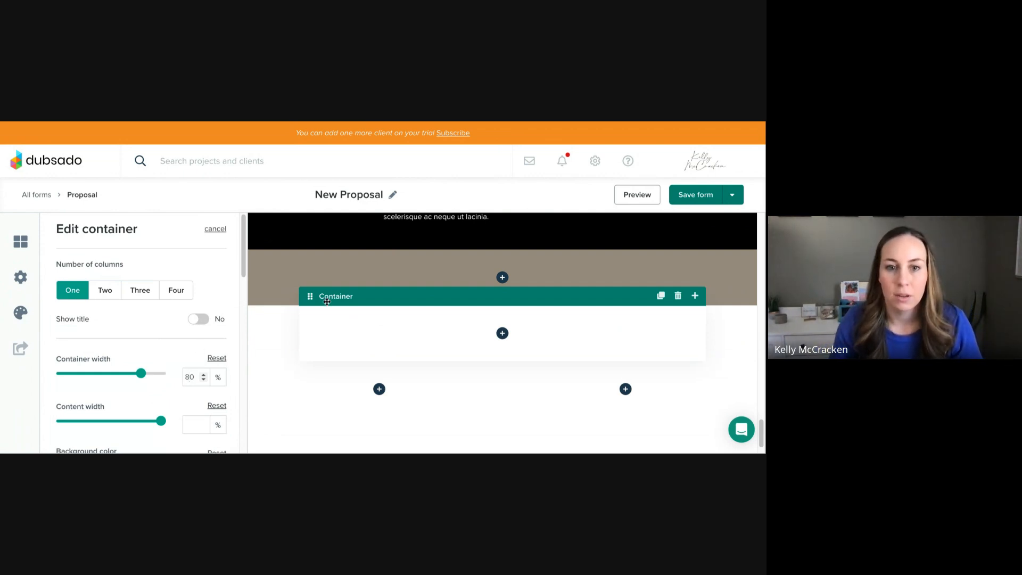
{"action": "left_click_drag", "start_coordinate": [327, 302], "coordinate": [350, 288]}
{"action": "left_click", "coordinate": [332, 286]}
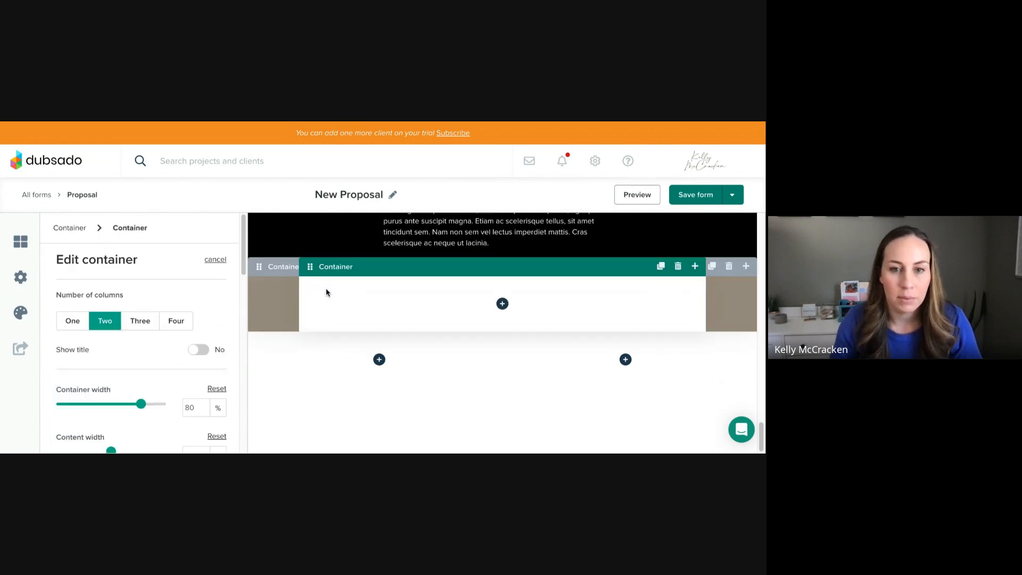
Set the nested white container's top, bottom, right and left padding to 10 px each.
{"action": "scroll", "coordinate": [136, 358], "scroll_direction": "down", "scroll_amount": 8}
{"action": "scroll", "coordinate": [133, 367], "scroll_direction": "down", "scroll_amount": 10}
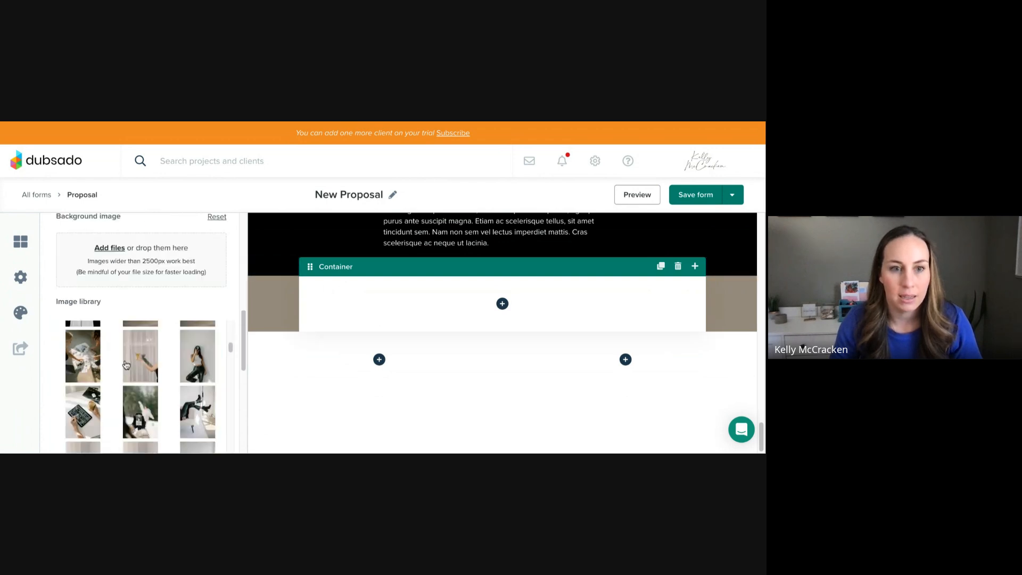
{"action": "scroll", "coordinate": [91, 423], "scroll_direction": "down", "scroll_amount": 2}
{"action": "type", "text": "10"}
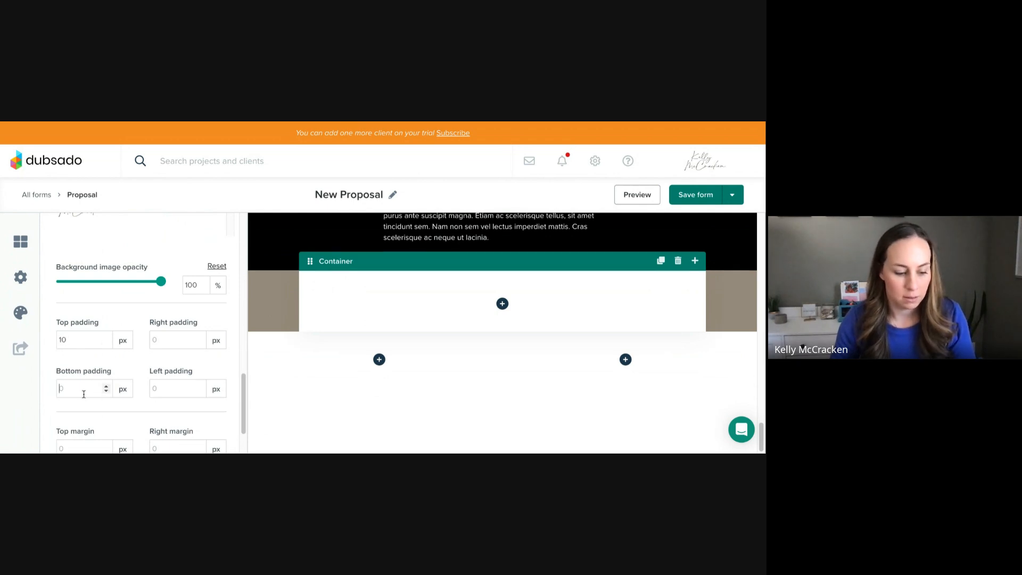
{"action": "type", "text": "10"}
{"action": "left_click", "coordinate": [160, 338]}
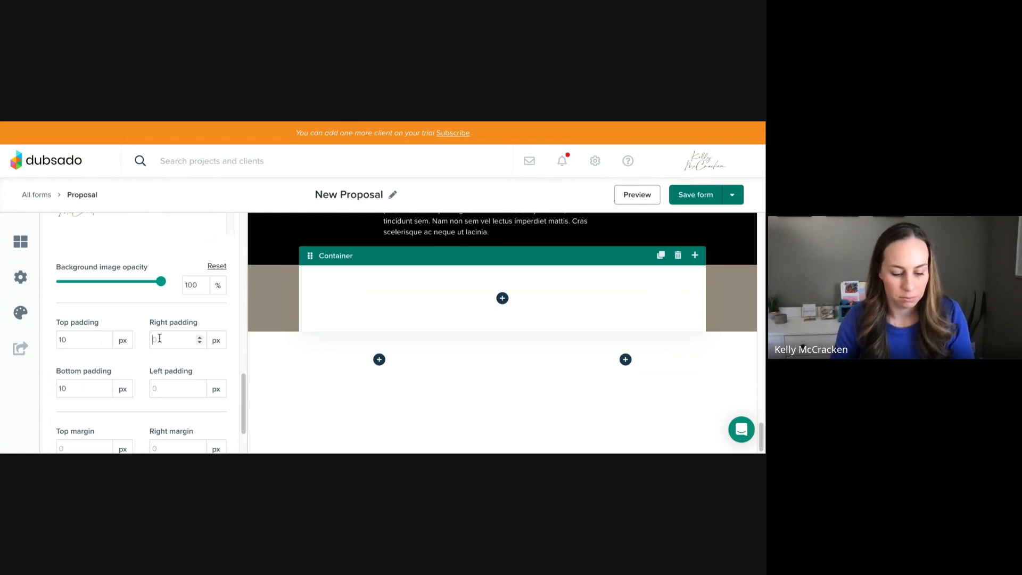
{"action": "type", "text": "10"}
{"action": "left_click", "coordinate": [158, 389]}
{"action": "type", "text": "1"}
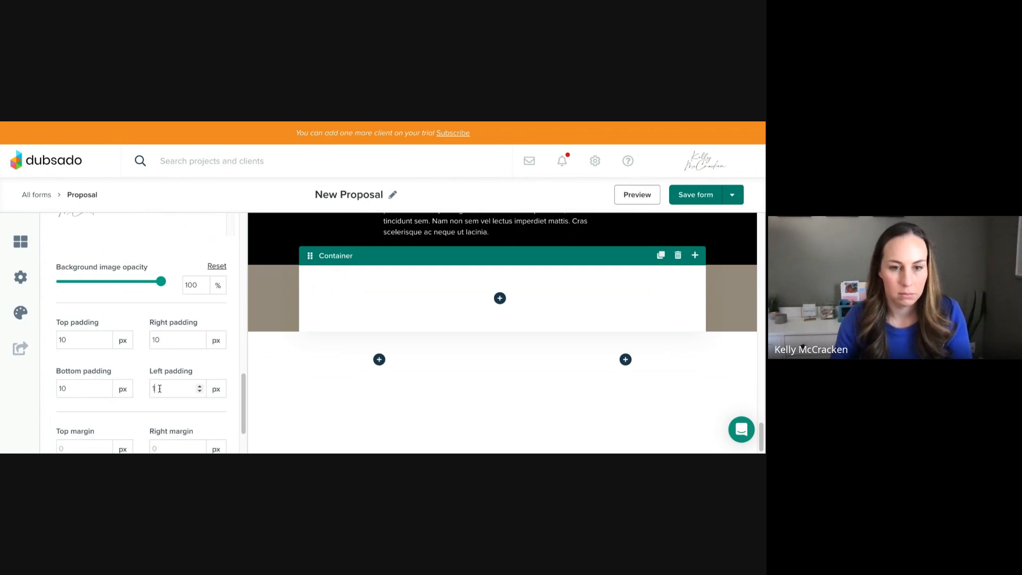
{"action": "type", "text": "0"}
Set the nested white container's top and bottom margins to 50 px each and save the form.
{"action": "scroll", "coordinate": [69, 446], "scroll_direction": "down", "scroll_amount": 1}
{"action": "left_click", "coordinate": [80, 431]}
{"action": "type", "text": "2"}
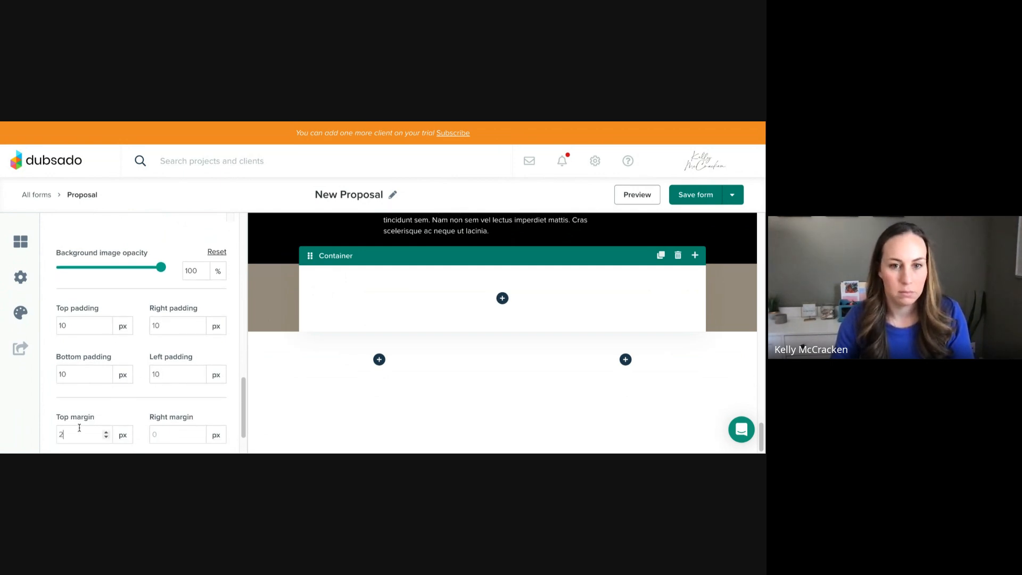
{"action": "type", "text": "5"}
{"action": "left_click_drag", "start_coordinate": [68, 444], "coordinate": [44, 437]}
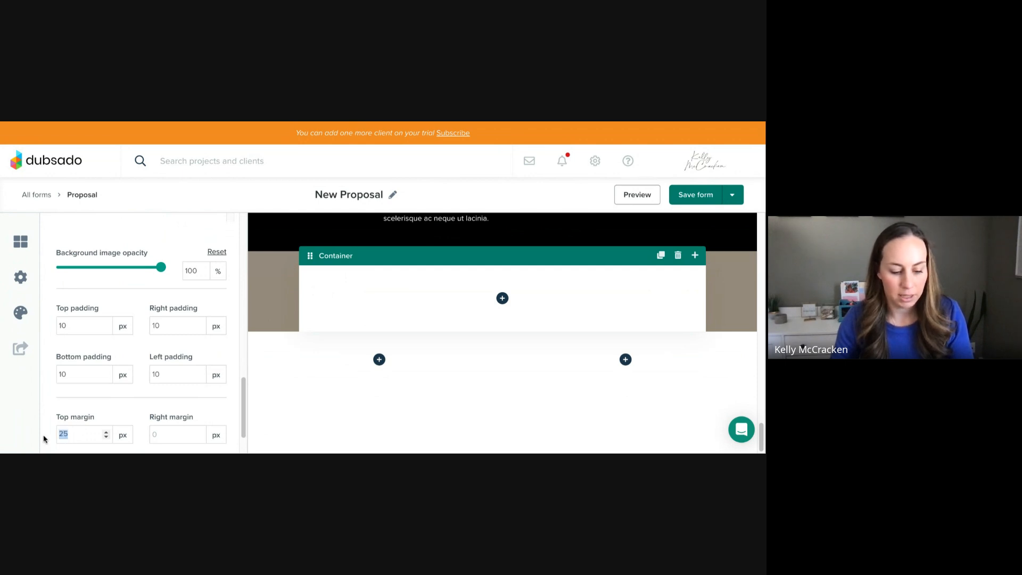
{"action": "type", "text": "50"}
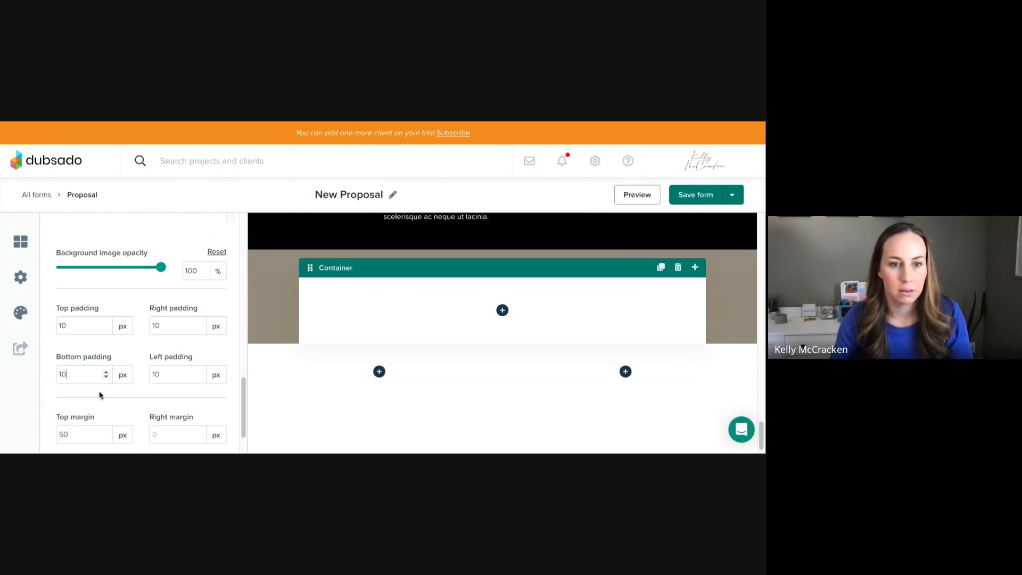
{"action": "scroll", "coordinate": [99, 396], "scroll_direction": "down", "scroll_amount": 1}
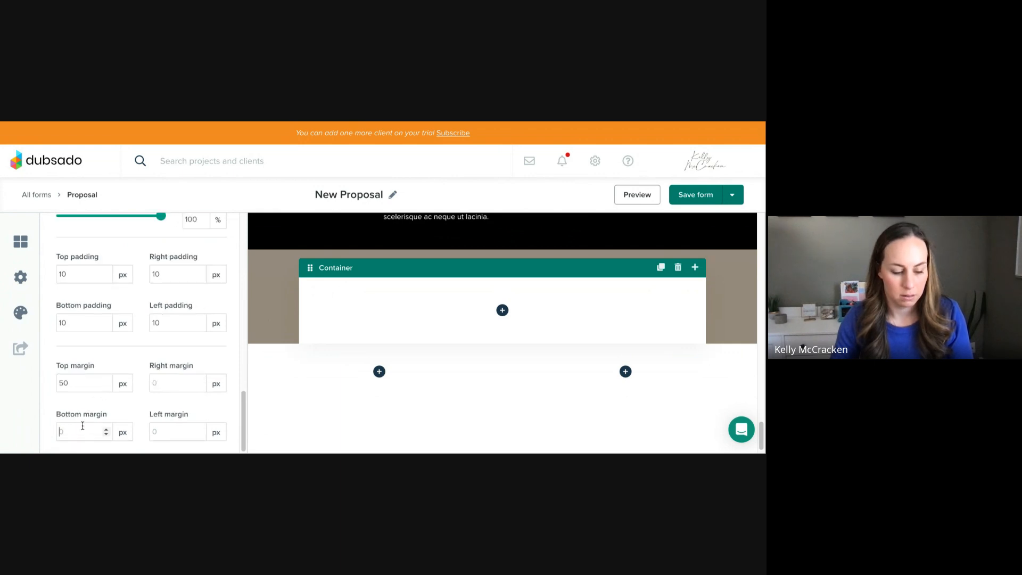
{"action": "type", "text": "50"}
{"action": "left_click", "coordinate": [156, 386]}
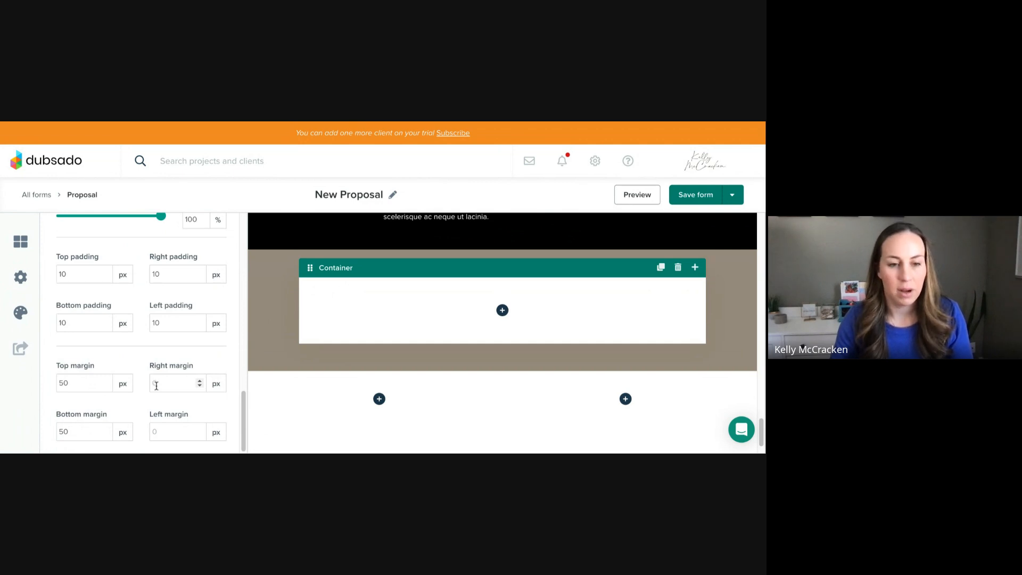
{"action": "left_click", "coordinate": [681, 204]}
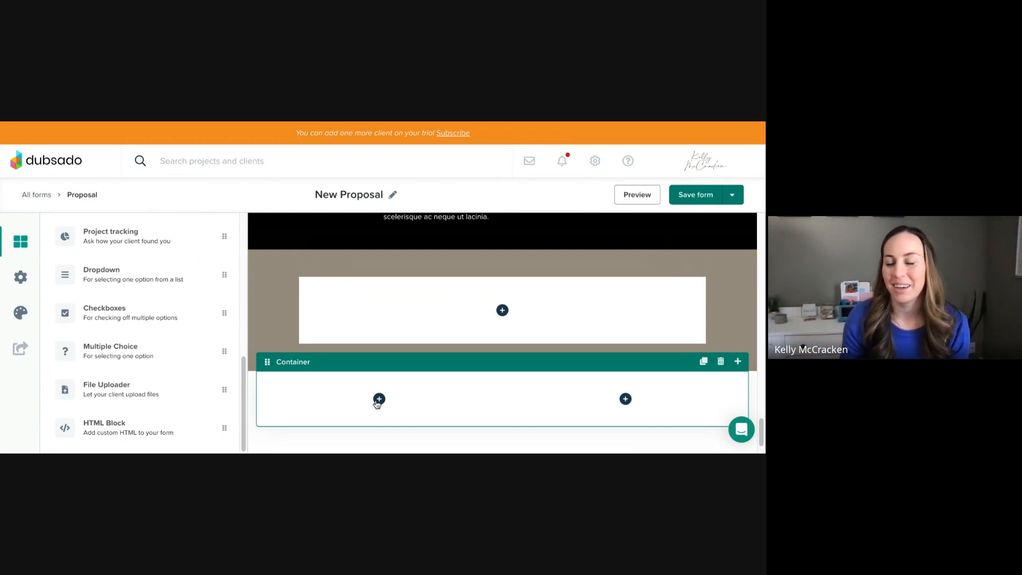
In the last two-column container, add the image haute-stock-photography-subscription-modern-muse-collection-final-12.jpg to the first column and a text box to the second.
{"action": "scroll", "coordinate": [391, 383], "scroll_direction": "down", "scroll_amount": 2}
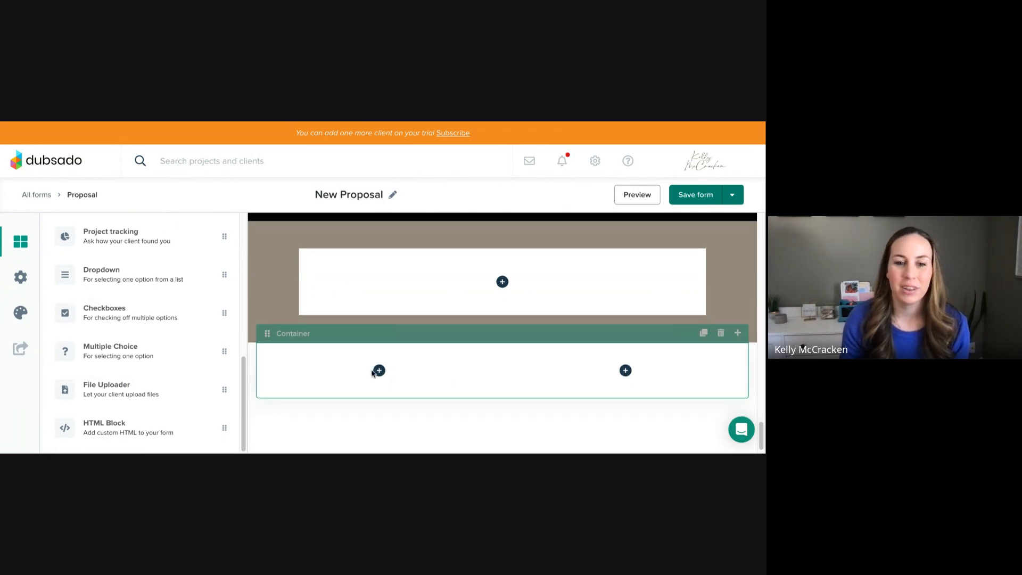
{"action": "left_click", "coordinate": [379, 370]}
{"action": "scroll", "coordinate": [360, 381], "scroll_direction": "down", "scroll_amount": 2}
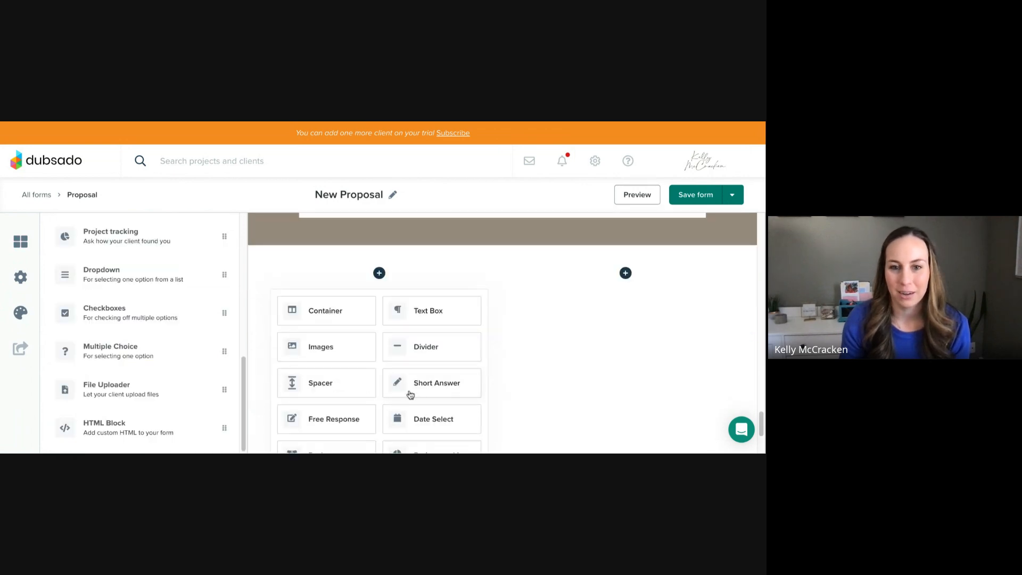
{"action": "left_click", "coordinate": [320, 363]}
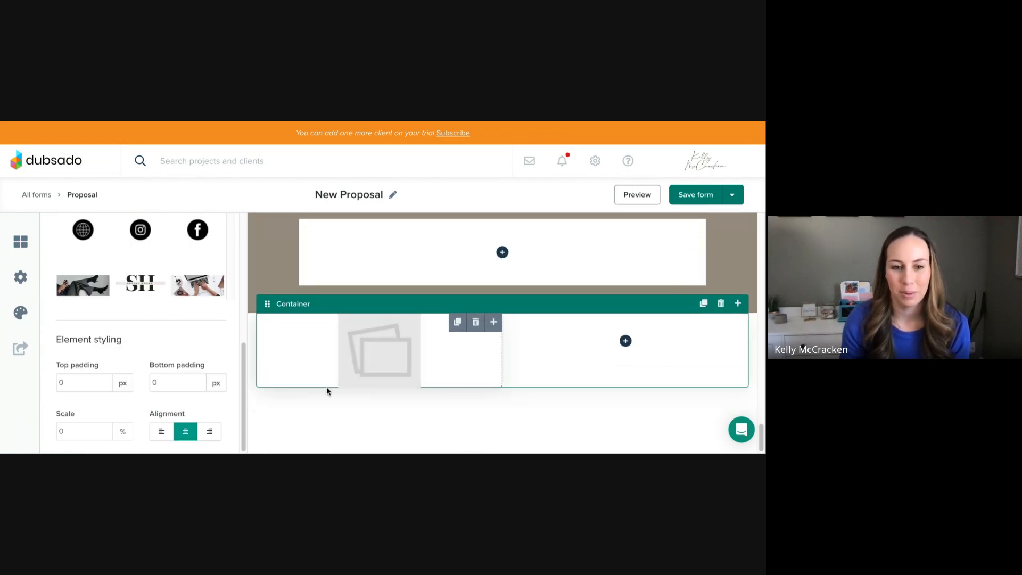
{"action": "scroll", "coordinate": [147, 288], "scroll_direction": "down", "scroll_amount": 4}
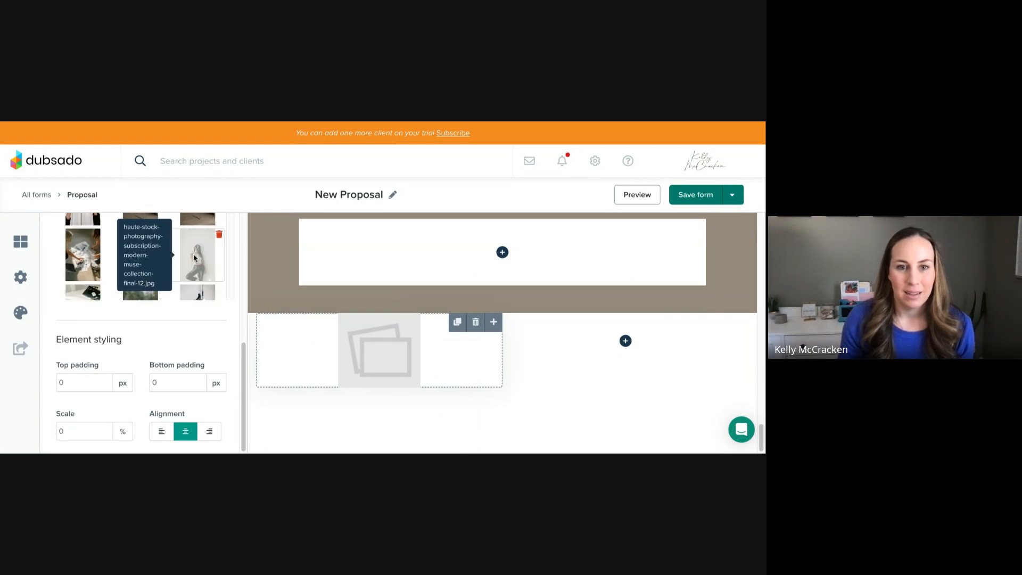
{"action": "left_click", "coordinate": [192, 259]}
{"action": "scroll", "coordinate": [378, 319], "scroll_direction": "down", "scroll_amount": 1}
{"action": "left_click", "coordinate": [625, 273]}
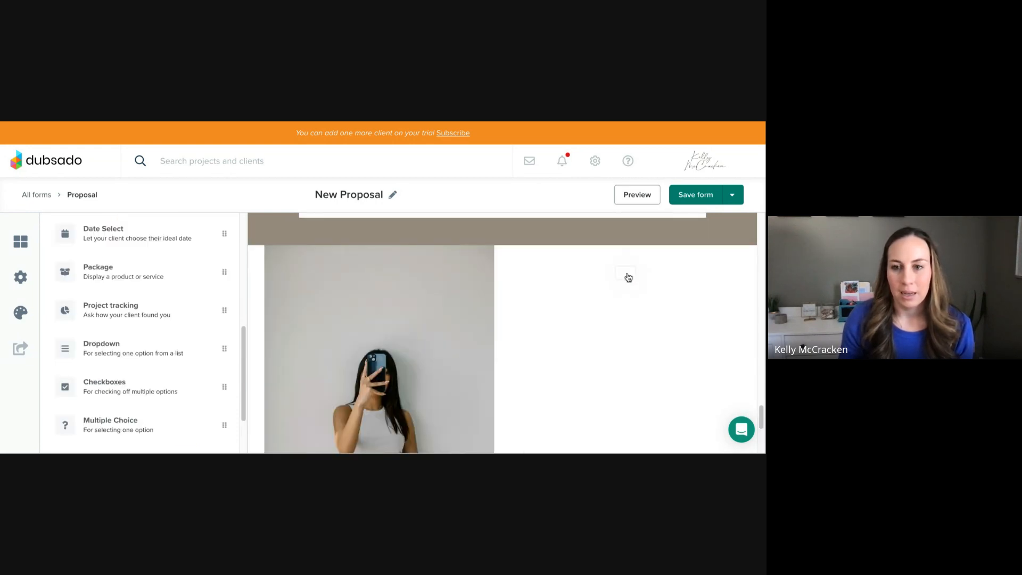
{"action": "left_click", "coordinate": [656, 318]}
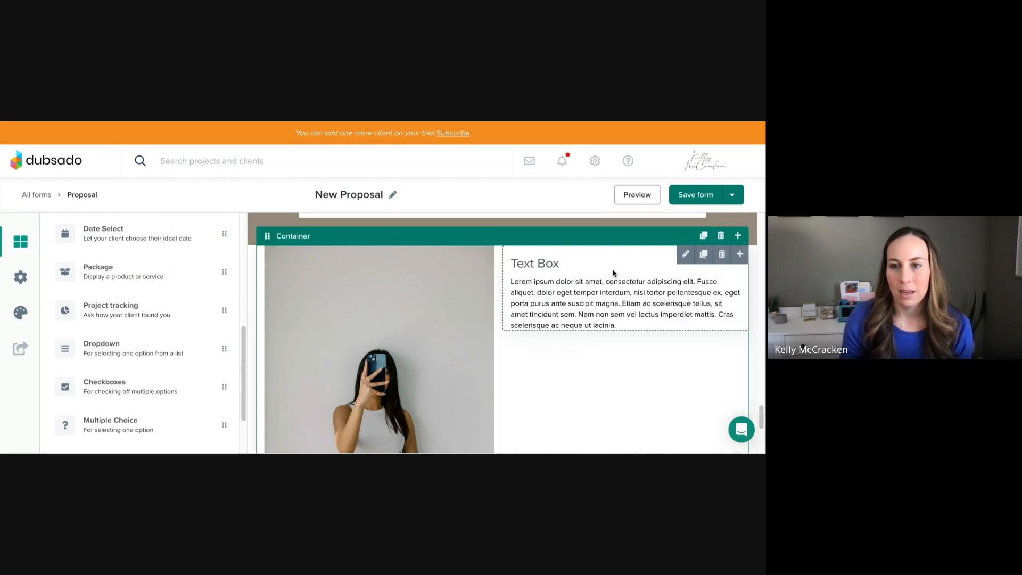
{"action": "left_click", "coordinate": [685, 254]}
{"action": "left_click_drag", "start_coordinate": [561, 263], "coordinate": [517, 263]}
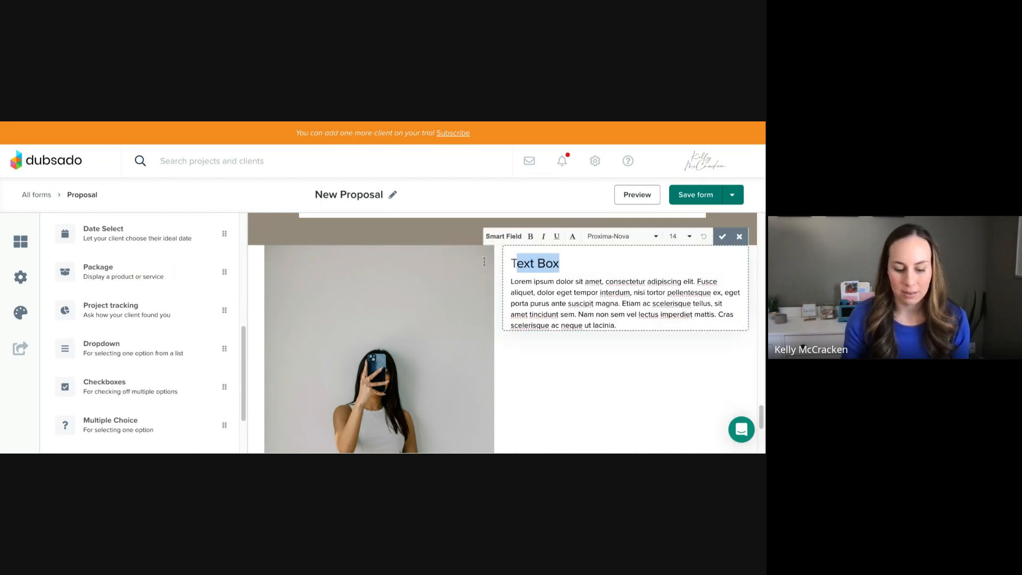
{"action": "left_click", "coordinate": [484, 262]}
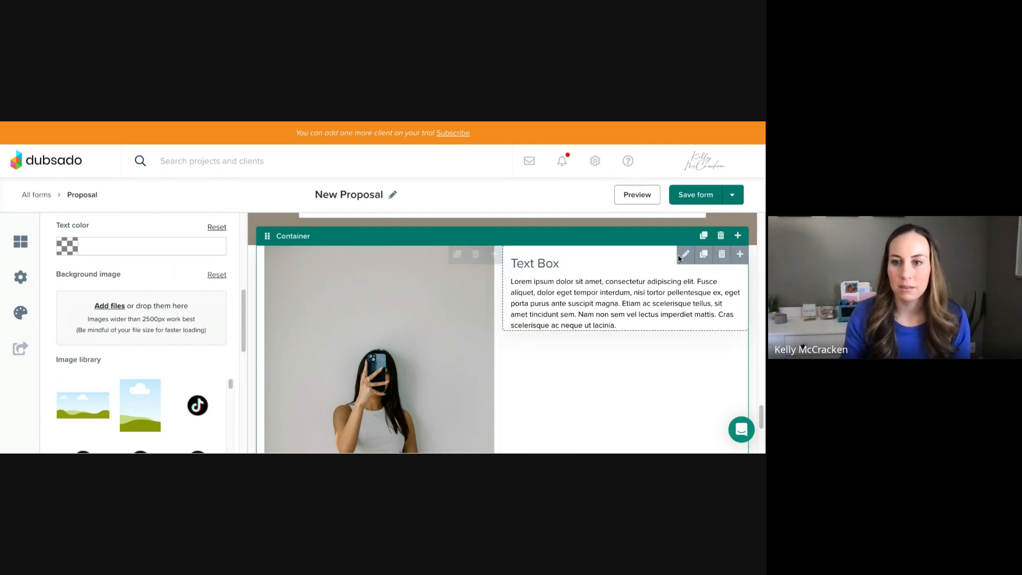
Replace the heading of the text box beside the photo with "Behind The Brand".
{"action": "left_click", "coordinate": [685, 254]}
{"action": "left_click_drag", "start_coordinate": [561, 263], "coordinate": [515, 261]}
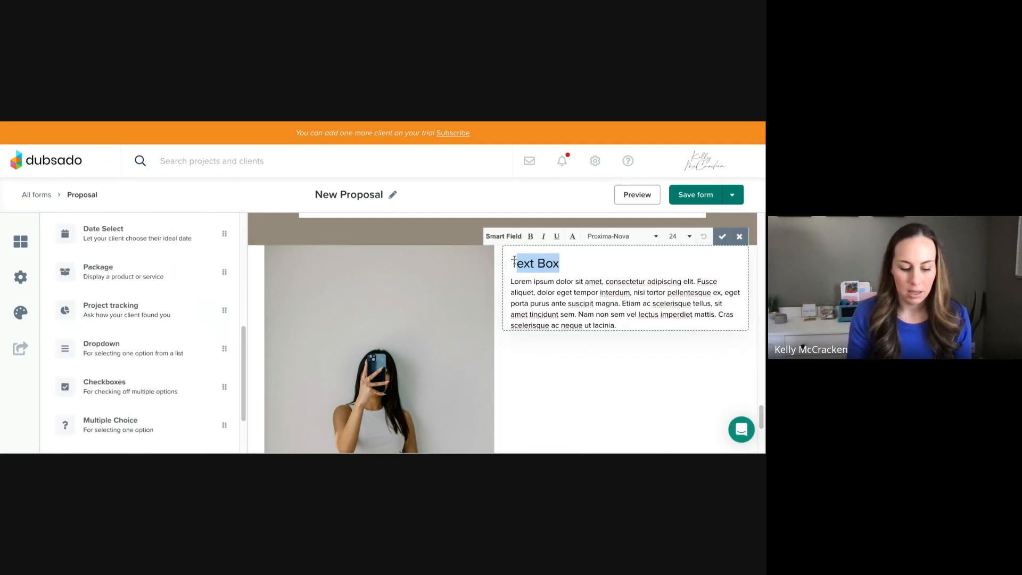
{"action": "key", "text": "BackSpace"}
{"action": "key", "text": "BackSpace"}
{"action": "type", "text": "Behind T"}
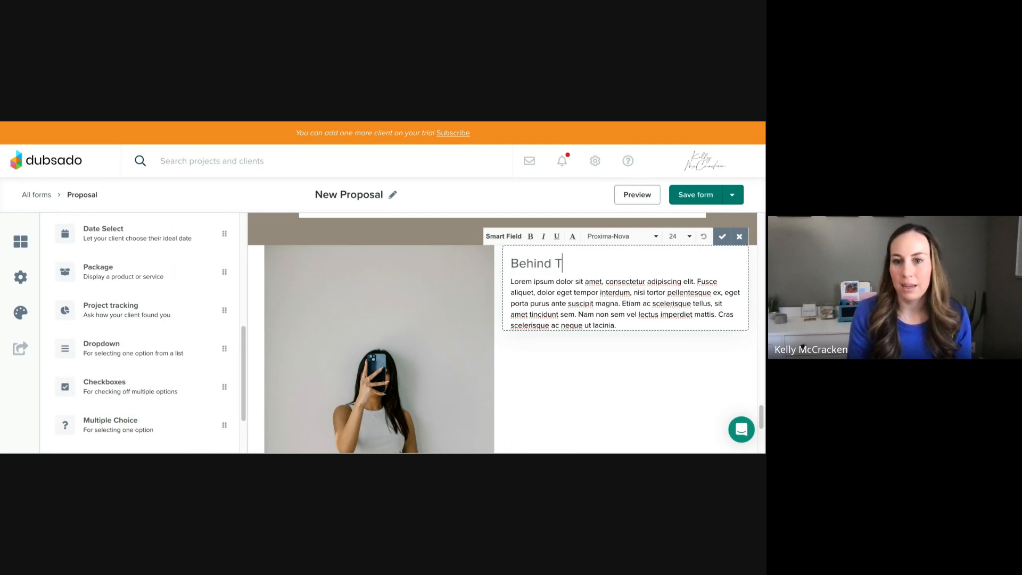
{"action": "type", "text": "he Brand"}
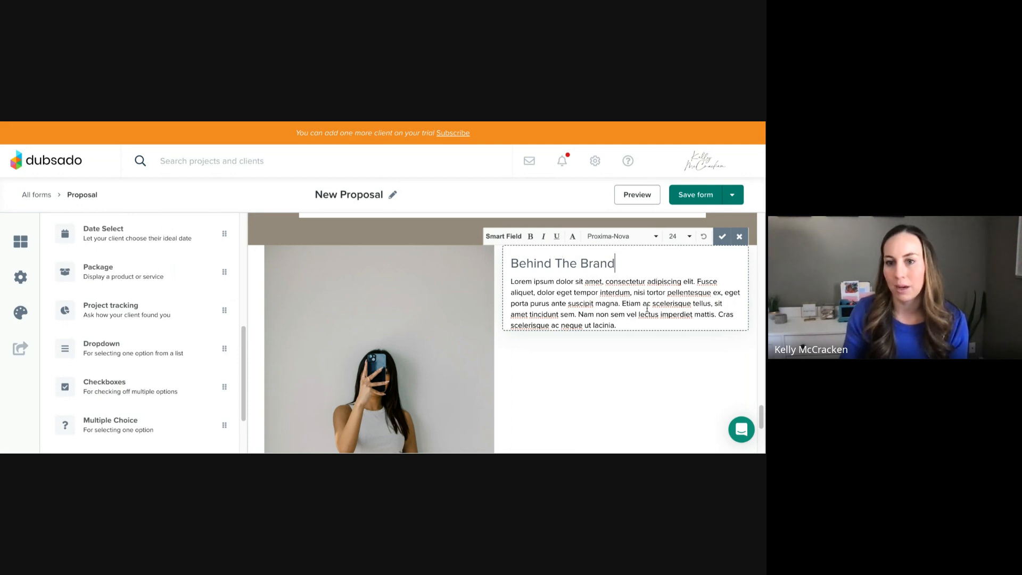
Duplicate the lorem ipsum paragraph below itself in the Behind The Brand text box and accept the text changes.
{"action": "left_click_drag", "start_coordinate": [625, 325], "coordinate": [503, 280]}
{"action": "key", "text": "ctrl+c"}
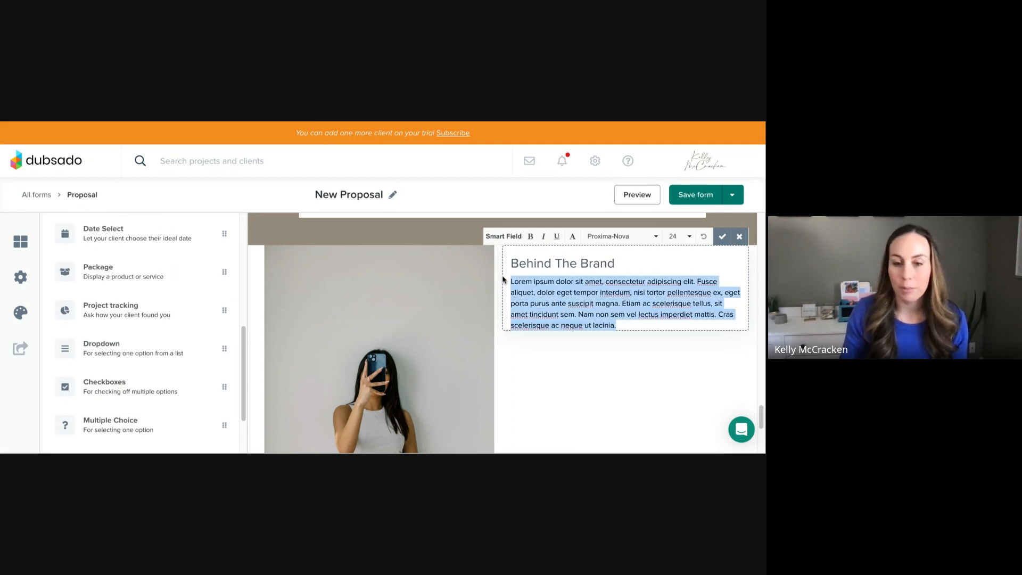
{"action": "left_click", "coordinate": [649, 325]}
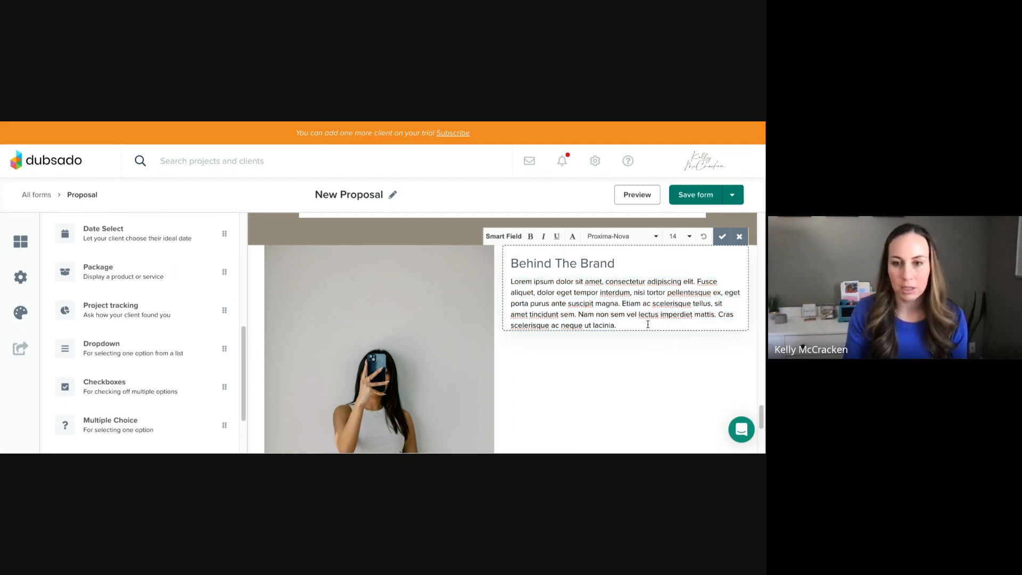
{"action": "key", "text": "Return"}
{"action": "key", "text": "ctrl+v"}
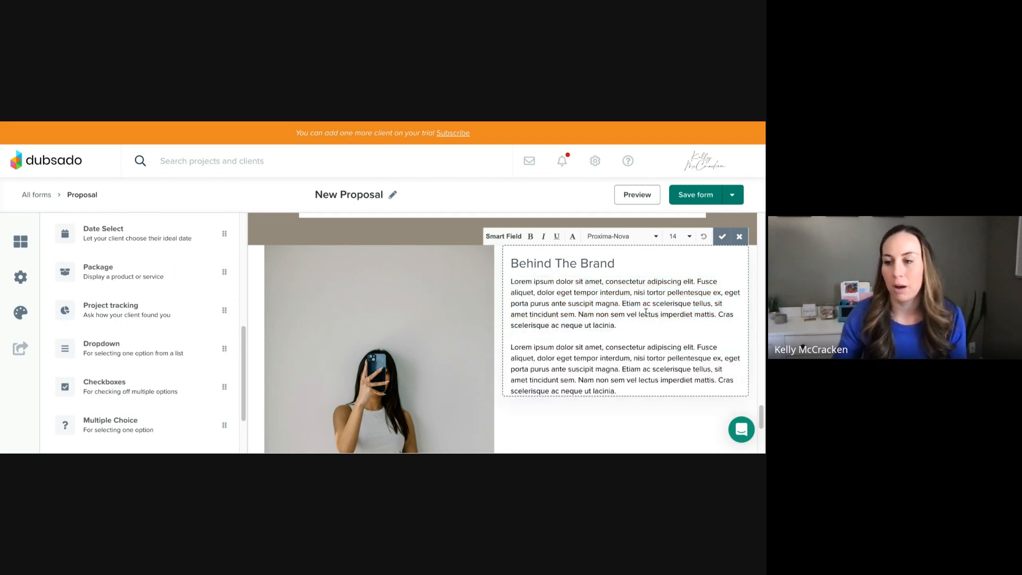
{"action": "left_click", "coordinate": [723, 238]}
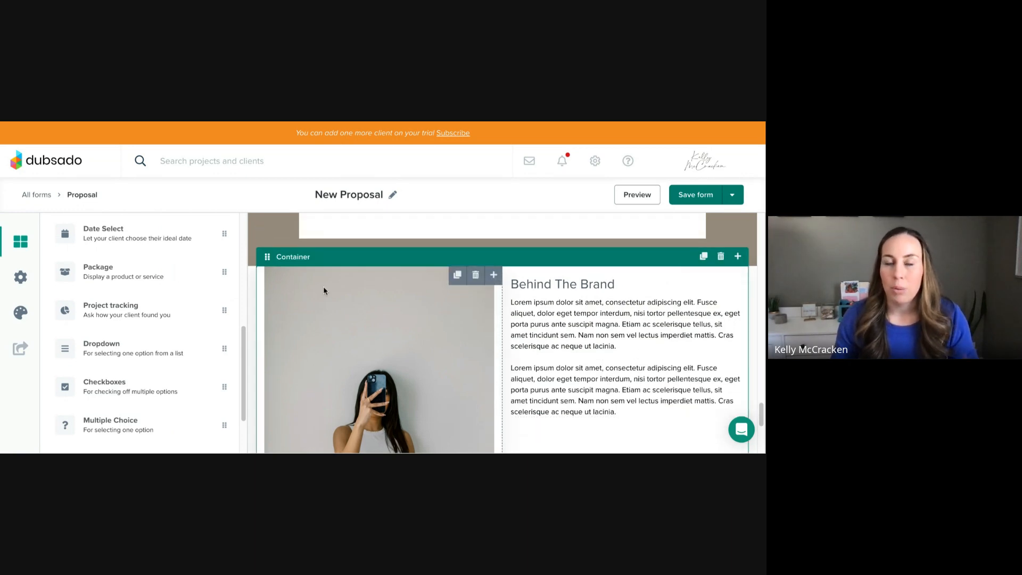
Add a nested container above the photo in the first column of the Behind The Brand section.
{"action": "scroll", "coordinate": [166, 269], "scroll_direction": "up", "scroll_amount": 3}
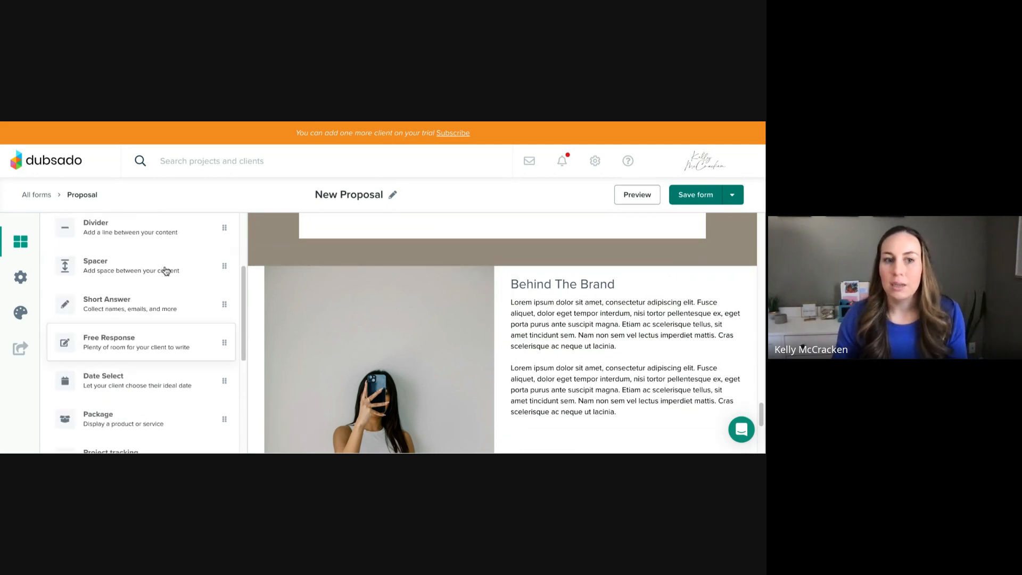
{"action": "scroll", "coordinate": [166, 271], "scroll_direction": "up", "scroll_amount": 3}
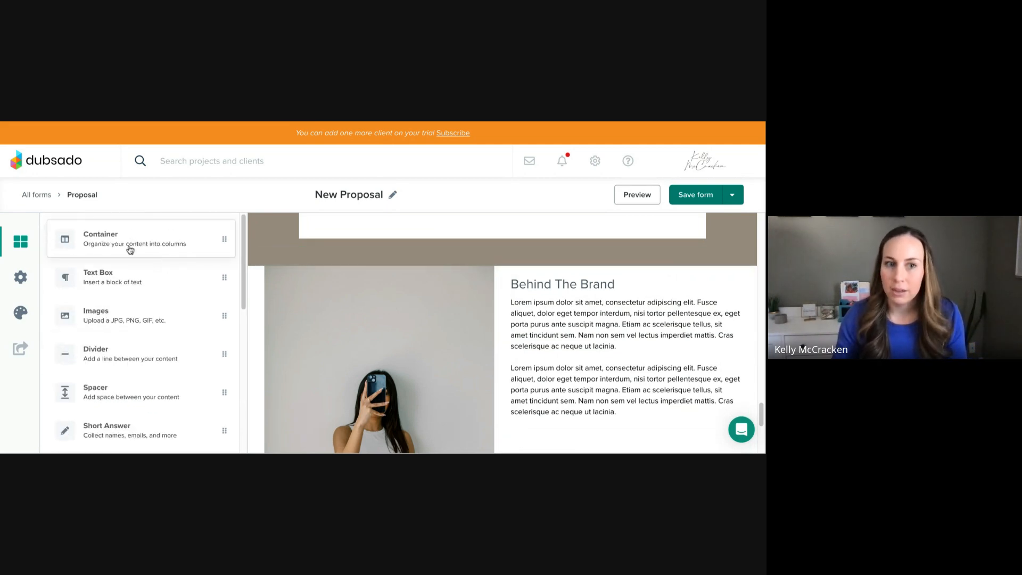
{"action": "left_click_drag", "start_coordinate": [130, 249], "coordinate": [372, 305]}
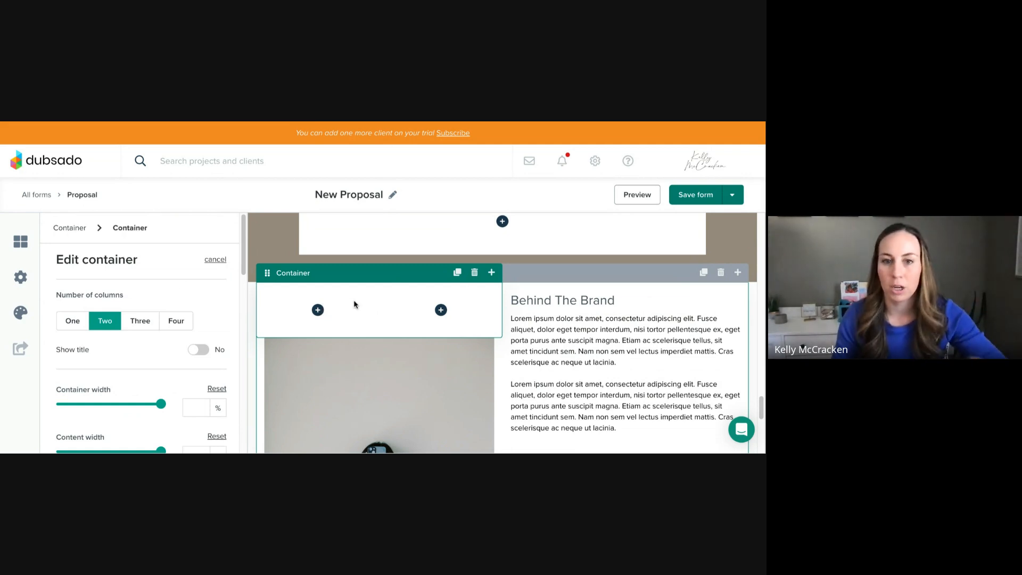
Delete the empty nested container above the photo and move the Behind The Brand container into the white container of the taupe section.
{"action": "left_click", "coordinate": [474, 272]}
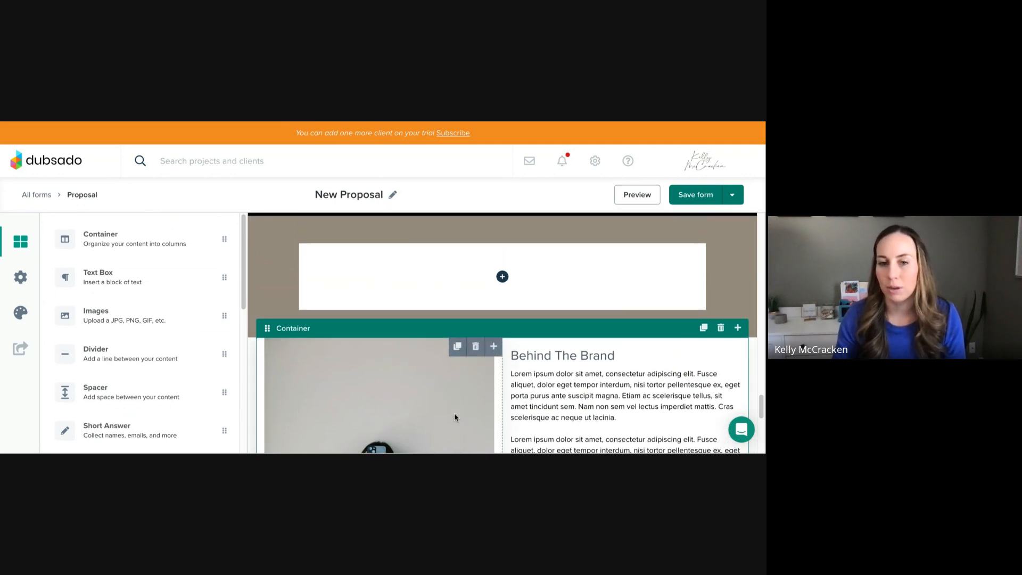
{"action": "left_click_drag", "start_coordinate": [376, 333], "coordinate": [380, 329]}
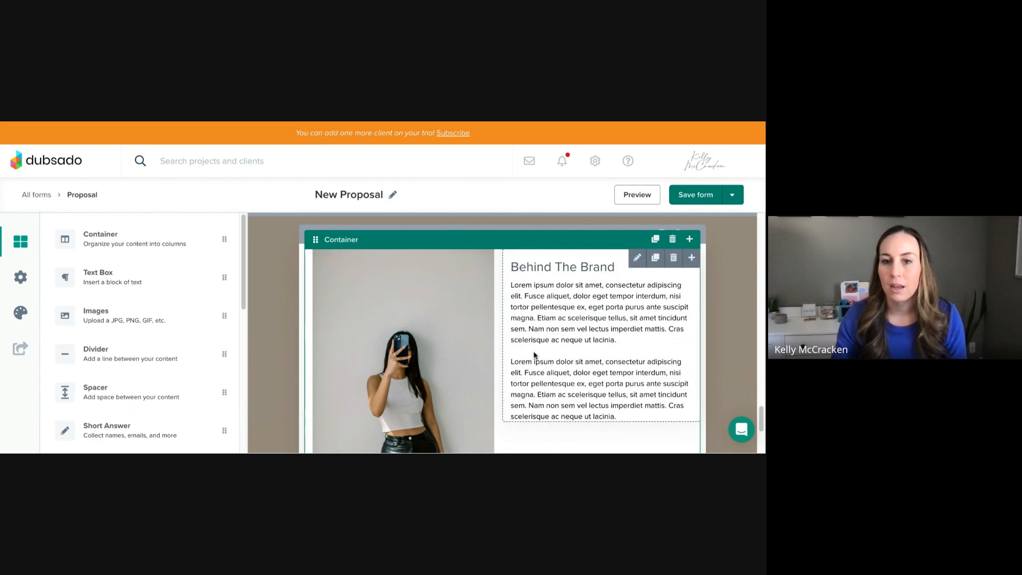
Save the proposal form with the Behind The Brand content nested in the taupe section.
{"action": "scroll", "coordinate": [534, 355], "scroll_direction": "down", "scroll_amount": 2}
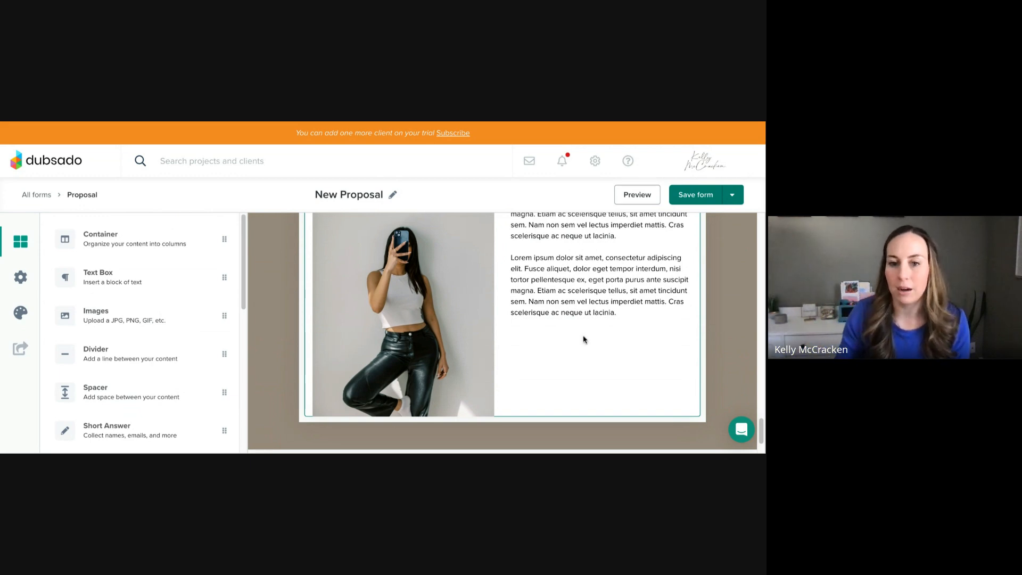
{"action": "left_click", "coordinate": [691, 195]}
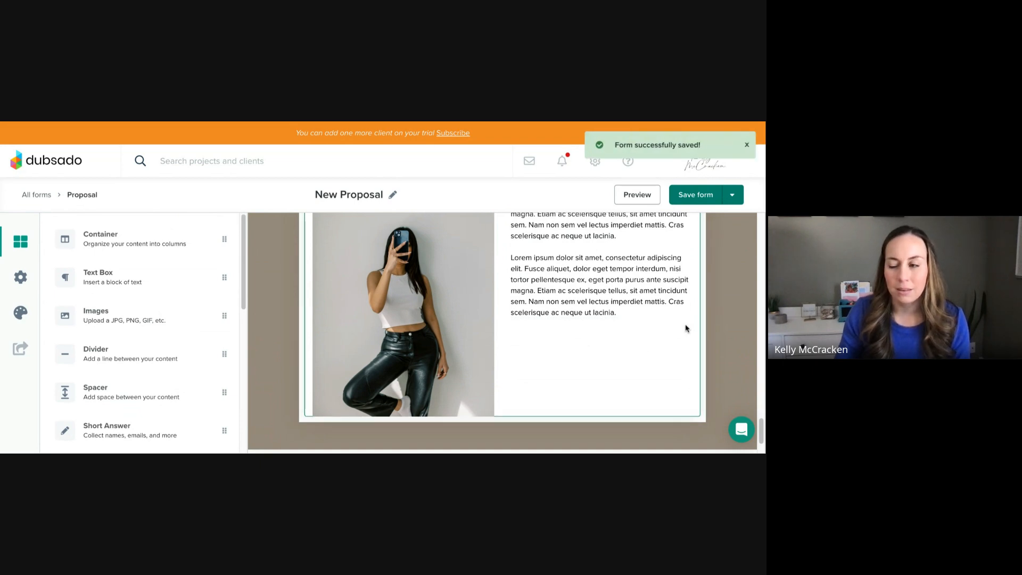
Give the white container around the Behind The Brand content the notebook-and-gold-pen desk photo from the image library as its background image.
{"action": "scroll", "coordinate": [675, 361], "scroll_direction": "up", "scroll_amount": 1}
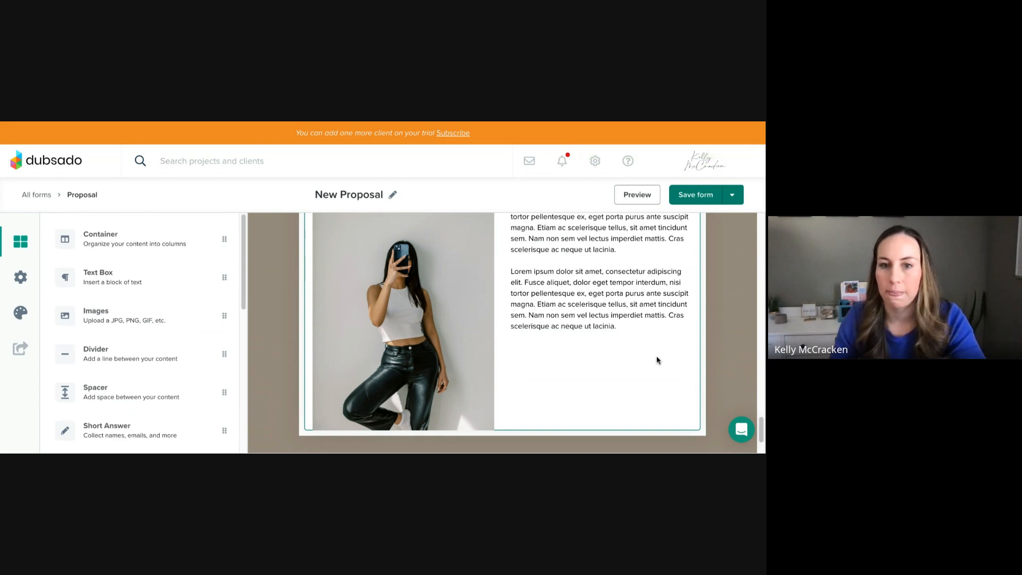
{"action": "scroll", "coordinate": [623, 360], "scroll_direction": "up", "scroll_amount": 1}
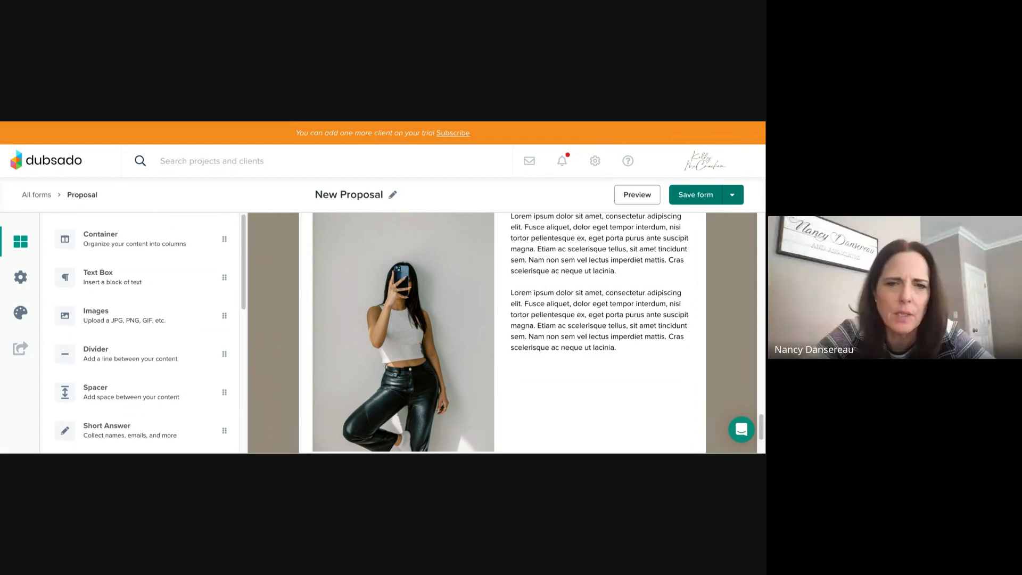
{"action": "scroll", "coordinate": [540, 344], "scroll_direction": "up", "scroll_amount": 3}
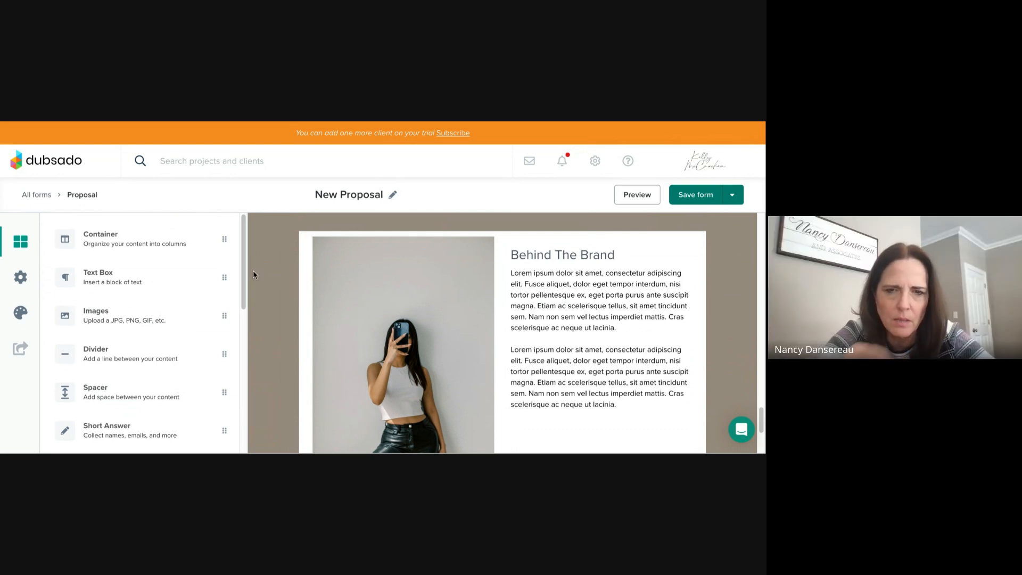
{"action": "left_click", "coordinate": [305, 234]}
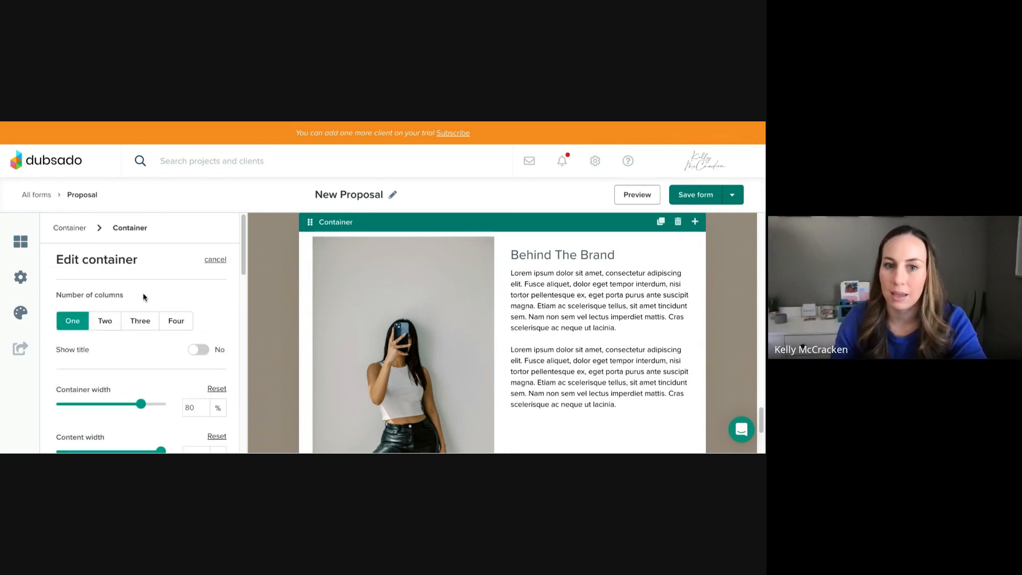
{"action": "scroll", "coordinate": [143, 297], "scroll_direction": "down", "scroll_amount": 2}
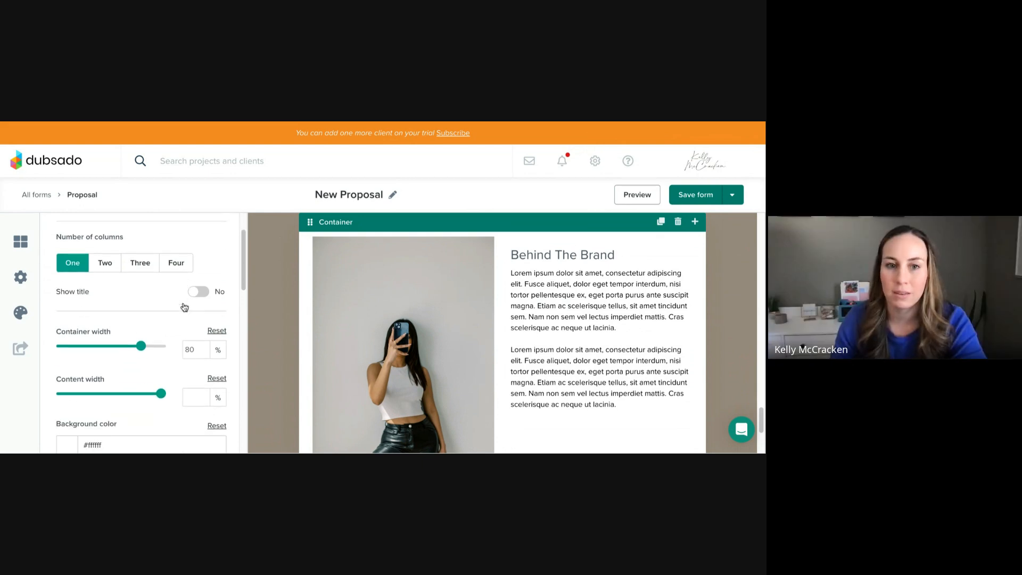
{"action": "scroll", "coordinate": [185, 308], "scroll_direction": "down", "scroll_amount": 2}
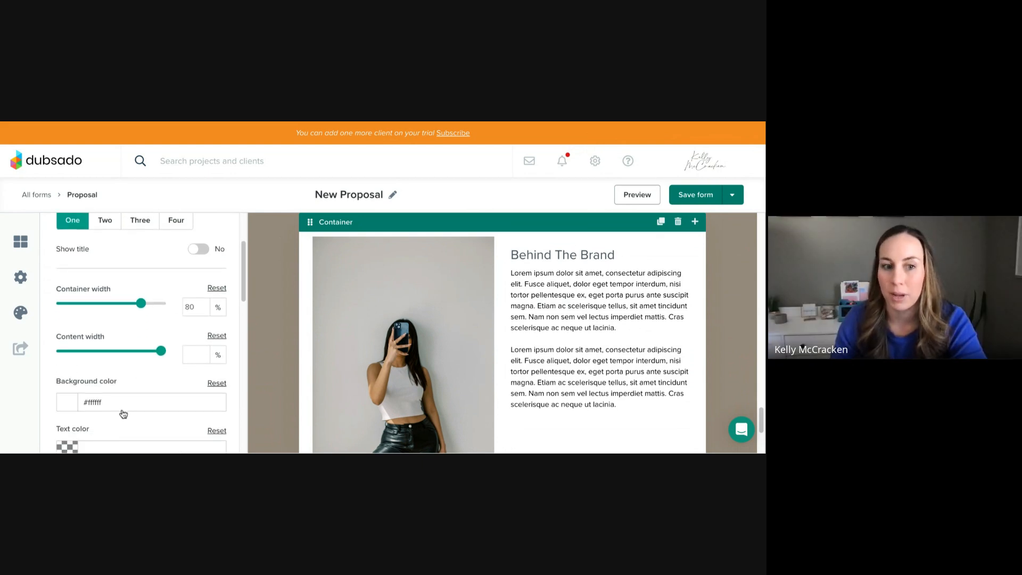
{"action": "left_click", "coordinate": [122, 409]}
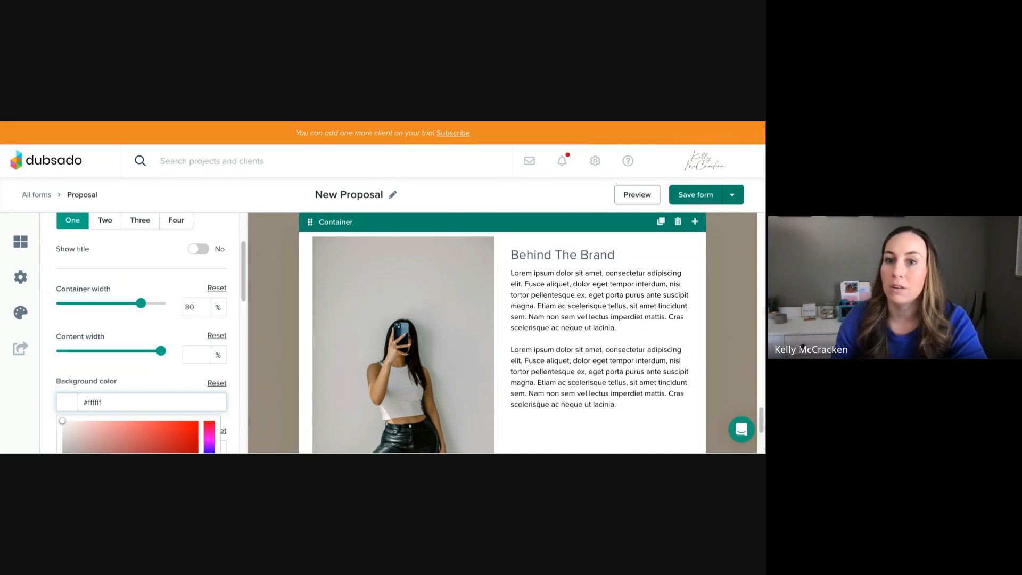
{"action": "scroll", "coordinate": [152, 314], "scroll_direction": "down", "scroll_amount": 2}
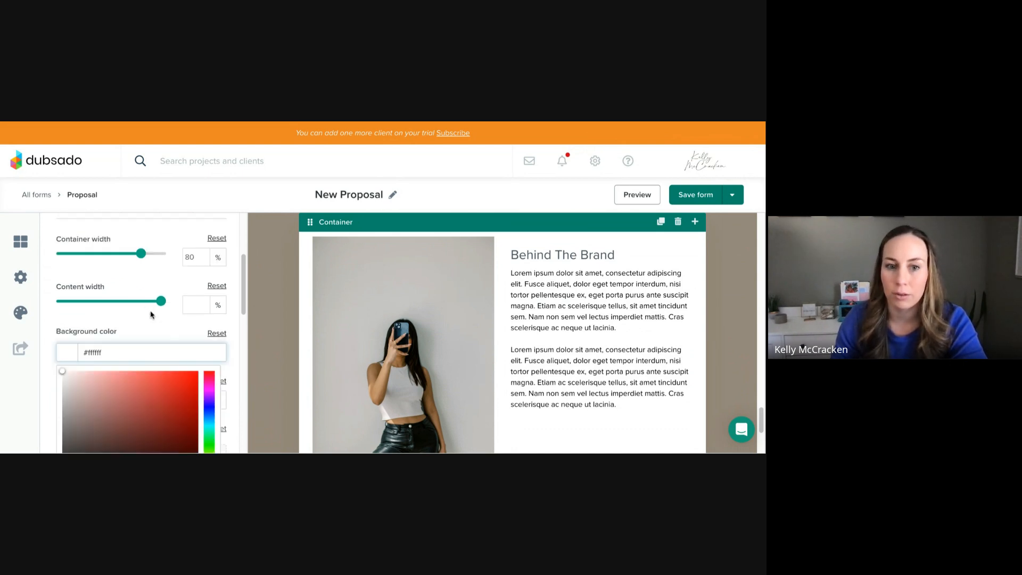
{"action": "left_click", "coordinate": [149, 308]}
{"action": "scroll", "coordinate": [201, 368], "scroll_direction": "down", "scroll_amount": 5}
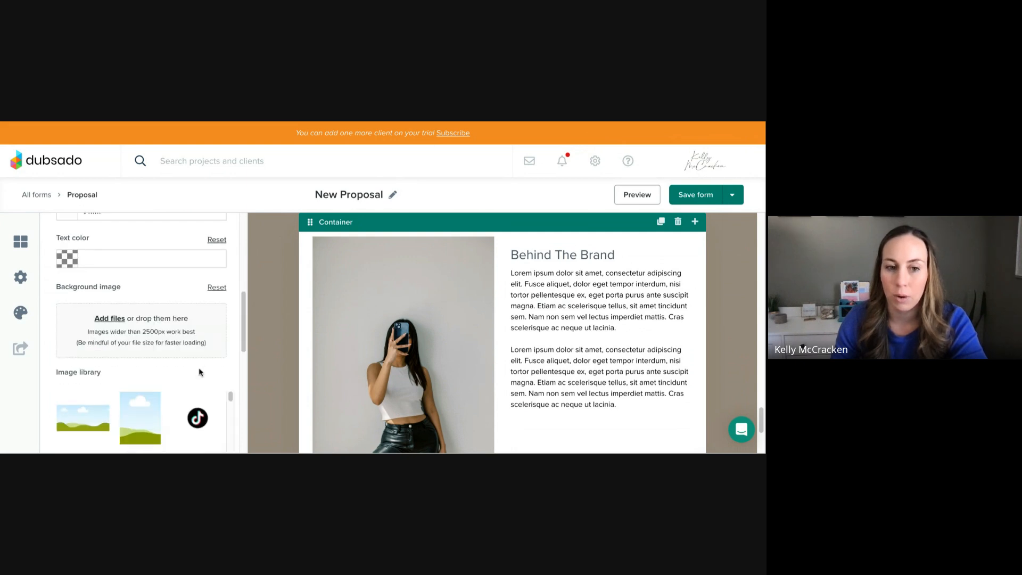
{"action": "scroll", "coordinate": [152, 347], "scroll_direction": "down", "scroll_amount": 5}
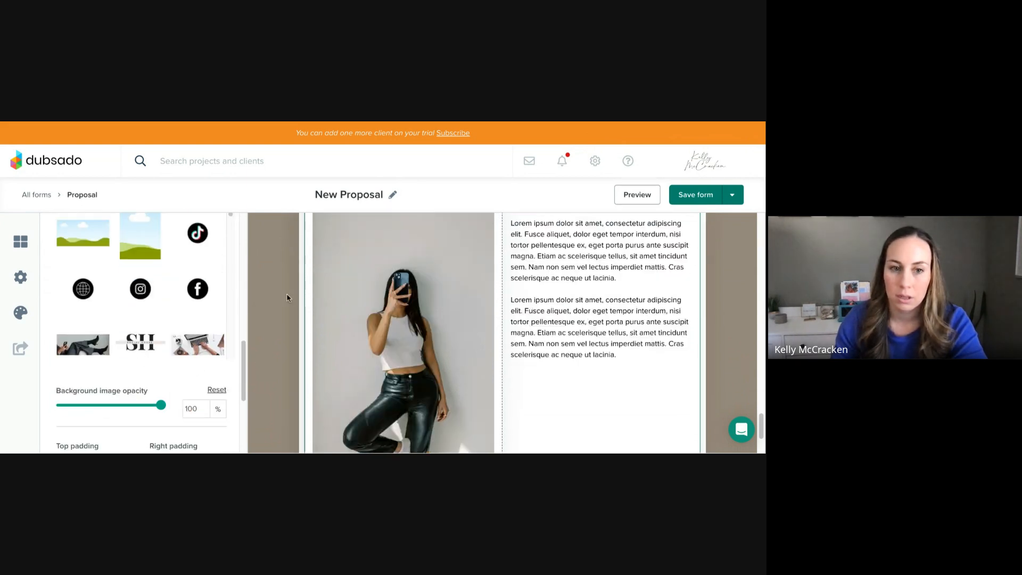
{"action": "left_click", "coordinate": [197, 341]}
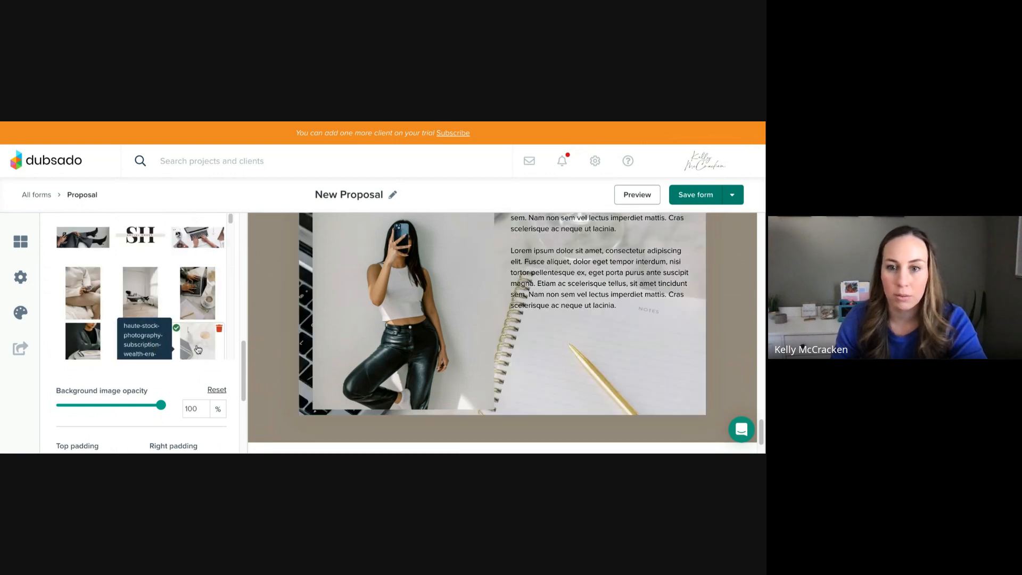
Reduce the background image opacity of the container around the Behind The Brand content to 27% and leave its settings.
{"action": "scroll", "coordinate": [364, 326], "scroll_direction": "up", "scroll_amount": 1}
{"action": "scroll", "coordinate": [433, 345], "scroll_direction": "up", "scroll_amount": 2}
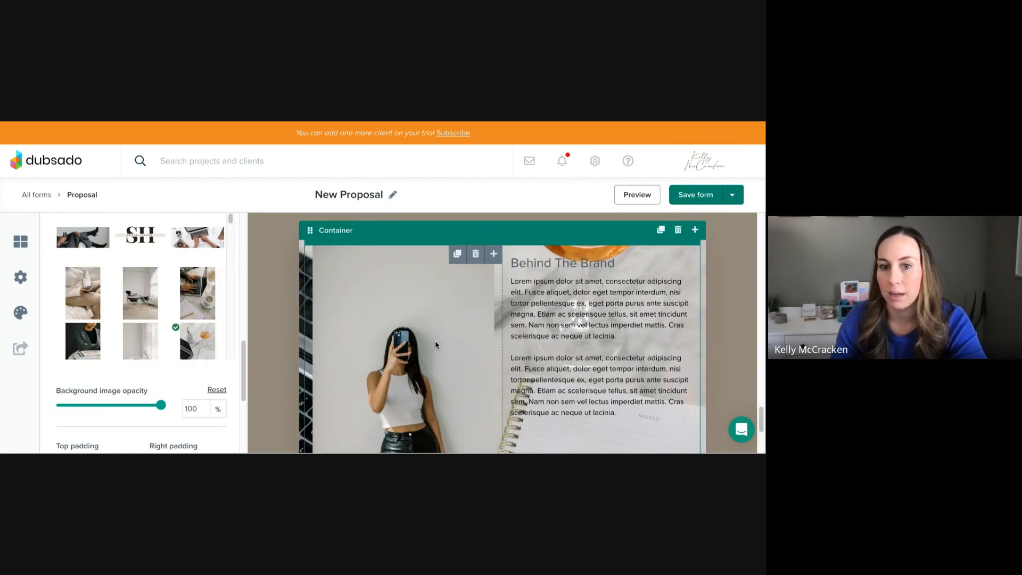
{"action": "left_click_drag", "start_coordinate": [160, 409], "coordinate": [89, 405]}
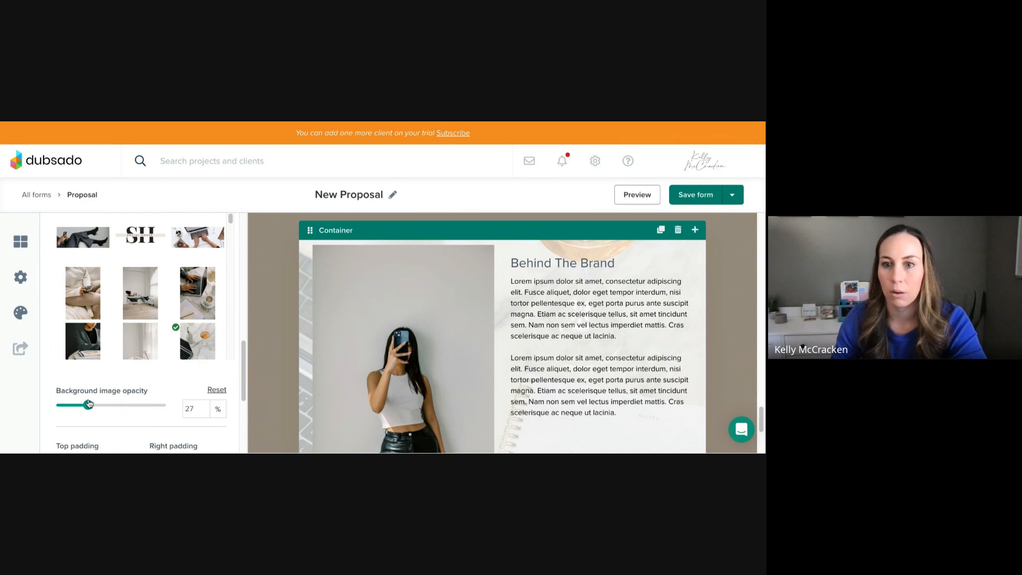
{"action": "left_click", "coordinate": [733, 287]}
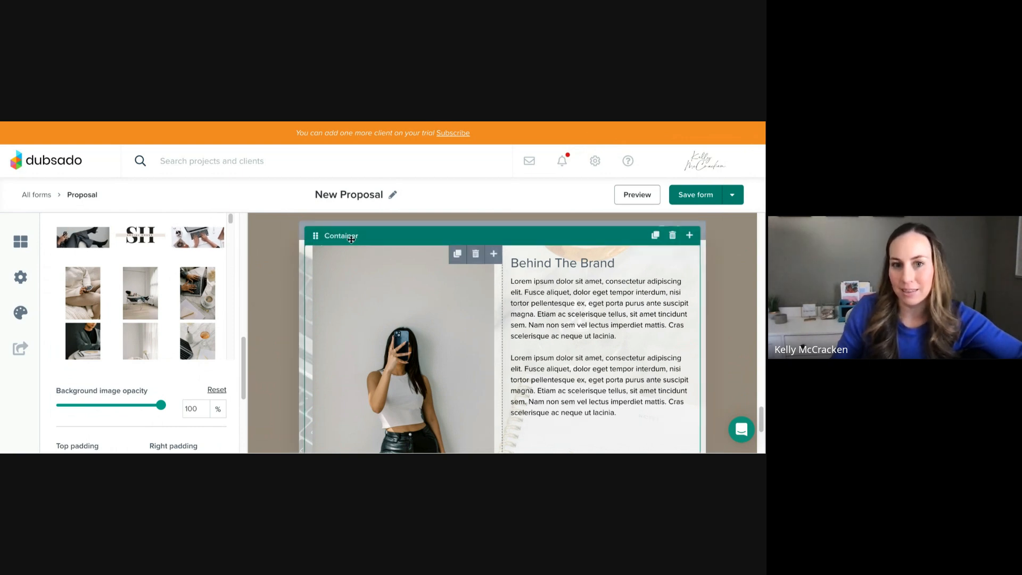
Try nesting a one-column container above the photo in the first column of the Behind The Brand container.
{"action": "left_click", "coordinate": [20, 241]}
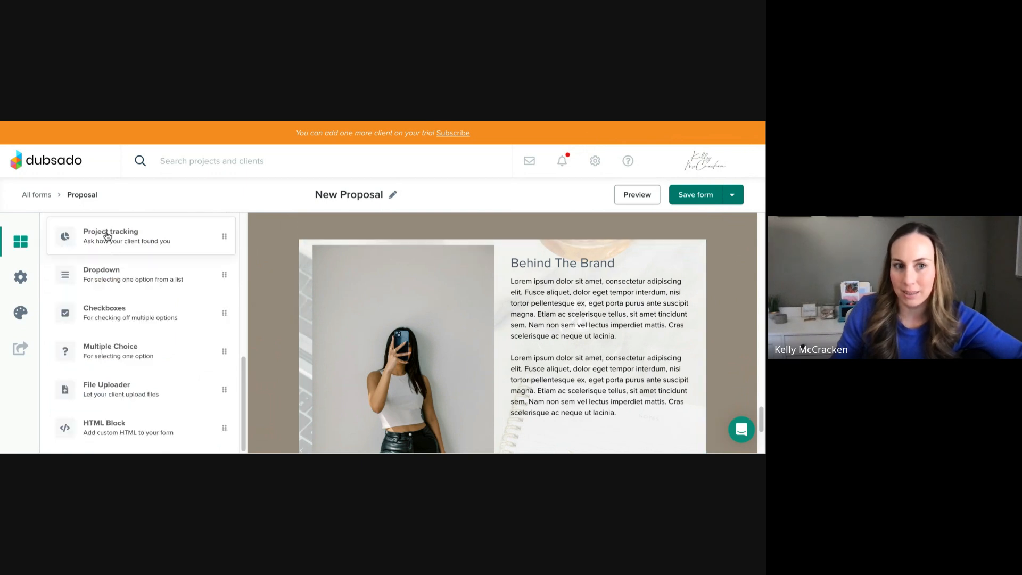
{"action": "scroll", "coordinate": [108, 236], "scroll_direction": "up", "scroll_amount": 10}
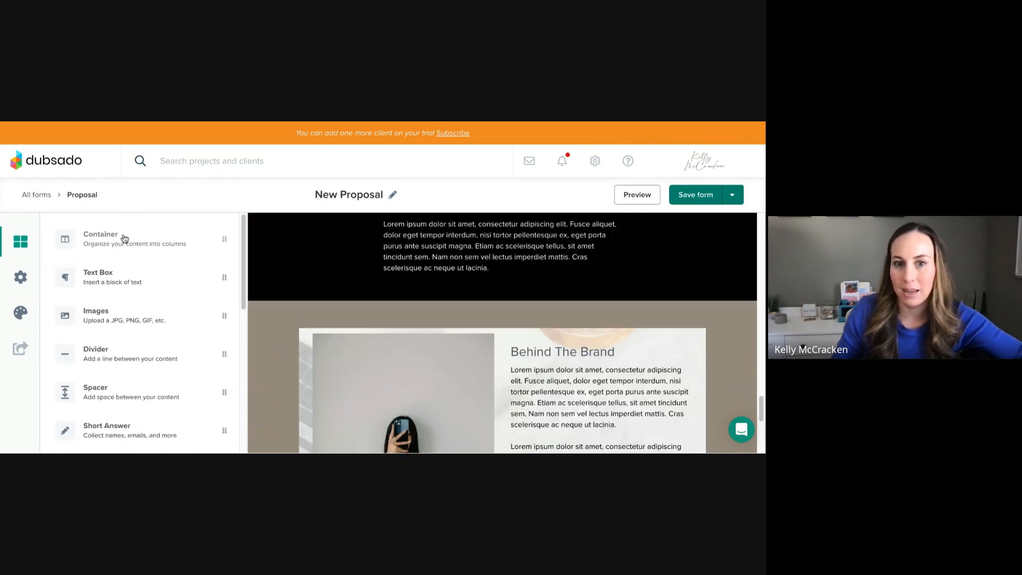
{"action": "left_click_drag", "start_coordinate": [124, 238], "coordinate": [376, 411]}
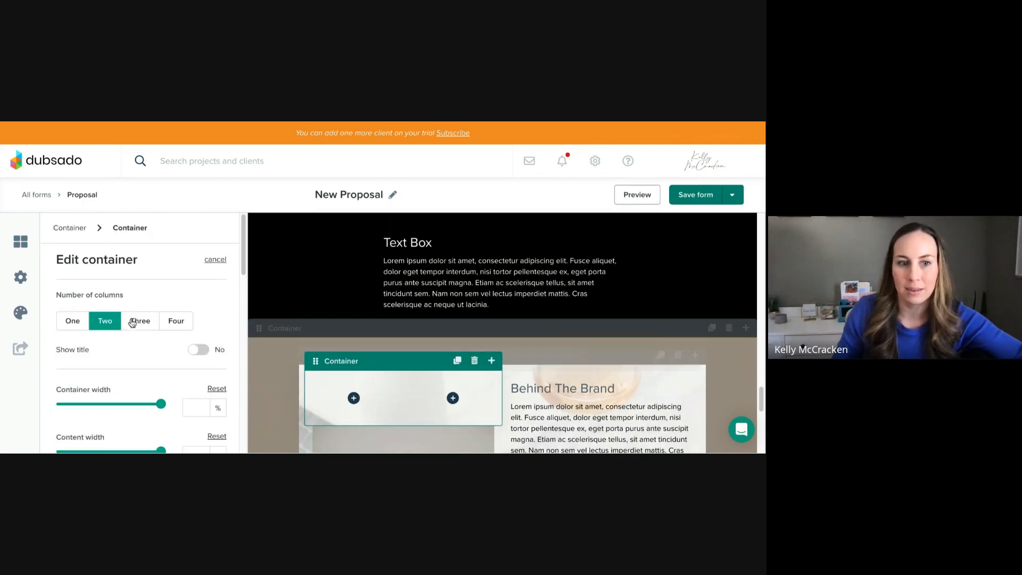
{"action": "left_click", "coordinate": [71, 322]}
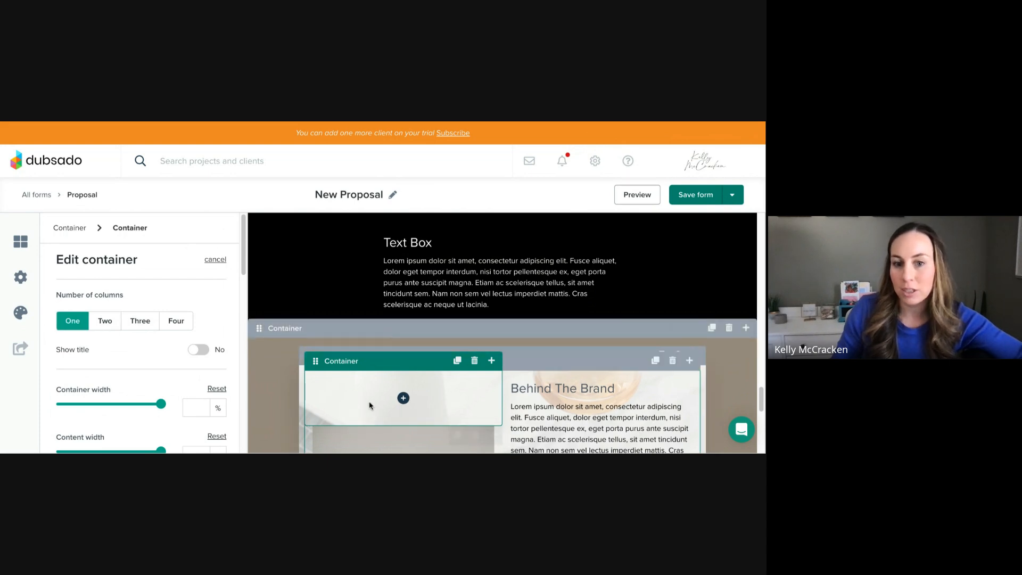
{"action": "left_click", "coordinate": [370, 412]}
{"action": "scroll", "coordinate": [388, 393], "scroll_direction": "down", "scroll_amount": 1}
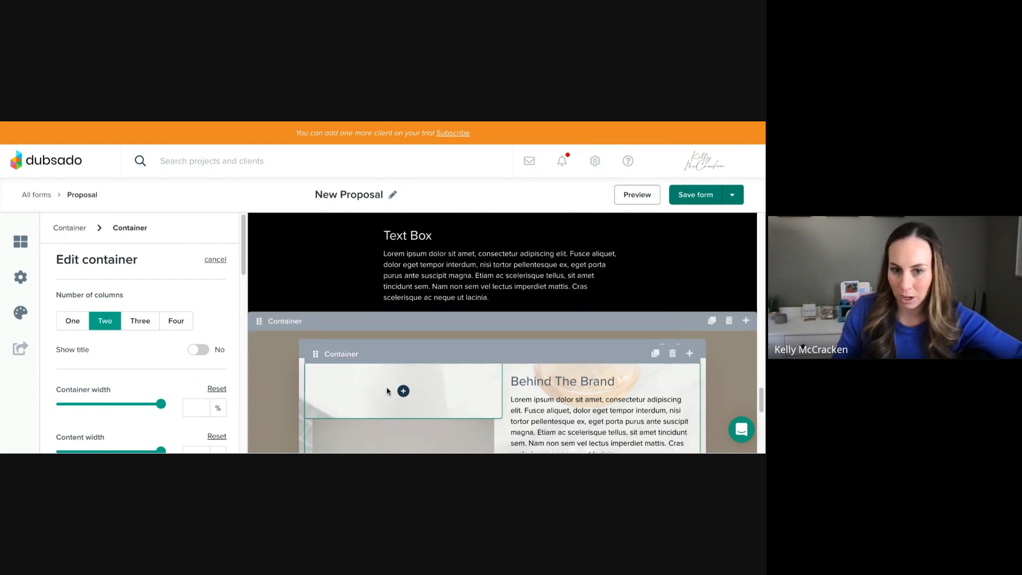
{"action": "left_click_drag", "start_coordinate": [388, 408], "coordinate": [417, 353]}
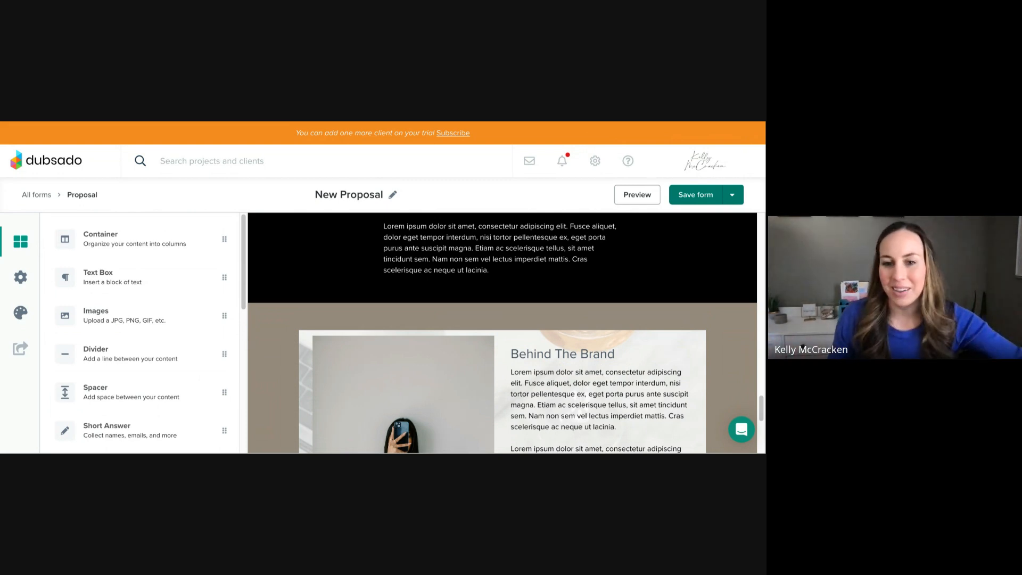
Add a text box at the end of the form, directly below the taupe section.
{"action": "scroll", "coordinate": [692, 245], "scroll_direction": "down", "scroll_amount": 3}
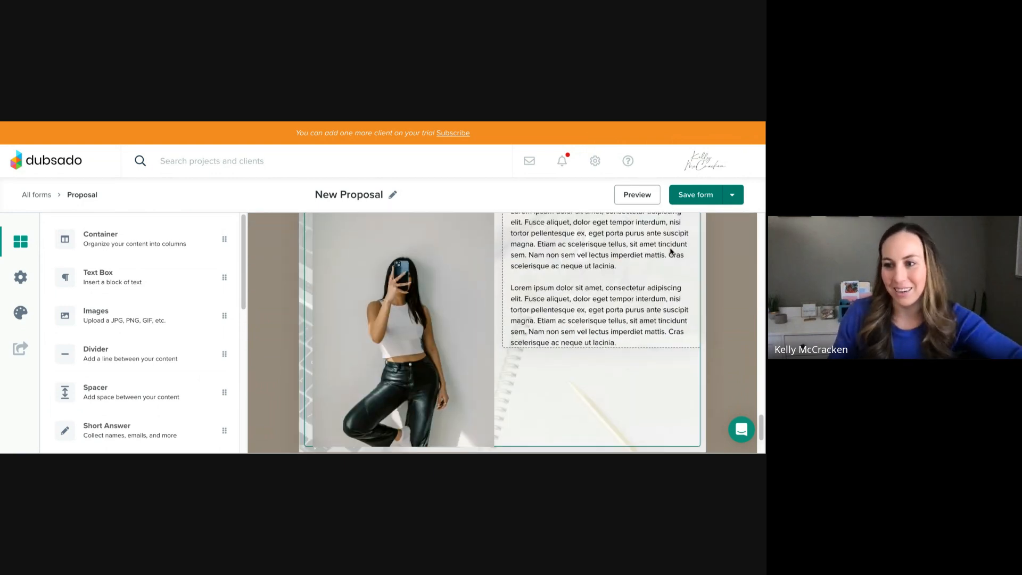
{"action": "scroll", "coordinate": [671, 251], "scroll_direction": "down", "scroll_amount": 3}
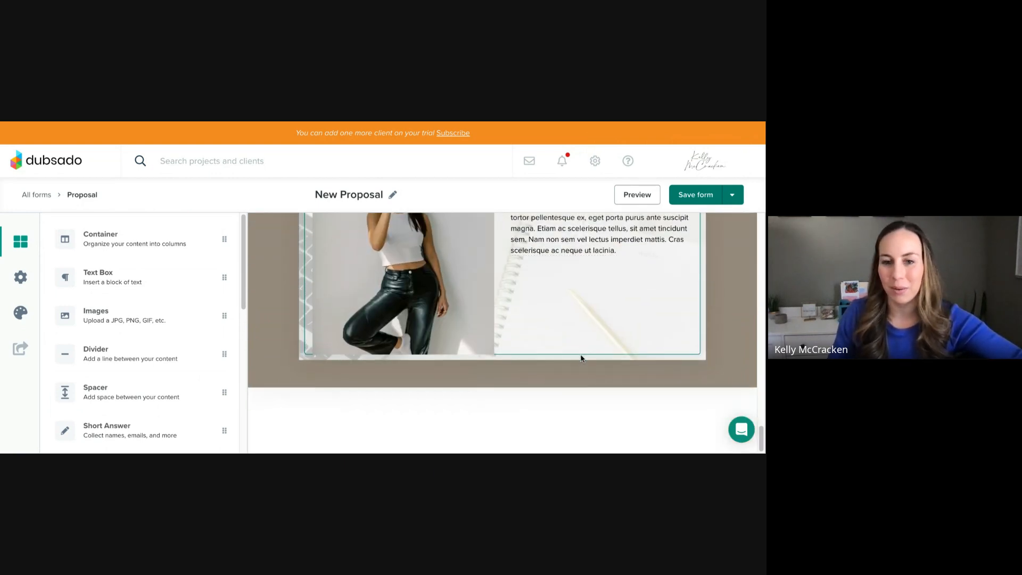
{"action": "scroll", "coordinate": [116, 253], "scroll_direction": "down", "scroll_amount": 1}
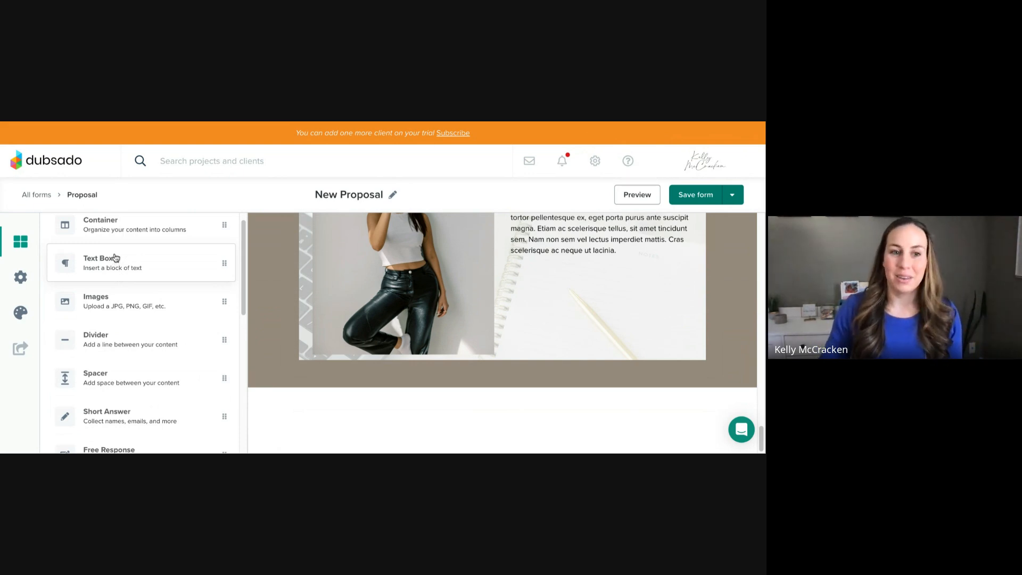
{"action": "left_click_drag", "start_coordinate": [116, 258], "coordinate": [413, 432]}
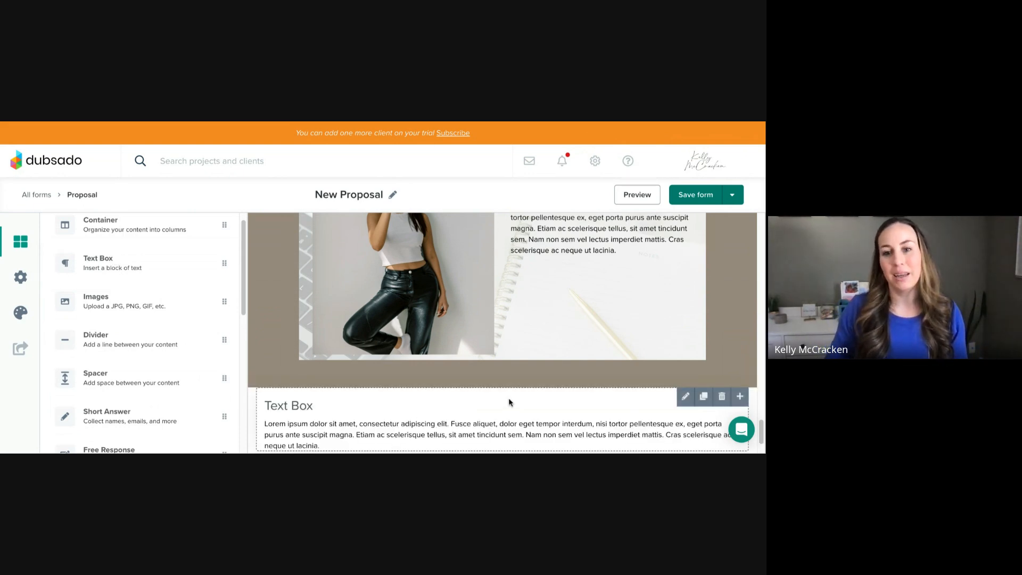
Replace all text in the new text box with the heading "Your Details" and centre it.
{"action": "scroll", "coordinate": [509, 402], "scroll_direction": "down", "scroll_amount": 1}
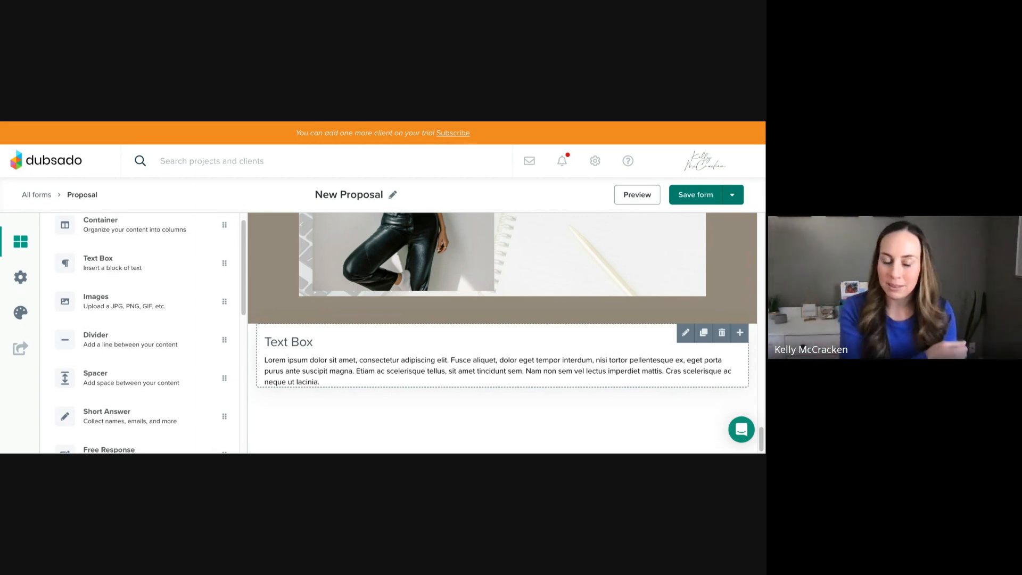
{"action": "left_click", "coordinate": [685, 332]}
{"action": "left_click_drag", "start_coordinate": [323, 381], "coordinate": [247, 343]}
{"action": "type", "text": "You"}
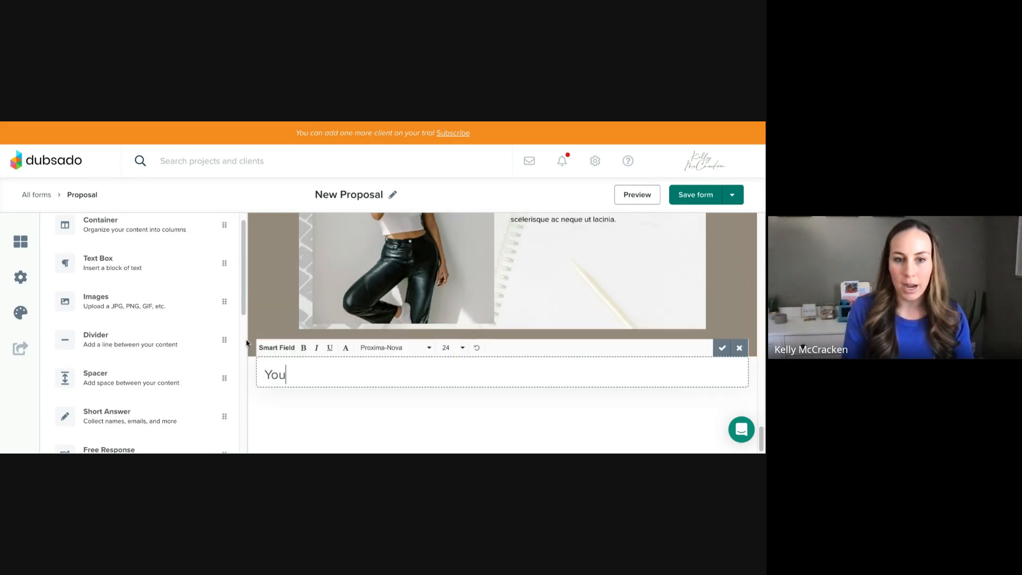
{"action": "type", "text": "r Details"}
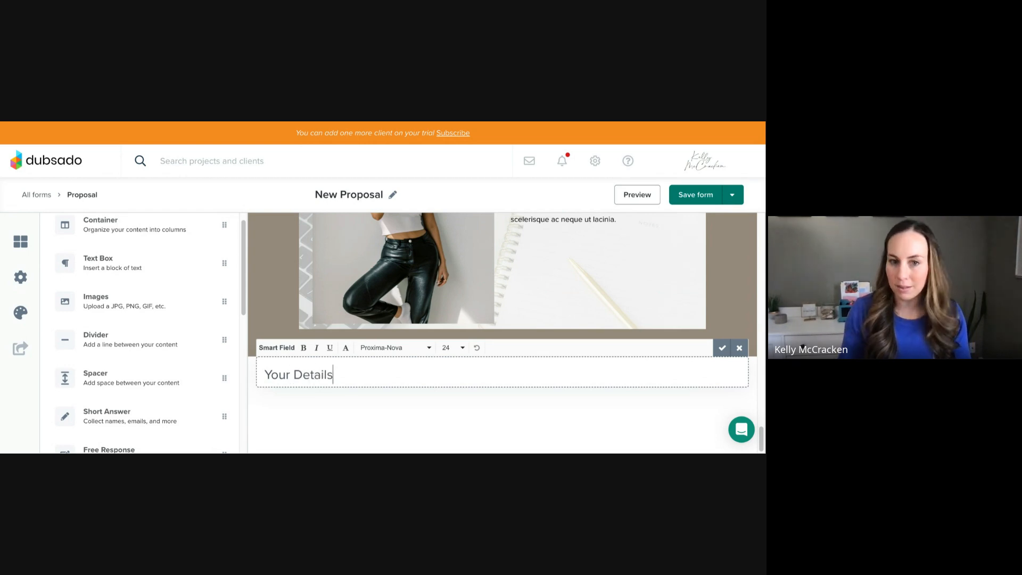
{"action": "left_click", "coordinate": [345, 348]}
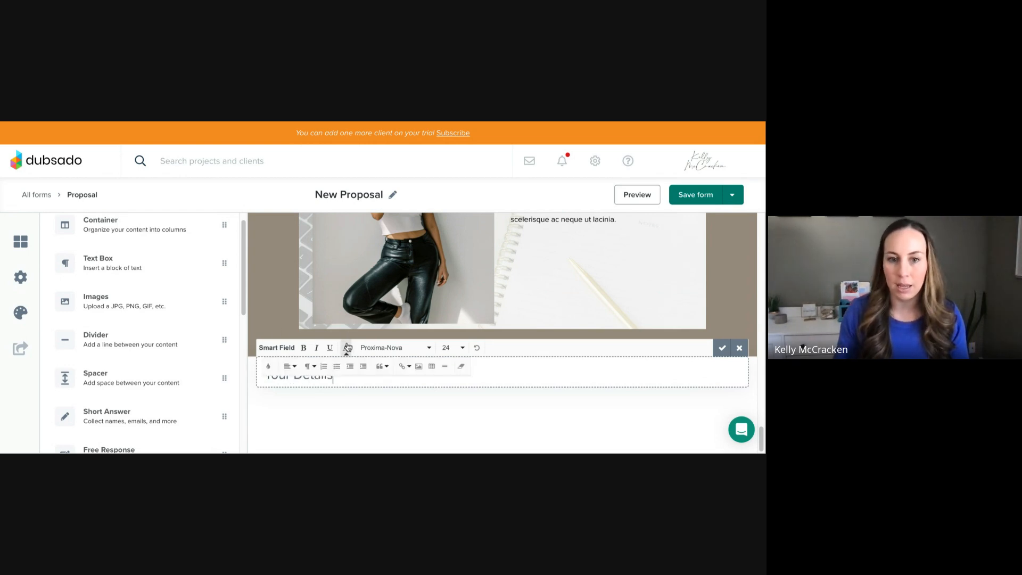
{"action": "left_click", "coordinate": [289, 366]}
{"action": "left_click", "coordinate": [292, 399]}
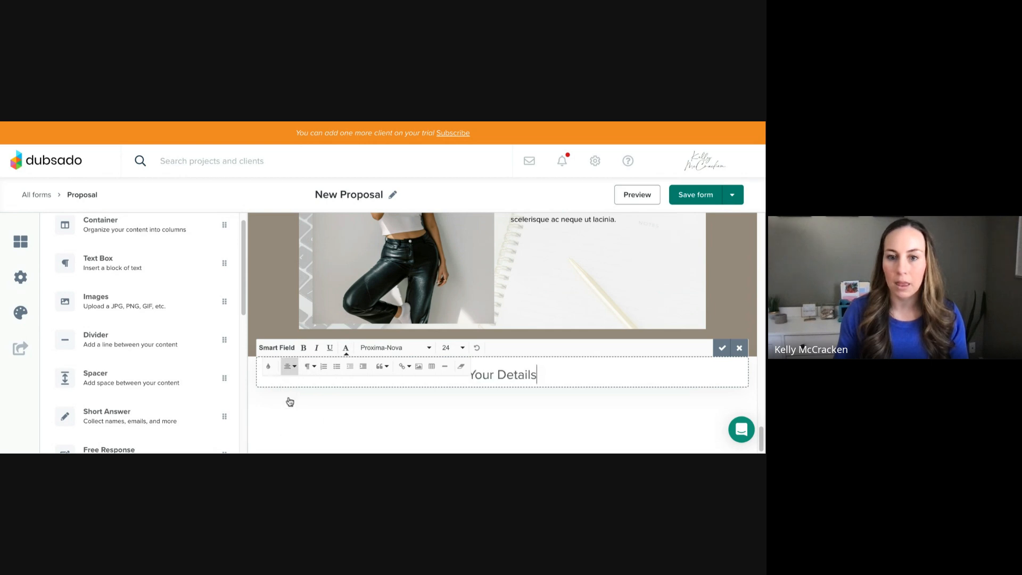
{"action": "left_click", "coordinate": [498, 396]}
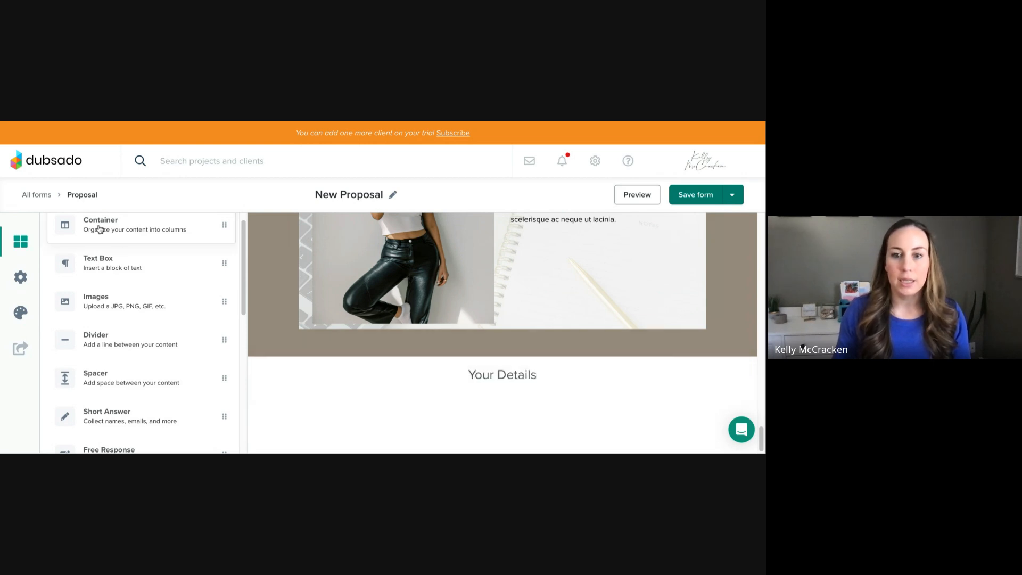
Add a two-column container below the "Your Details" heading.
{"action": "left_click_drag", "start_coordinate": [99, 229], "coordinate": [455, 379]}
{"action": "left_click", "coordinate": [406, 379]}
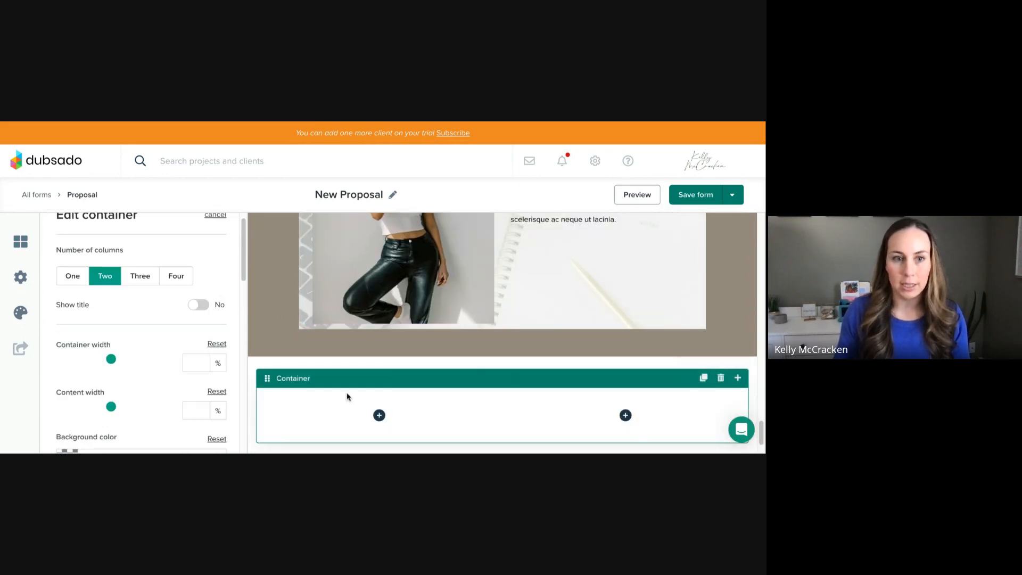
{"action": "left_click", "coordinate": [73, 276]}
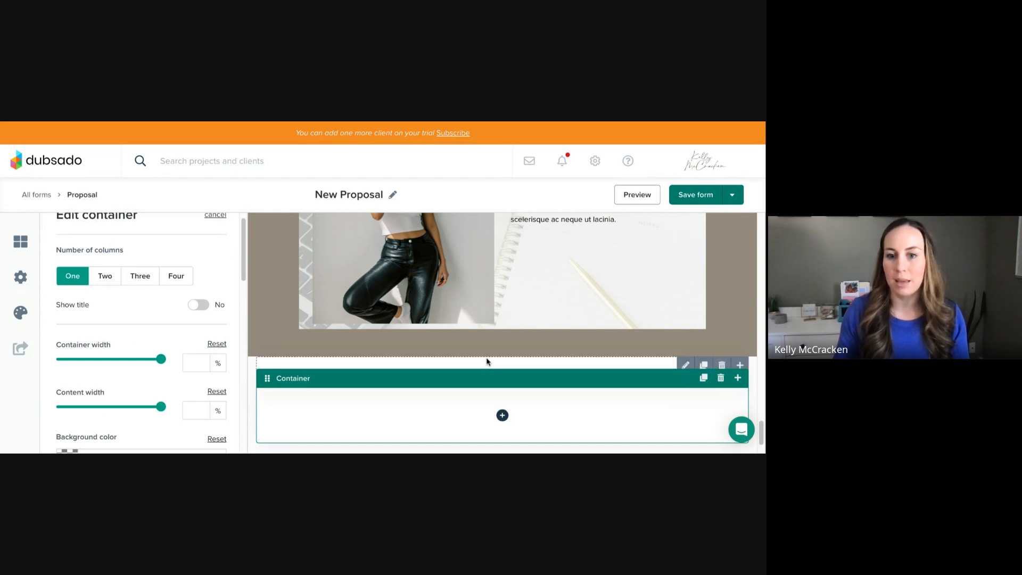
{"action": "scroll", "coordinate": [502, 368], "scroll_direction": "down", "scroll_amount": 2}
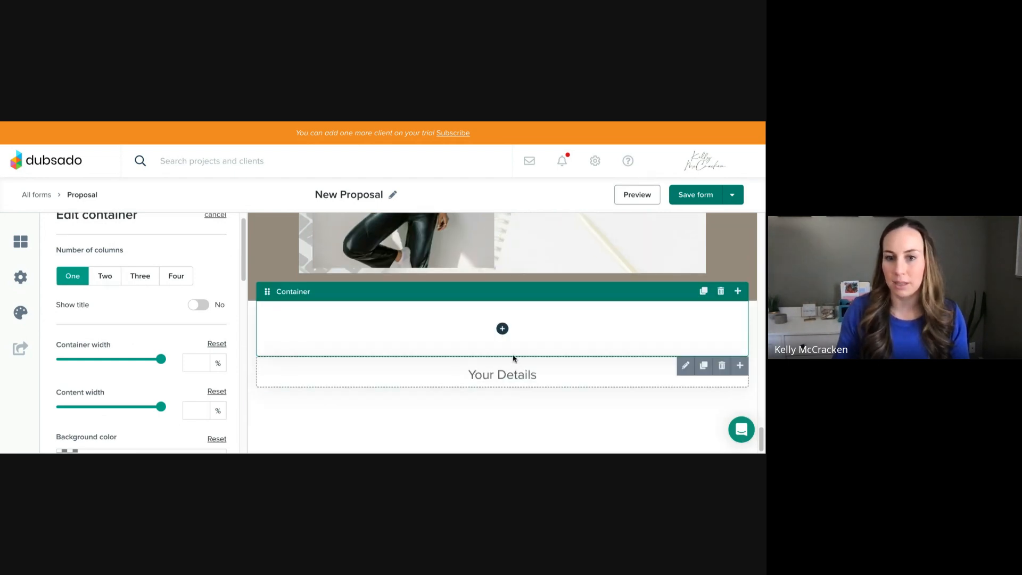
{"action": "left_click_drag", "start_coordinate": [514, 361], "coordinate": [517, 344]}
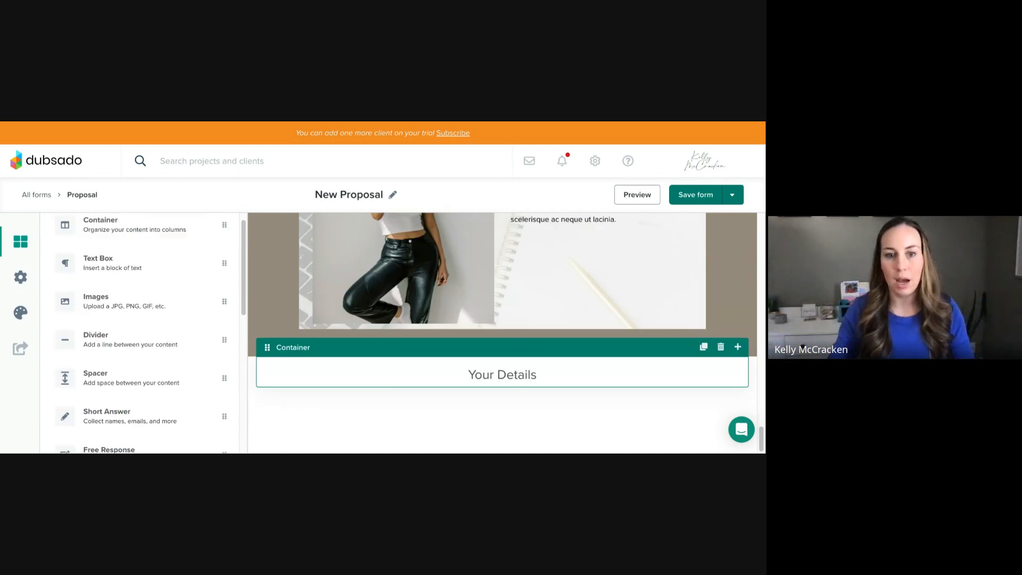
{"action": "scroll", "coordinate": [144, 267], "scroll_direction": "up", "scroll_amount": 1}
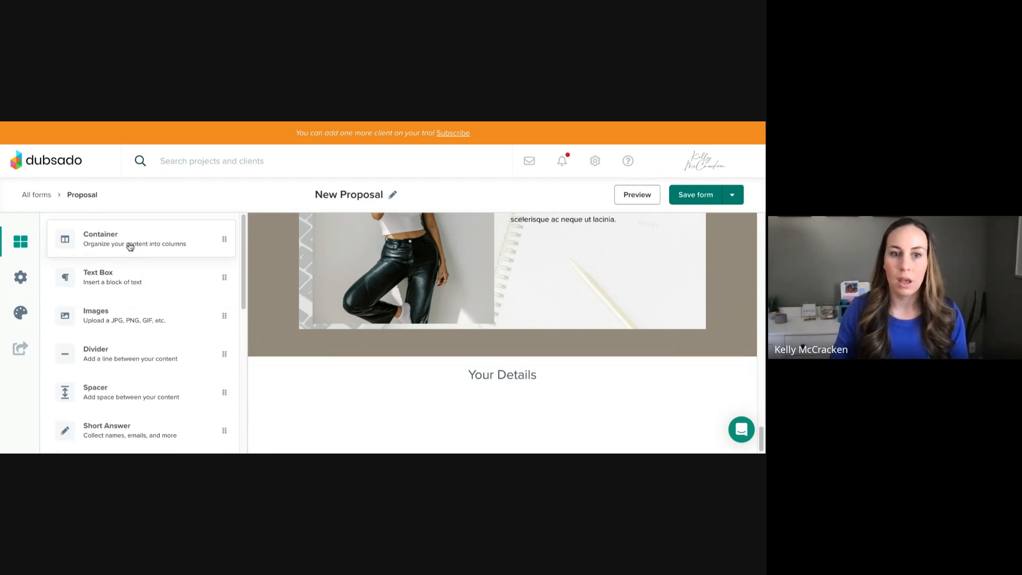
Add a two-column container below the "Your Details" heading and insert a short answer field in its first column.
{"action": "left_click_drag", "start_coordinate": [130, 246], "coordinate": [137, 253]}
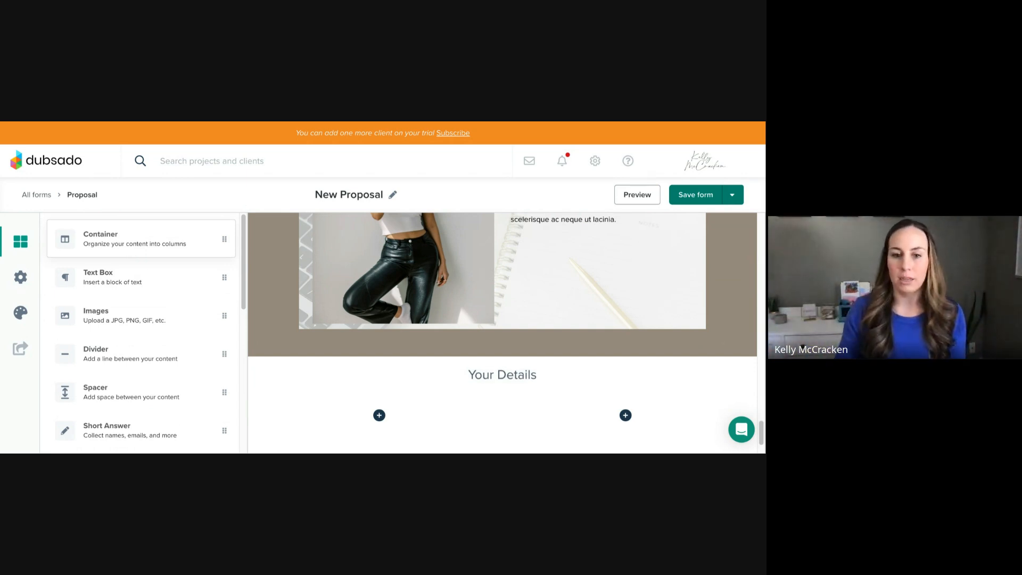
{"action": "left_click", "coordinate": [379, 414]}
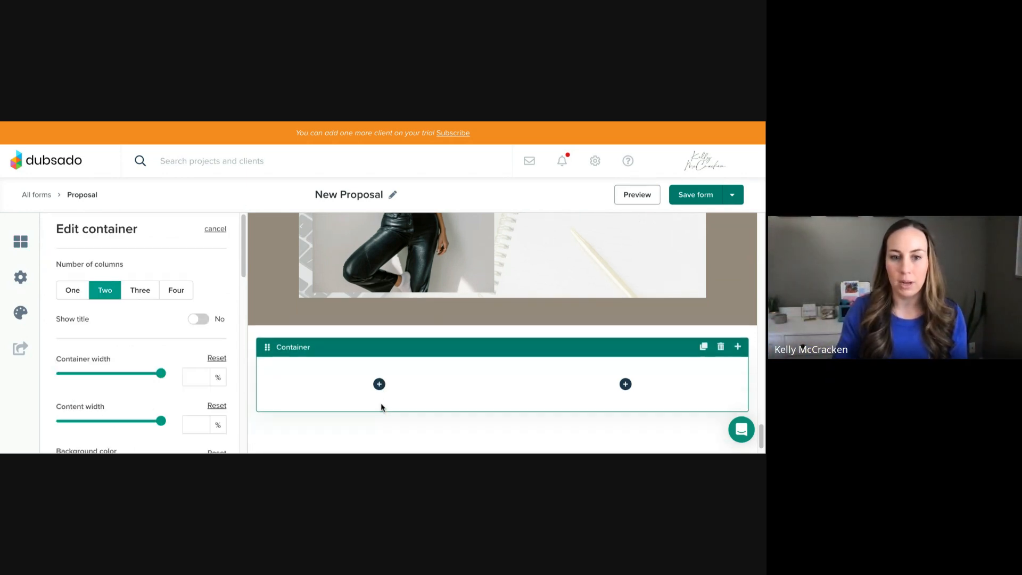
{"action": "left_click", "coordinate": [379, 384]}
{"action": "scroll", "coordinate": [388, 395], "scroll_direction": "down", "scroll_amount": 2}
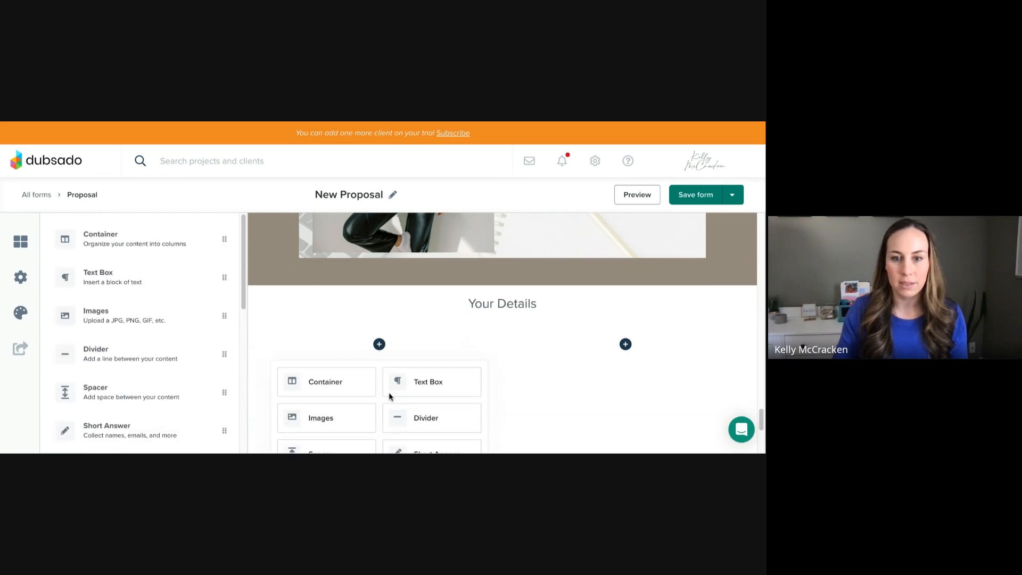
{"action": "left_click", "coordinate": [420, 425]}
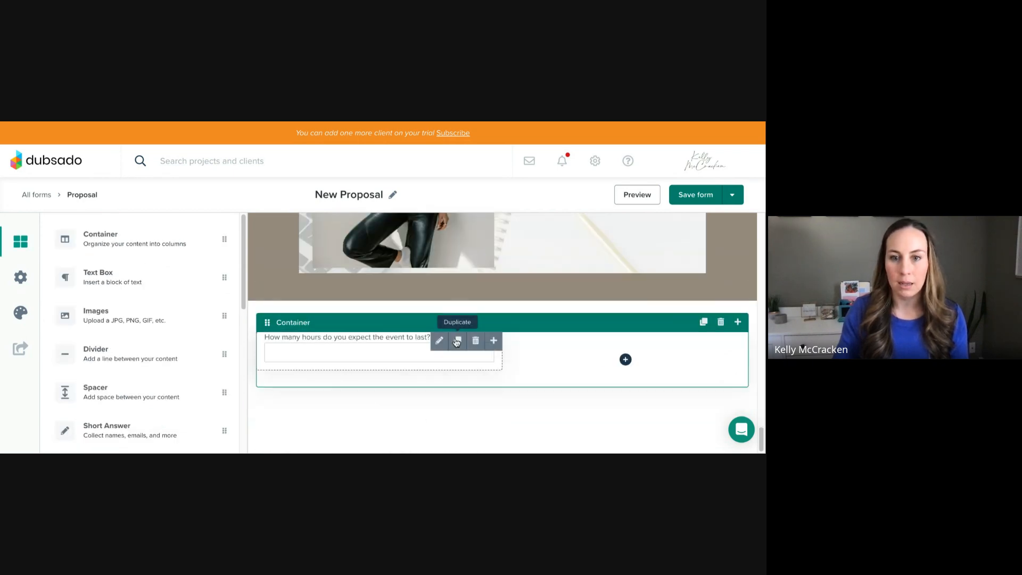
Duplicate the short answer into the container's second column and duplicate the whole container twice to make three rows.
{"action": "left_click", "coordinate": [458, 336]}
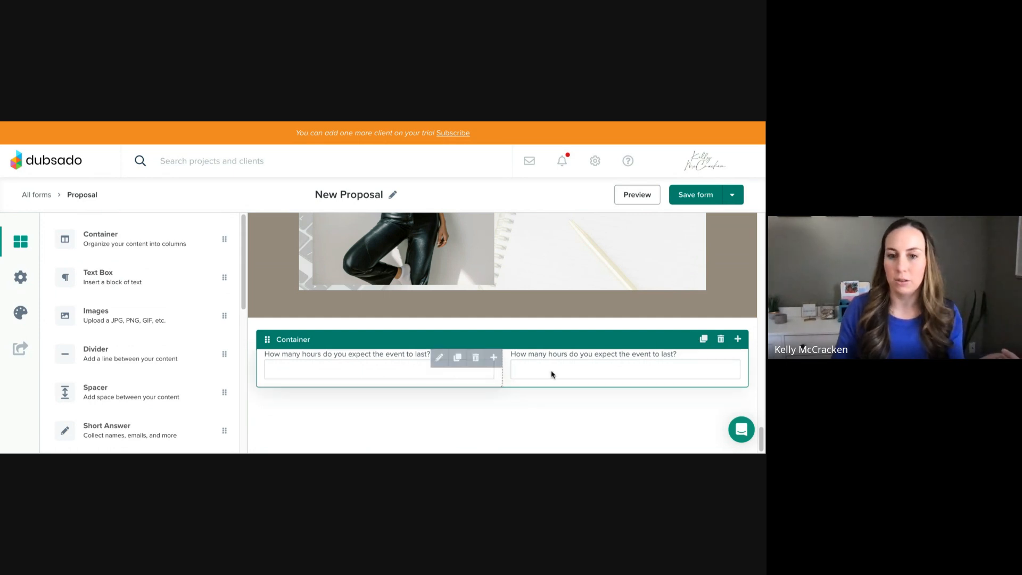
{"action": "left_click", "coordinate": [702, 341]}
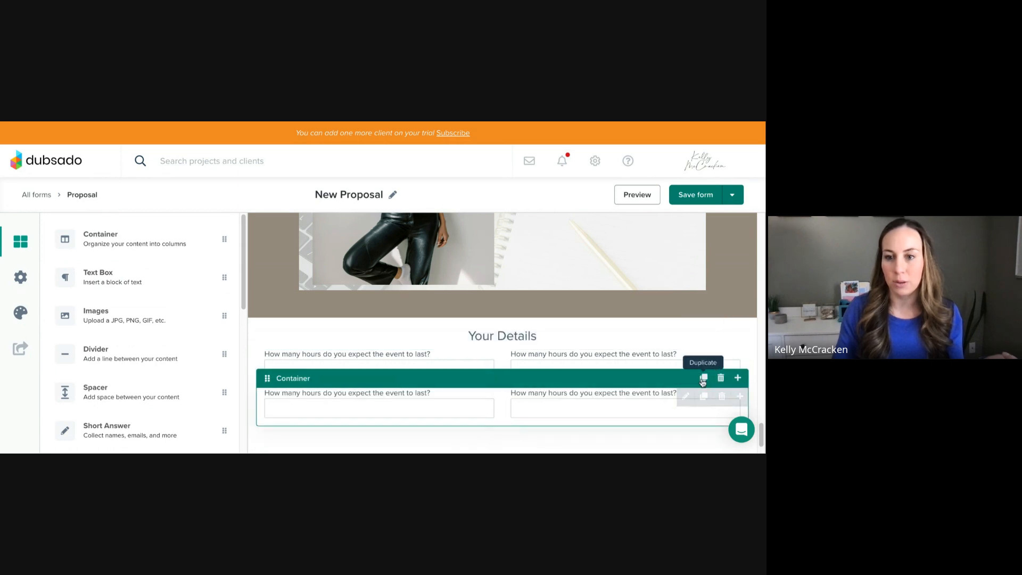
{"action": "left_click", "coordinate": [702, 376]}
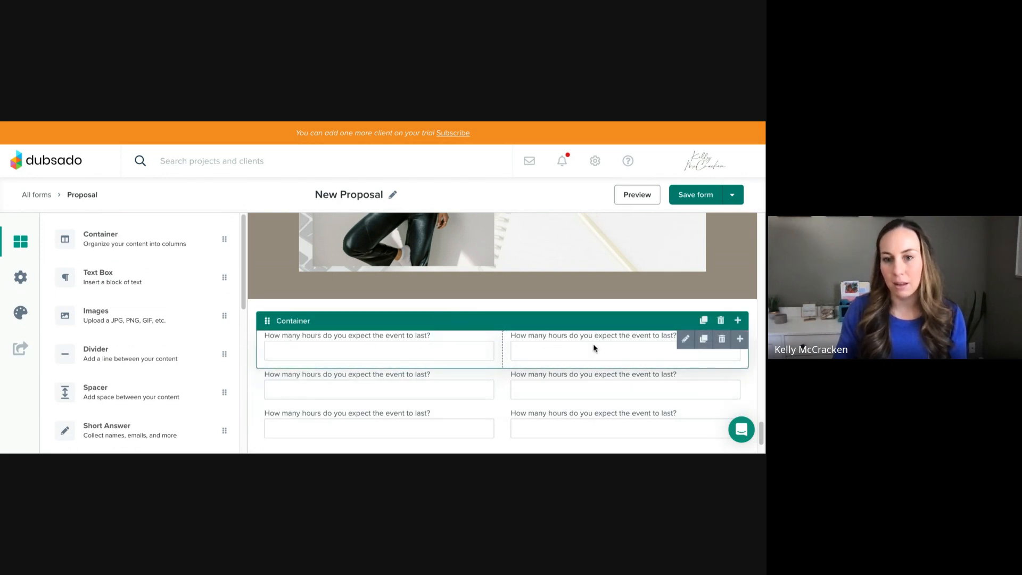
Set the first short answer's question to "First Name:", make it required and map it to Client First Name.
{"action": "left_click", "coordinate": [342, 338]}
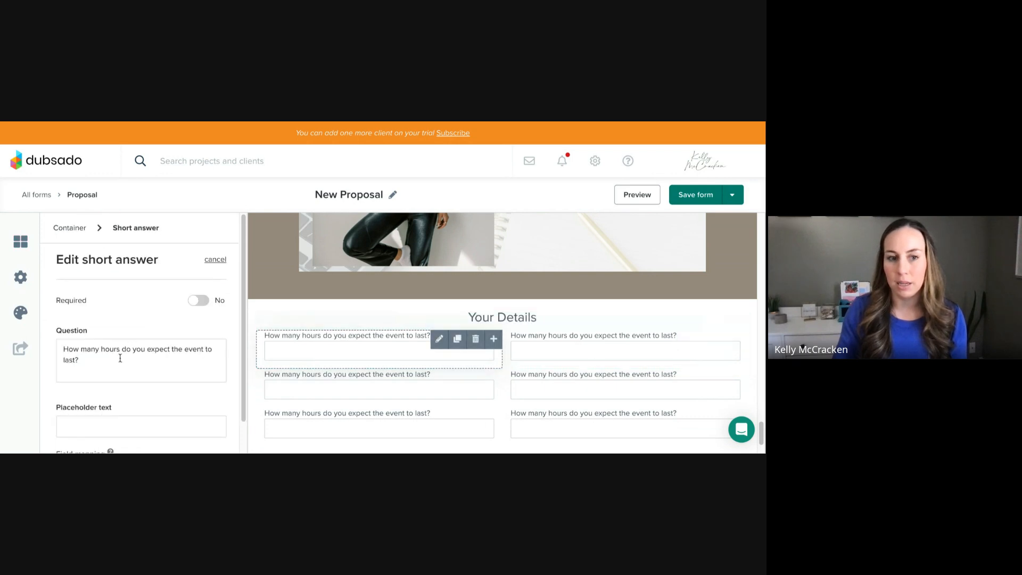
{"action": "left_click_drag", "start_coordinate": [120, 359], "coordinate": [51, 344]}
{"action": "type", "text": "First Name:"}
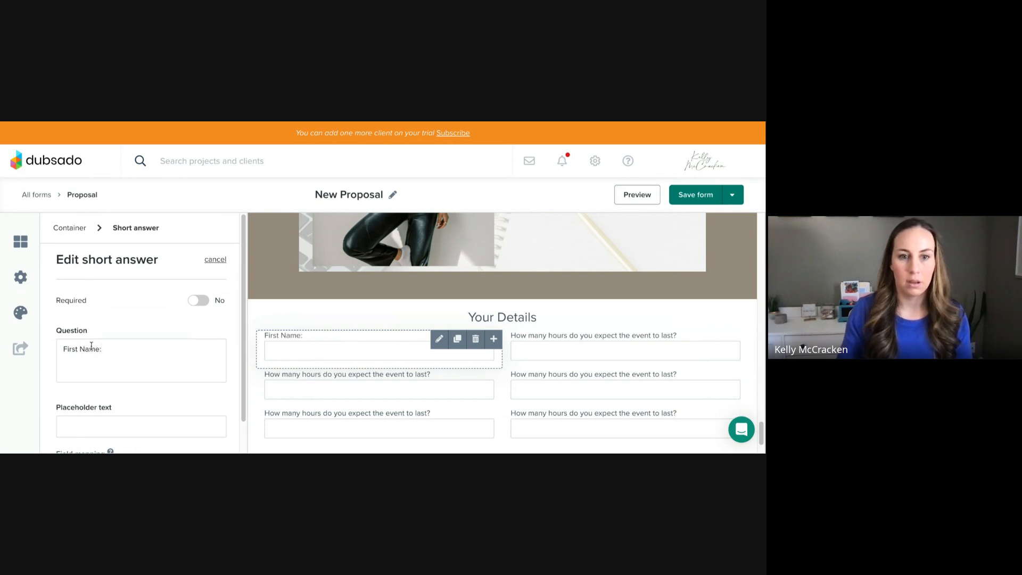
{"action": "left_click", "coordinate": [189, 303]}
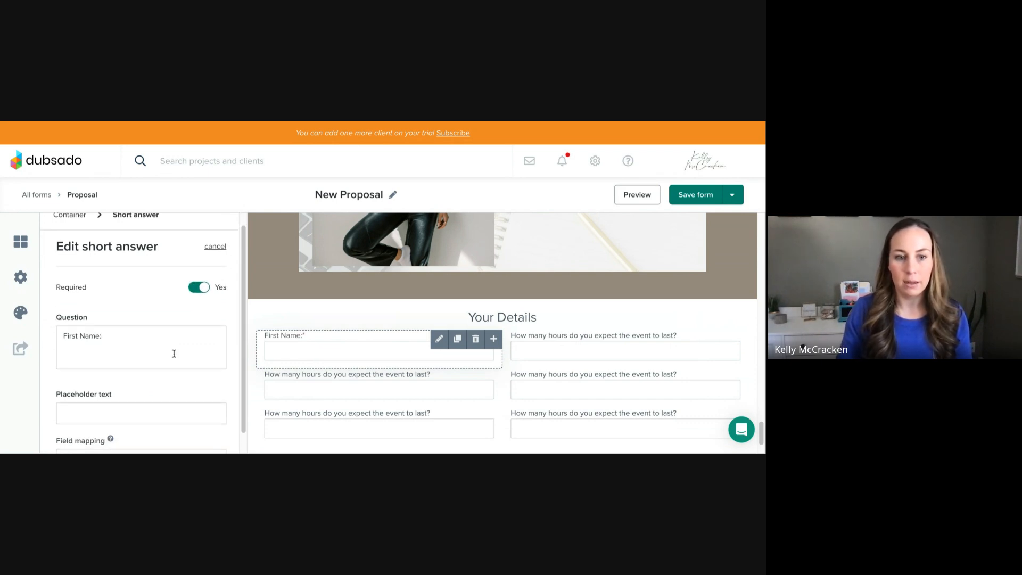
{"action": "scroll", "coordinate": [102, 416], "scroll_direction": "down", "scroll_amount": 2}
{"action": "left_click", "coordinate": [69, 439]}
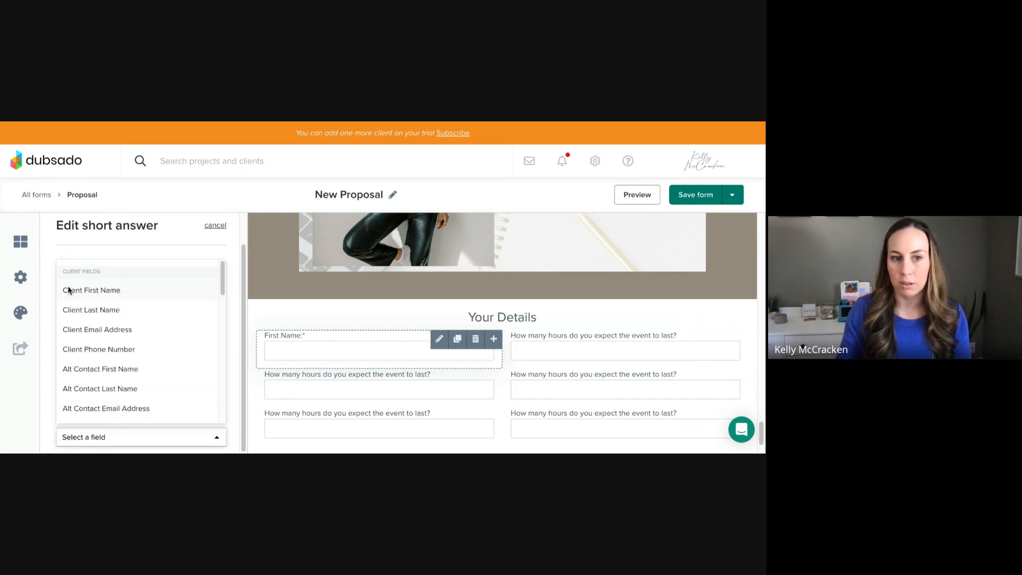
{"action": "left_click", "coordinate": [80, 292]}
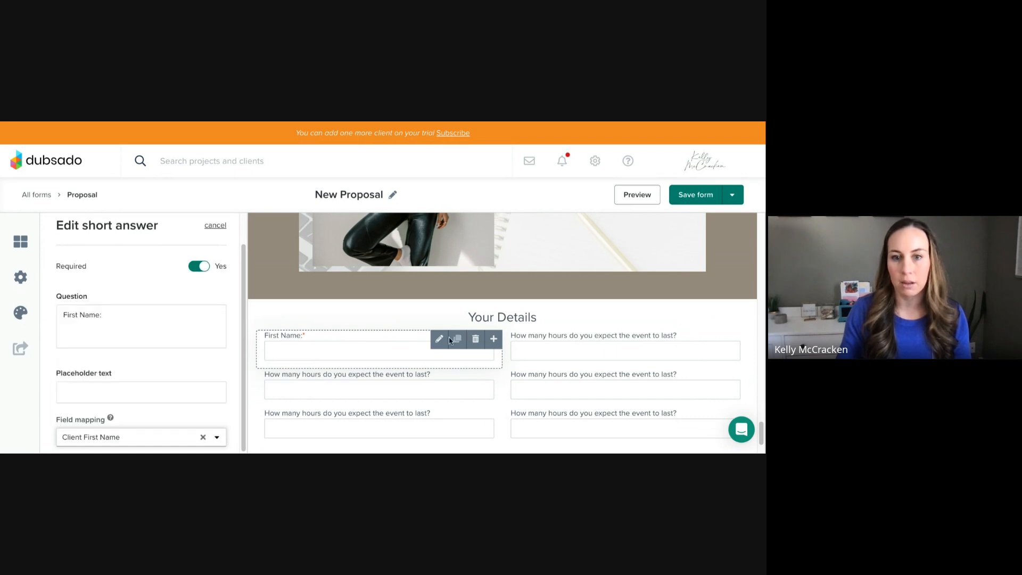
Set the first row's second question to "Last Name:", make it required and map it to Client Last Name.
{"action": "left_click", "coordinate": [541, 347]}
{"action": "triple_click", "coordinate": [59, 314]}
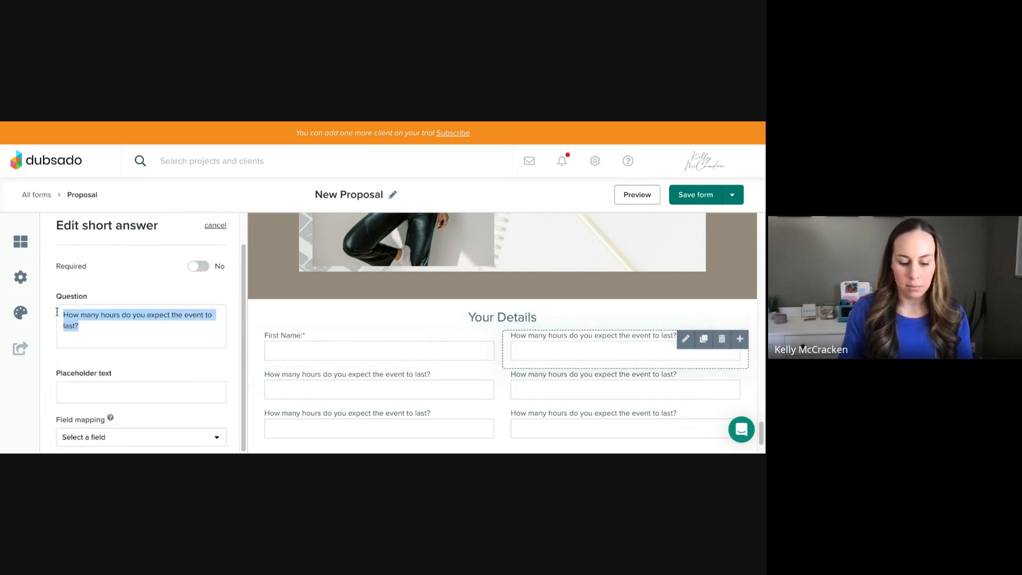
{"action": "type", "text": "Last N"}
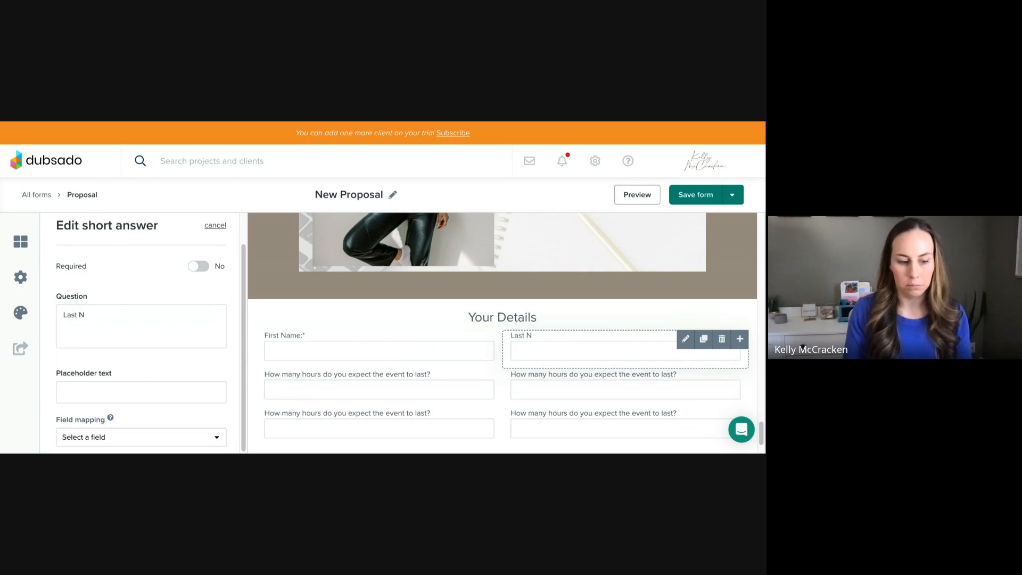
{"action": "type", "text": "mme:"}
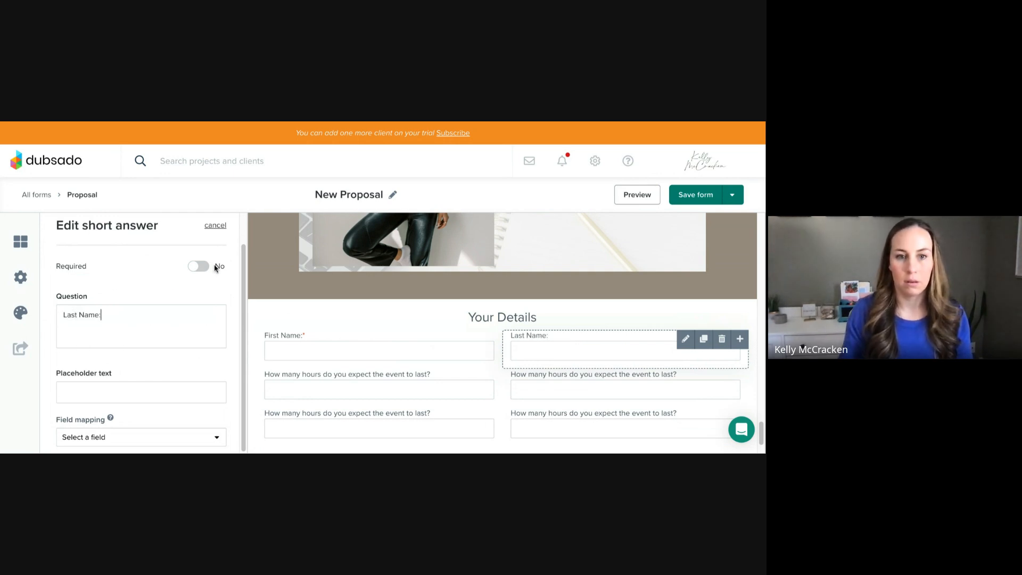
{"action": "left_click", "coordinate": [205, 266]}
{"action": "left_click", "coordinate": [100, 437]}
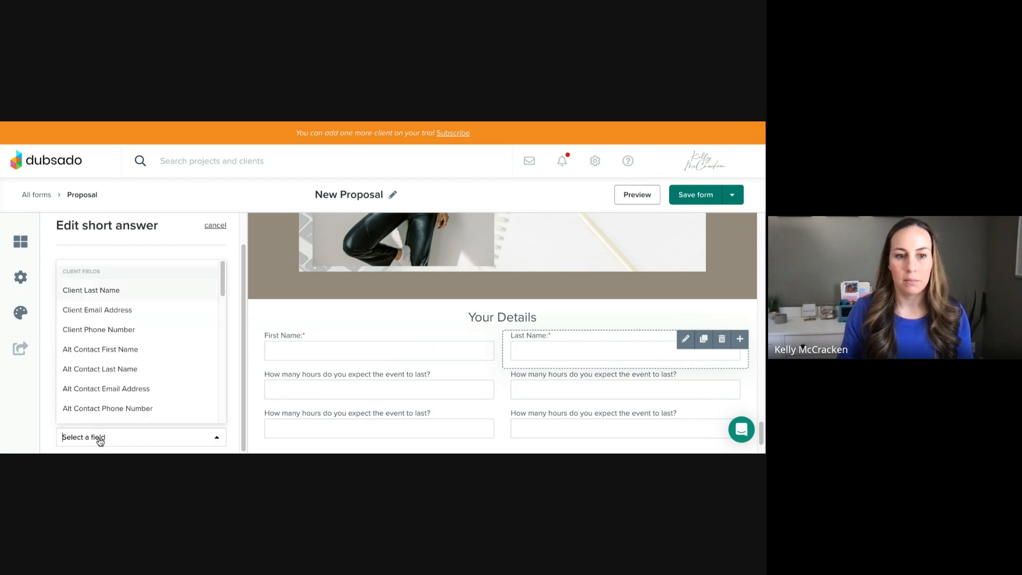
{"action": "left_click", "coordinate": [132, 291]}
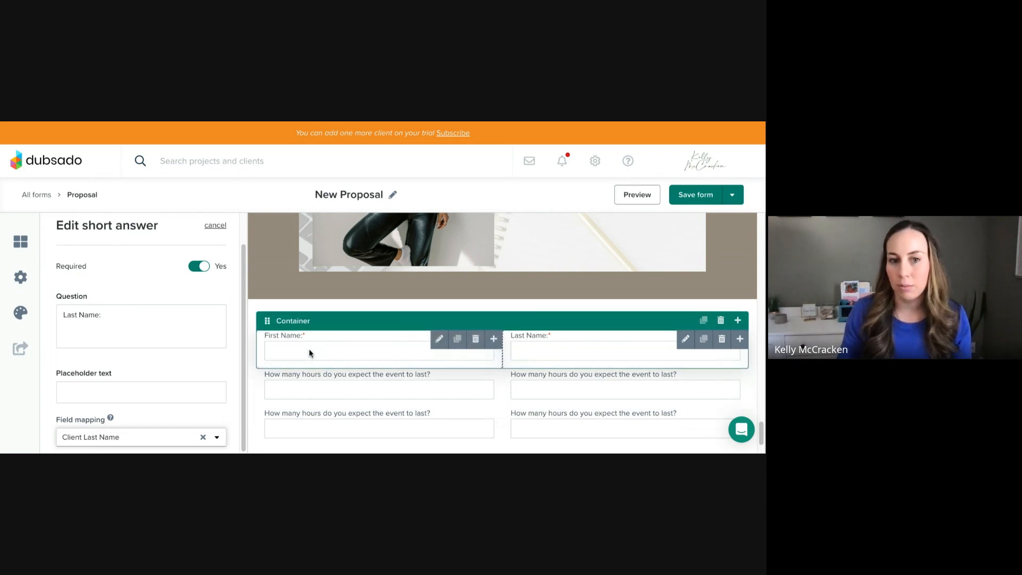
Set the second row's first question to "Email:", make it required and map it to Client Email Address.
{"action": "left_click", "coordinate": [305, 386]}
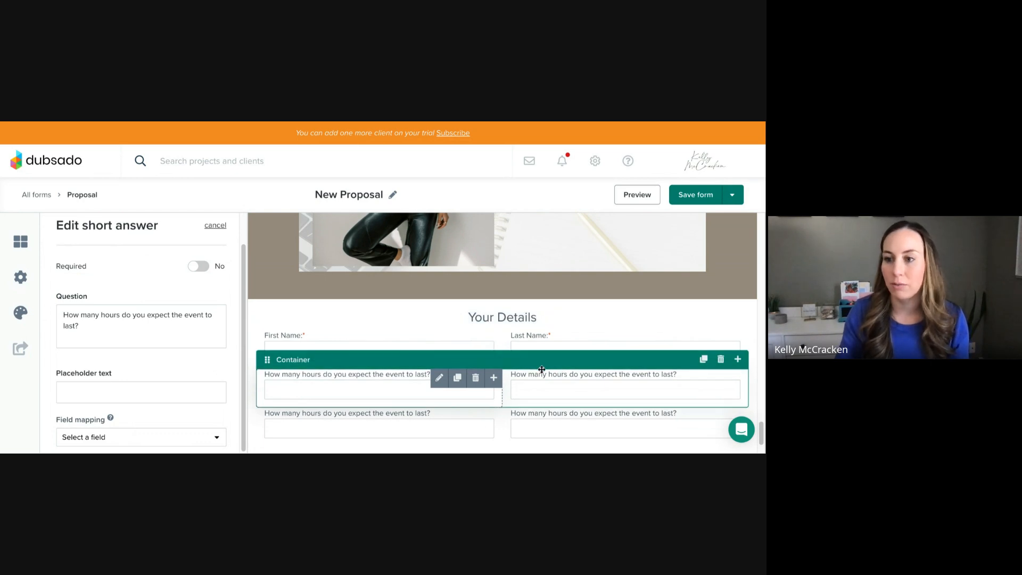
{"action": "scroll", "coordinate": [541, 369], "scroll_direction": "down", "scroll_amount": 1}
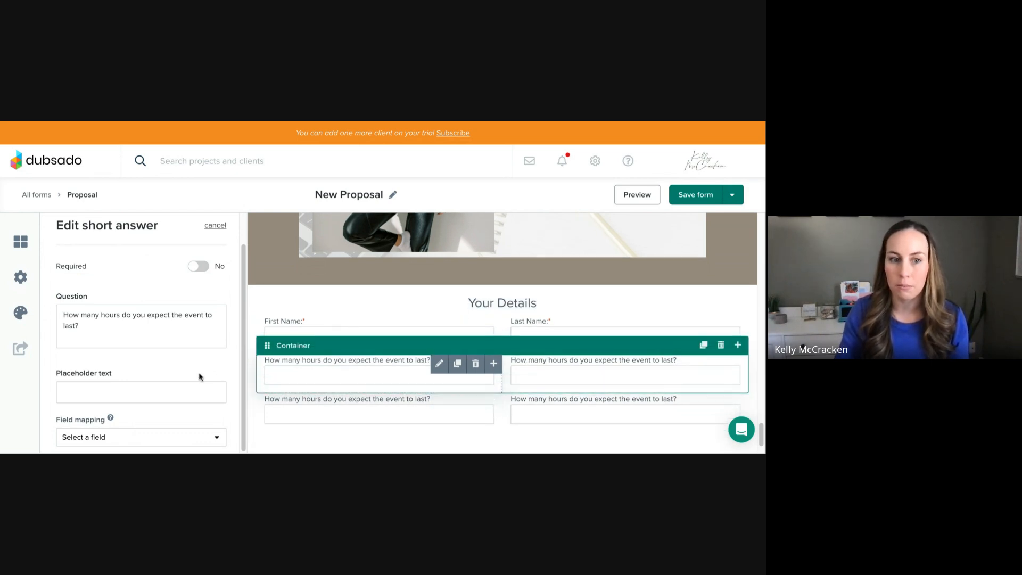
{"action": "key", "text": "ctrl+a"}
{"action": "type", "text": "Ea"}
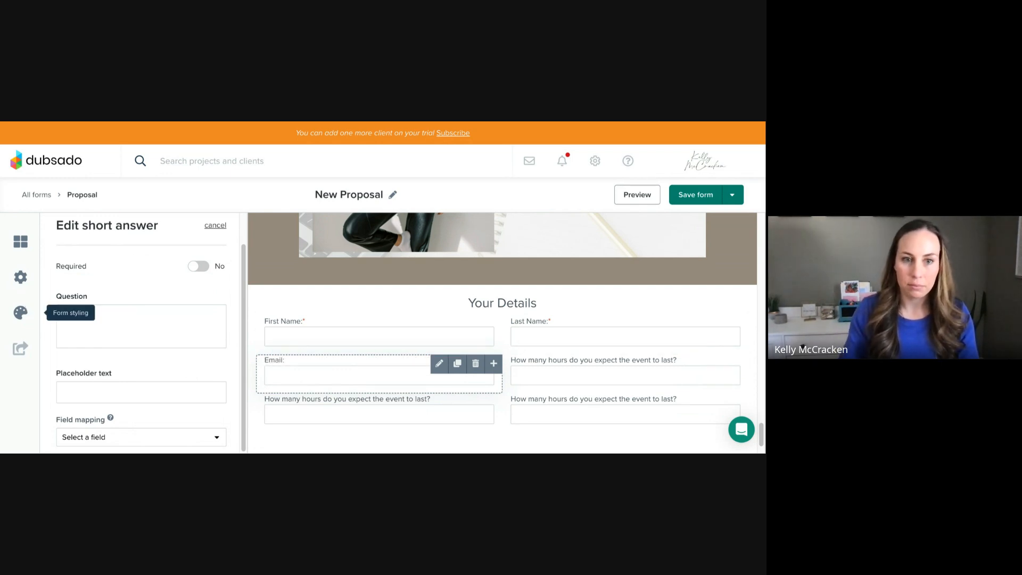
{"action": "left_click", "coordinate": [198, 266]}
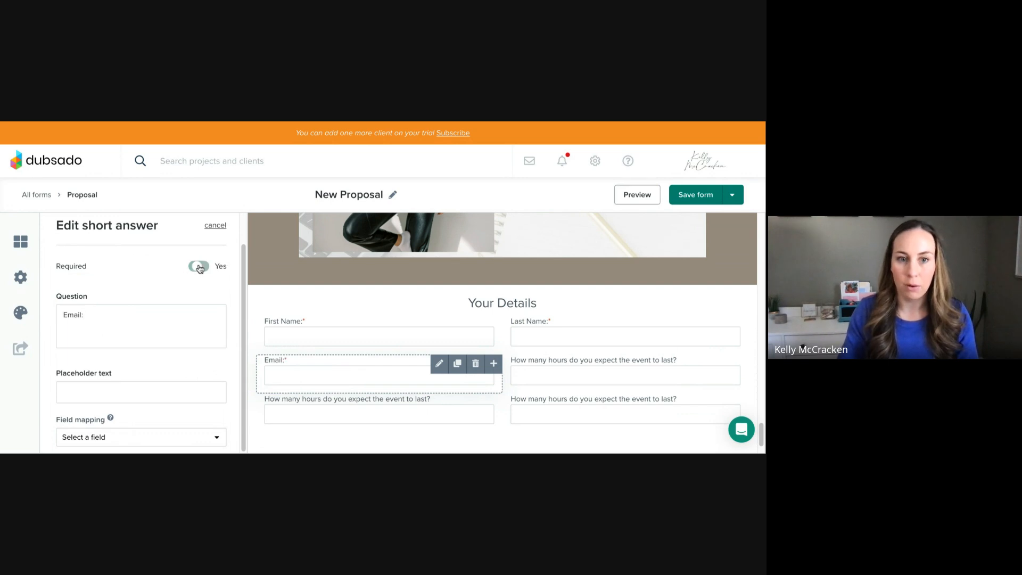
{"action": "left_click", "coordinate": [135, 440]}
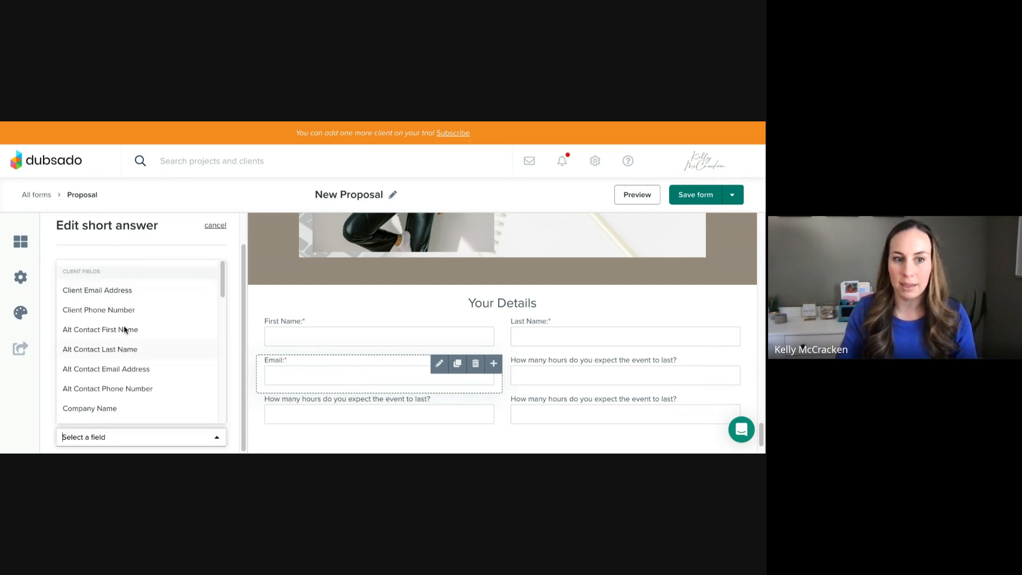
{"action": "left_click", "coordinate": [90, 296]}
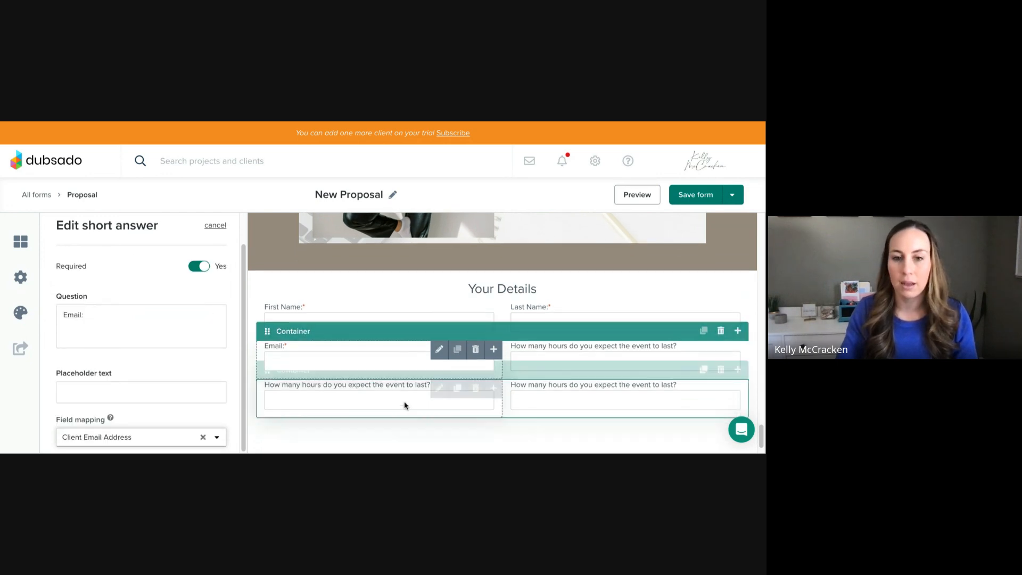
Change the third row's container to four columns and fill its two empty columns with duplicated short answers.
{"action": "left_click", "coordinate": [533, 371]}
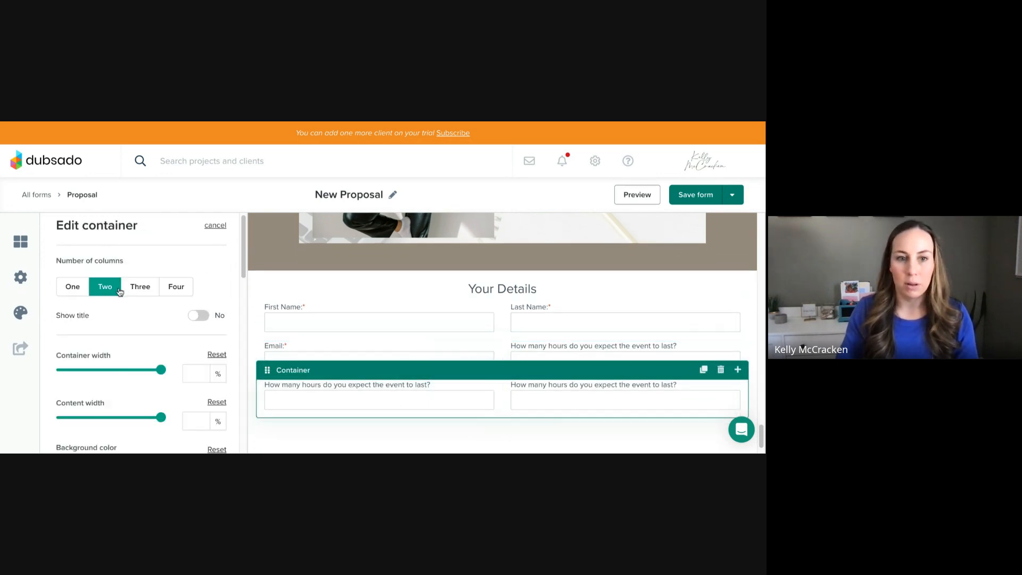
{"action": "left_click", "coordinate": [174, 288]}
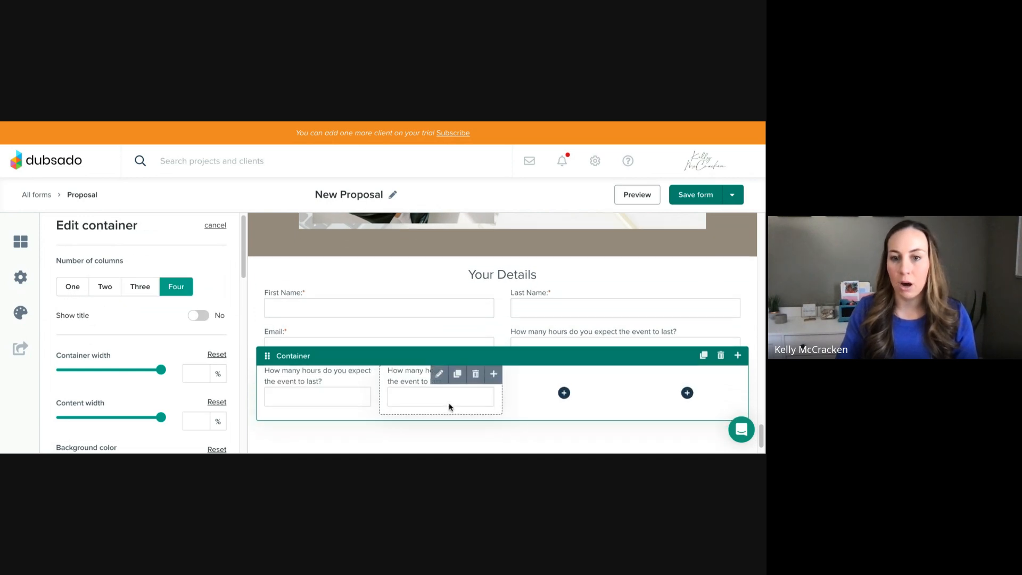
{"action": "left_click", "coordinate": [457, 375]}
{"action": "left_click_drag", "start_coordinate": [436, 361], "coordinate": [538, 316]}
{"action": "left_click", "coordinate": [580, 339]}
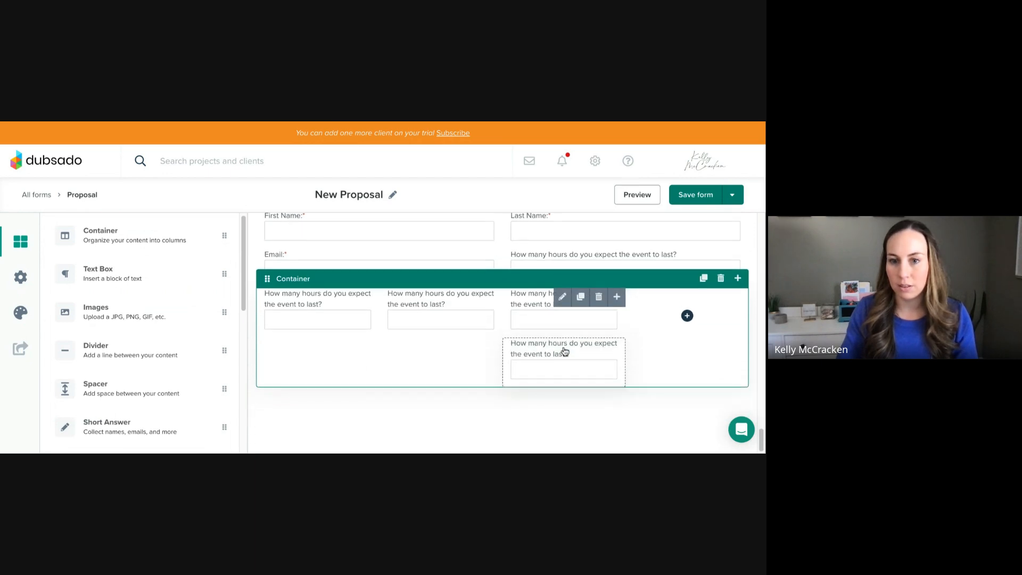
{"action": "left_click_drag", "start_coordinate": [549, 367], "coordinate": [669, 319]}
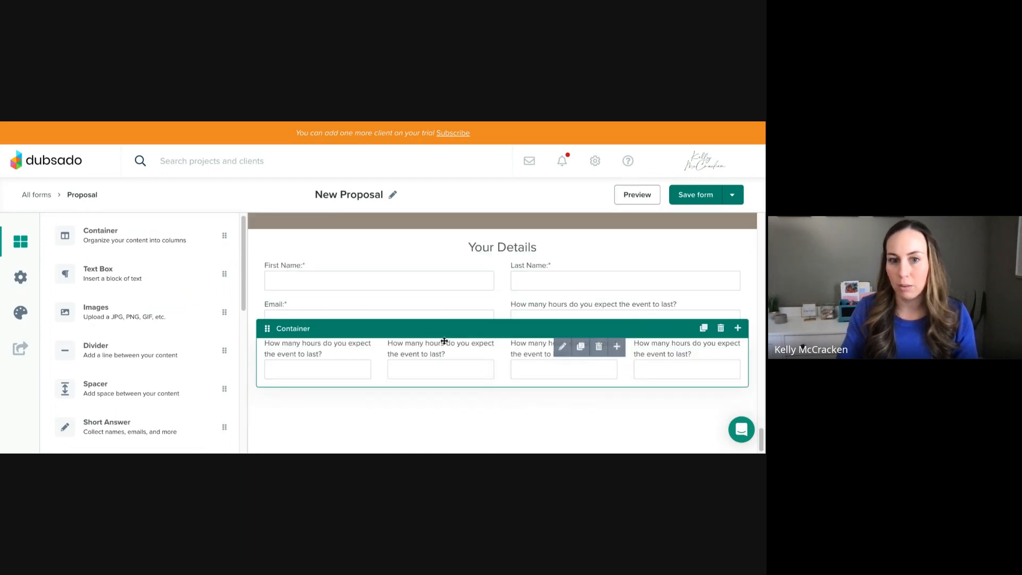
Set the first question in the four-column row to "Street Address:" and make it required.
{"action": "left_click", "coordinate": [344, 363]}
{"action": "left_click_drag", "start_coordinate": [79, 357], "coordinate": [52, 348]}
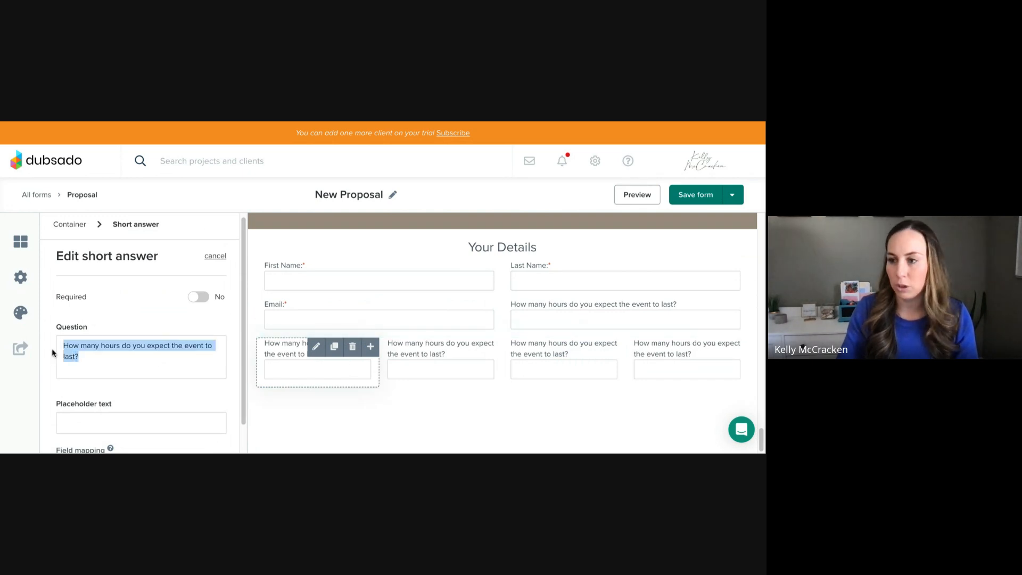
{"action": "type", "text": "Street Address:"}
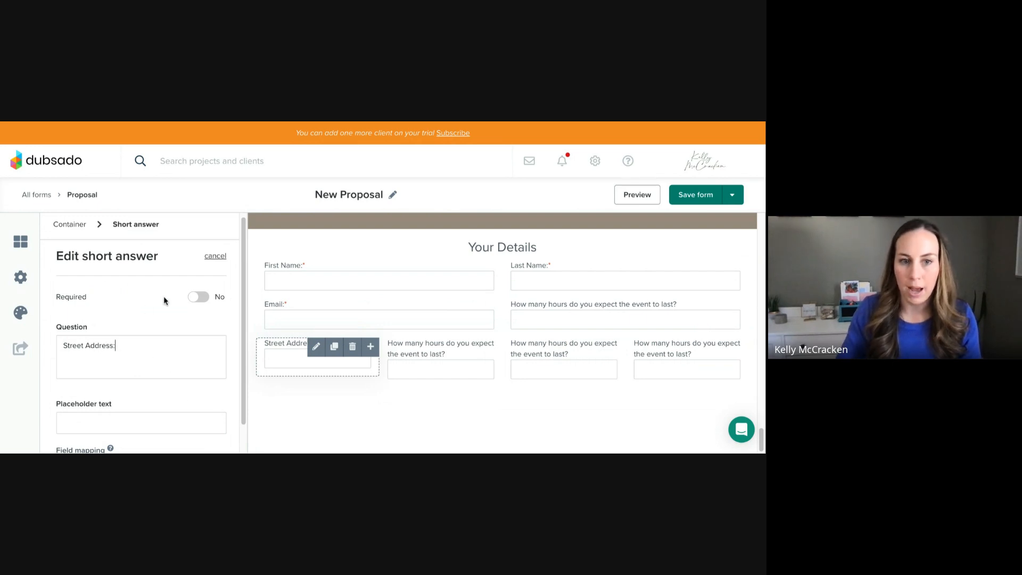
{"action": "left_click", "coordinate": [202, 297]}
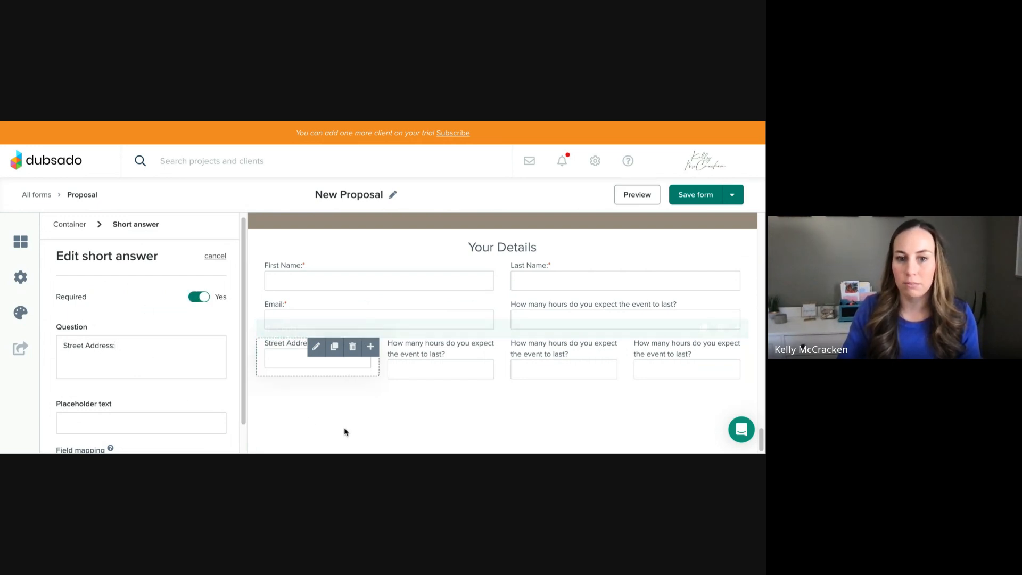
Try mapping the Street Address question to Address Line 1, and clear the mapping again.
{"action": "scroll", "coordinate": [136, 393], "scroll_direction": "down", "scroll_amount": 1}
{"action": "left_click", "coordinate": [112, 438]}
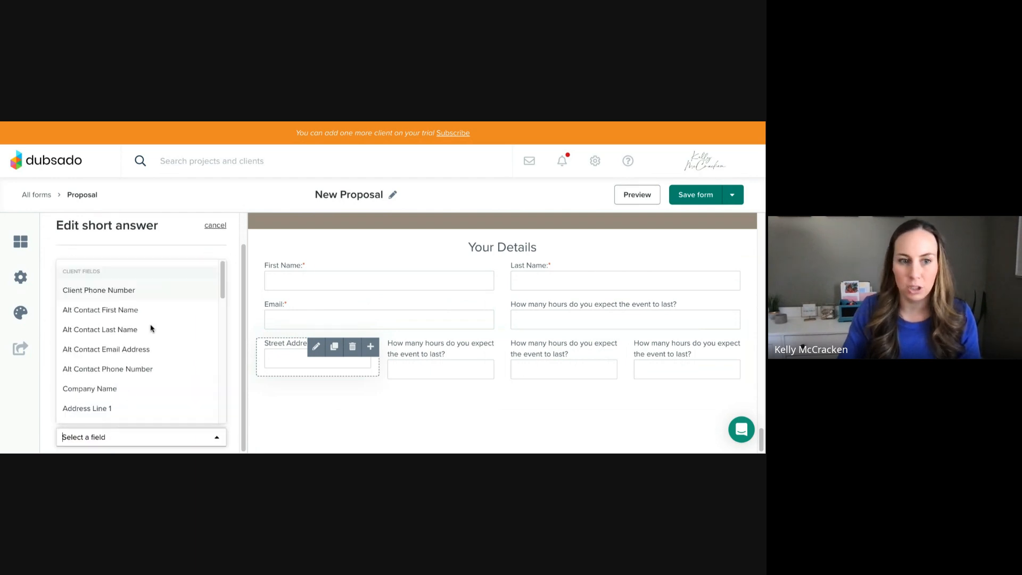
{"action": "scroll", "coordinate": [110, 336], "scroll_direction": "down", "scroll_amount": 1}
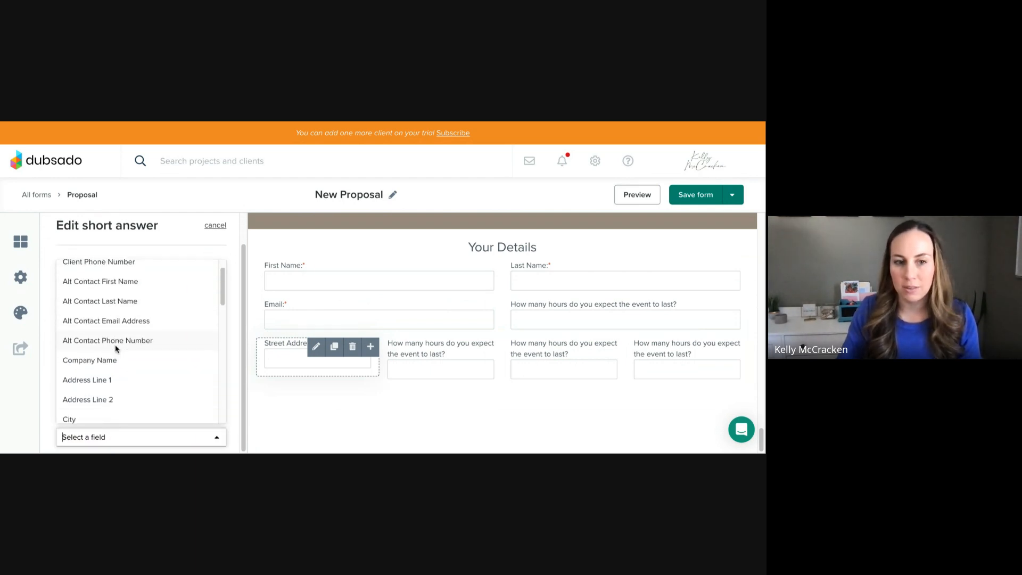
{"action": "left_click", "coordinate": [100, 384]}
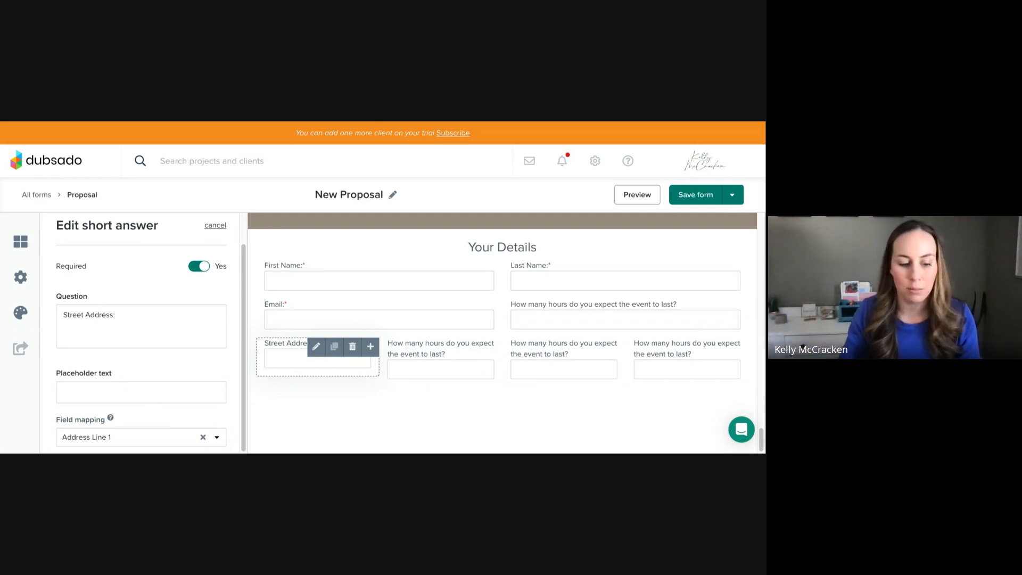
{"action": "left_click", "coordinate": [203, 439]}
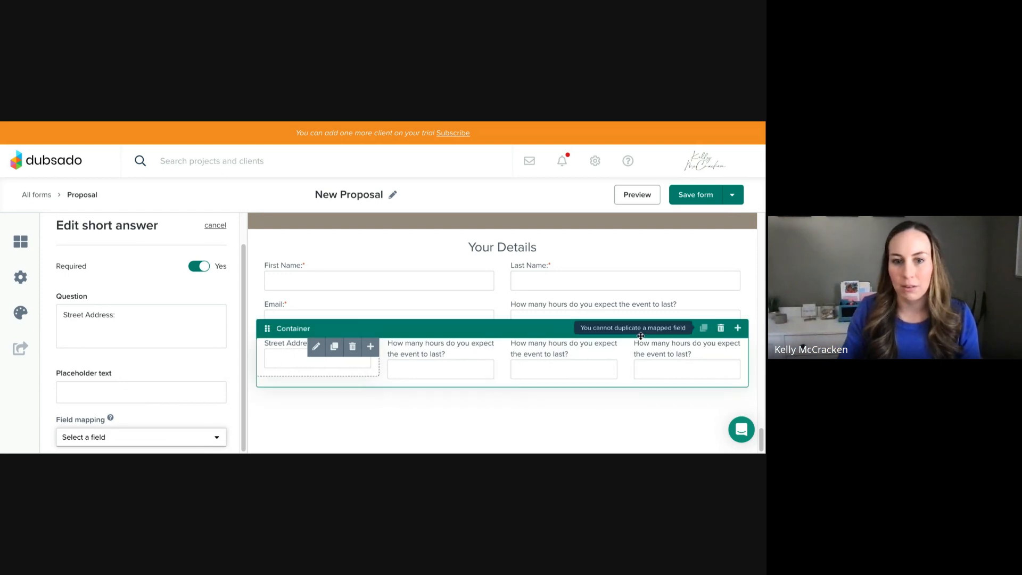
{"action": "left_click", "coordinate": [322, 403]}
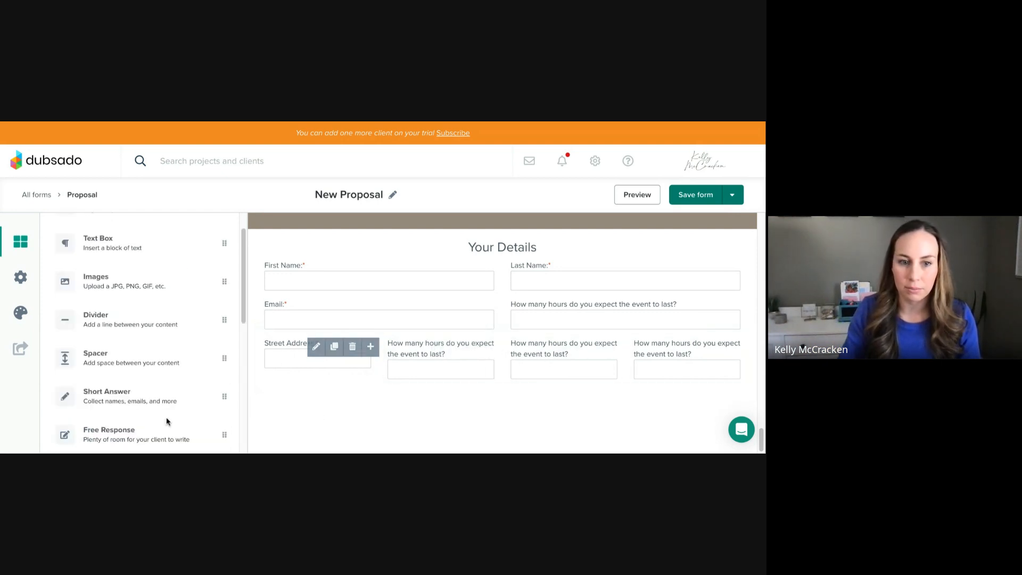
{"action": "left_click_drag", "start_coordinate": [167, 421], "coordinate": [336, 375]}
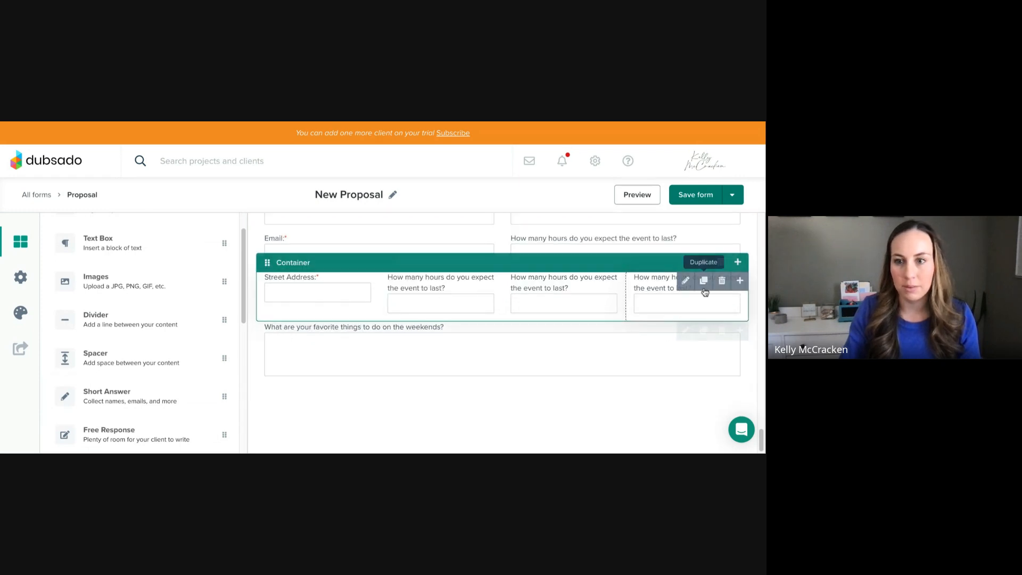
{"action": "left_click", "coordinate": [722, 331]}
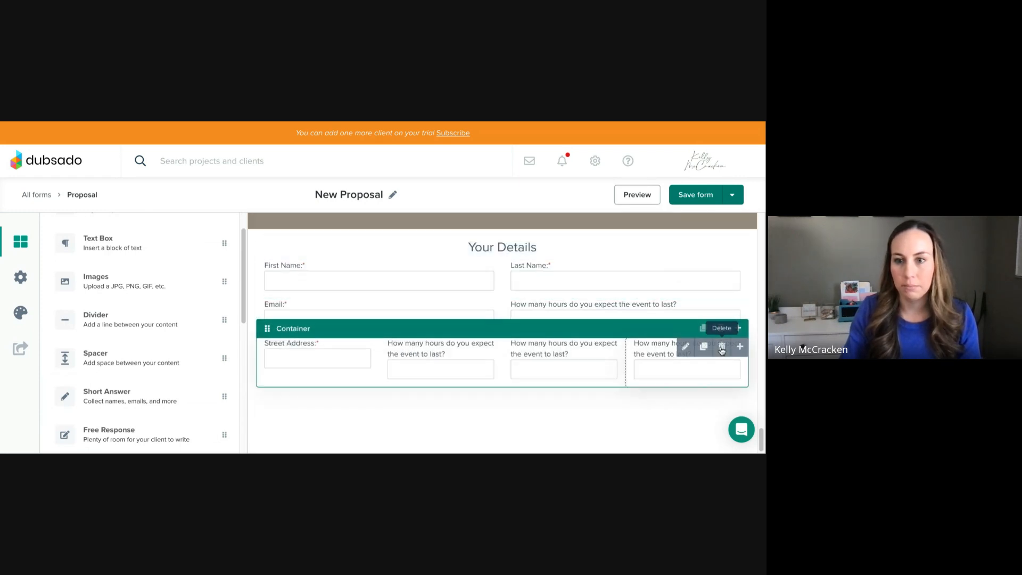
Add a two-column container below the Street Address row and insert a short answer in its first column.
{"action": "scroll", "coordinate": [88, 255], "scroll_direction": "up", "scroll_amount": 1}
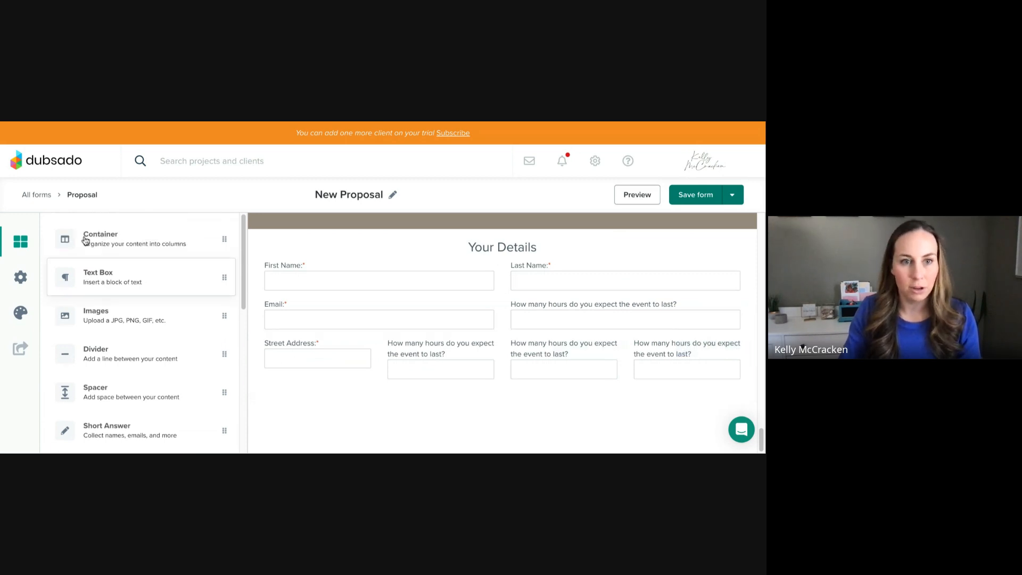
{"action": "left_click_drag", "start_coordinate": [85, 241], "coordinate": [367, 402]}
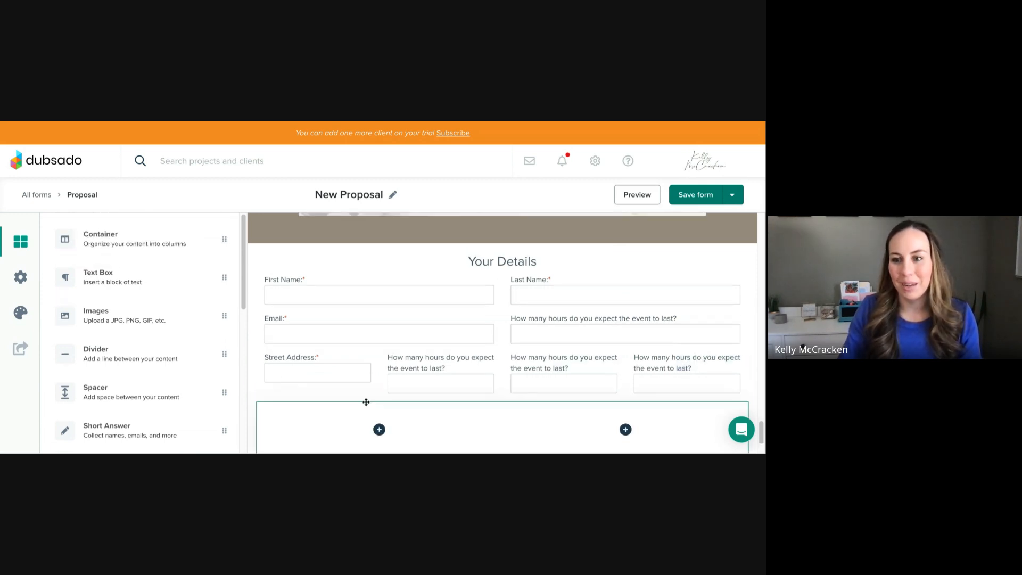
{"action": "scroll", "coordinate": [365, 397], "scroll_direction": "down", "scroll_amount": 1}
{"action": "left_click", "coordinate": [366, 388]}
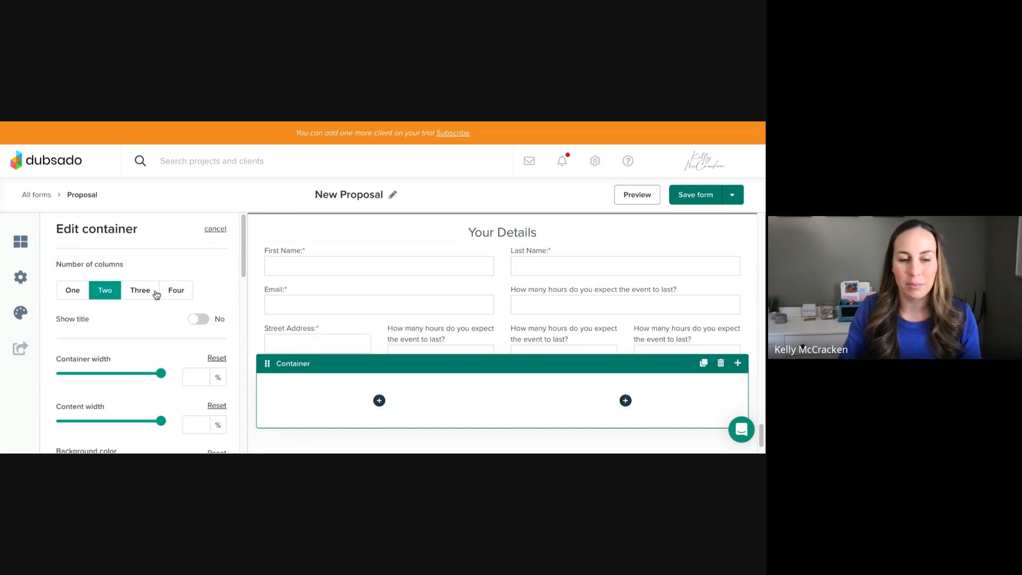
{"action": "left_click", "coordinate": [380, 401]}
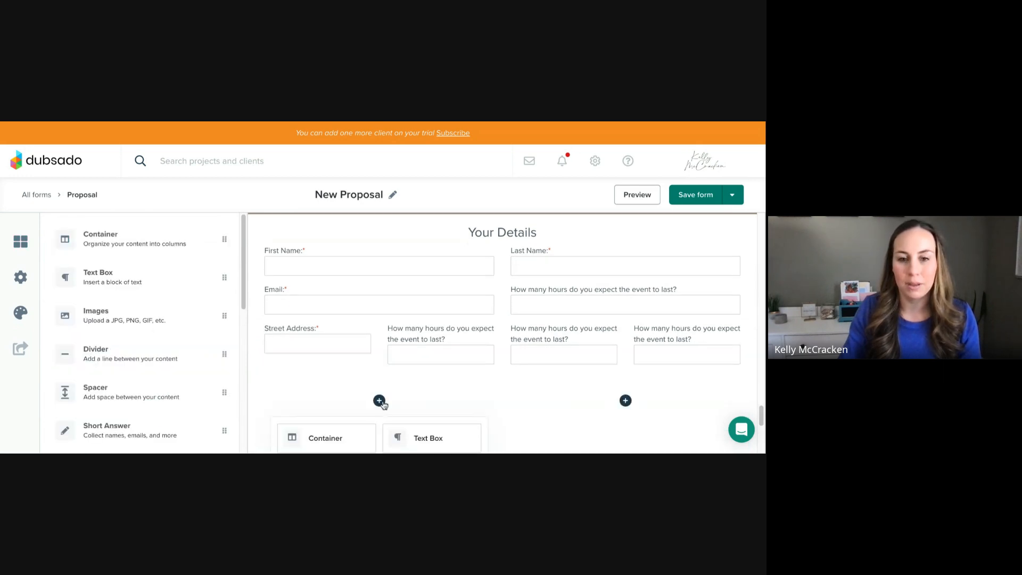
{"action": "scroll", "coordinate": [394, 402], "scroll_direction": "down", "scroll_amount": 1}
{"action": "scroll", "coordinate": [424, 426], "scroll_direction": "down", "scroll_amount": 1}
{"action": "left_click", "coordinate": [426, 426]}
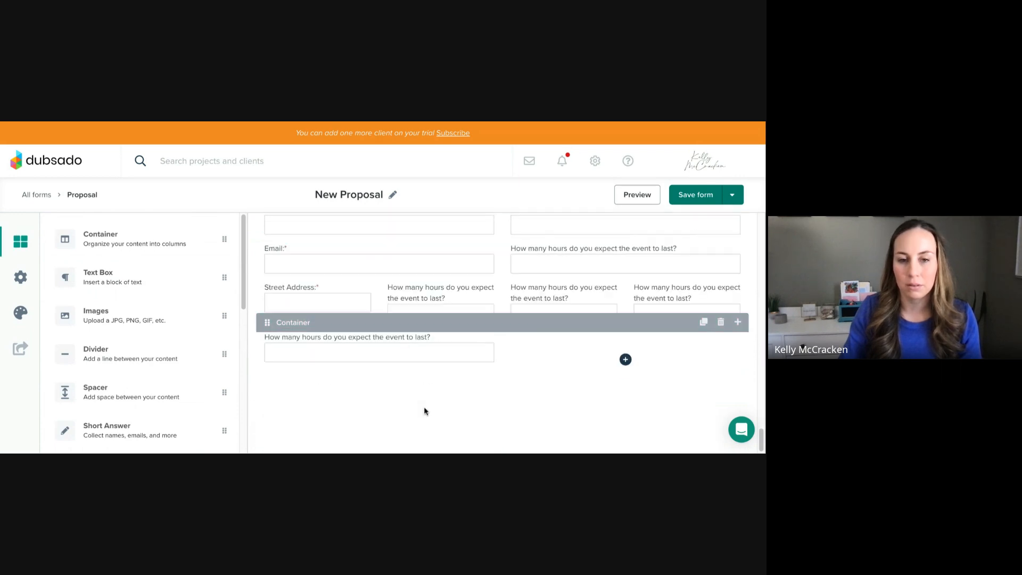
Map the new short answer below the Street Address row to Project Address Line 1.
{"action": "left_click", "coordinate": [385, 345]}
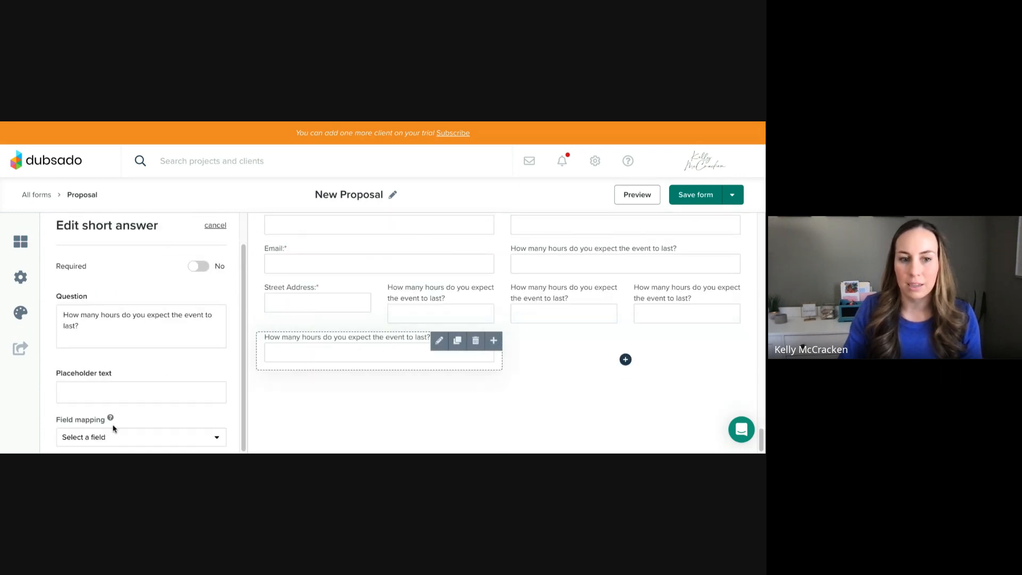
{"action": "left_click", "coordinate": [113, 431]}
{"action": "scroll", "coordinate": [125, 362], "scroll_direction": "down", "scroll_amount": 5}
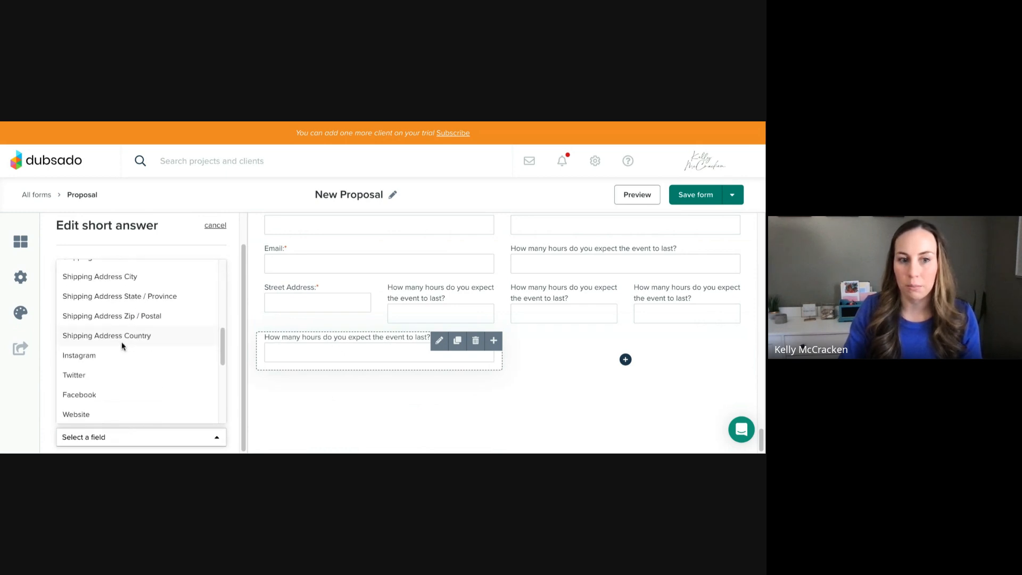
{"action": "scroll", "coordinate": [122, 346], "scroll_direction": "down", "scroll_amount": 3}
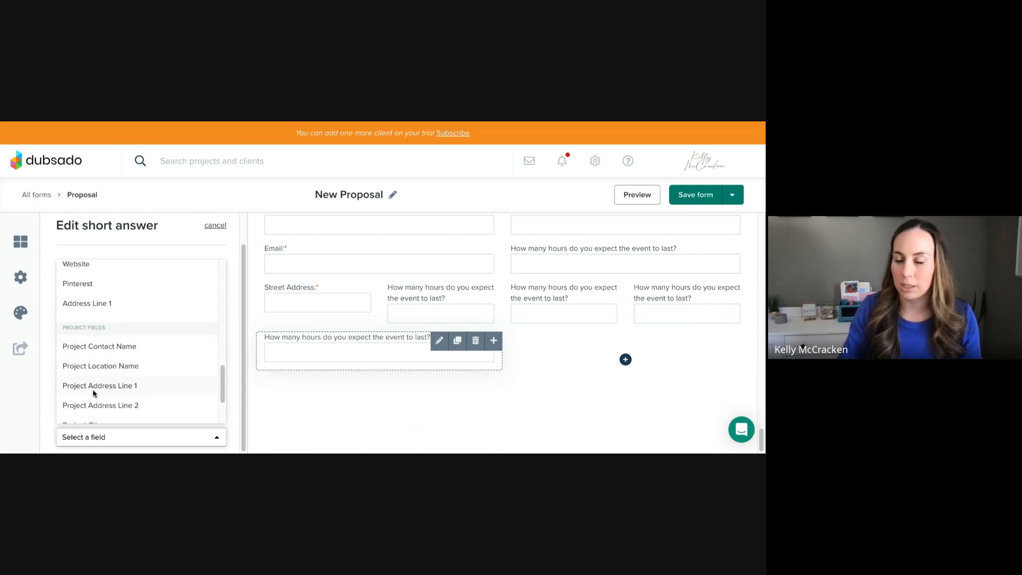
{"action": "left_click", "coordinate": [140, 393]}
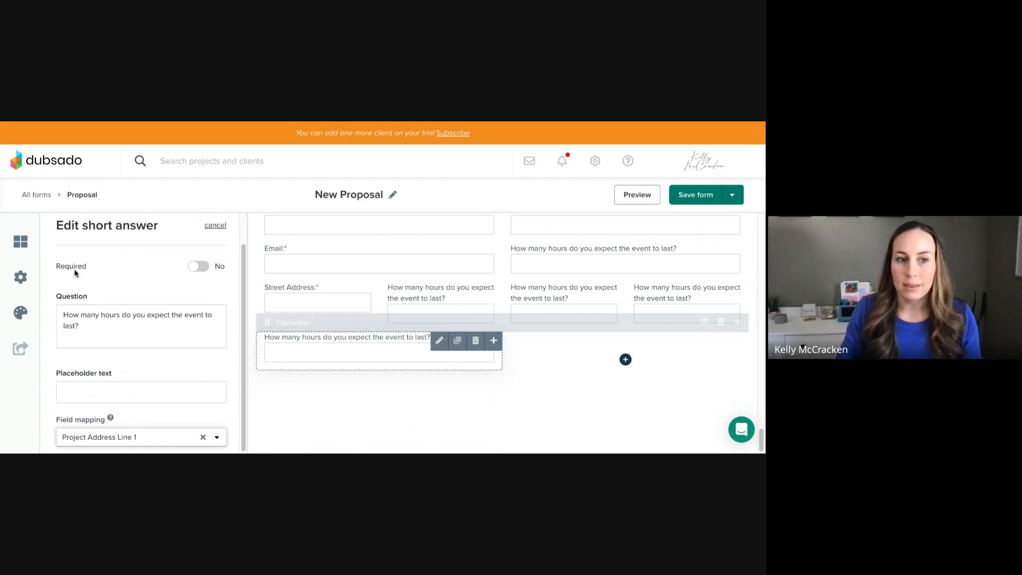
Try a date select in the last container's empty second column, open its settings and delete it.
{"action": "left_click", "coordinate": [17, 241]}
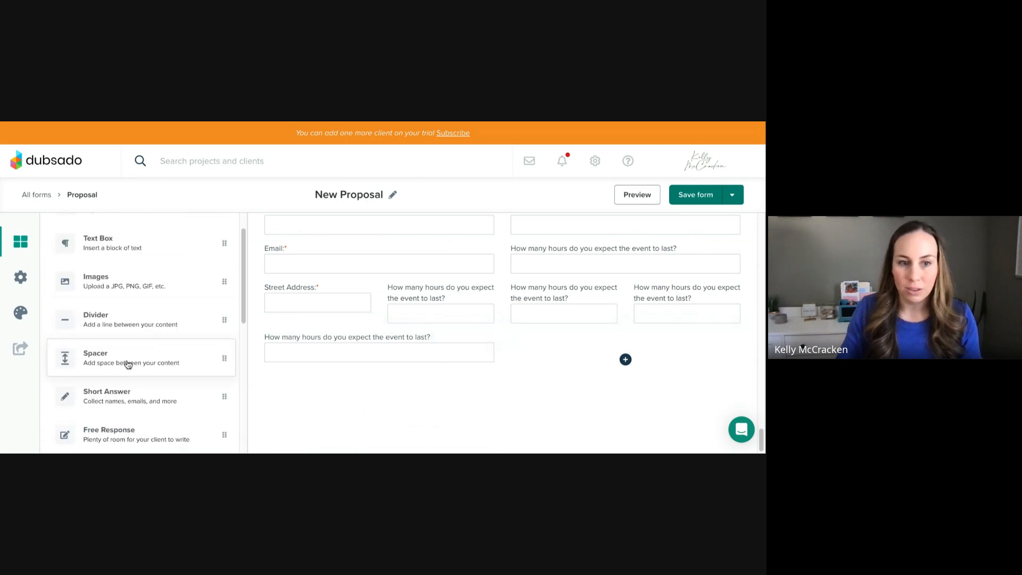
{"action": "scroll", "coordinate": [165, 381], "scroll_direction": "down", "scroll_amount": 1}
{"action": "scroll", "coordinate": [143, 372], "scroll_direction": "down", "scroll_amount": 2}
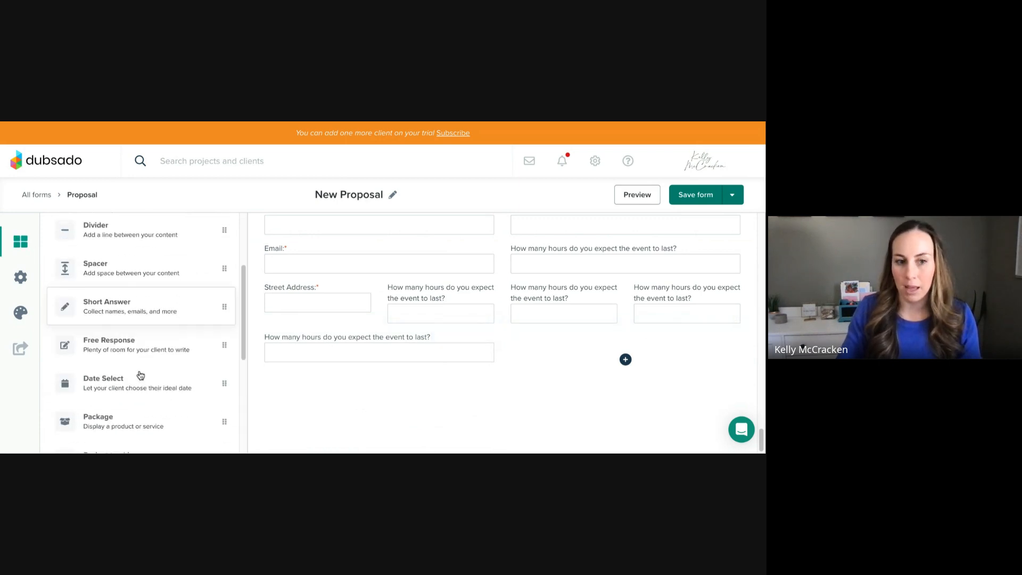
{"action": "left_click_drag", "start_coordinate": [114, 387], "coordinate": [583, 373]}
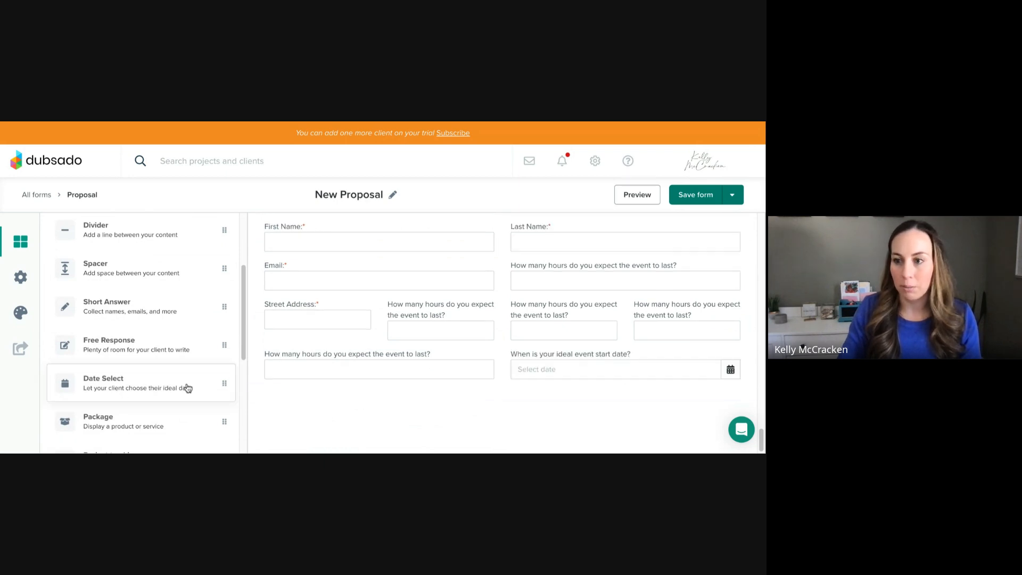
{"action": "left_click", "coordinate": [564, 365]}
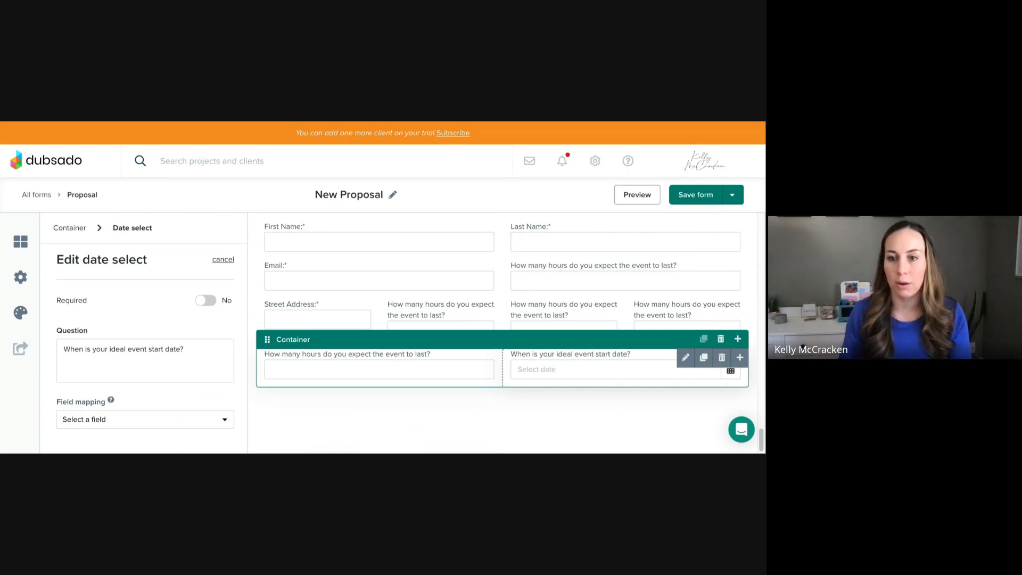
{"action": "left_click", "coordinate": [722, 358]}
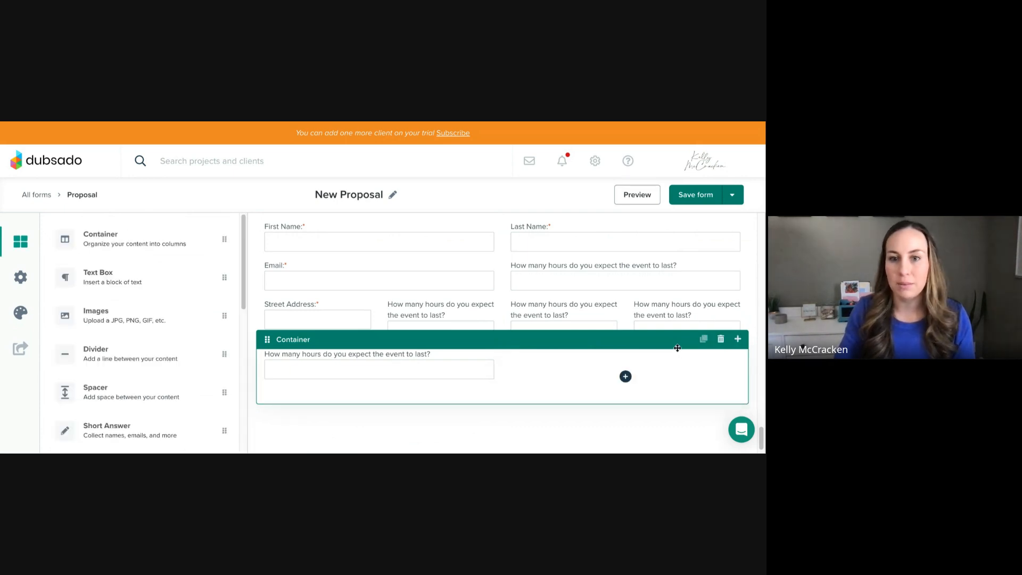
Duplicate the "Your Details" heading and replace the copy's text with the Project Start smart field.
{"action": "mouse_move", "coordinate": [575, 306]}
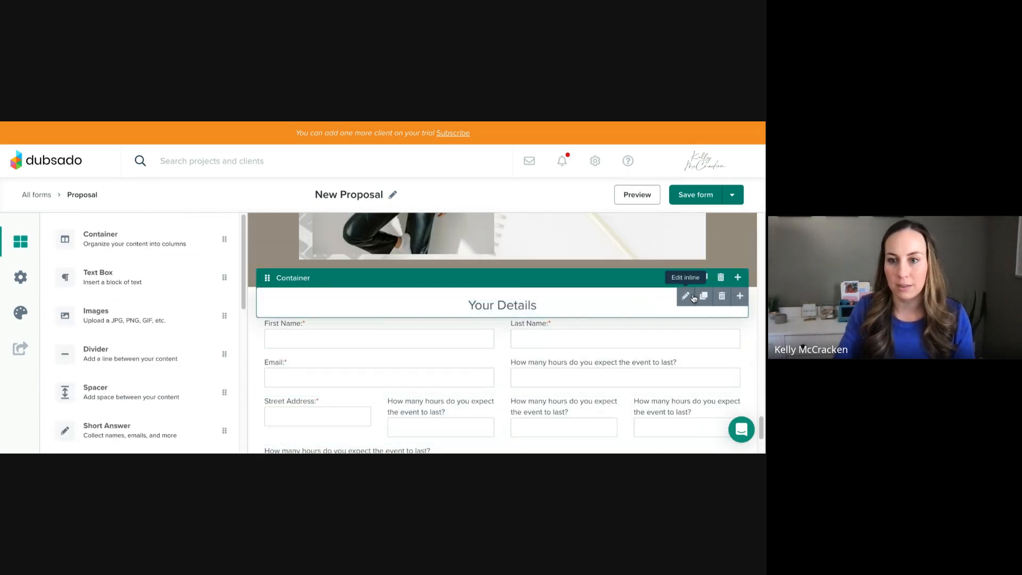
{"action": "left_click", "coordinate": [704, 297]}
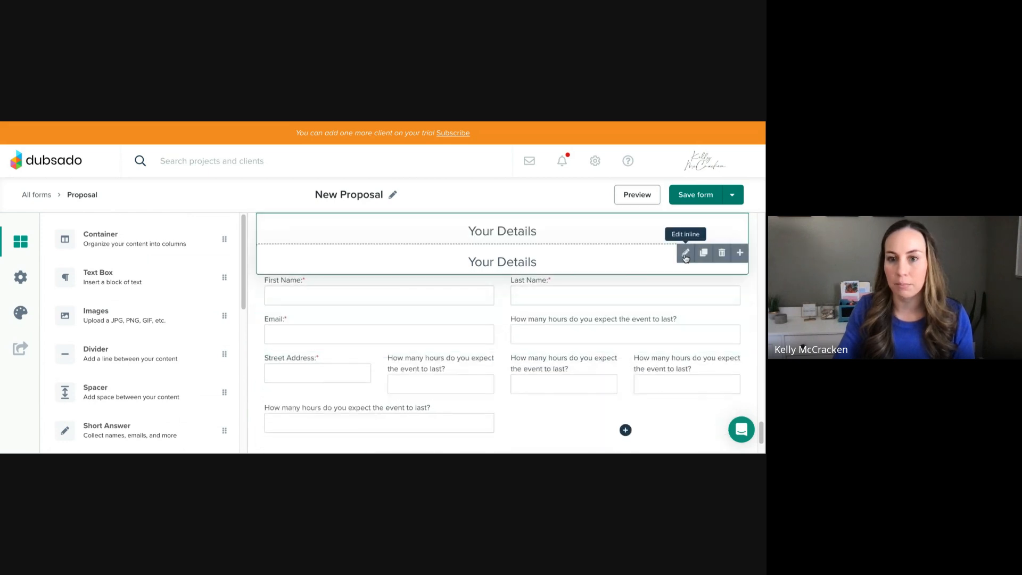
{"action": "left_click", "coordinate": [685, 253]}
{"action": "triple_click", "coordinate": [475, 257]}
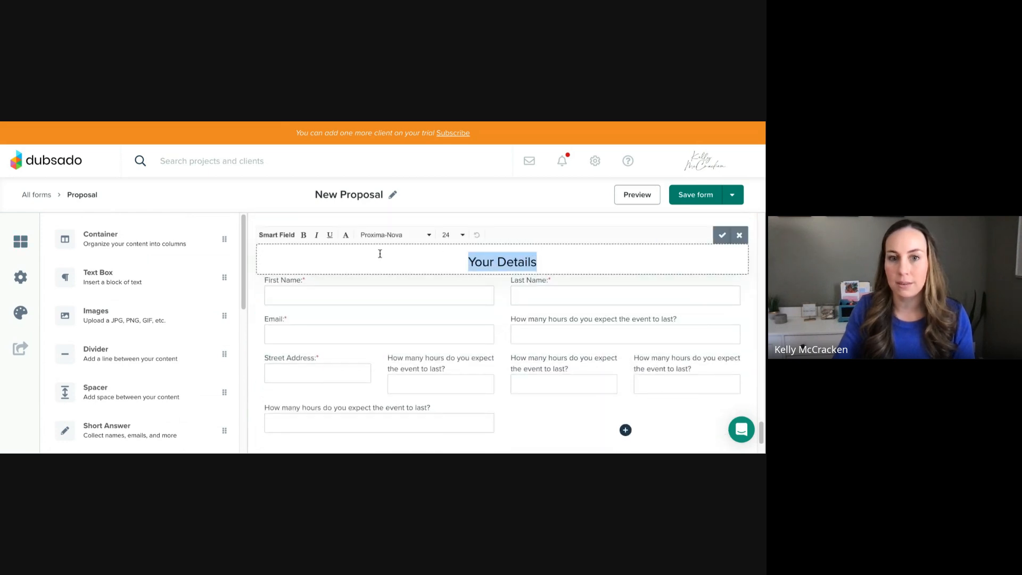
{"action": "left_click", "coordinate": [274, 235]}
{"action": "left_click", "coordinate": [277, 254]}
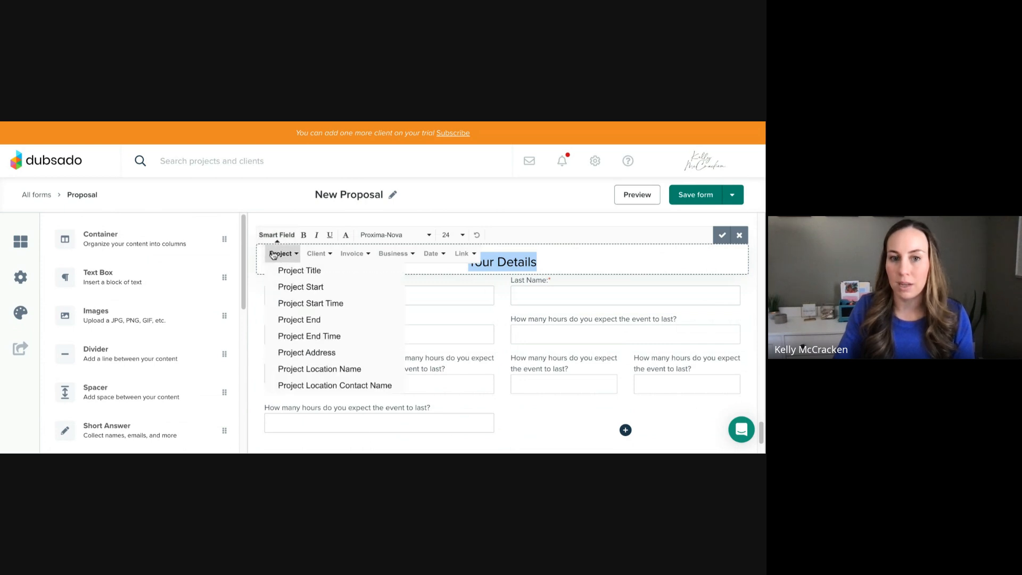
{"action": "left_click", "coordinate": [282, 290]}
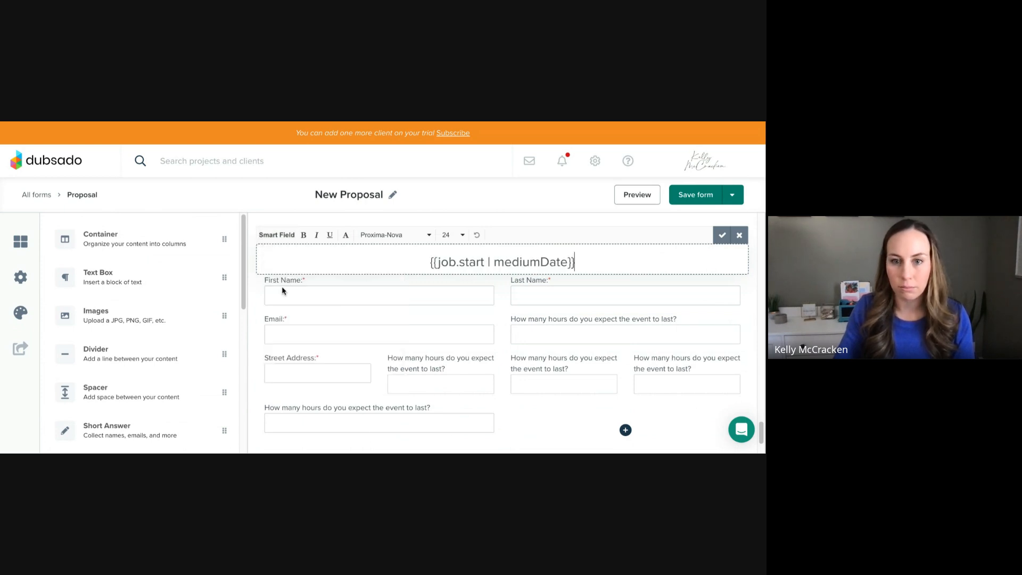
{"action": "left_click", "coordinate": [556, 325]}
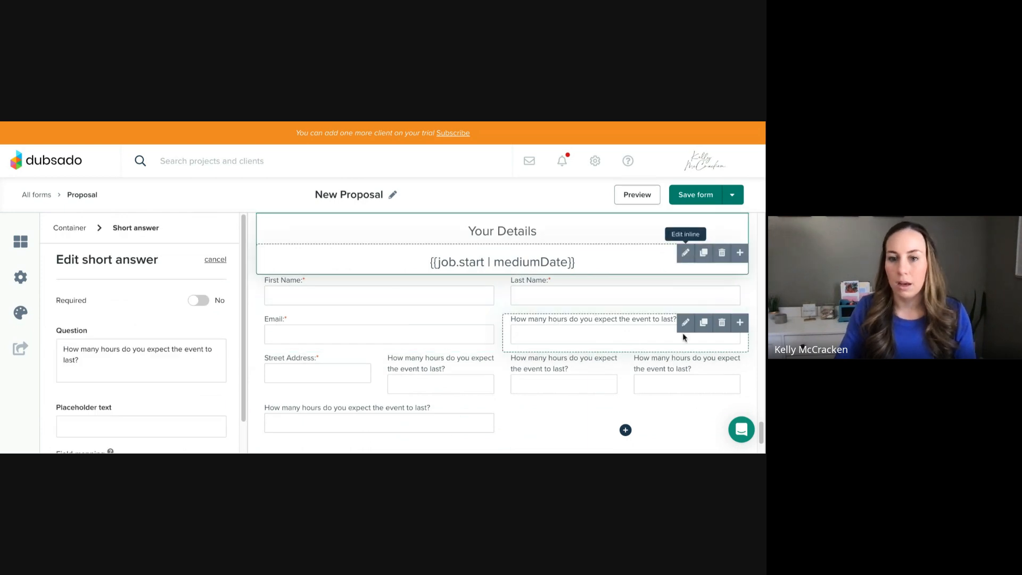
Check the field mapping of the last container's short answer and return to the list of form elements.
{"action": "scroll", "coordinate": [684, 339], "scroll_direction": "down", "scroll_amount": 1}
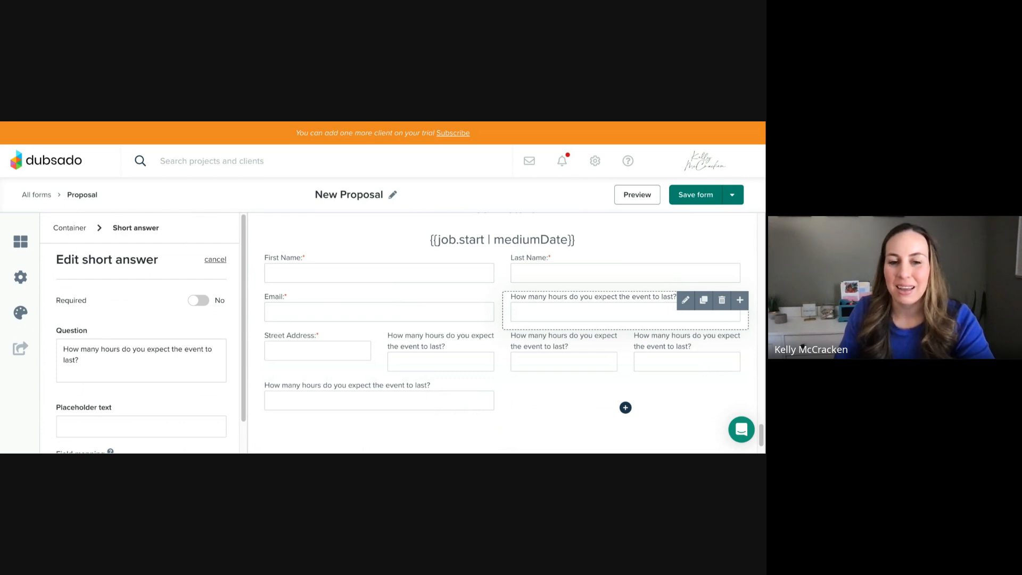
{"action": "scroll", "coordinate": [506, 320], "scroll_direction": "down", "scroll_amount": 2}
{"action": "mouse_move", "coordinate": [340, 348]}
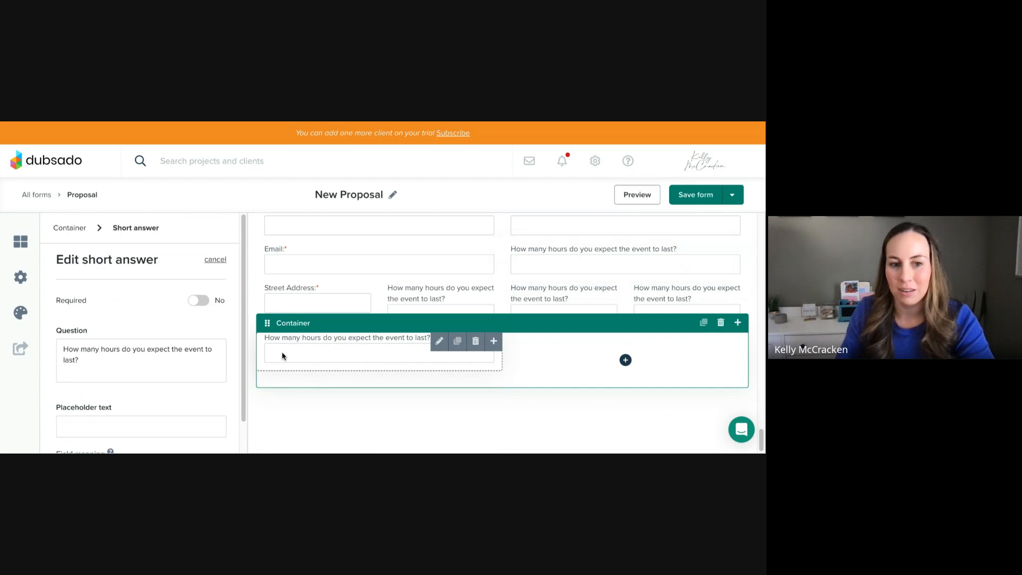
{"action": "scroll", "coordinate": [142, 373], "scroll_direction": "down", "scroll_amount": 1}
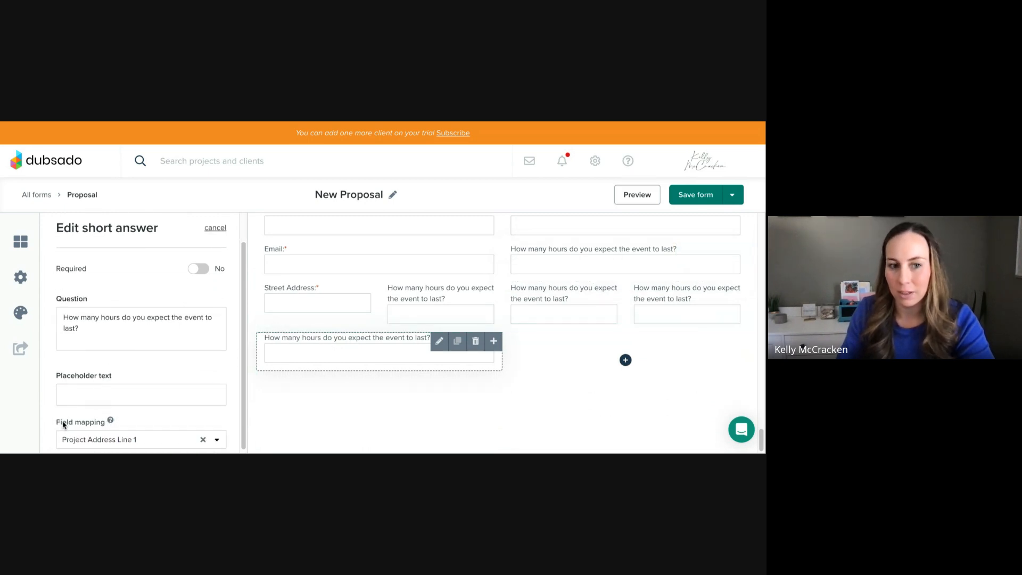
{"action": "left_click", "coordinate": [21, 243]}
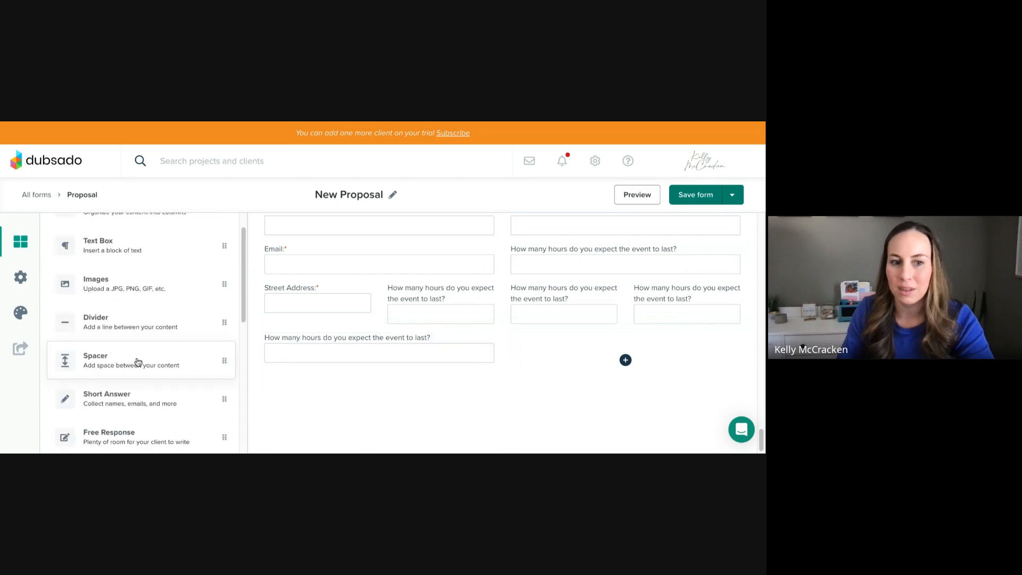
{"action": "scroll", "coordinate": [141, 392], "scroll_direction": "down", "scroll_amount": 1}
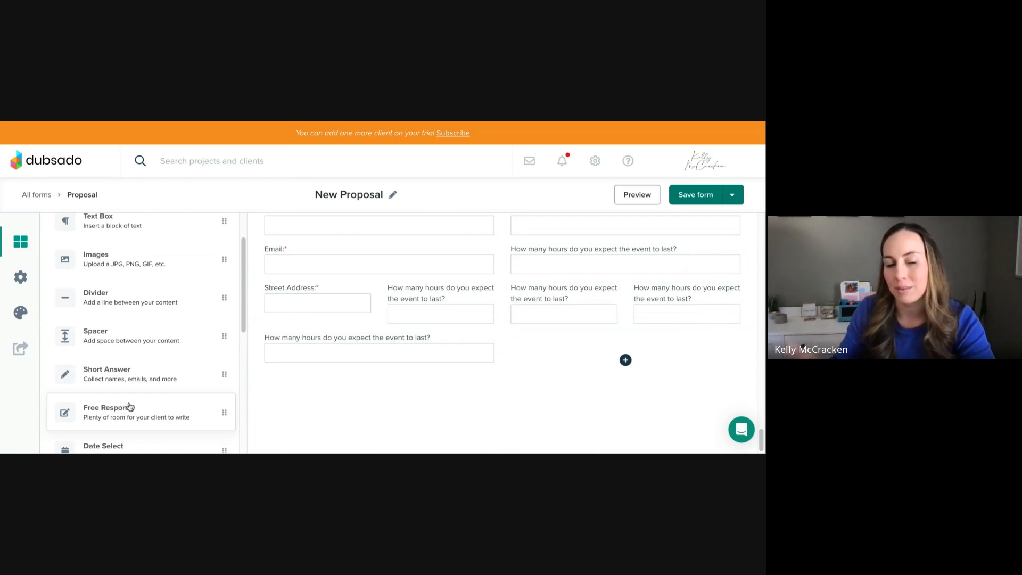
Delete the last container, which holds the short answer below the Street Address row, from the proposal form.
{"action": "mouse_move", "coordinate": [354, 353]}
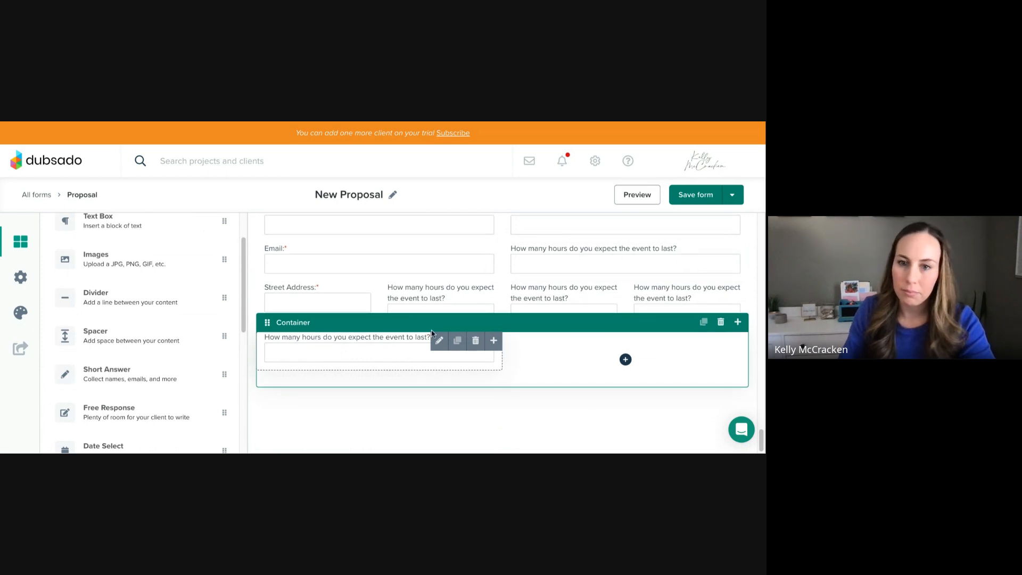
{"action": "left_click", "coordinate": [721, 323]}
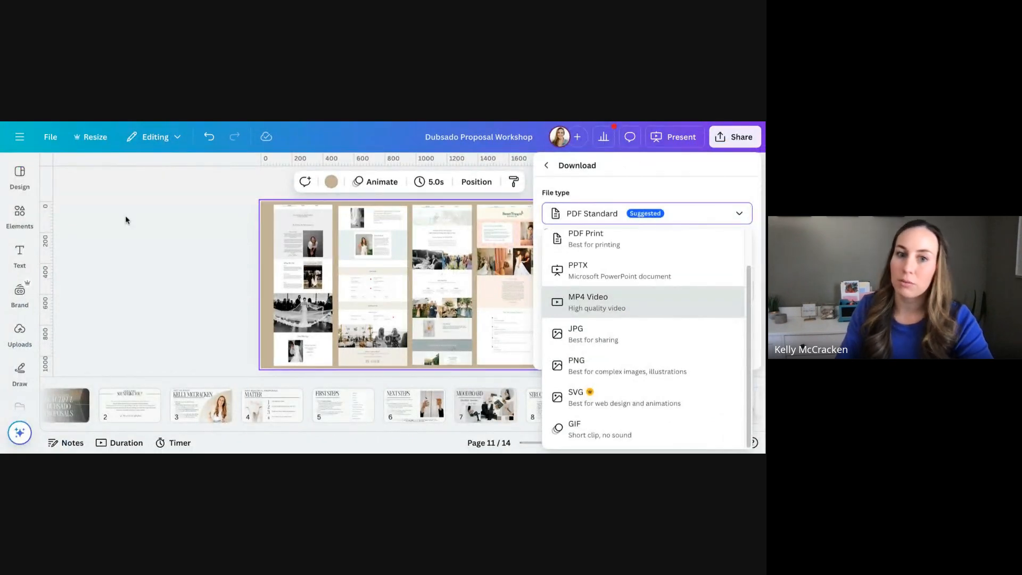
Switch to the Dubsado Proposal Workshop deck in Canva, present it full screen from page 11 and advance to the next slide.
{"action": "left_click", "coordinate": [546, 166]}
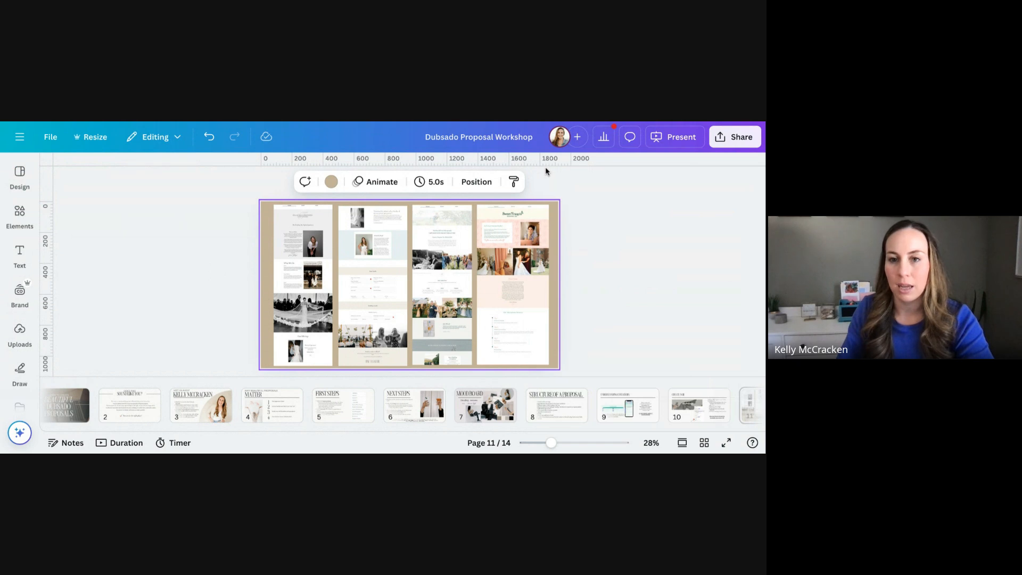
{"action": "left_click", "coordinate": [666, 139]}
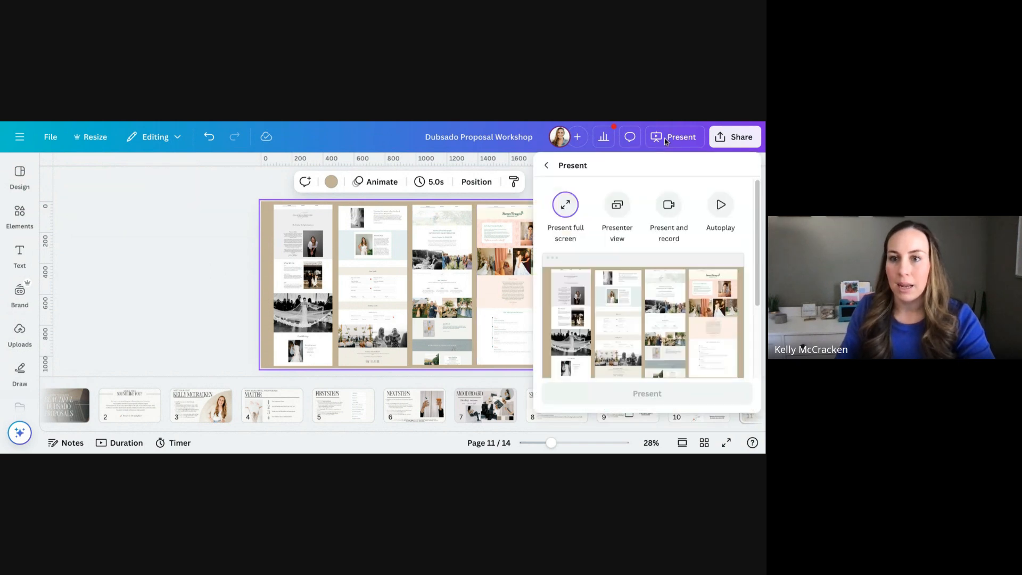
{"action": "left_click", "coordinate": [663, 138]}
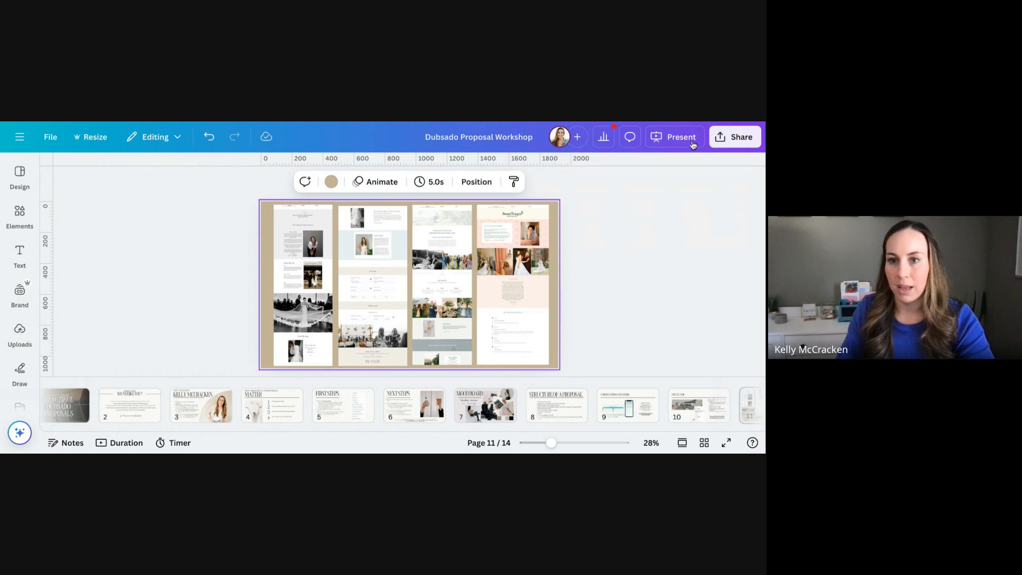
{"action": "left_click", "coordinate": [676, 138]}
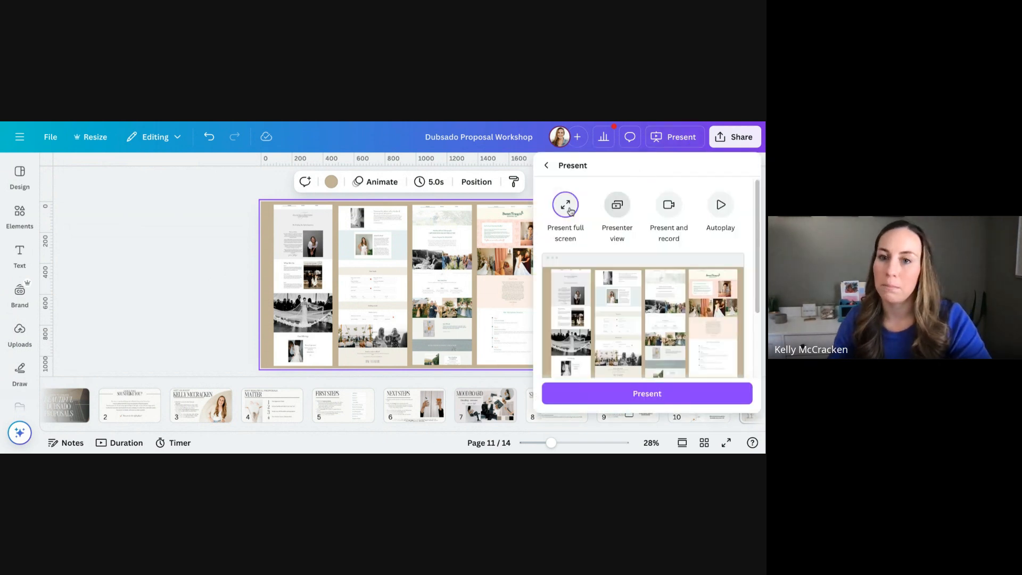
{"action": "left_click", "coordinate": [646, 394]}
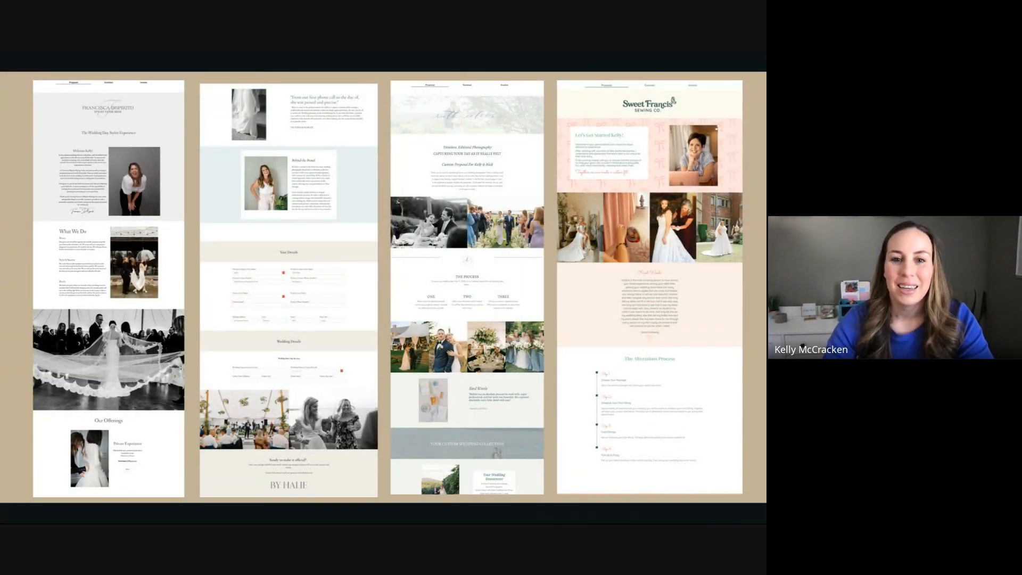
{"action": "key", "text": "Right"}
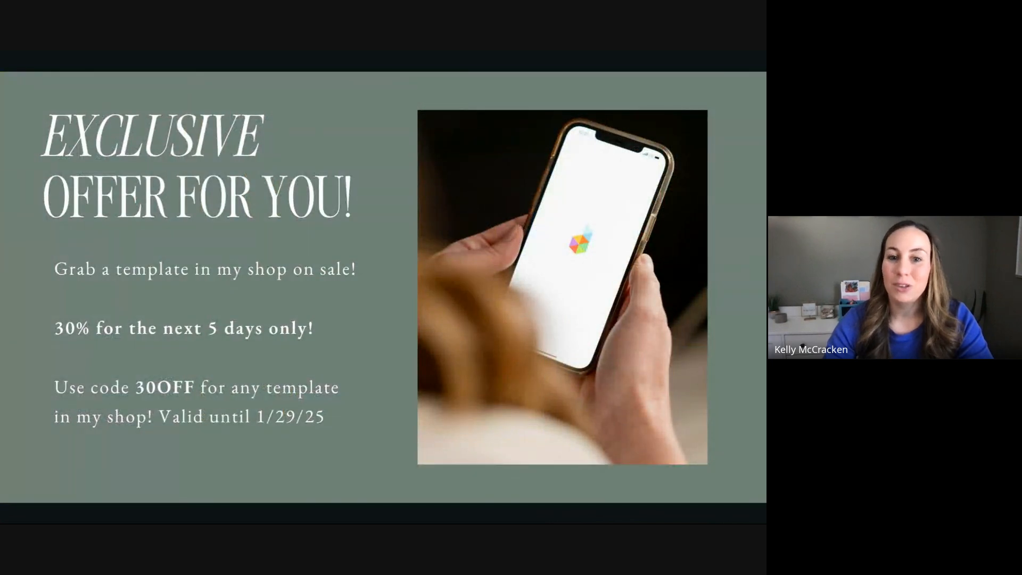